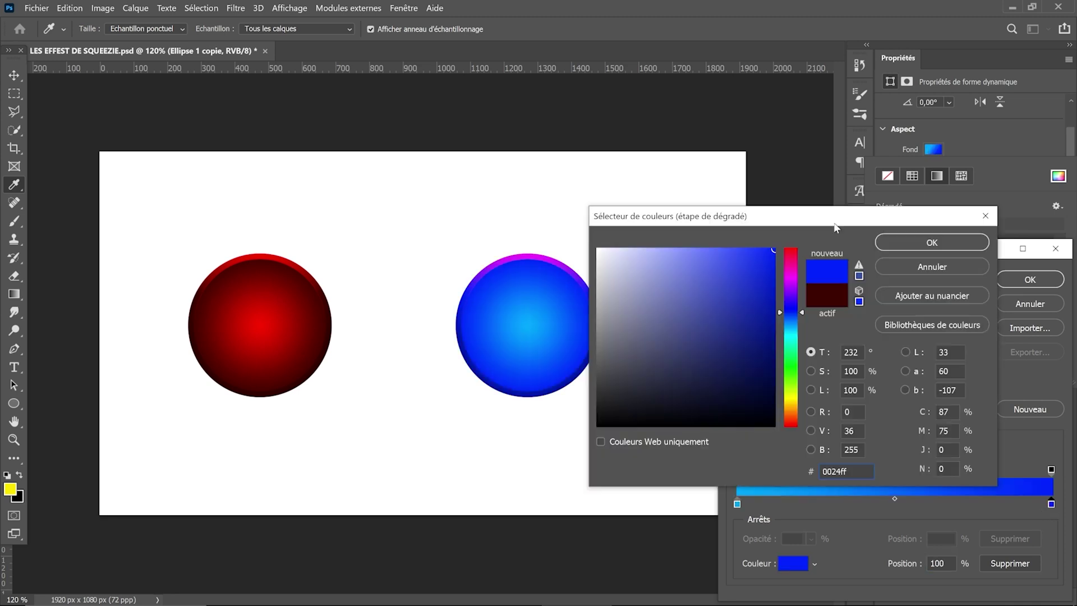
Recolour the second circle with a light-to-dark-blue gradient, a light blue bevel highlight and a dark blue bevel shadow.
drag(794, 297, 794, 312)
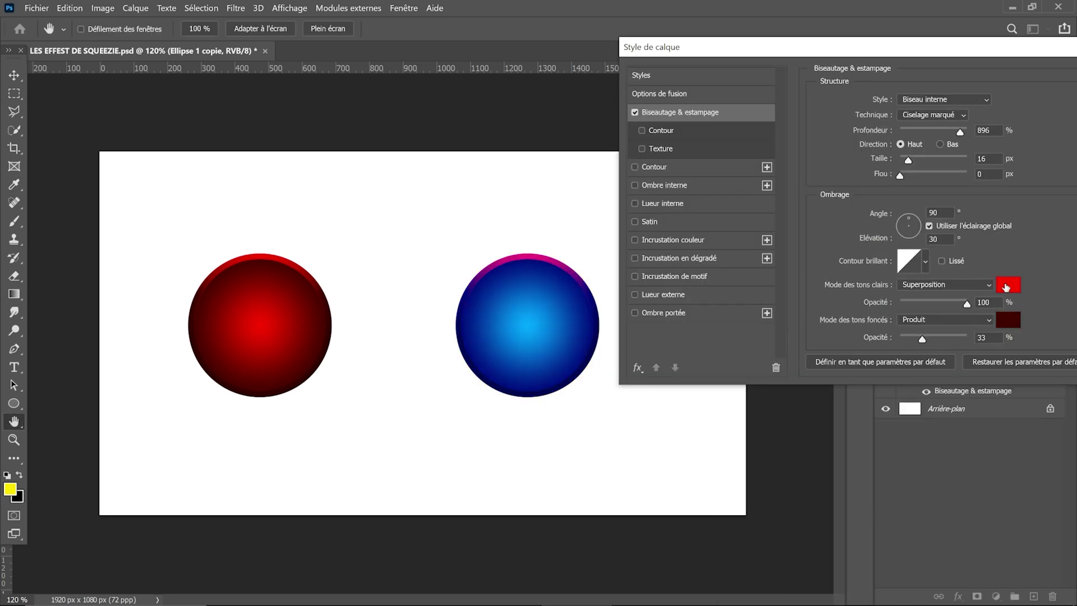
click(1009, 319)
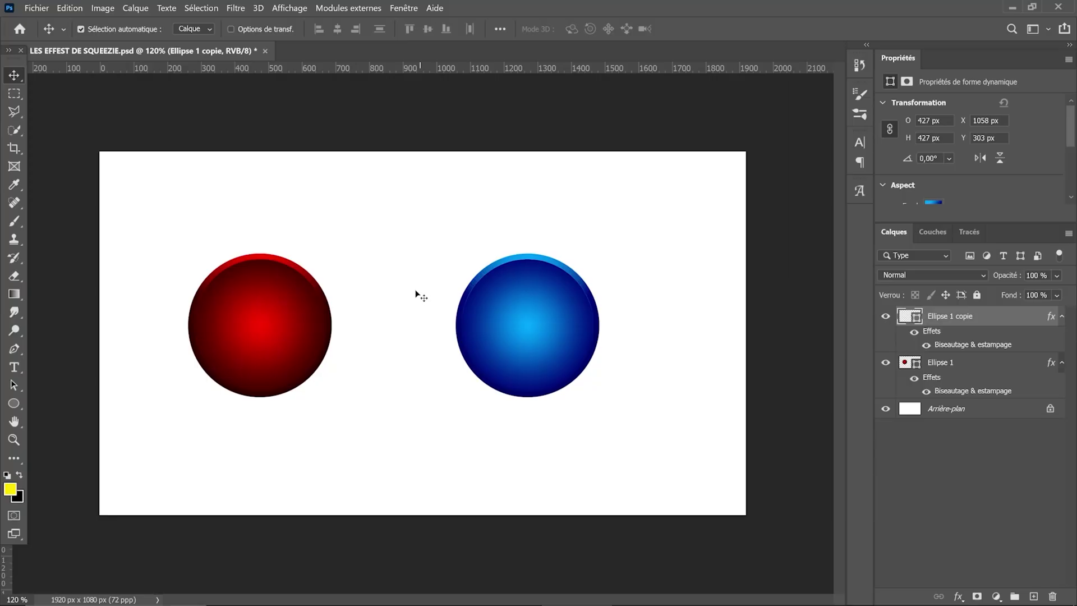
Place the small knife 2.png upright at the red circle's lower edge and give it a red f10000 colour overlay.
drag(418, 294, 304, 373)
drag(363, 323, 298, 298)
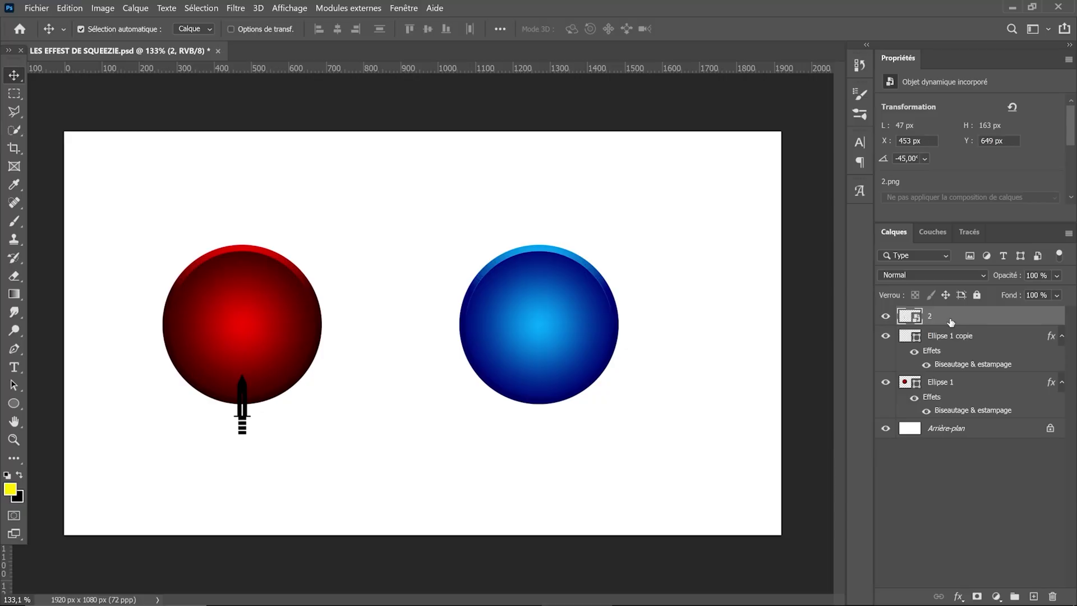
double_click(949, 314)
click(534, 318)
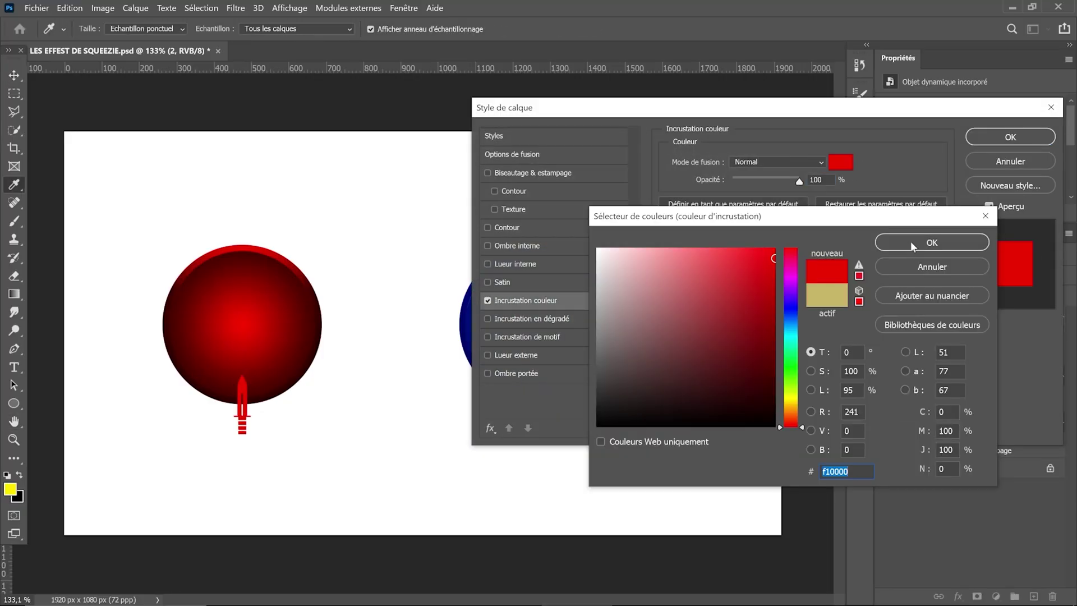
click(911, 241)
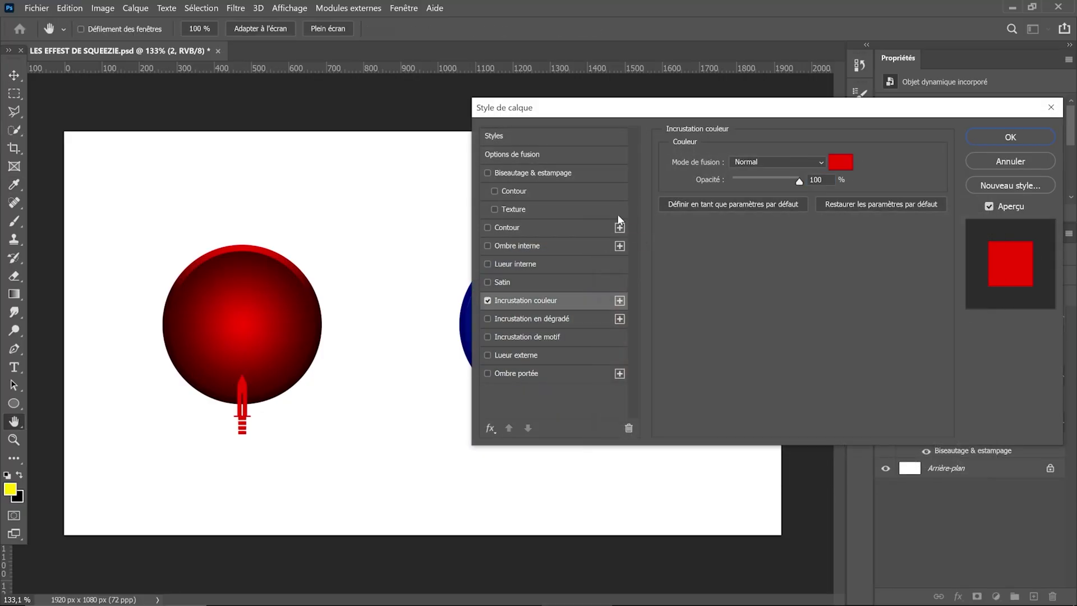
Give the knife a Ciselage léger bevel, 438% depth and 2 px size, with a red highlight and 550000 shadow.
click(571, 173)
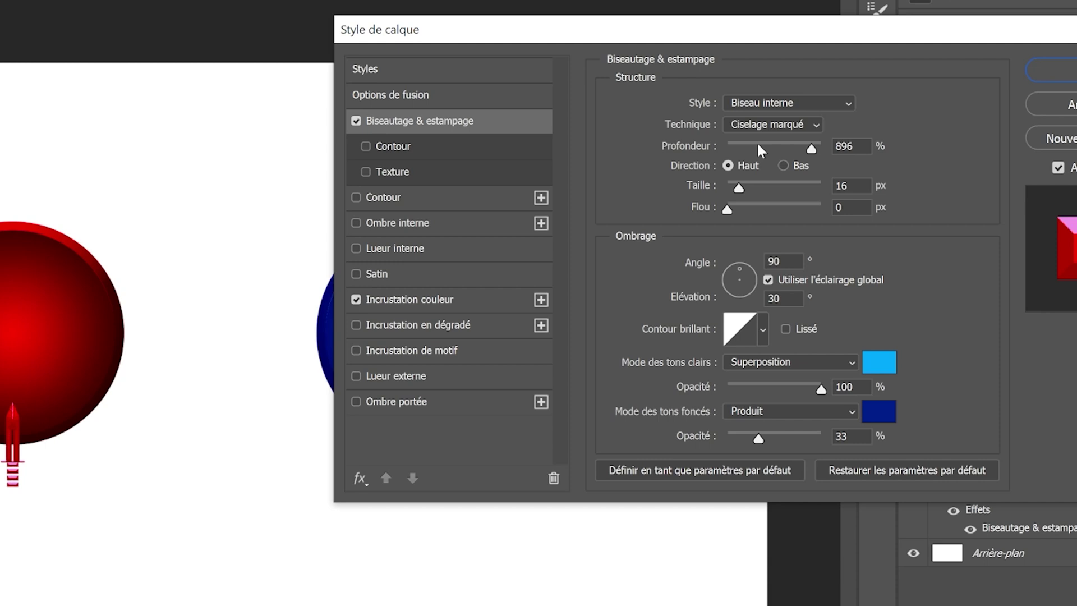
drag(758, 146, 748, 149)
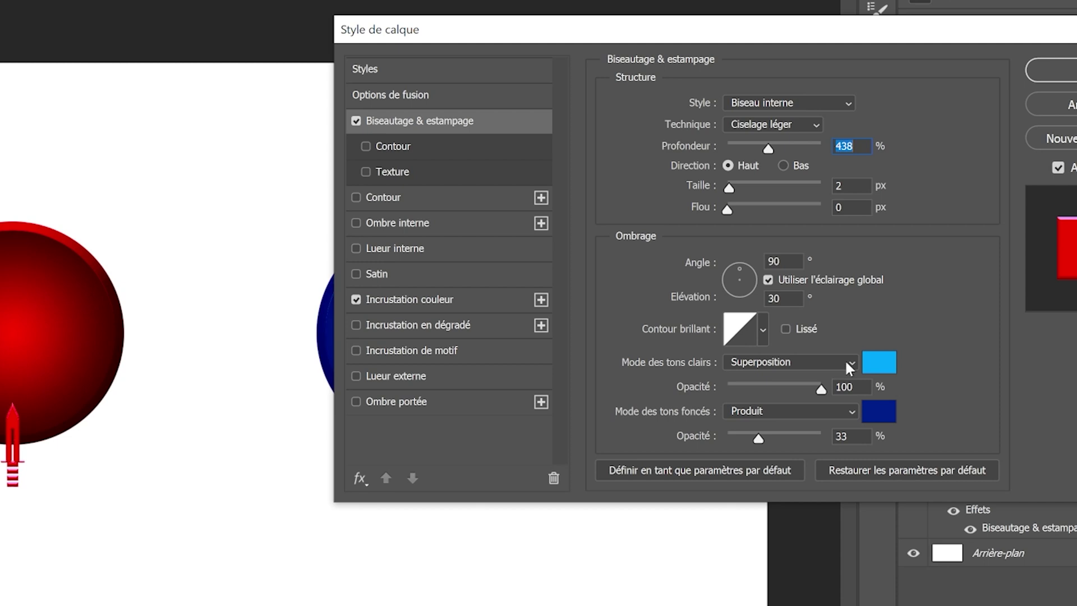
click(876, 362)
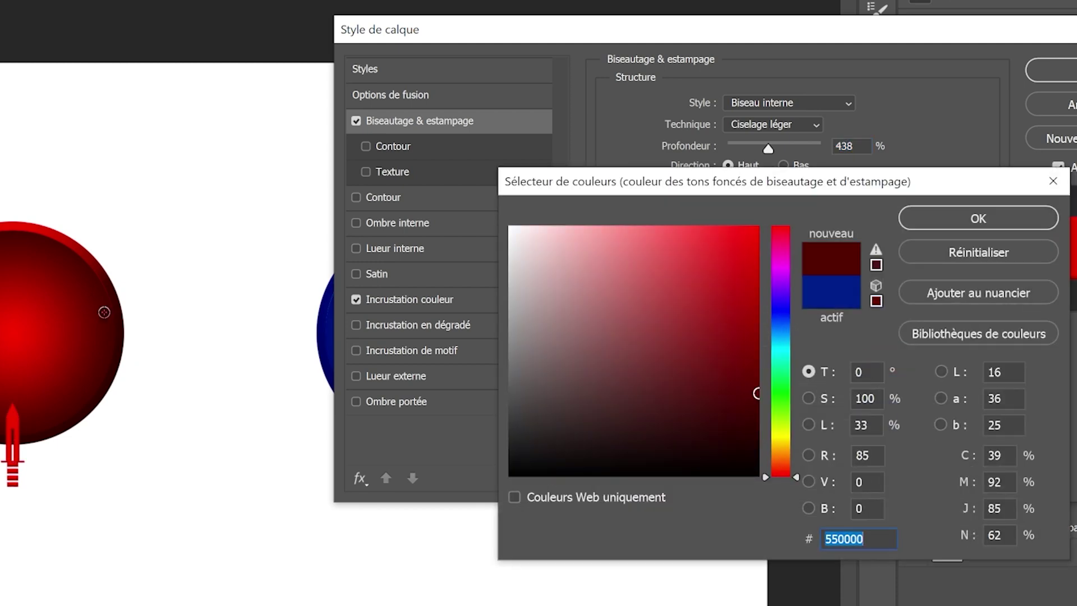
key(Return)
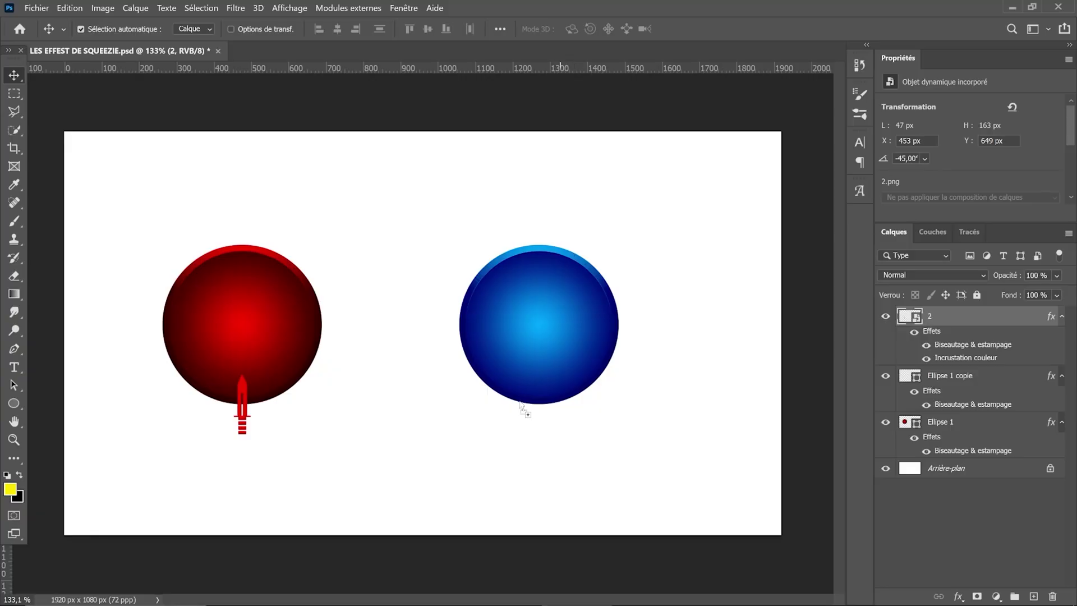
Place the person icon 4.png, copy only its black silhouette to a new layer and delete the original layer.
key(ctrl+v)
key(Return)
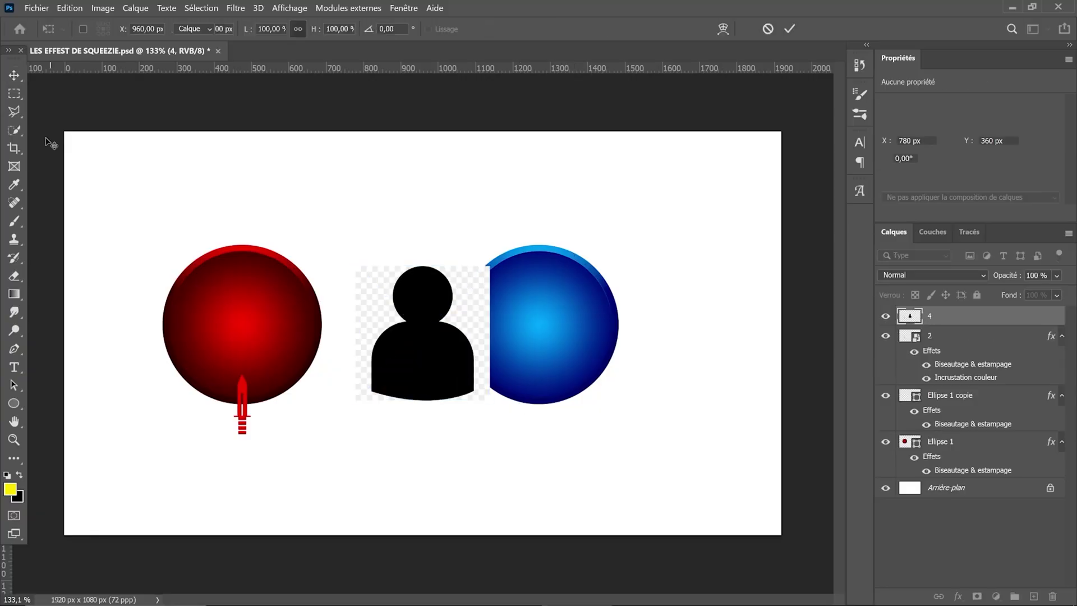
key(w)
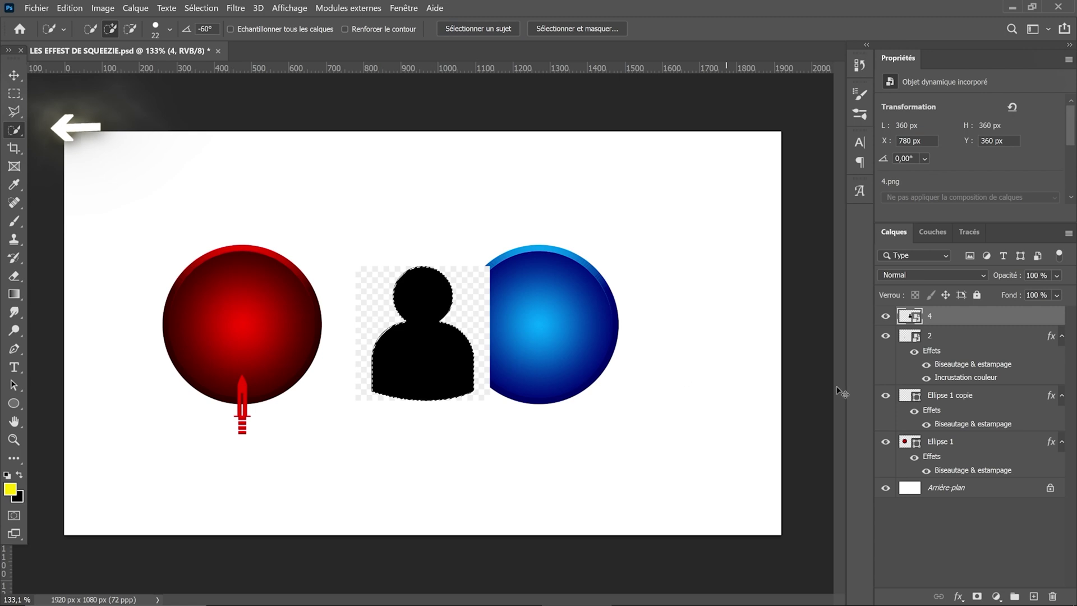
key(ctrl+j)
click(970, 338)
key(Delete)
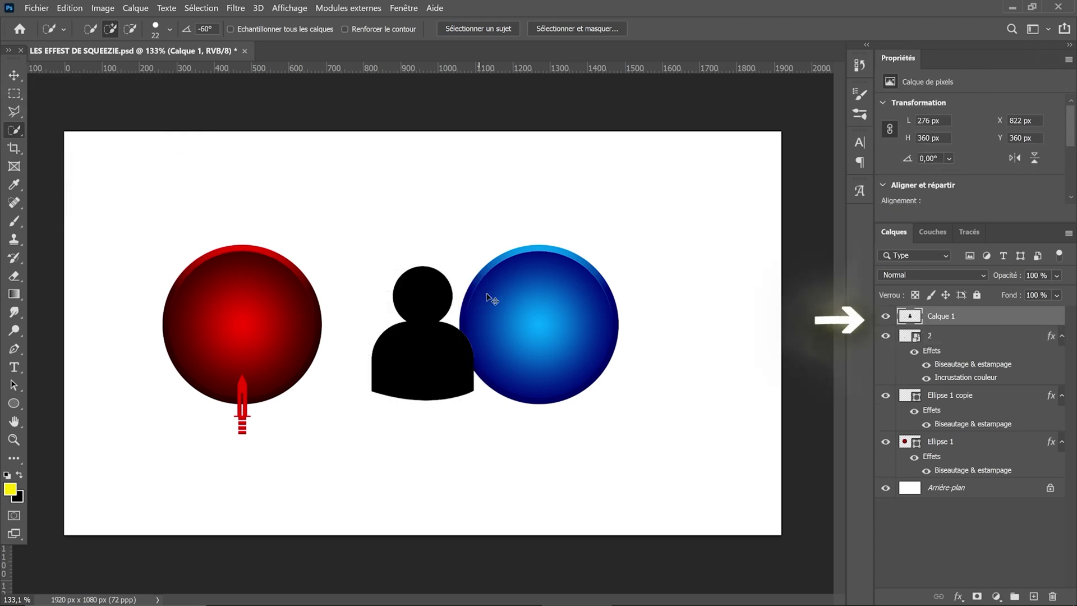
Shrink the person silhouette onto the blue circle's lower edge and style it with a light blue colour overlay and bevel.
key(ctrl+t)
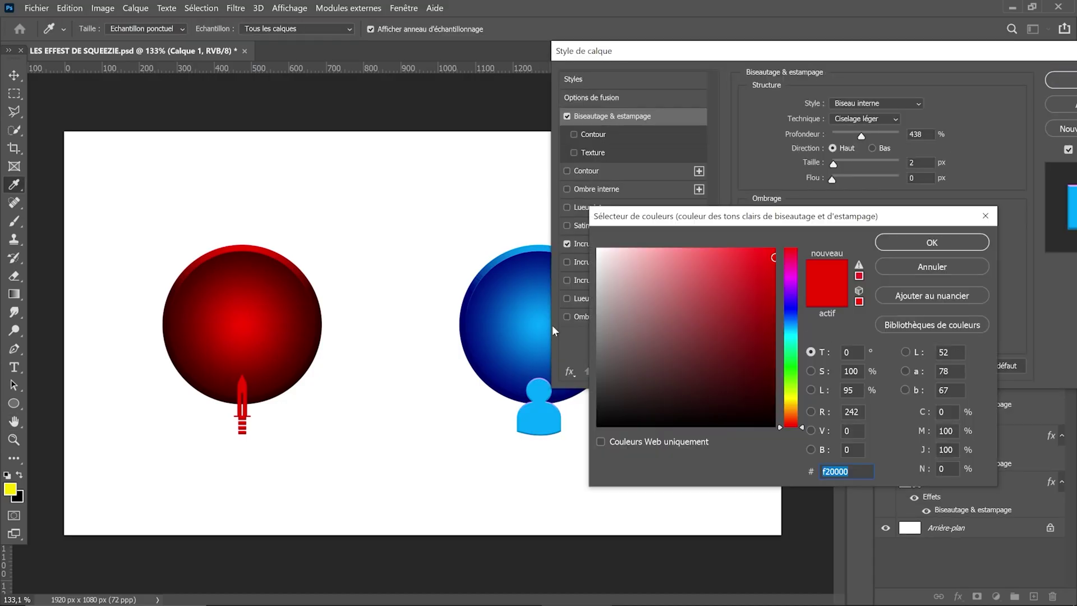
click(530, 260)
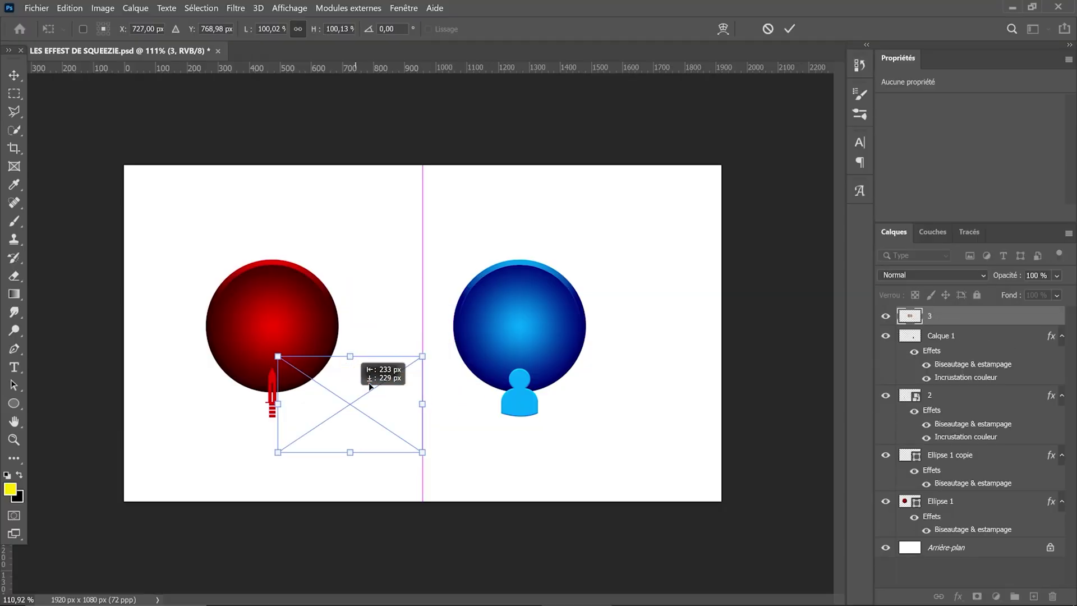
Place 3.JPG, keep only its lower-right leather banner on a separate layer and convert that layer to a smart object.
drag(421, 361, 558, 232)
key(Return)
key(e)
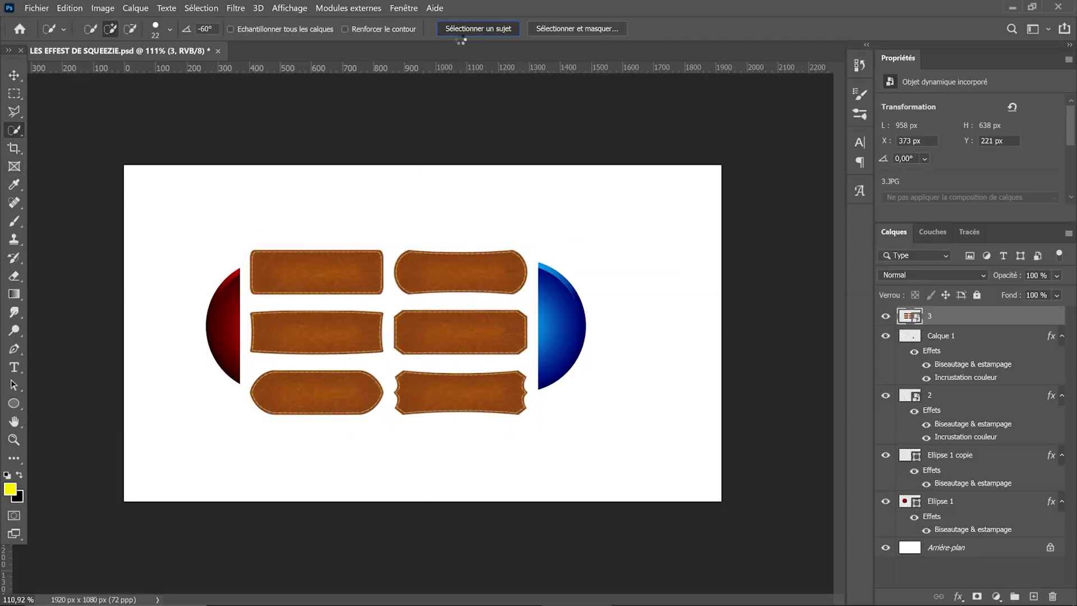
mouse_move(260, 268)
mouse_down()
mouse_move(449, 336)
mouse_move(314, 393)
mouse_move(330, 352)
mouse_move(527, 346)
mouse_up()
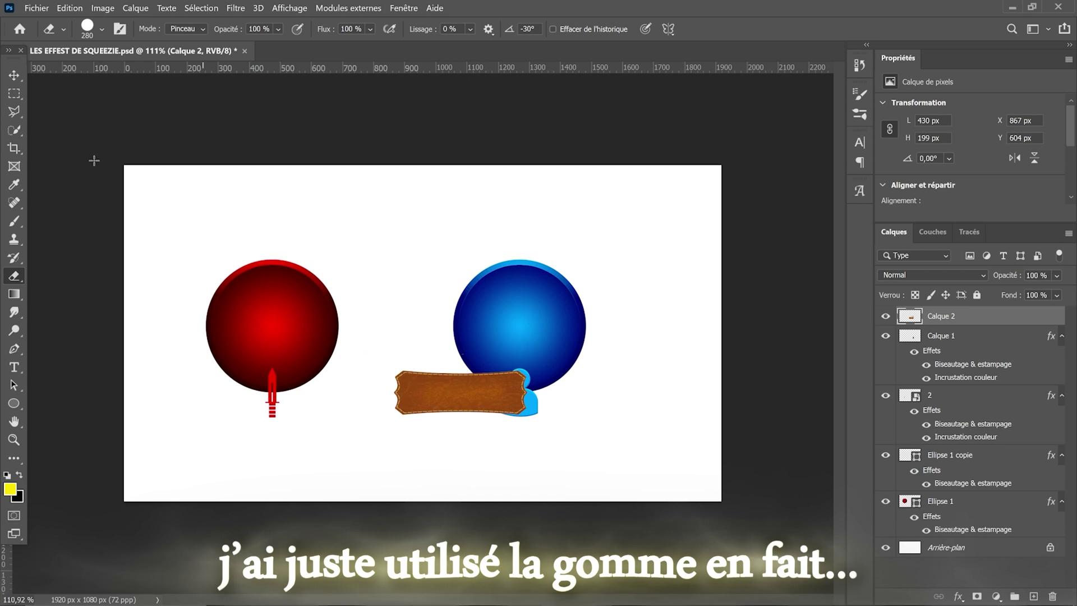
key(v)
right_click(959, 316)
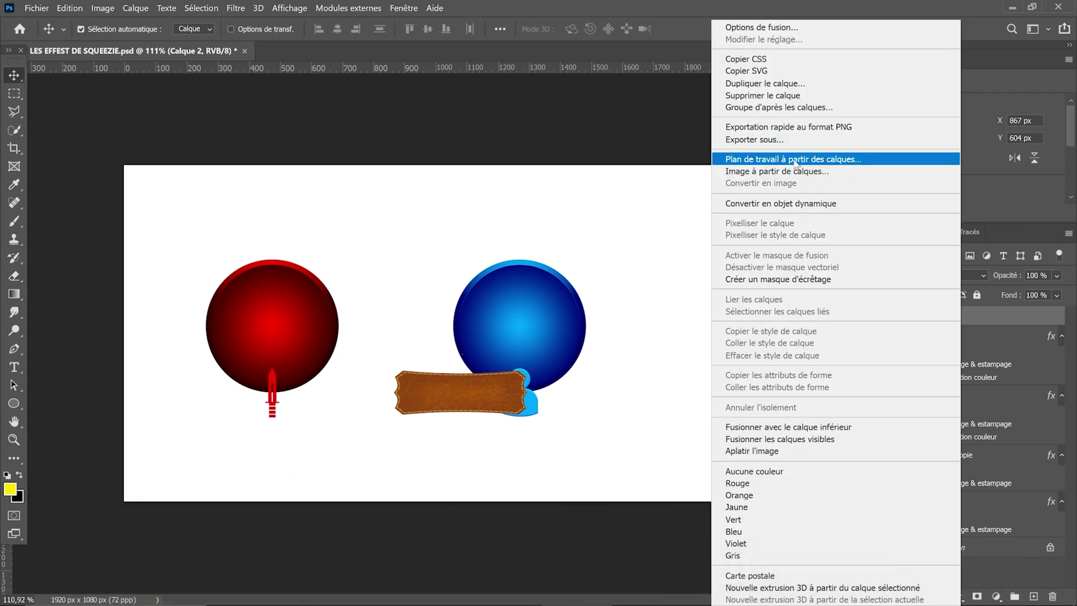
click(781, 203)
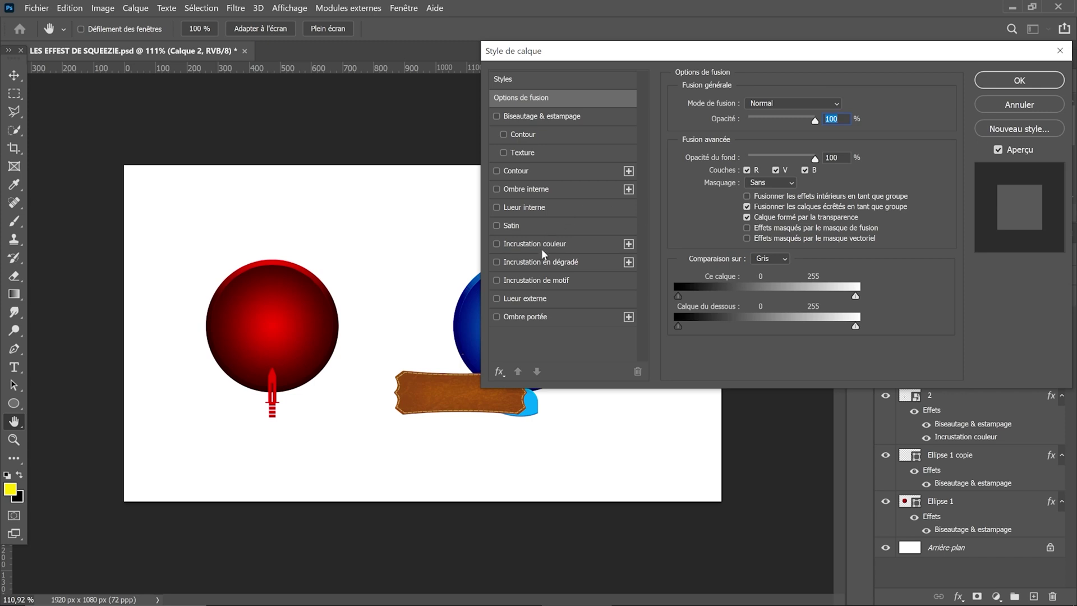
Add a gradient overlay to the leather banner running from bright red to dark red, sampled from the red circle.
click(540, 262)
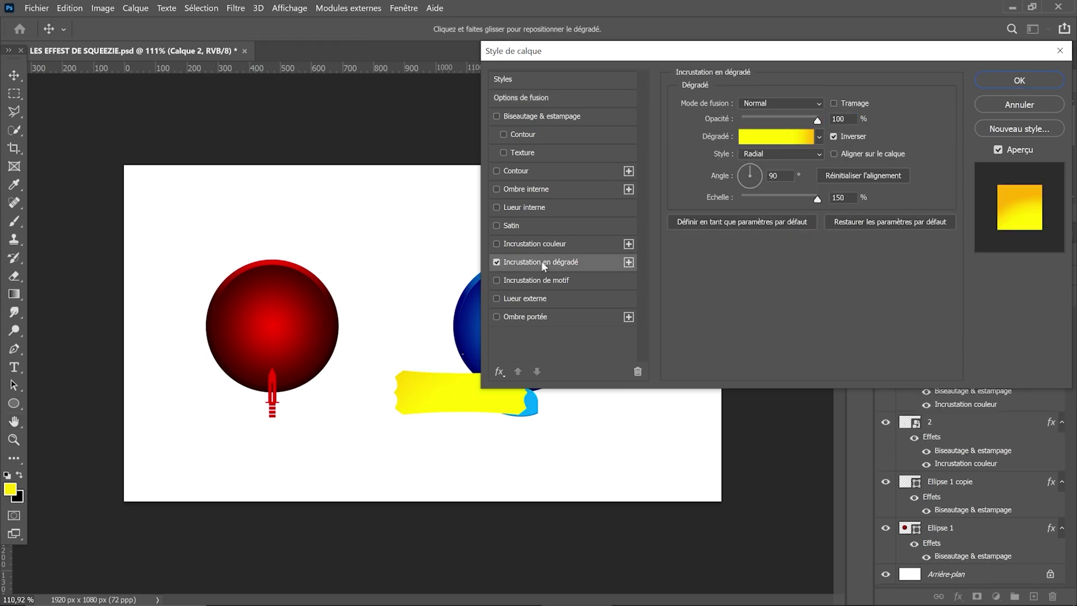
drag(580, 61, 687, 73)
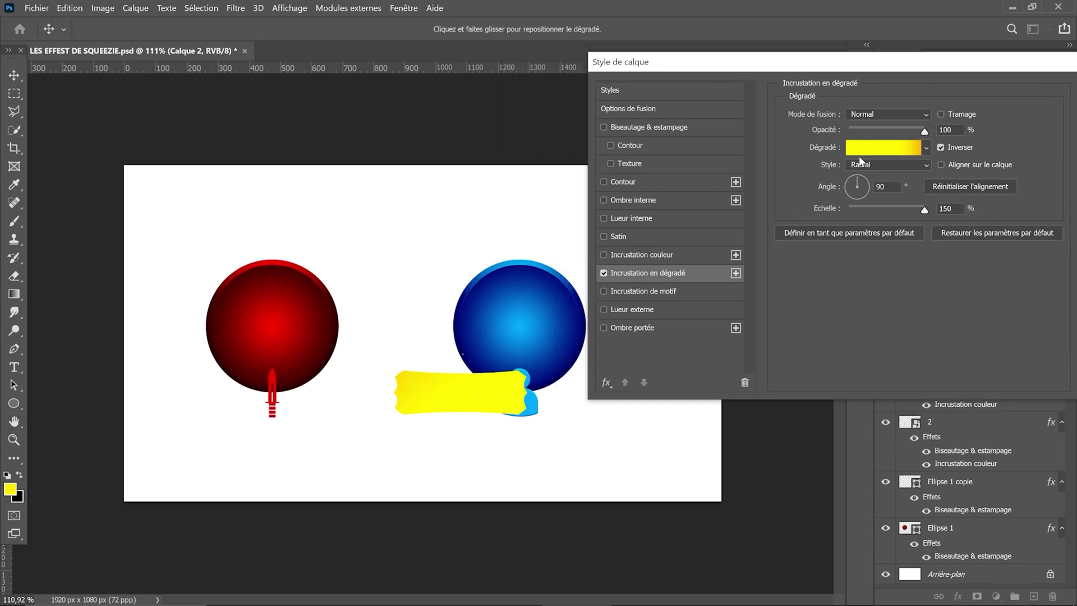
click(860, 151)
click(737, 505)
click(312, 371)
alt+click(26, 427)
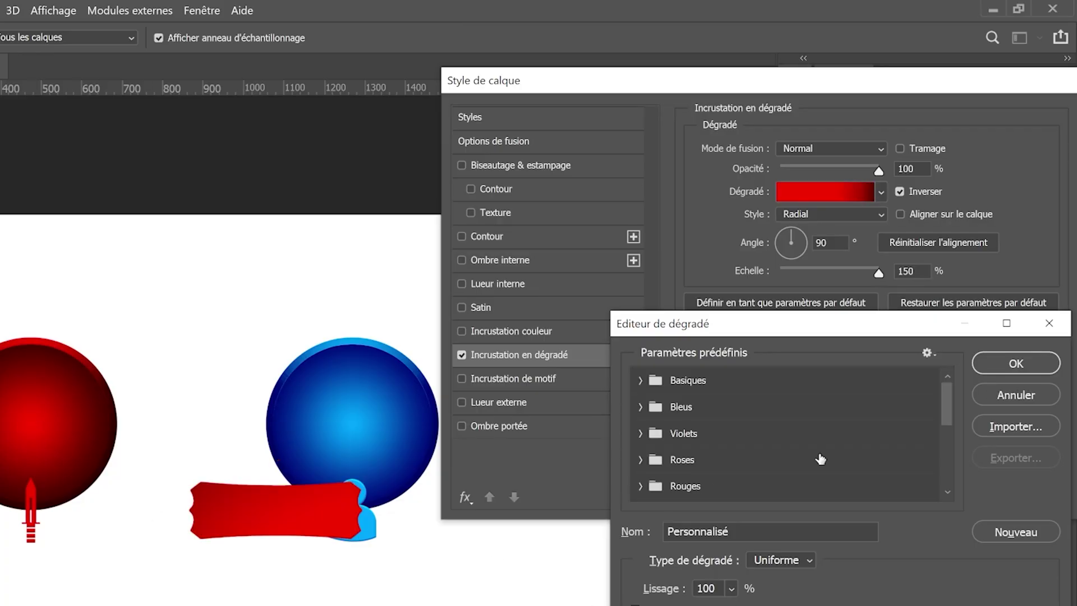
Set the banner's gradient style to Linéaire and adjust its angle and colours so it darkens towards the bottom.
click(983, 360)
click(823, 213)
click(823, 217)
click(783, 250)
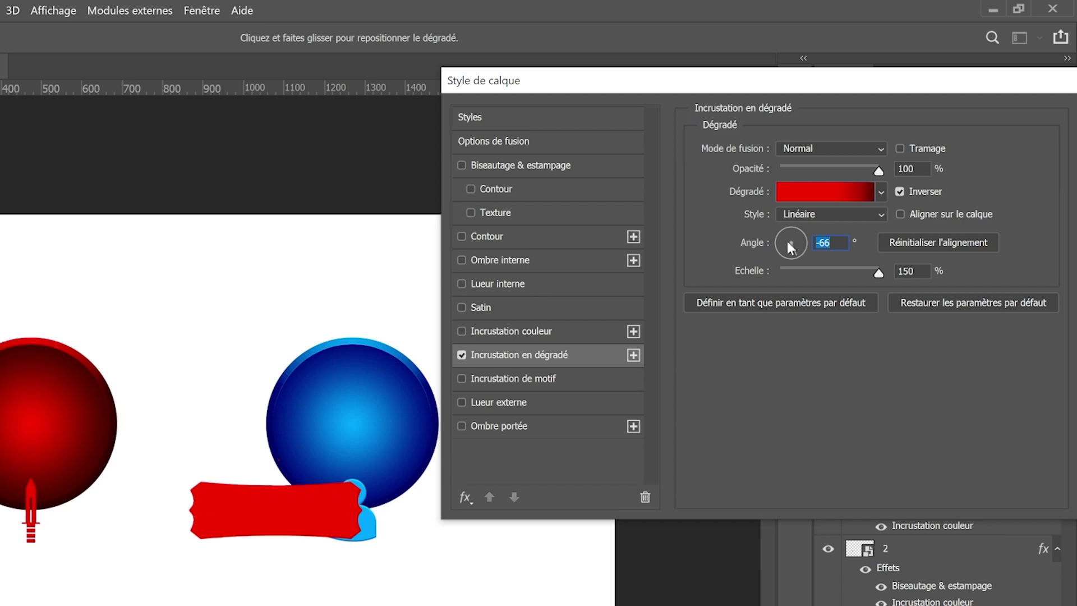
click(824, 191)
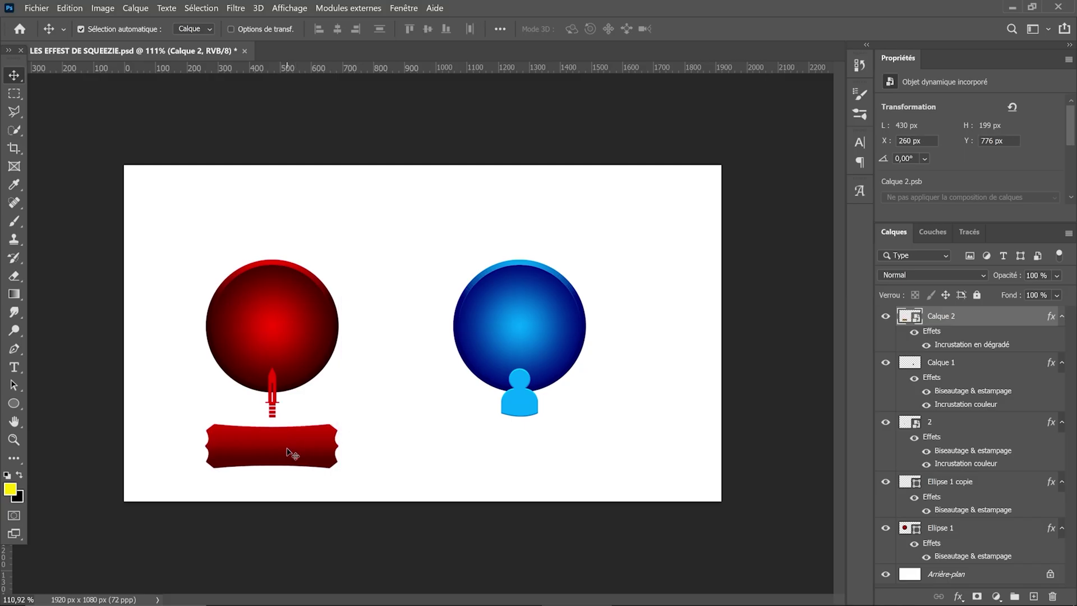
Copy the red banner to the base of the blue circle and recolour its gradient from light blue to dark blue.
drag(289, 452, 544, 405)
double_click(965, 346)
click(1003, 145)
double_click(1001, 504)
key(Return)
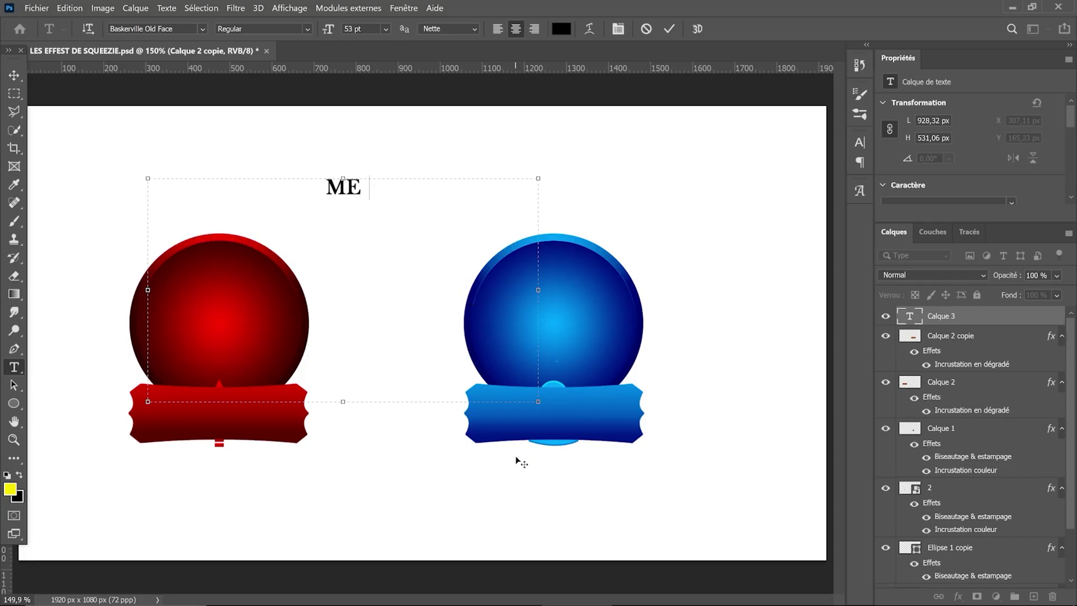
Add the text MEUTRIER in Baskerville Old Face at 53 pt.
key(ctrl+a)
scroll(999, 183, down, 4)
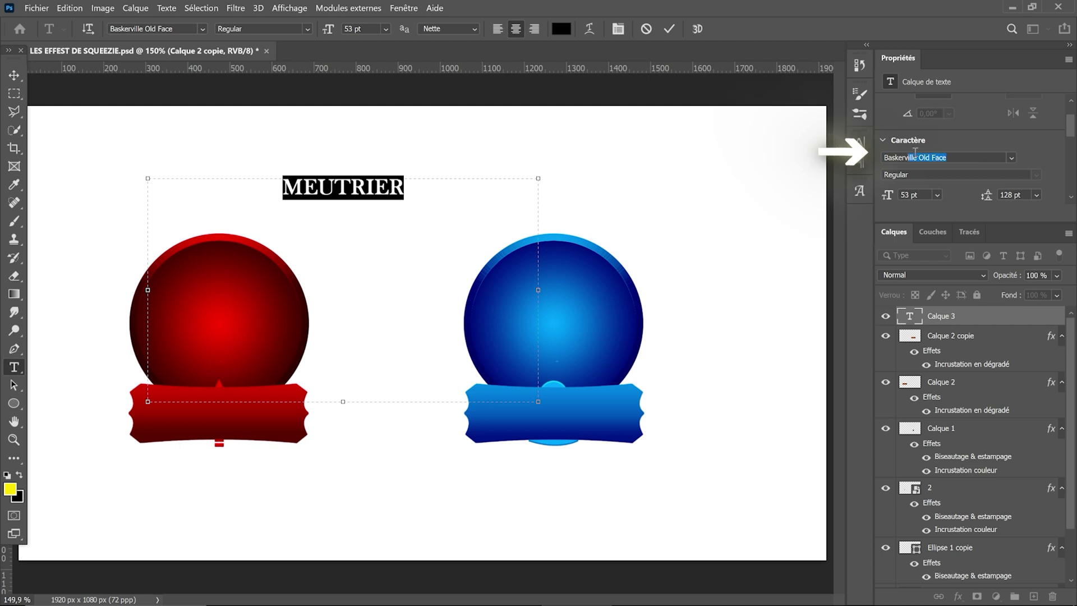
key(ctrl+Return)
Place MEUTRIER on the red banner and a copy of it on the blue banner, reworded as INNOCENT.
key(v)
drag(308, 190, 510, 408)
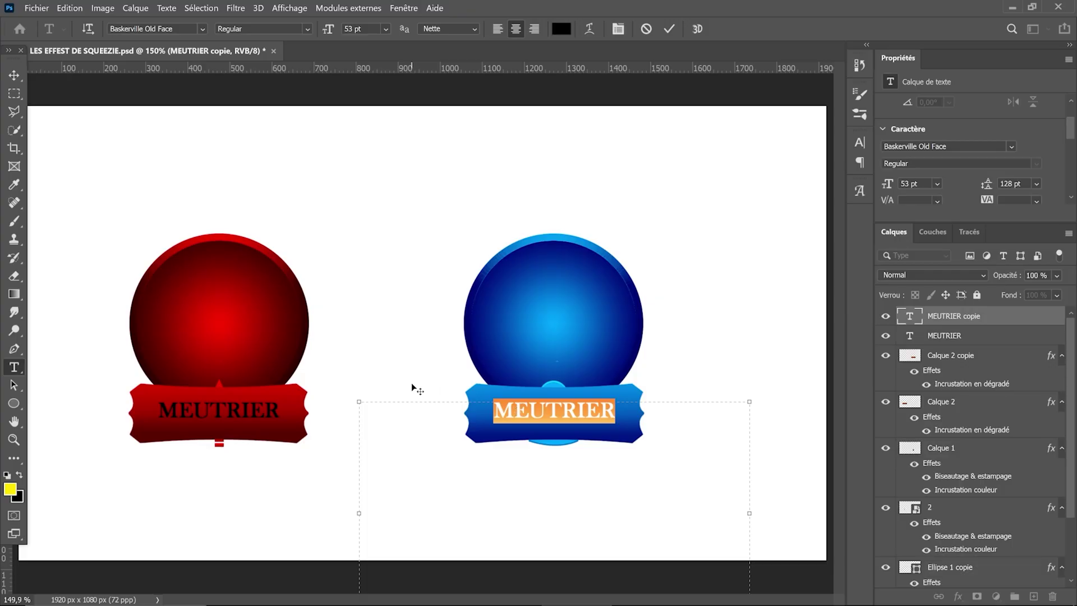
text(INNOCENT)
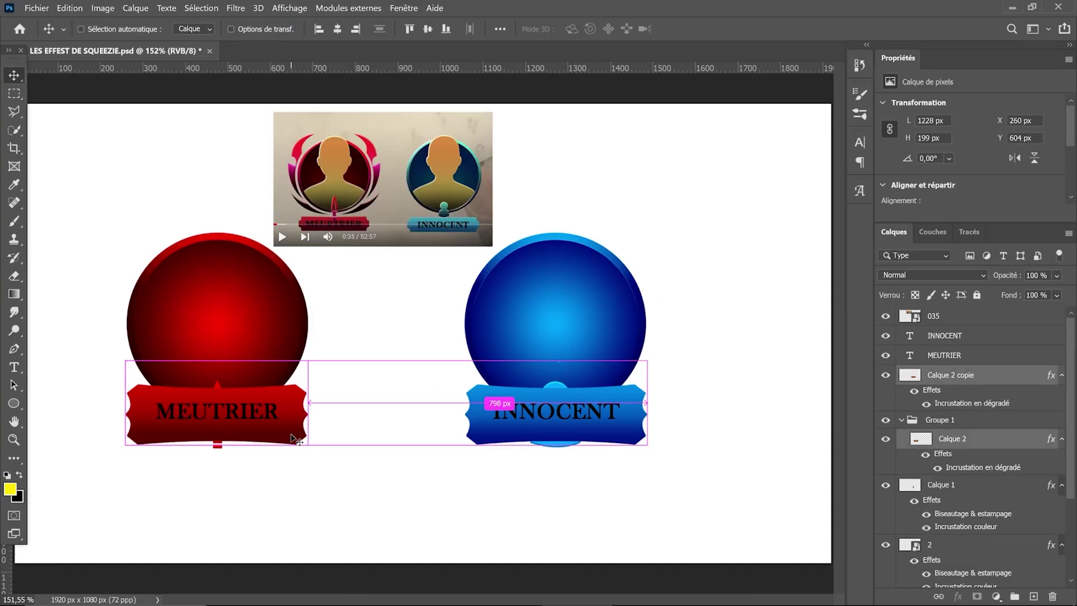
Squash both banners vertically into narrower strips behind their labels, using the reference screenshot as a guide.
key(ctrl+t)
scroll(267, 378, up, 8)
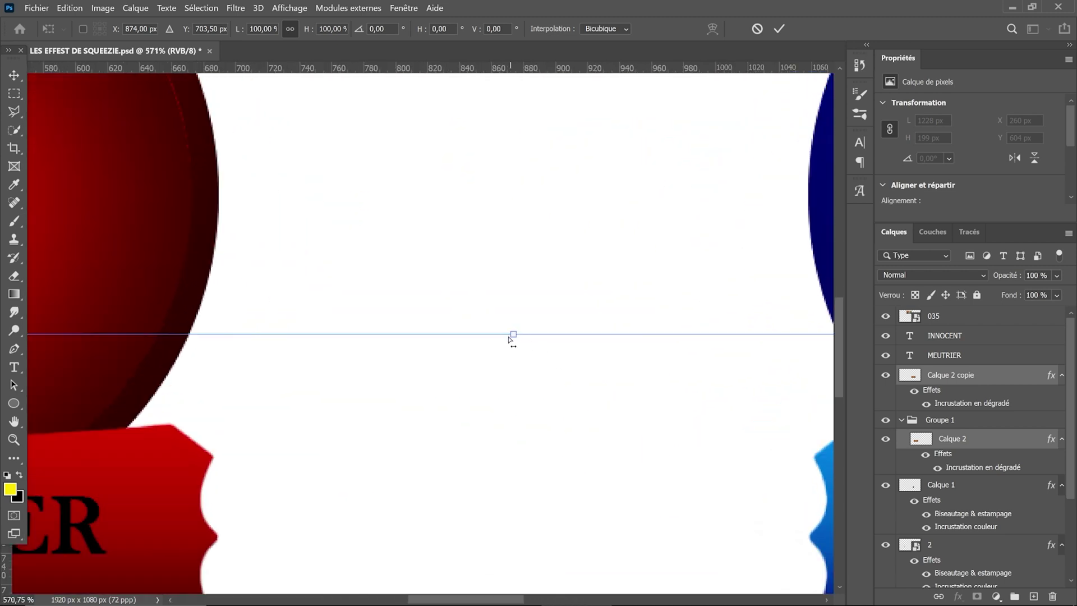
drag(514, 336, 513, 415)
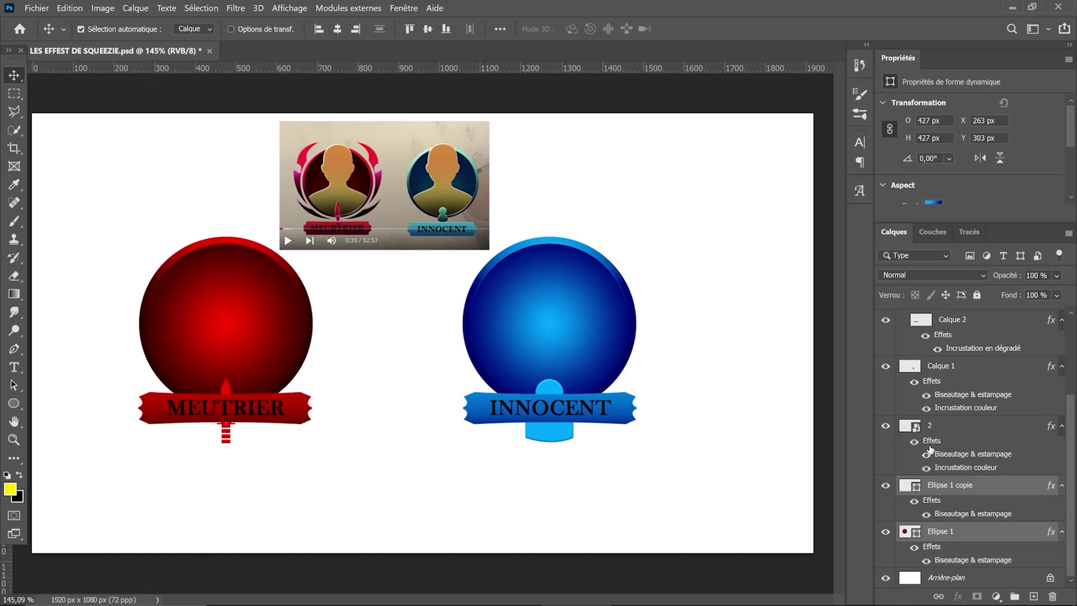
Nudge the red and blue circles upward together, clear of the banners.
key(shift+Up)
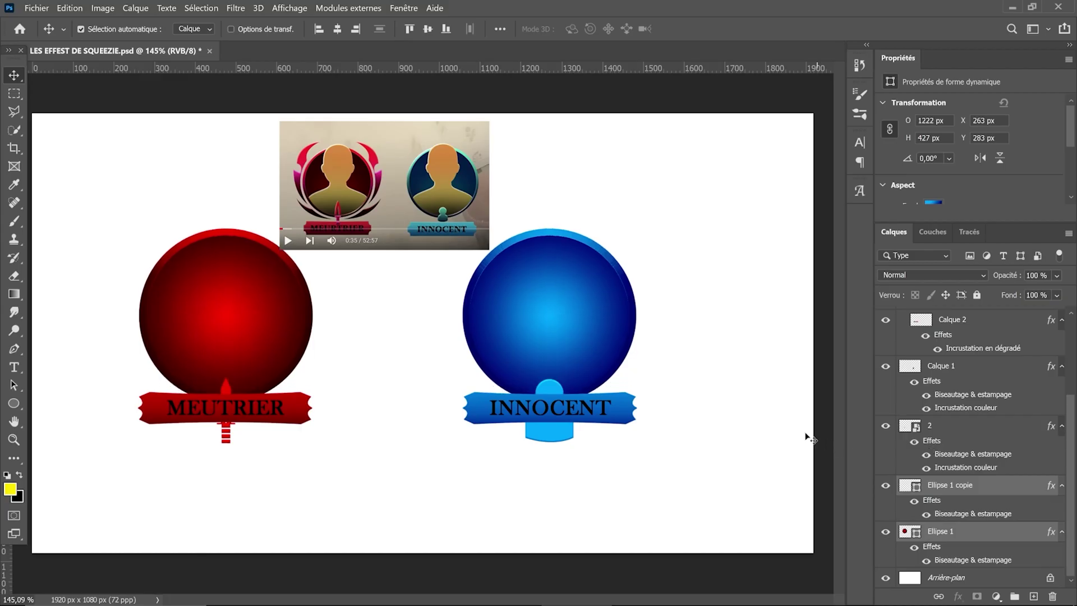
key(shift+Up)
key(shift+Up)
key(shift+Up)
Shrink the person icon to about 54 × 70 px and position it between the blue circle and the INNOCENT banner.
mouse_move(551, 406)
mouse_down()
mouse_move(558, 345)
mouse_move(542, 365)
mouse_move(547, 387)
mouse_up()
scroll(546, 384, up, 2)
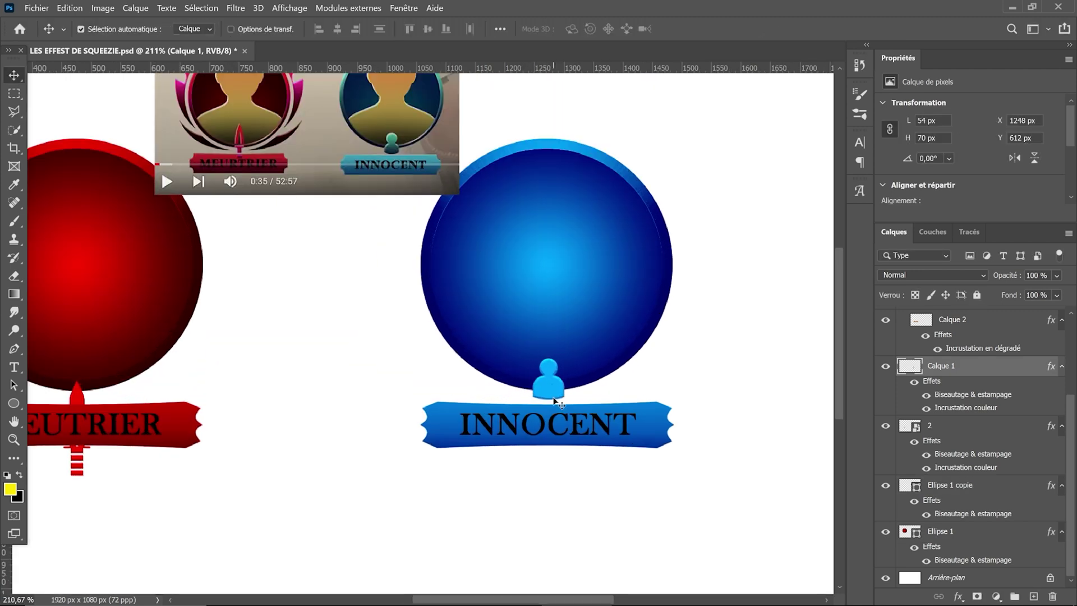
scroll(552, 403, down, 2)
scroll(277, 337, up, 2)
Shrink the knife and move it above the MEUTRIER banner, then mask away part of its striped handle.
click(277, 336)
key(ctrl+t)
drag(277, 336, 254, 364)
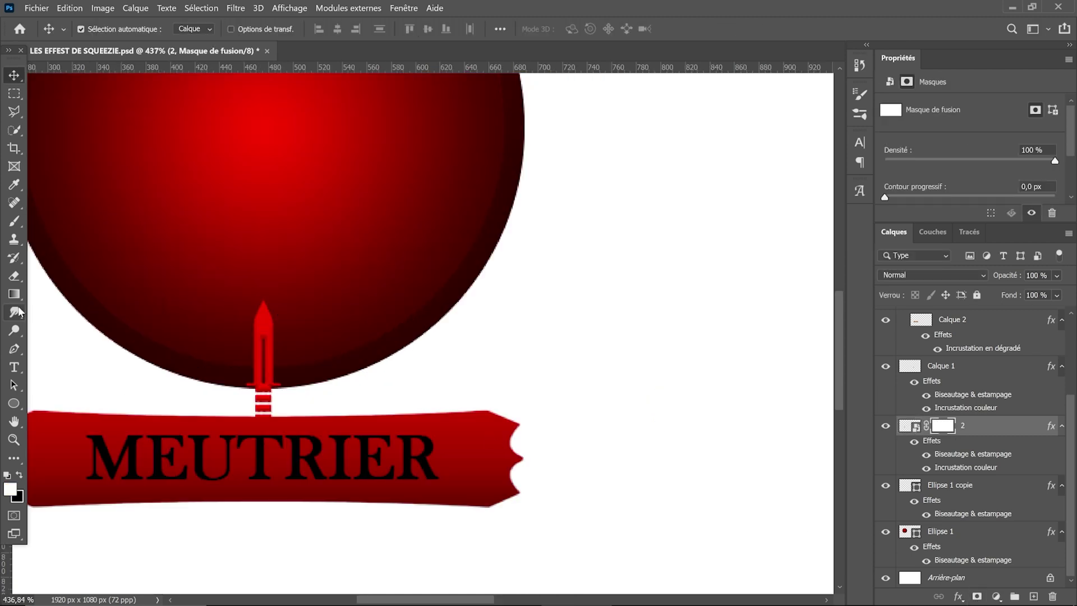
key(b)
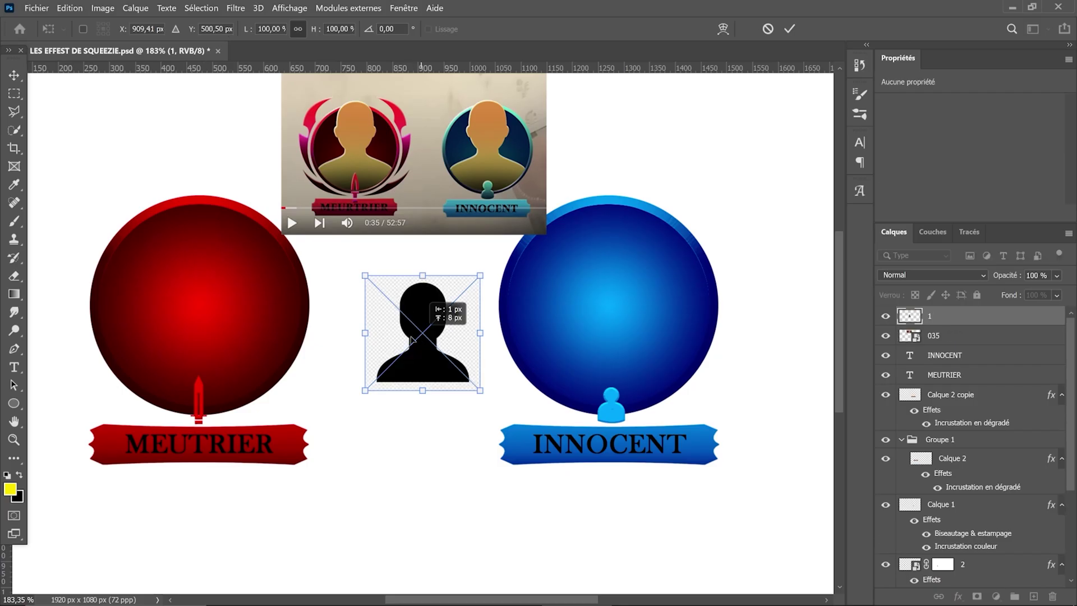
Place the bust silhouette enlarged over the red circle and give it a linear orange-to-dark-brown gradient overlay.
drag(412, 339, 217, 310)
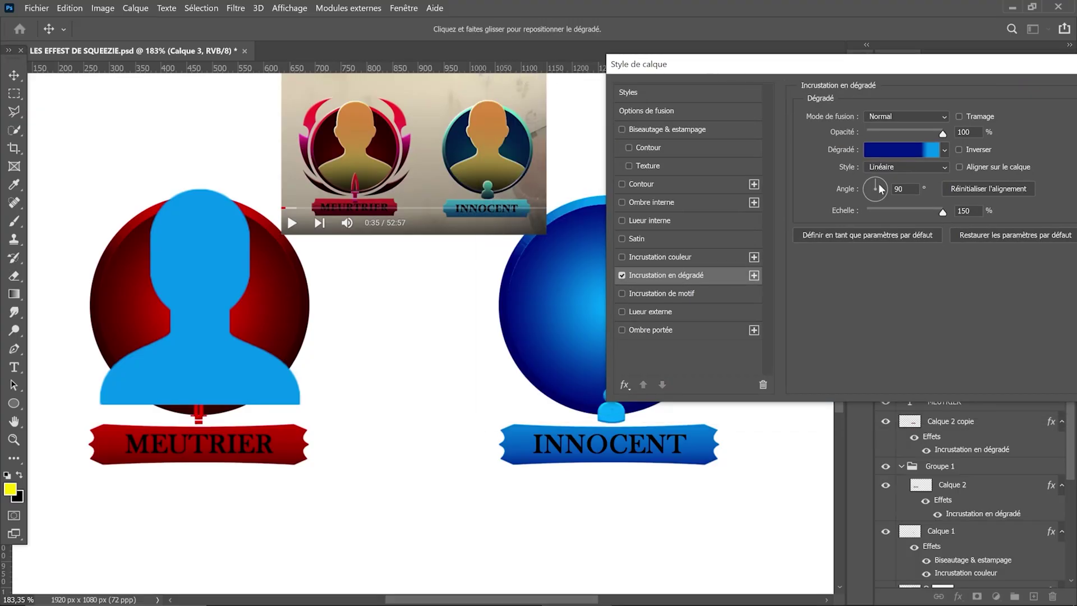
click(898, 150)
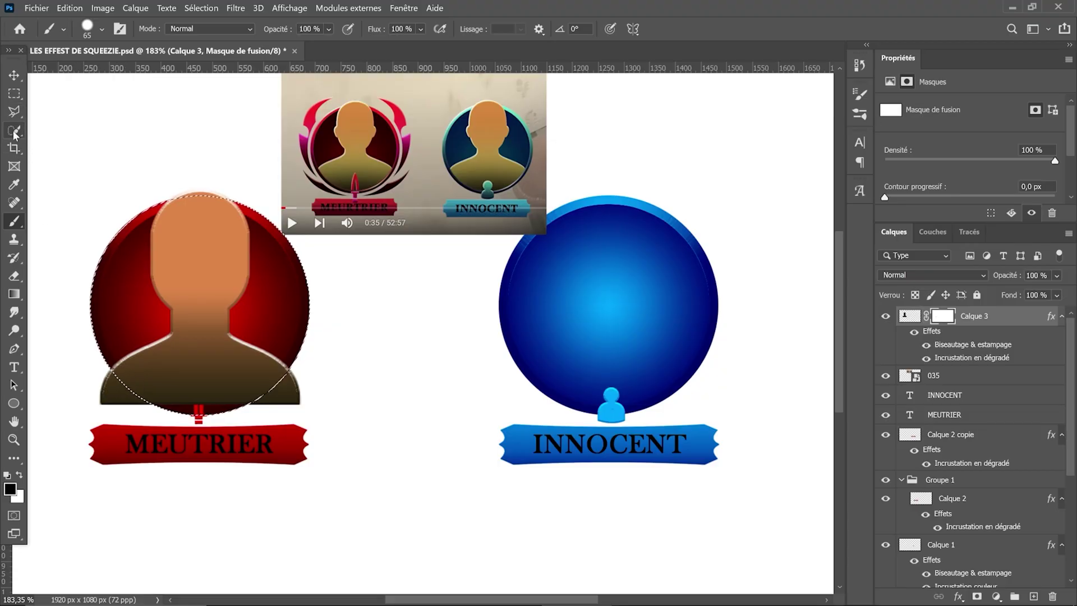
Invert the red circle's selection and mask away the bust's shoulders that extend beyond the circle with a larger brush of about 126 px.
right_click(133, 290)
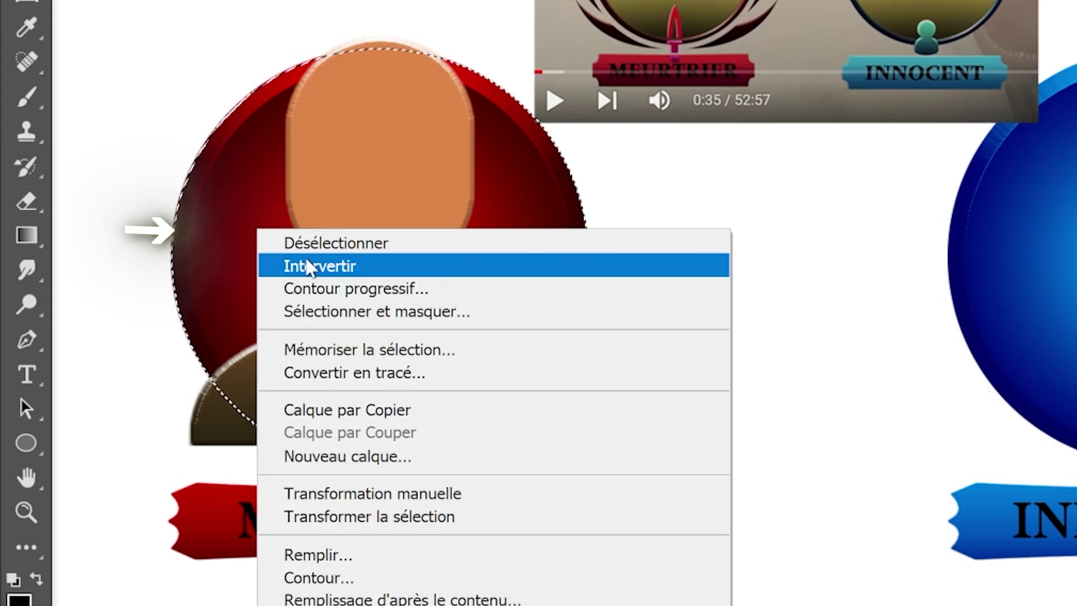
click(308, 266)
click(15, 221)
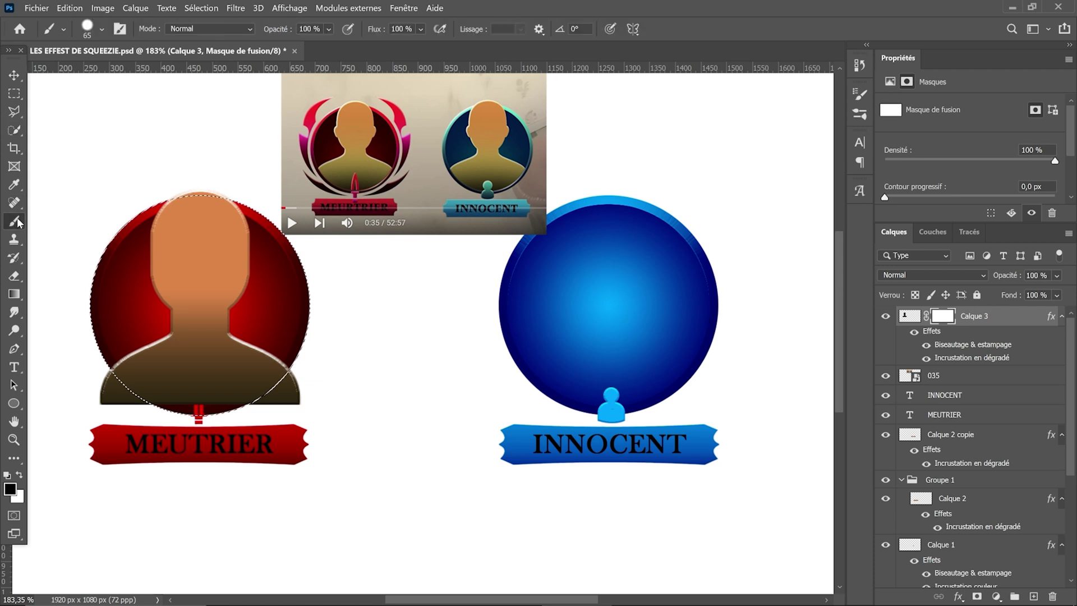
key(bracketright)
key(bracketright)
key(bracketright)
key(bracketright)
key(bracketright)
key(bracketright)
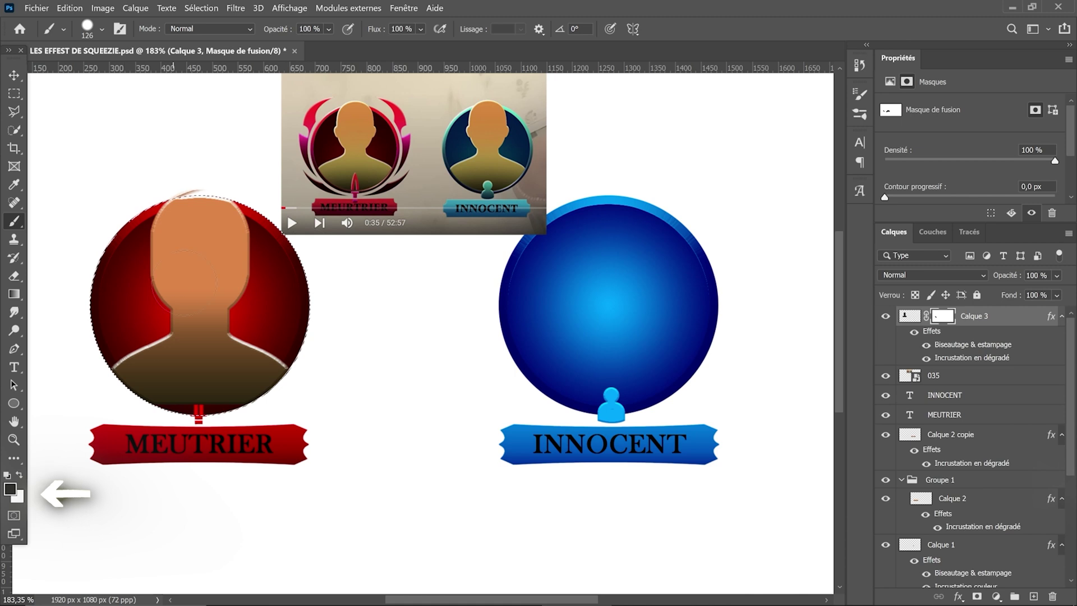
drag(211, 348, 243, 290)
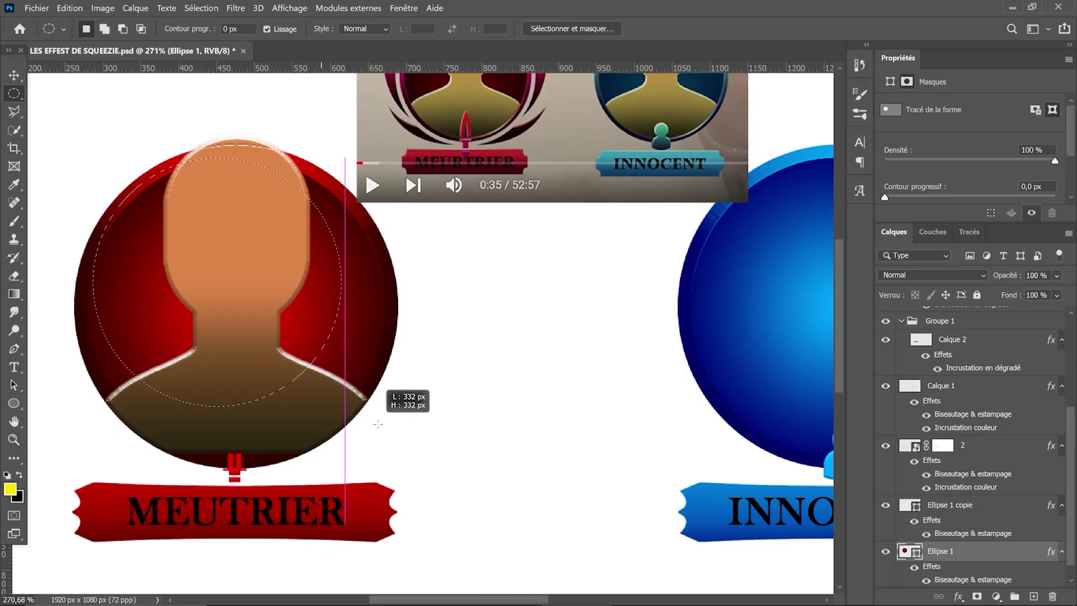
Select a circle along the red badge's inner rim, then mask away the bust's lower part that overlaps the rim.
drag(384, 423, 417, 450)
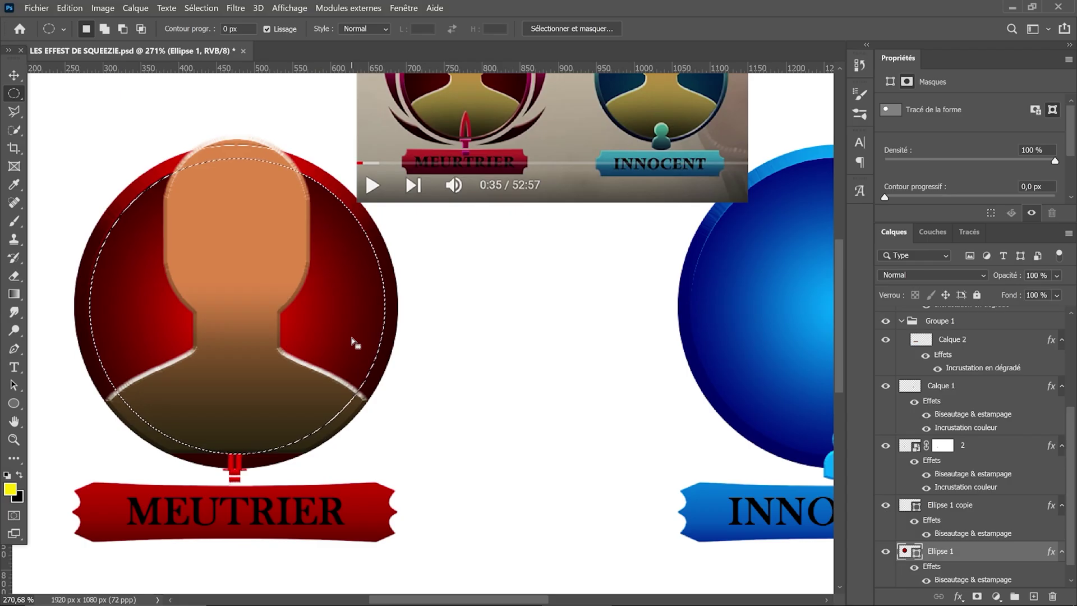
key(Return)
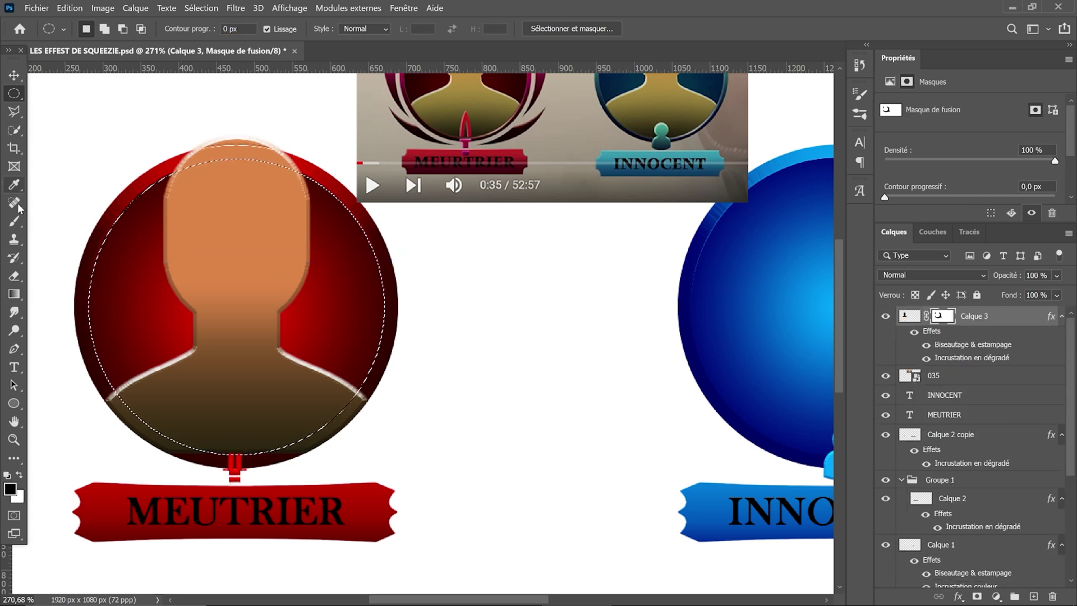
click(17, 222)
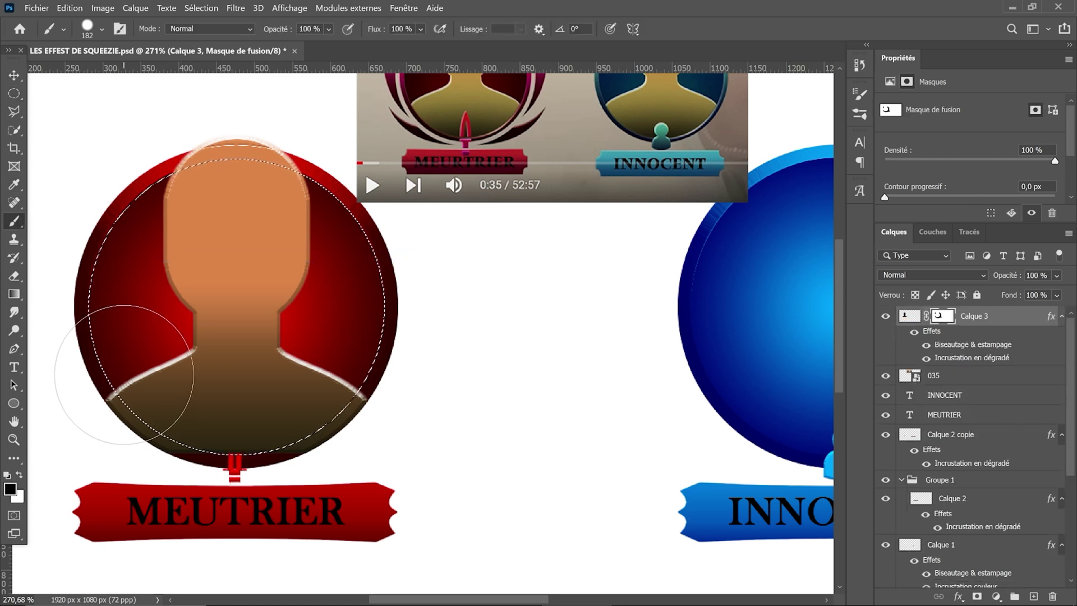
mouse_move(107, 423)
mouse_down()
mouse_move(160, 462)
mouse_move(219, 470)
mouse_move(320, 446)
mouse_move(366, 368)
mouse_move(200, 443)
mouse_up()
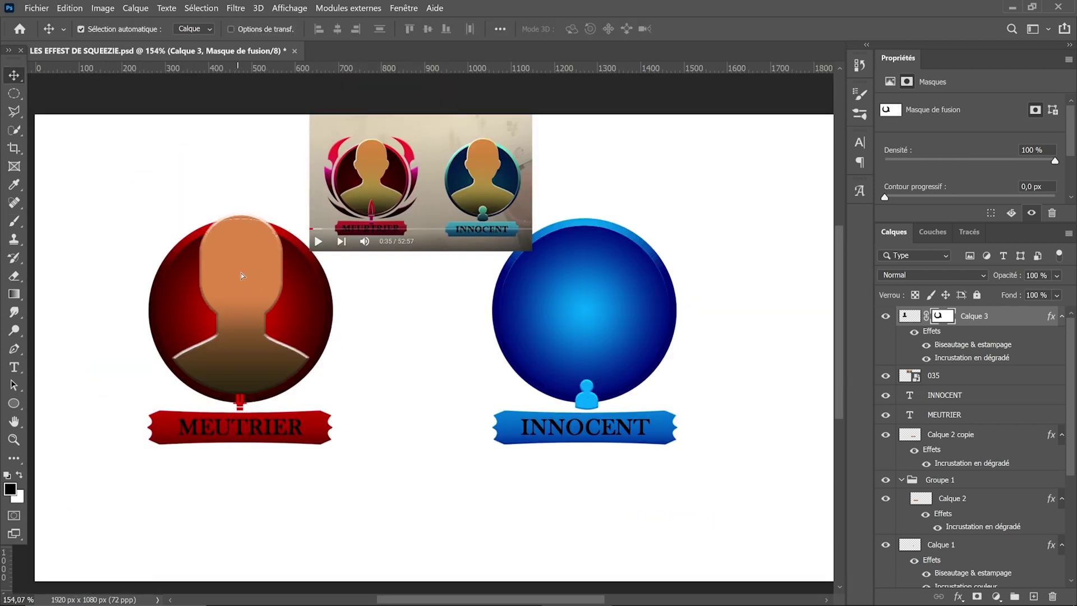
Duplicate the masked bust onto the blue circle and recolour the INNOCENT banner and its person icon a lighter cyan blue.
drag(241, 275, 581, 277)
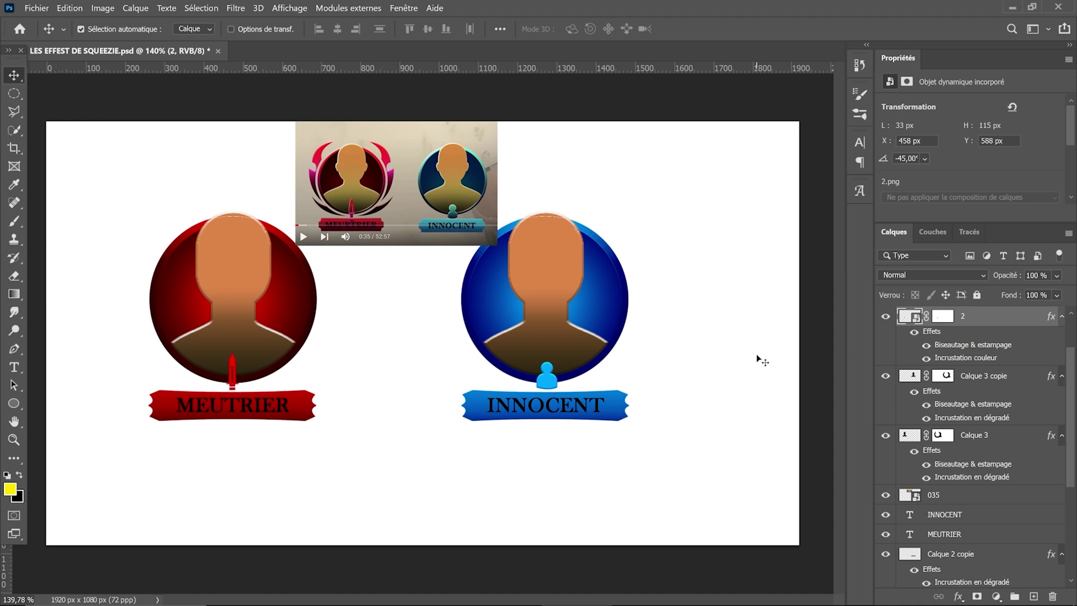
scroll(750, 362, down, 1)
scroll(657, 414, up, 2)
click(603, 393)
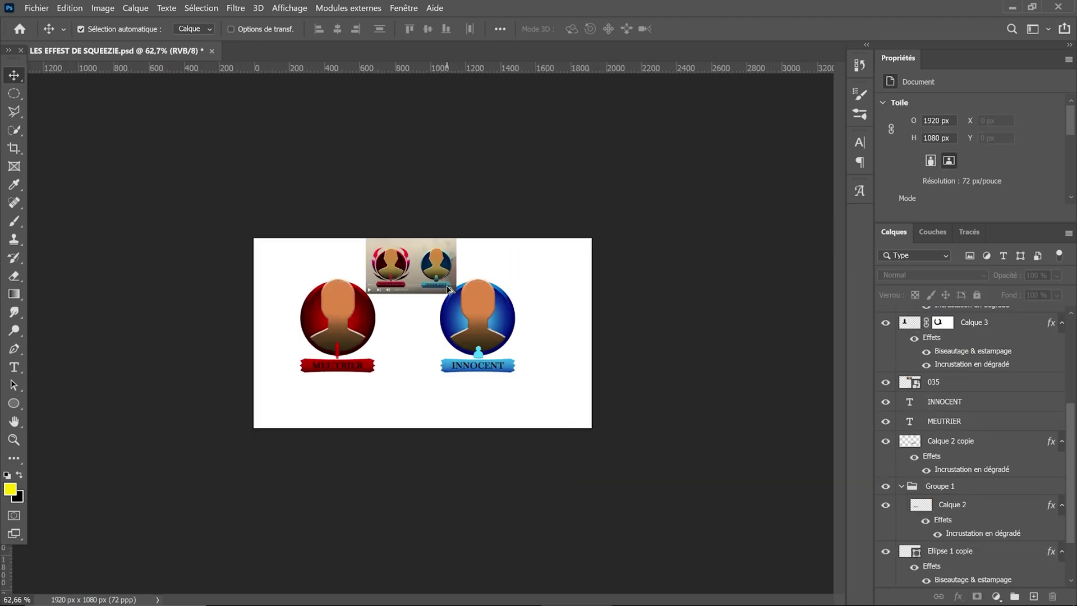
scroll(449, 289, up, 3)
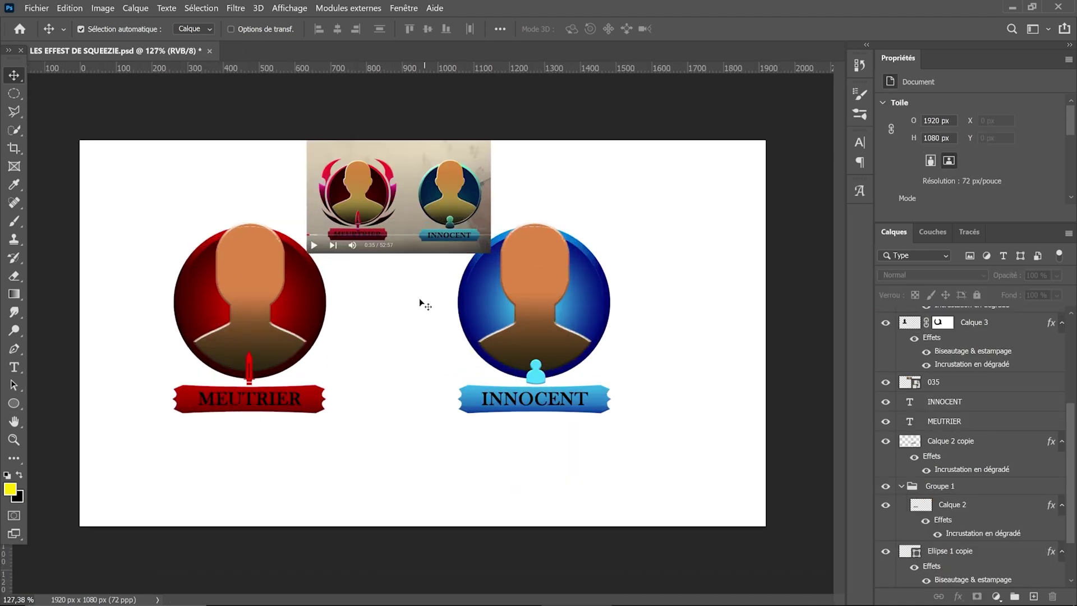
scroll(425, 305, up, 1)
Edit the blue circle's gradient fill to run from light cyan to dark blue.
click(620, 308)
click(933, 160)
double_click(887, 347)
click(932, 242)
double_click(881, 352)
drag(896, 243, 828, 173)
drag(983, 422, 867, 421)
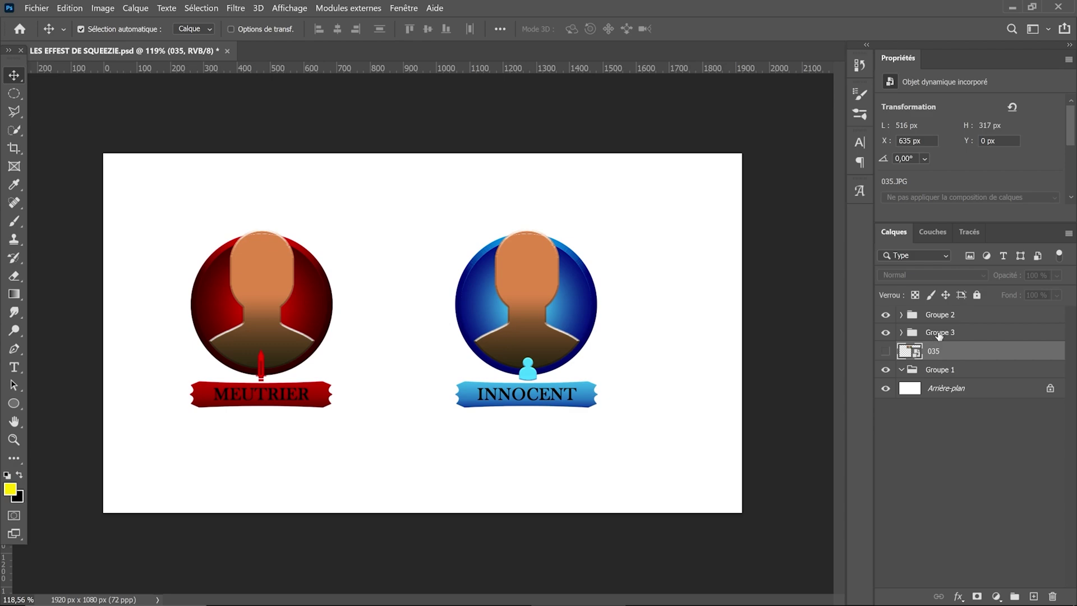
Move the two badge groups together to the right and slightly up, centring the pair horizontally on the canvas.
click(939, 332)
shift+click(940, 315)
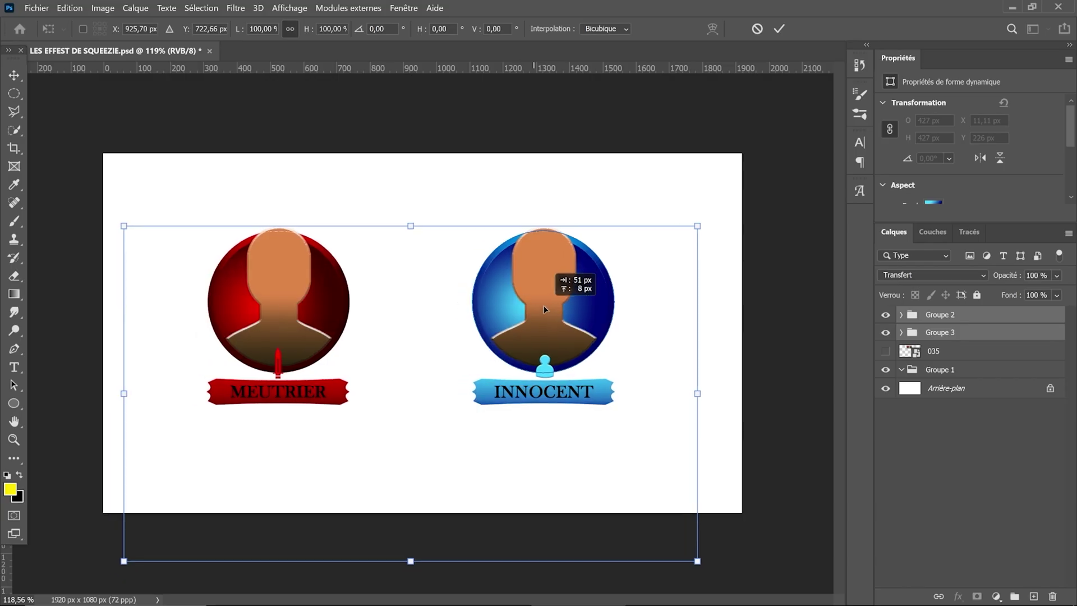
drag(543, 306, 553, 306)
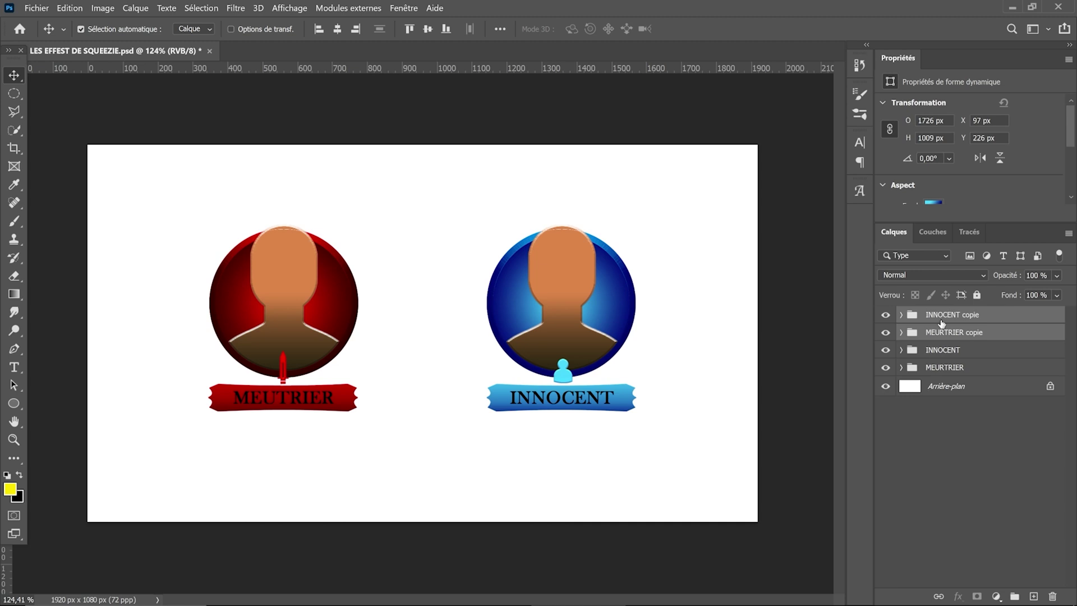
Hide the original INNOCENT and MEURTRIER groups and merge each copied group into a single layer.
click(960, 415)
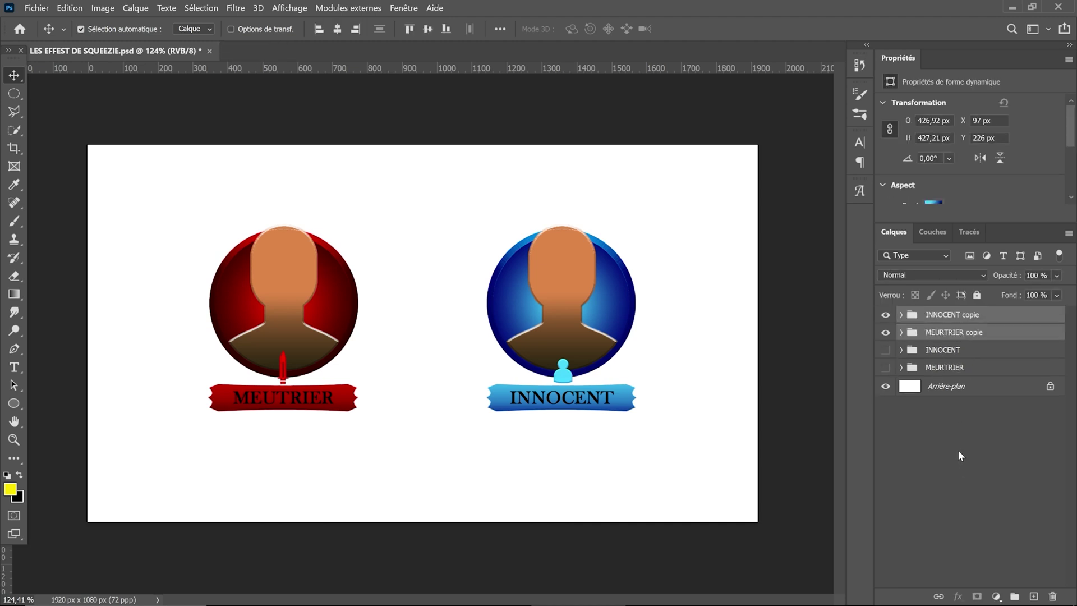
click(959, 450)
click(958, 336)
right_click(959, 336)
click(791, 496)
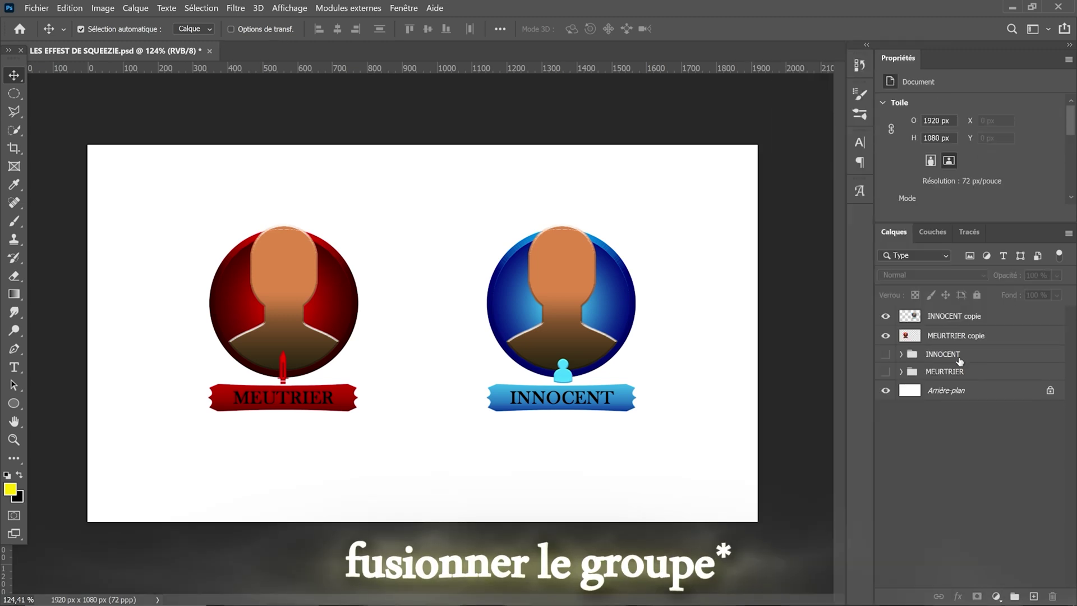
Hide the white background and quick-export the two merged badge layers as PNG into the folder QUI EST LE MEURTRIER #2 (Murder IRL).
shift+click(953, 316)
right_click(954, 325)
key(Escape)
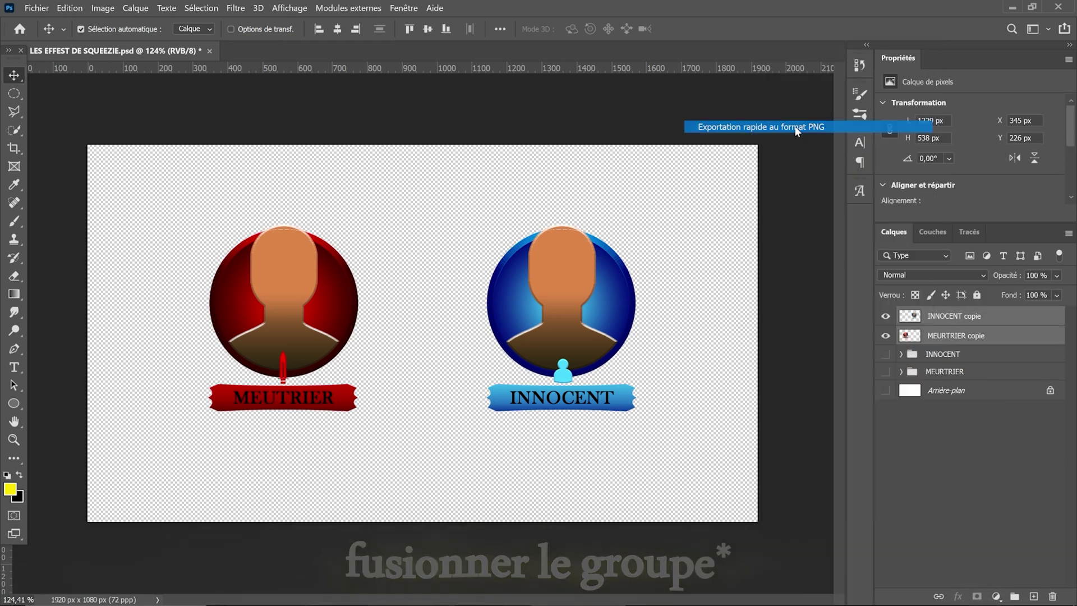
click(794, 125)
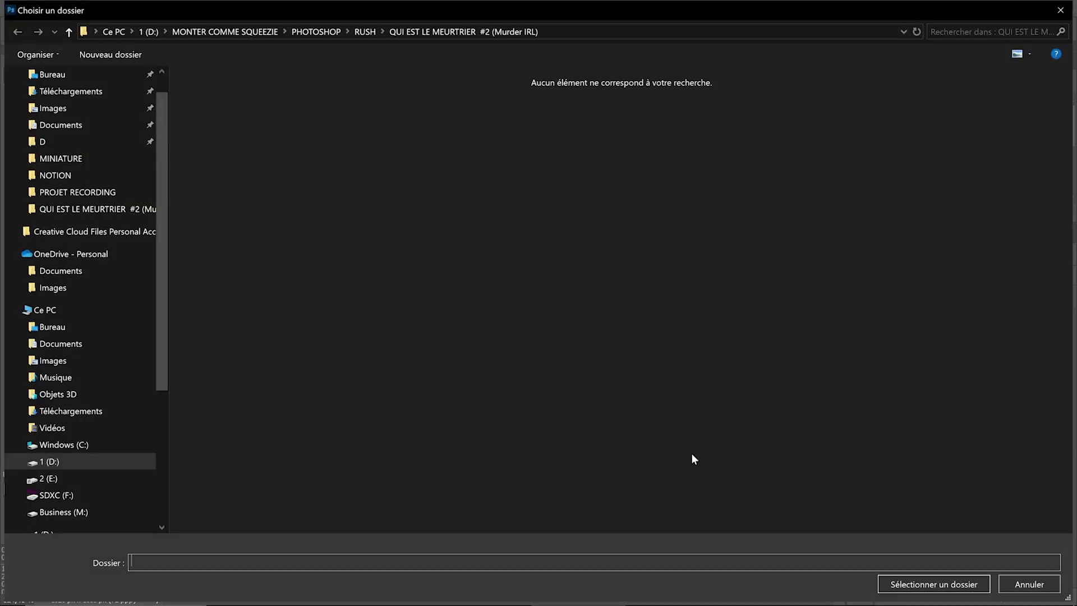
click(887, 585)
Switch to File Explorer, open the exported MEURTRIER copie image and compare it with the INNOCENT copie image.
key(alt+Tab)
key(Tab)
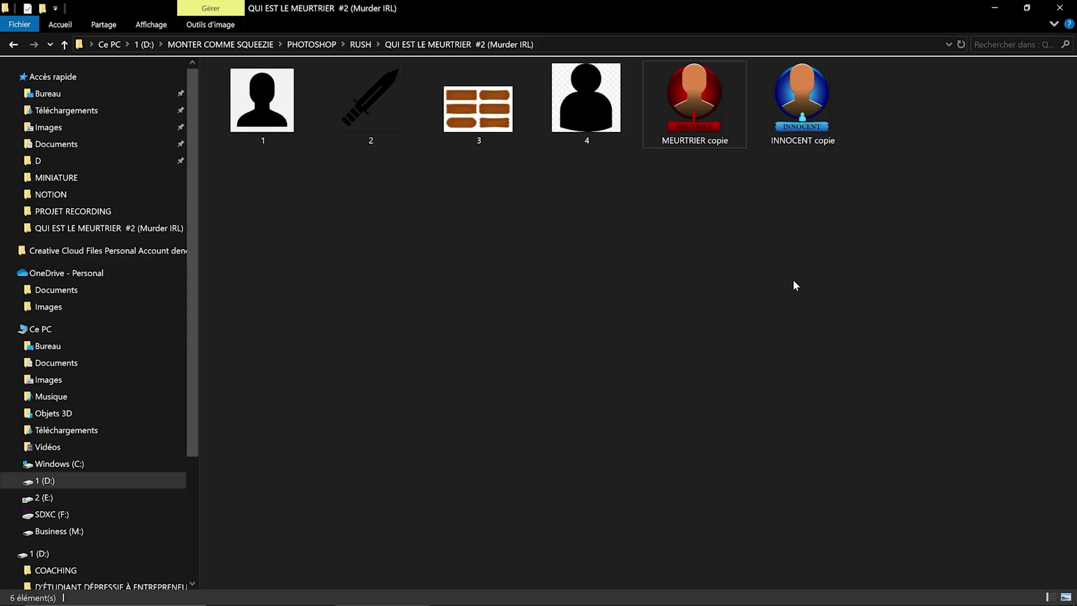
double_click(700, 142)
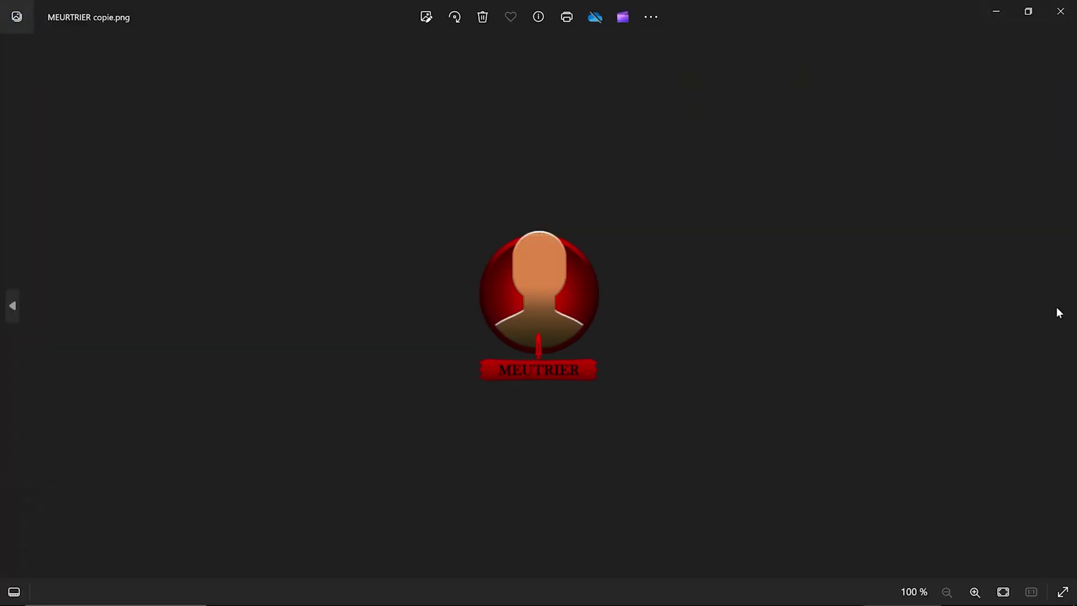
key(Left)
key(Right)
key(Left)
key(Right)
key(Left)
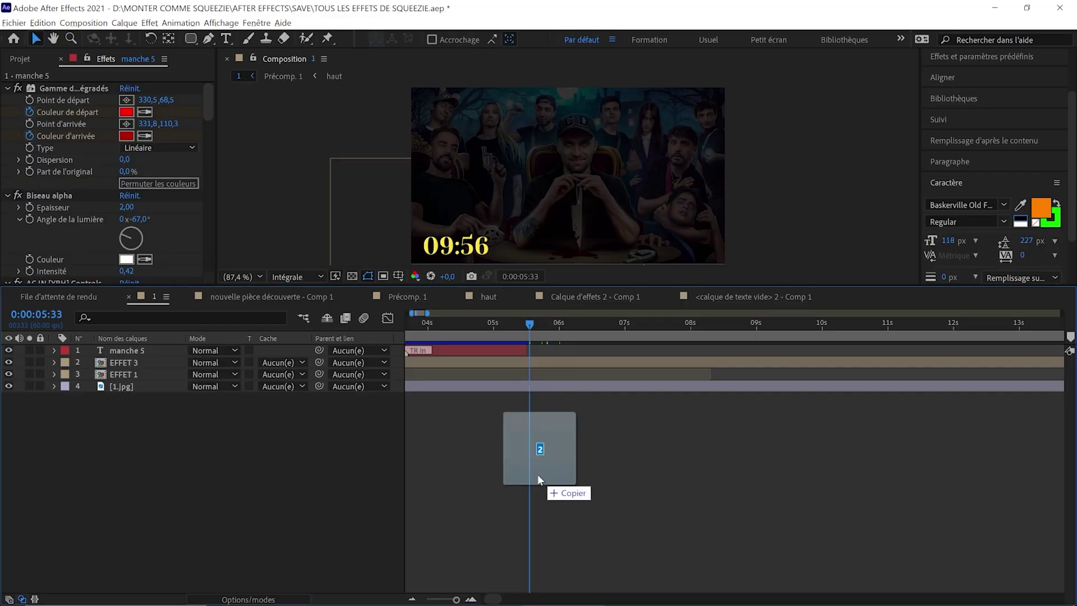
Place both badge PNGs side by side in After Effects composition 1, starting at 0:00:05:33 and scaled to 45 %.
drag(538, 474, 542, 369)
ctrl+click(540, 363)
key(s)
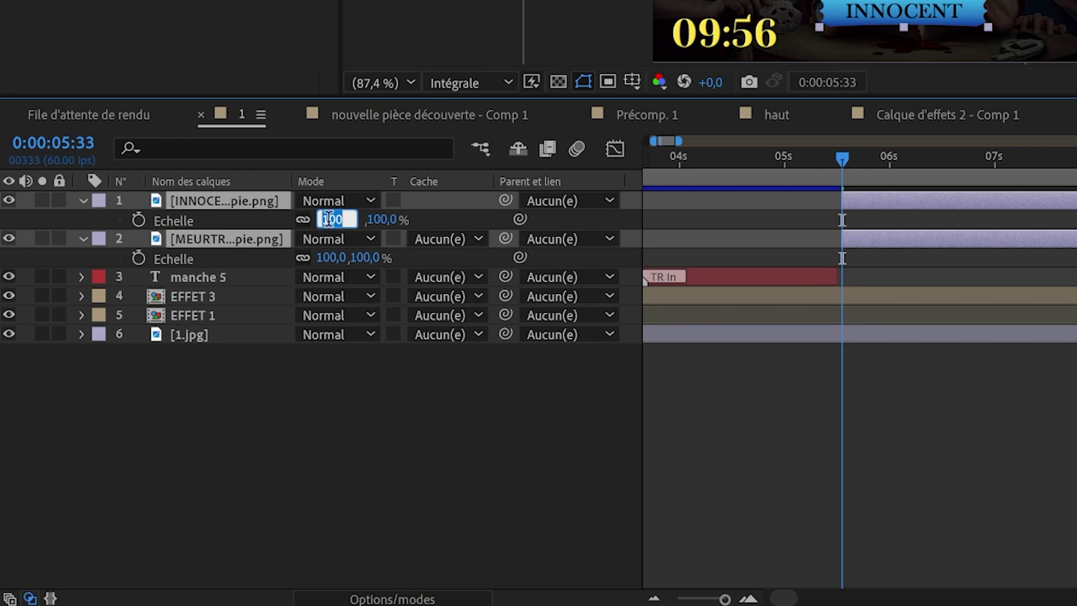
key(Return)
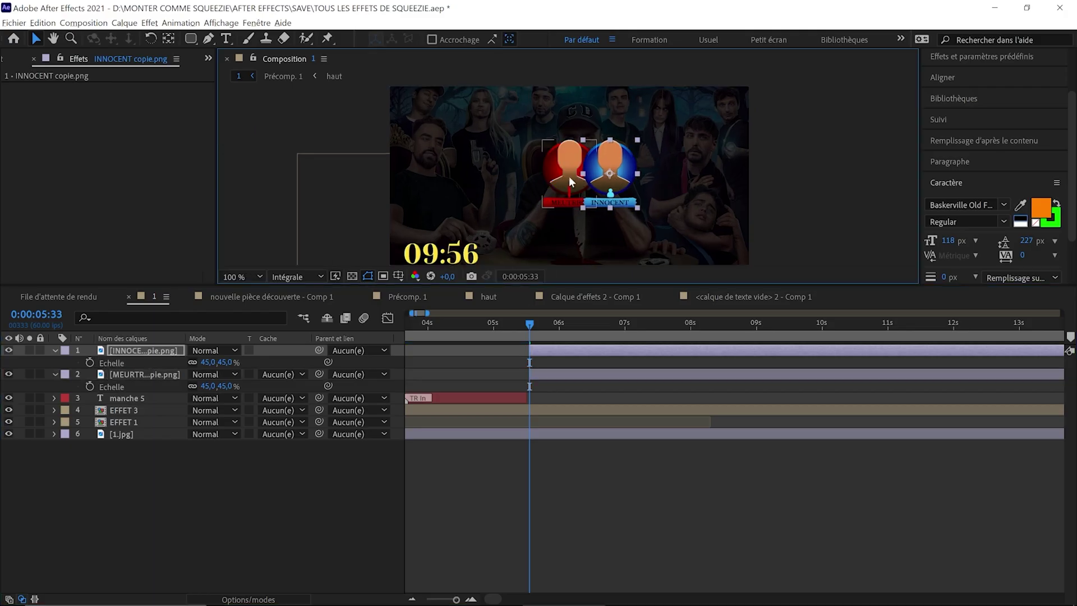
drag(570, 181, 545, 182)
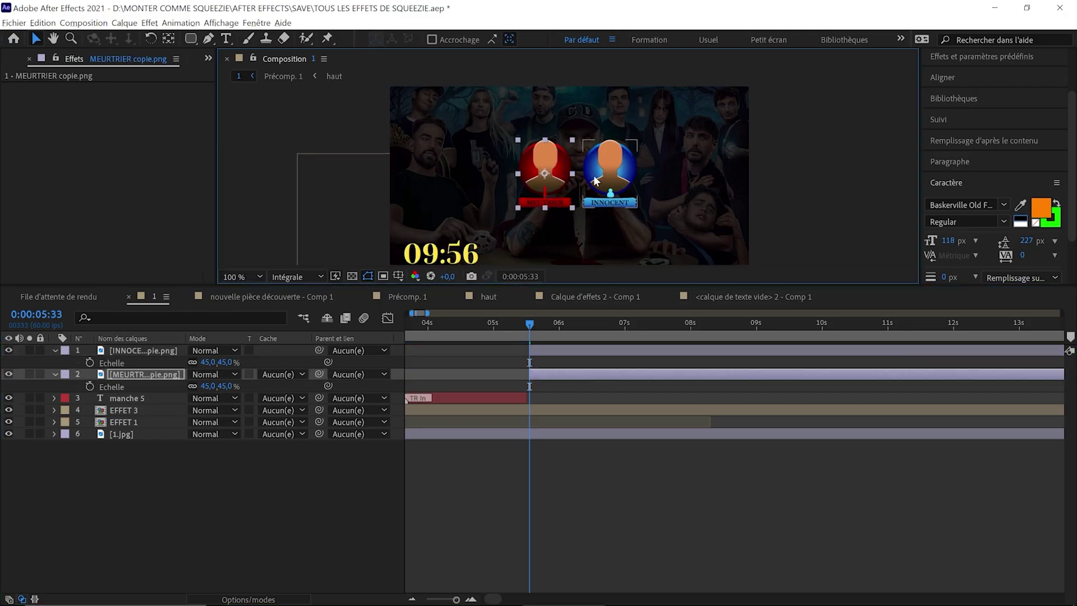
scroll(559, 180, up, 1)
Keyframe both badges' scale to overshoot to 50 % at 0:00:06:36 and settle at 45 % at 0:00:06:51.
drag(530, 324, 615, 327)
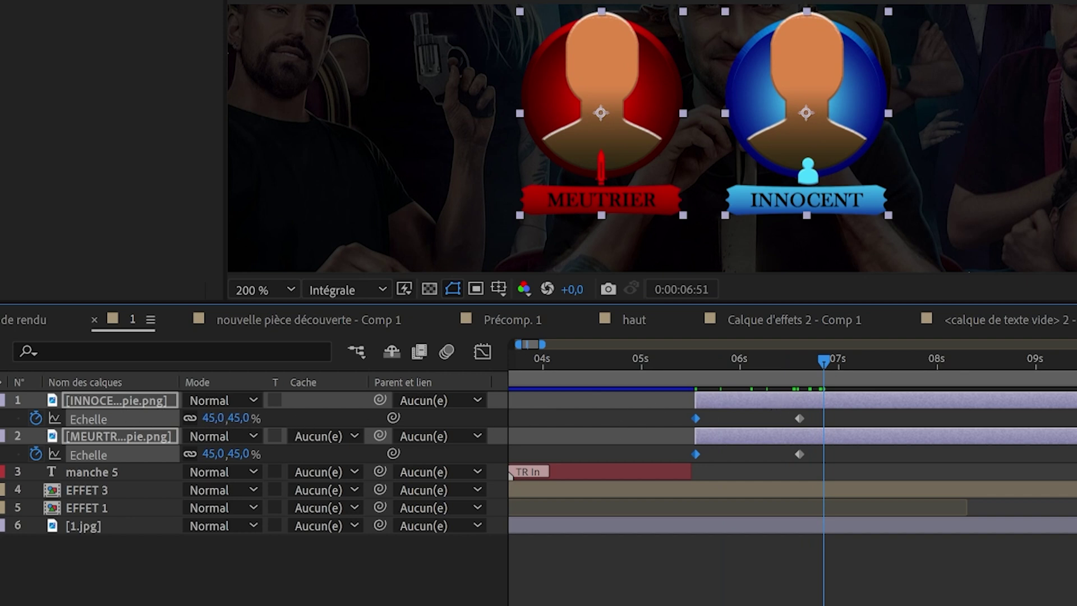
text(50)
key(Return)
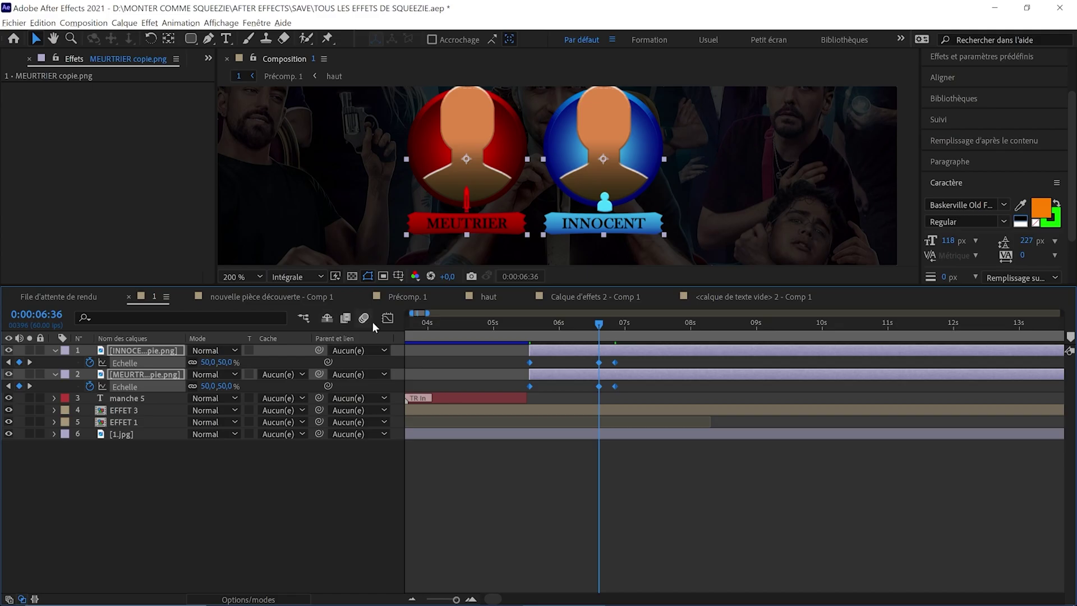
Reshape the scale speed curve so the badges grow fast at first and ease into the 50 % keyframe, and preview it.
click(483, 352)
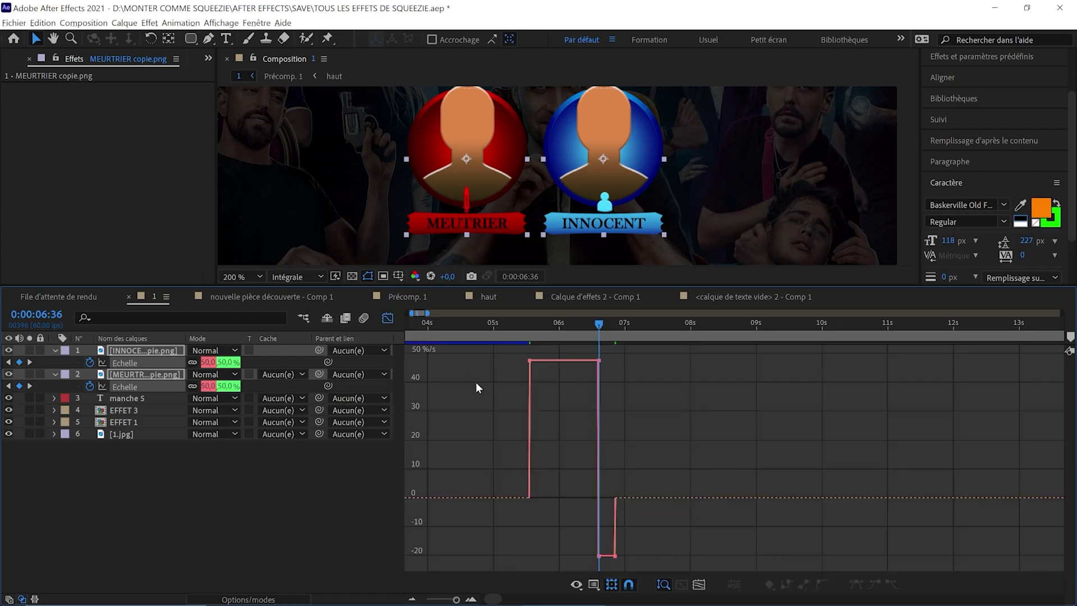
click(530, 360)
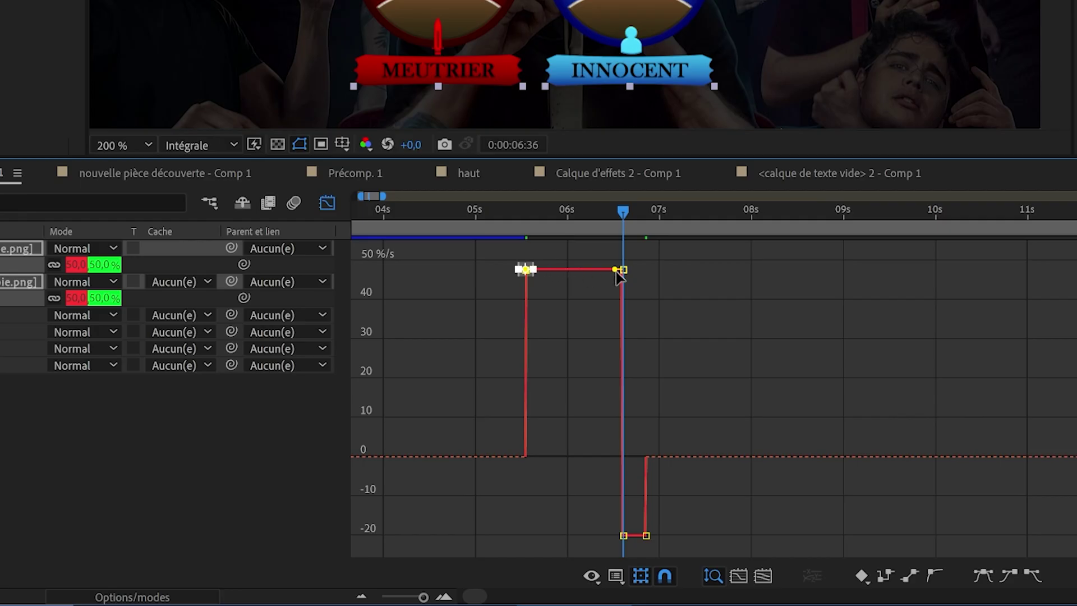
drag(616, 269, 573, 458)
key(space)
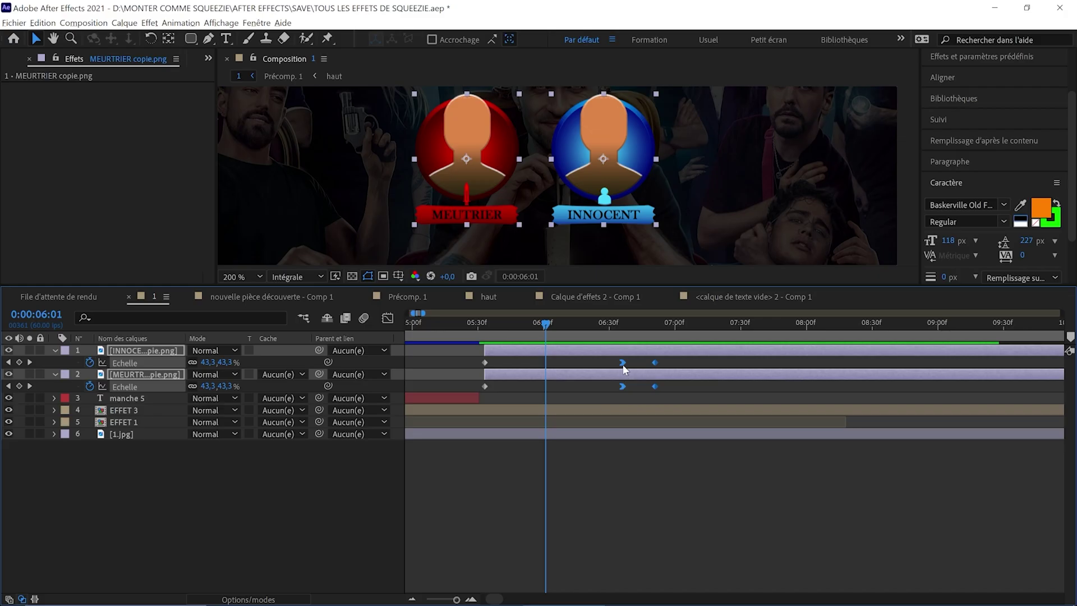
Shift the overshoot and settling scale keyframes of both badges earlier to shorten the pop-in animation, and preview it.
drag(623, 363, 530, 363)
click(456, 322)
key(space)
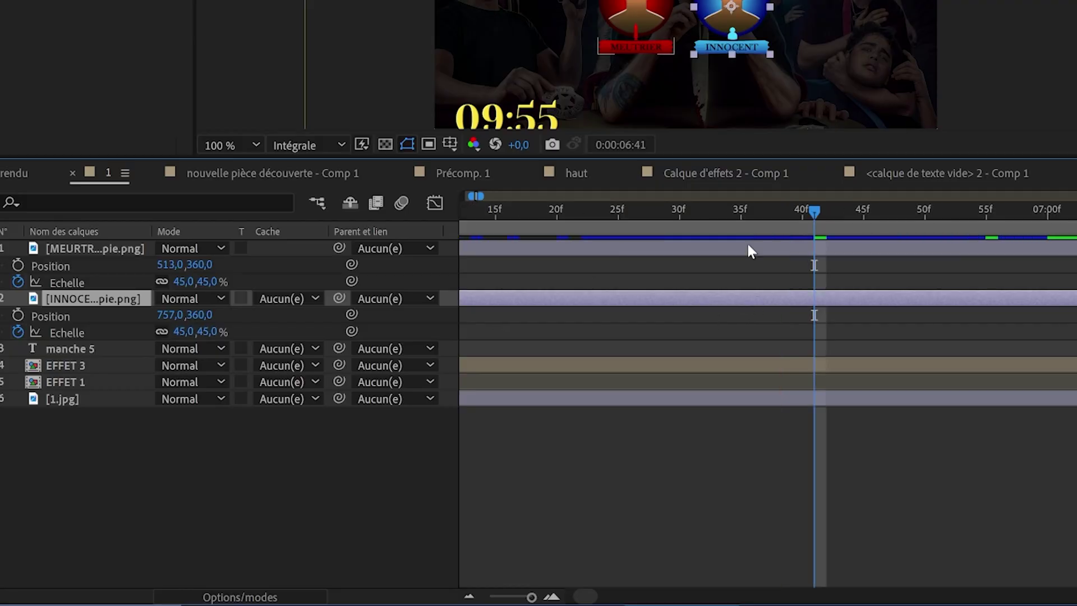
Keyframe the MEUTRIER badge's position at 0:00:06:41, then move it right against the INNOCENT badge, to about X 577.5, at 0:00:06:48.
click(748, 247)
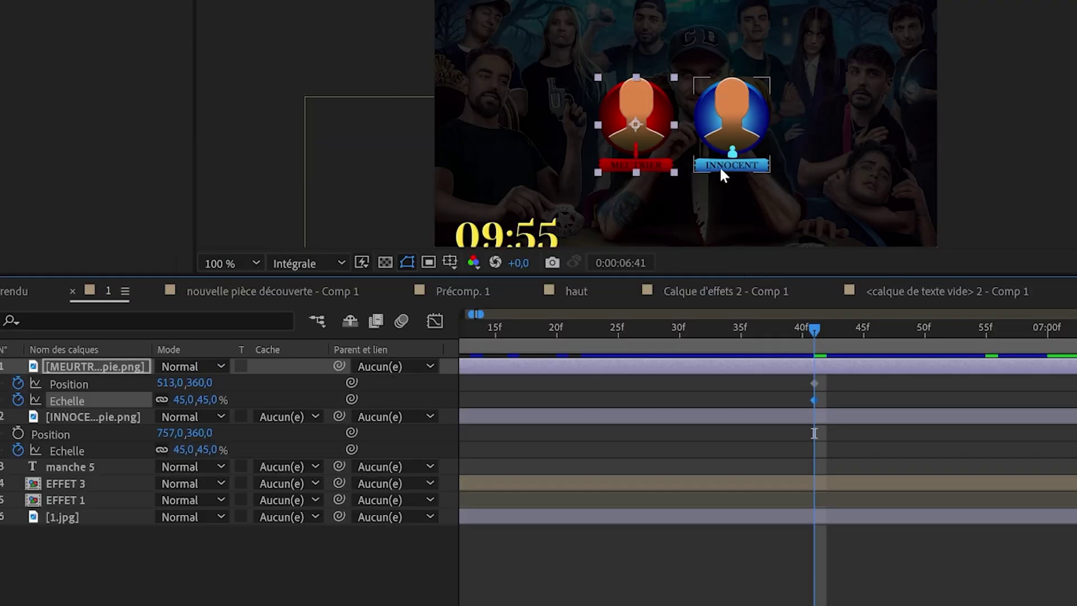
scroll(719, 48, up, 1)
drag(694, 29, 704, 69)
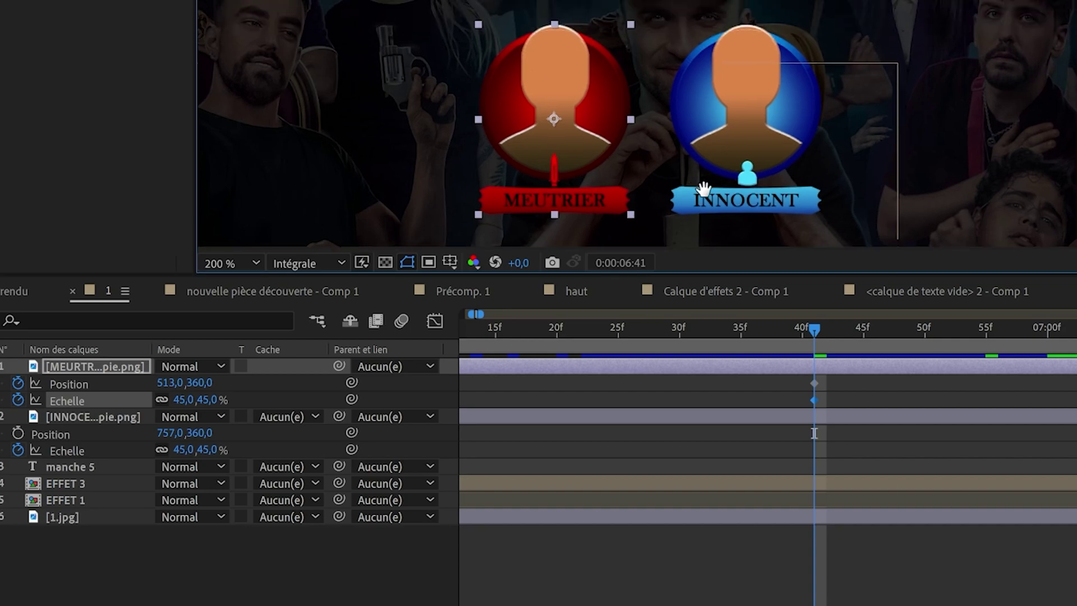
drag(822, 336, 903, 336)
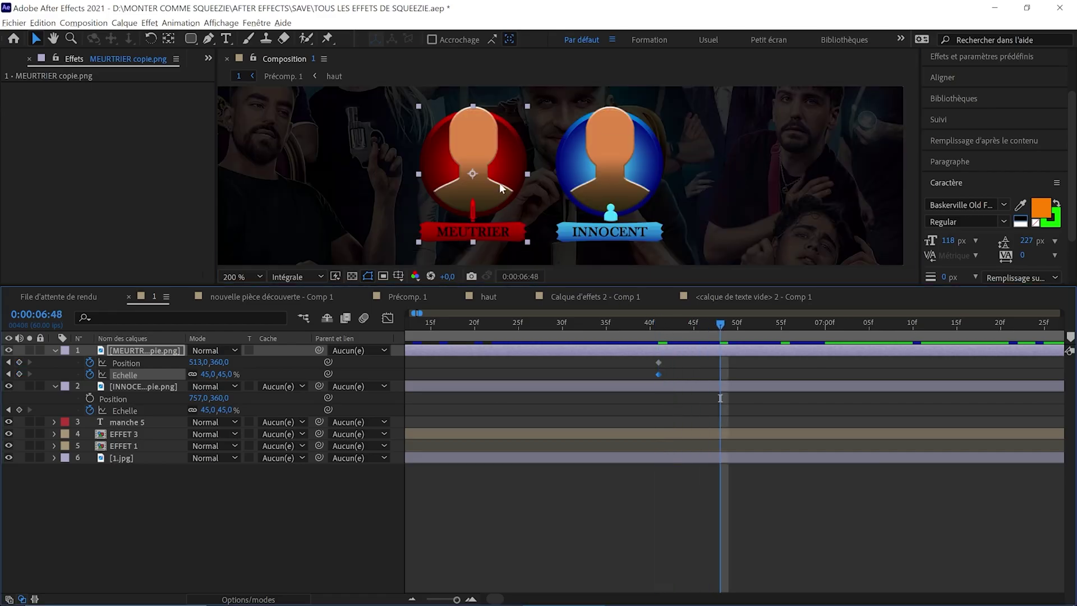
drag(501, 187, 535, 182)
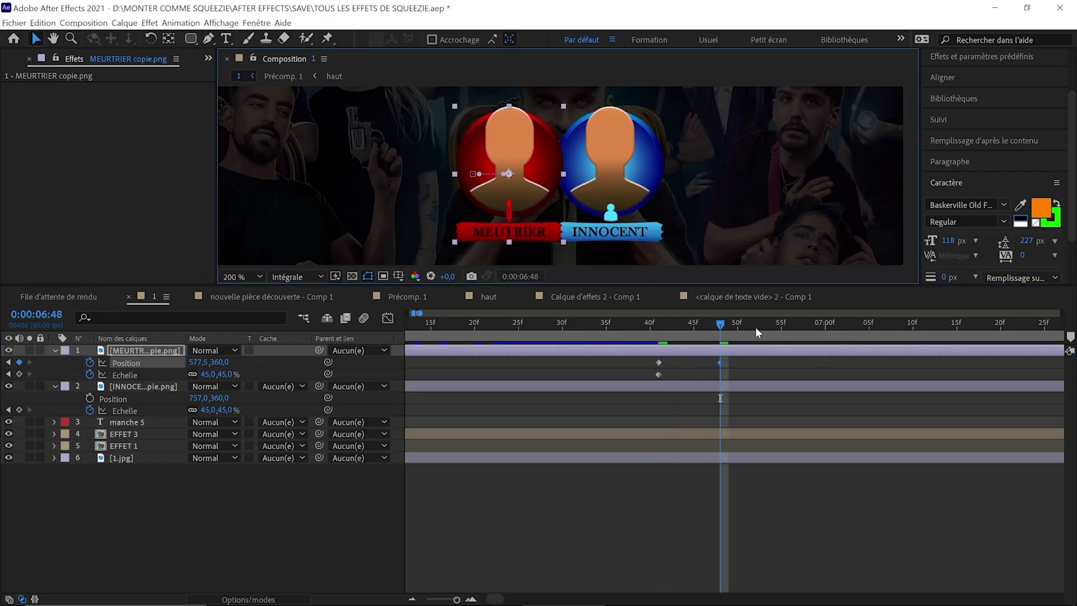
Copy the MEUTRIER badge's starting position keyframe to 0:00:06:56 and show the position speed graph.
key(space)
click(658, 362)
key(ctrl+c)
key(ctrl+v)
drag(809, 359, 660, 366)
click(388, 318)
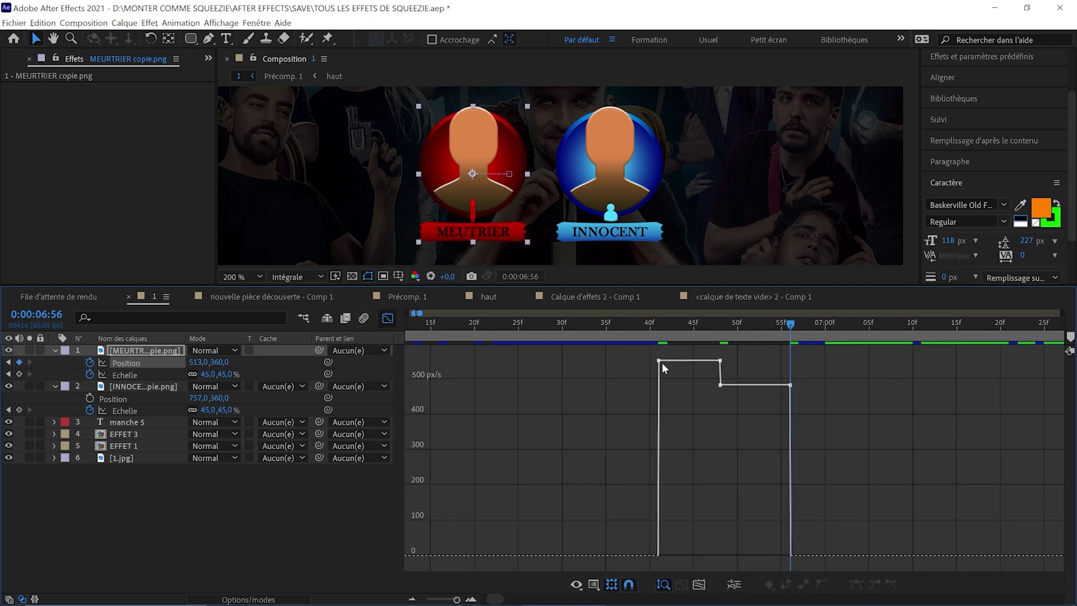
Ease the MEUTRIER badge's position keyframes and reshape the speed curve into a sharp peak at the collision keyframe.
click(711, 324)
scroll(693, 390, up, 3)
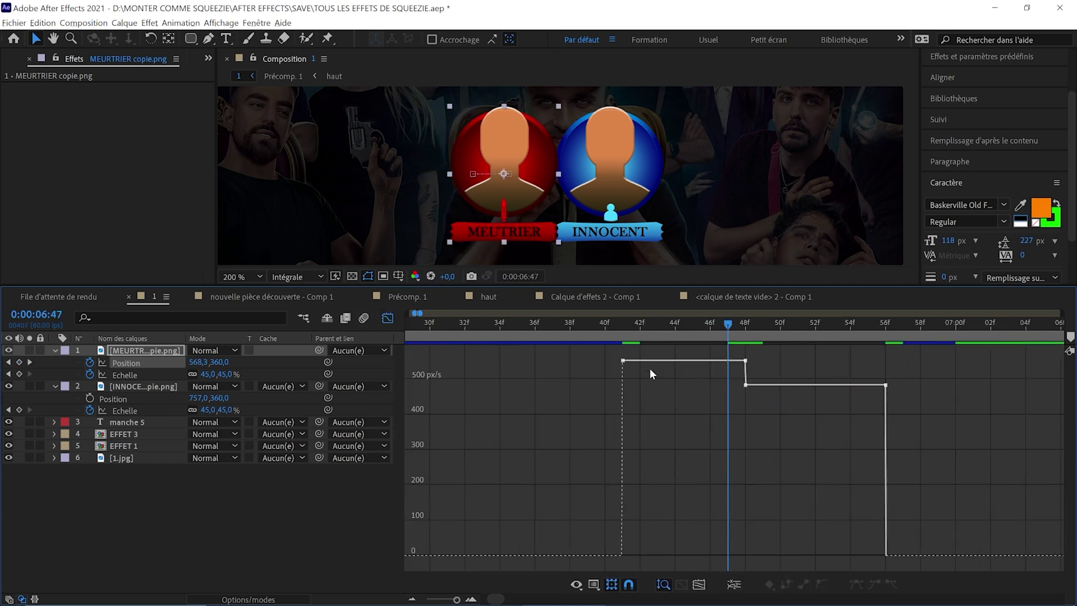
double_click(629, 362)
click(656, 430)
click(628, 363)
drag(634, 361, 696, 557)
key(F9)
drag(813, 552, 774, 563)
click(769, 479)
scroll(769, 480, up, 1)
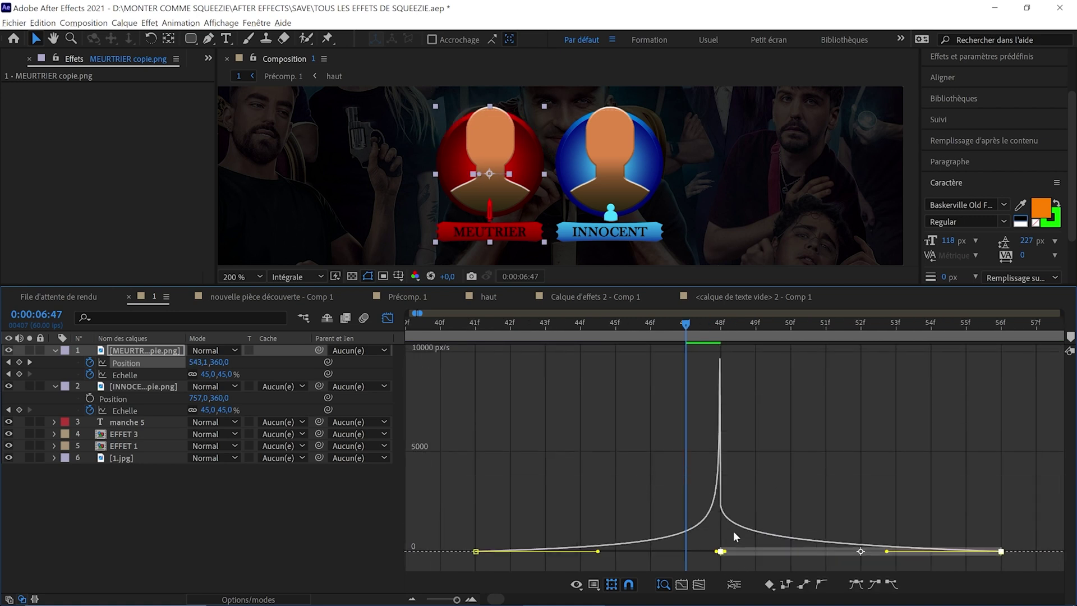
click(870, 544)
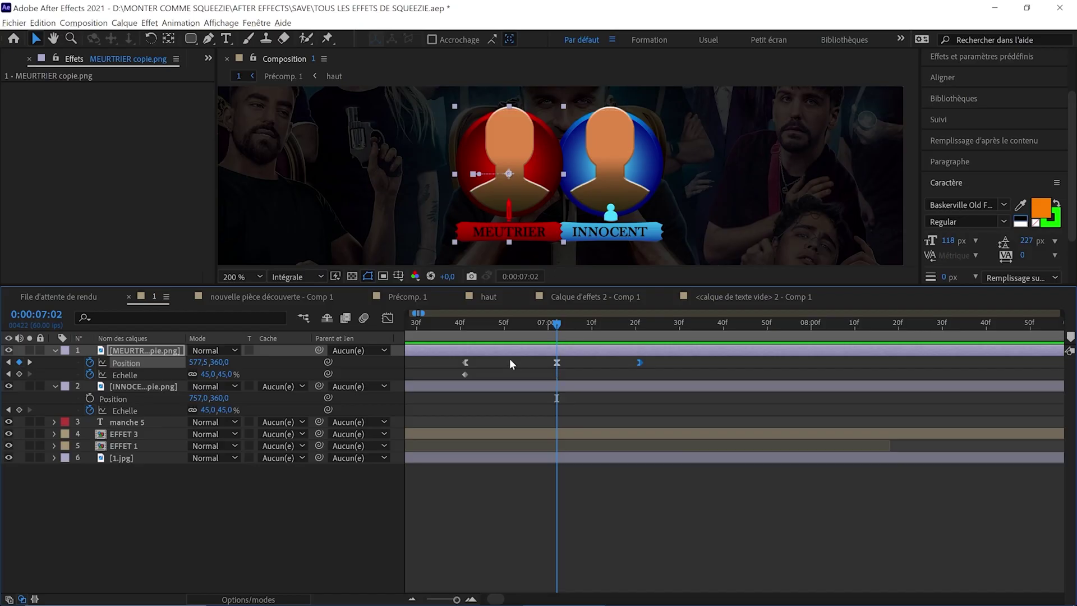
Keyframe the MEUTRIER badge's scale at 0:00:07:02, unlink its proportions and stretch its width to 52 % at 0:00:06:57.
scroll(511, 354, down, 2)
scroll(520, 354, up, 2)
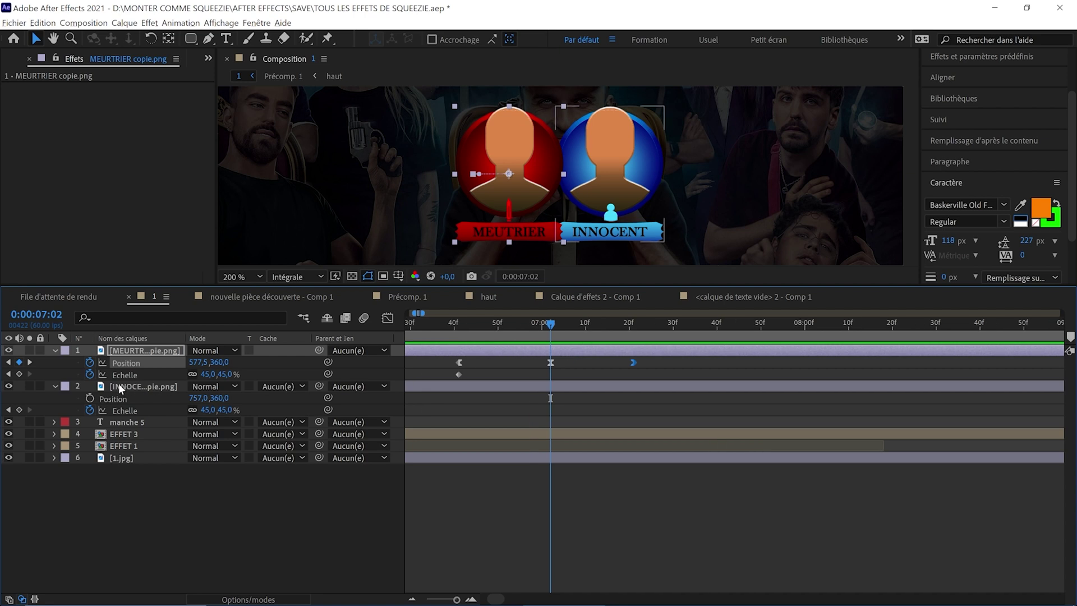
click(19, 374)
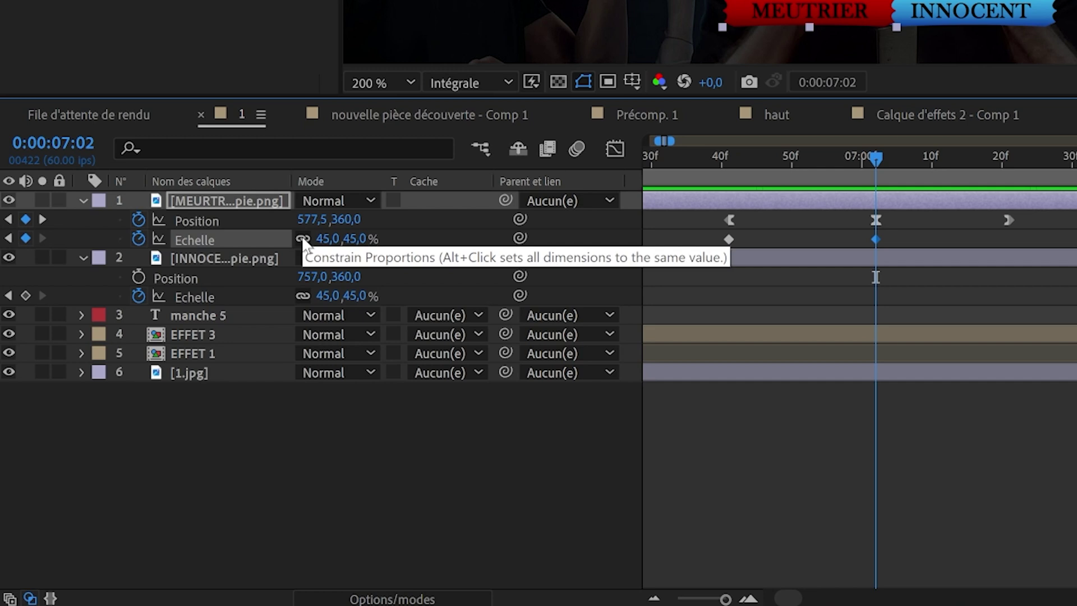
click(193, 374)
key(Page_Up)
key(Page_Up)
key(Page_Up)
key(Page_Up)
key(Page_Up)
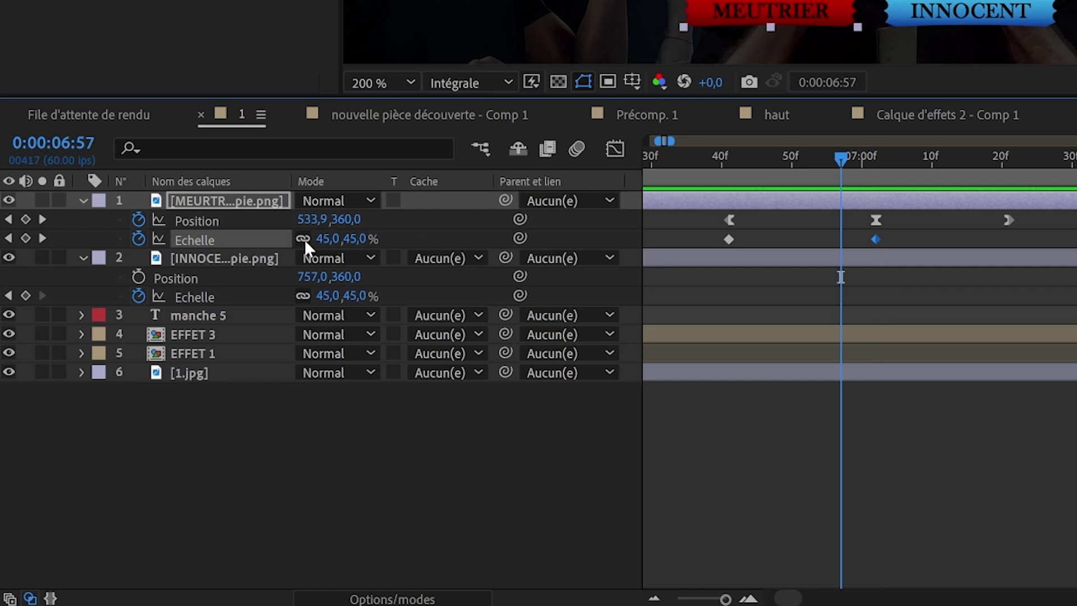
click(328, 239)
key(Return)
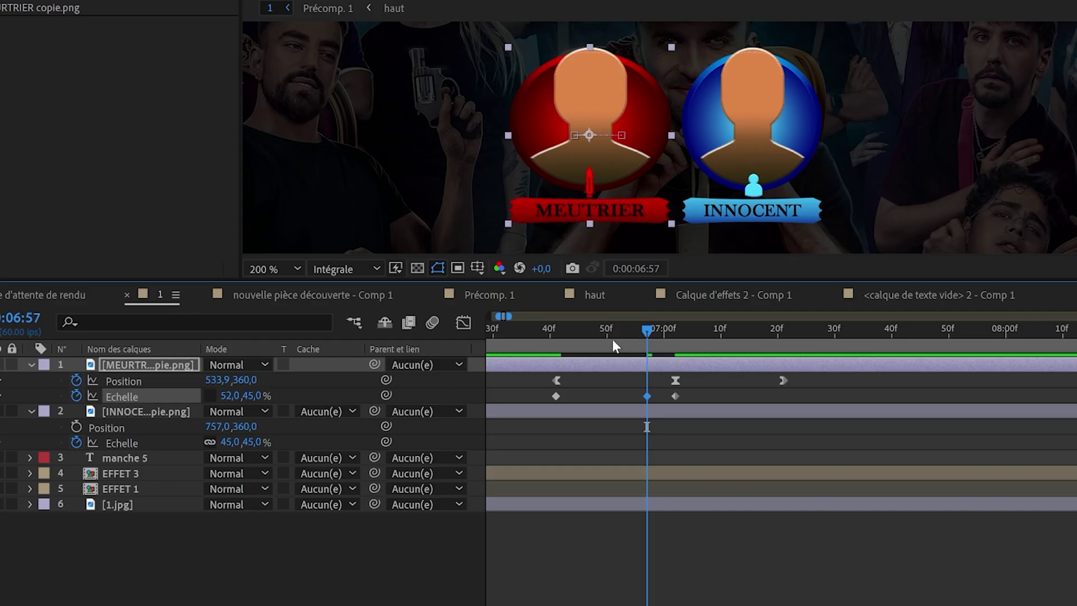
Reshape the MEUTRIER badge's scale speed curve so the stretch starts slowly and peaks just before the collision, and preview it.
drag(798, 168, 849, 235)
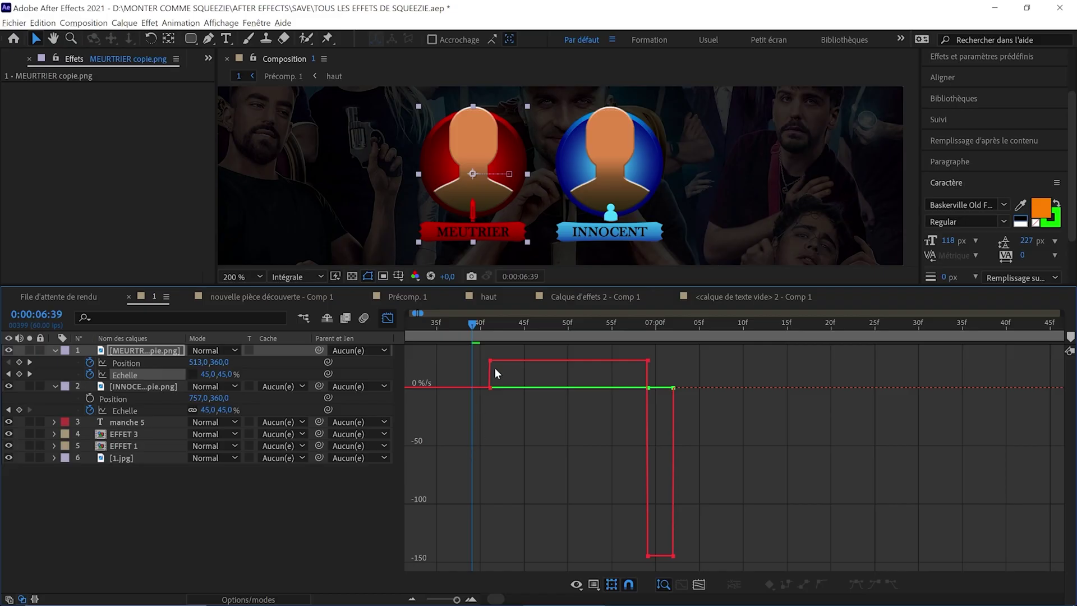
double_click(490, 365)
drag(564, 392, 565, 393)
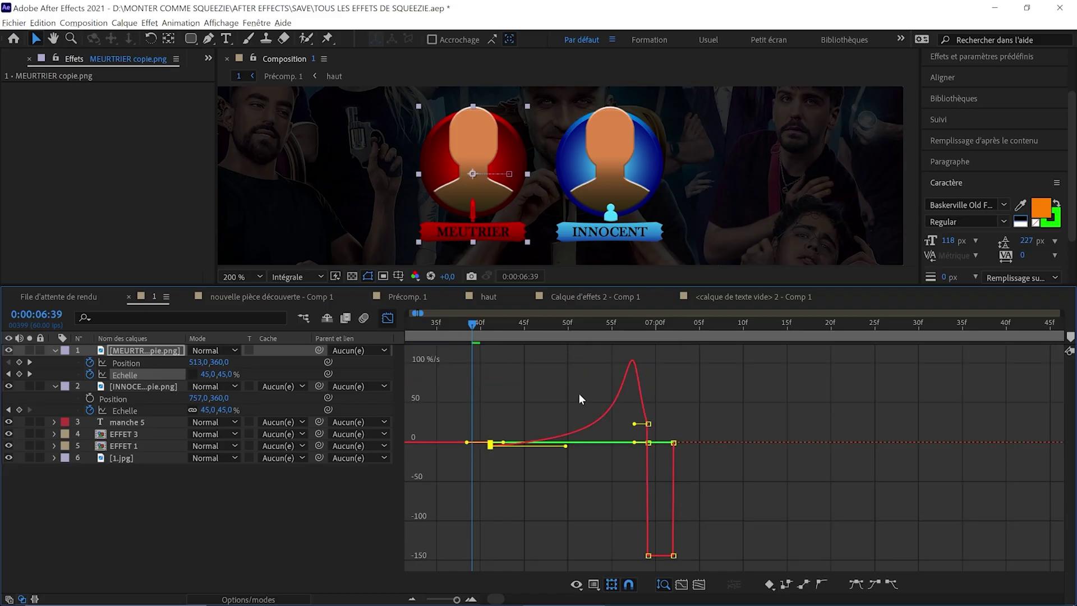
click(388, 318)
drag(564, 337, 445, 322)
key(space)
Ease the MEUTRIER badge's scale keyframes between 0:00:07:02 and 0:00:07:21 in the speed graph.
drag(859, 373, 686, 376)
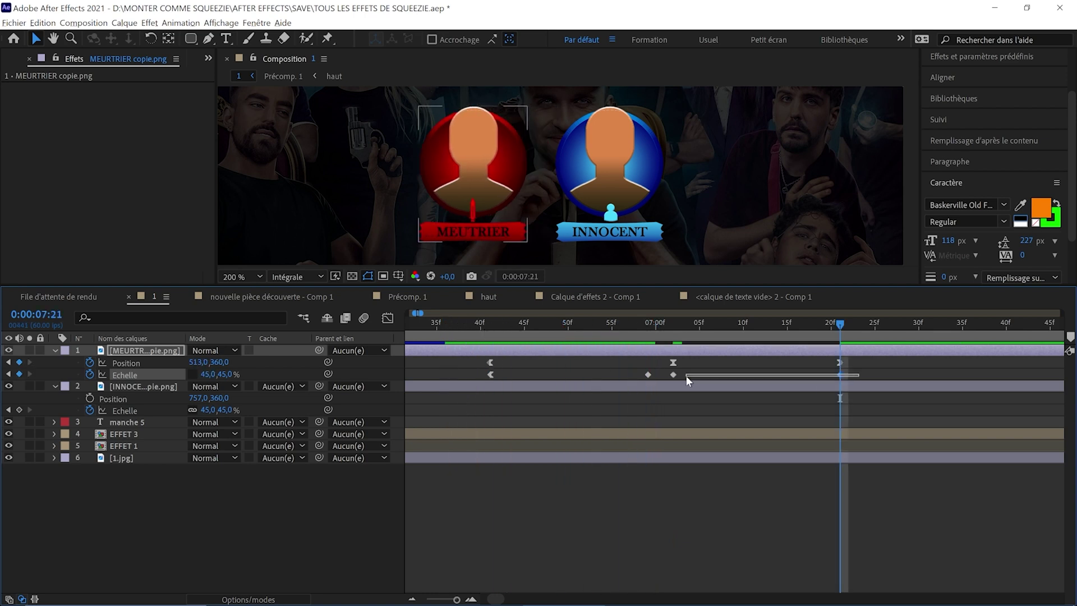
click(388, 319)
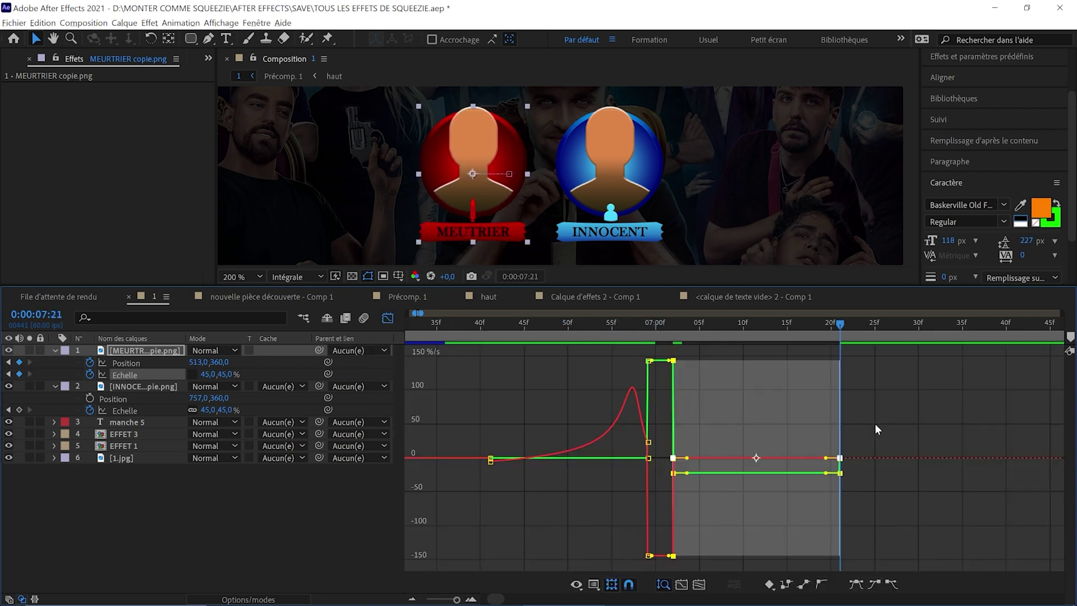
drag(876, 430, 786, 491)
scroll(786, 488, up, 1)
drag(851, 467, 572, 474)
click(388, 318)
Set the MEUTRIER badge's vertical scale to 52 % at the 0:00:07:02 collision keyframe.
key(j)
scroll(688, 348, down, 2)
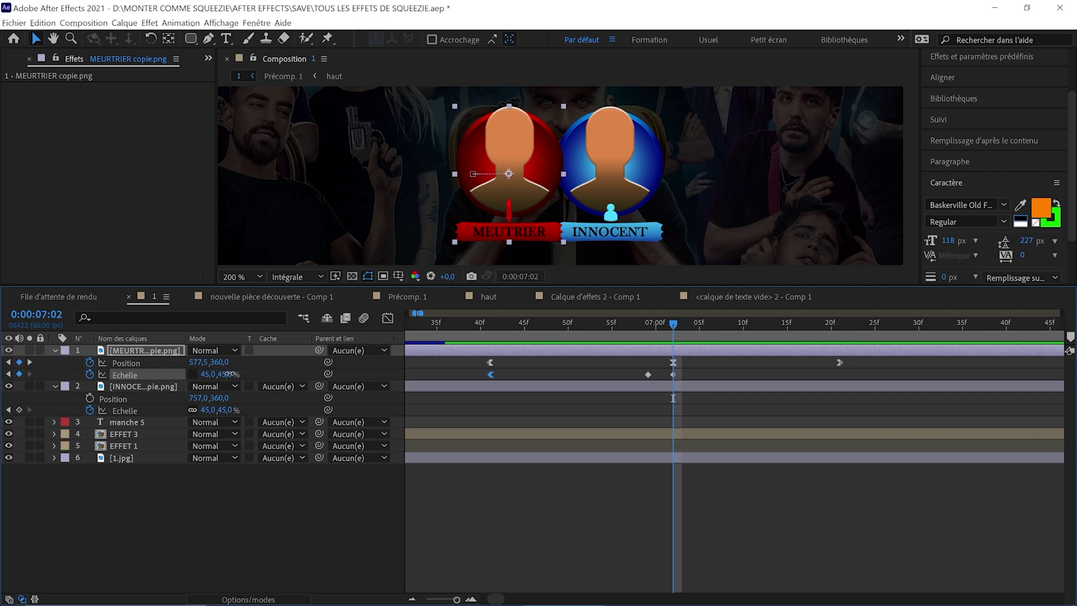
drag(229, 374, 235, 374)
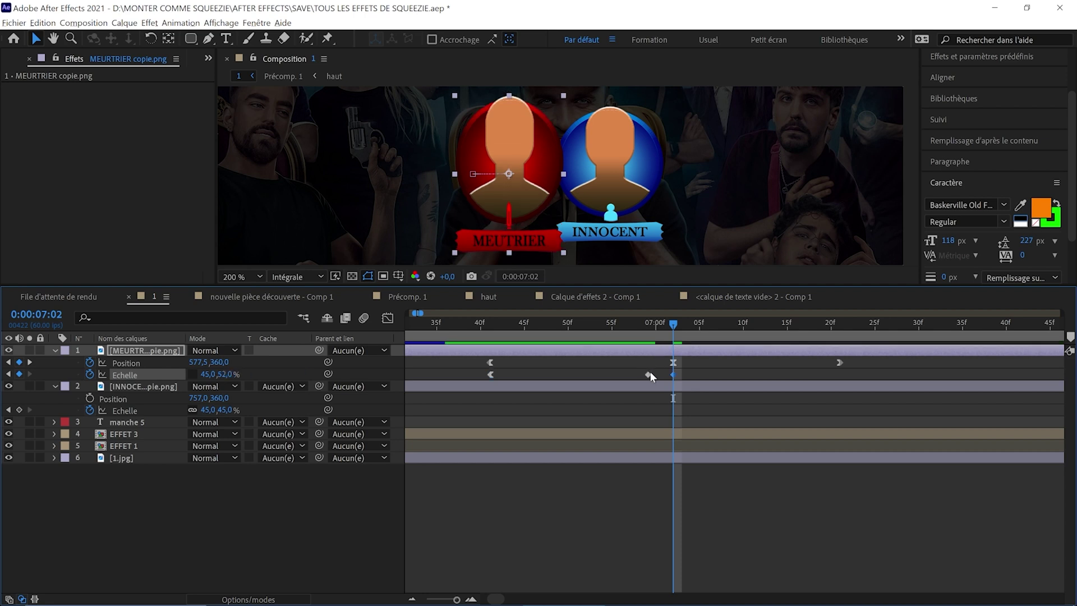
drag(525, 372, 487, 377)
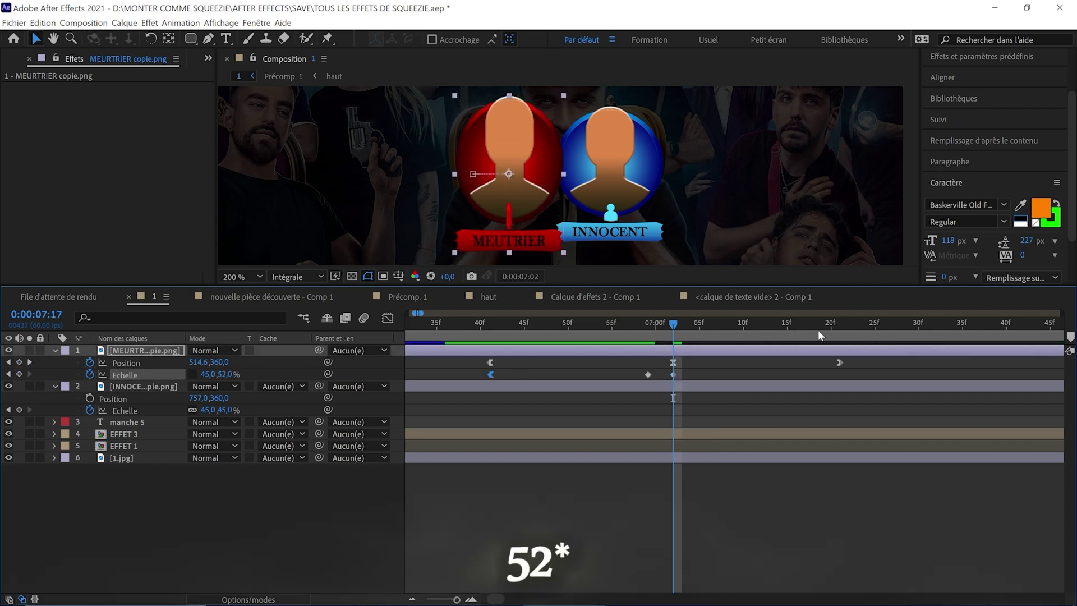
click(836, 331)
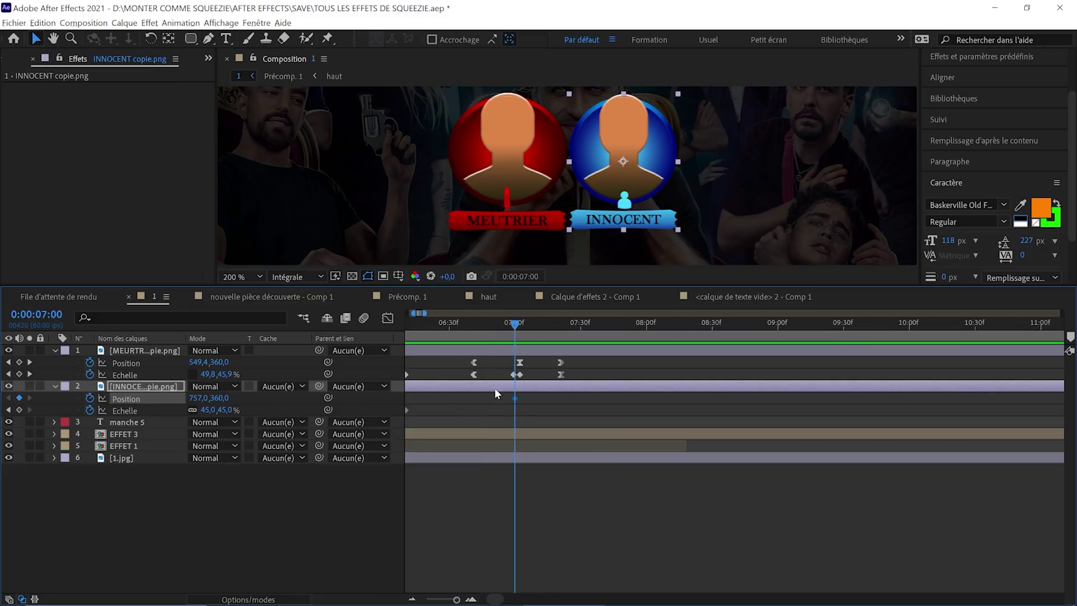
Shift the INNOCENT badge slightly frame by frame from 0:00:07:01 to 0:00:07:09 to keyframe an impact shake, and preview it.
key(Page_Down)
drag(648, 174, 623, 180)
key(Page_Down)
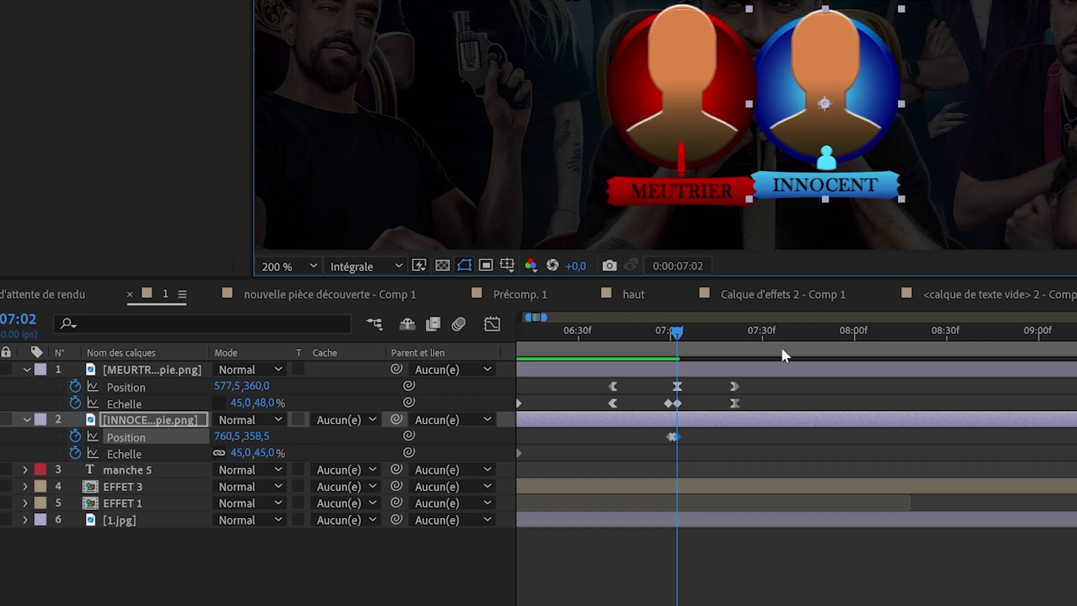
key(semicolon)
key(Page_Down)
drag(795, 147, 843, 126)
key(Page_Down)
key(Page_Down)
key(Page_Down)
key(Page_Down)
key(Page_Down)
key(Page_Down)
click(558, 343)
key(space)
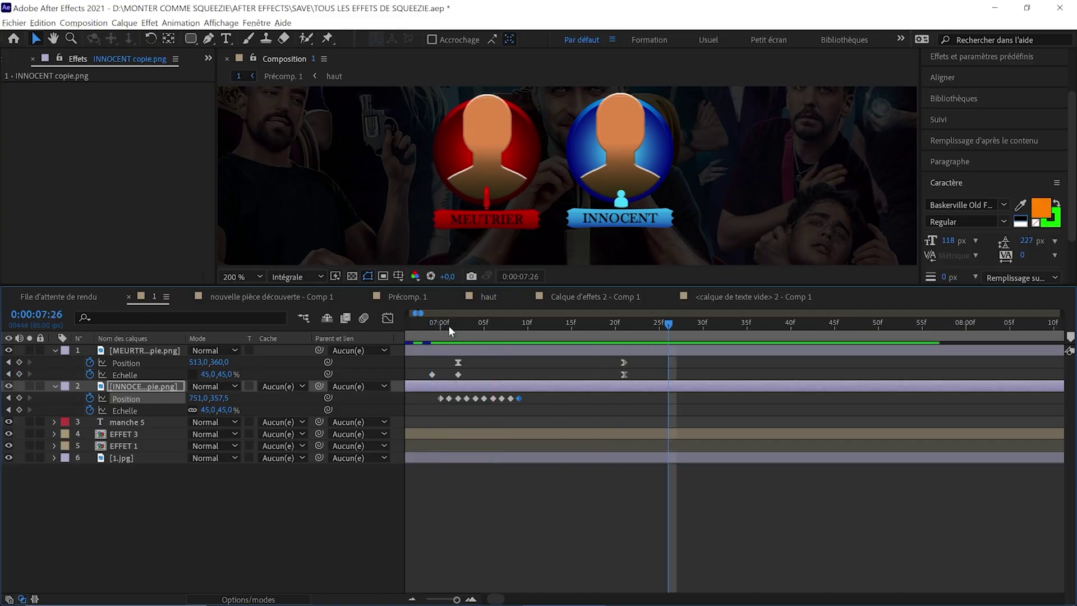
key(space)
Apply the Couleur Lumetri effect to the INNOCENT badge at 0:00:07:00 and open its basic correction settings.
key(ctrl+space)
text(lume)
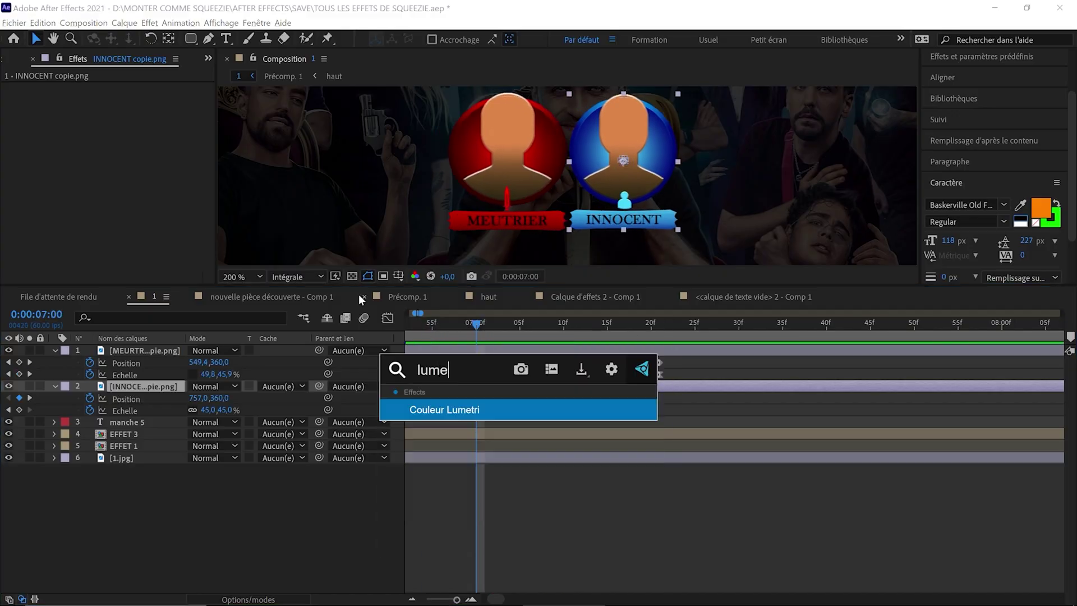
key(Return)
click(45, 100)
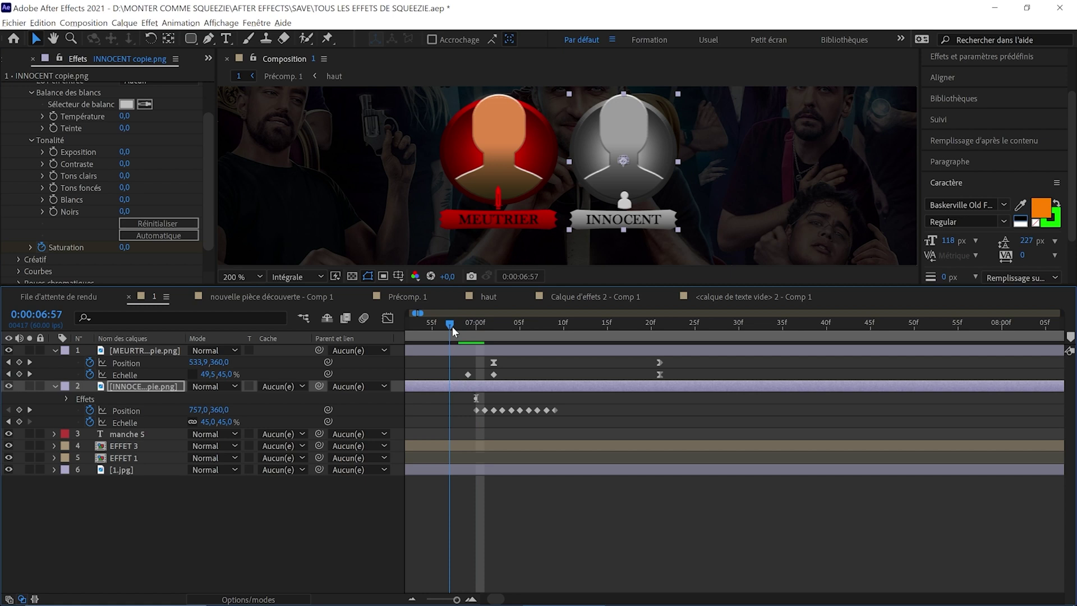
Keyframe the INNOCENT badge's Lumetri saturation at 100 at 0:00:07:00, dropping to 0 one frame later, and preview it.
click(280, 431)
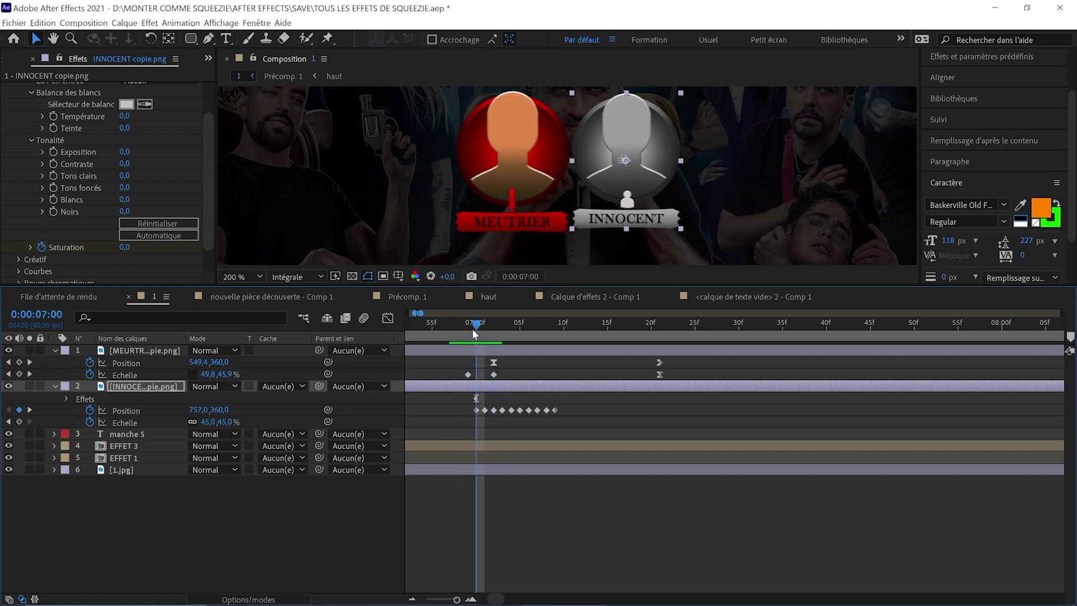
text(100)
key(Return)
key(u)
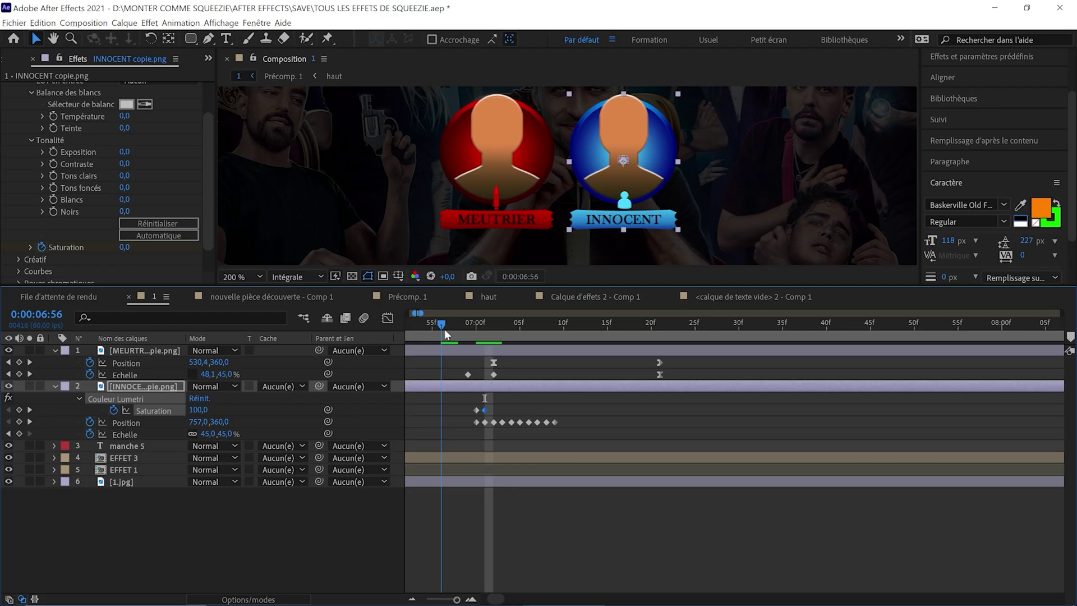
drag(444, 329, 425, 331)
key(u)
key(space)
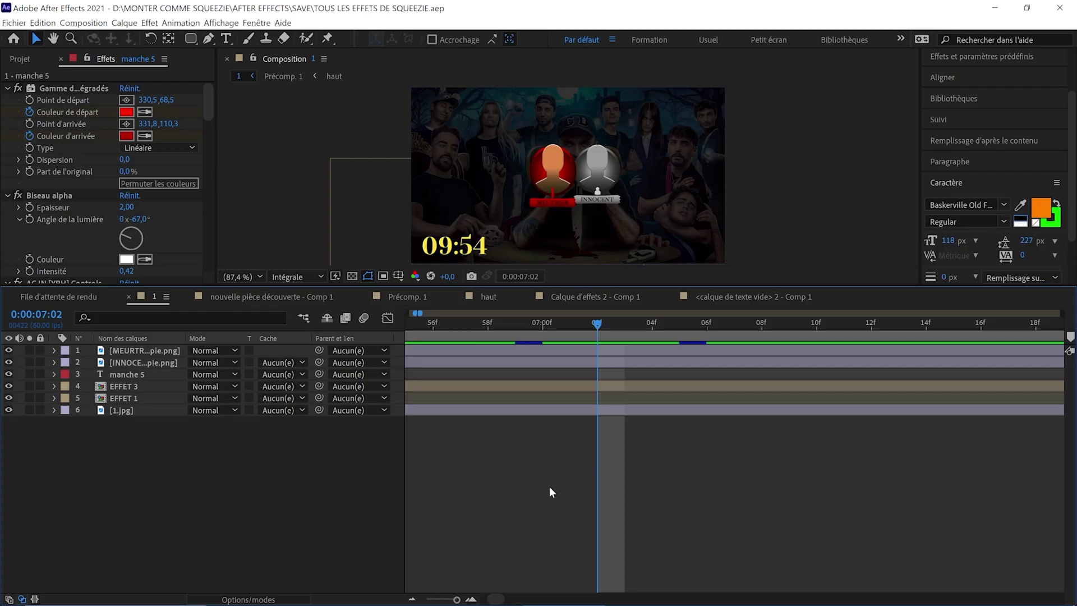
Create an adjustment layer above the badges and apply CC Particle Systems II to it.
right_click(365, 371)
mouse_move(392, 380)
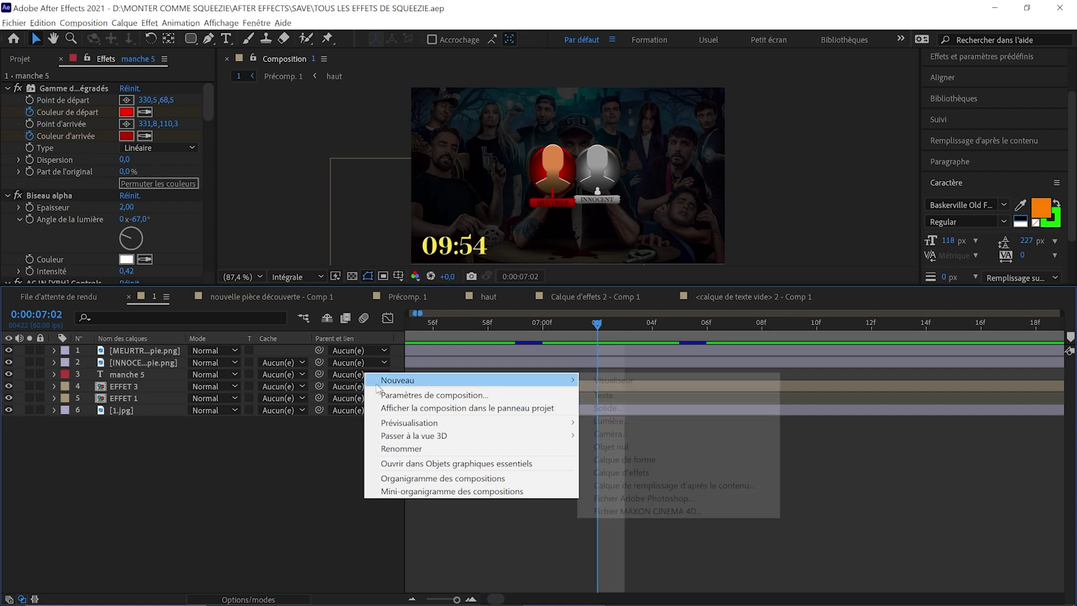
click(614, 472)
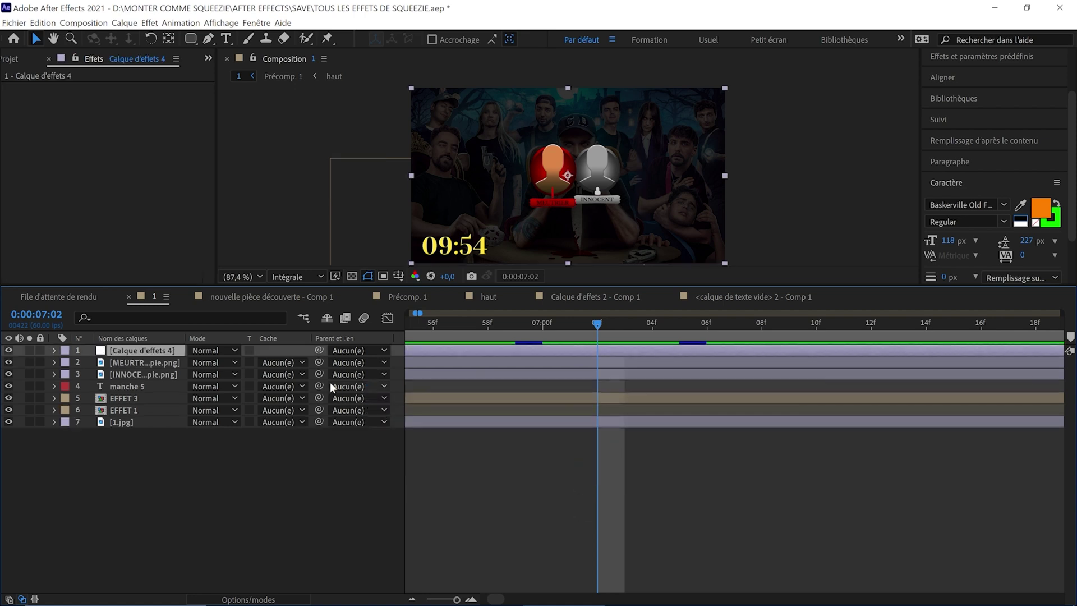
key(ctrl+space)
text(part)
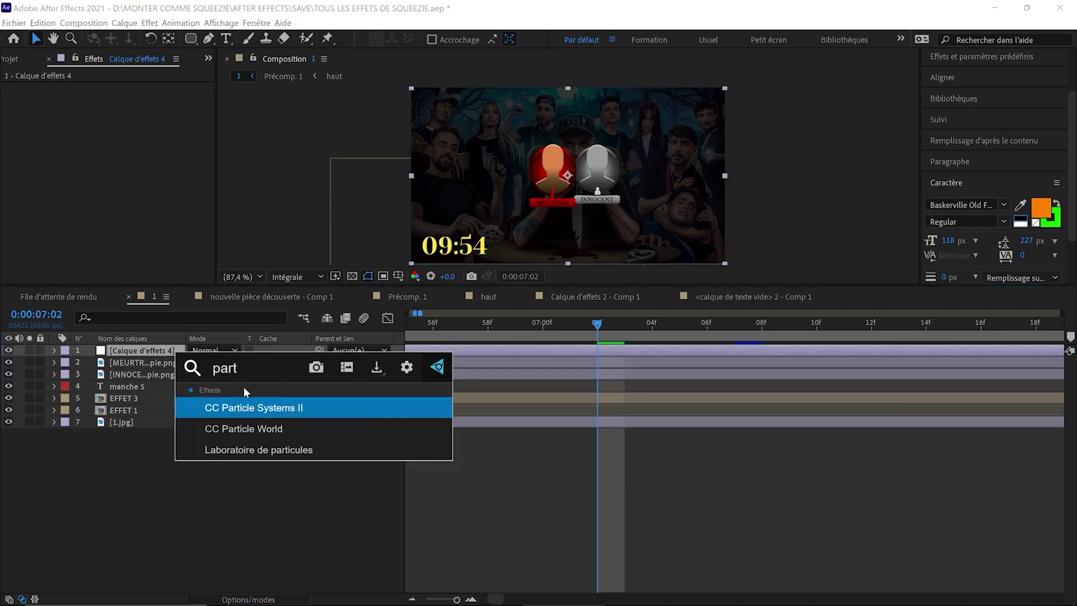
click(243, 408)
Set the explosive particles to Motion Polygon with birth size 0.28, death size 0.75, size variation 100 %, a red birth color and white death color.
click(18, 112)
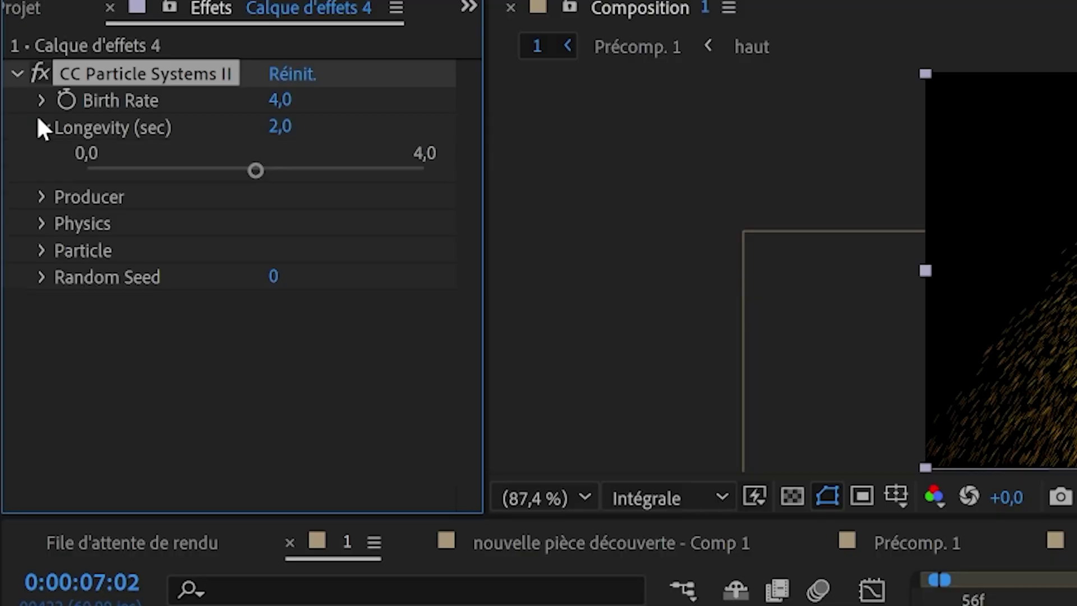
click(41, 196)
click(42, 303)
click(314, 329)
click(351, 354)
scroll(345, 323, down, 1)
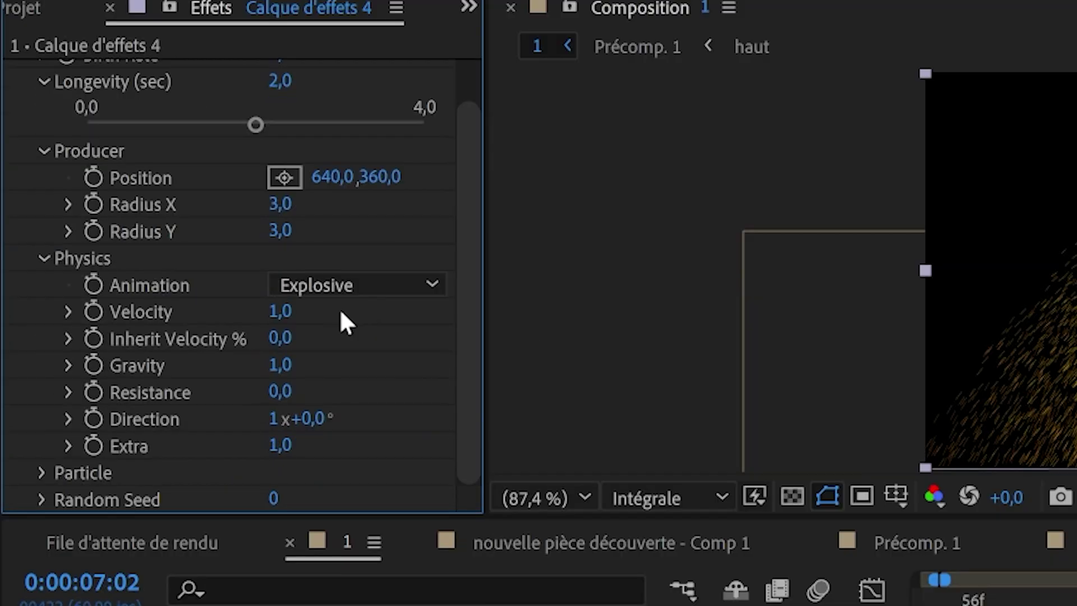
click(42, 473)
scroll(292, 339, down, 5)
click(294, 416)
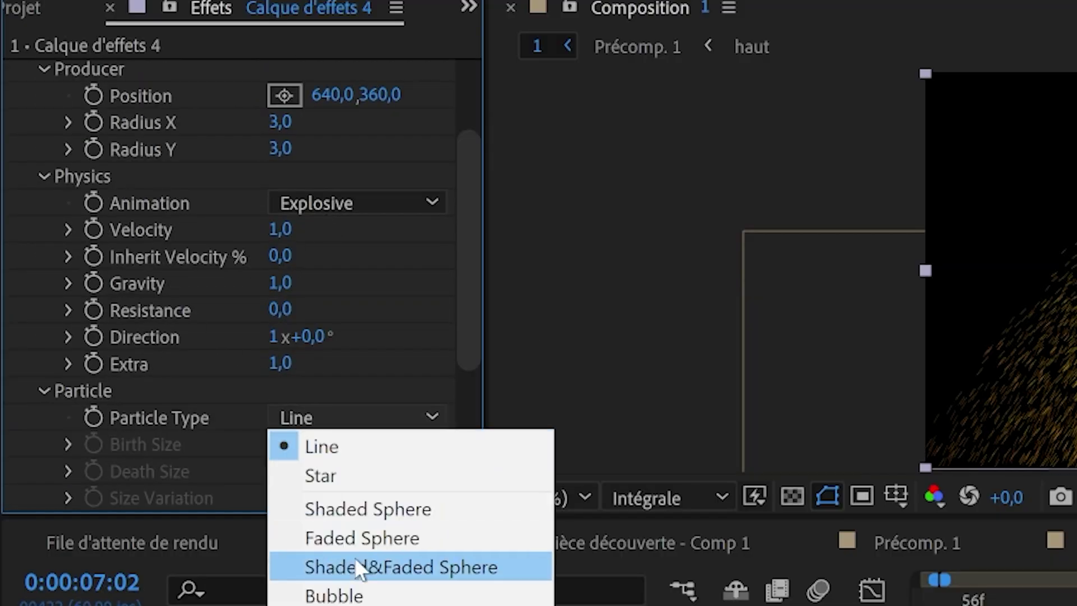
click(363, 605)
scroll(251, 359, down, 2)
drag(283, 305, 359, 305)
scroll(286, 415, down, 1)
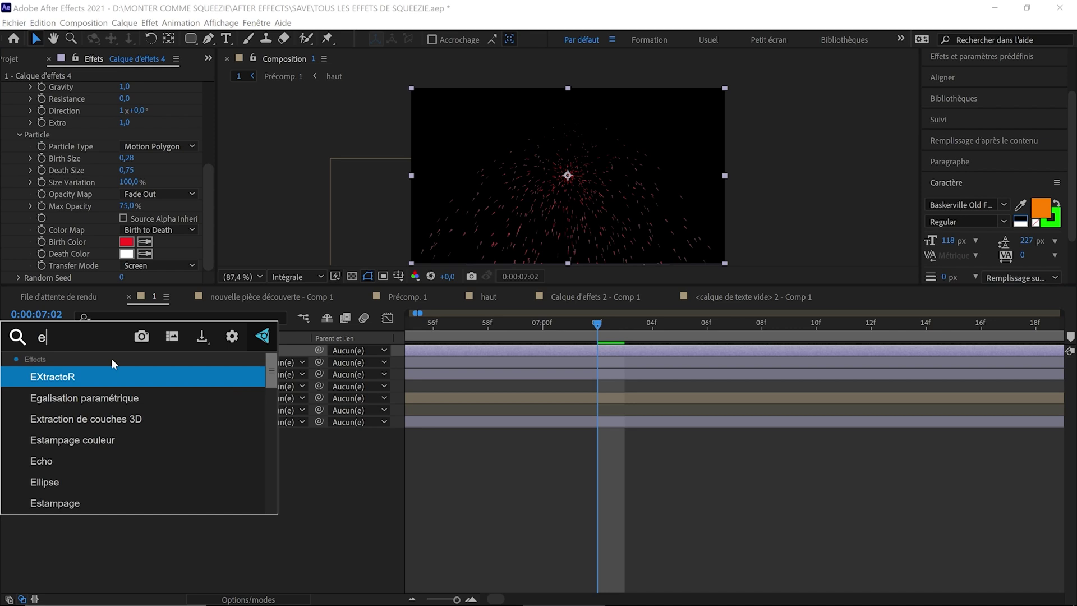
Apply the Perfect Glow effect to the particle adjustment layer and lower the layer's opacity to 37 %.
text(perf)
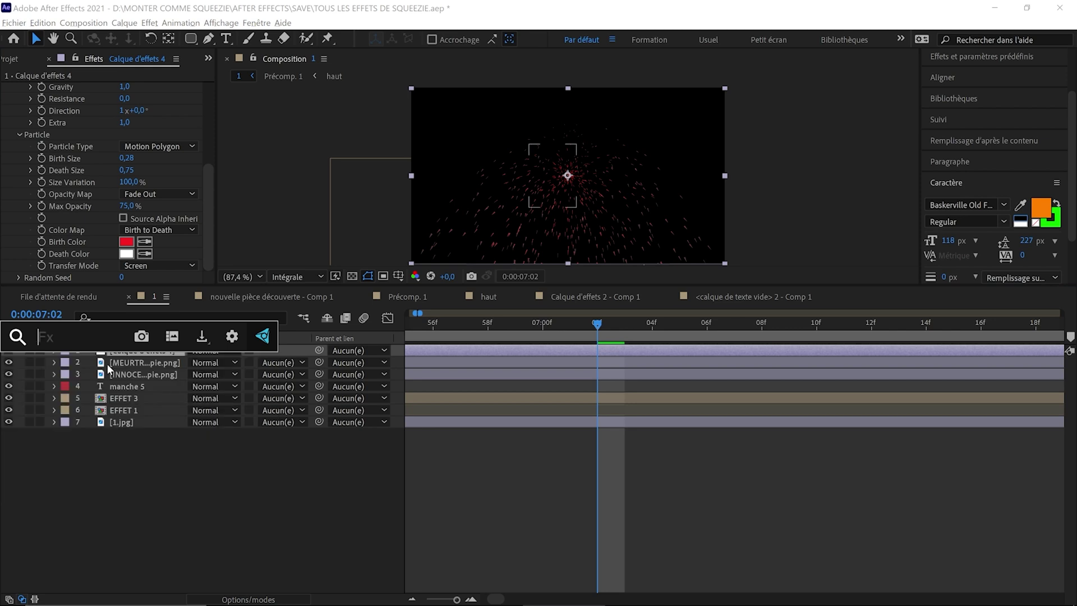
click(104, 389)
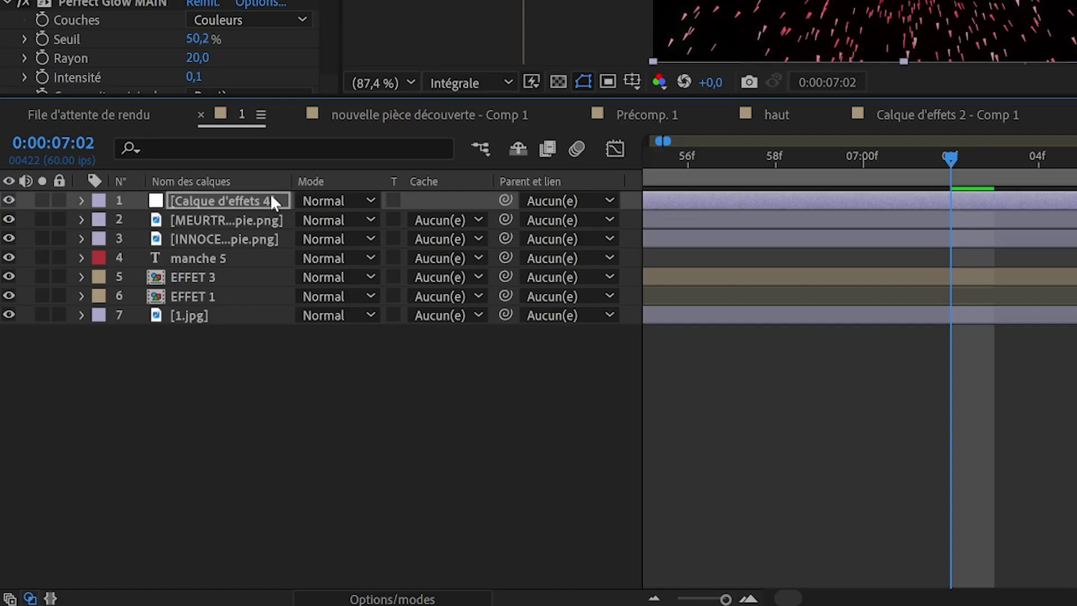
key(t)
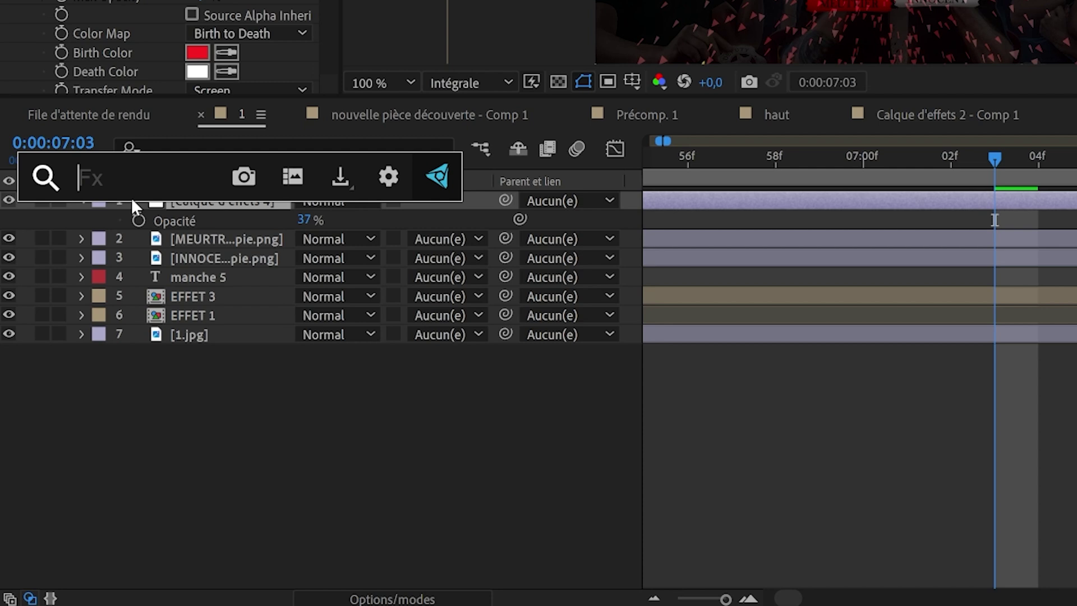
Apply CC Light Rays to the particle adjustment layer and move the light's center to the collision point between the badges.
text(ligh)
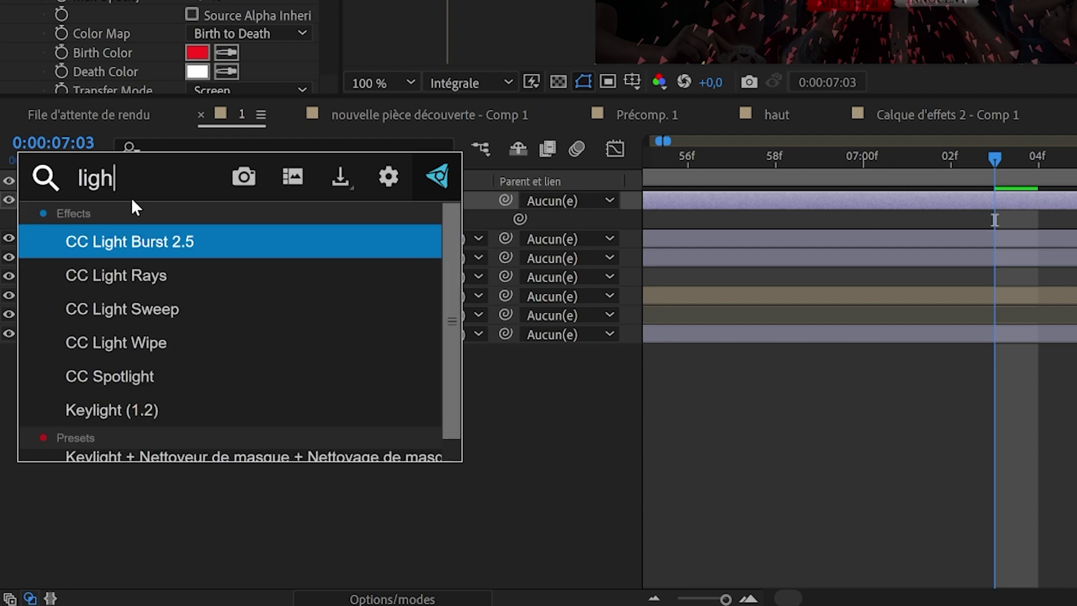
click(162, 275)
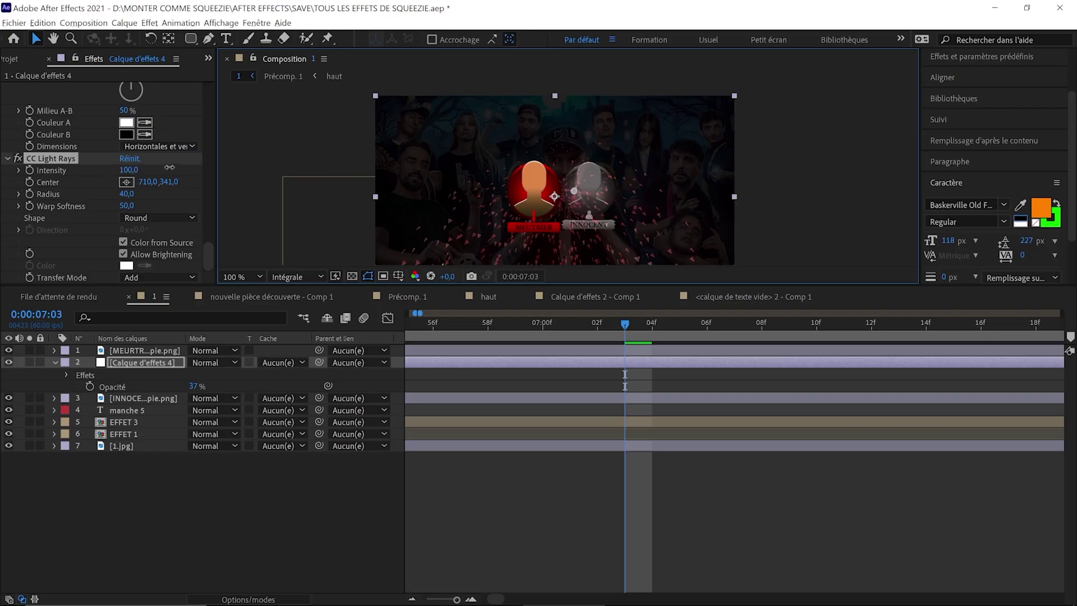
drag(169, 167, 564, 211)
scroll(550, 216, up, 2)
drag(600, 163, 578, 167)
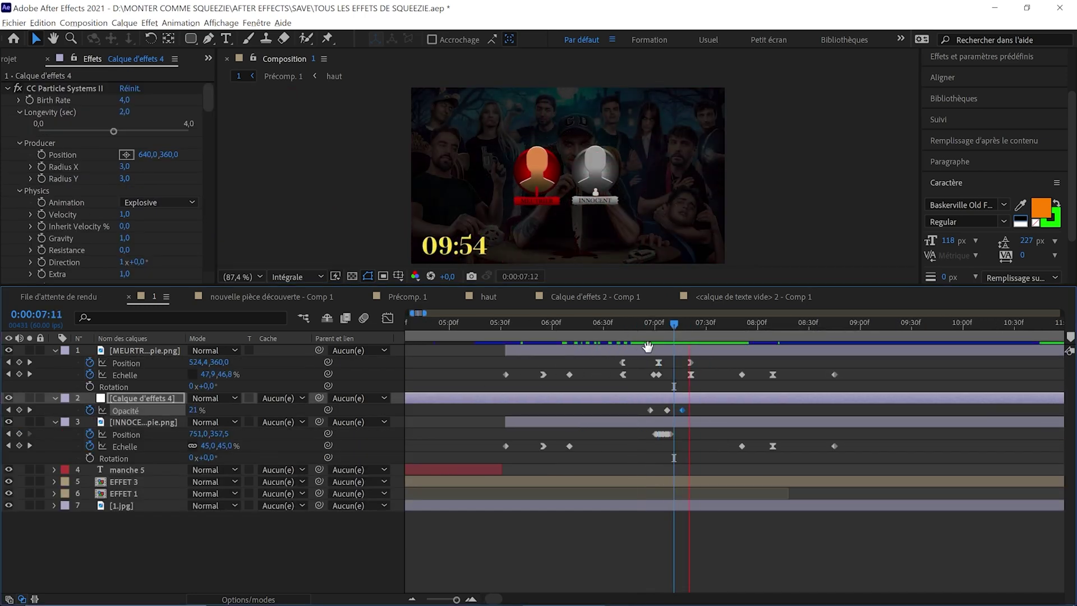
At about 0:00:07:09, draw a closed freeform mask around the impact between the badges on Calque d'effets 4 and adjust the mask's settings.
drag(642, 329, 671, 323)
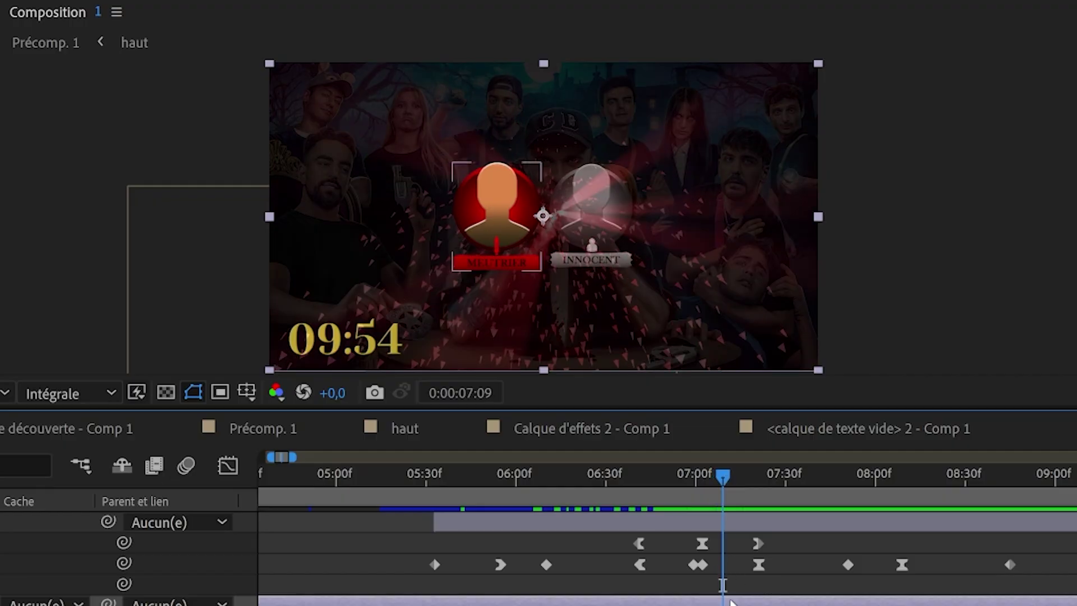
click(409, 36)
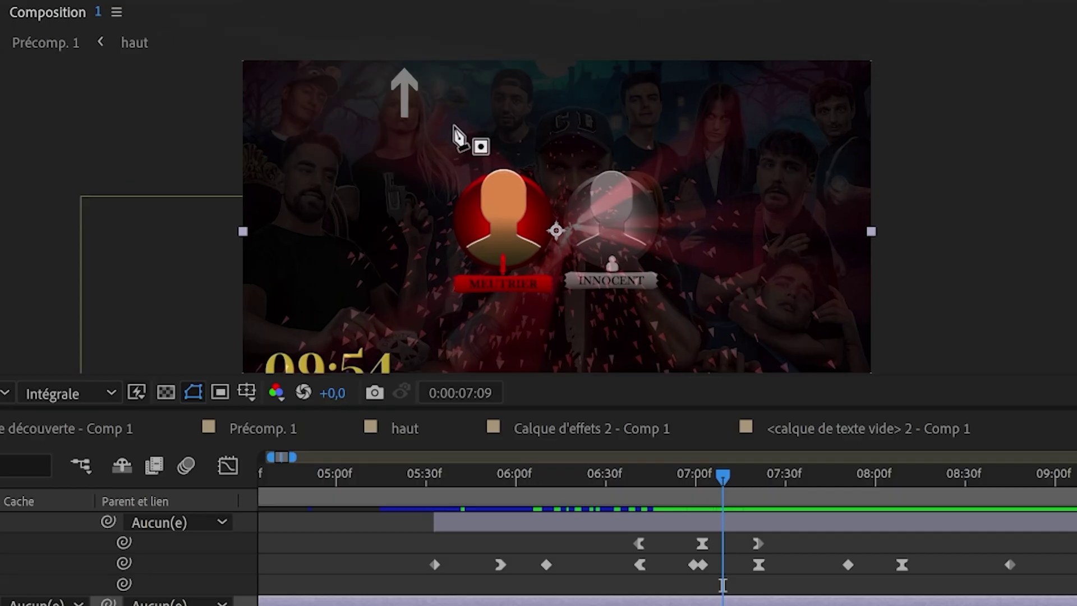
click(523, 313)
click(531, 194)
click(520, 158)
click(537, 131)
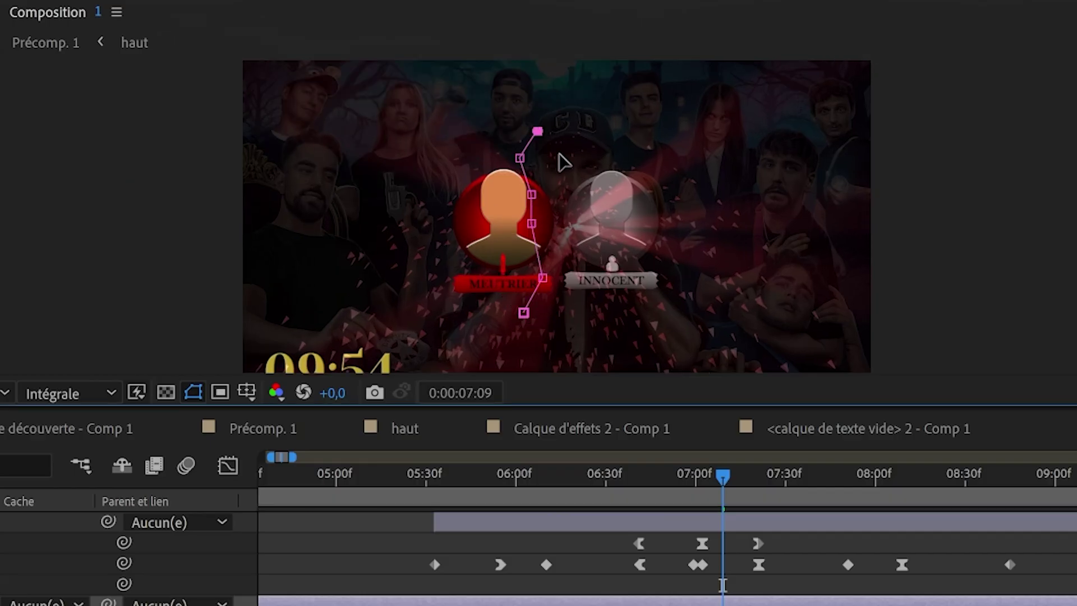
click(523, 313)
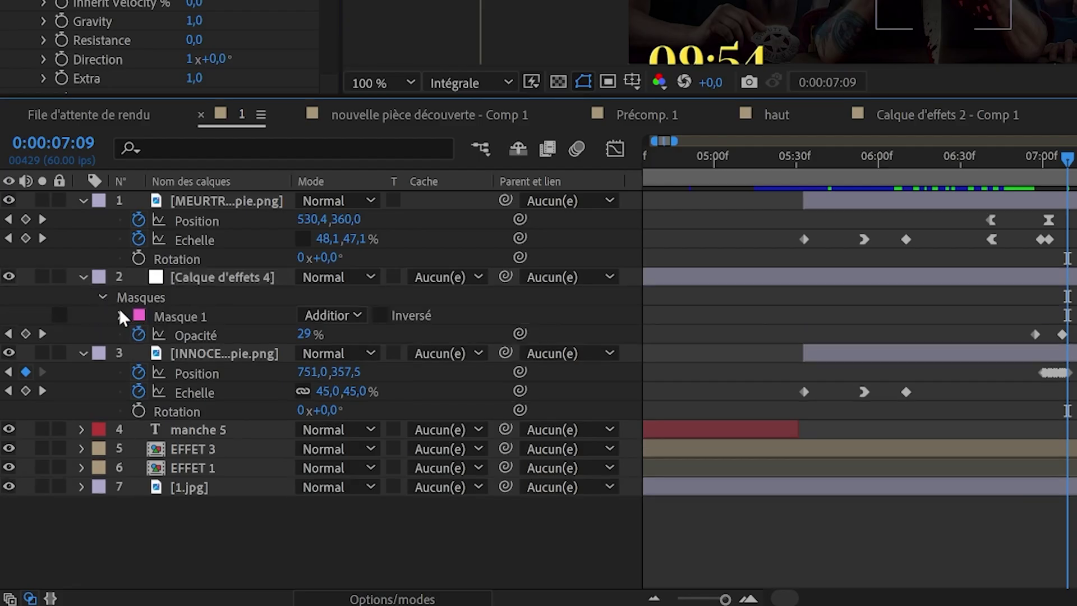
click(121, 315)
drag(310, 410, 335, 402)
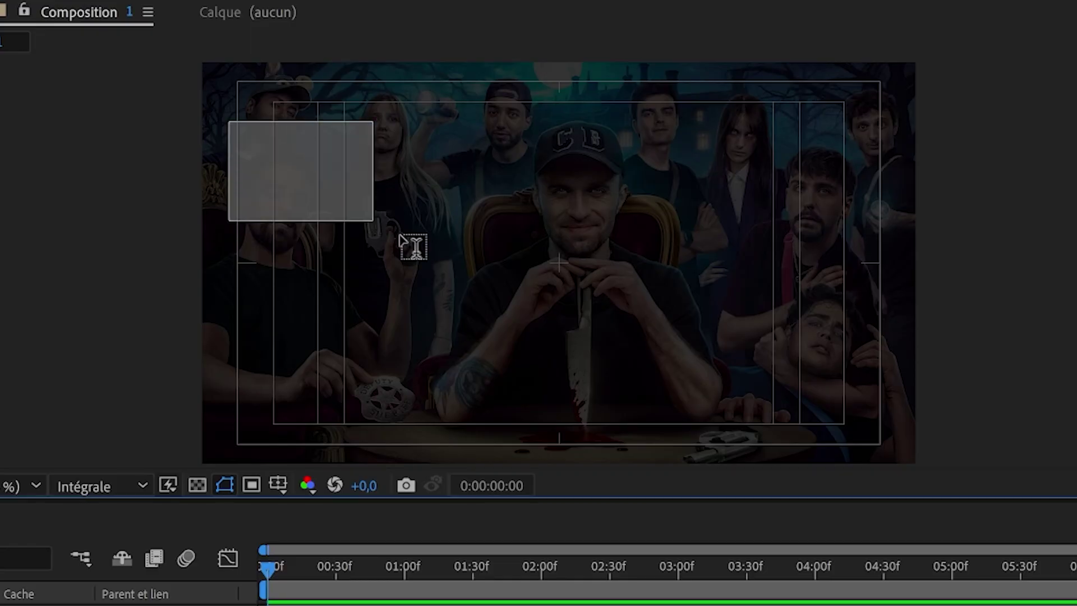
Add a text box across the upper half of the image reading REZ-DE-CHAUSSÉ and open its font size for editing.
drag(415, 247, 792, 322)
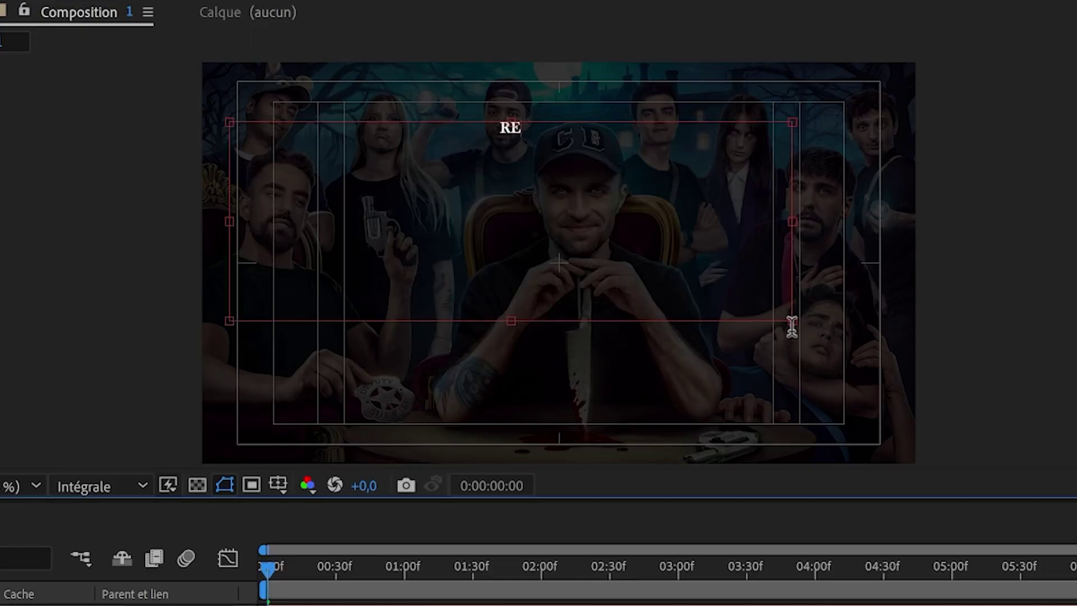
text(rez-)
text(de)
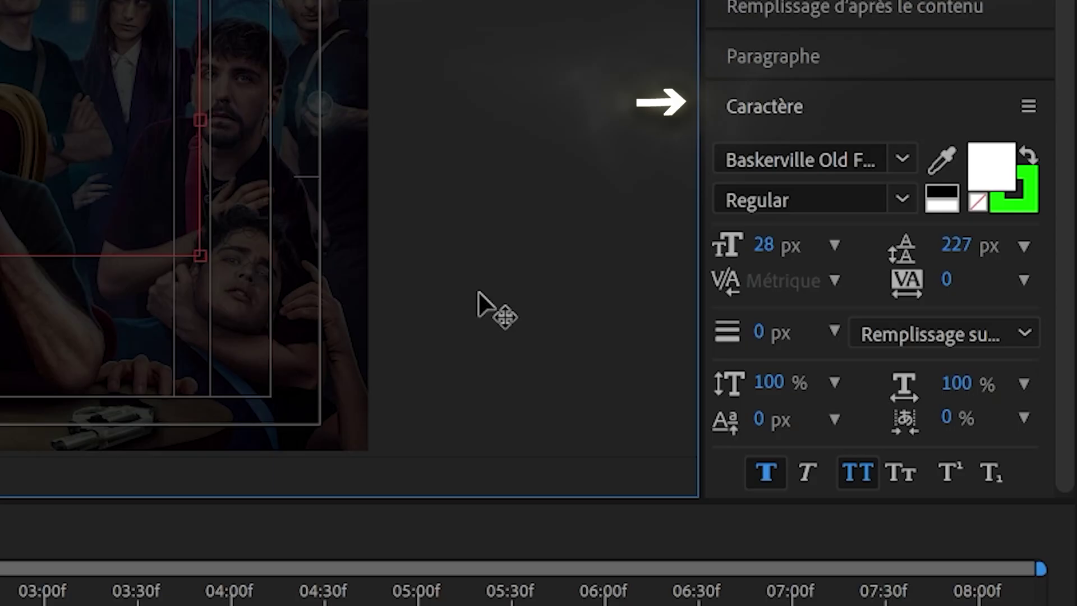
click(763, 244)
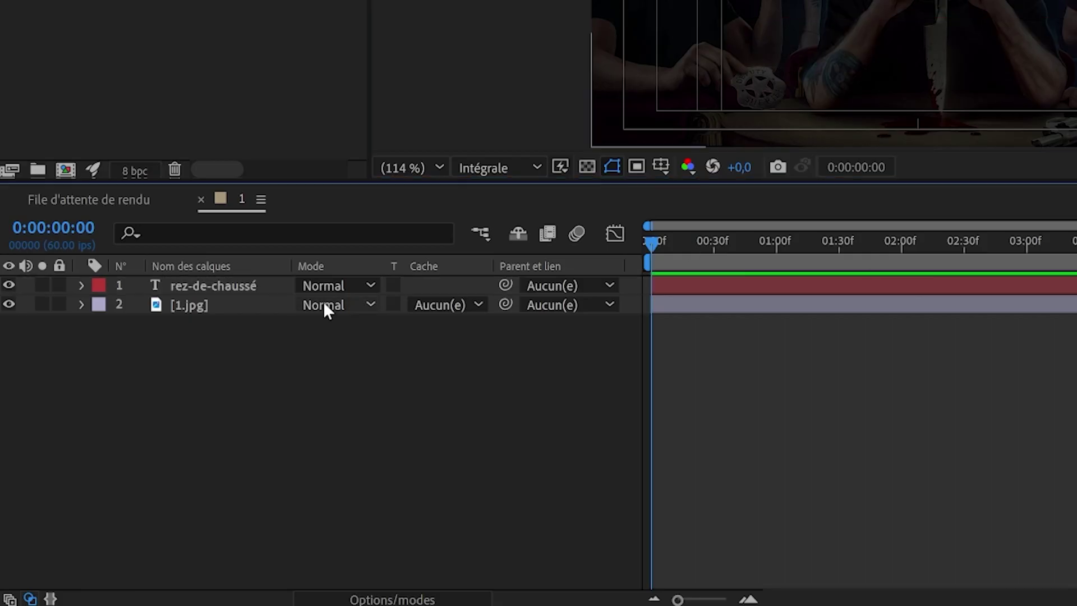
Duplicate the rez-de-chaussé text layer, change the copy to "nouvelle pièce découverte" and set its font size to 26 px.
key(ctrl+d)
key(Return)
text(nouvelle pièce découverte)
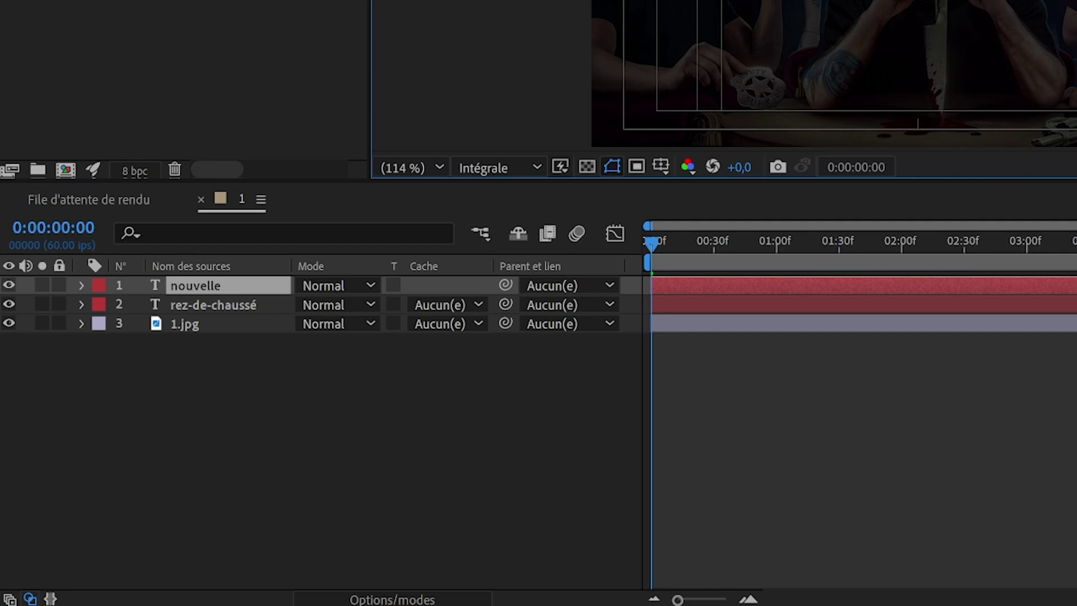
key(Return)
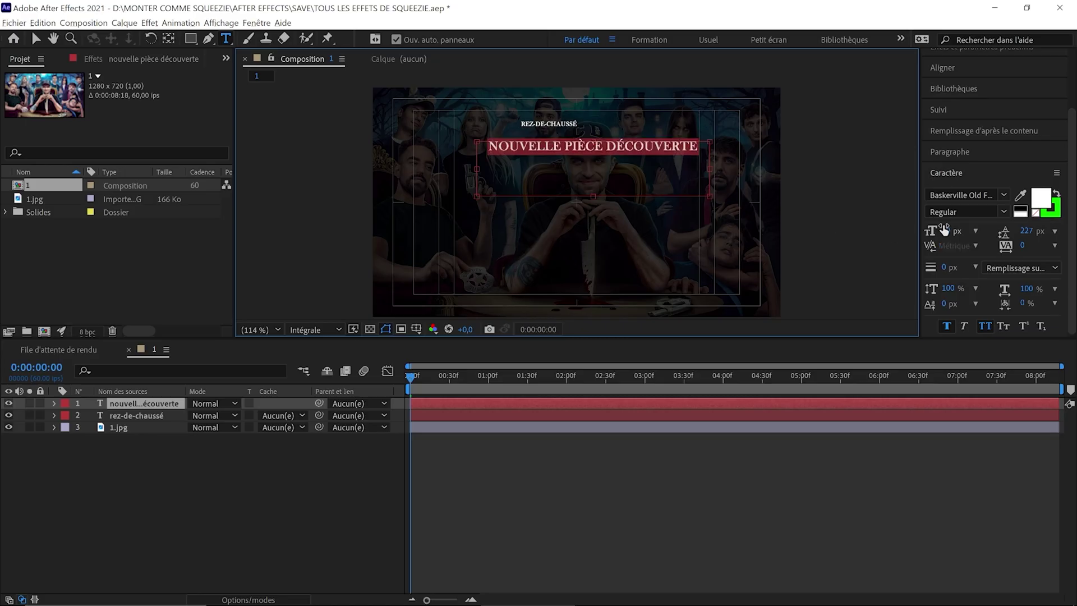
drag(944, 229, 918, 215)
Move both texts to the upper-left corner of the image, stacked with REZ-DE-CHAUSSÉ directly above NOUVELLE PIÈCE DÉCOUVERTE and left-aligned.
drag(594, 145, 466, 136)
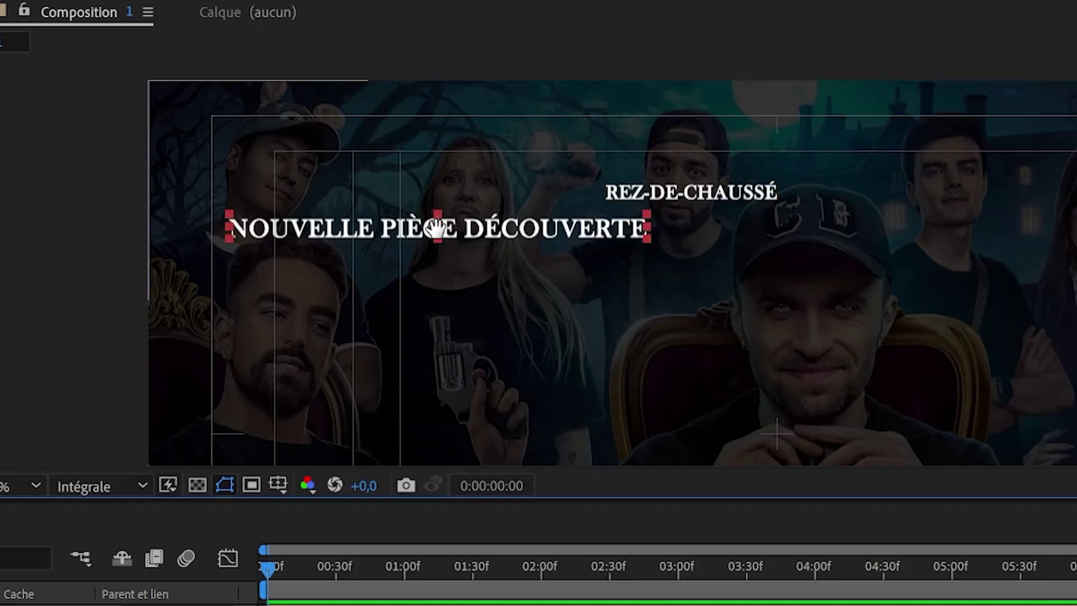
drag(549, 124, 443, 123)
drag(308, 189, 250, 177)
drag(264, 239, 264, 207)
drag(253, 177, 252, 162)
drag(264, 207, 266, 195)
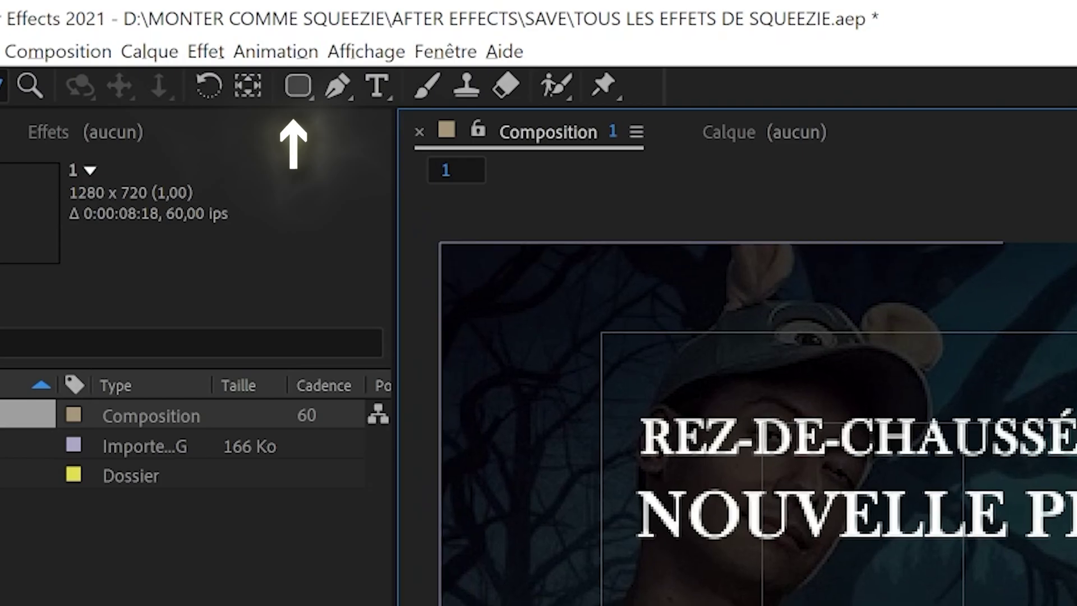
Draw a rounded rectangle about 192 by 32 px around REZ-DE-CHAUSSÉ and place its shape layer beneath the text layer.
drag(190, 40, 200, 49)
click(370, 121)
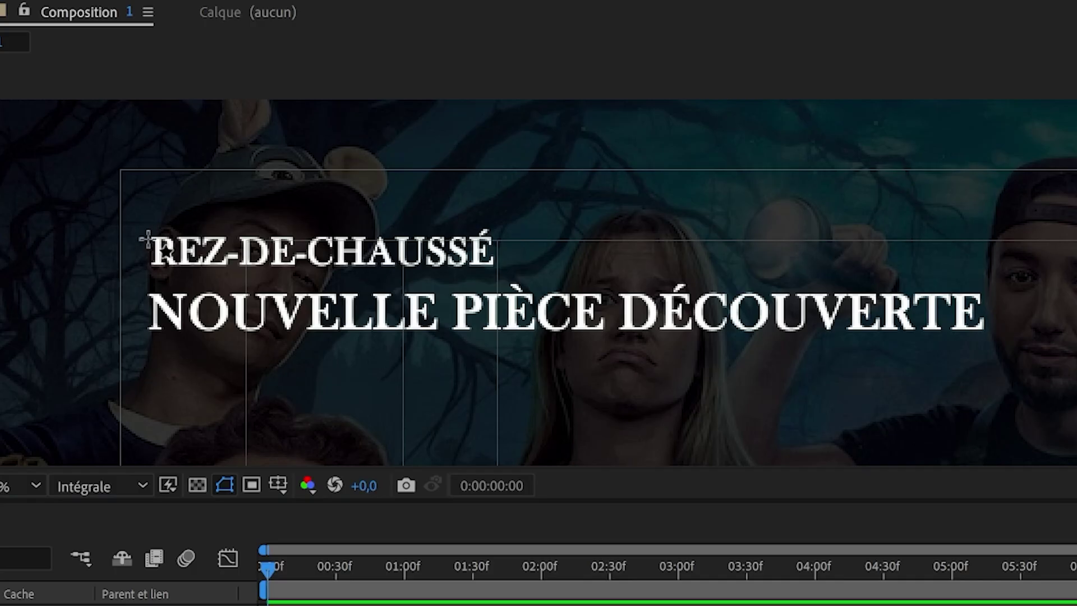
mouse_move(135, 216)
mouse_down()
mouse_move(232, 310)
mouse_move(445, 251)
mouse_move(505, 260)
mouse_move(502, 270)
mouse_up()
drag(140, 403, 146, 435)
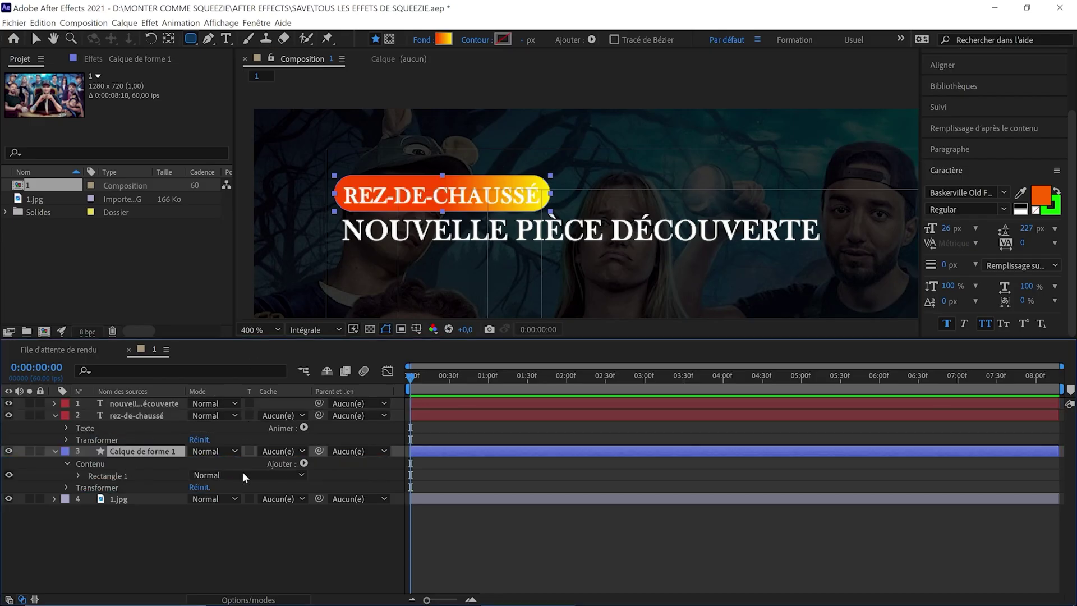
Recolor the rectangle's linear gradient from a soft orange to yellow and orient it from top to bottom.
scroll(407, 194, up, 1)
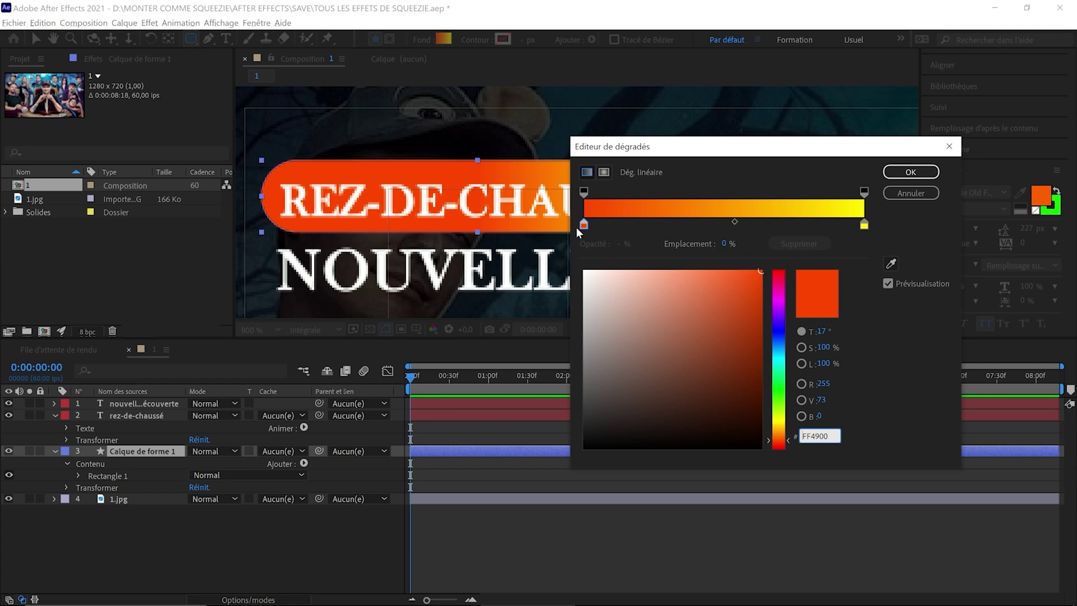
key(Return)
key(v)
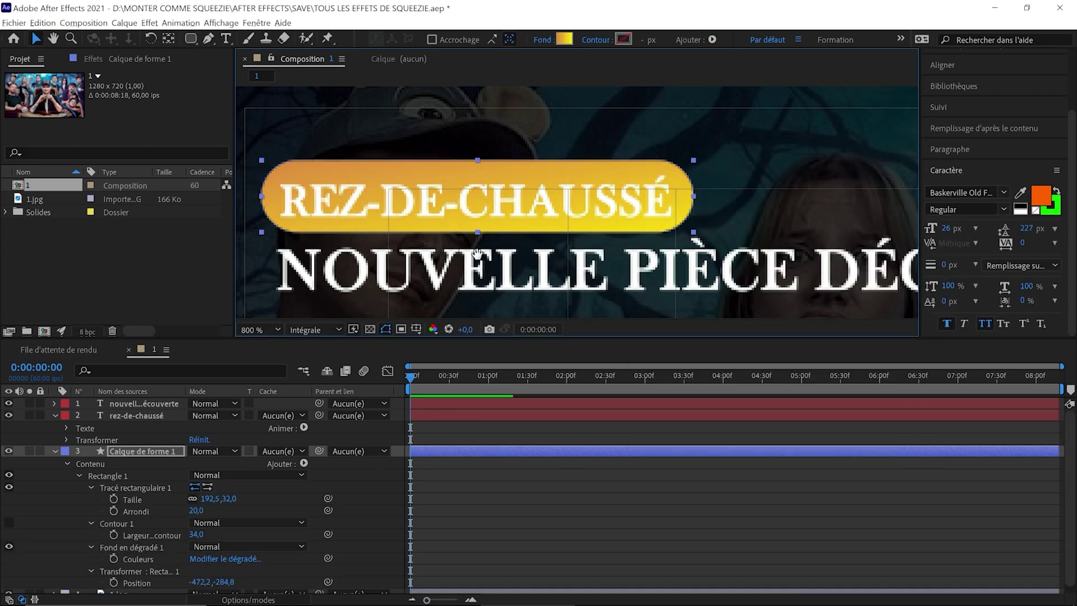
Set the rectangle's corner roundness to 5.
drag(213, 510, 208, 508)
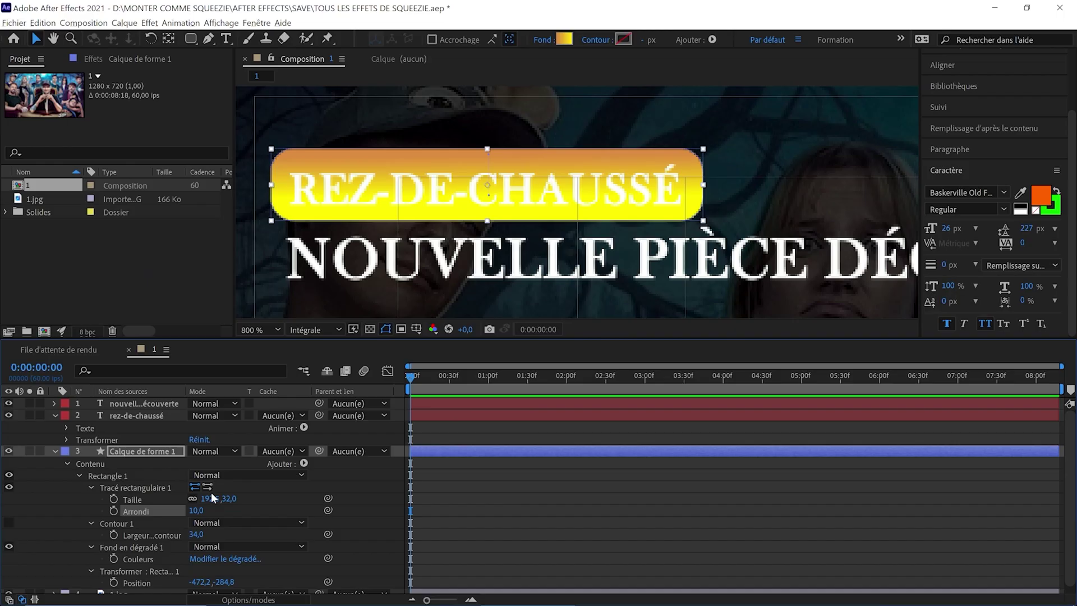
click(210, 498)
text(5)
key(Return)
key(ctrl+z)
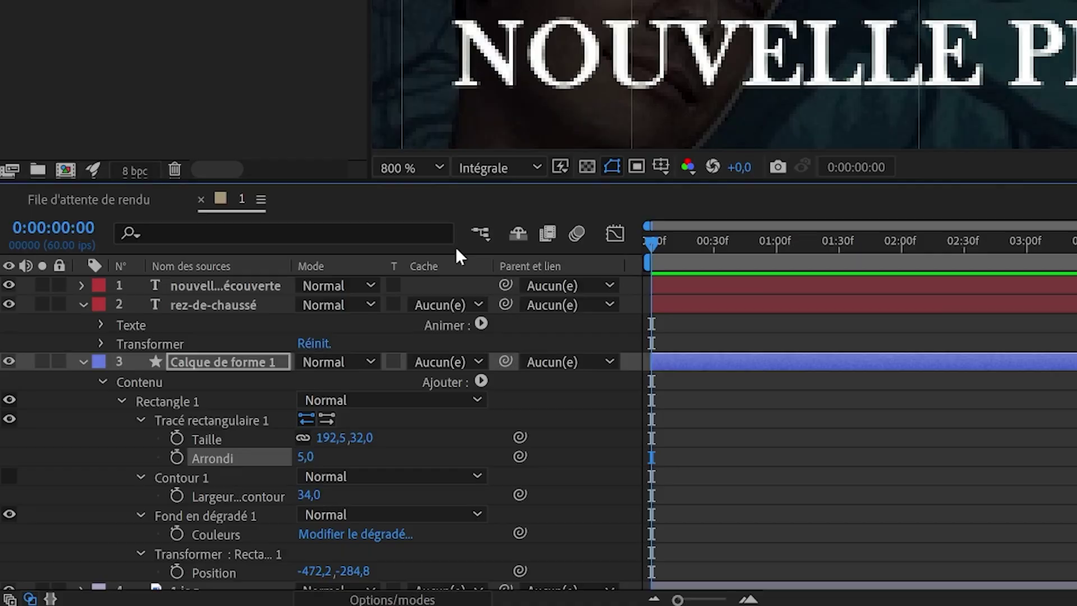
Precompose the nouvelle pièce découverte text layer and open the resulting composition with its text layer selected.
right_click(145, 403)
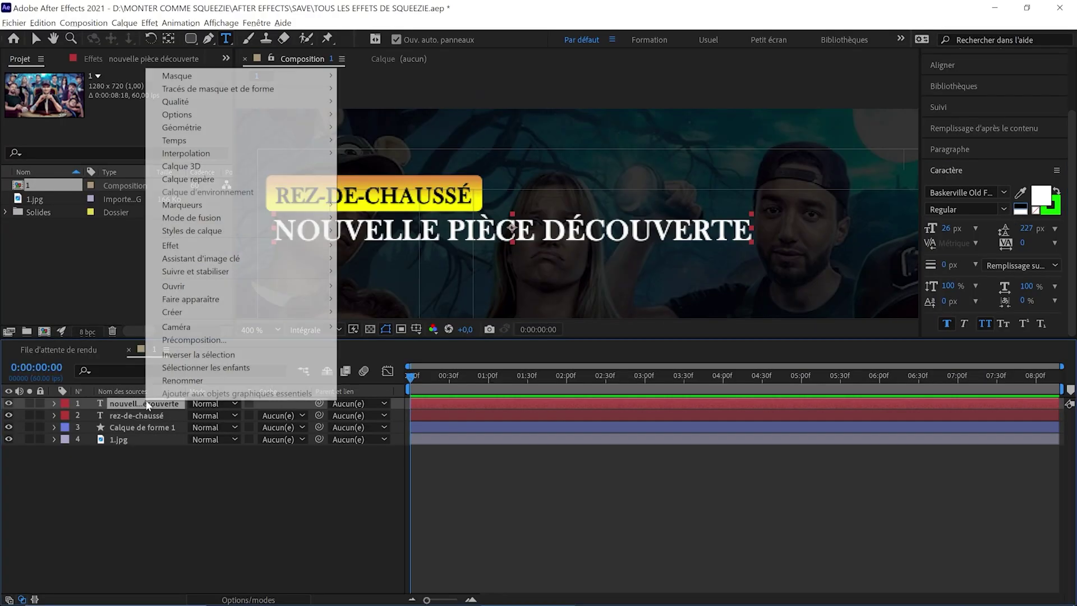
click(194, 339)
click(599, 402)
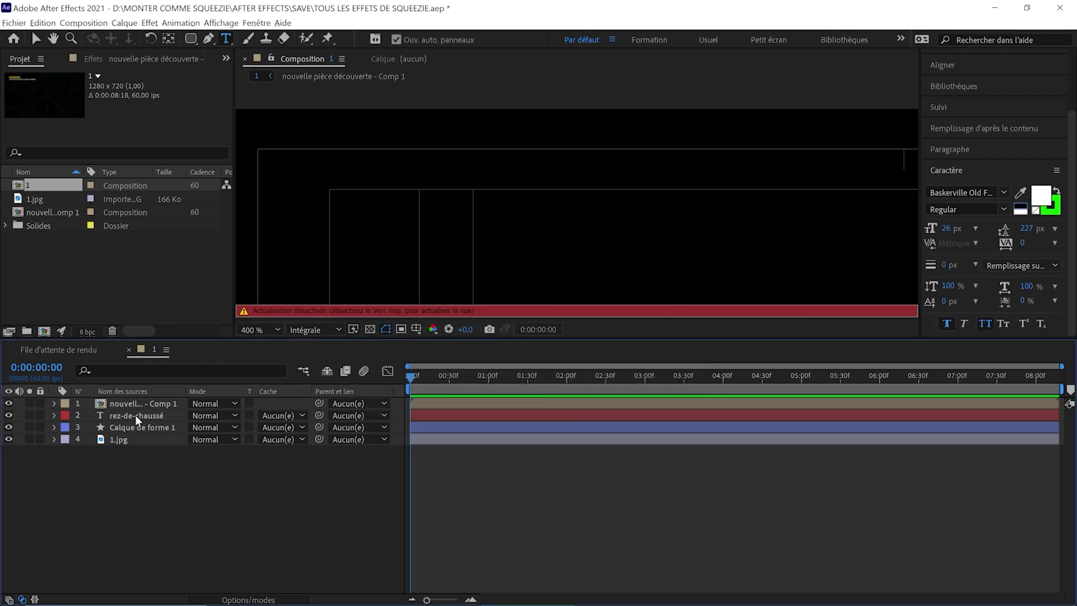
double_click(142, 409)
click(130, 400)
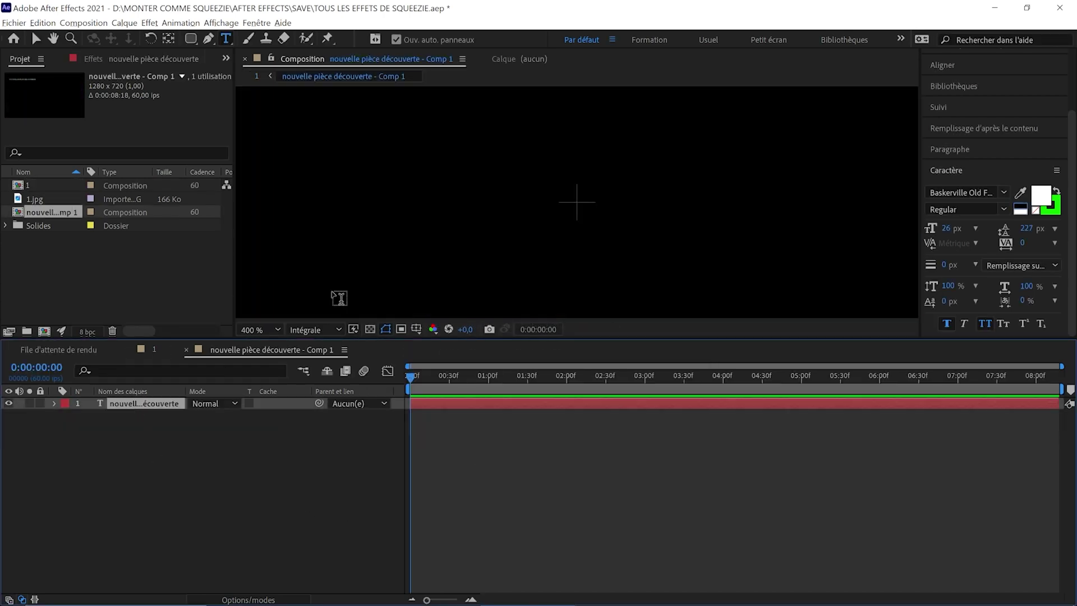
Apply the Gamme des dégradés effect to the text with a linear ramp and start color DD8D40.
key(ctrl+space)
text(GAMM)
click(197, 359)
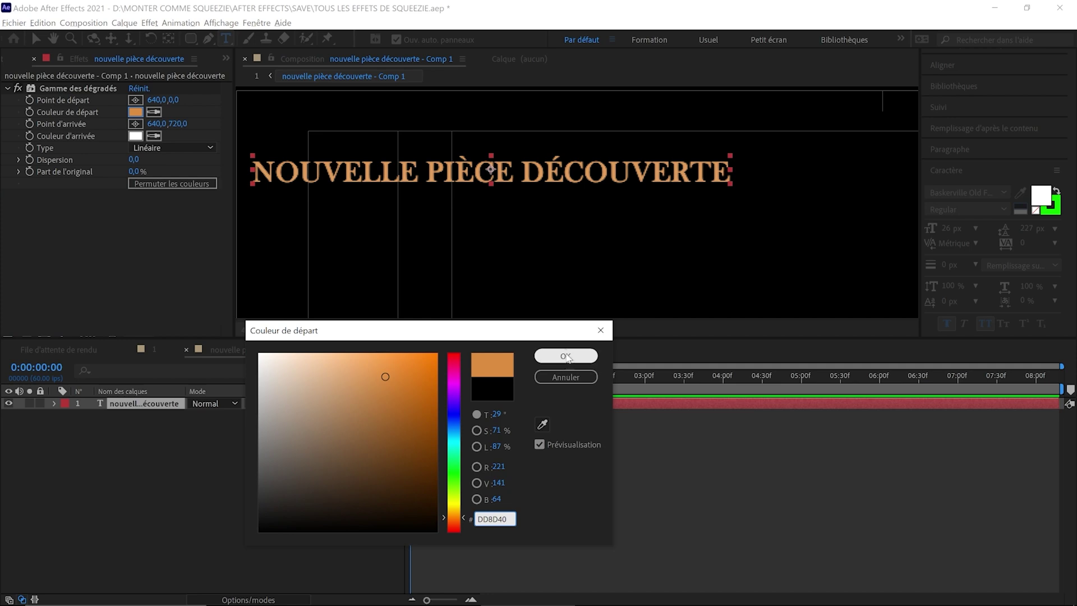
click(566, 356)
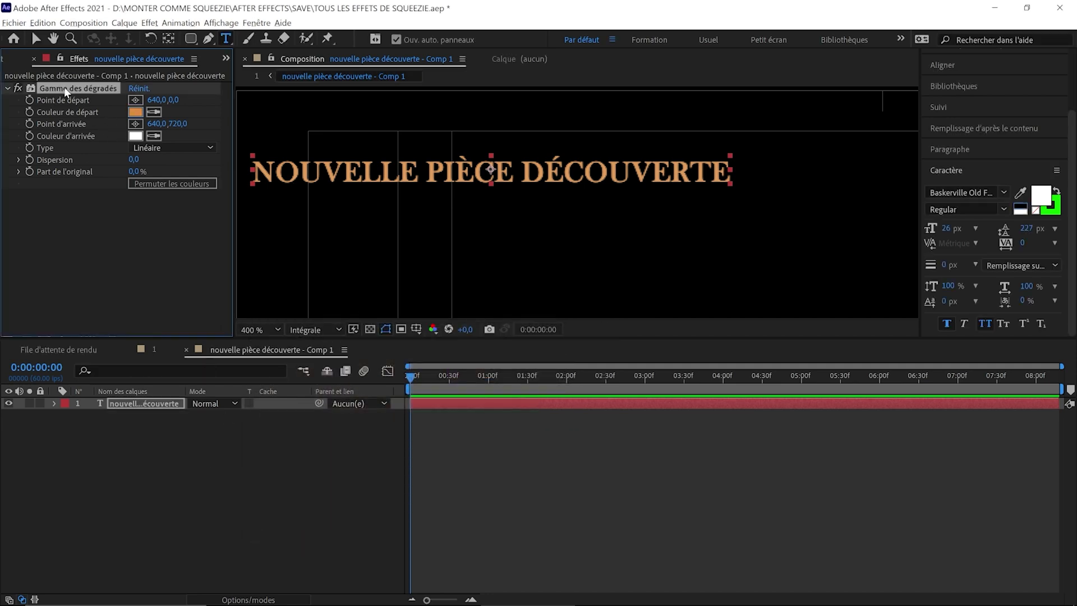
Place the ramp's start point just above the text and its end point within the letters, and return to composition 1.
key(v)
key(u)
key(u)
key(comma)
click(456, 222)
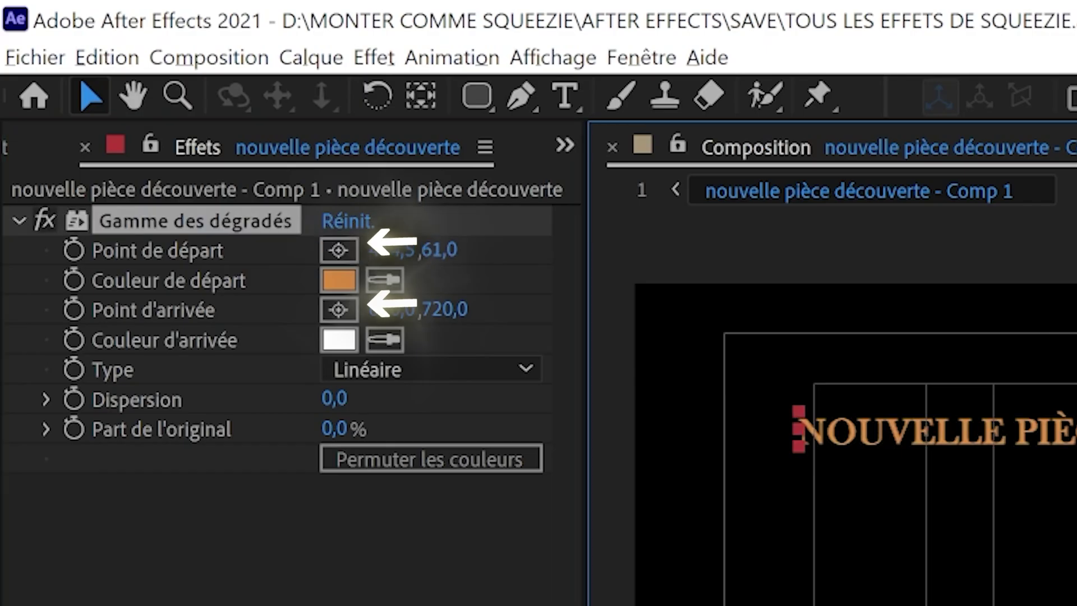
click(338, 310)
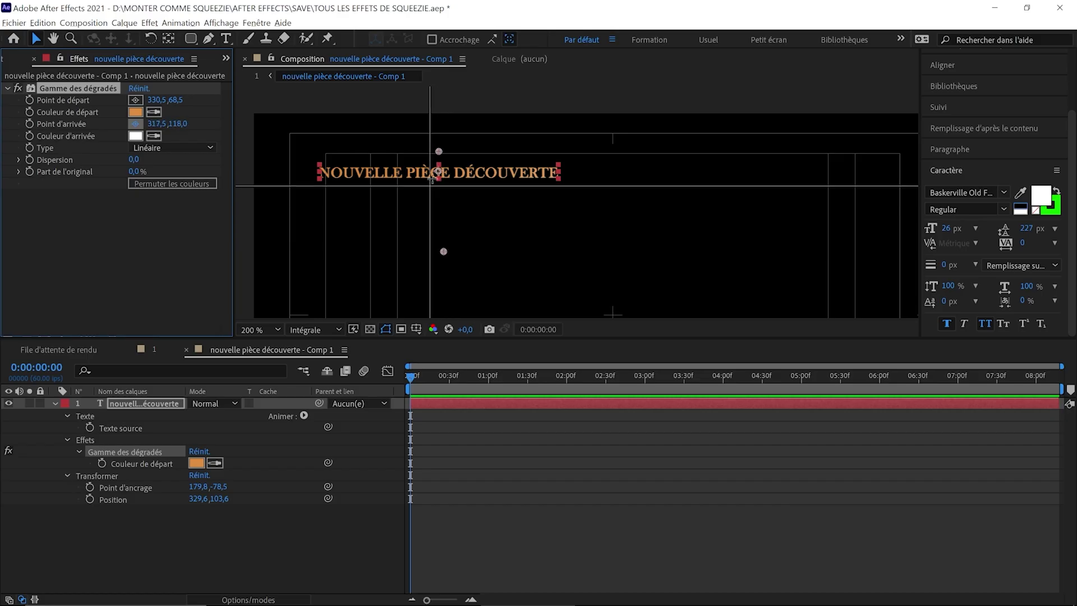
click(427, 167)
click(257, 339)
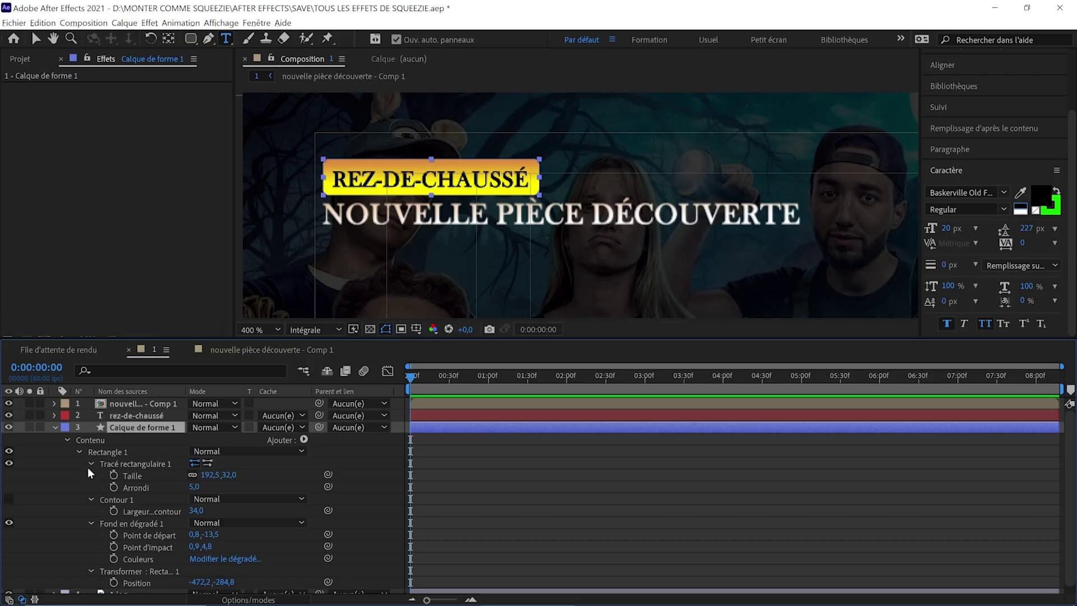
Try to set the rectangle's height to 28 with its proportions linked.
click(229, 475)
text(28)
key(Return)
key(ctrl+z)
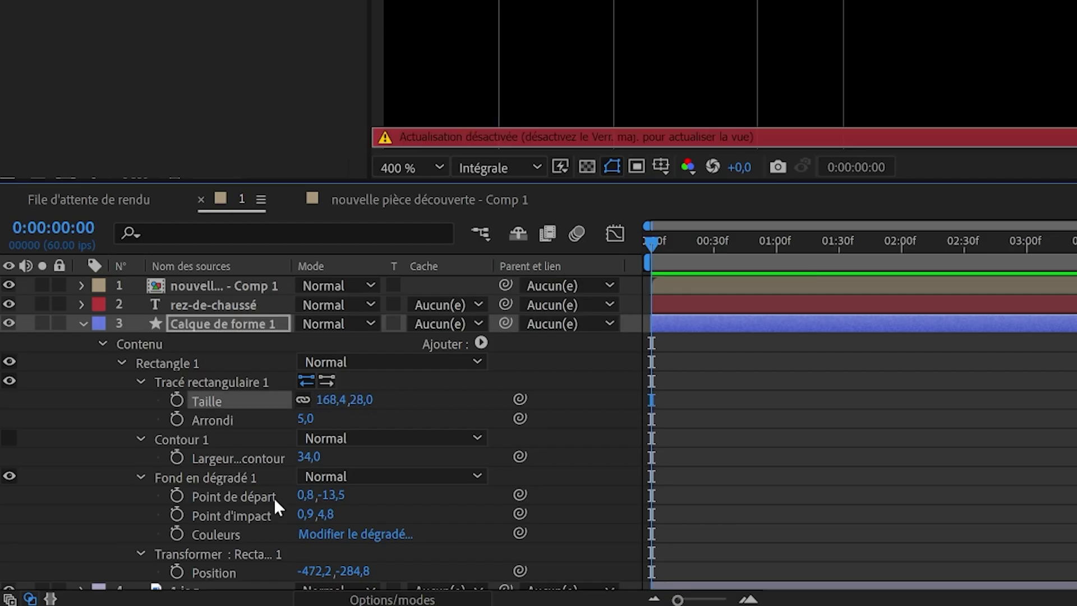
Unlink the rectangle's size proportions and set only its height to 26.
click(309, 400)
click(352, 400)
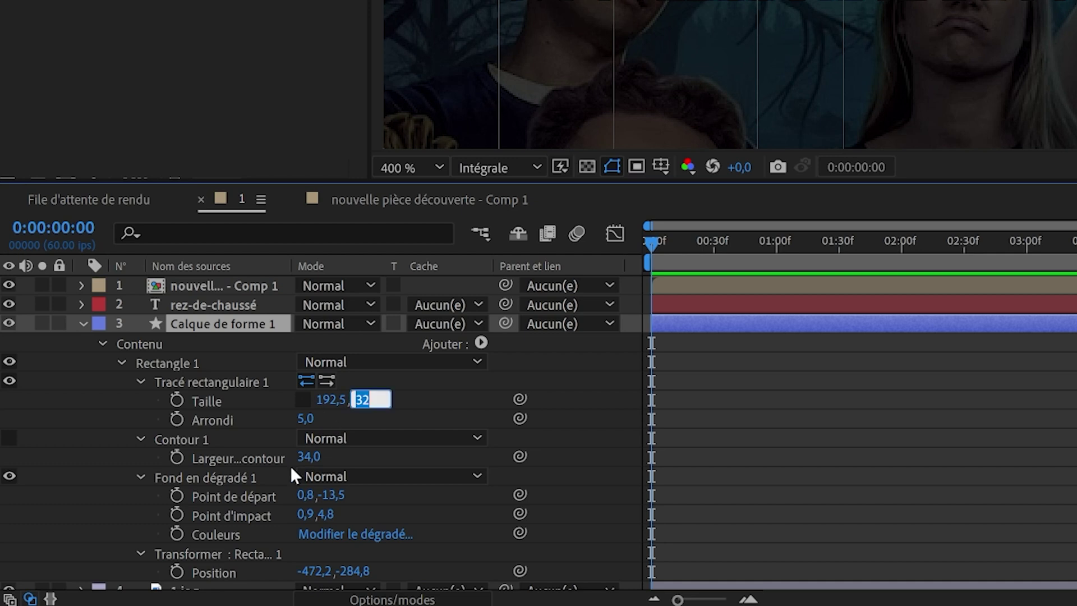
text(28)
key(Return)
click(352, 399)
text(26)
key(Return)
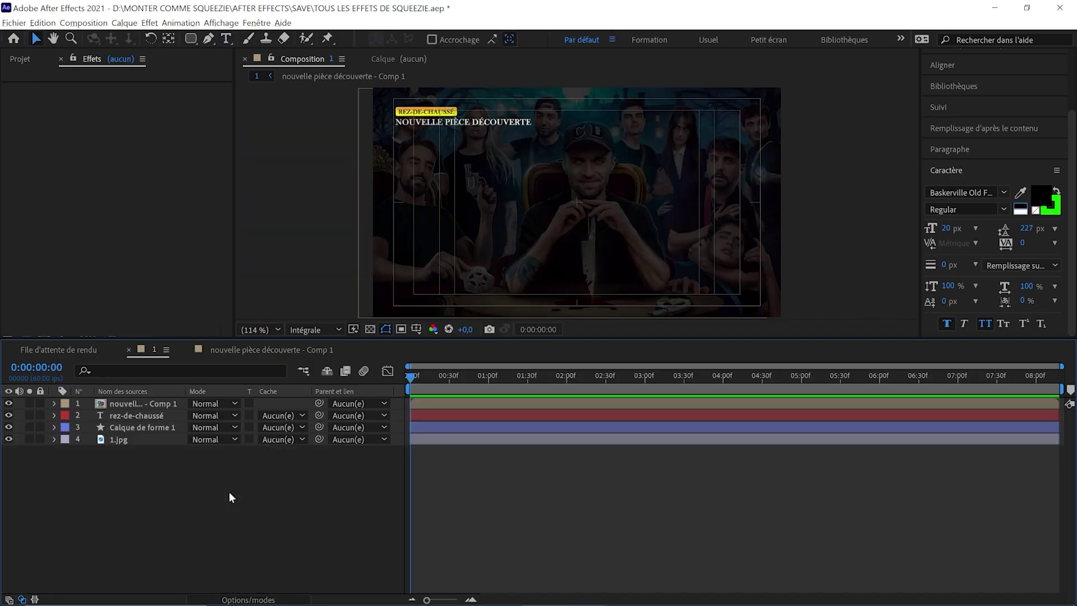
Precompose the rez-de-chaussé text layer together with its rectangle shape layer under the name "haut".
click(139, 427)
shift+click(138, 415)
right_click(139, 427)
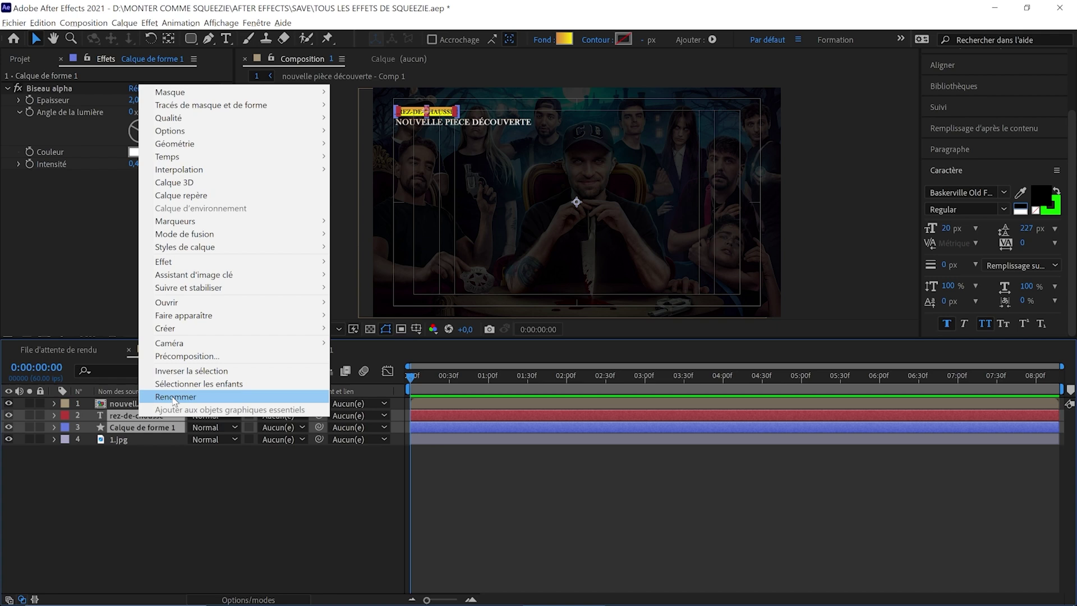
click(181, 355)
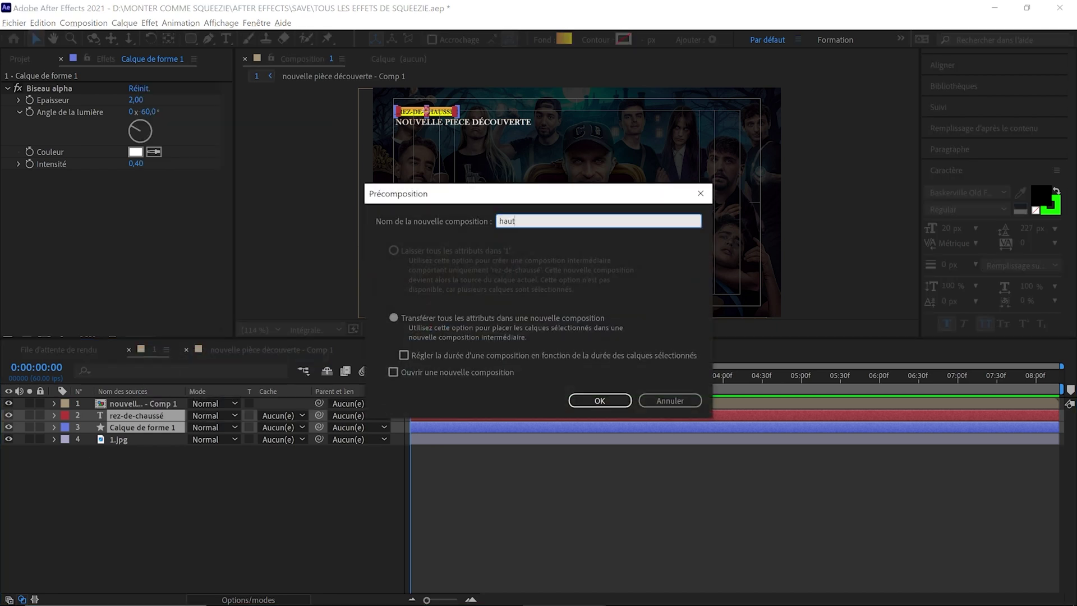
key(Return)
Rename the nouvelle pièce découverte precomposition layer as "bas".
click(116, 403)
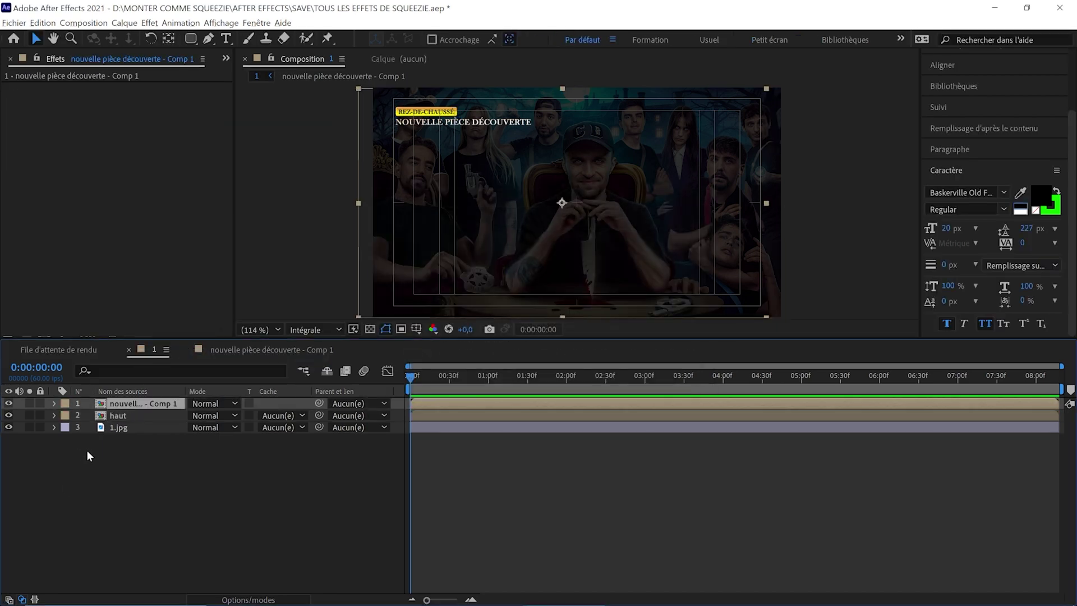
key(Return)
text(bas)
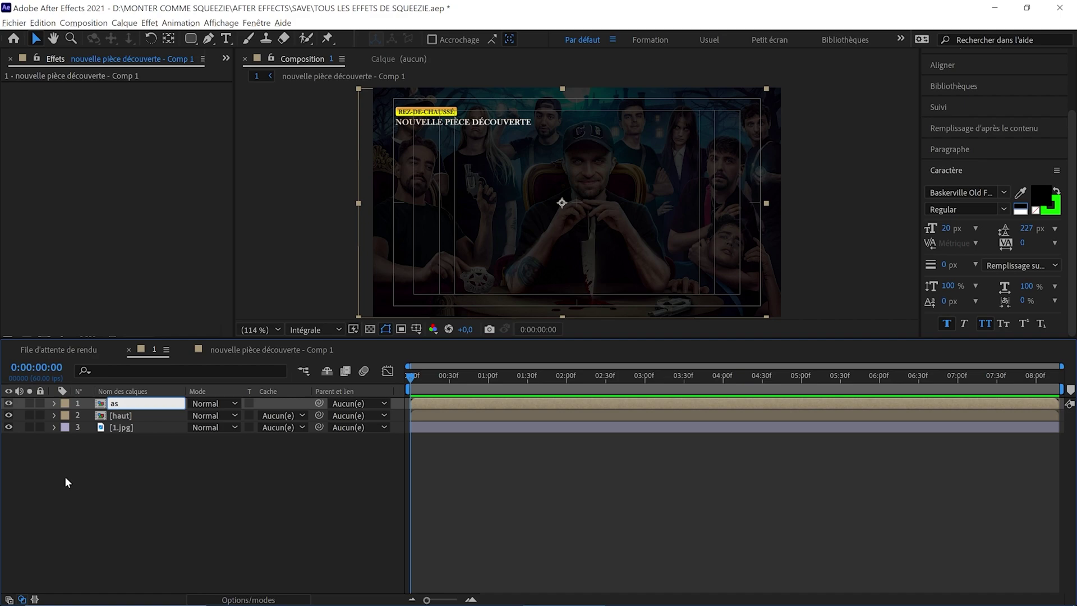
key(Return)
Create a green composition-sized solid named "haut".
right_click(45, 466)
mouse_move(96, 280)
click(522, 324)
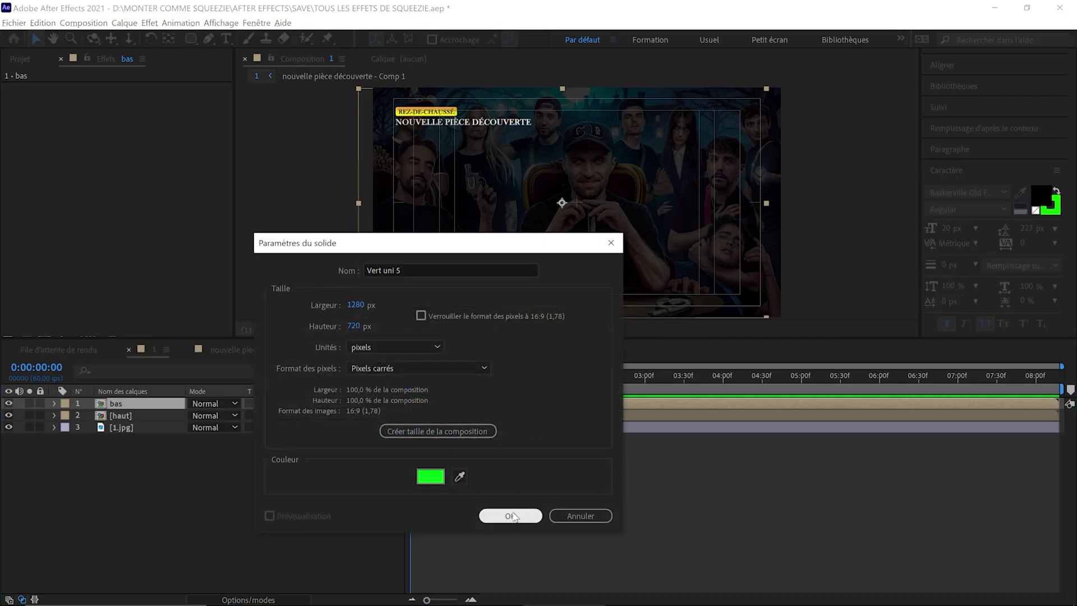
click(450, 269)
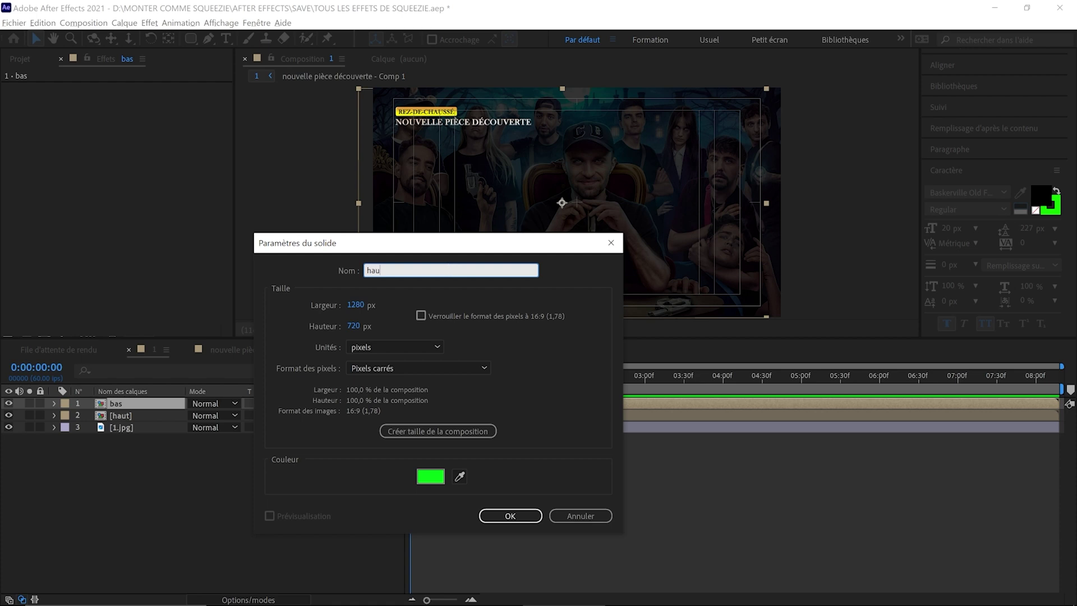
text(haut)
click(509, 515)
Create a second green solid with the same settings and name it "bas".
right_click(308, 380)
mouse_move(513, 391)
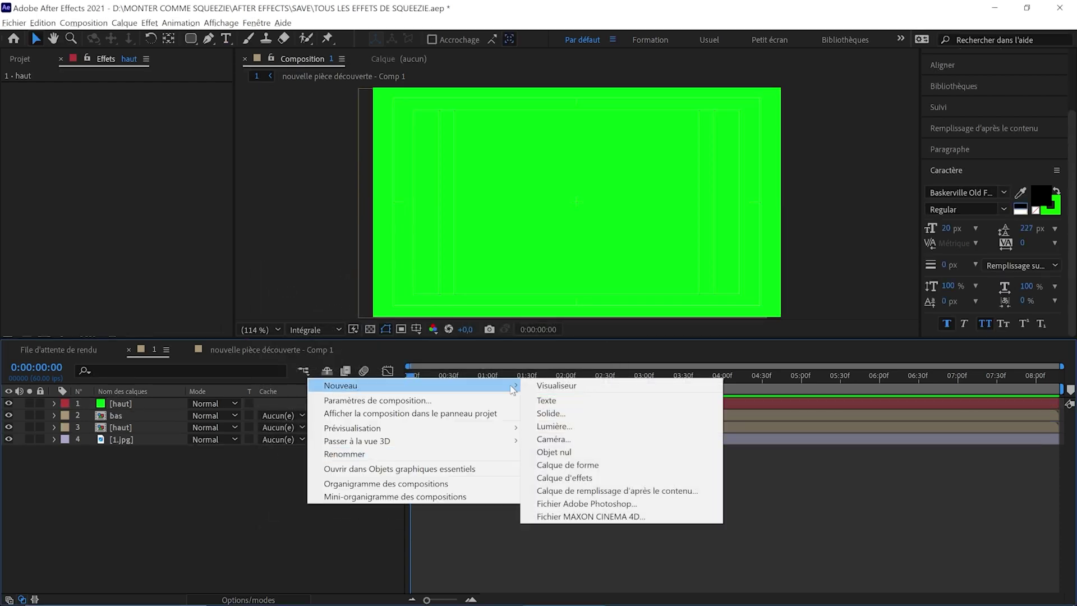
click(552, 415)
text(bas)
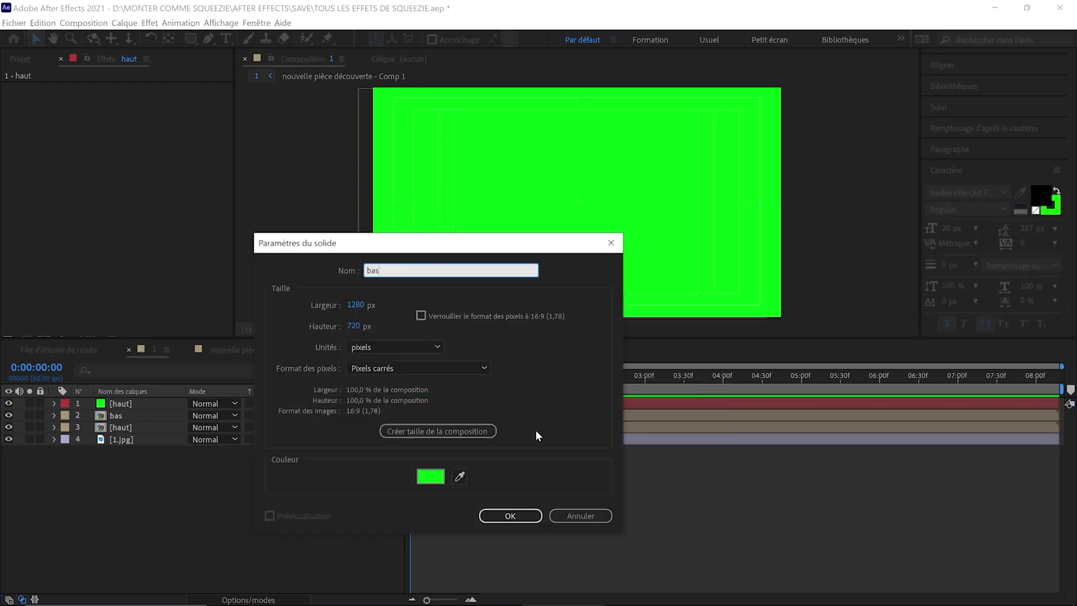
key(Return)
Set the vertical scale of both green solids to 5%, keeping their width at 100%.
click(193, 302)
shift+click(207, 287)
key(s)
click(365, 306)
text(5)
key(Return)
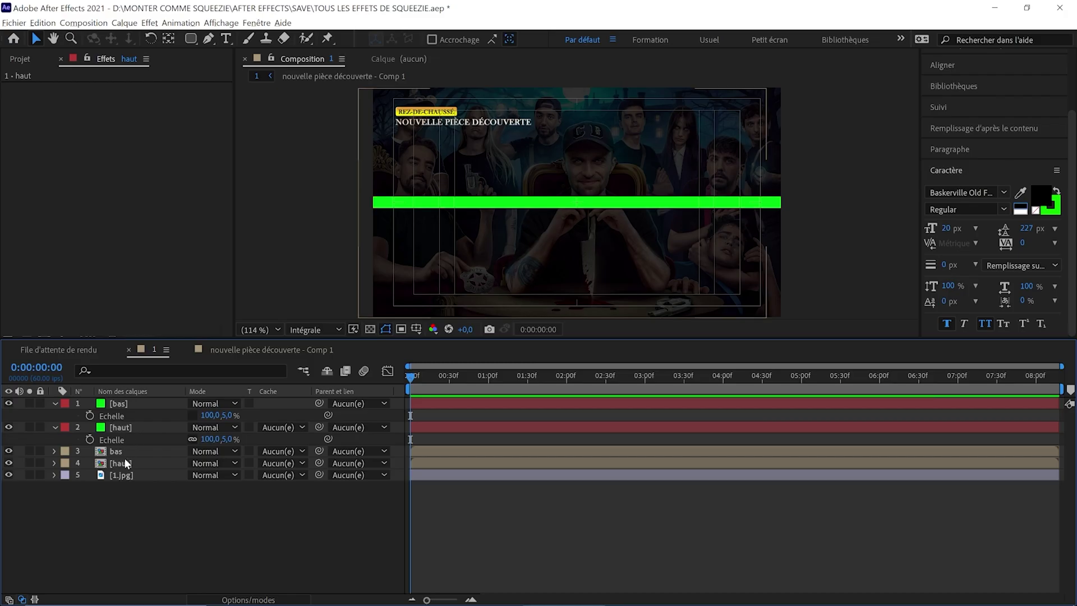
Reorder the layers so the haut and bas solids each sit directly above the precomposition of the same name.
drag(124, 463, 130, 450)
click(123, 428)
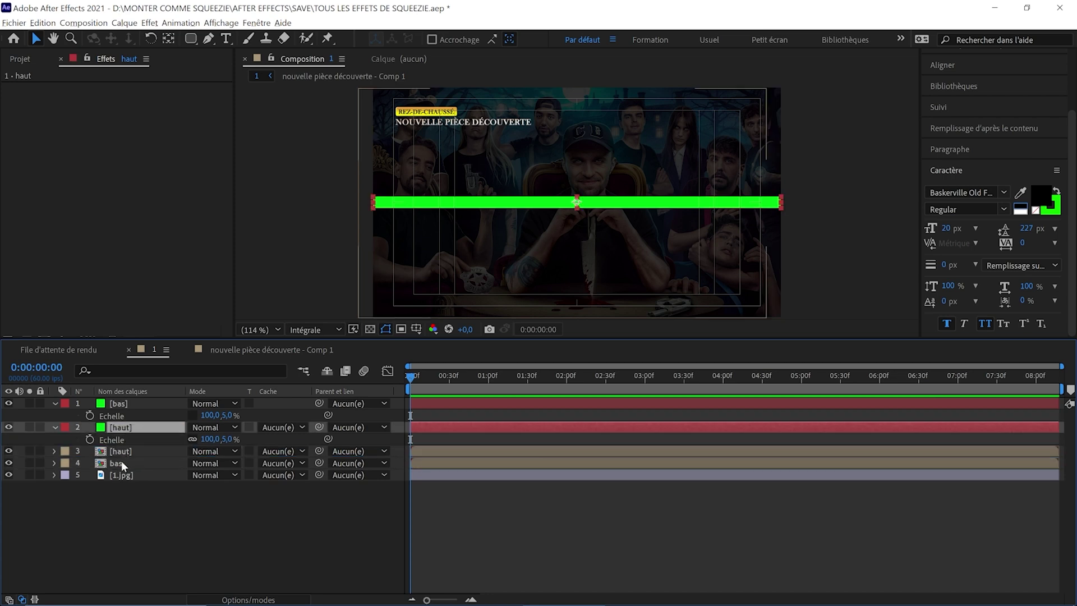
drag(119, 408, 123, 452)
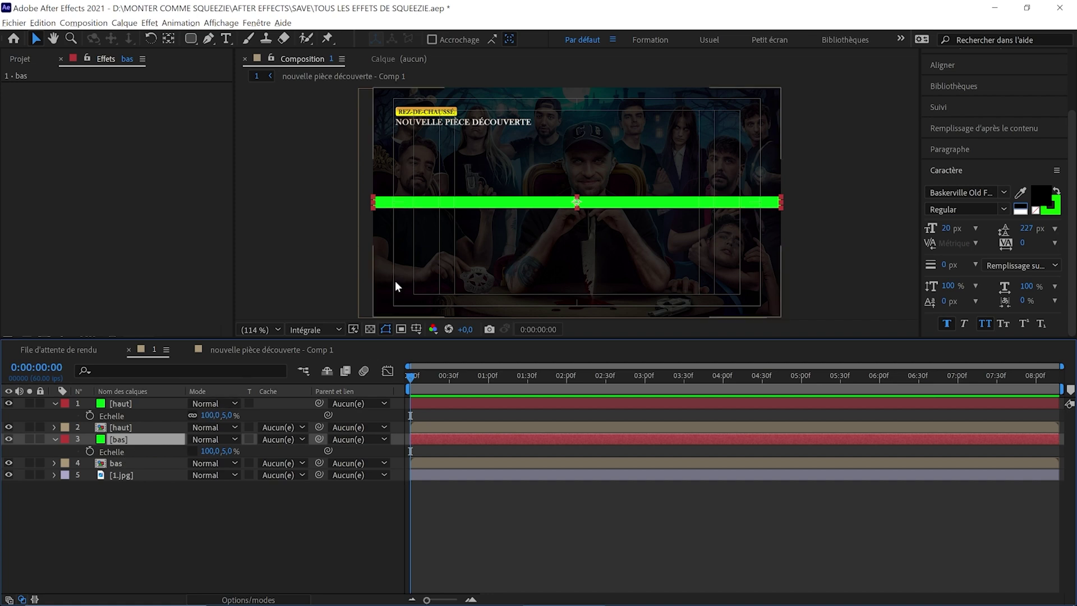
Move the bas solid up so it covers the NOUVELLE PIÈCE DÉCOUVERTE text.
scroll(396, 207, up, 2)
drag(434, 293, 435, 210)
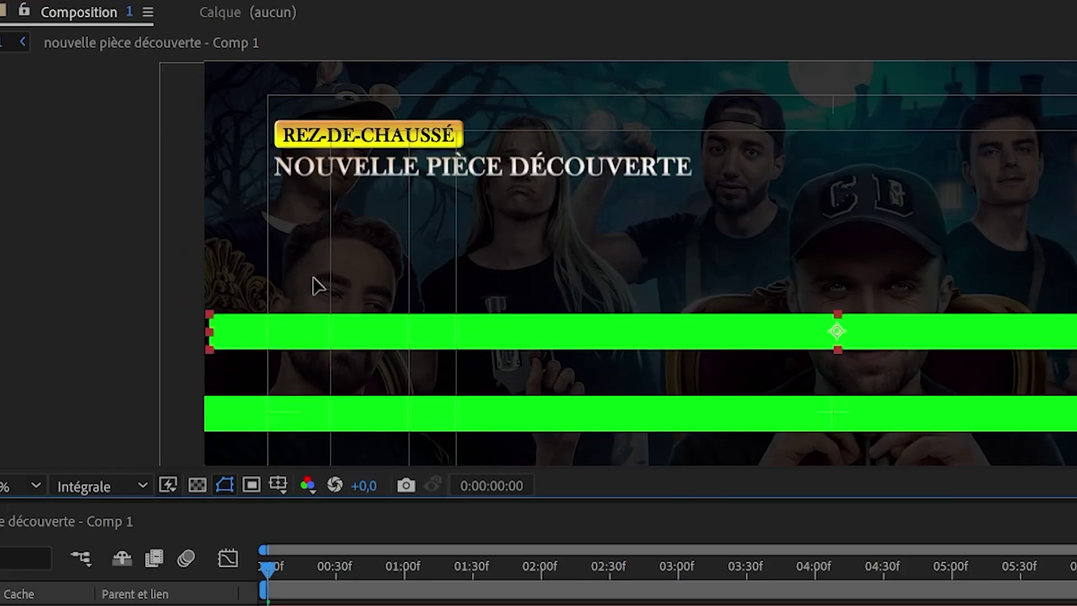
drag(313, 277, 342, 179)
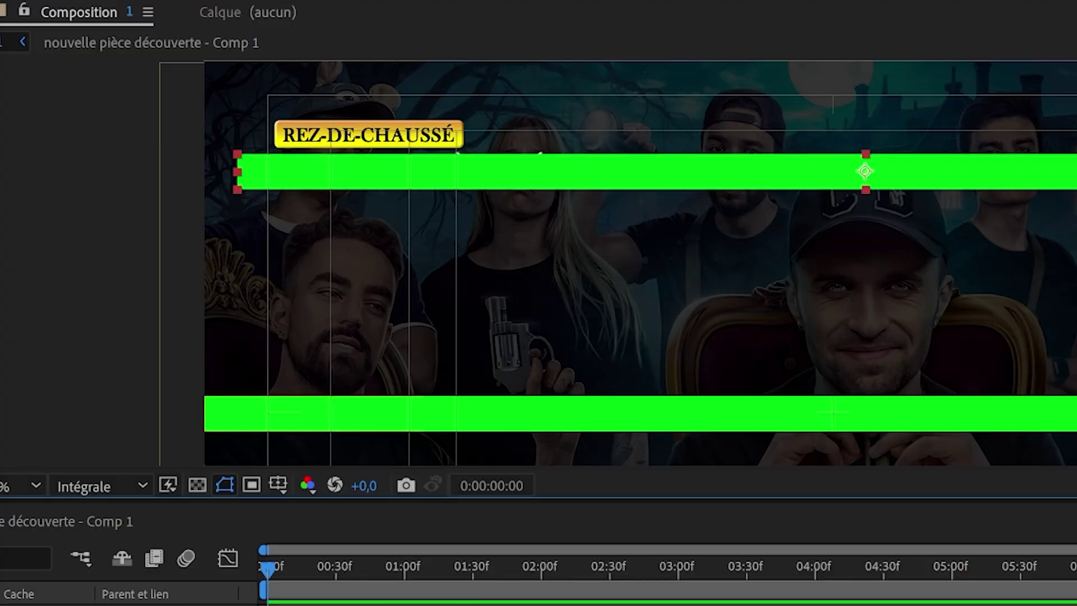
Move the haut solid up over the REZ-DE-CHAUSSÉ badge and refine its placement.
click(277, 427)
drag(277, 427, 311, 115)
scroll(310, 114, up, 2)
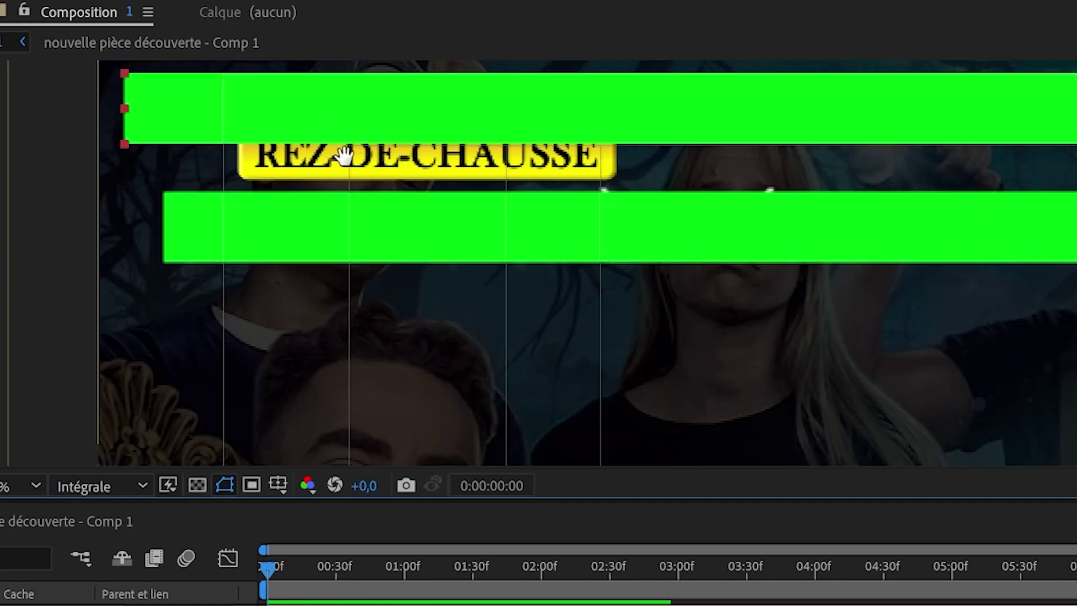
drag(344, 155, 348, 183)
drag(320, 137, 357, 177)
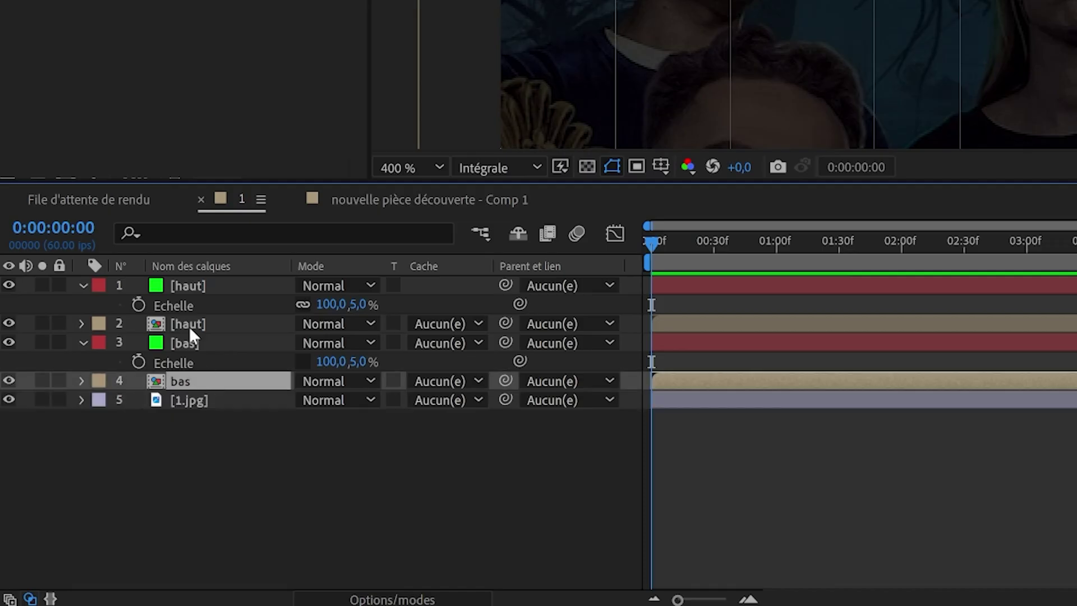
Set the track matte of the haut and bas precompositions to Alpha, using the solids above them.
ctrl+click(235, 325)
click(443, 324)
click(454, 372)
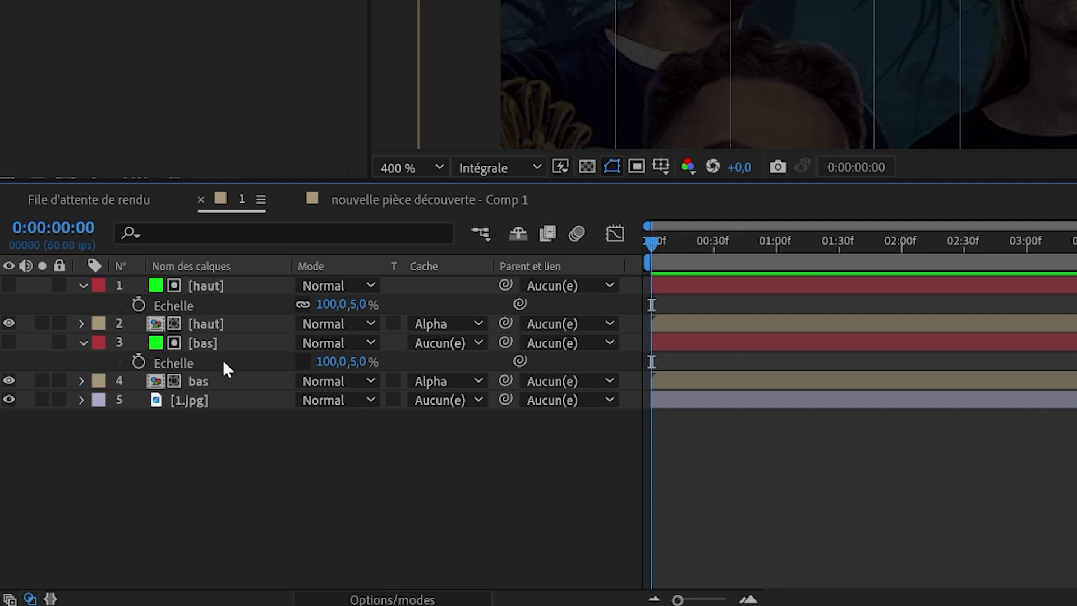
Add Position keyframes to the haut and bas precompositions at 0:00:01:46.
click(213, 381)
ctrl+click(209, 324)
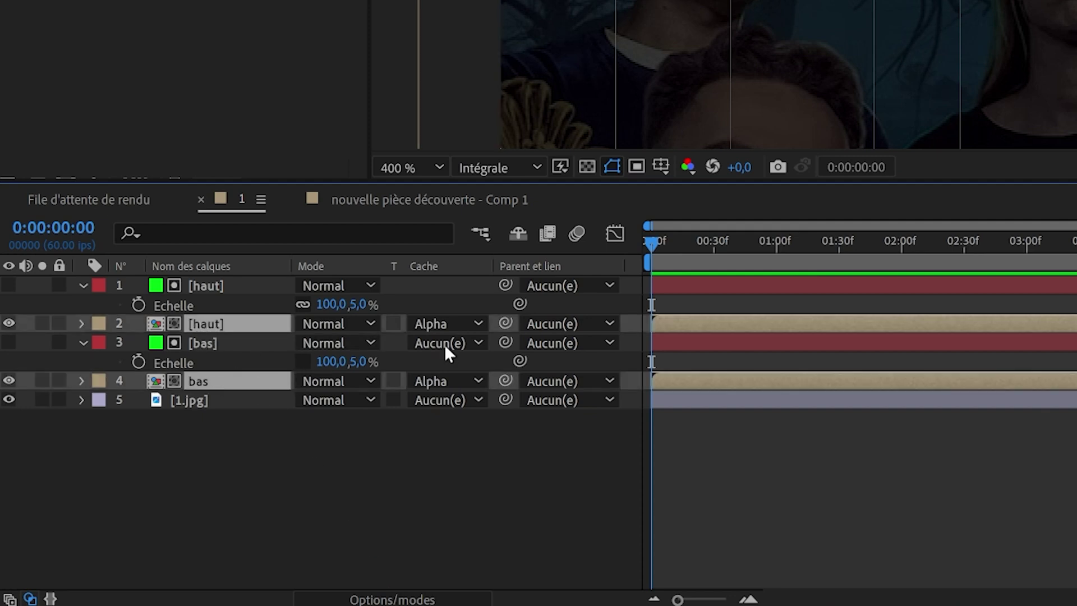
key(p)
drag(686, 251, 865, 250)
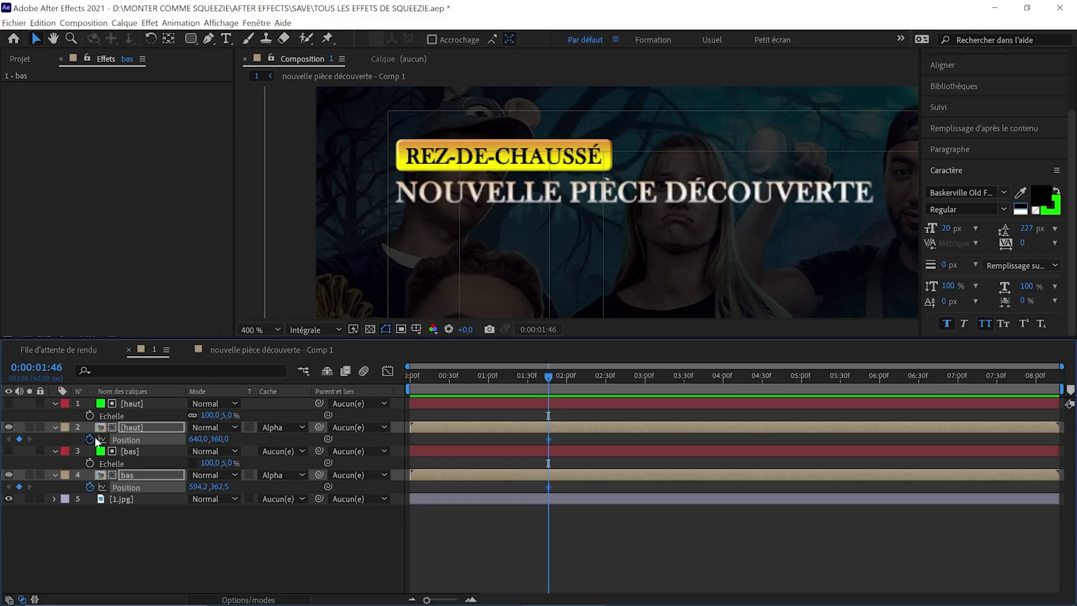
At 0:00:00:00, set the haut precomposition's vertical position to 396 and the bas one's to 340.5, then preview the reveal.
click(141, 430)
drag(216, 438, 243, 436)
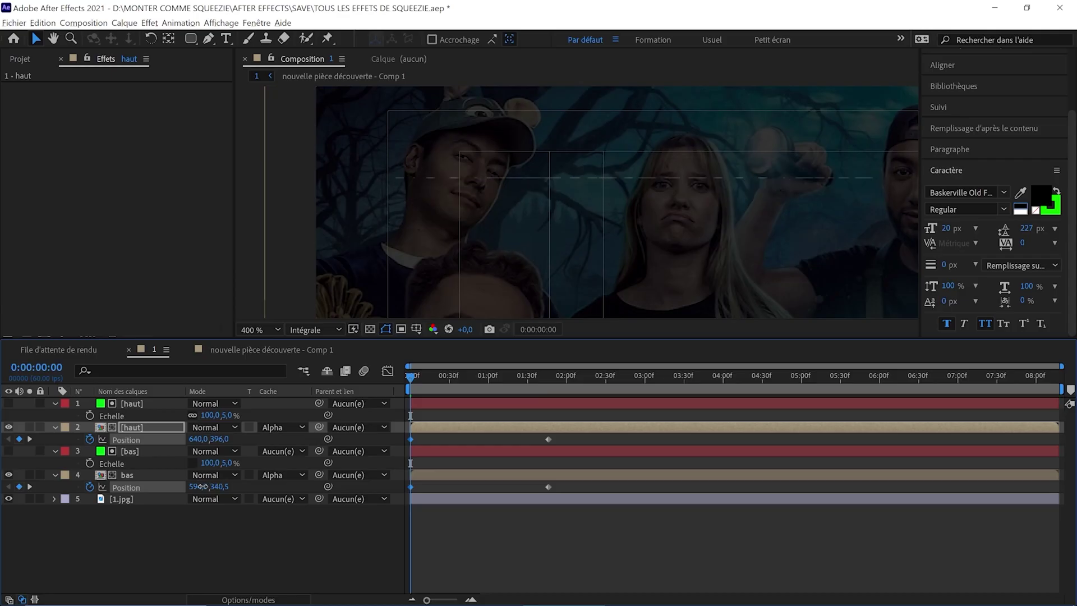
click(261, 473)
key(space)
drag(446, 384, 560, 387)
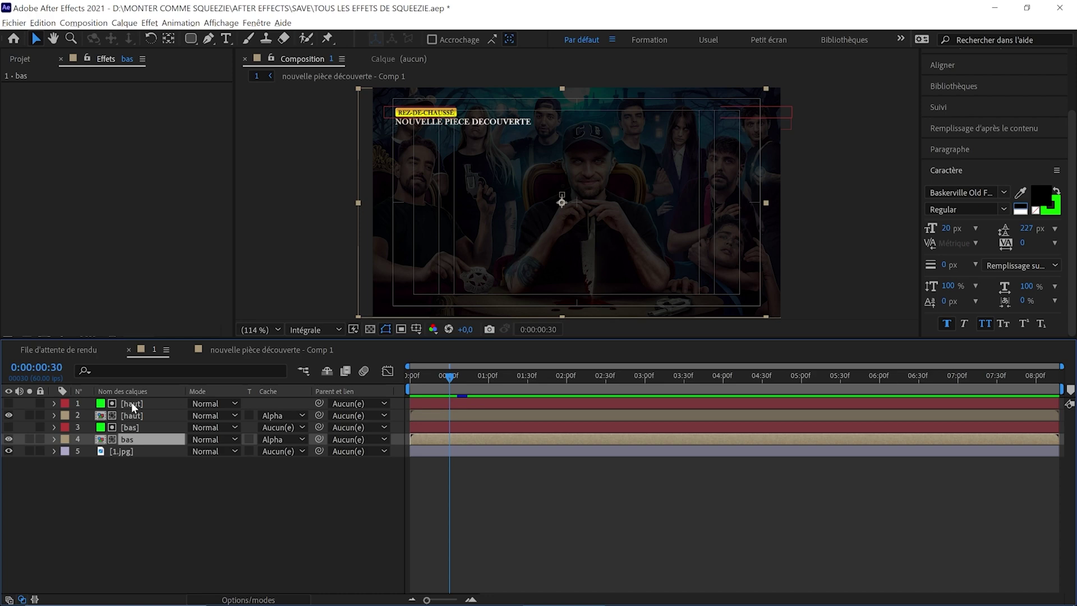
Precompose the haut and bas solids together with their two matted text precompositions.
shift+click(138, 403)
right_click(142, 404)
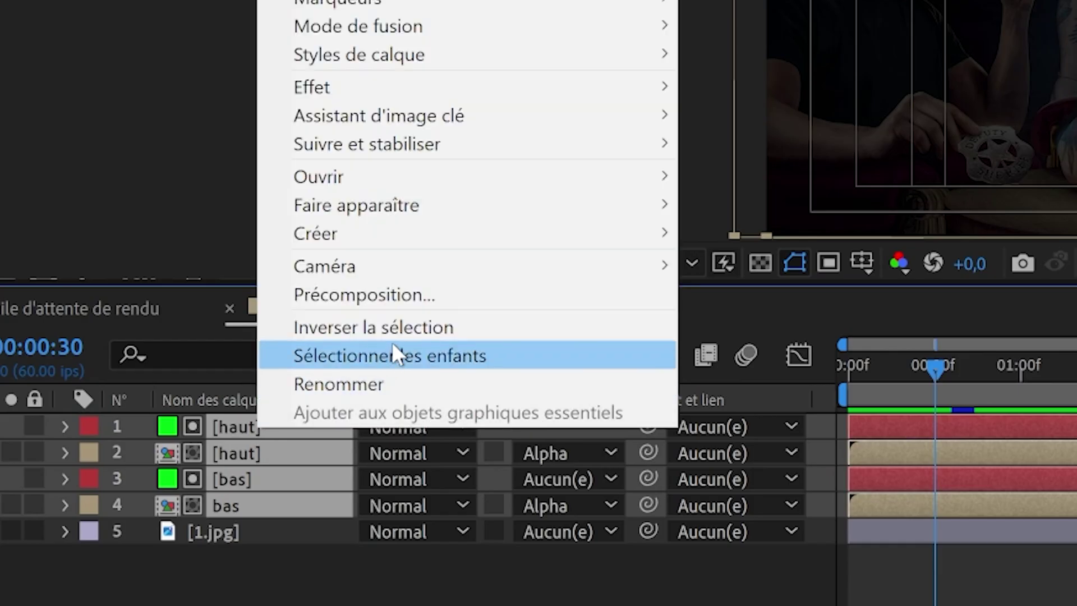
click(365, 294)
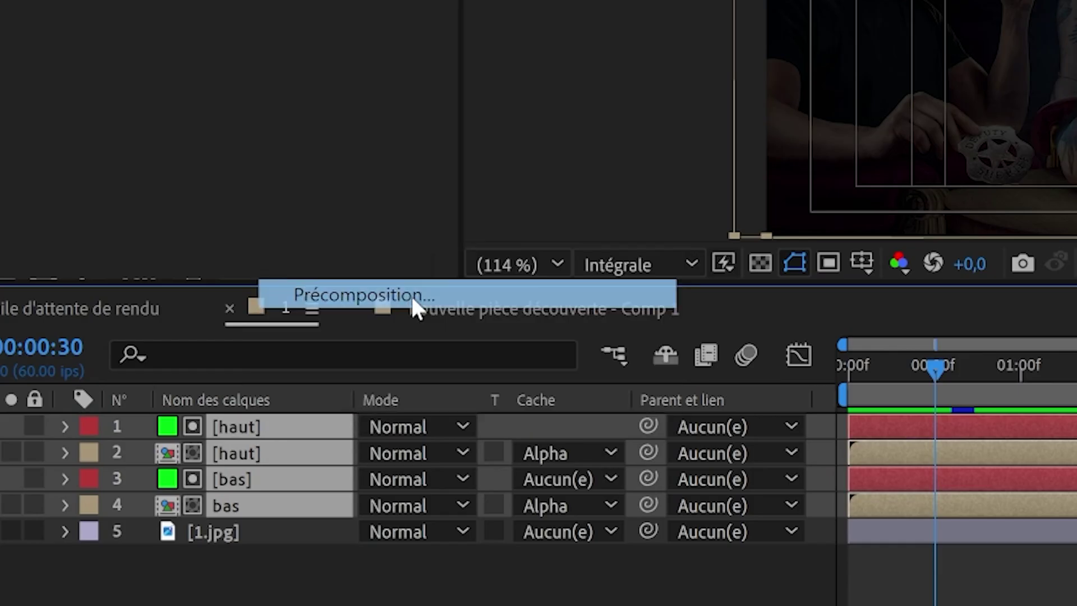
click(674, 526)
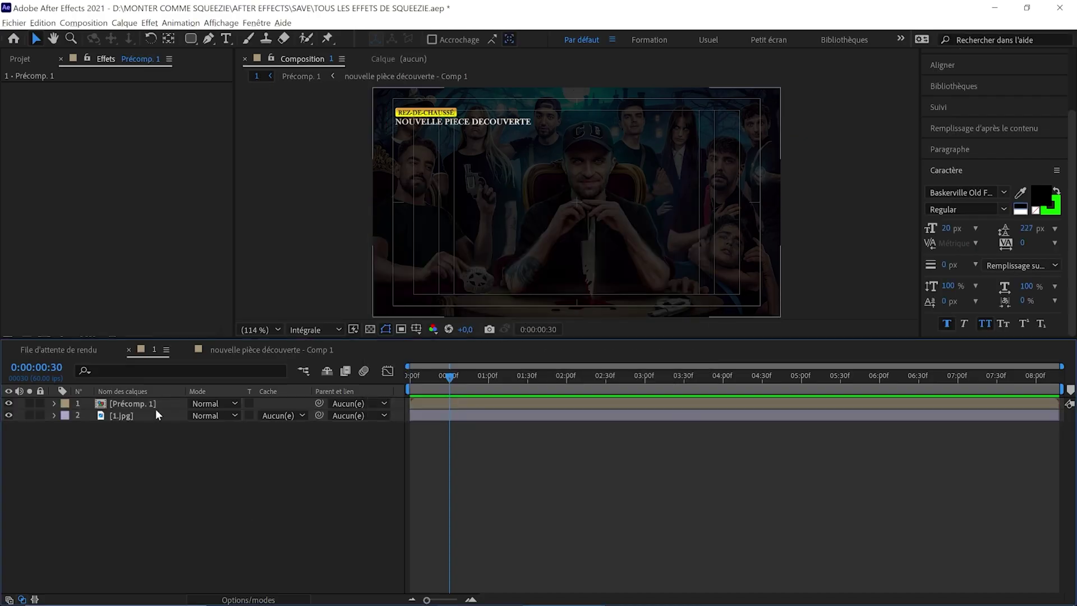
Apply the CC Light Sweep effect to the new title precomposition.
key(ctrl+space)
text(light)
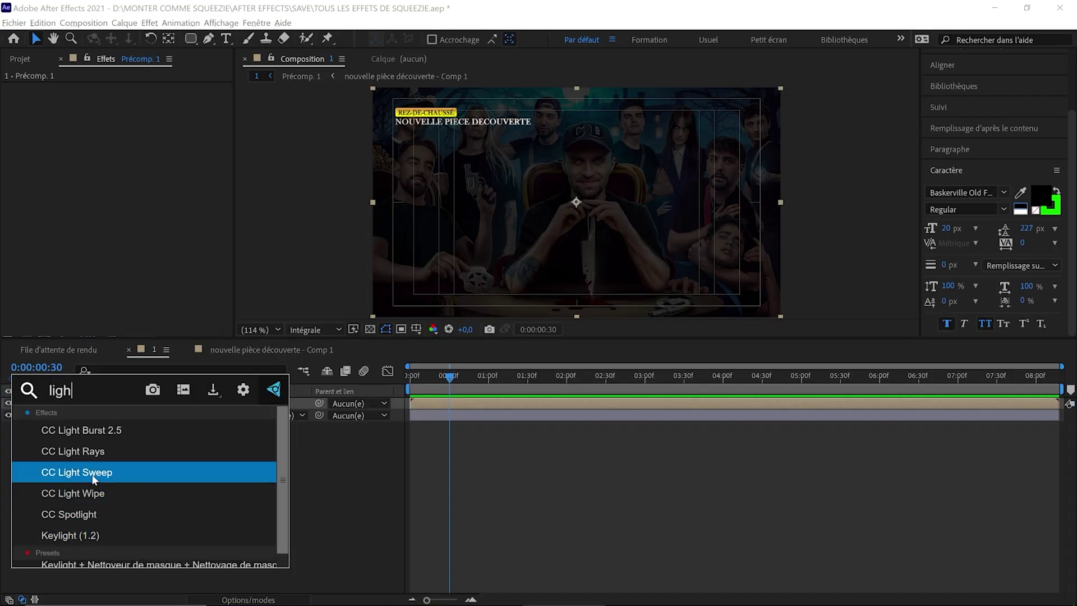
click(92, 471)
Animate the light sweep's Center from 15.5, 42 at the start to 522, 41.5 at 0:00:01:27 and preview it.
scroll(439, 134, up, 1)
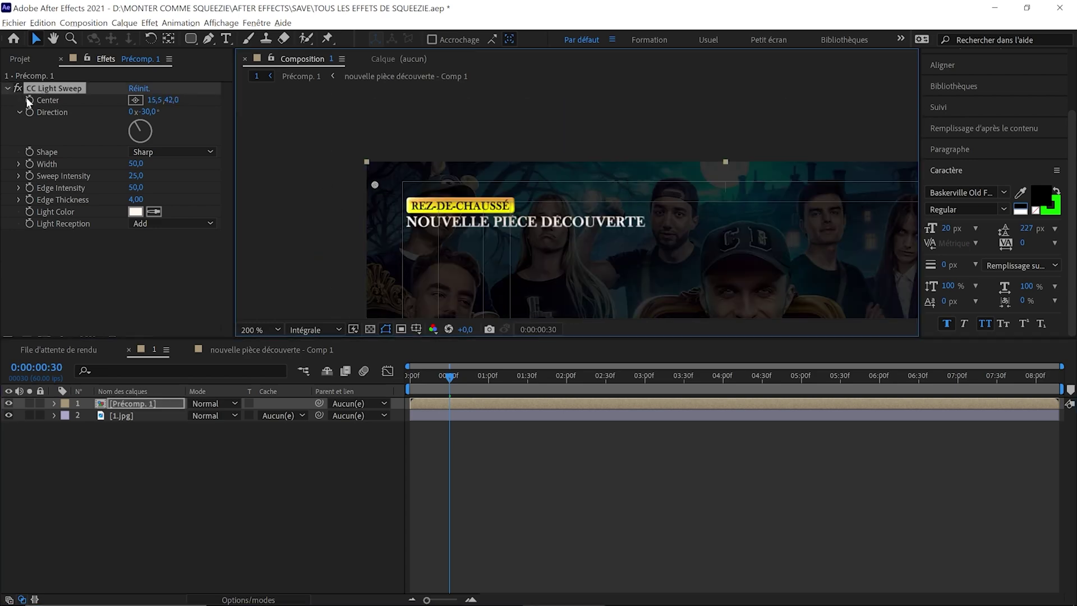
click(30, 100)
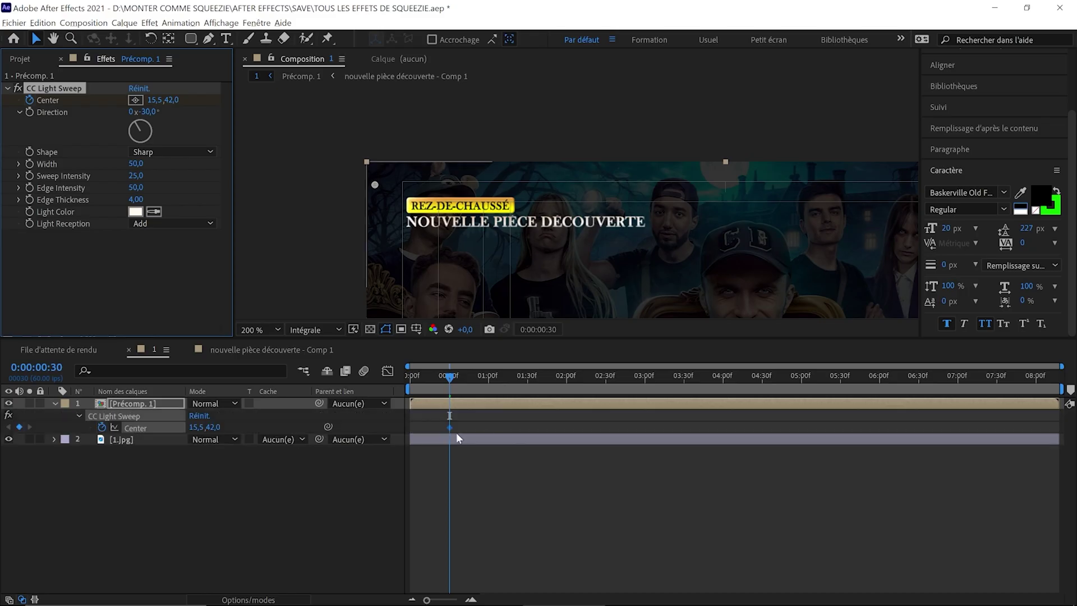
drag(441, 376, 524, 376)
drag(369, 187, 654, 187)
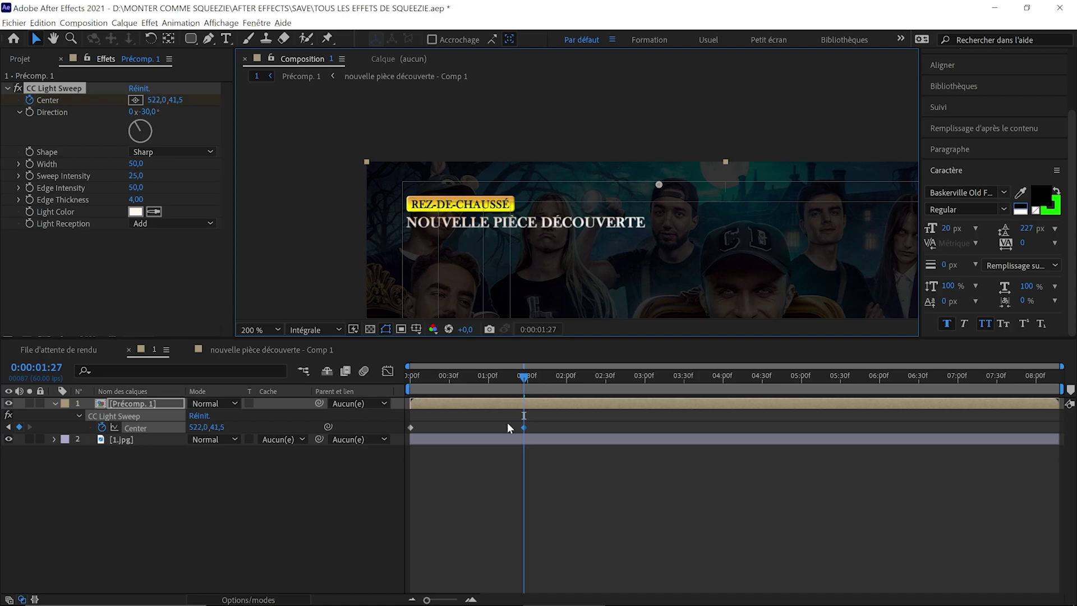
drag(517, 377, 425, 395)
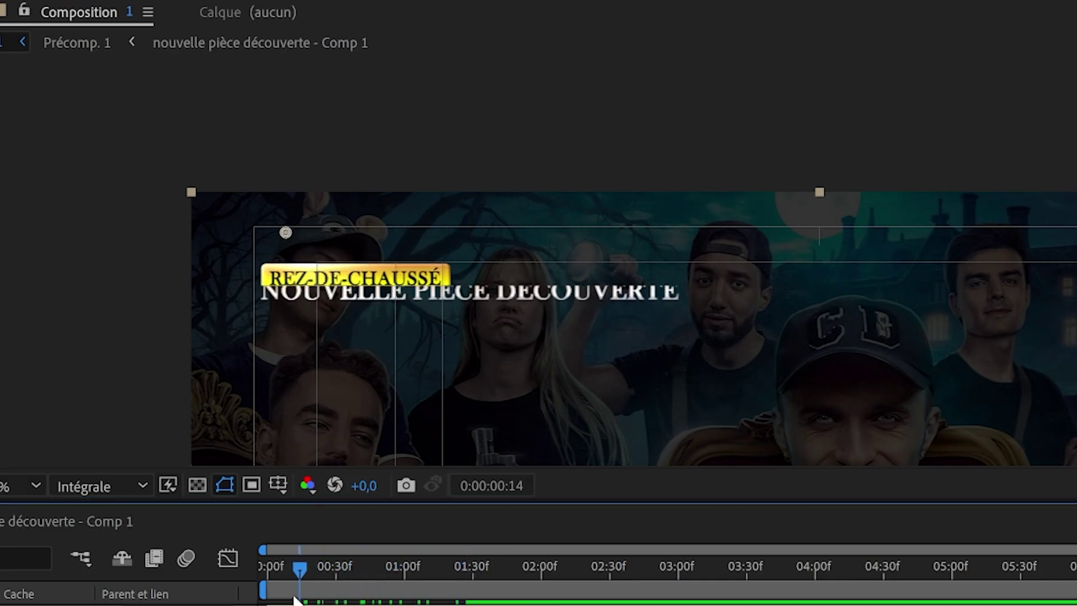
drag(295, 601, 264, 602)
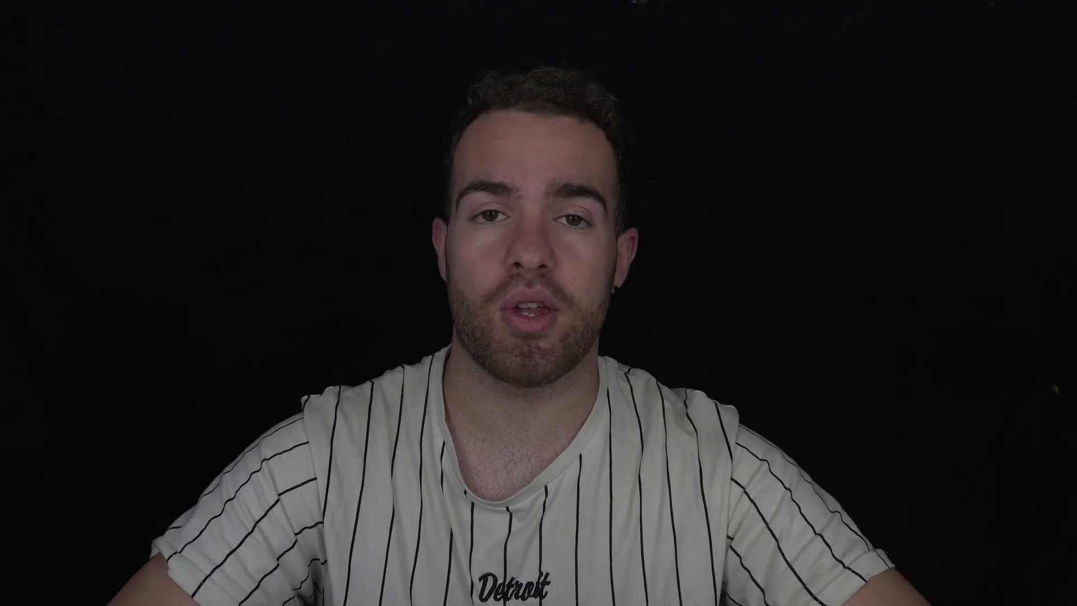
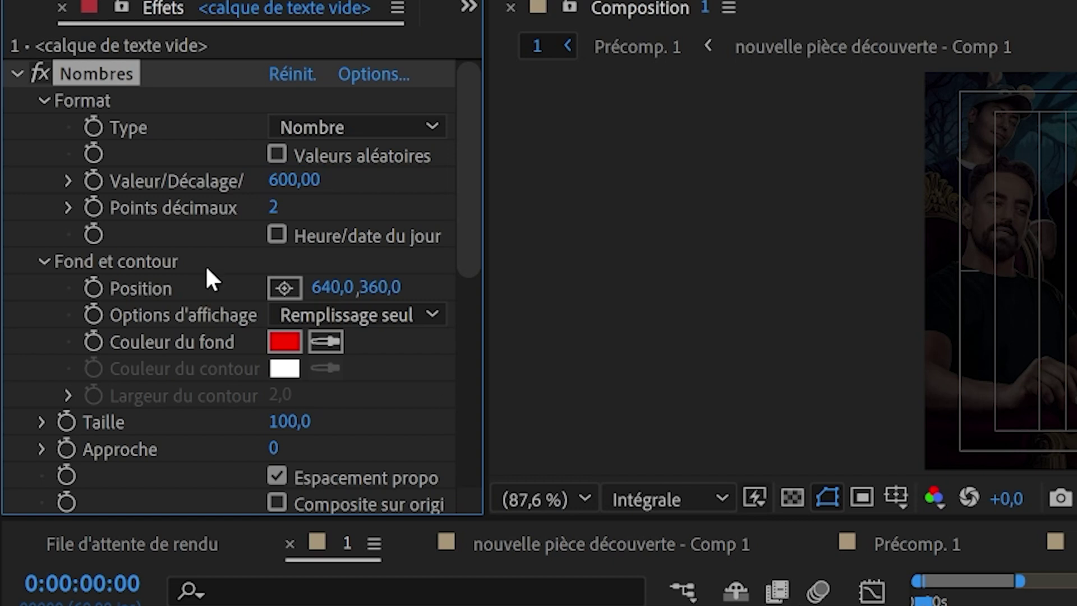
Set the Nombres effect's type to Temps, keyframe its value at 600 at 0:00:00:00, and go near the ten-minute mark.
click(289, 125)
click(393, 301)
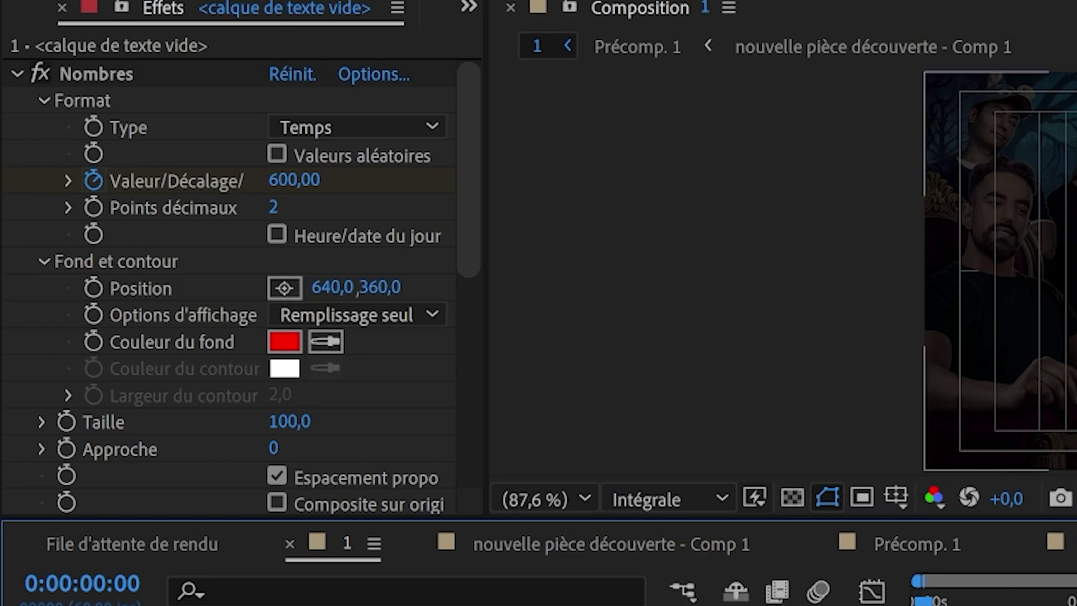
click(1076, 600)
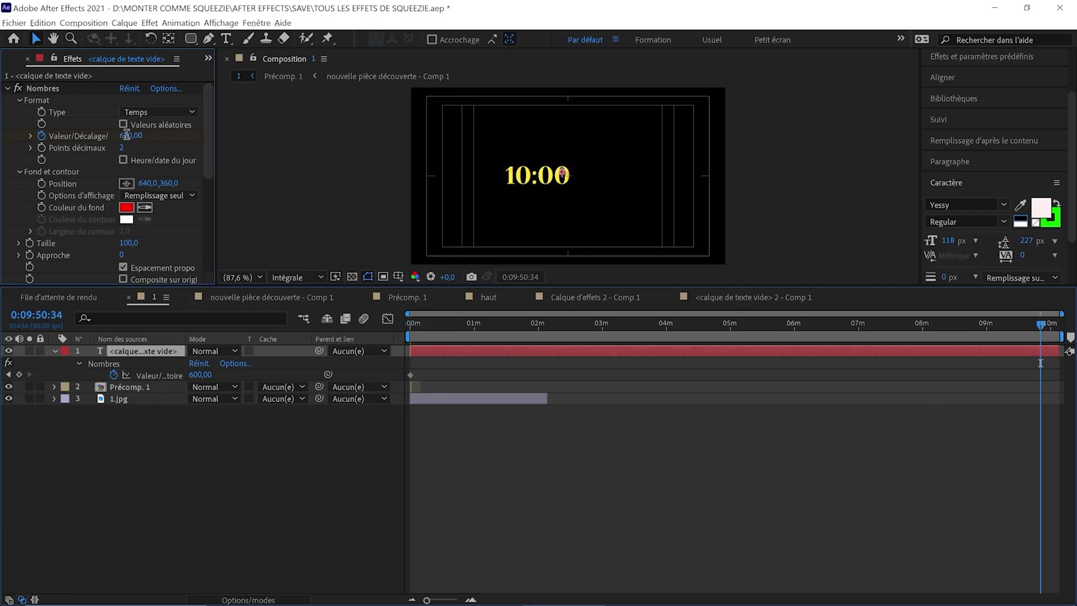
click(1052, 377)
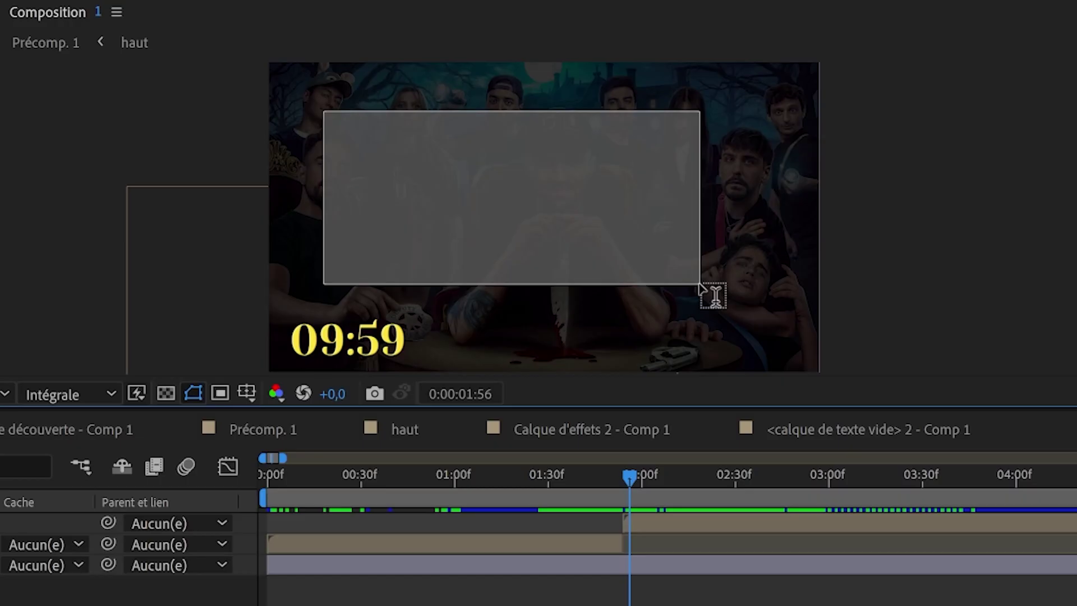
Create a text layer reading "MANCHE 4" and centre it in the frame.
drag(700, 286, 700, 285)
text(MANCHE 4)
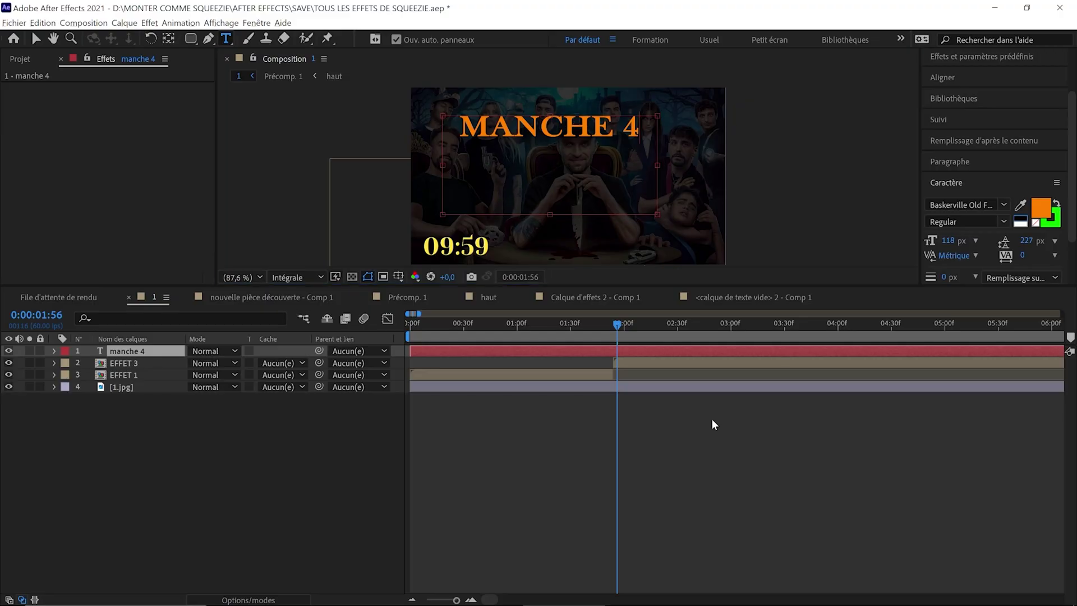
click(713, 424)
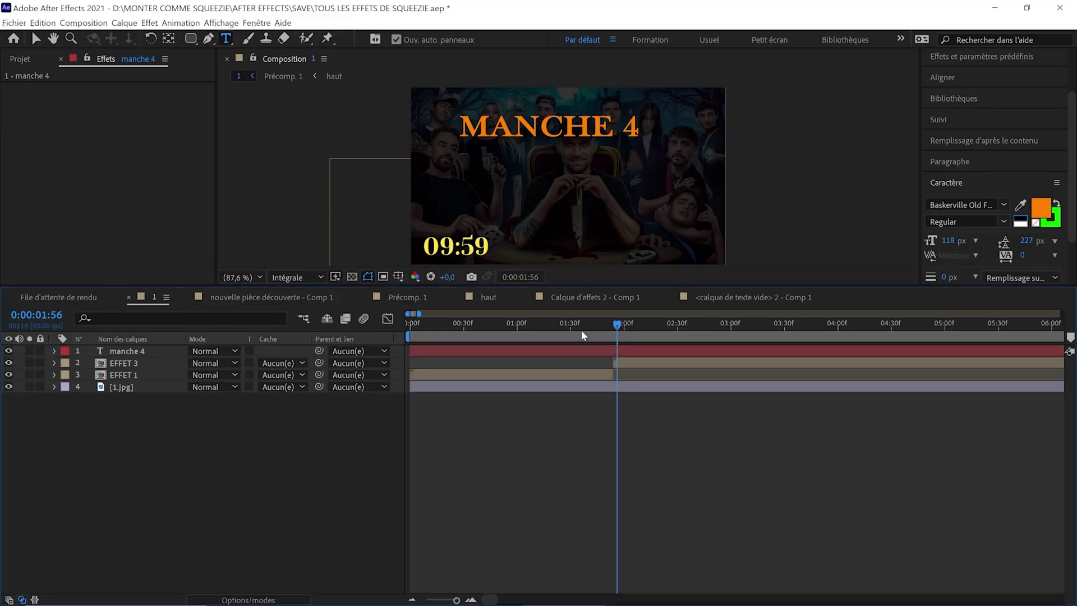
drag(559, 127, 577, 173)
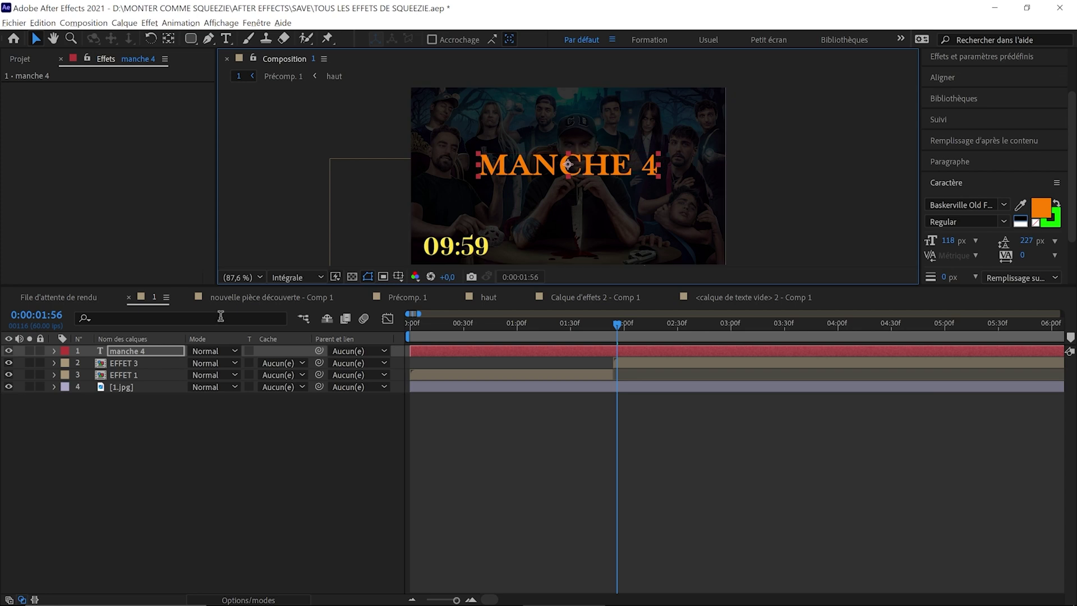
Copy the Gamme des dégradés and Biseau alpha effects from the countdown text layer onto the manche 4 layer.
click(784, 297)
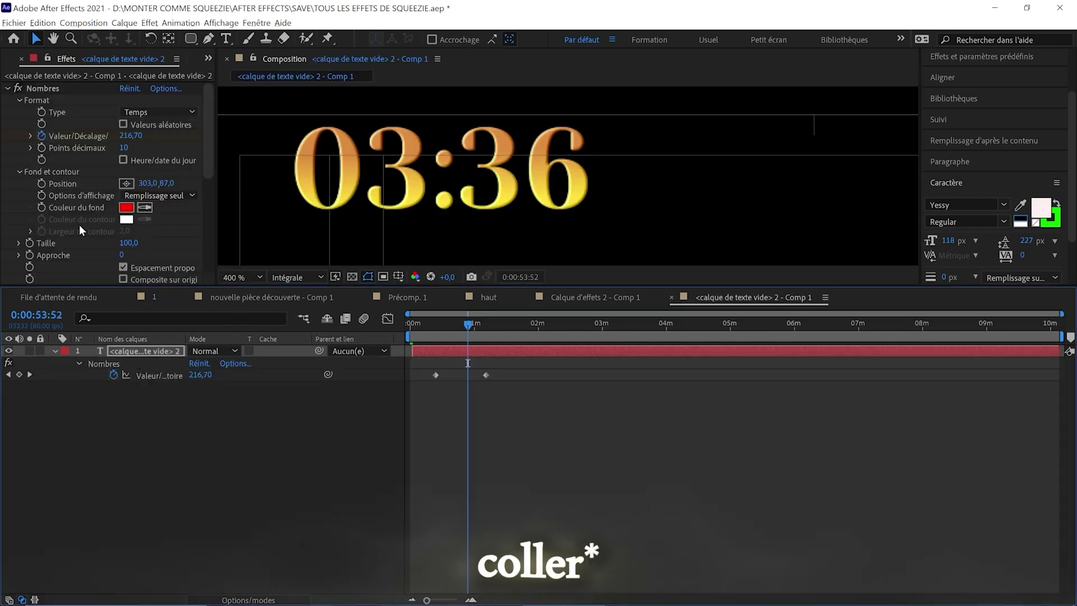
scroll(56, 216, down, 5)
click(147, 298)
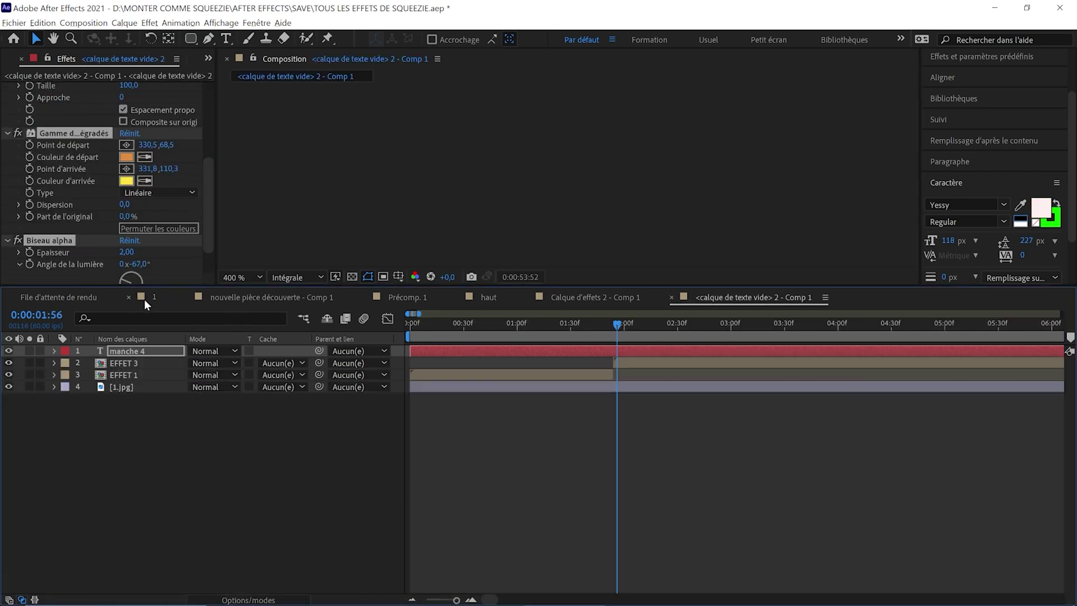
click(155, 353)
Split the manche text layer at 0:00:01:56, delete the earlier part and reveal the remaining layer's modified properties.
key(ctrl+shift+d)
click(608, 363)
key(Delete)
key(u)
key(u)
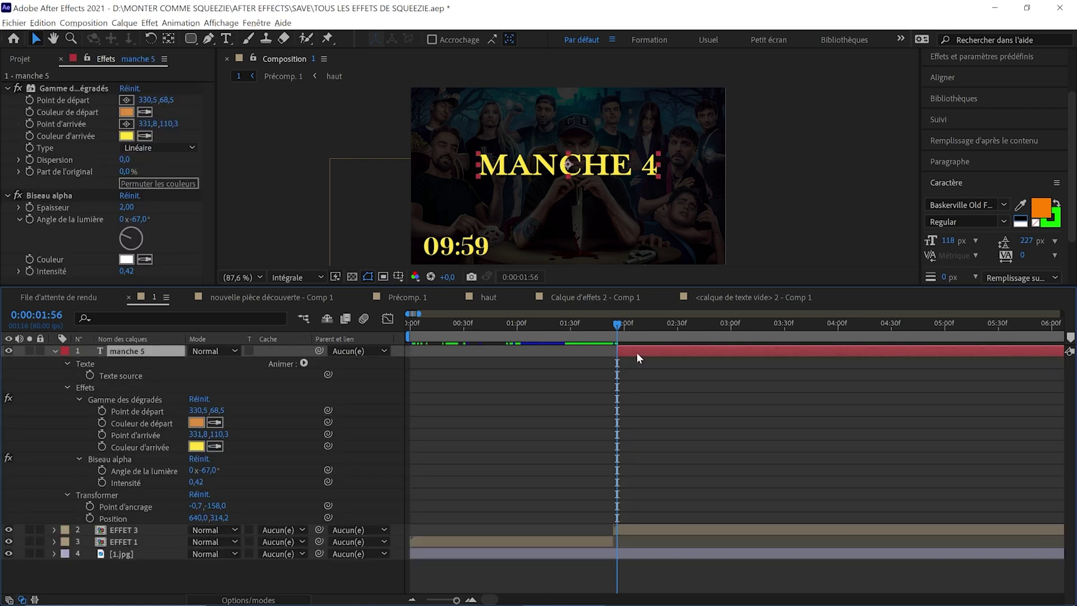
Start colour keyframes on the manche title's gradient at 0:00:01:56 and set the start colour to pure red at 0:00:02:25.
click(29, 135)
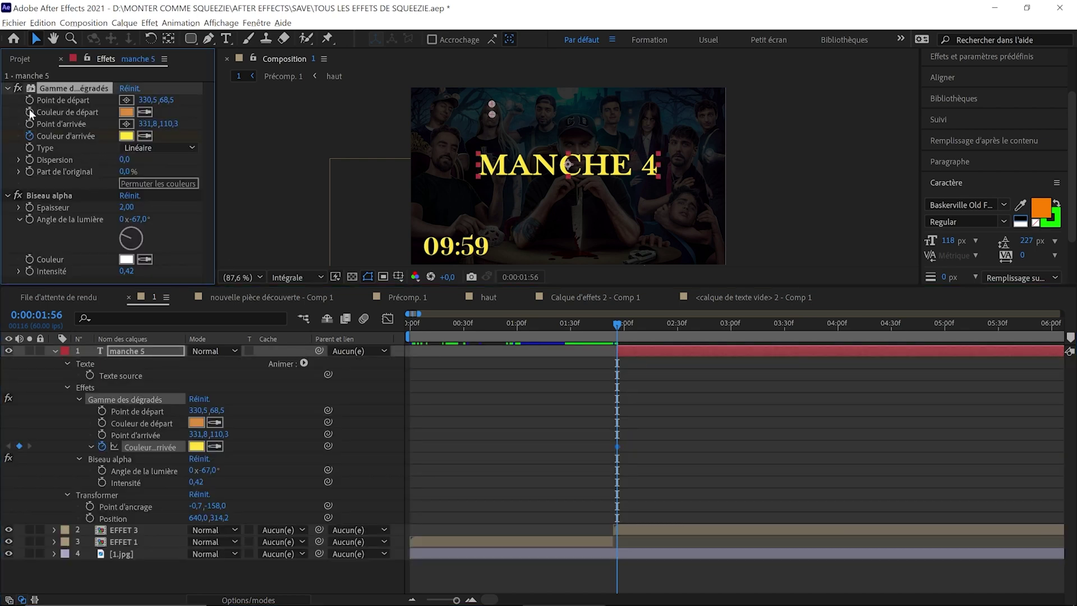
click(667, 325)
key(equal)
click(128, 112)
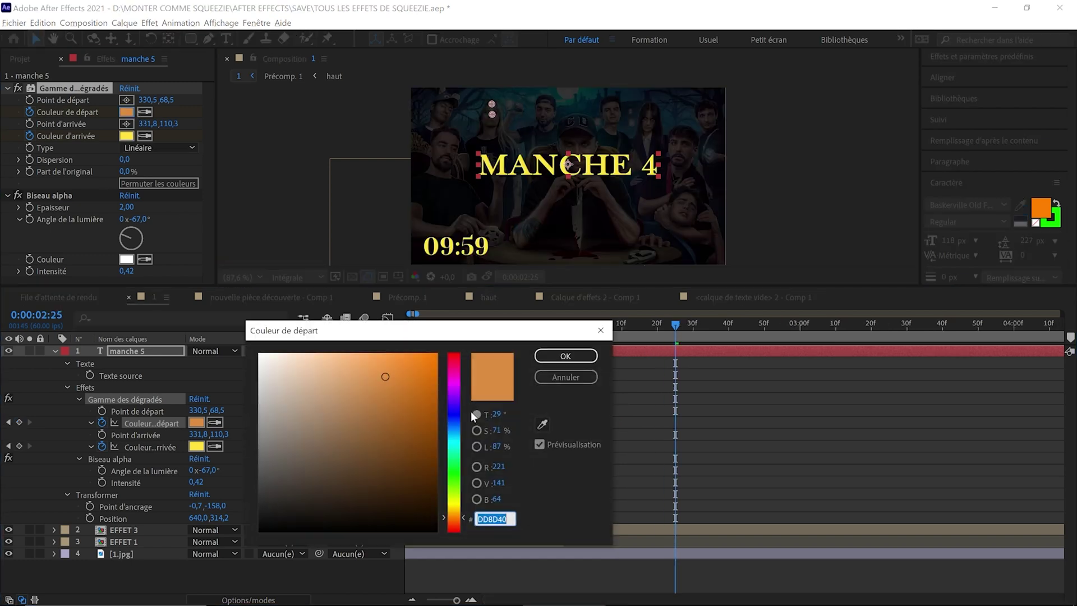
click(456, 359)
click(544, 361)
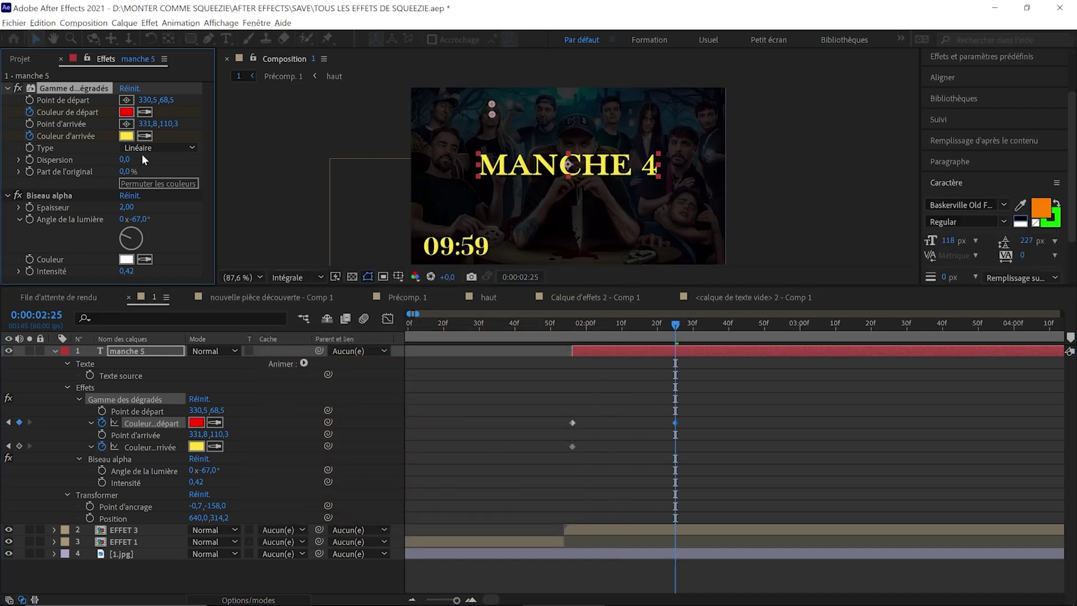
Set the gradient's end colour to dark red A00000 at 0:00:02:25.
click(126, 136)
click(453, 355)
click(425, 385)
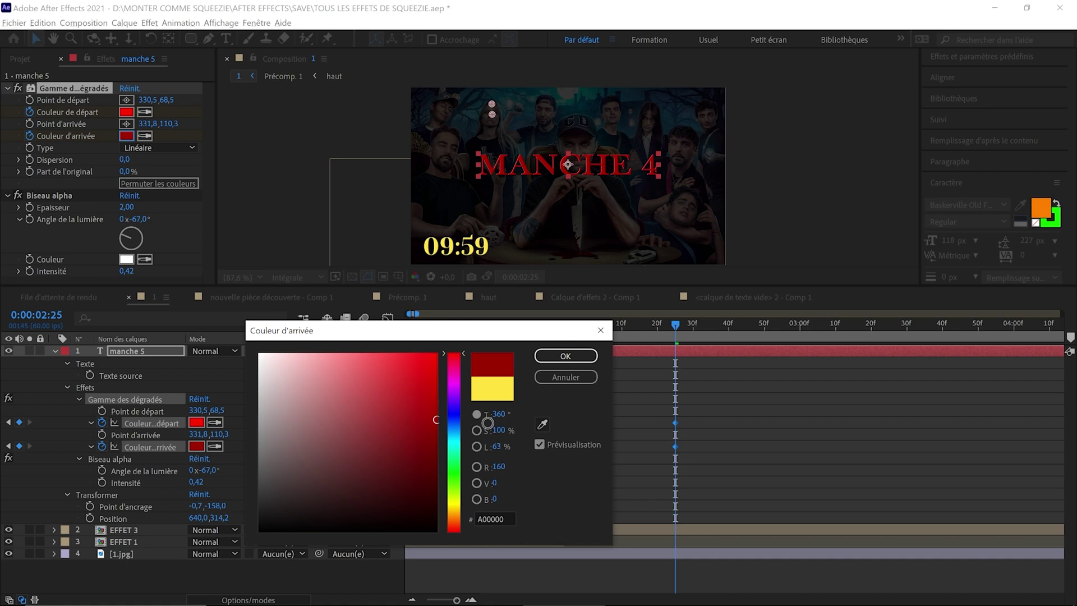
click(572, 355)
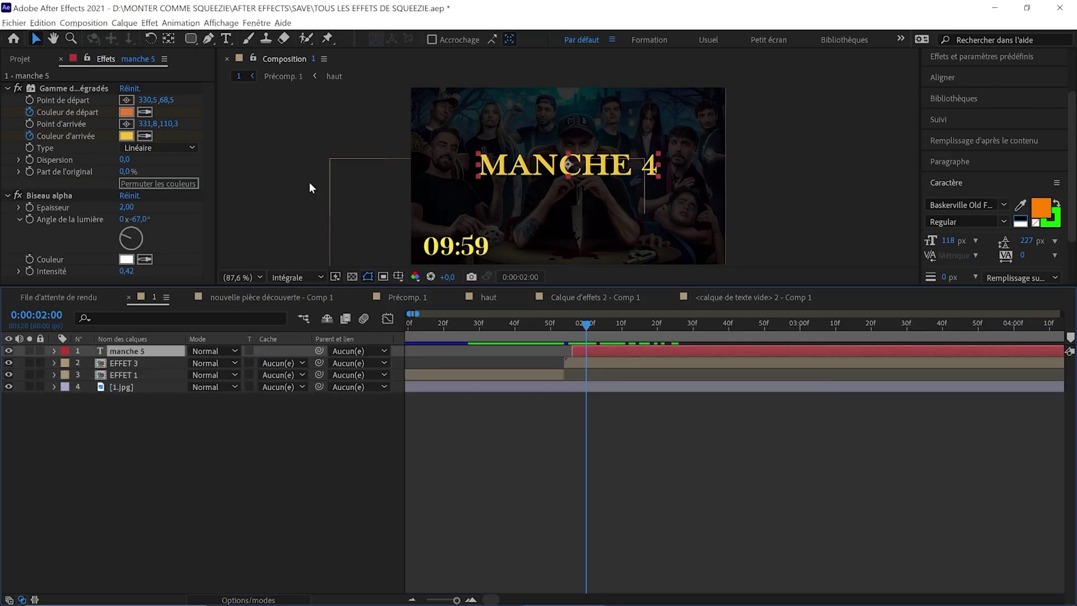
Apply Animation Composer's Overshoot Scale From Anchor Point preset to the manche title and check its entrance.
click(256, 23)
click(315, 134)
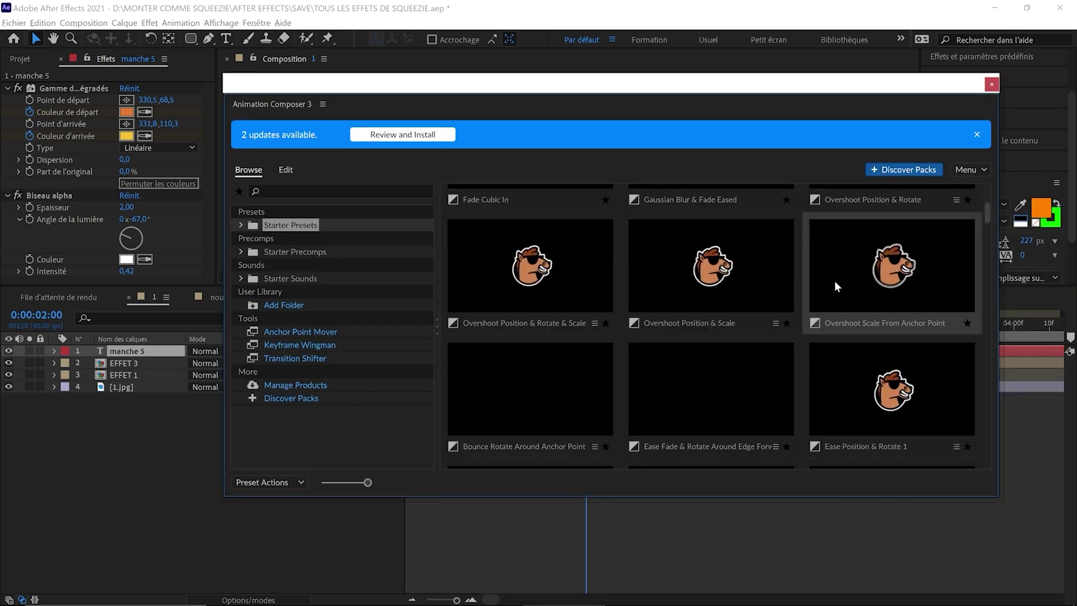
double_click(835, 281)
click(990, 85)
click(572, 328)
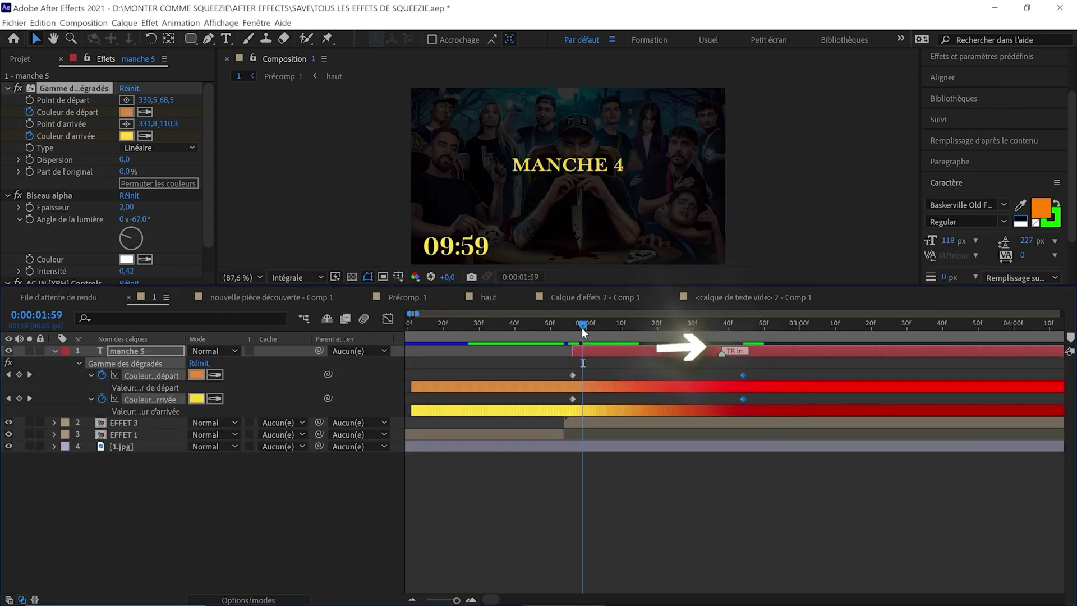
drag(583, 331, 584, 343)
Add CC Light Sweep to the manche title and place its centre at about 552, 310 on the lettering.
click(592, 348)
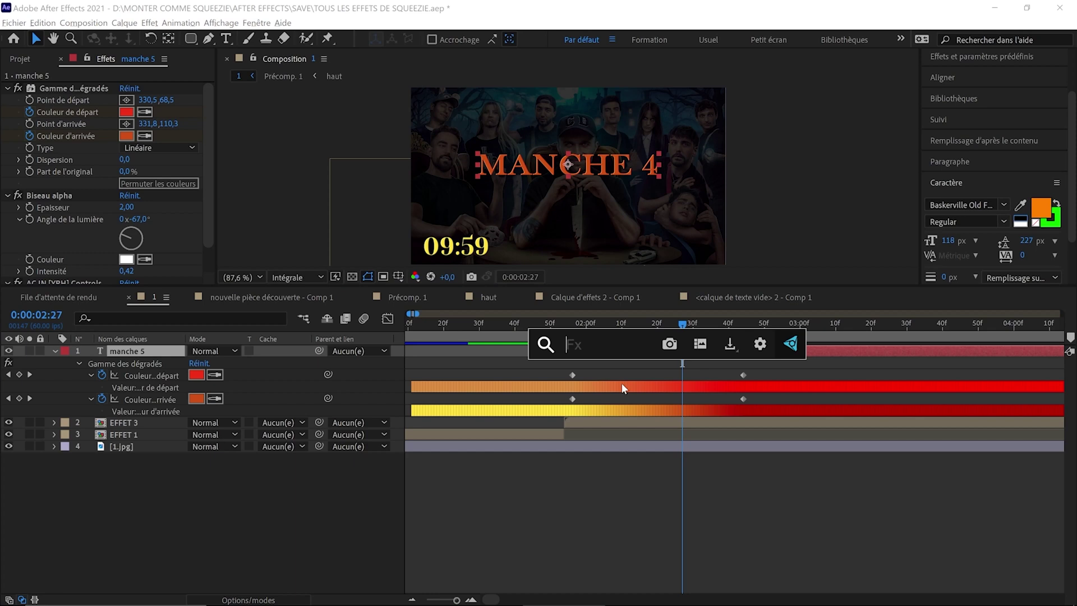
text(ligh)
key(Down)
key(Down)
key(Return)
scroll(63, 188, down, 4)
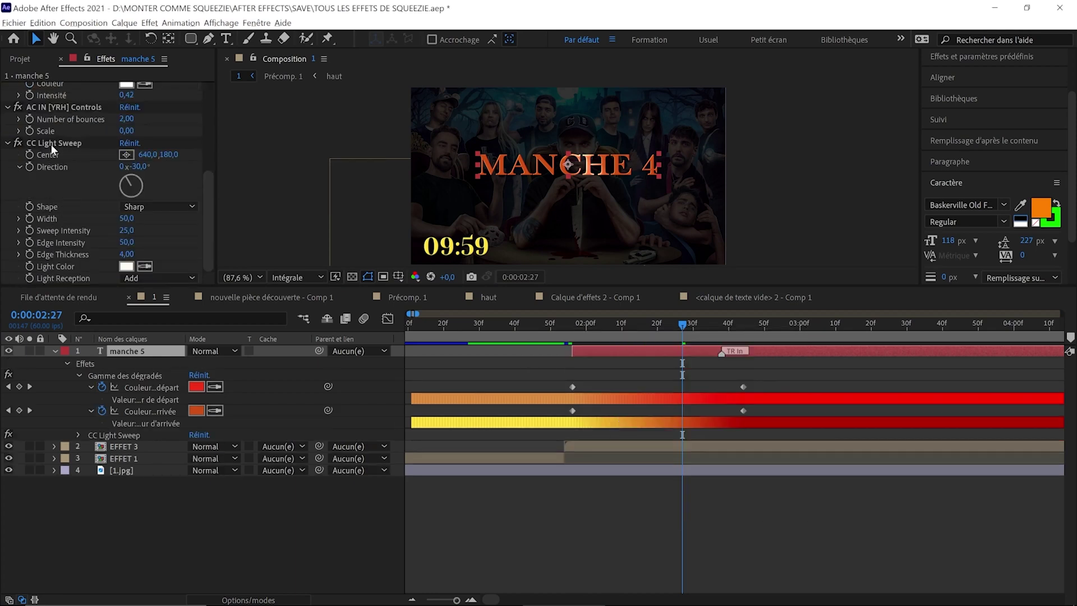
click(52, 144)
drag(491, 167, 539, 156)
Keyframe the light sweep's Center at 0:00:02:15 and move it to about 1058, 326 past the title's end at 0:00:02:37.
click(639, 325)
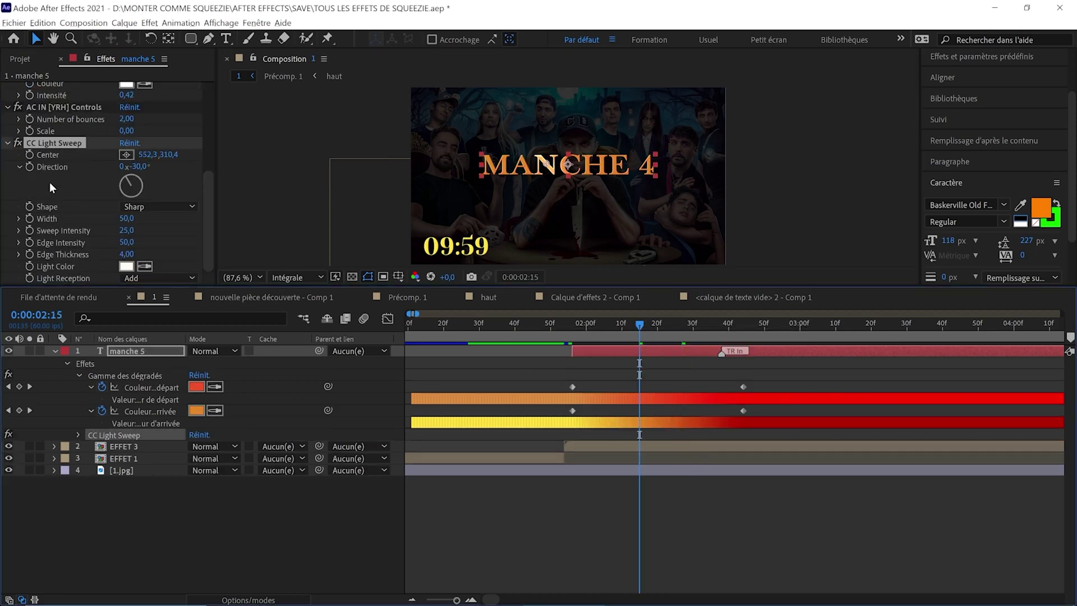
click(718, 325)
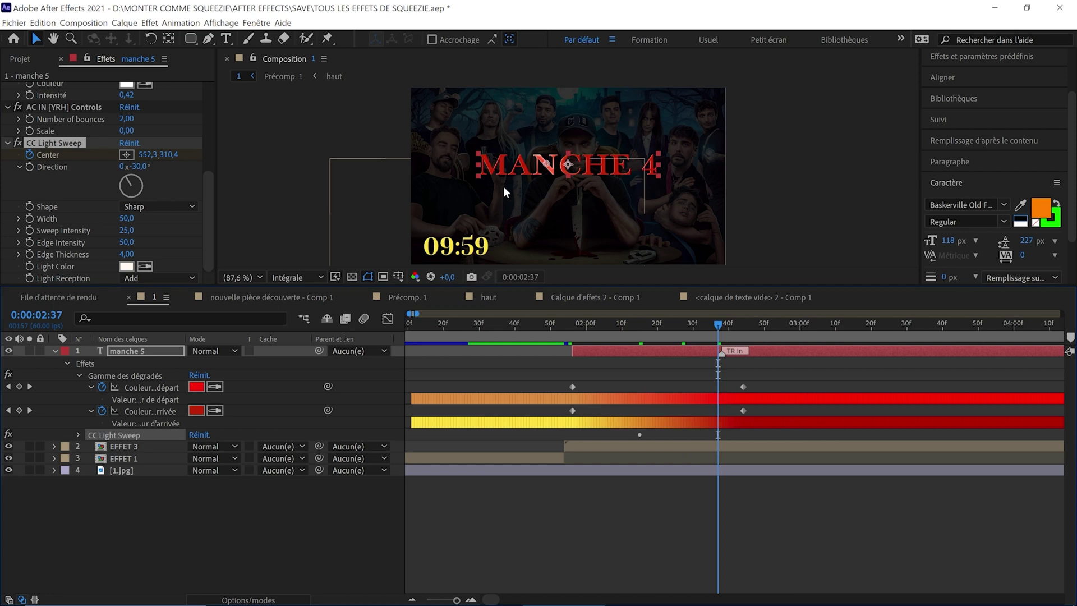
click(126, 154)
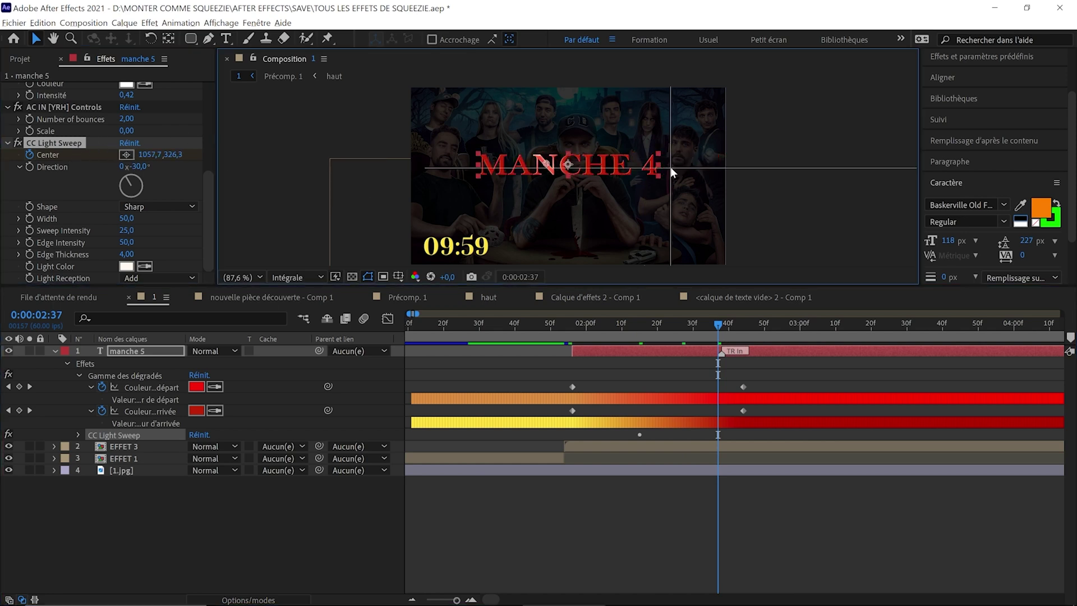
drag(679, 328, 633, 330)
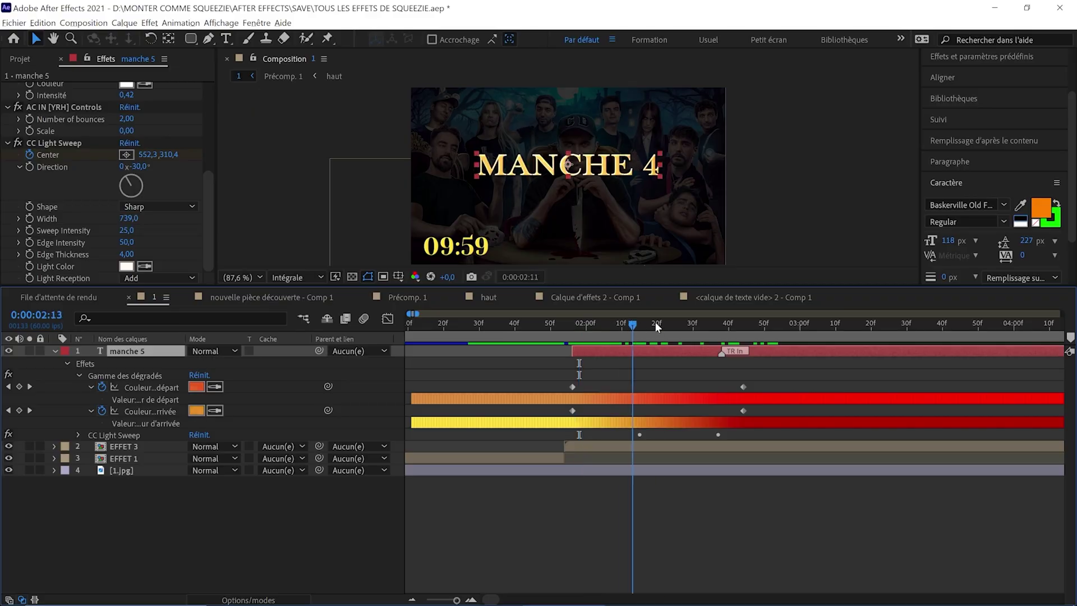
Add a Lueur diffuse effect to the title with radius 14 and intensity 6,7, and duplicate it into three glows.
key(ctrl+space)
text(lueu)
click(634, 377)
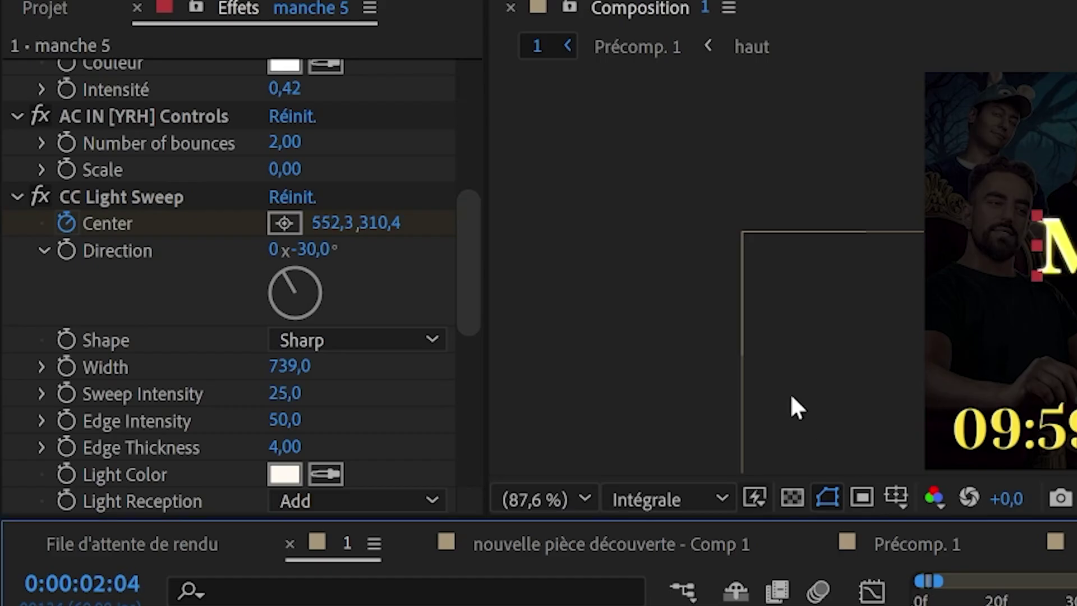
drag(469, 306, 458, 519)
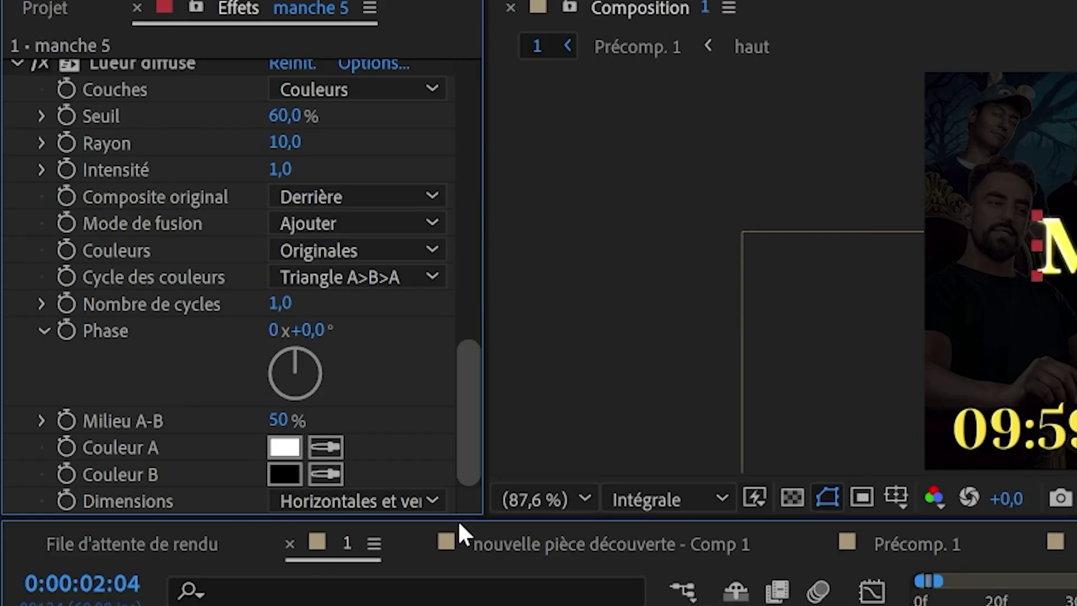
scroll(19, 266, up, 2)
drag(282, 312, 354, 312)
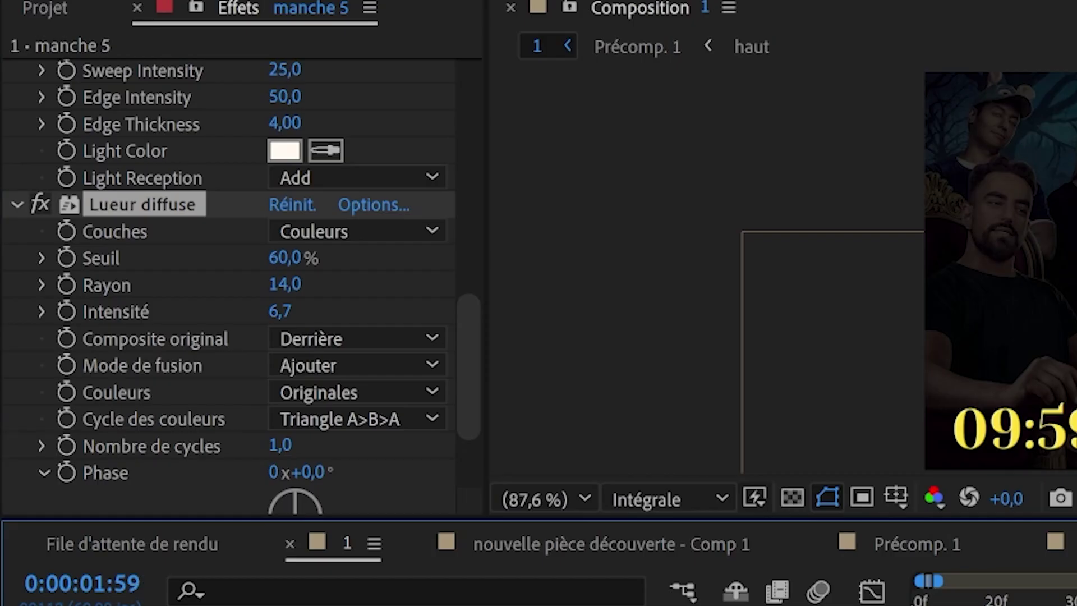
key(ctrl+d)
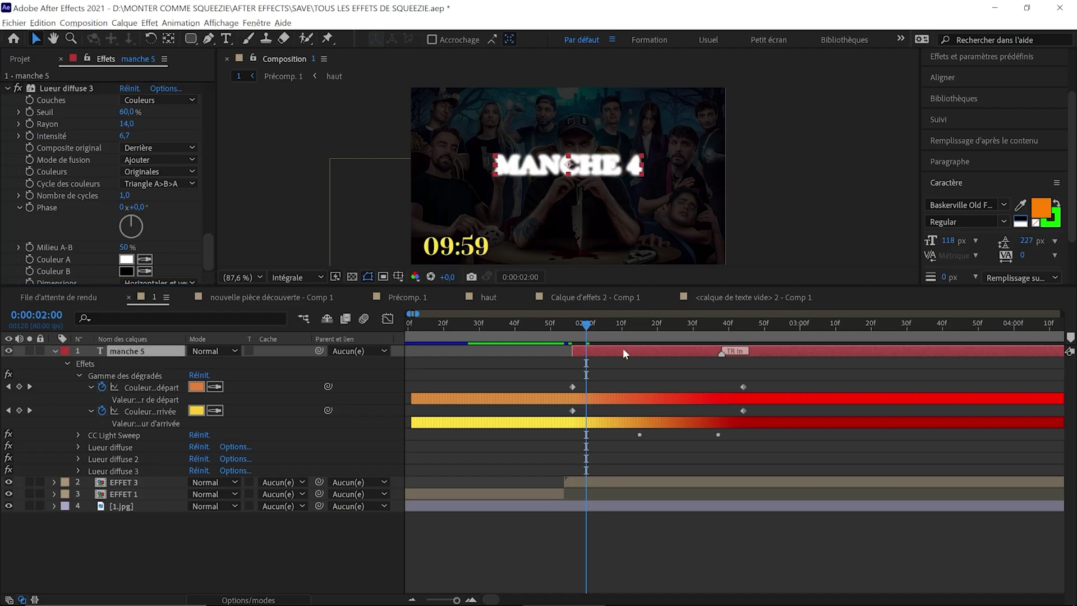
Reveal the title's modified properties and start Intensité keyframes on all three Lueur diffuse effects at 0:00:02:00.
click(622, 349)
key(u)
key(u)
scroll(147, 459, down, 5)
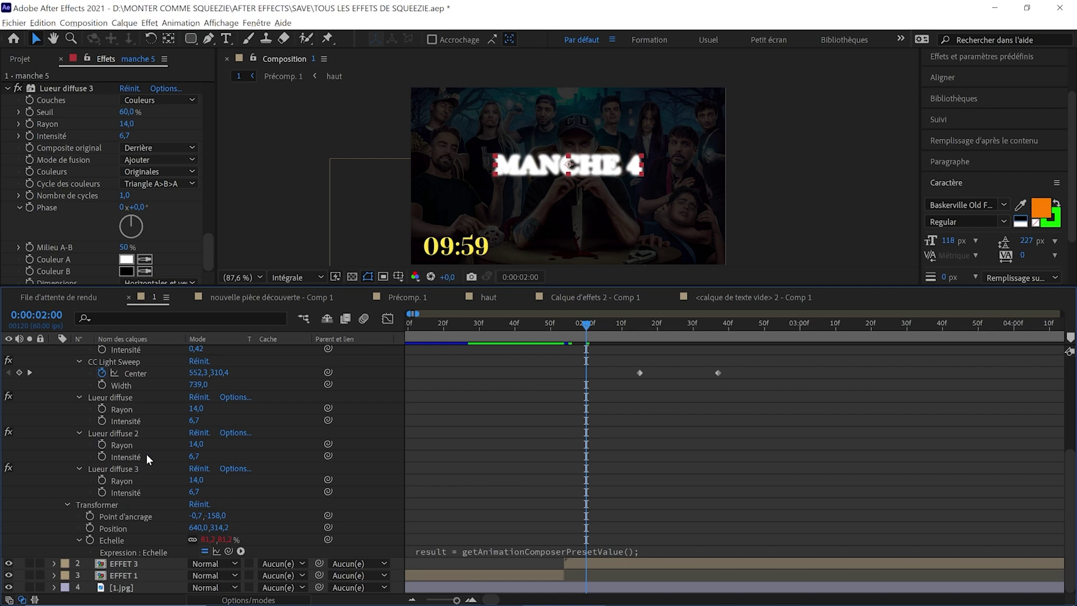
click(101, 422)
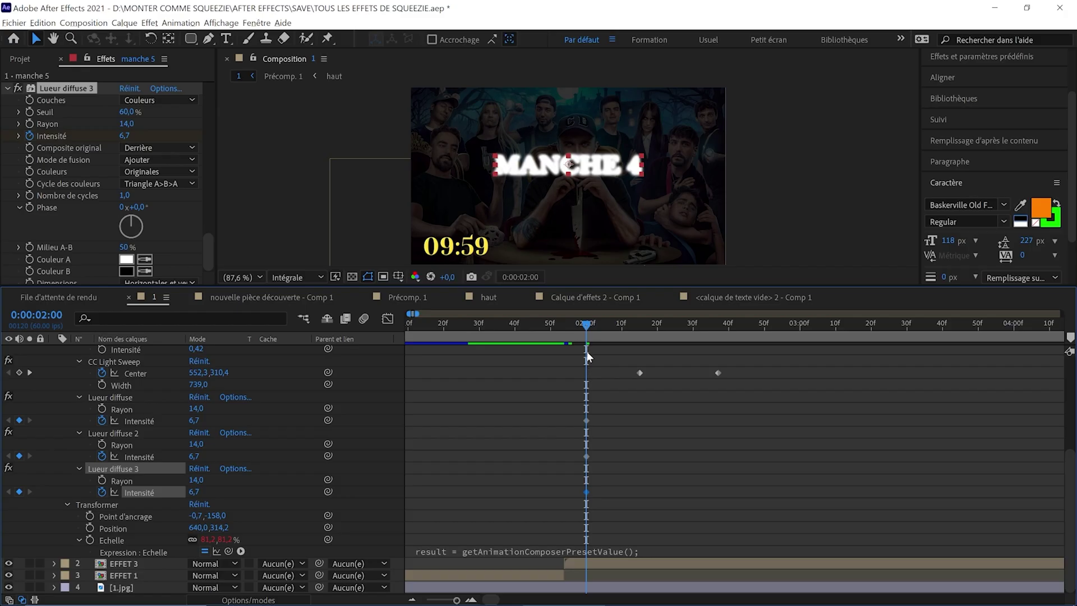
Set the intensity of all three glows to 0 at 0:00:02:06 and preview the fade.
drag(594, 479, 613, 475)
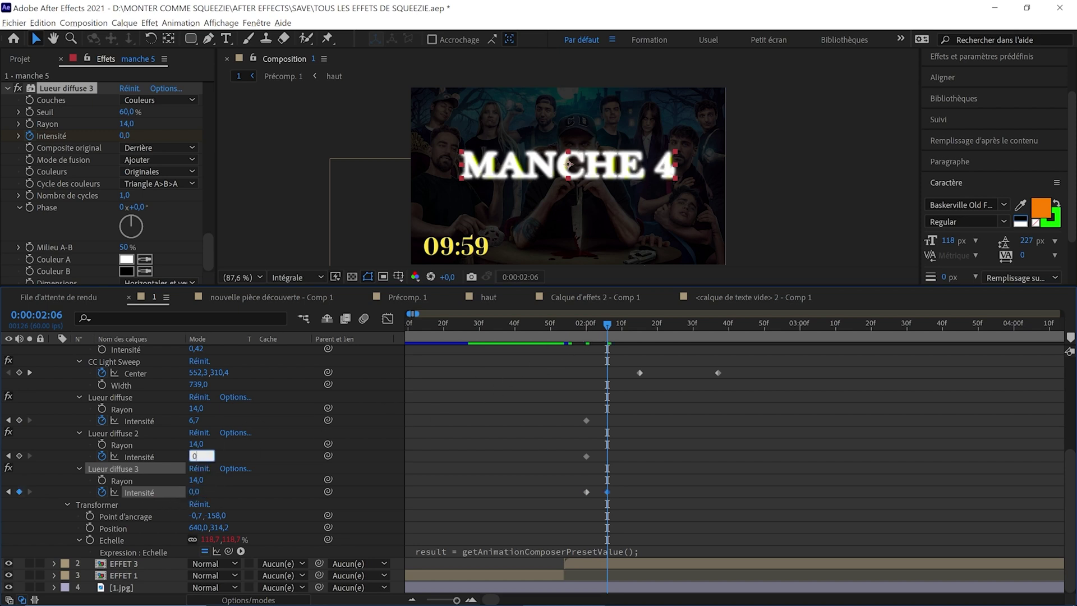
key(Return)
key(Return)
drag(588, 327, 613, 331)
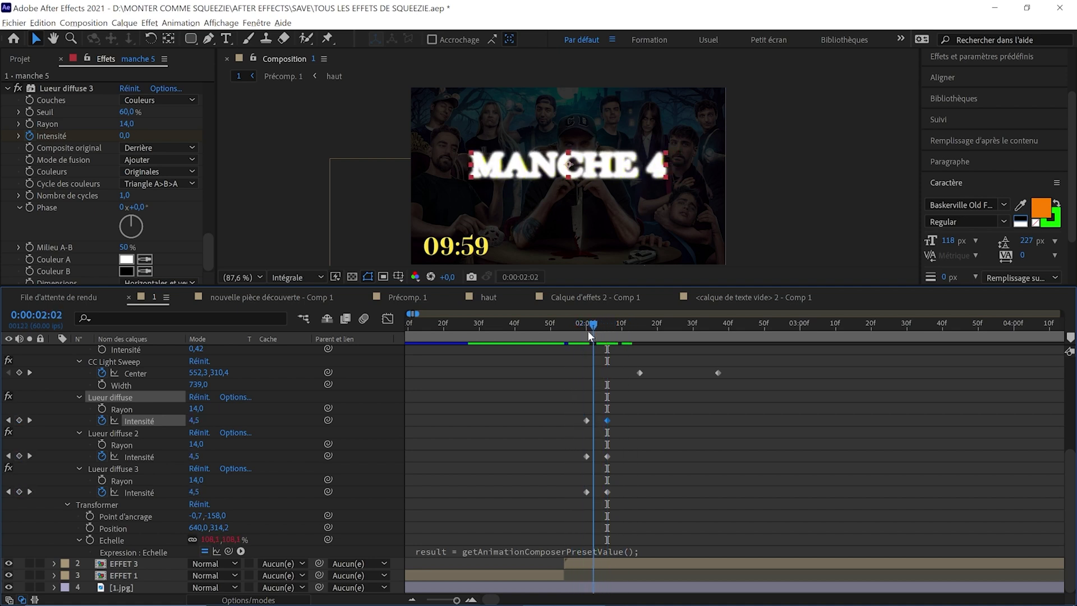
key(space)
Delay the three zero-intensity glow keyframes to near the light sweep's first Center keyframe and preview the title.
drag(620, 408, 599, 515)
drag(607, 420, 643, 420)
click(634, 398)
click(584, 325)
key(space)
key(space)
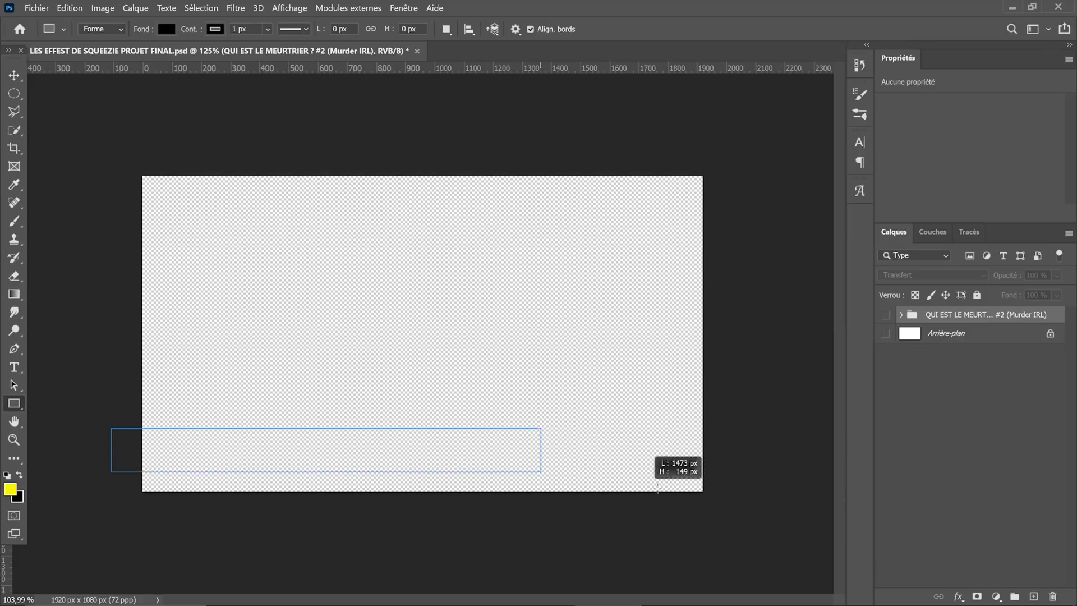
Switch to Photoshop and draw a 1901 × 106 px banner across the lower part of the canvas, filled with dark red.
drag(659, 465, 660, 472)
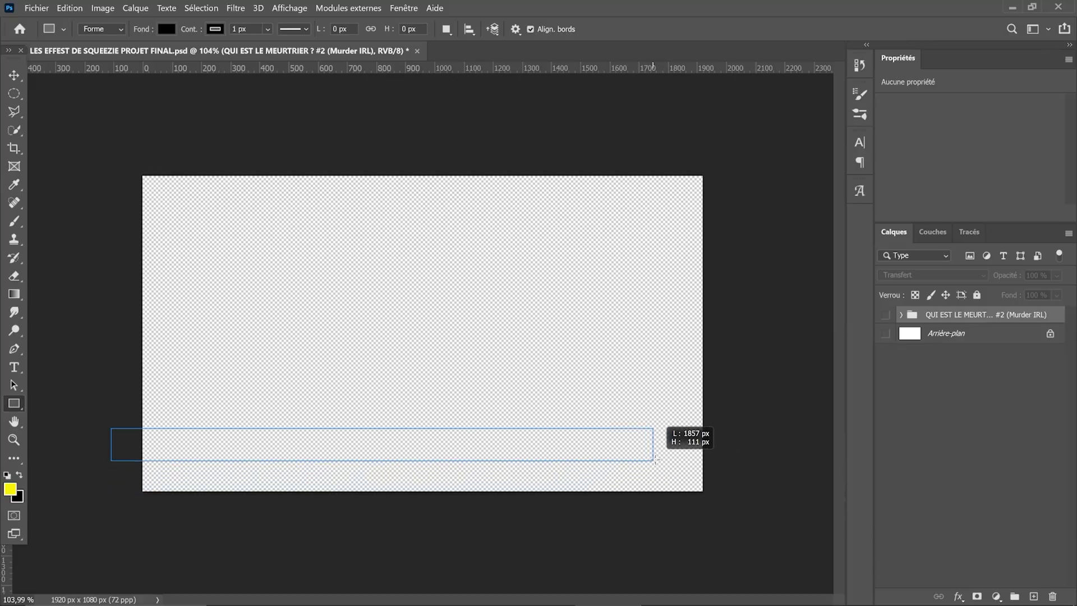
drag(664, 458, 666, 459)
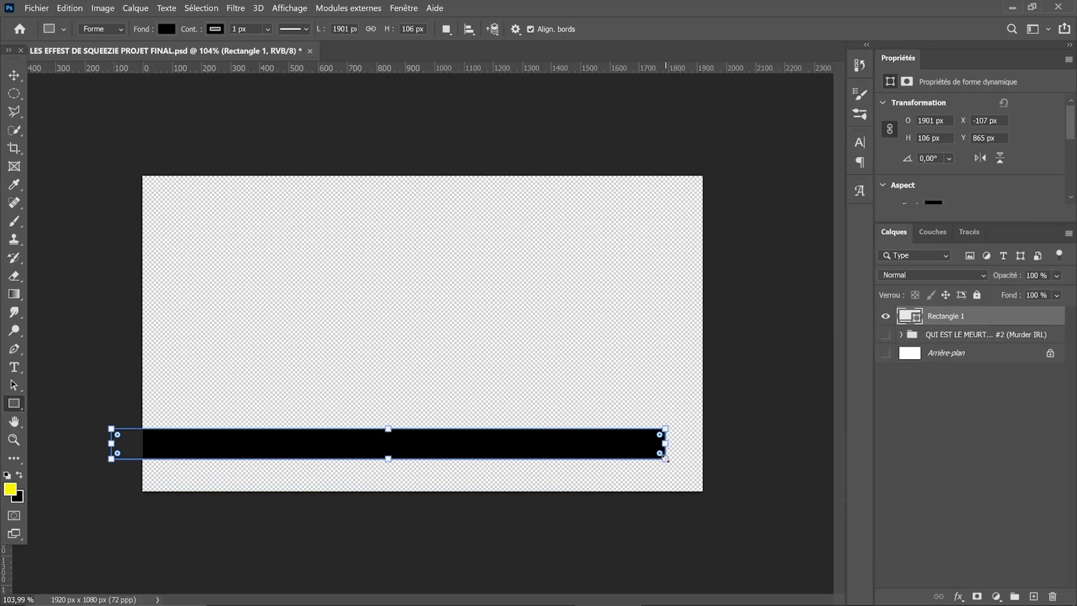
click(934, 171)
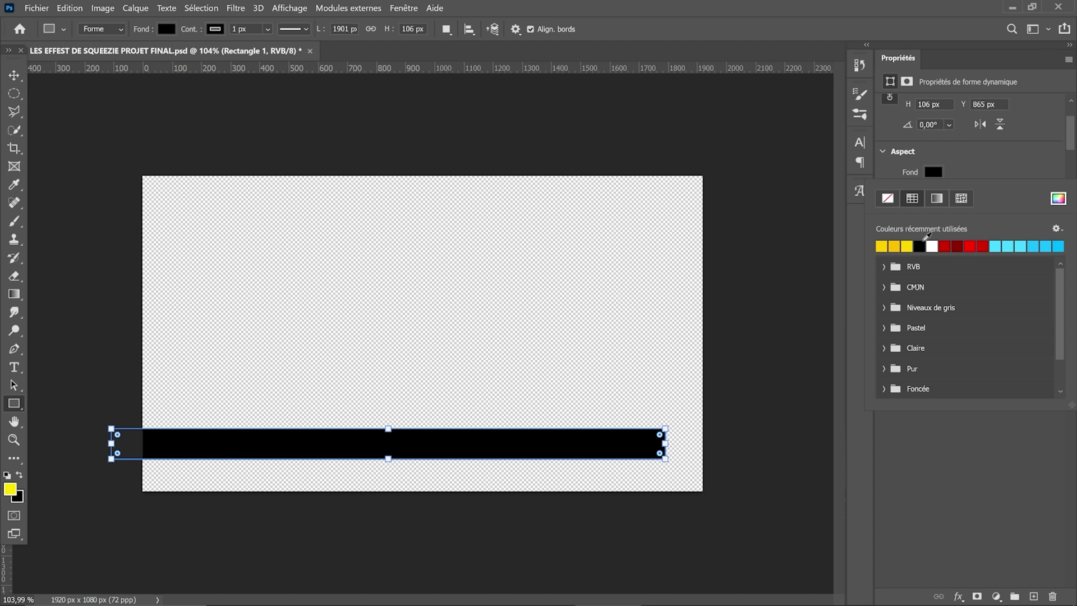
click(959, 243)
Add a reversed radial gradient overlay in dark red and red at 150% scale to the banner.
double_click(993, 316)
click(541, 304)
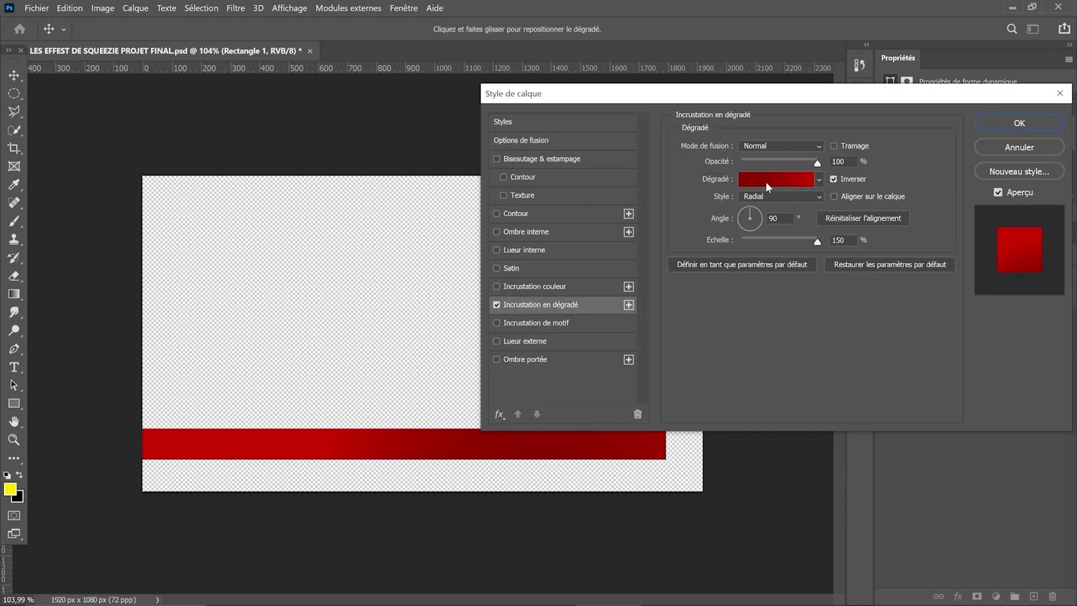
click(765, 178)
click(960, 198)
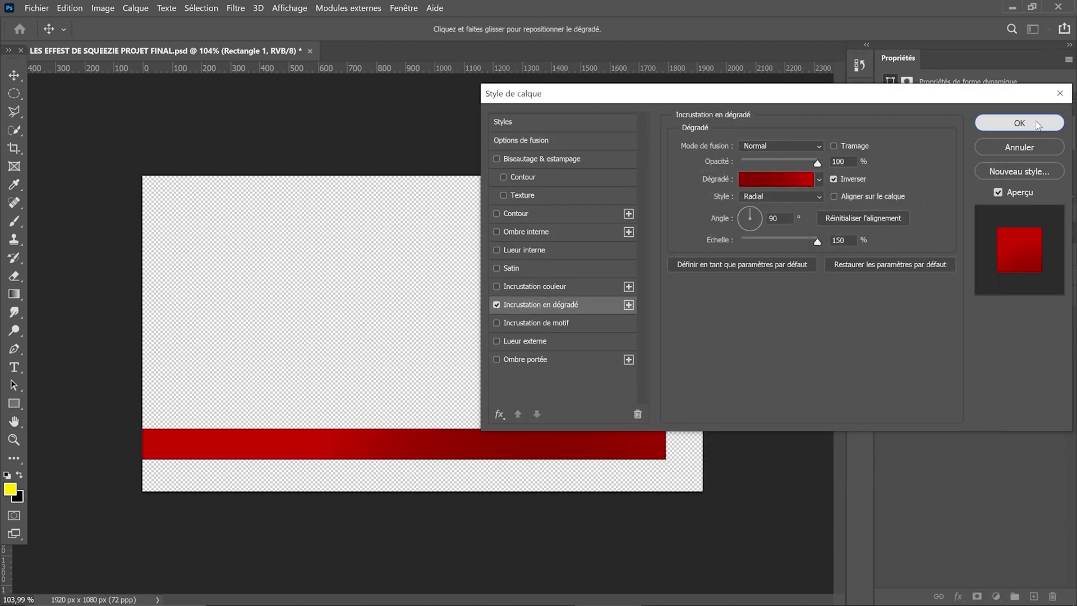
click(1020, 123)
Add a layer mask to the banner and cut a V-shaped notch into its right end.
click(14, 75)
scroll(480, 351, up, 3)
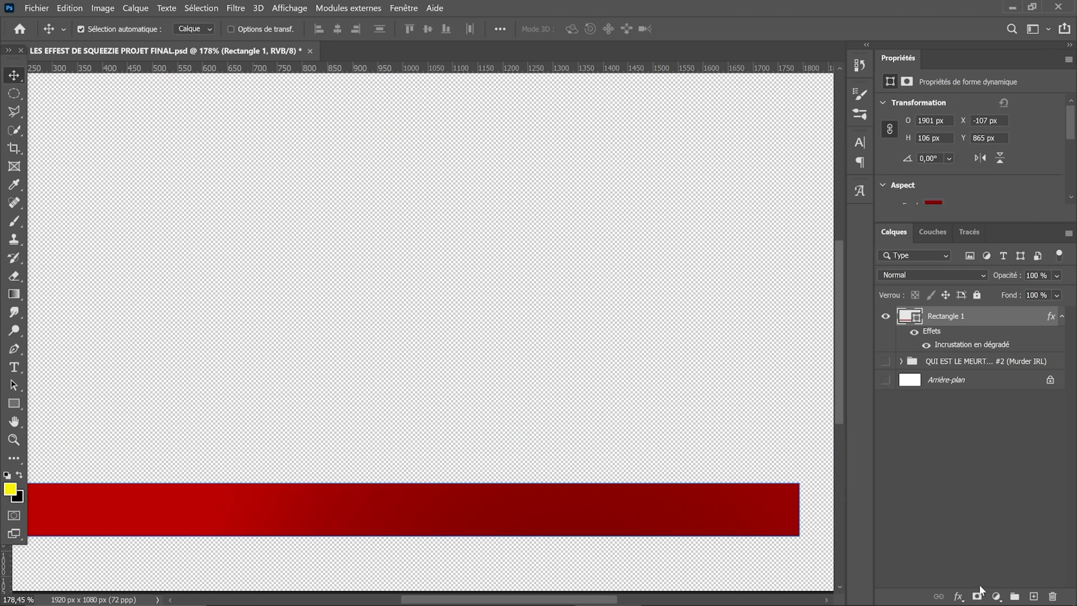
click(976, 597)
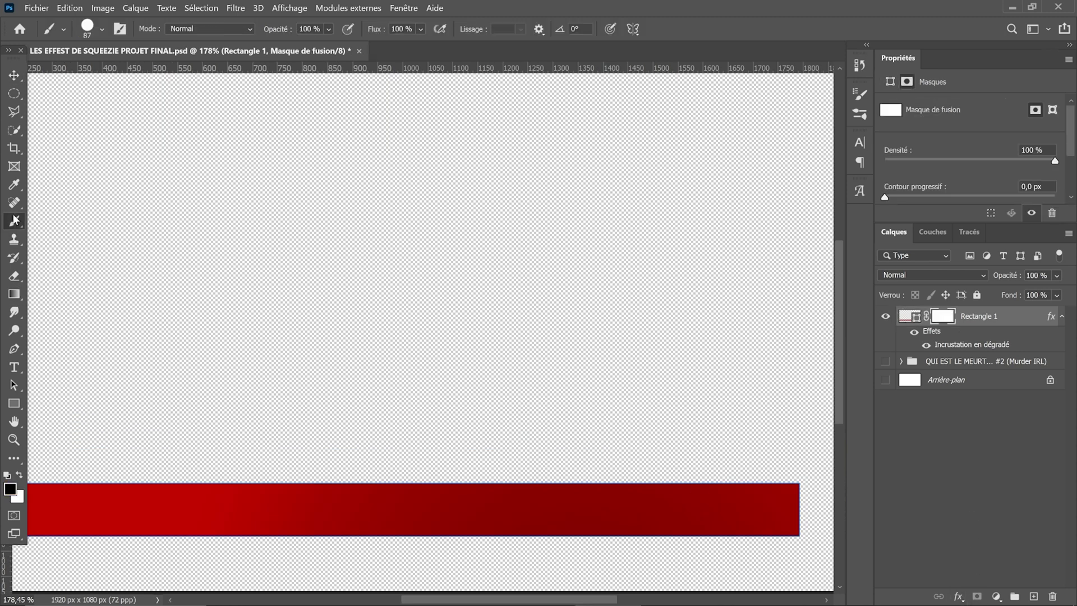
scroll(663, 493, up, 5)
drag(590, 359, 592, 477)
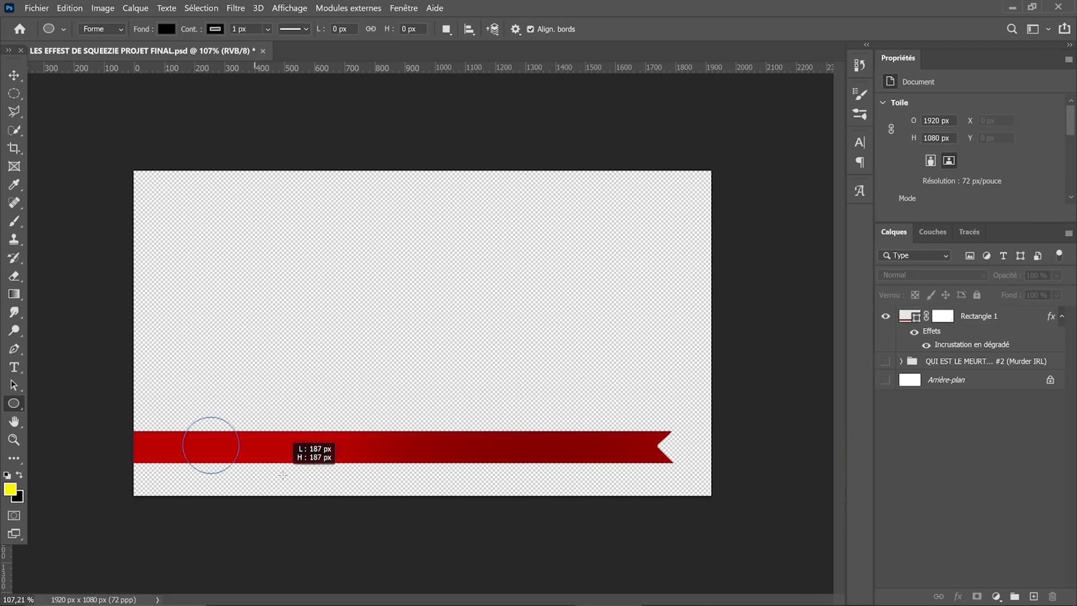
Draw a 204 px circle over the banner near its left end and fill it with golden yellow.
drag(240, 473, 244, 477)
key(v)
click(934, 182)
click(910, 255)
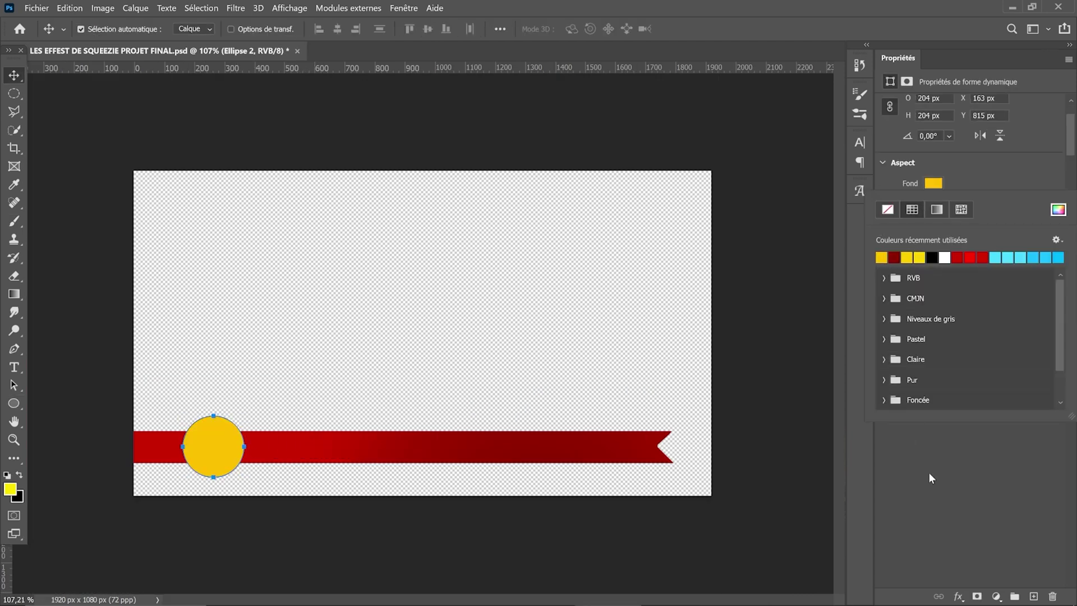
click(929, 473)
Add a Biseautage & estampage effect to the yellow circle and leave its shape without an outline.
double_click(998, 328)
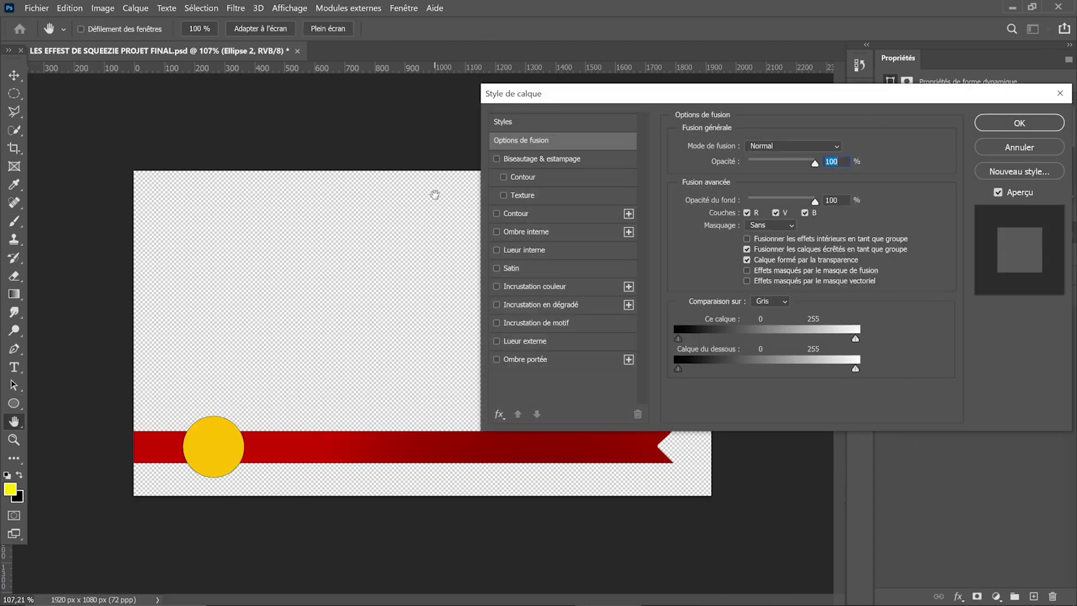
click(979, 120)
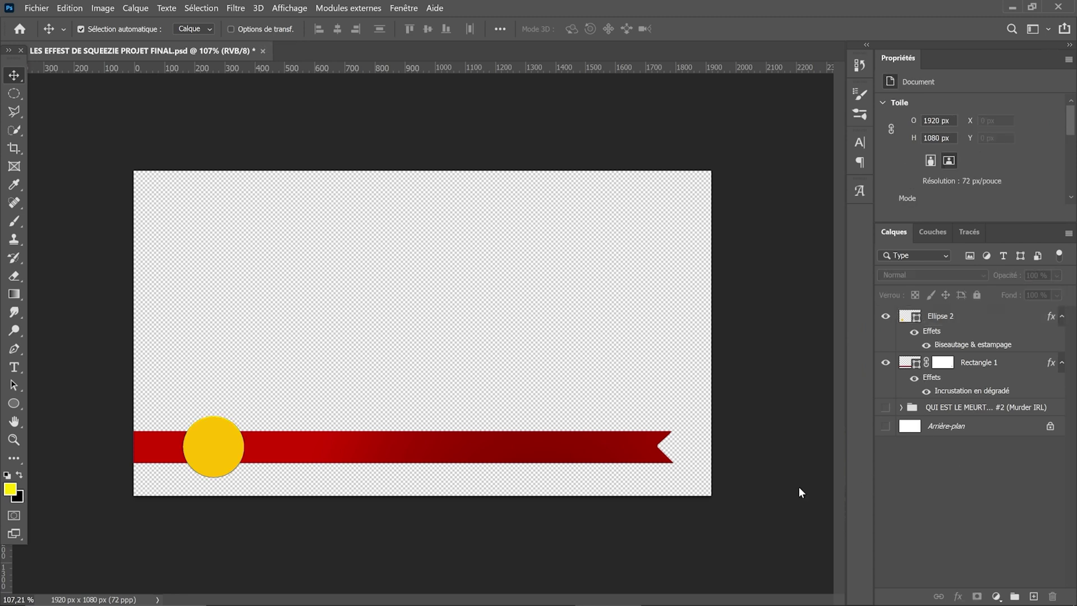
scroll(799, 486, up, 3)
click(927, 169)
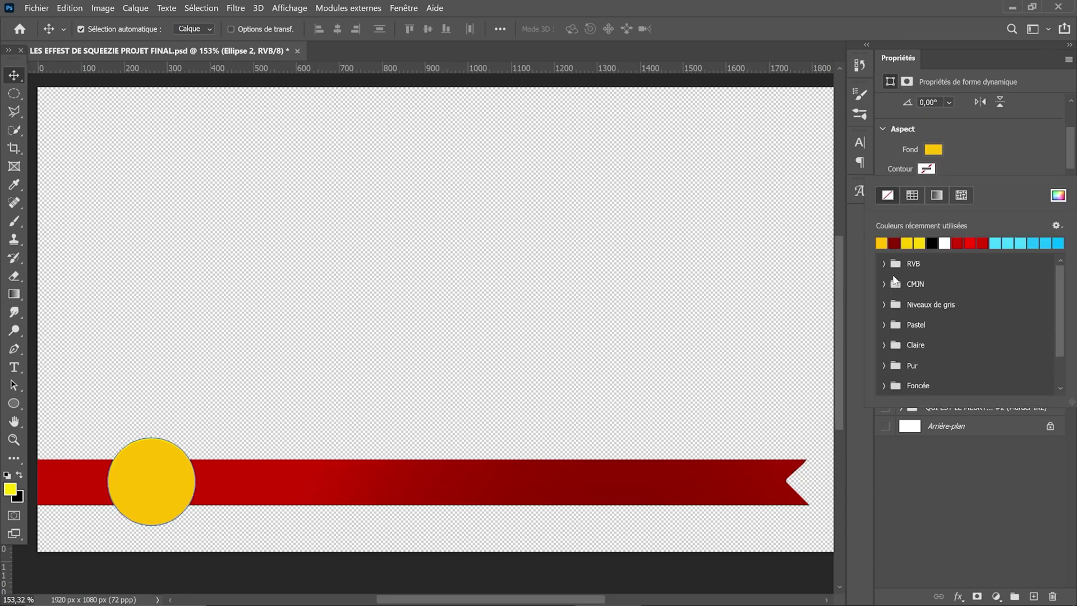
click(822, 481)
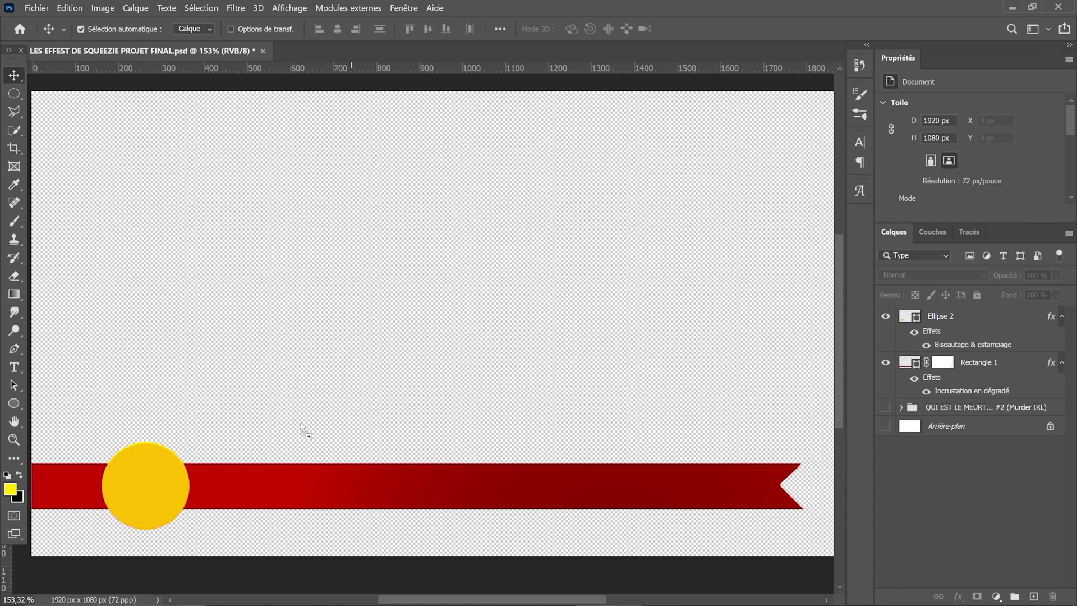
Place the gold texture image 2 over the yellow circle and set its blending mode to Eclaircir.
drag(305, 433, 419, 334)
drag(419, 334, 147, 485)
drag(194, 493, 311, 560)
drag(231, 494, 138, 470)
click(926, 275)
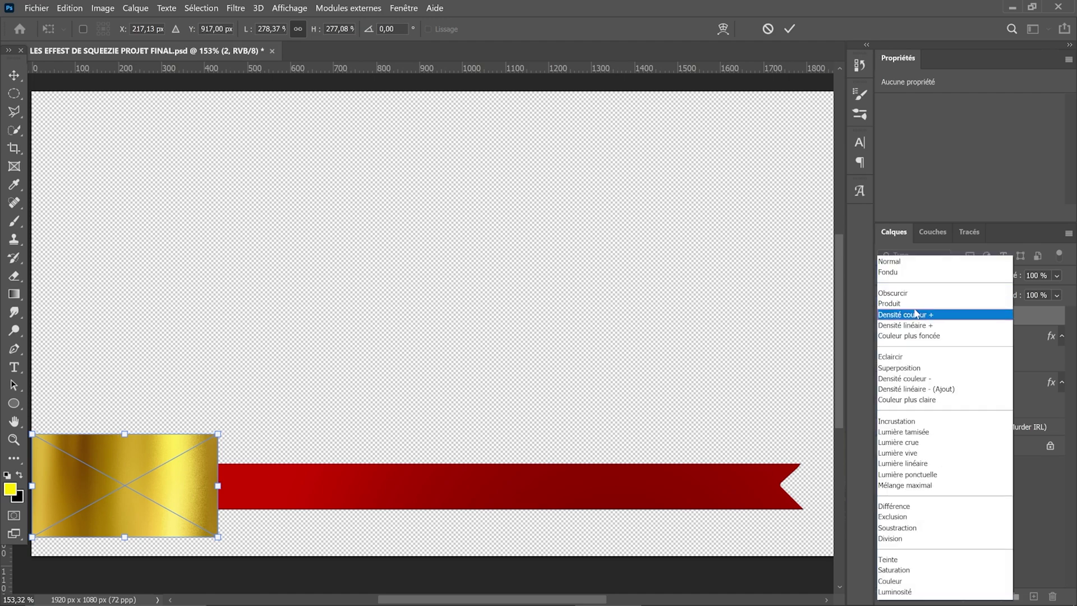
click(1033, 318)
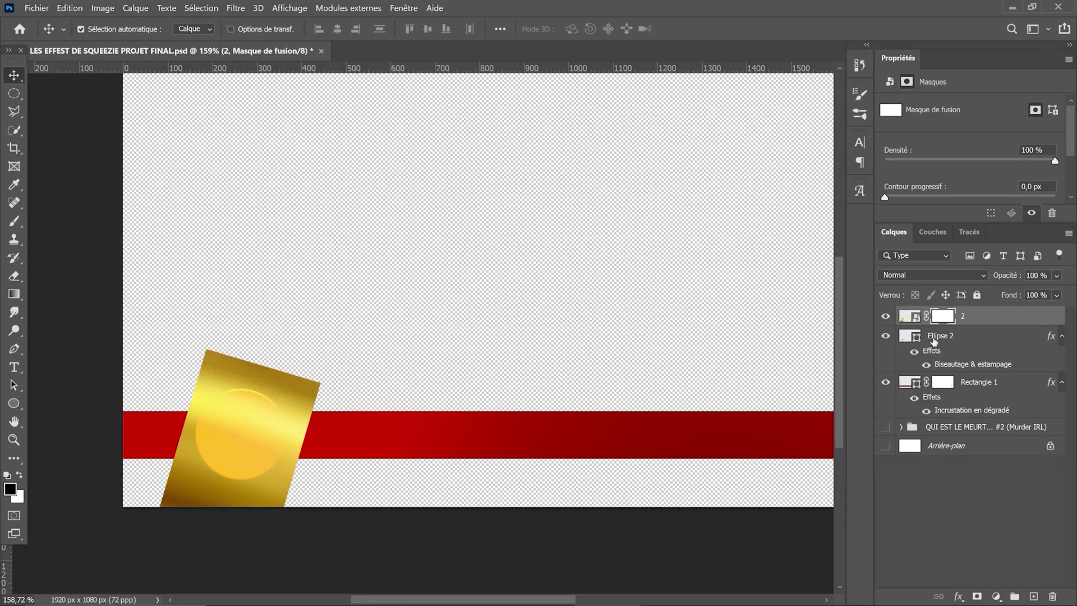
Mask the gold texture so that it only covers the yellow circle, filling the mask black everywhere outside it.
click(934, 339)
click(941, 318)
click(14, 130)
right_click(203, 137)
click(230, 155)
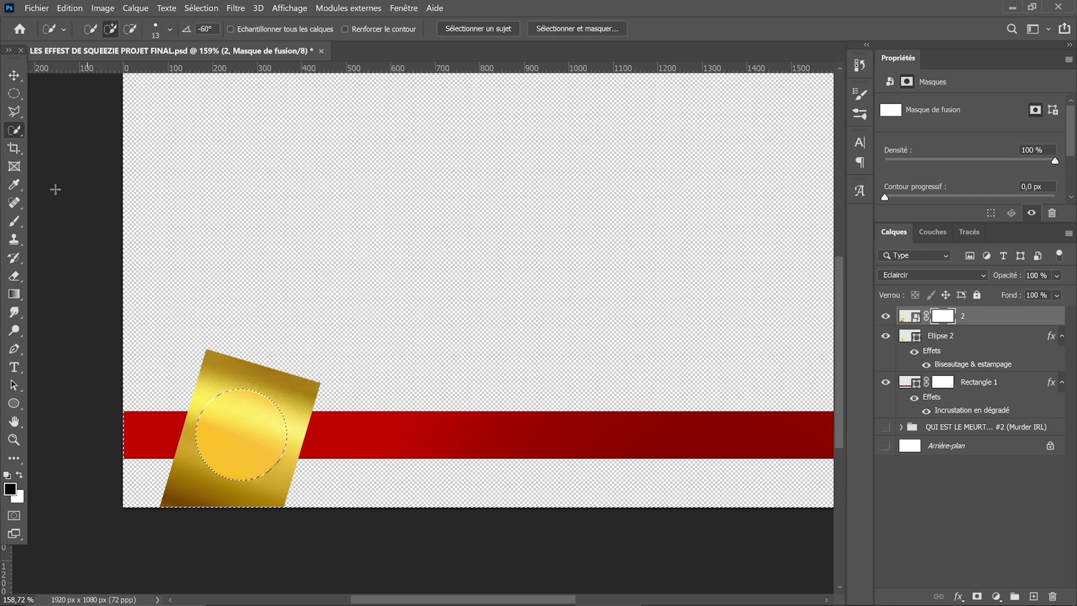
key(b)
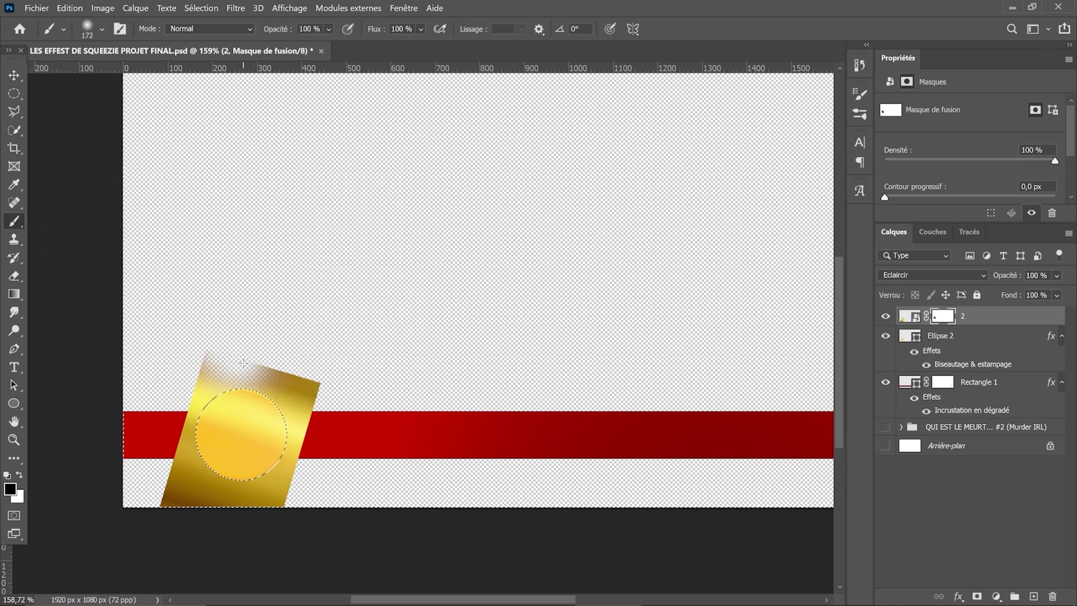
key(alt+BackSpace)
Place the floral fabric image 1.jpg, enlarge it to cover the banner and set its blending mode to Produit.
key(alt+Tab)
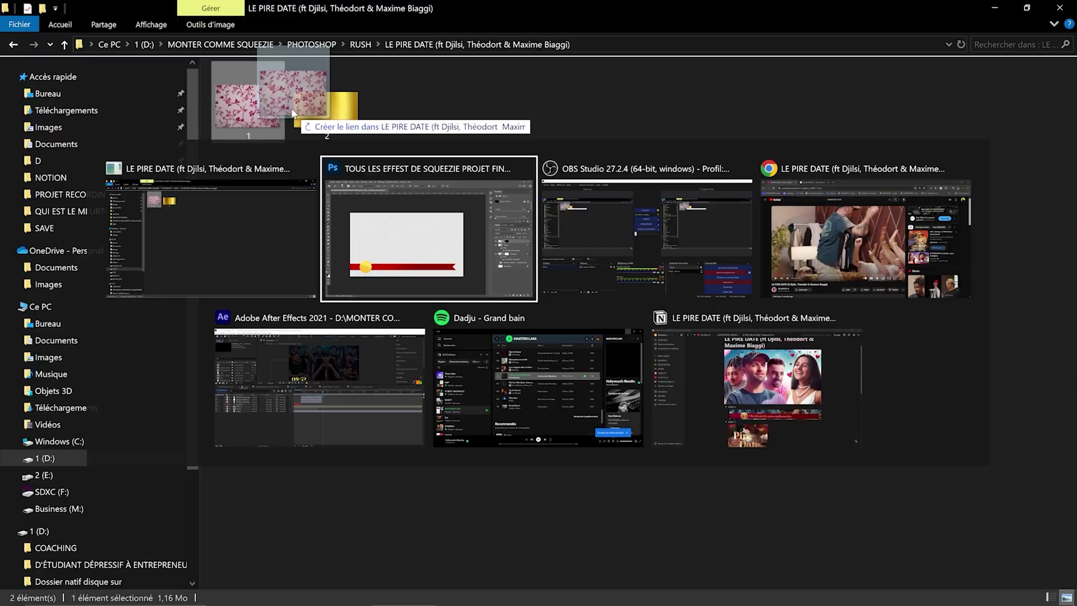
key(ctrl+v)
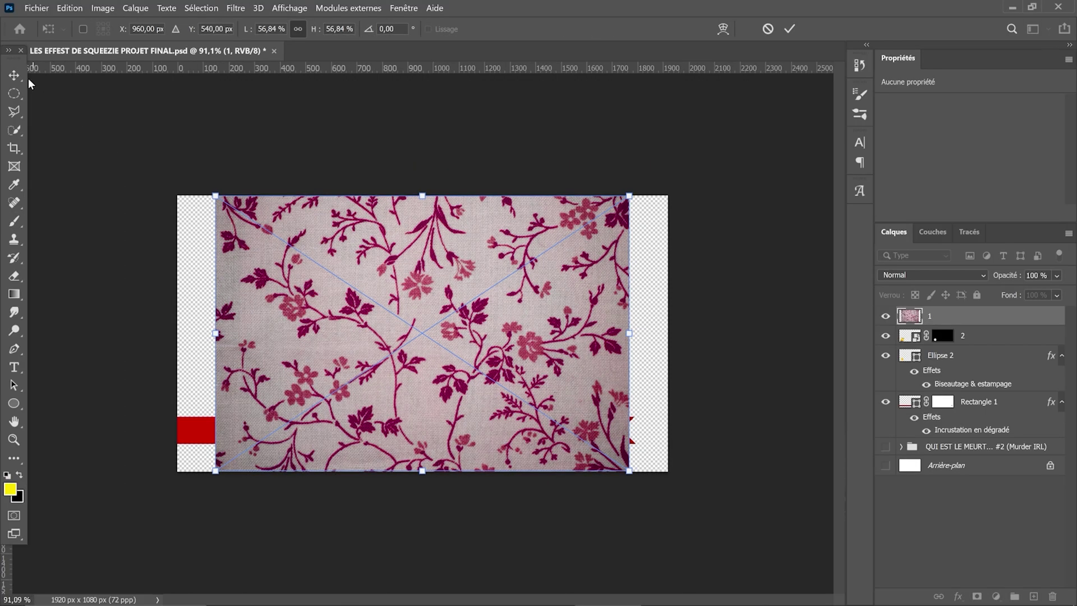
click(14, 75)
drag(630, 198, 646, 173)
key(Return)
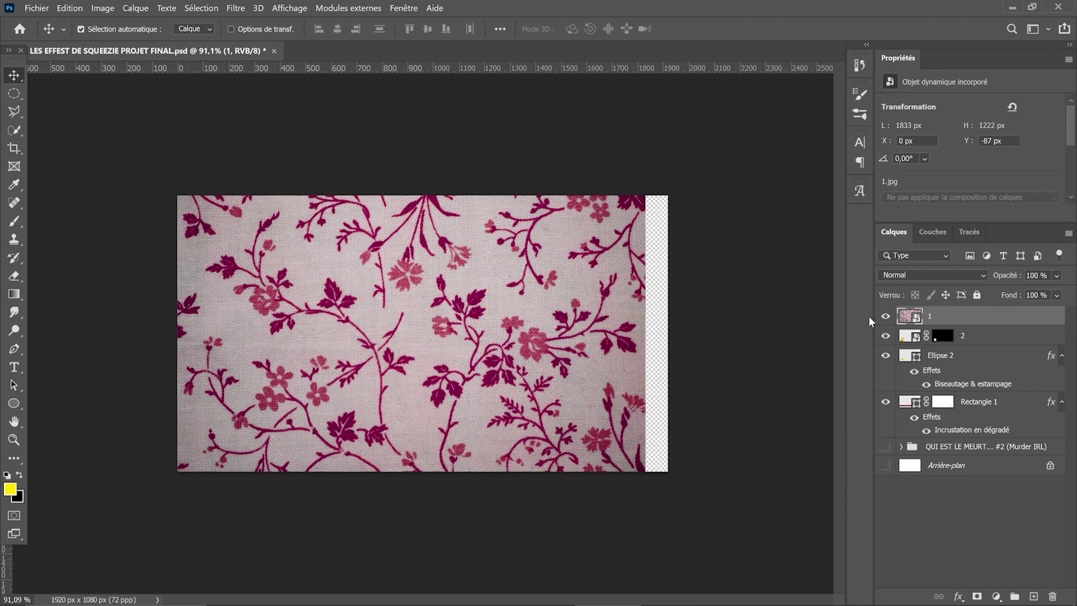
click(923, 275)
click(899, 307)
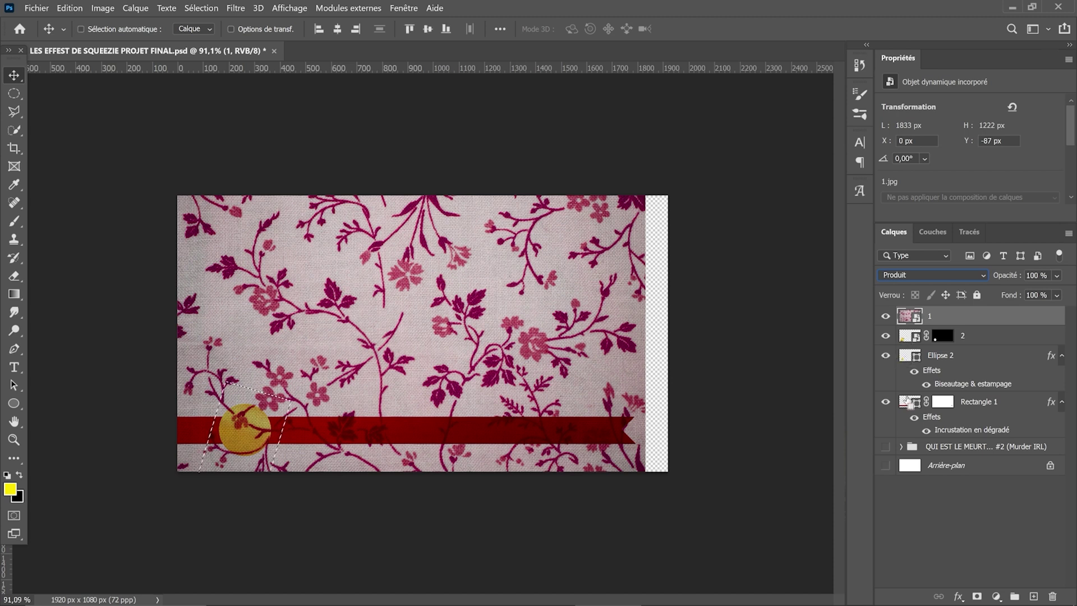
Mask the floral texture to the banner's notched shape and move its layer beneath the yellow circle.
click(977, 595)
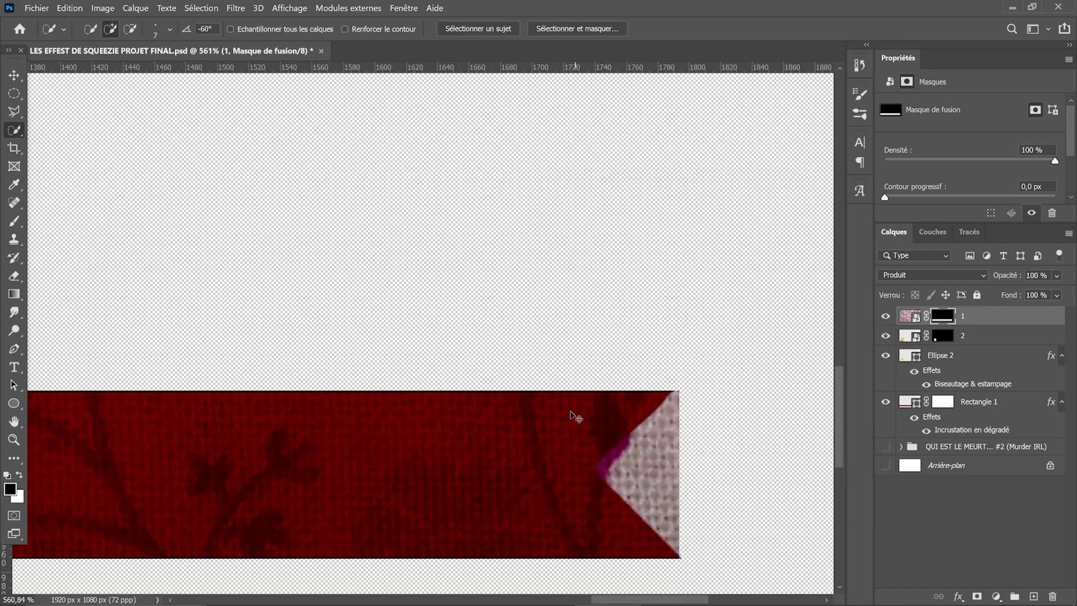
right_click(570, 415)
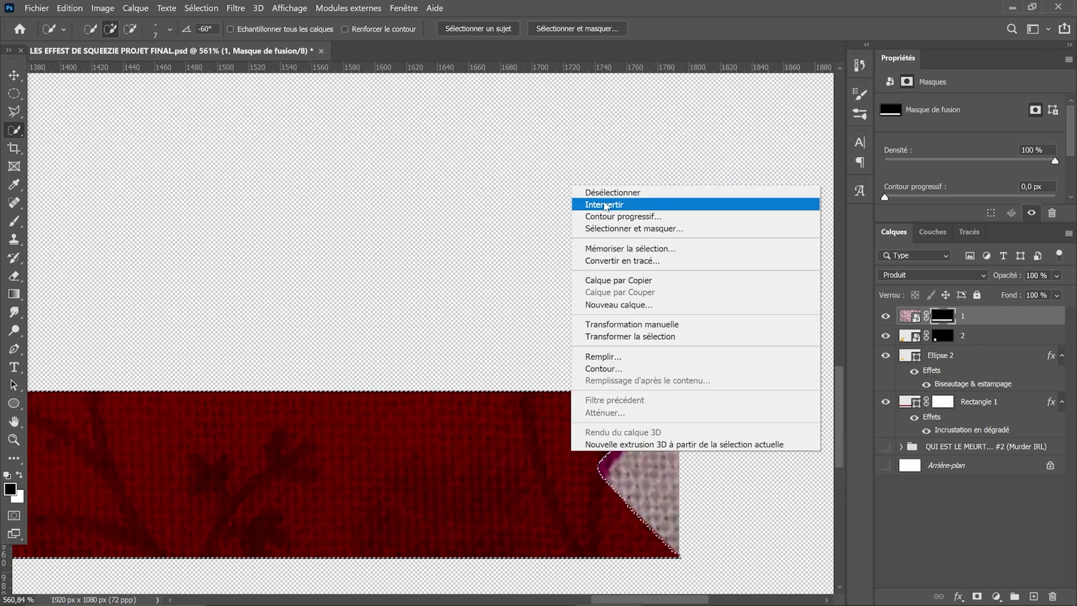
click(603, 203)
click(14, 221)
mouse_move(601, 445)
mouse_down()
mouse_move(617, 462)
mouse_move(712, 477)
mouse_up()
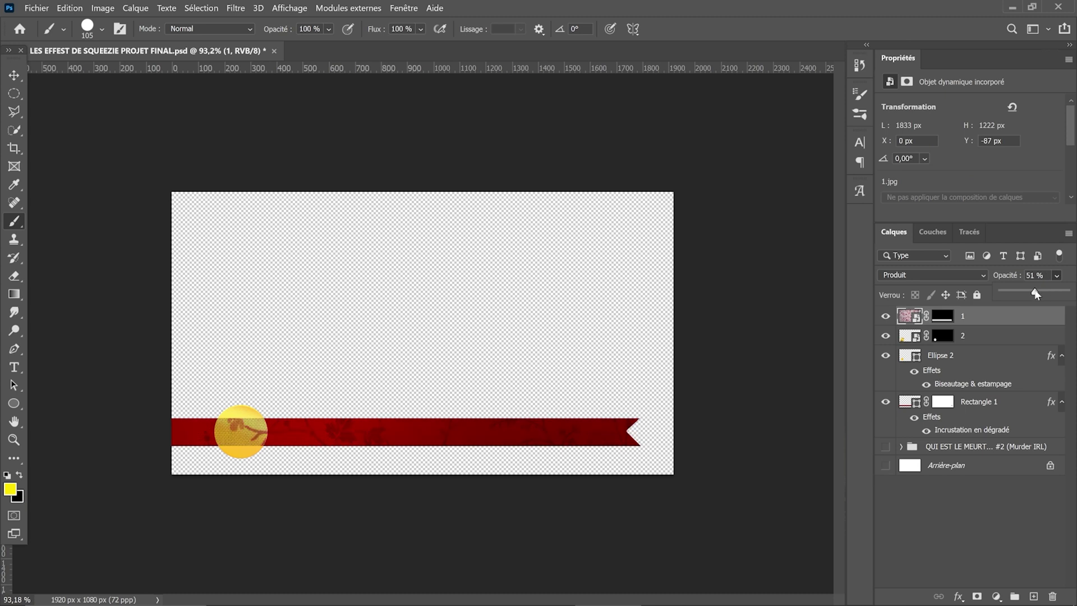
drag(1002, 315, 976, 394)
click(910, 538)
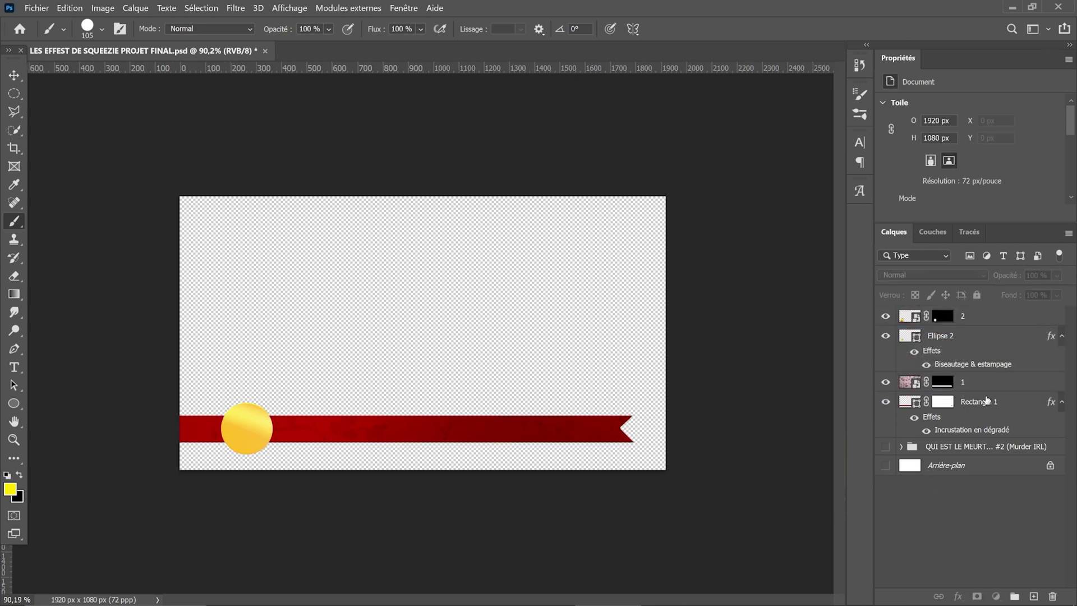
Group the banner, circle and texture layers and quick-export the group as a PNG named BANDEAU.
click(988, 402)
key(ctrl+g)
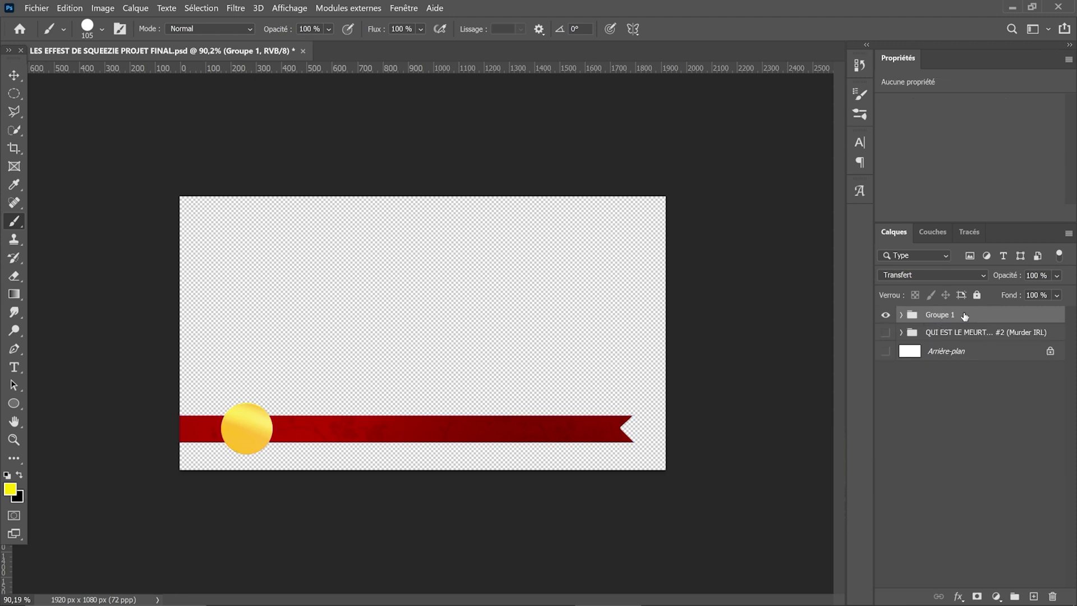
right_click(964, 312)
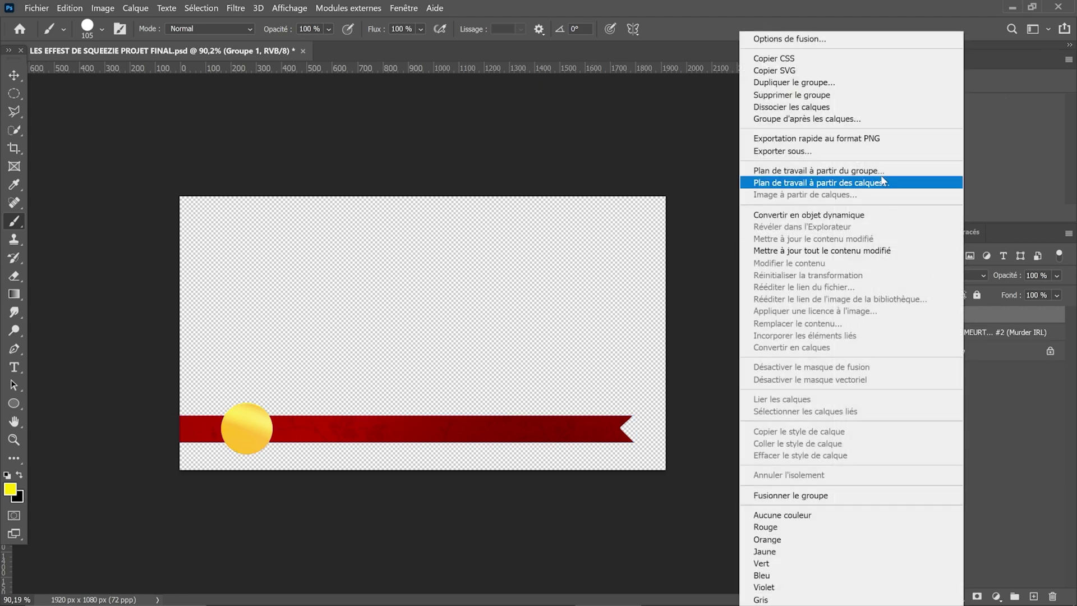
click(828, 140)
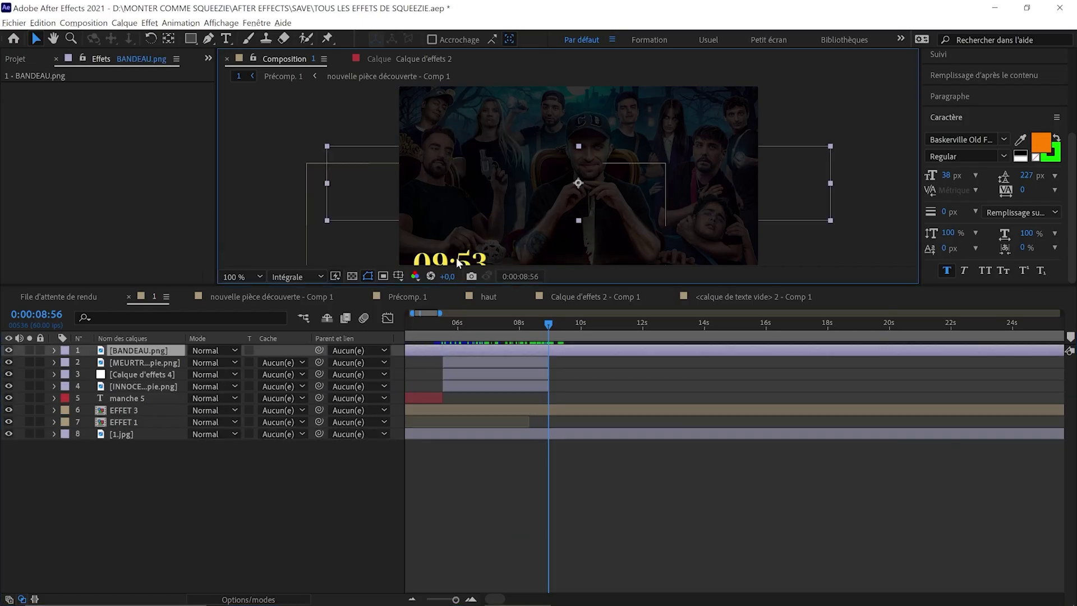
In After Effects, scale the BANDEAU.png layer to 60% and align it with the image's left edge.
text(s)
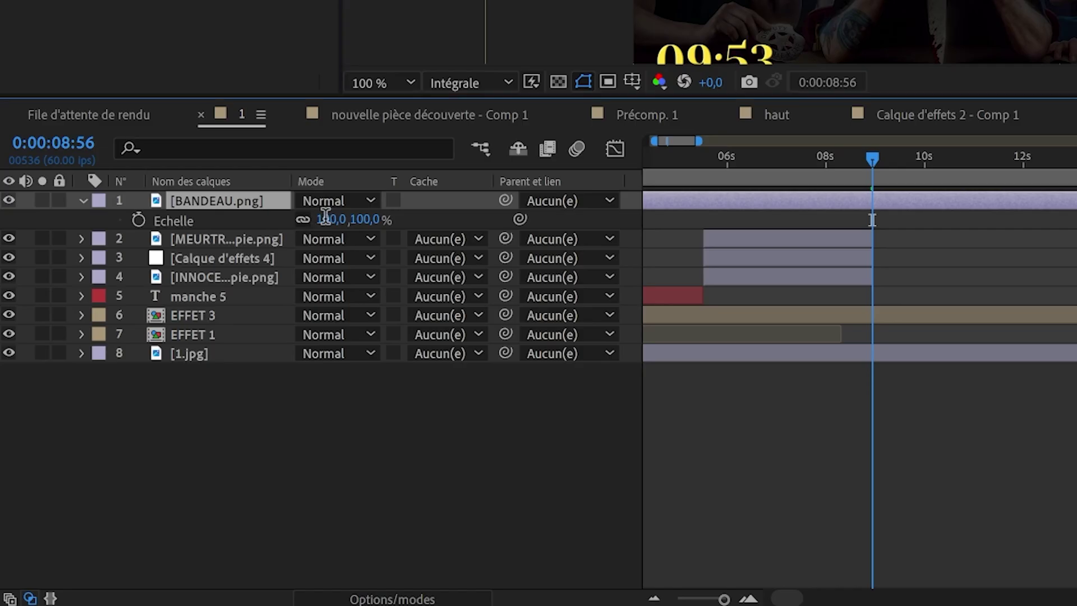
text(50)
key(Return)
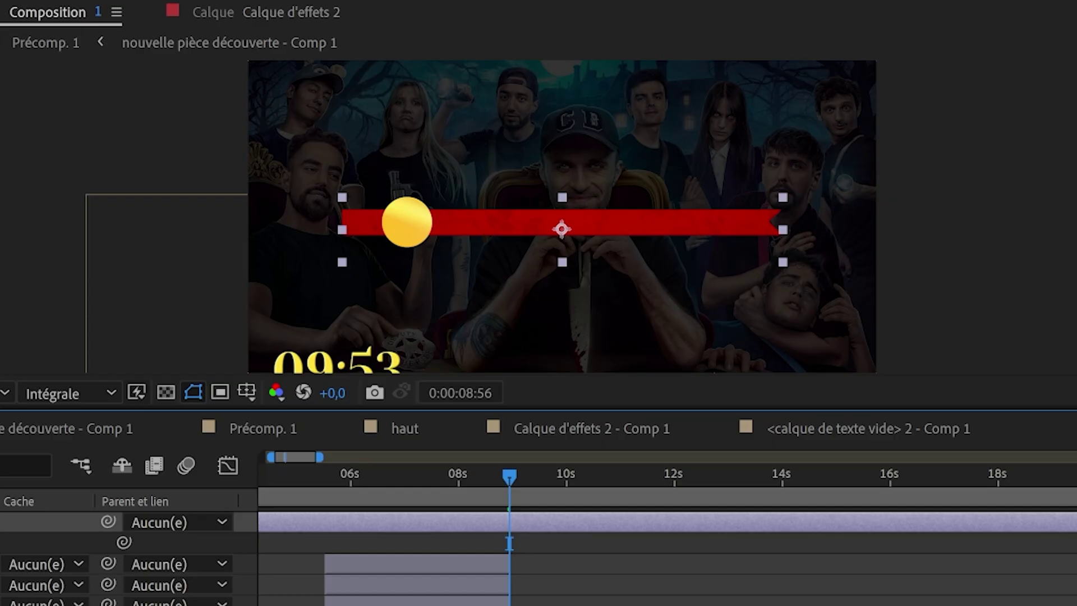
drag(327, 220, 425, 147)
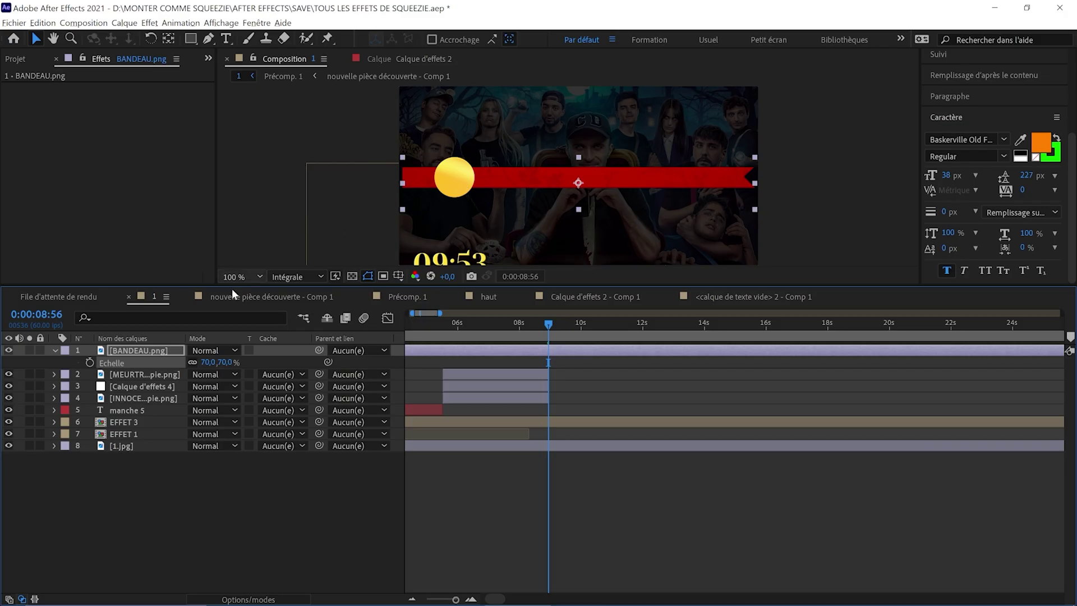
text(60)
key(Return)
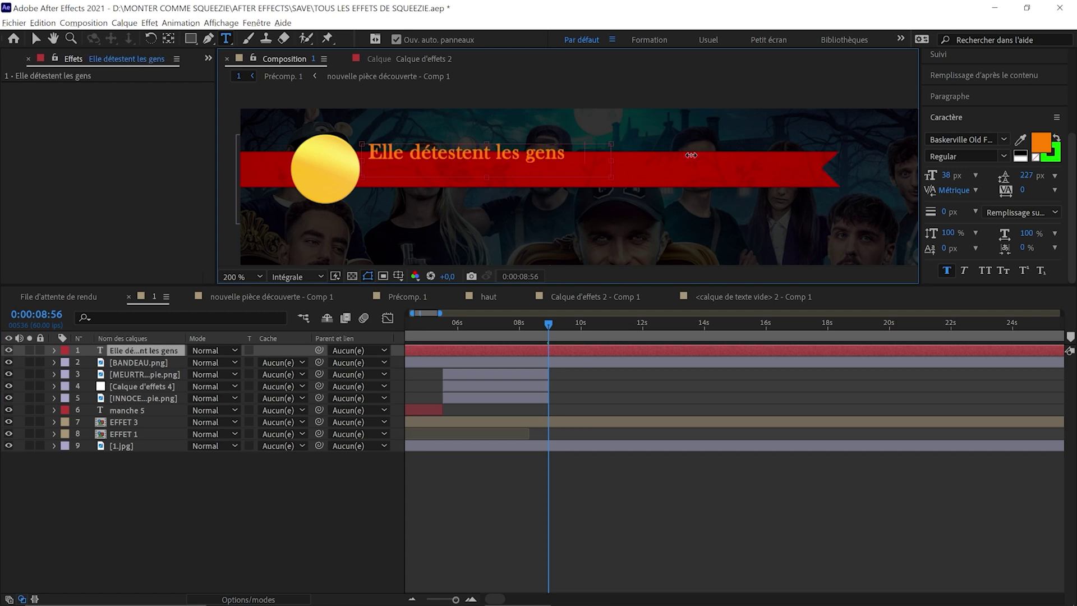
Finish the banner text "Elle détestent les gens malhonnêtes" and give it an Ombre portée effect.
text(malhonnêtes)
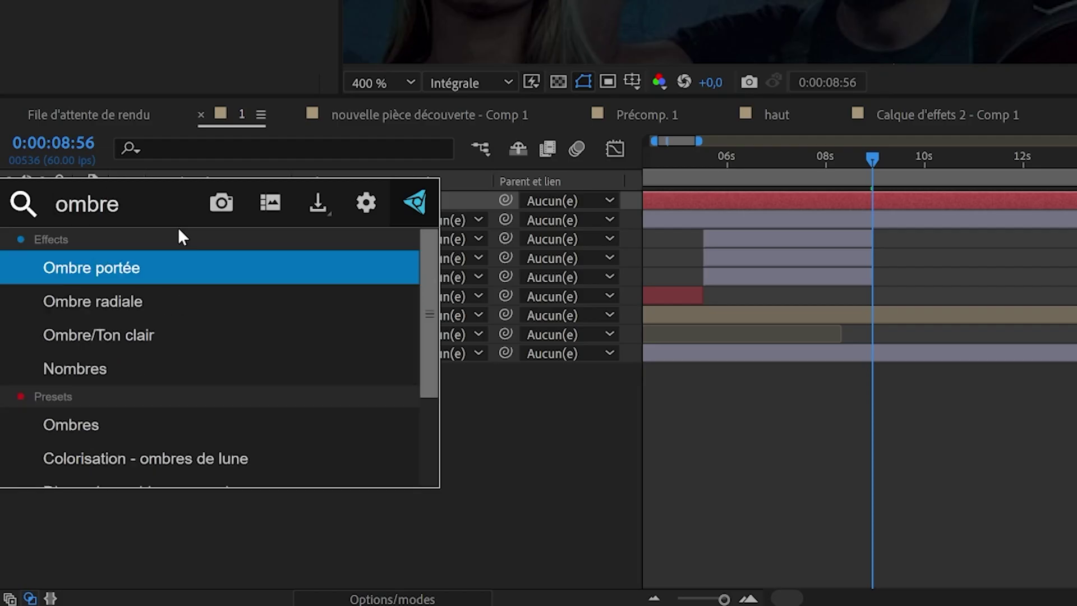
click(175, 269)
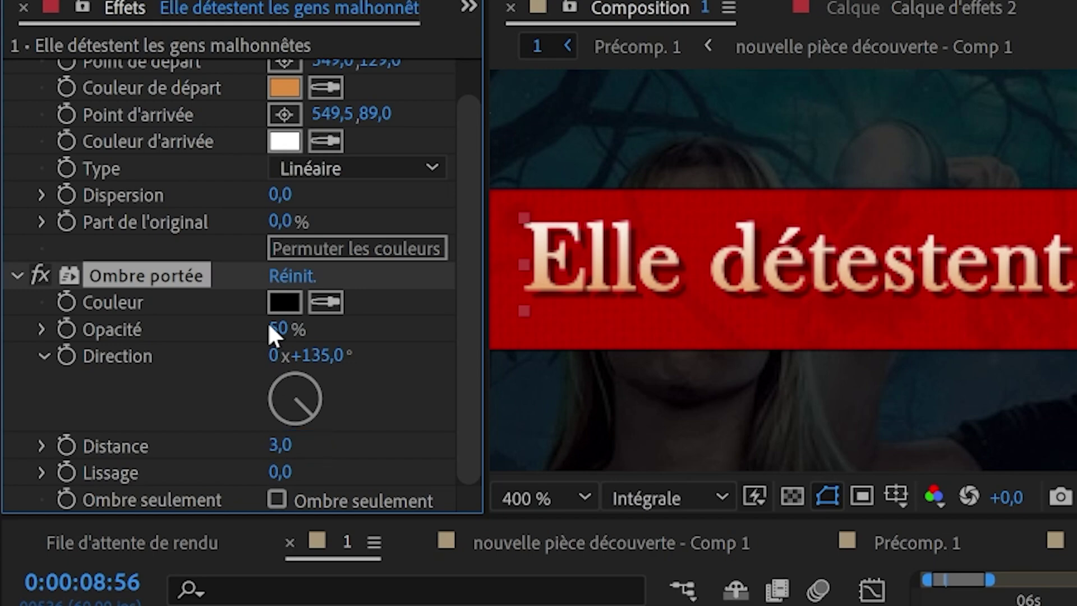
Duplicate the banner text, change the copy to "3/8" and place it on the yellow circle.
key(ctrl+d)
scroll(372, 186, down, 1)
drag(618, 162, 529, 161)
double_click(529, 161)
text(3/8)
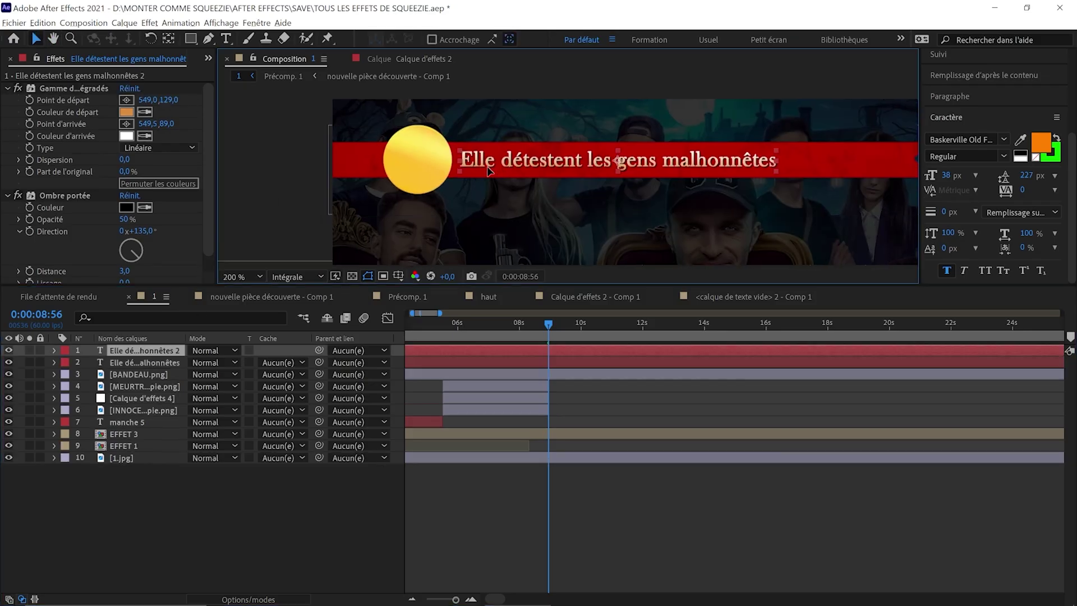
scroll(412, 163, up, 2)
drag(412, 163, 199, 172)
key(shift+Left)
click(945, 177)
key(Escape)
Scale the 3/8 text to 186% and set its gradient's end colour to red.
key(s)
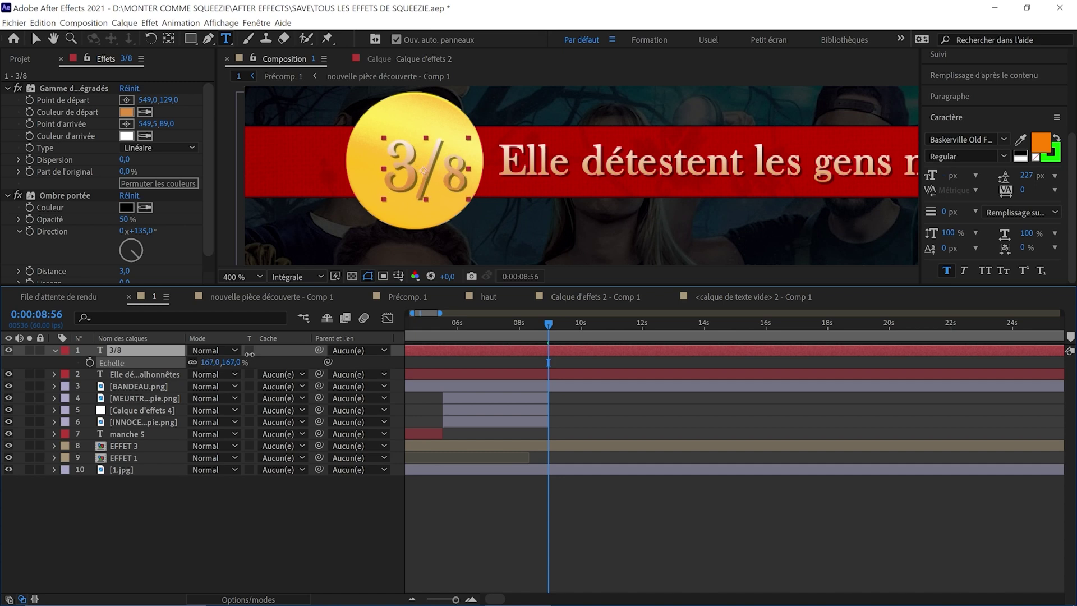
click(126, 135)
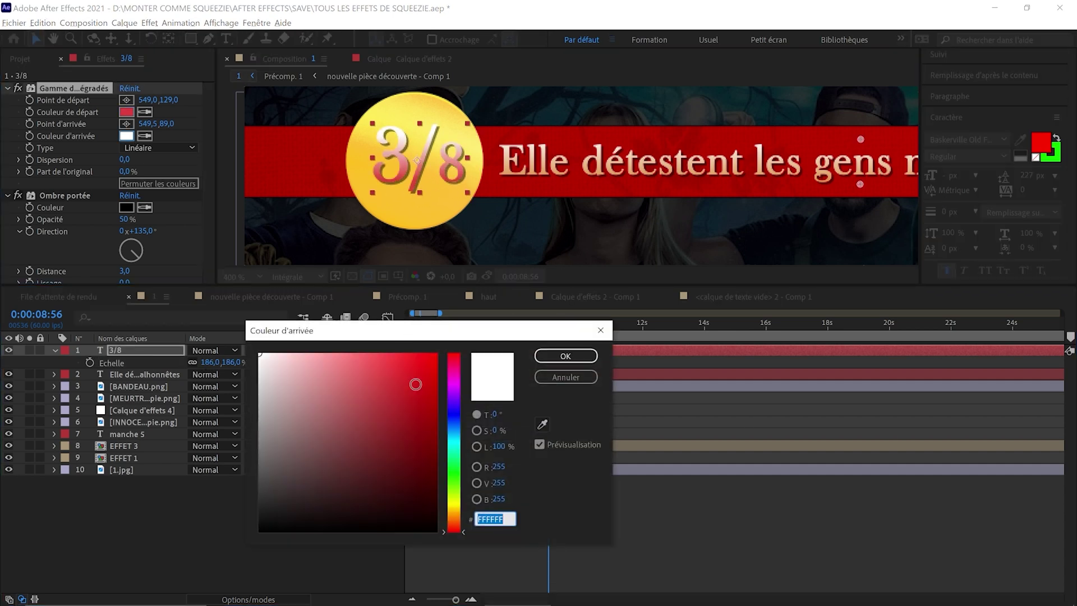
key(Return)
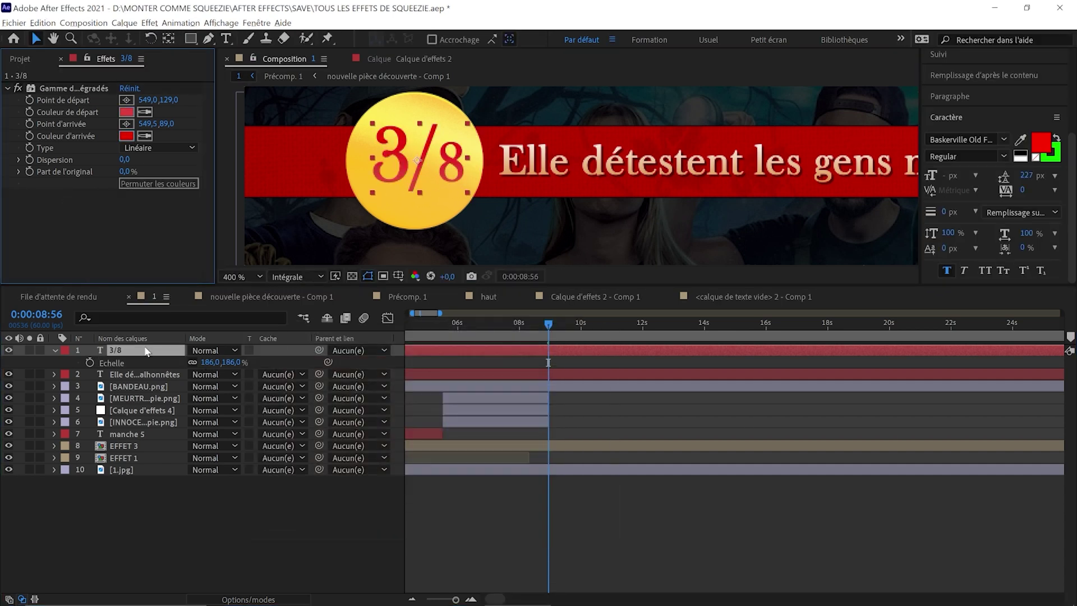
Apply a bevel effect to the 3/8 text and precompose it with the title text and banner as Précomp. 2.
key(ctrl+alt+shift+e)
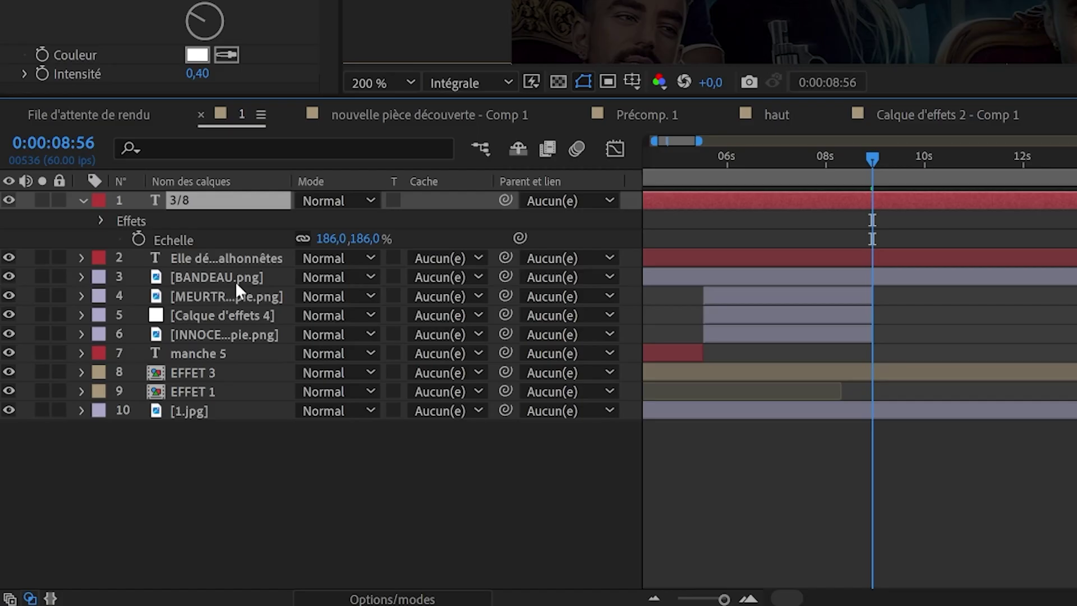
shift+click(234, 270)
right_click(234, 270)
click(303, 179)
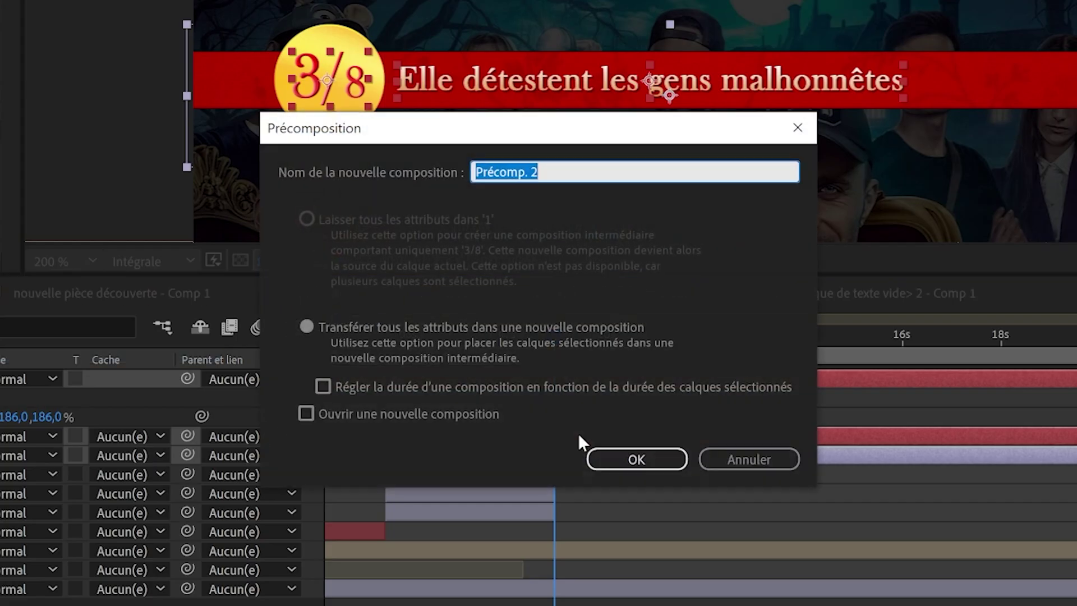
click(924, 272)
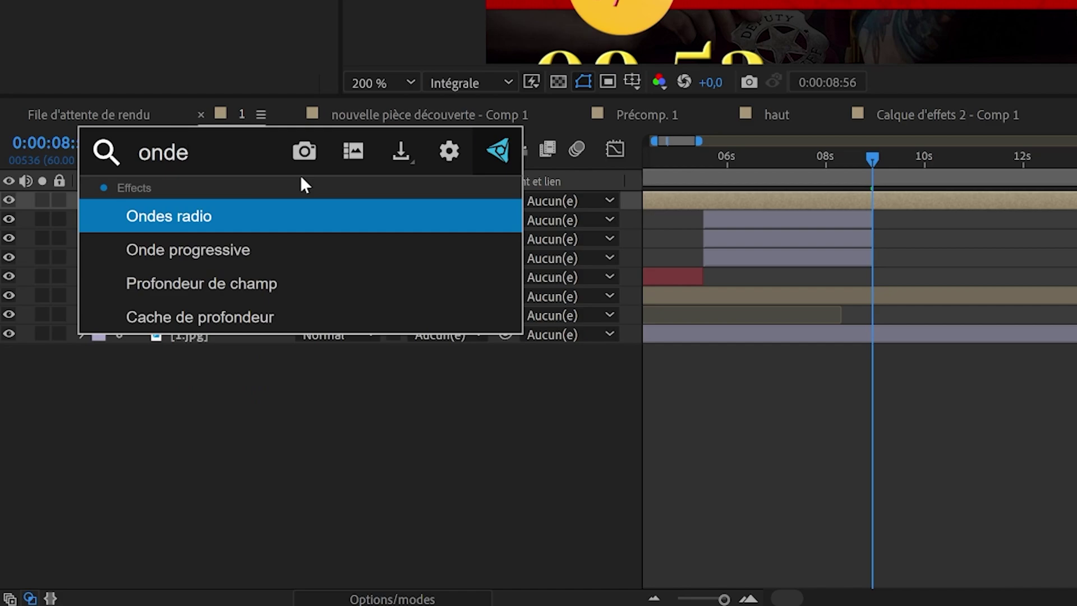
Add an Onde progressive effect to Précomp. 2 with amplitude 1 and period 384.
key(Down)
key(Return)
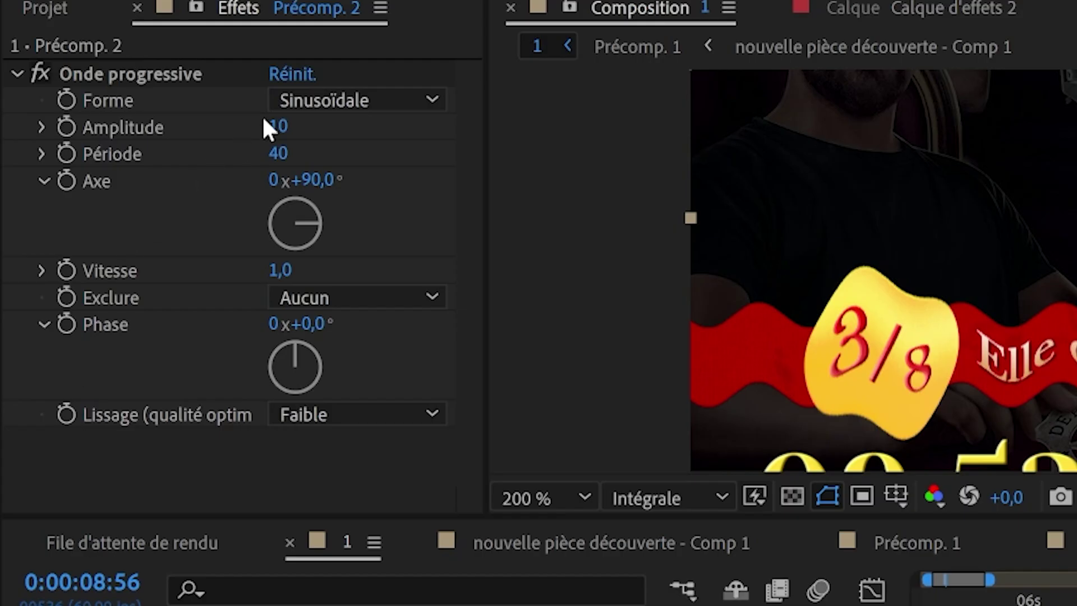
mouse_move(277, 126)
mouse_down()
mouse_move(264, 126)
mouse_move(264, 154)
mouse_move(555, 136)
mouse_move(268, 126)
mouse_move(284, 123)
mouse_up()
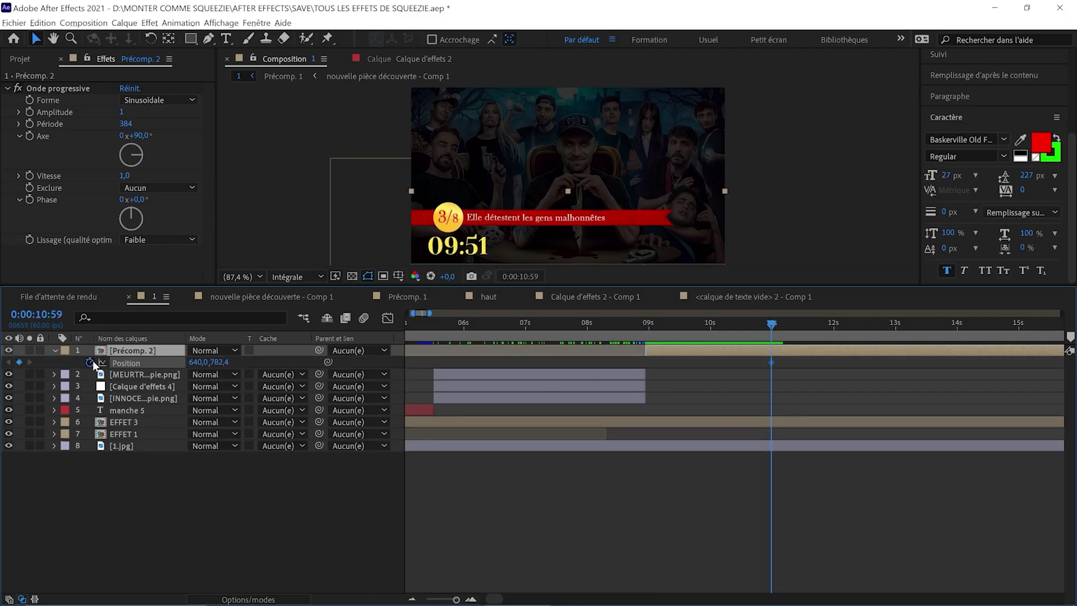
Keyframe Précomp. 2 to rise from vertical position 1118.4 at 0:00:09:11 and shape its speed curve to start fast and ease out.
drag(228, 363, 265, 356)
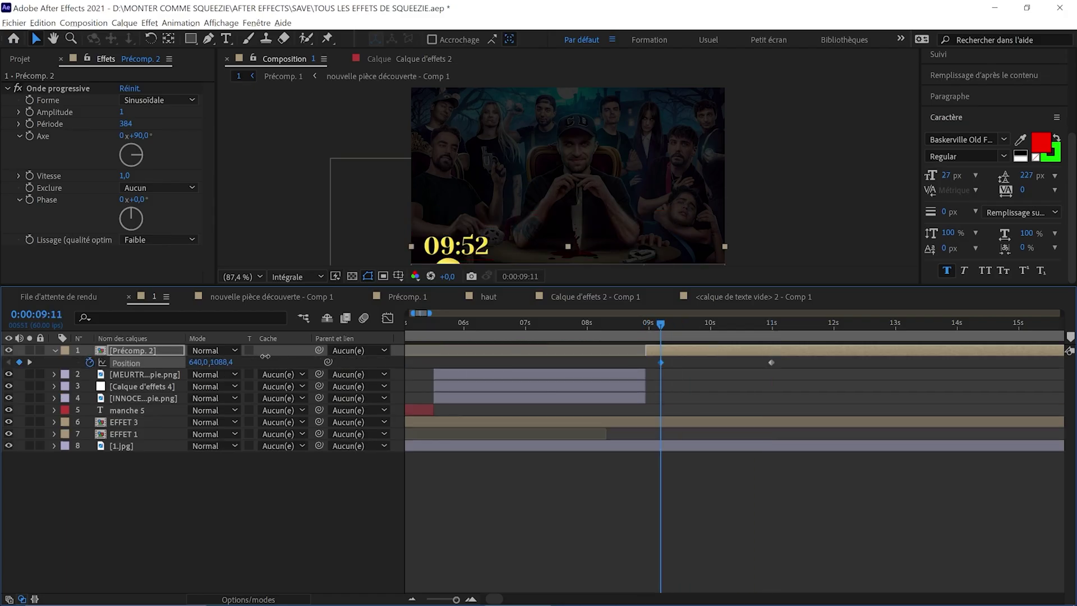
drag(651, 371, 716, 553)
click(387, 318)
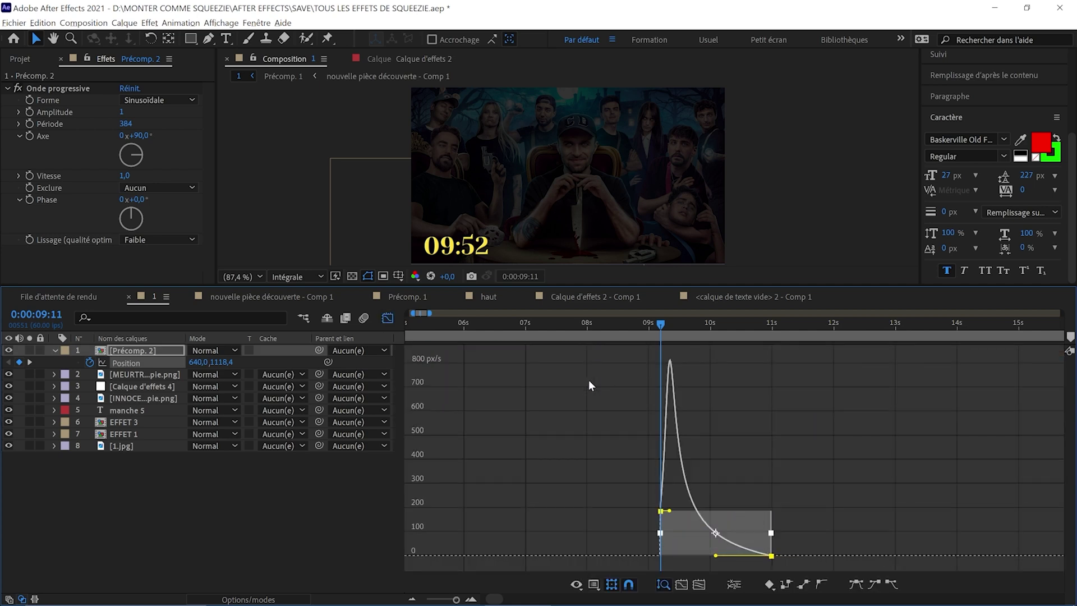
click(391, 320)
Move the banner's final position keyframe earlier to speed up the rise, and preview the animation.
drag(768, 363, 696, 371)
key(space)
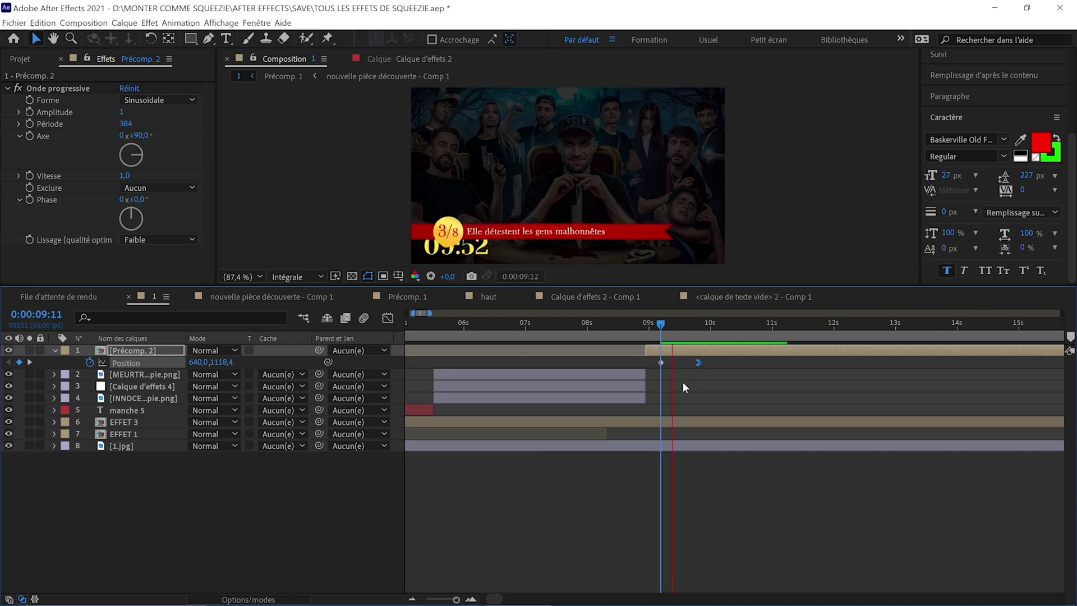
Place puppet pins on the banner's left end, middle and right end.
click(306, 38)
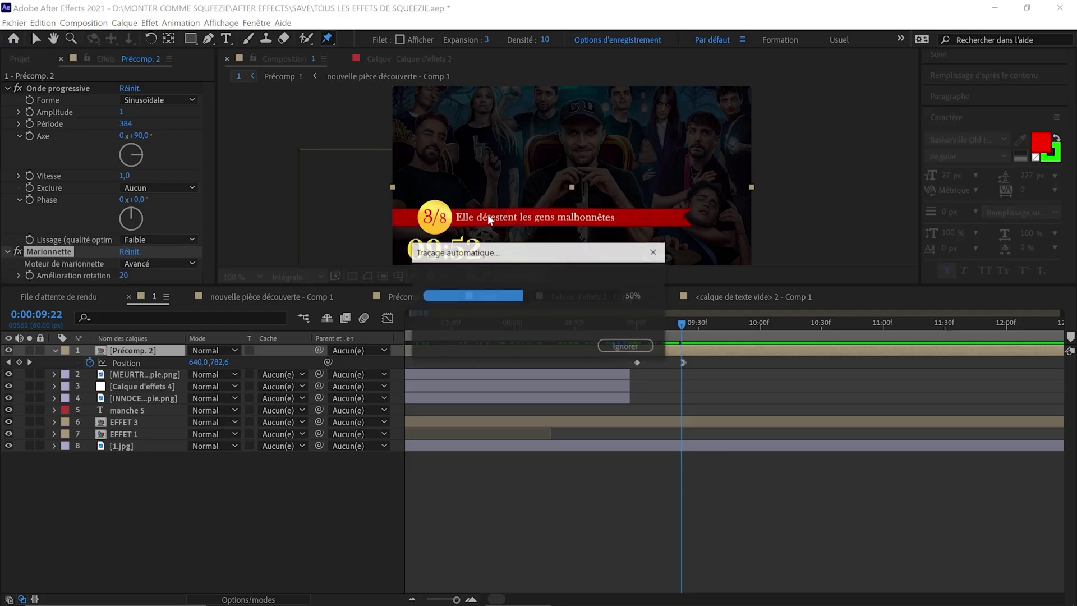
click(396, 218)
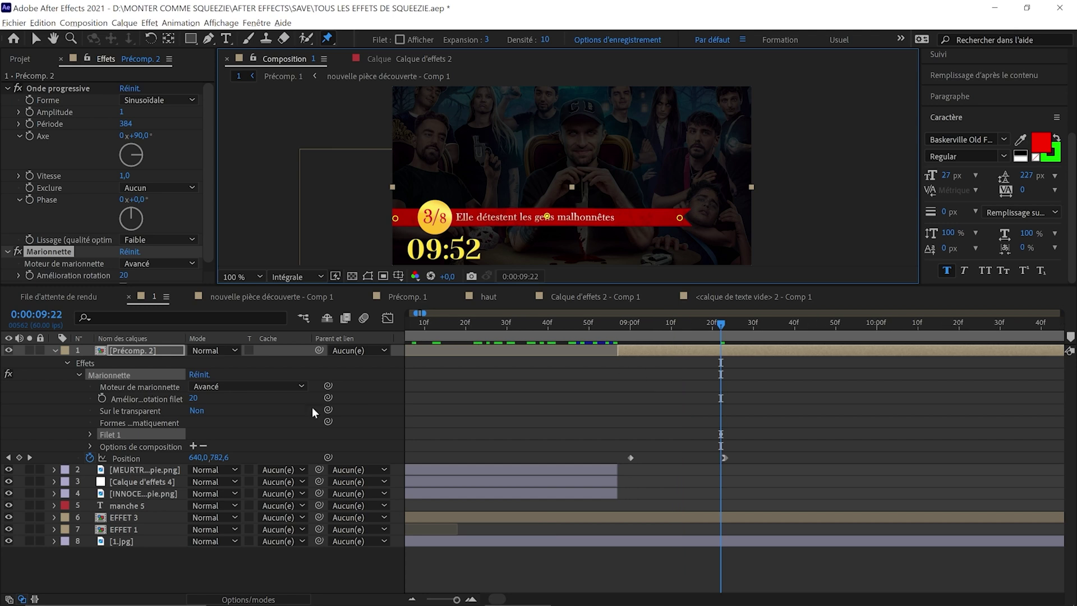
Keyframe the banner's middle puppet pin slightly up and left at 0:00:09:27, and slightly down and right at 0:00:10:20.
key(u)
key(=)
key(minus)
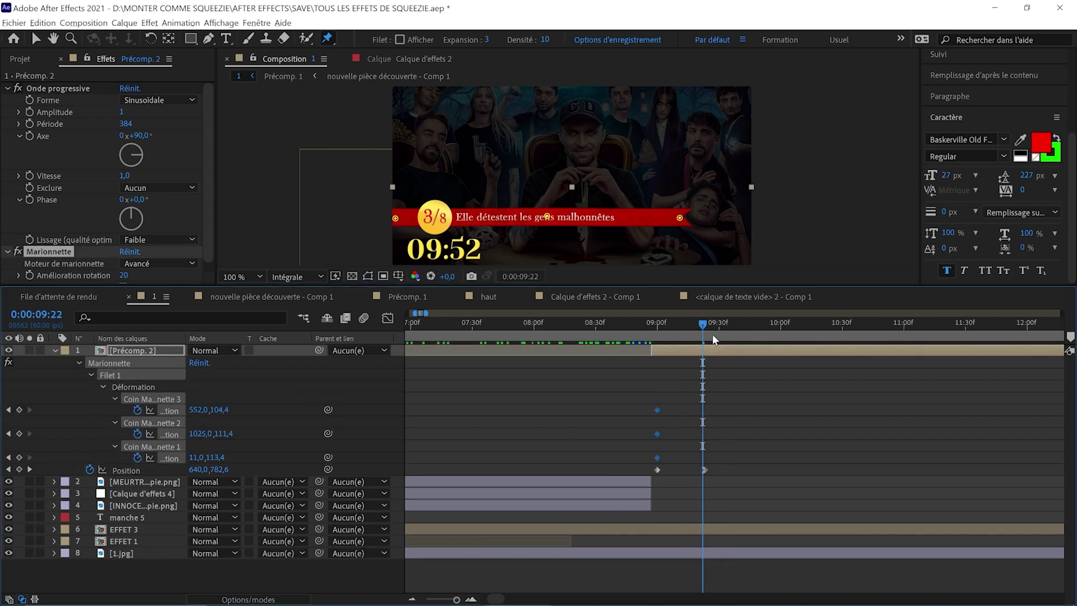
scroll(565, 227, up, 1)
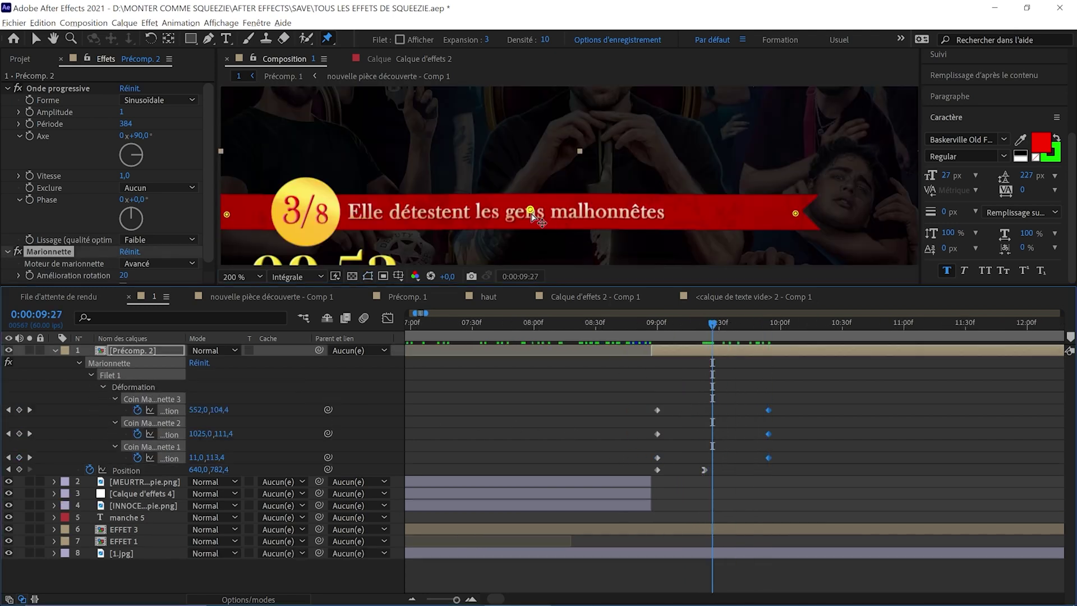
drag(532, 215, 528, 213)
key(ctrl+z)
mouse_move(698, 324)
mouse_down()
mouse_move(736, 325)
mouse_move(686, 332)
mouse_move(759, 331)
mouse_move(712, 328)
mouse_up()
drag(528, 211, 529, 209)
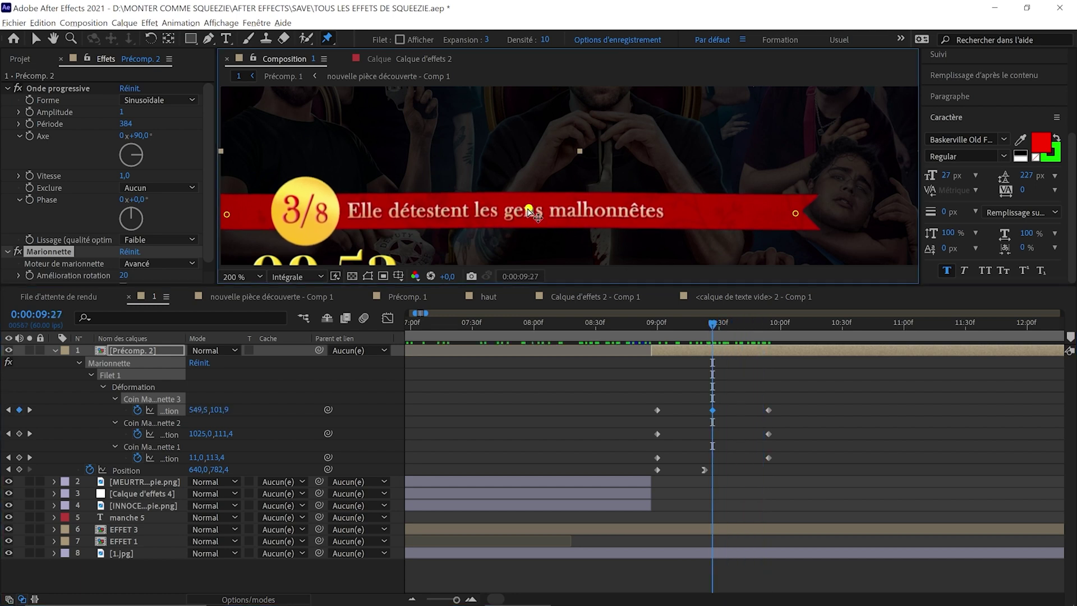
drag(735, 322, 810, 333)
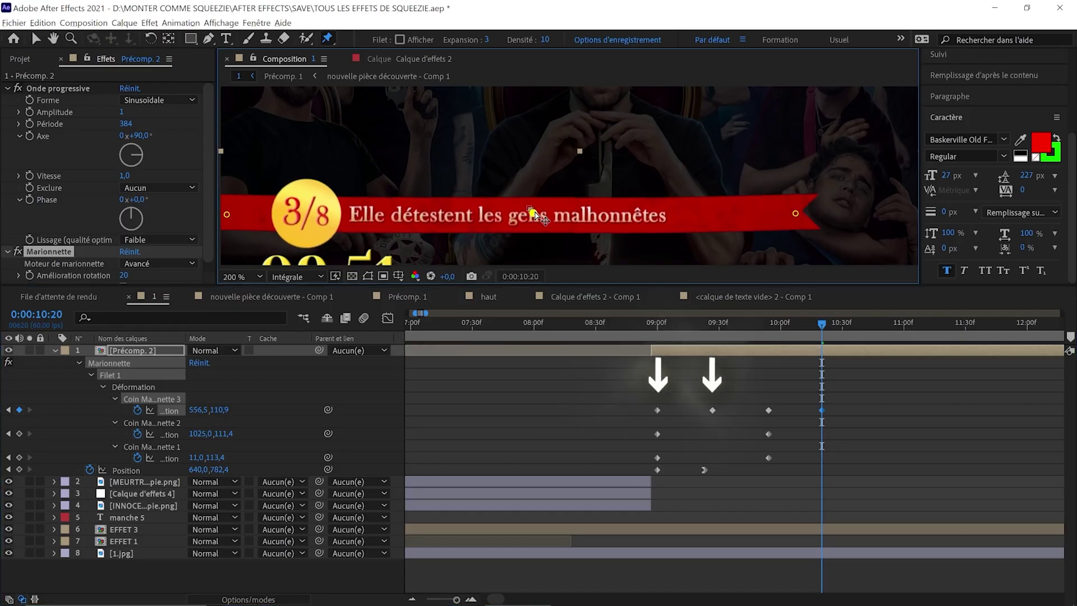
drag(732, 384, 699, 426)
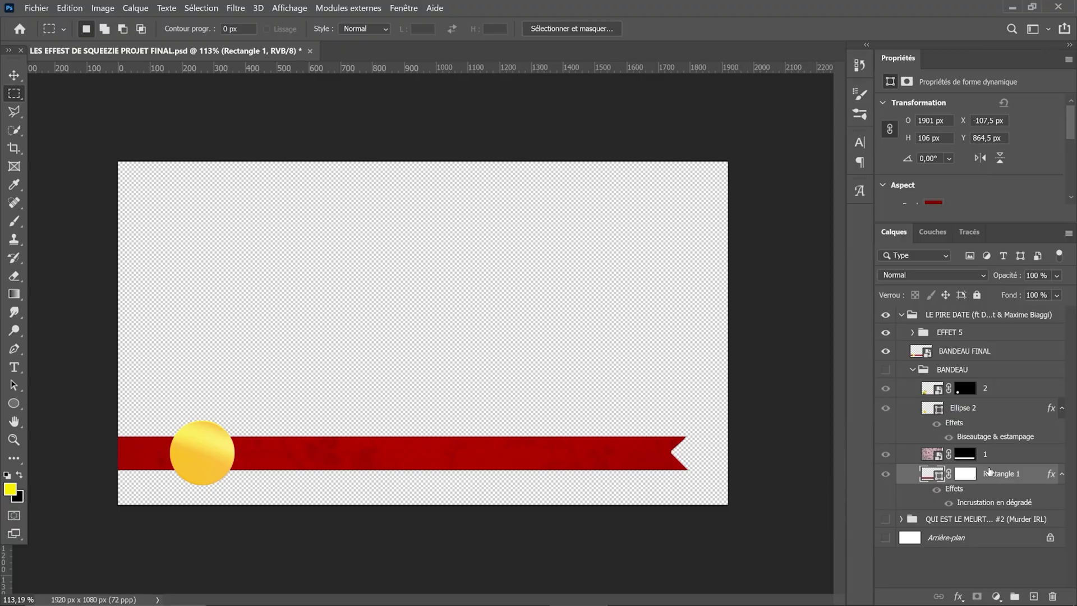
In Photoshop, duplicate Rectangle 1 and its texture layer 1, bring the copies above all groups and move them up the canvas.
shift+click(999, 459)
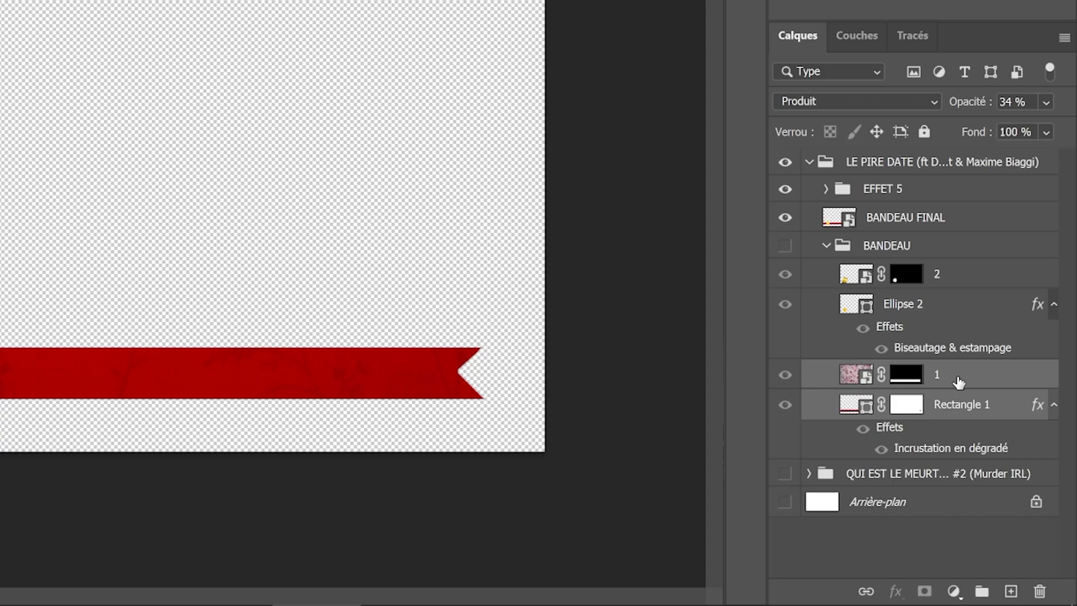
key(ctrl+j)
drag(955, 399, 929, 149)
key(ctrl+t)
drag(135, 364, 135, 152)
key(Return)
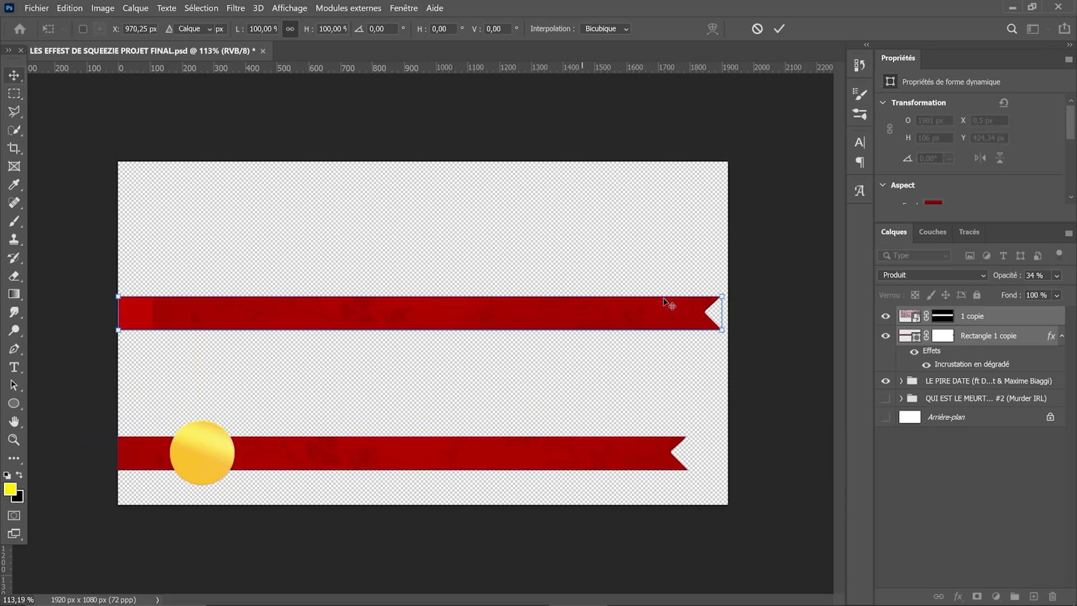
Group the copied rectangle and texture layers and convert the group to a smart object.
key(ctrl+g)
right_click(979, 317)
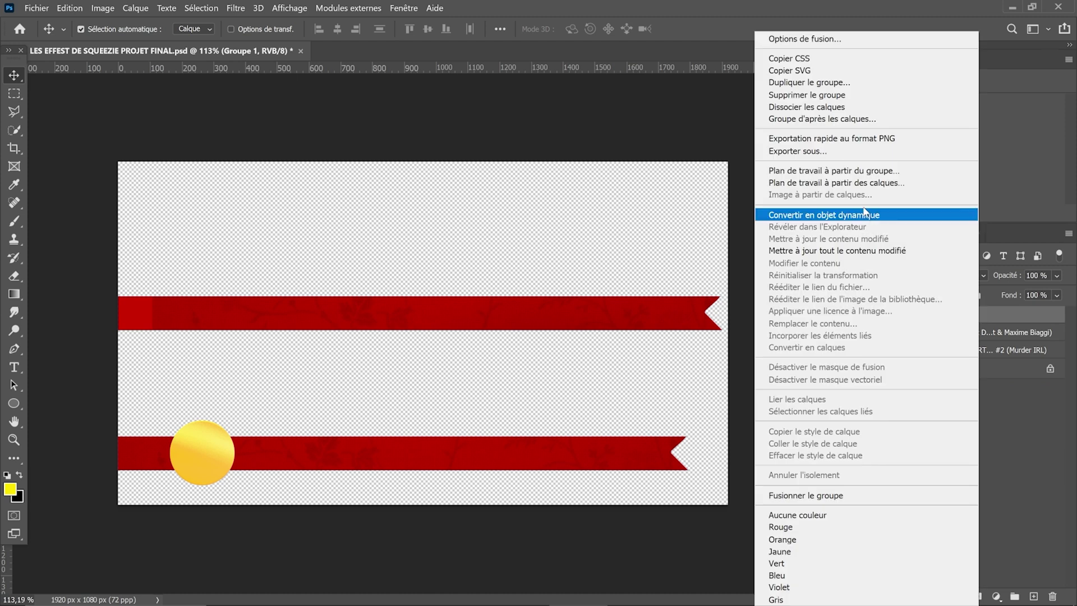
click(833, 214)
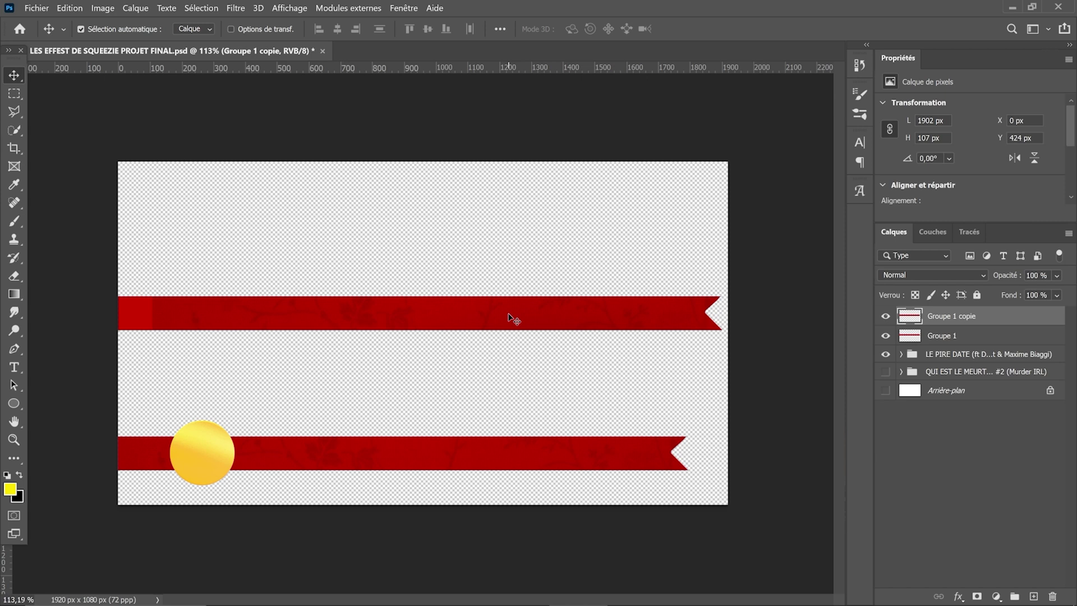
Flip Groupe 1 copie horizontally.
key(ctrl+t)
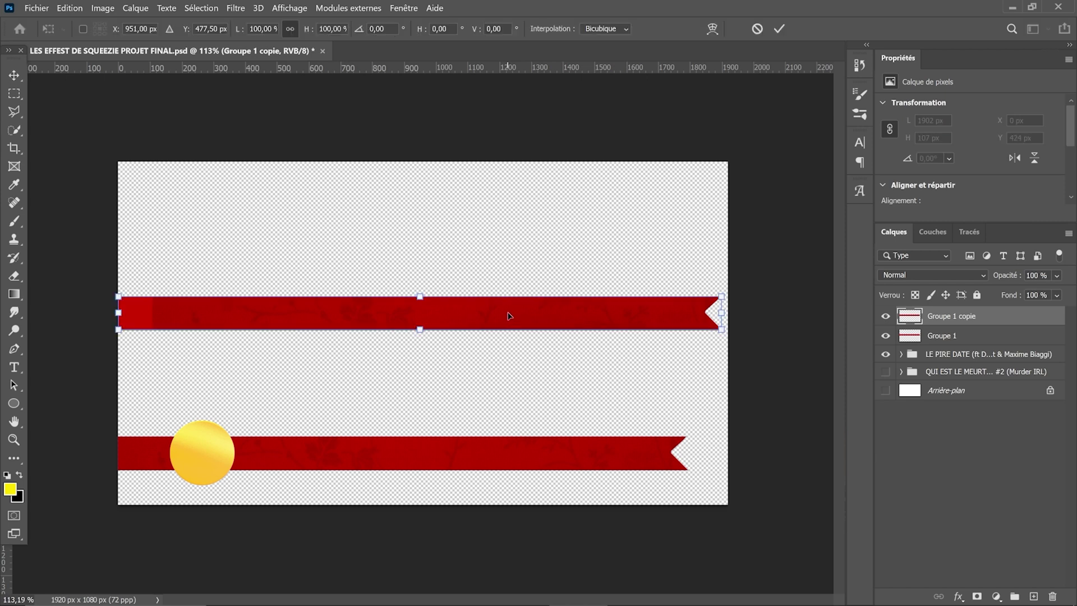
right_click(508, 315)
click(555, 552)
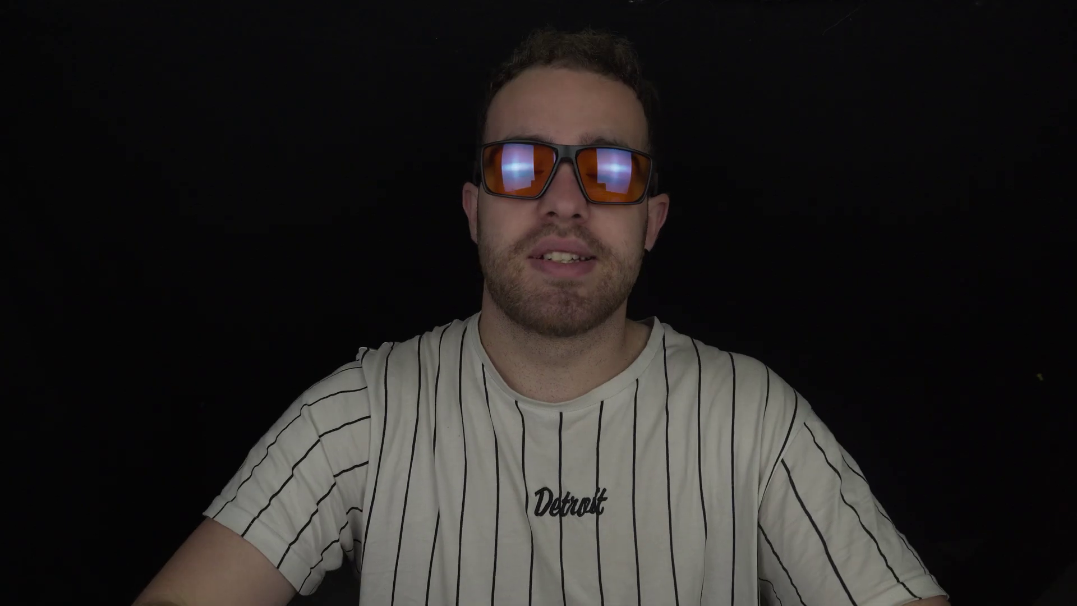
Mask Groupe 1 copie and Groupe 1 and brush away the excess to leave a short ribbon notched at both ends.
click(977, 596)
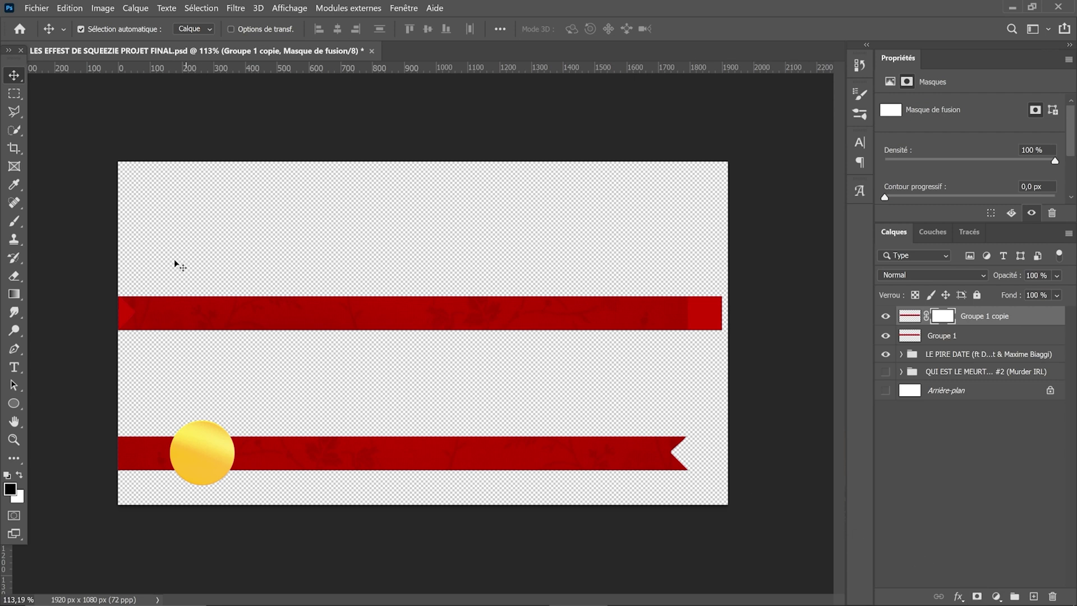
click(14, 221)
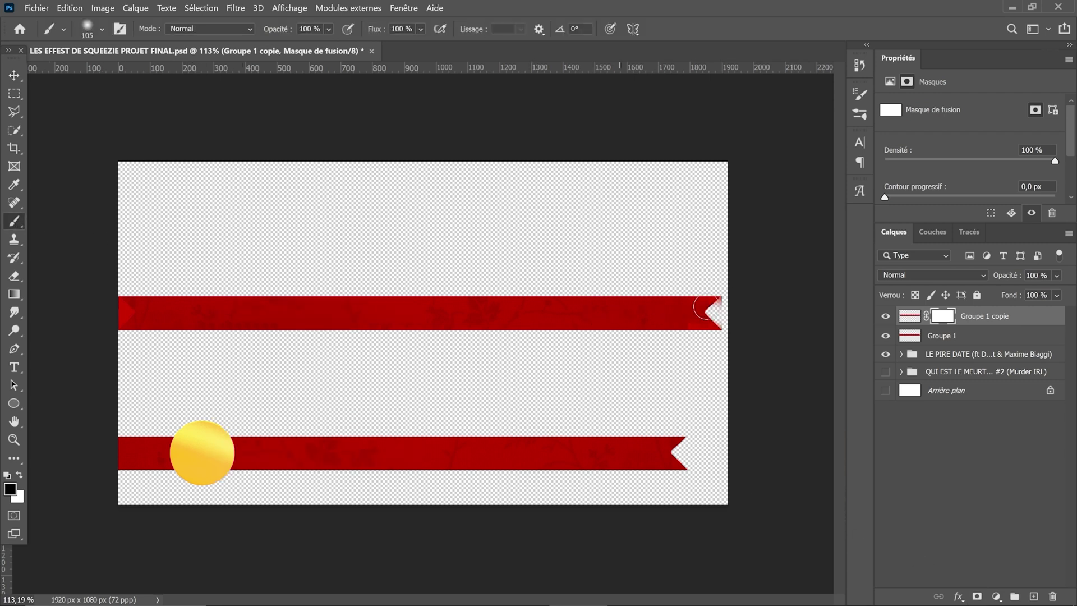
drag(645, 321, 734, 306)
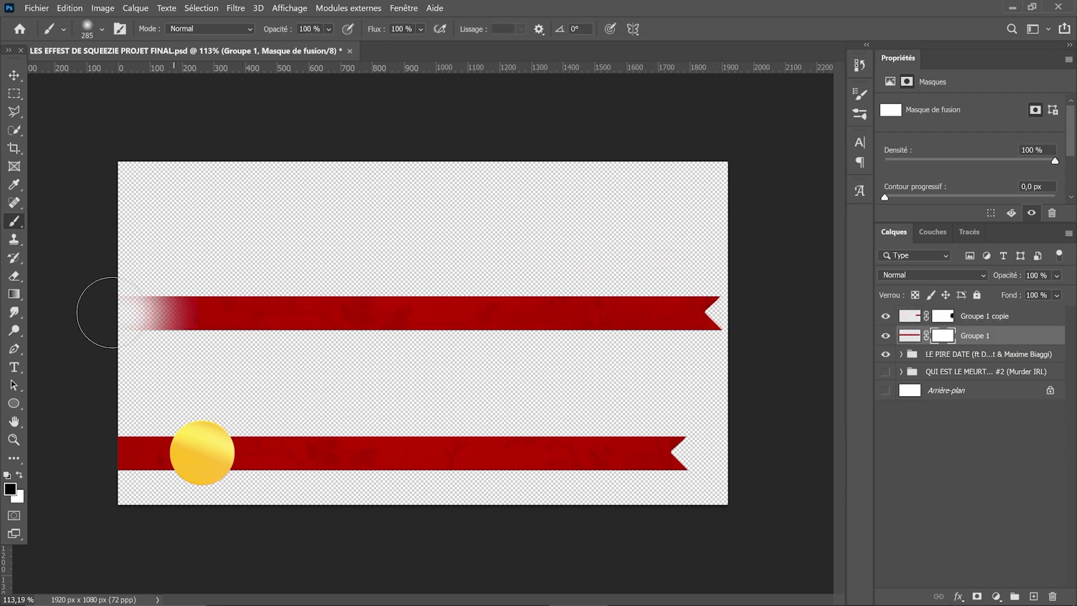
drag(109, 307, 520, 313)
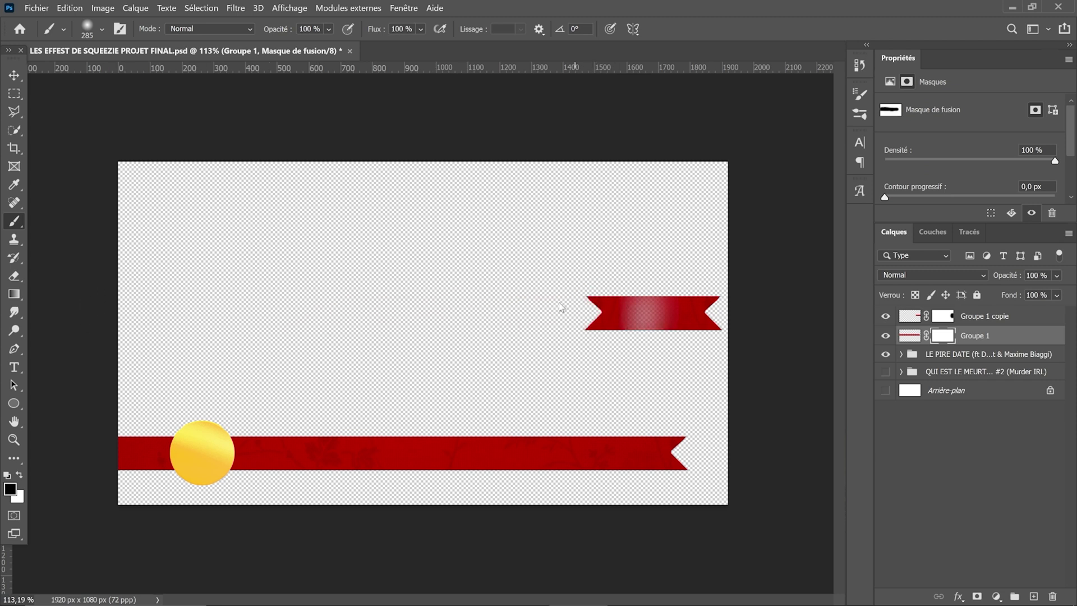
key(ctrl+plus)
alt+right_click(693, 327)
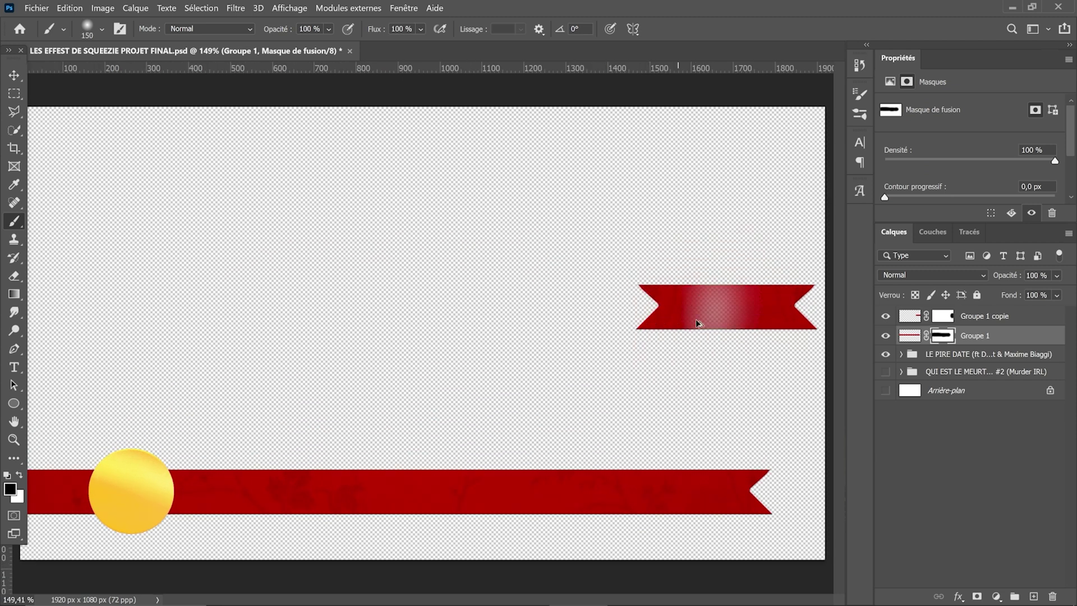
Group the two masked ribbon layers and merge the group into a single layer.
click(988, 316)
shift+click(946, 321)
key(ctrl+g)
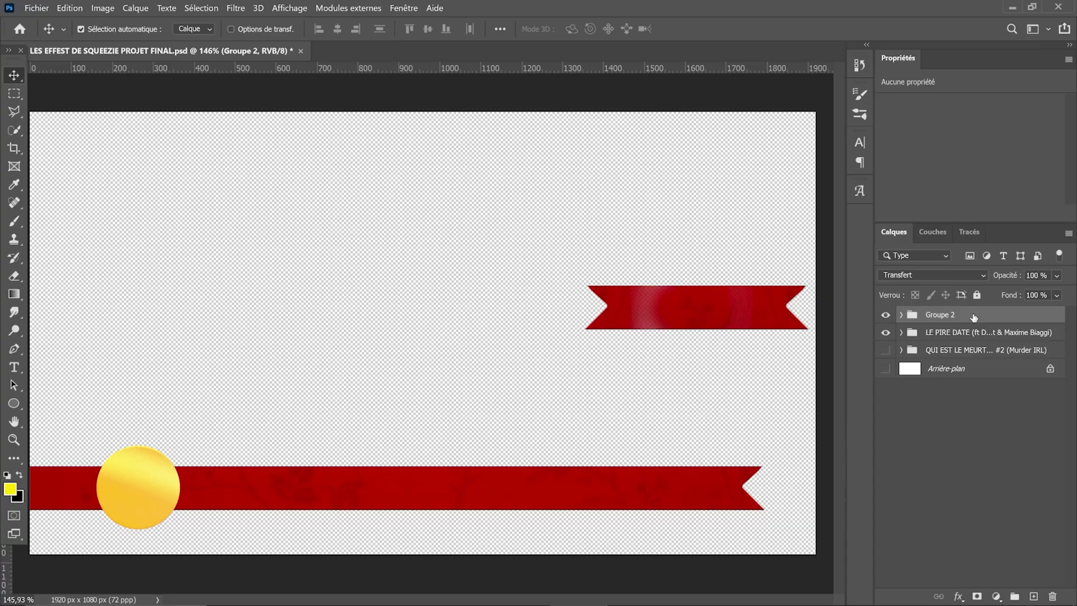
right_click(889, 276)
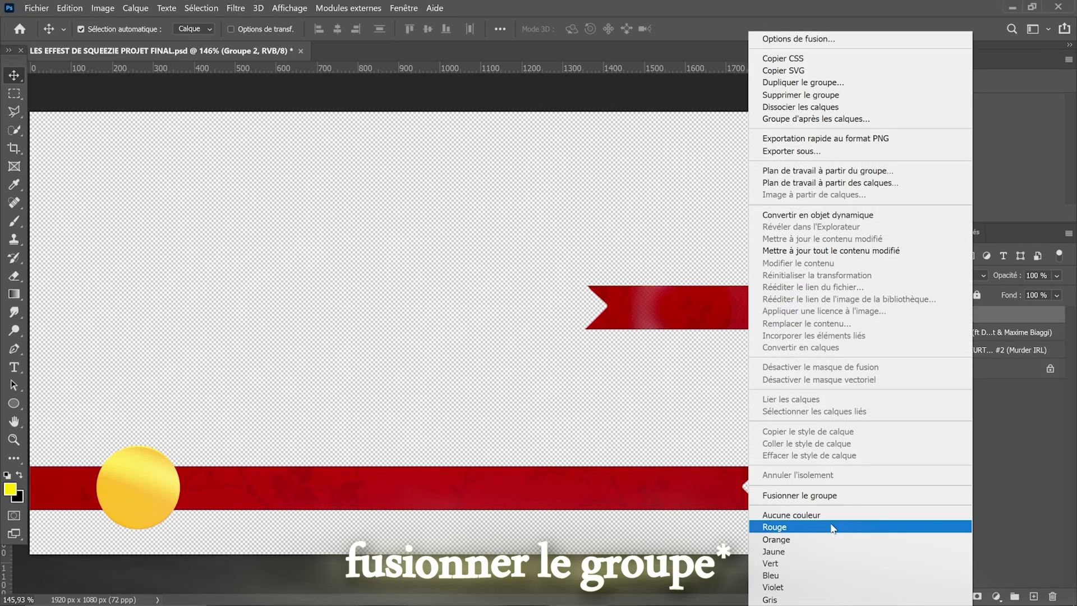
click(800, 496)
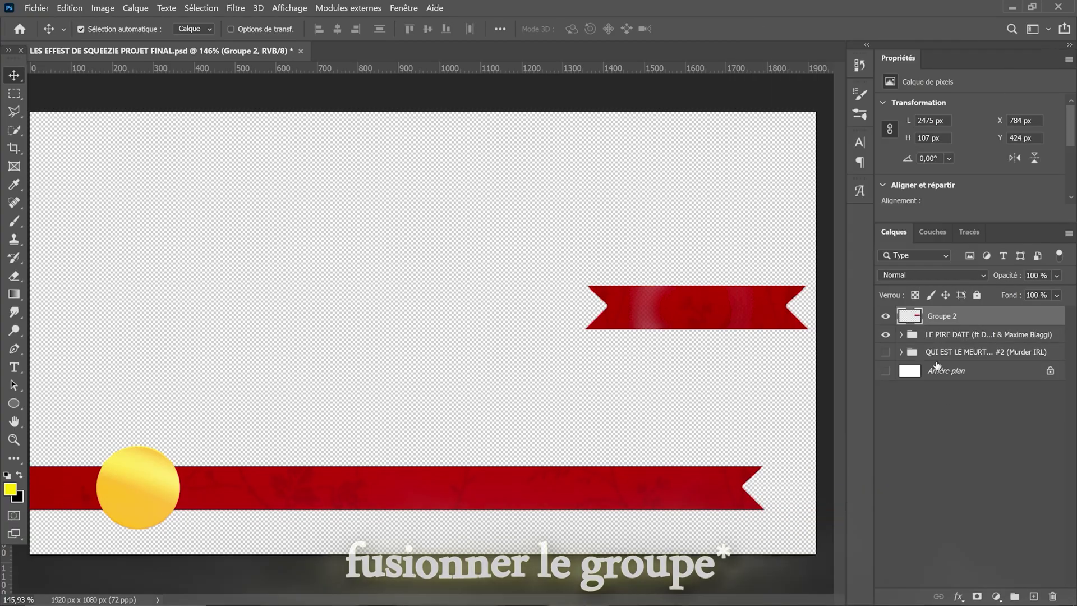
Transform the merged ribbon to make it taller and move it toward the middle of the canvas.
scroll(427, 264, up, 1)
key(ctrl+t)
drag(597, 267, 597, 251)
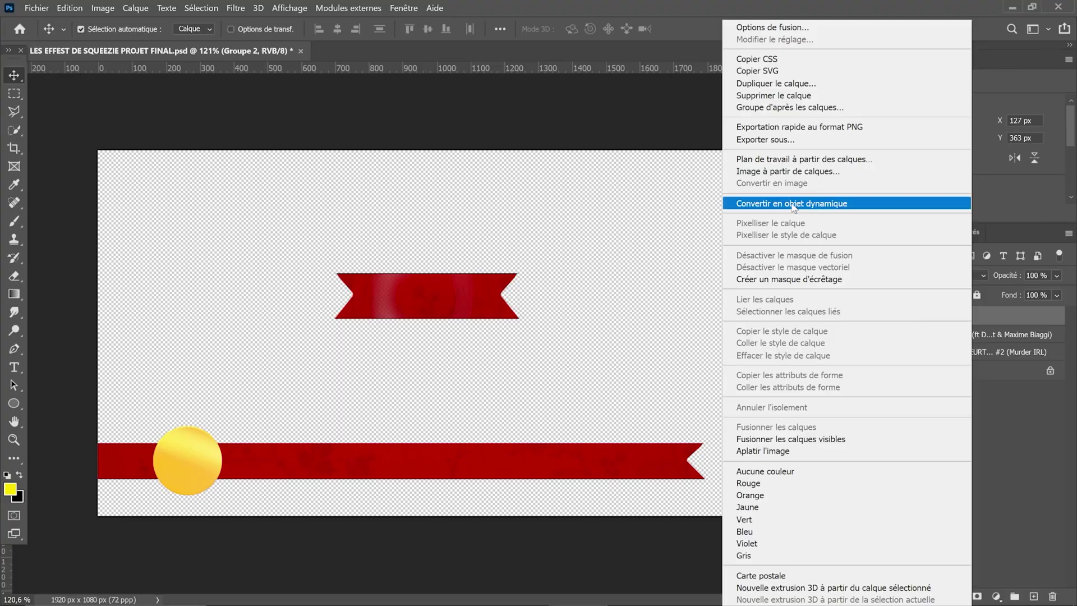
Convert the Groupe 2 ribbon layer to a smart object and export it as BANDEAU 2.png.
click(792, 204)
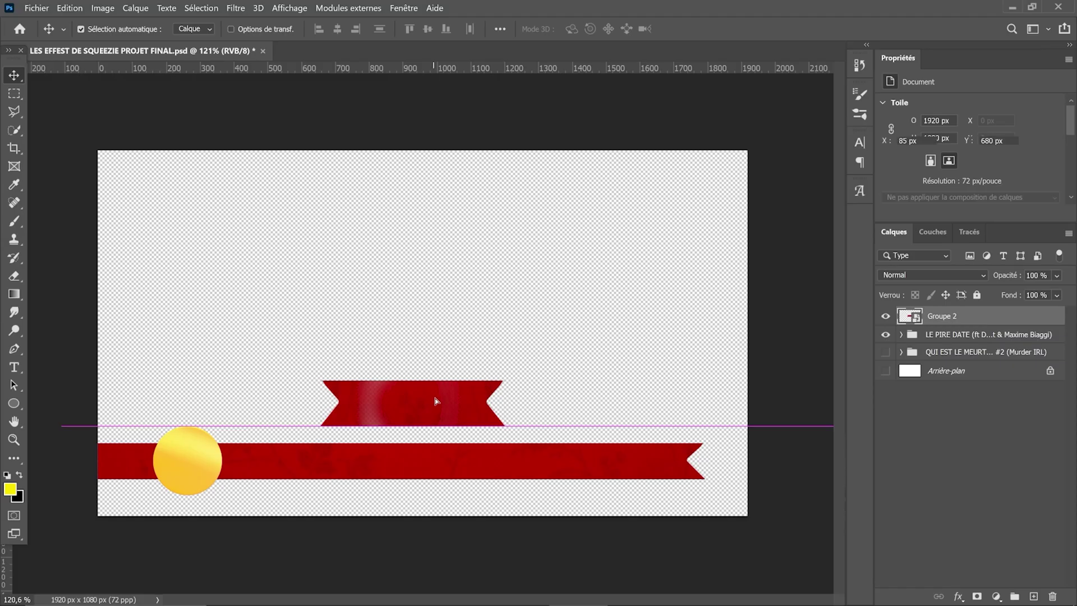
right_click(944, 315)
click(748, 159)
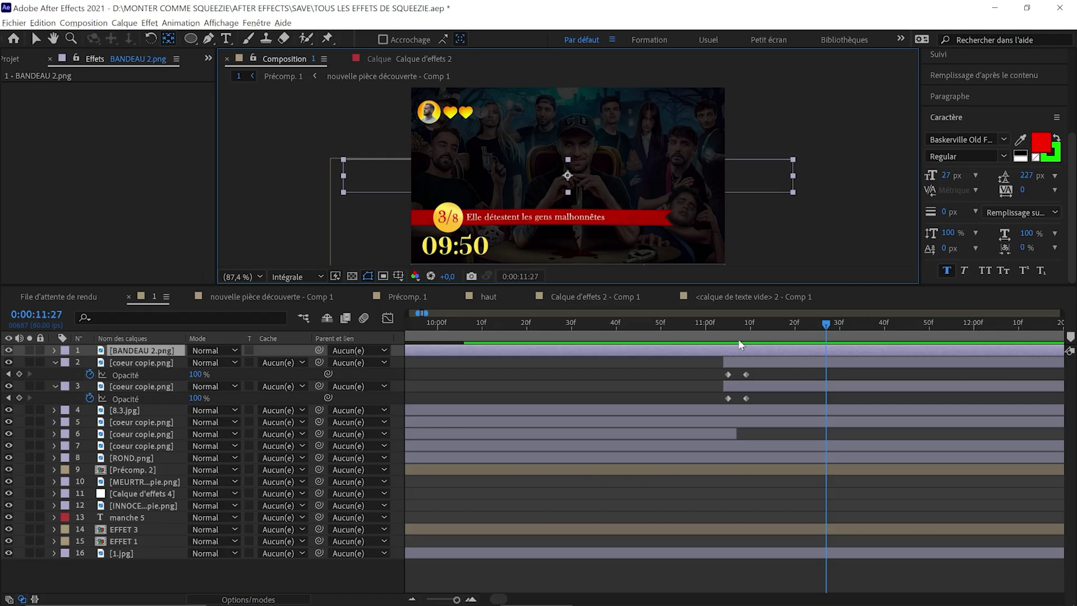
In After Effects, scale down the BANDEAU 2.png ribbon and center the title "Red Flags" at 58 px over it.
key(s)
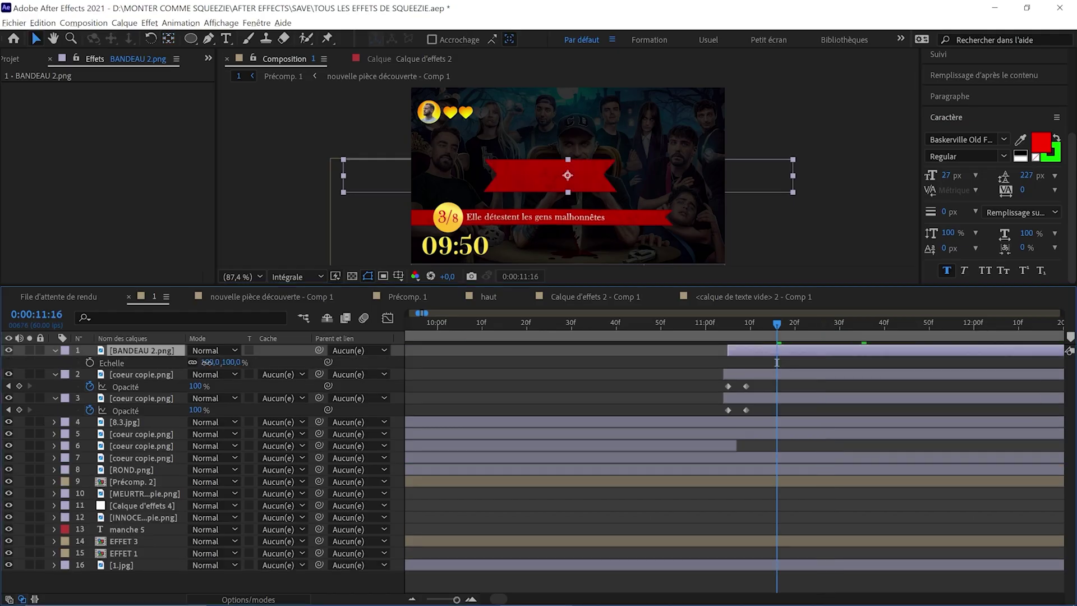
drag(188, 366, 186, 366)
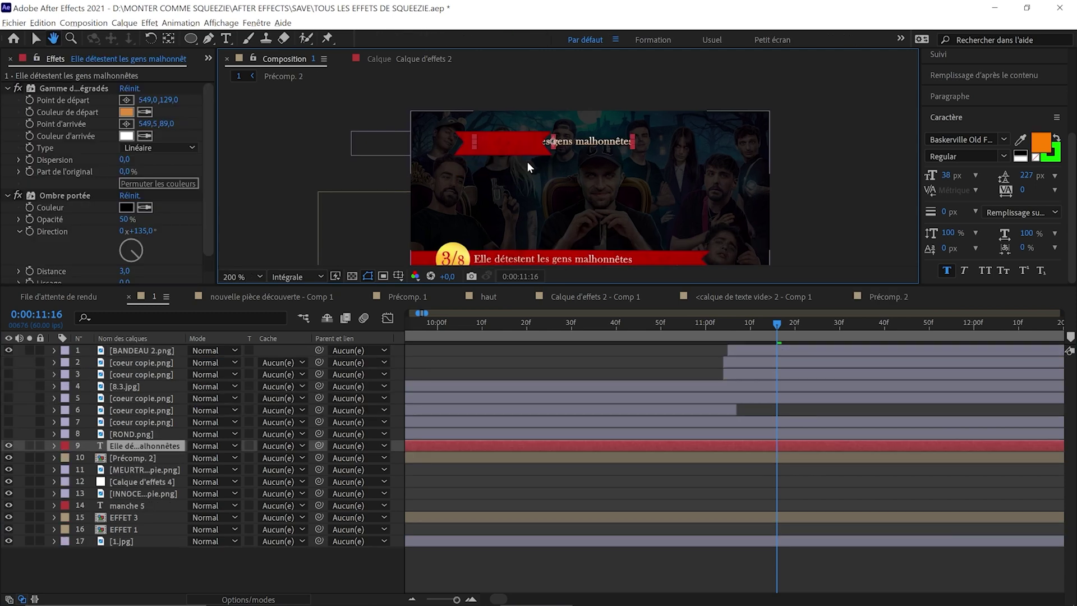
scroll(591, 139, up, 2)
drag(134, 449, 141, 347)
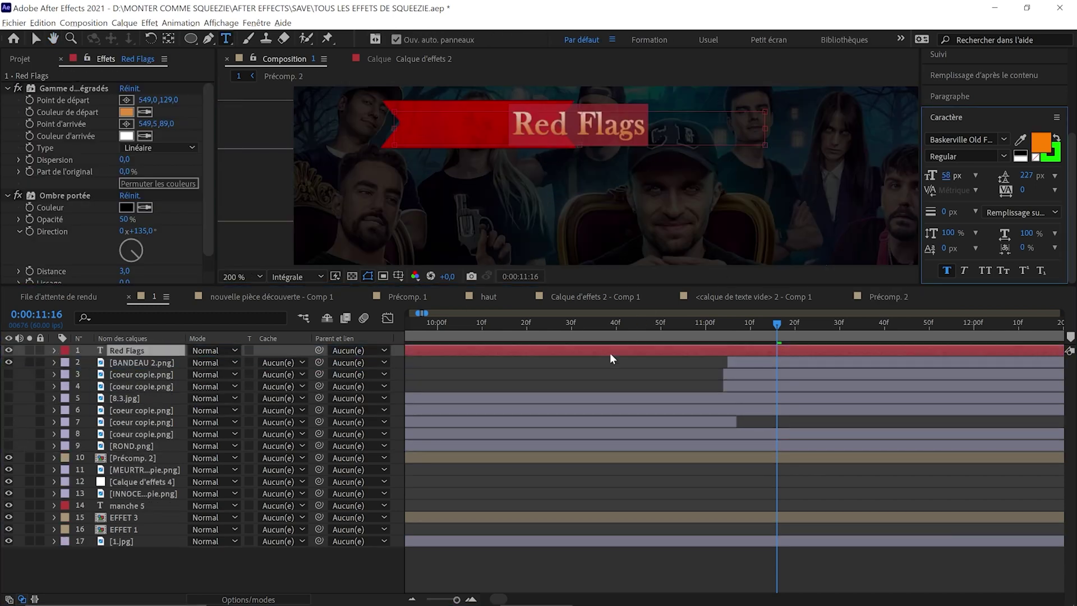
drag(537, 138, 521, 138)
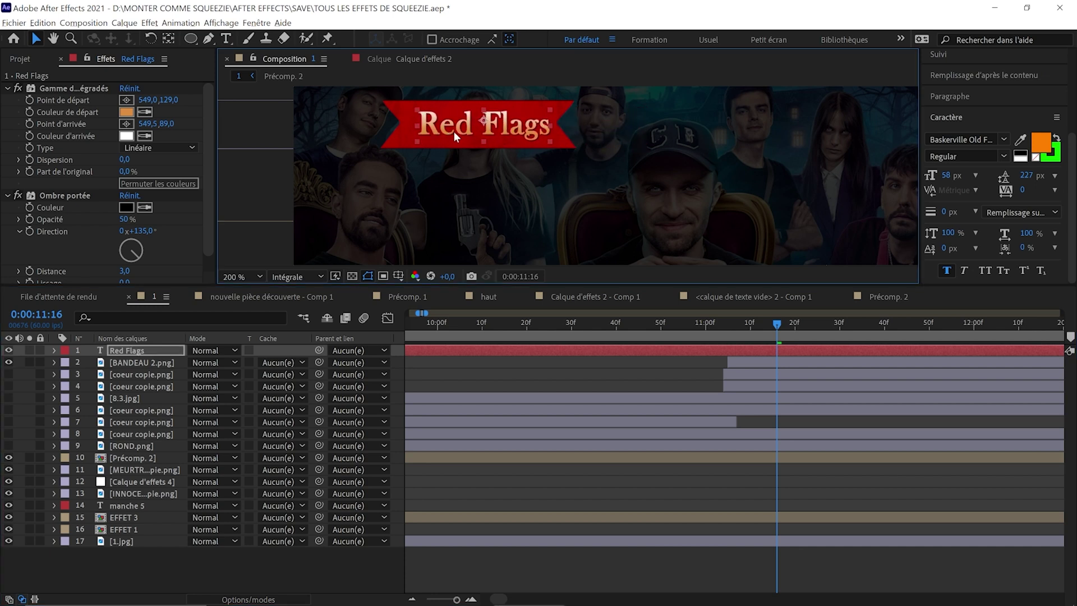
Duplicate the title below the ribbon and change the copy to "Elles détestent les gens qui..." at 33 px.
key(ctrl+d)
drag(423, 143, 434, 192)
double_click(434, 192)
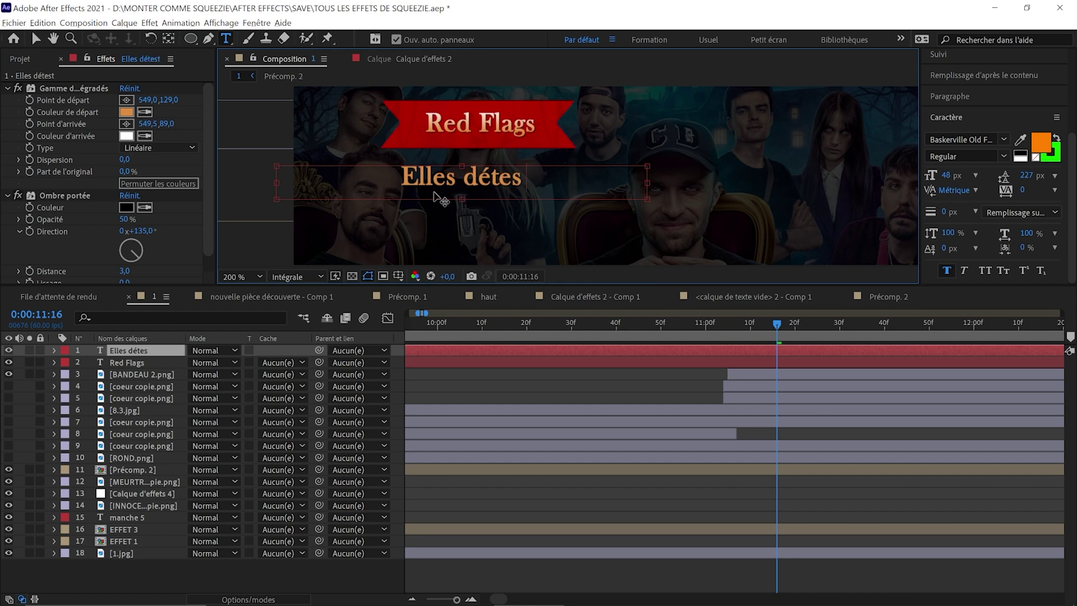
key(ctrl+a)
drag(946, 175, 939, 174)
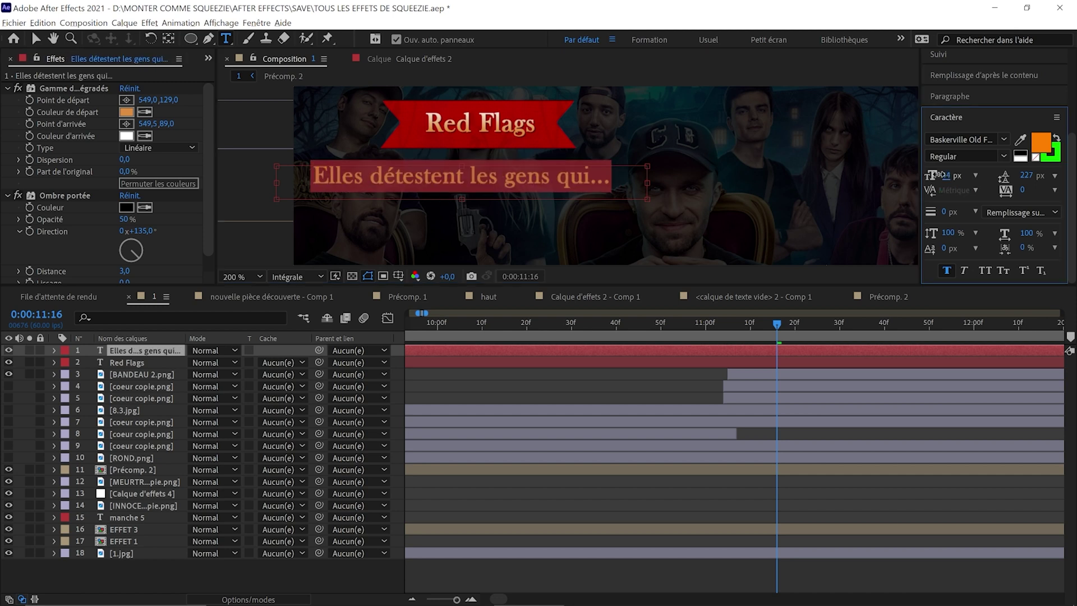
key(Escape)
key(v)
Make the subtitle's gradient run vertically, with its start point at about 327.8, 212.5 and end point at about 327.6, 186.1.
click(126, 123)
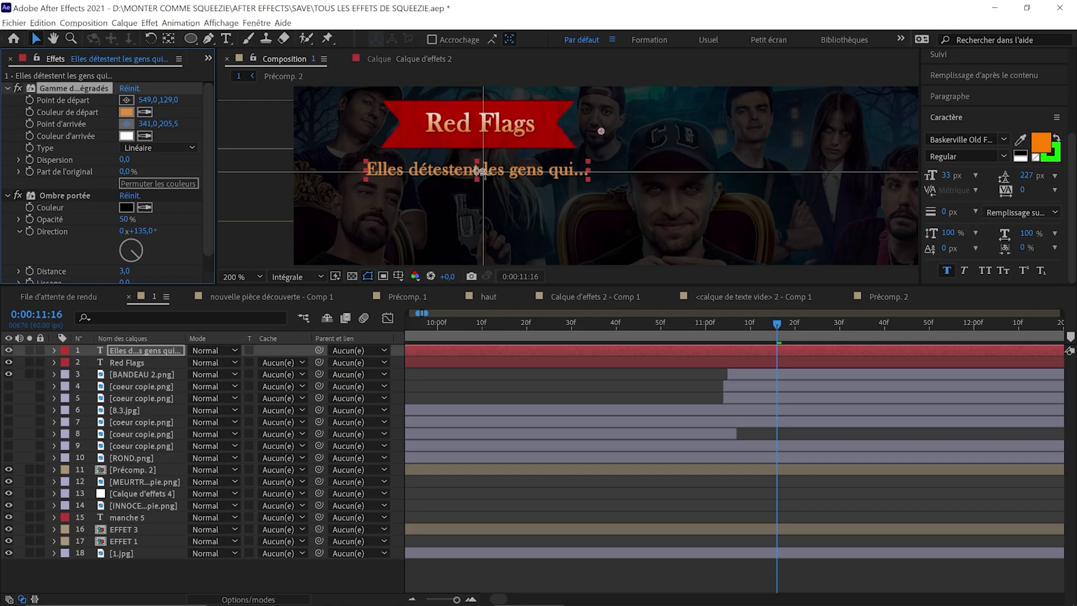
scroll(487, 121, up, 4)
click(487, 121)
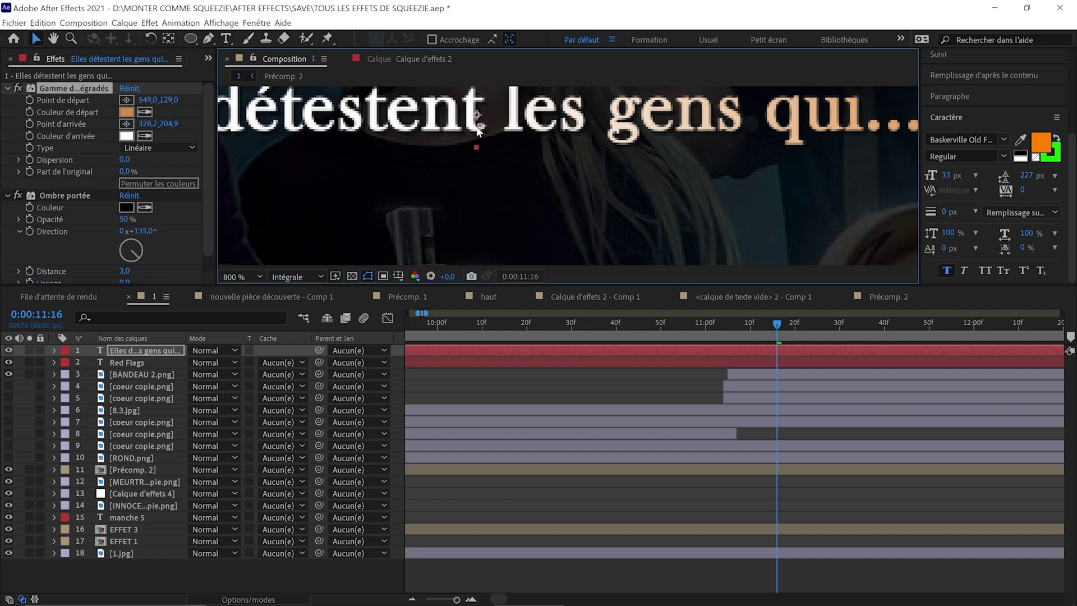
click(491, 173)
scroll(492, 173, down, 4)
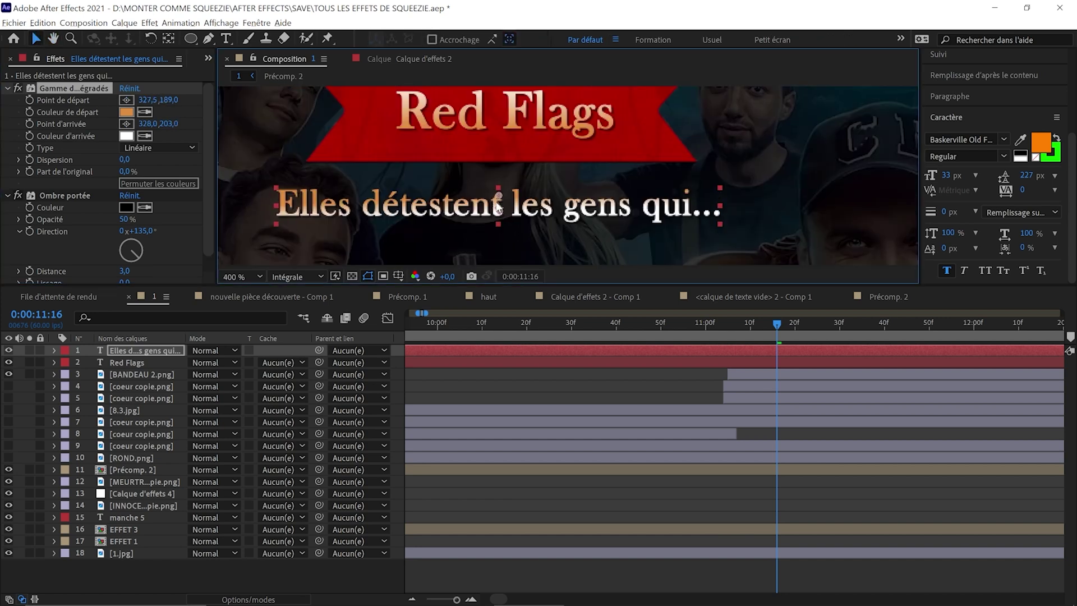
scroll(491, 173, up, 2)
drag(497, 229, 481, 191)
scroll(495, 190, down, 2)
Duplicate the subtitle, place the copy beneath it and change its text to "ne sont pas écolos".
key(ctrl+d)
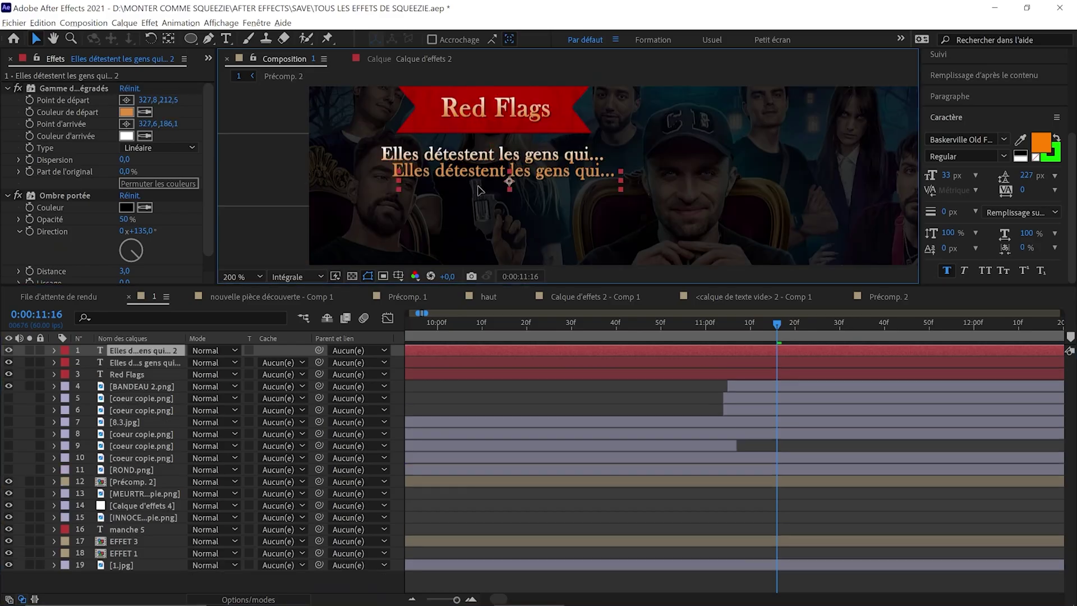
key(ctrl+d)
double_click(425, 178)
text(ne so)
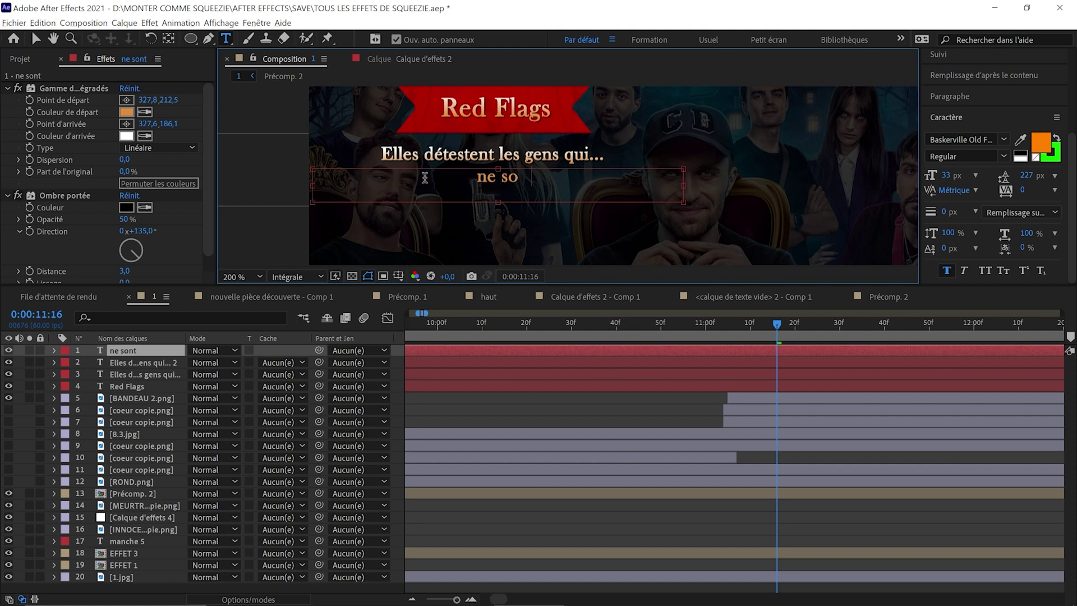
Add ROND DORE.png to the composition, scale it to 20% and place it just before the "ne sont pas écolos" line.
key(alt+Tab)
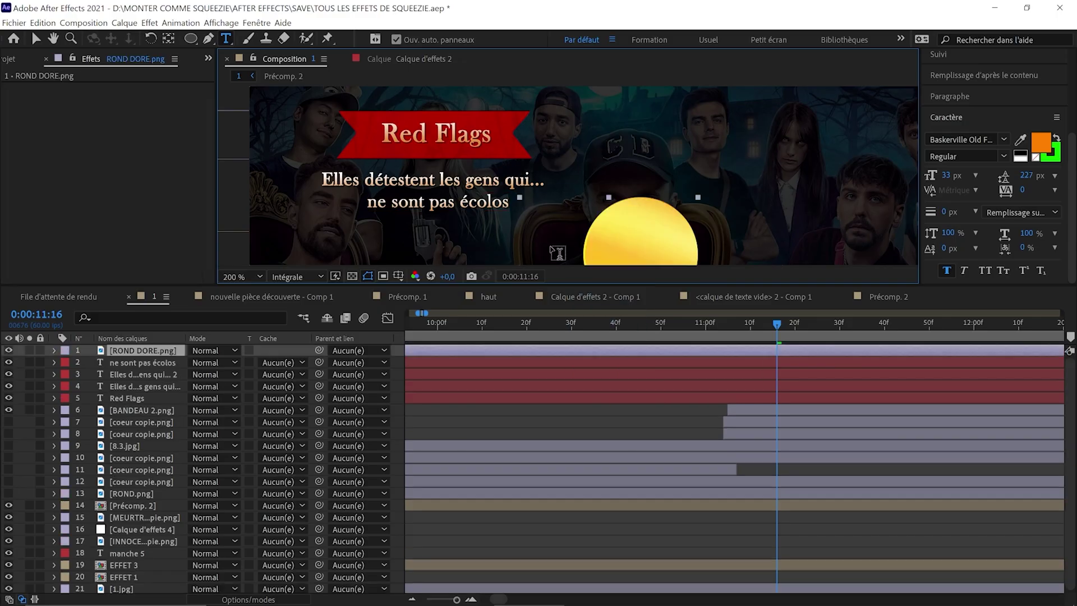
drag(613, 240, 385, 217)
scroll(566, 174, up, 1)
click(203, 362)
text(20)
key(Return)
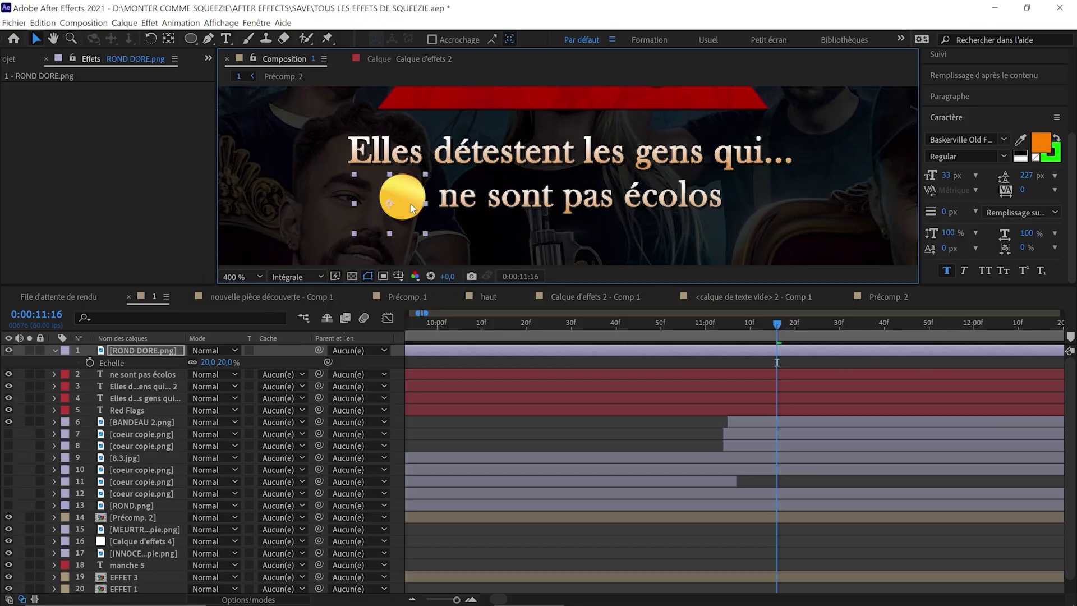
Add the text "1" over the gold disc and colour it dark red.
scroll(401, 212, up, 1)
click(402, 199)
text(1)
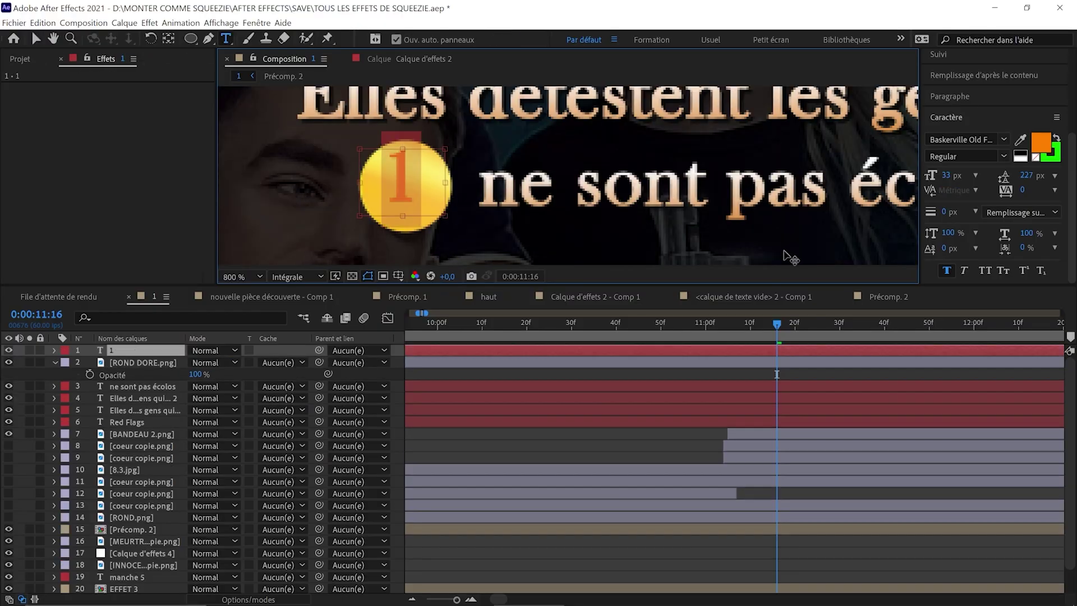
click(1041, 142)
click(450, 357)
click(560, 355)
Apply the Biseau alpha effect to the "1" on the disc.
key(ctrl+space)
text(biseau)
key(Return)
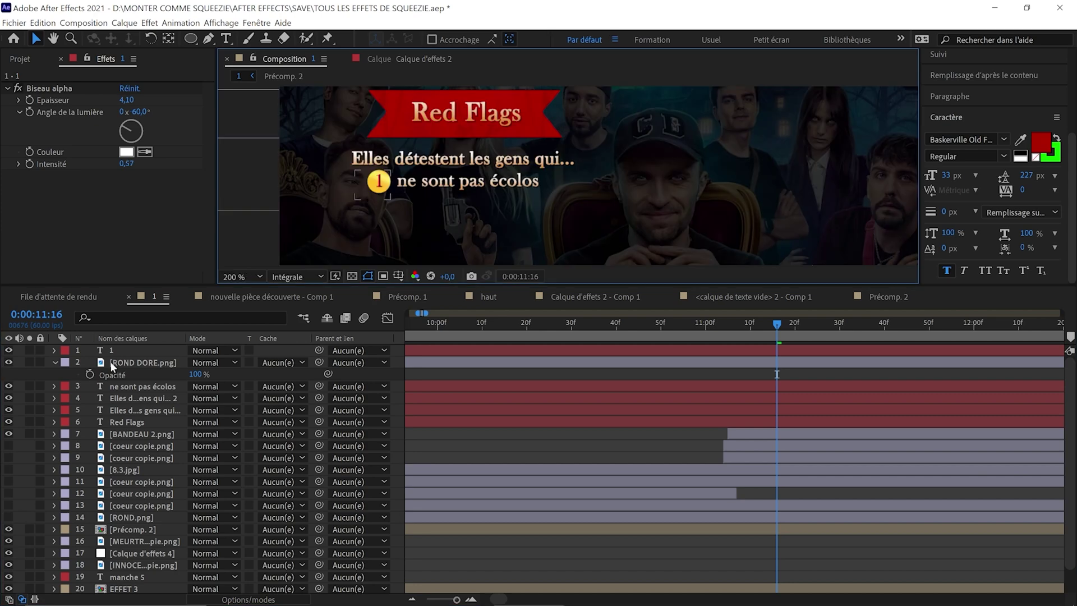
Precompose the "1" text and ROND DORE.png together, transferring all attributes into the new composition.
shift+click(130, 361)
right_click(126, 346)
click(161, 284)
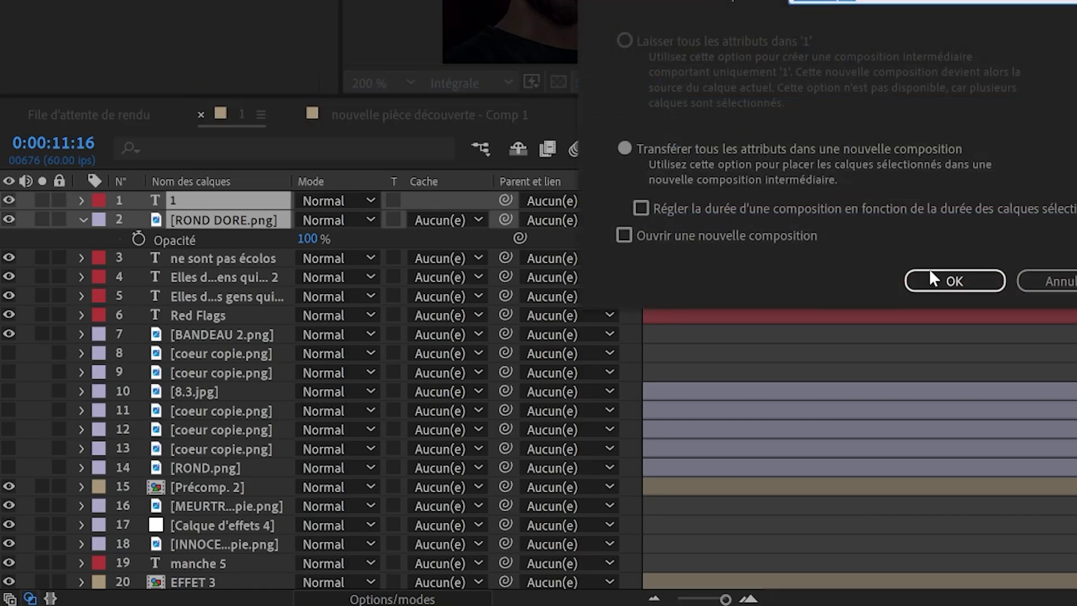
click(932, 279)
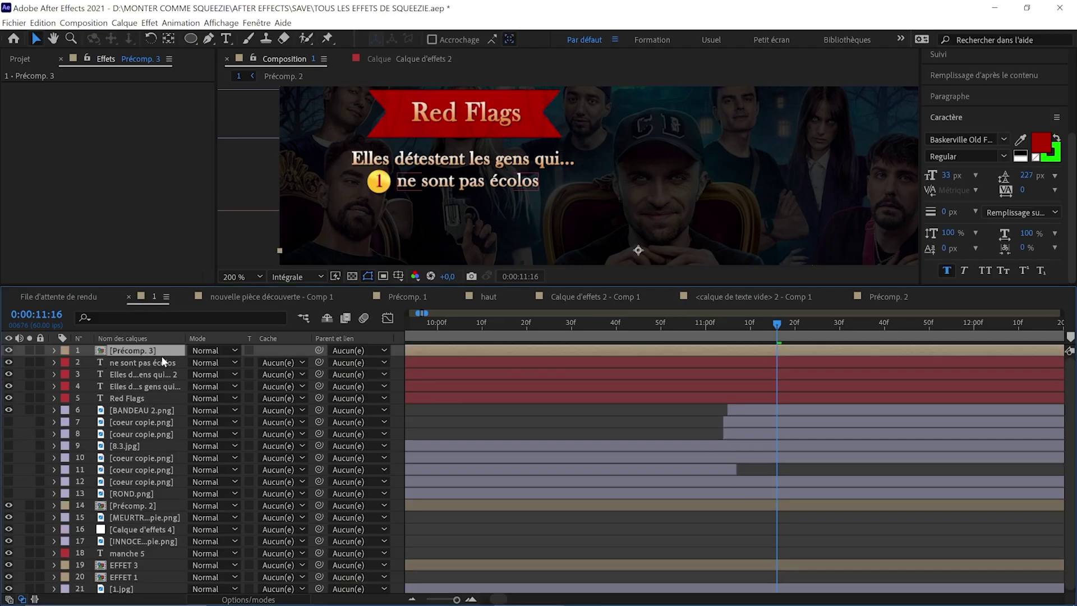
Duplicate the numbered badge and its "ne sont pas écolos" line to build an evenly spaced list of five.
key(ctrl+d)
key(ctrl+d)
key(ctrl+d)
key(ctrl+d)
key(ctrl+d)
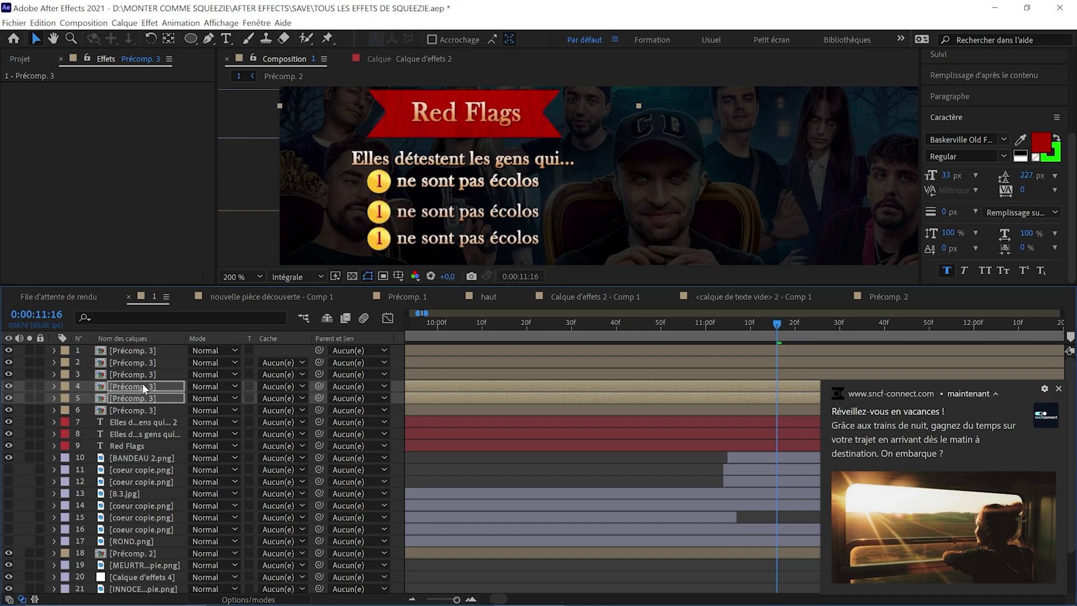
click(139, 375)
click(136, 359)
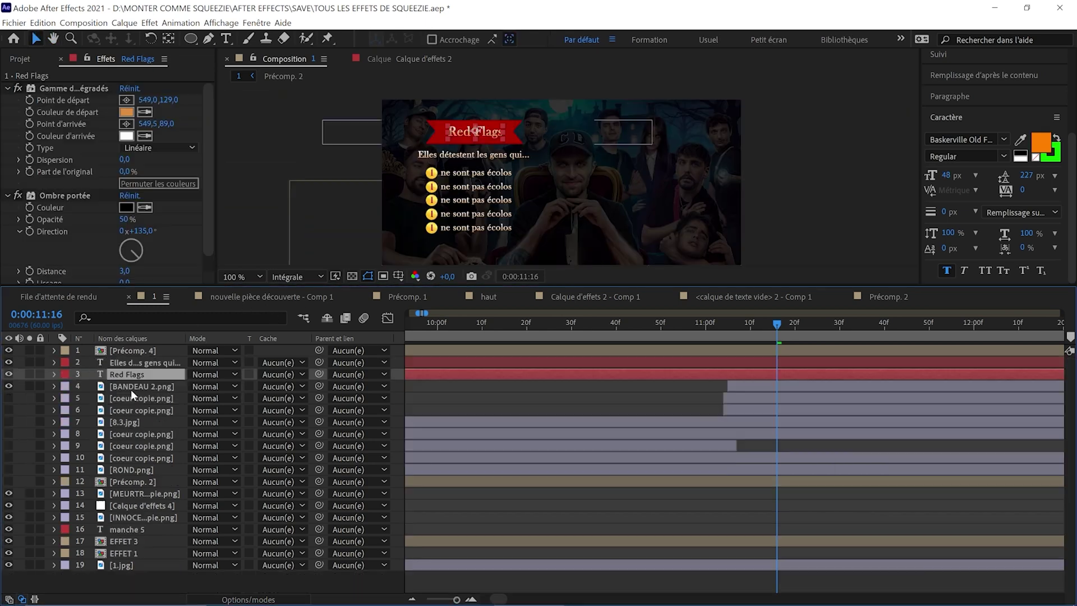
Precompose the Red Flags text with BANDEAU 2.png, transferring all attributes into the new composition.
click(133, 387)
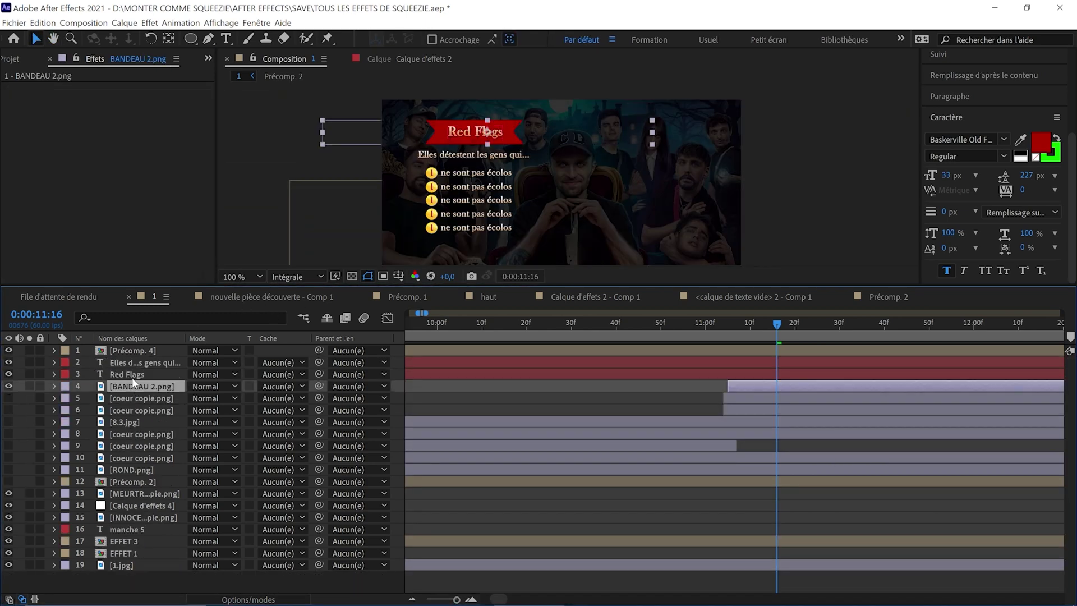
ctrl+click(132, 374)
right_click(133, 375)
click(162, 323)
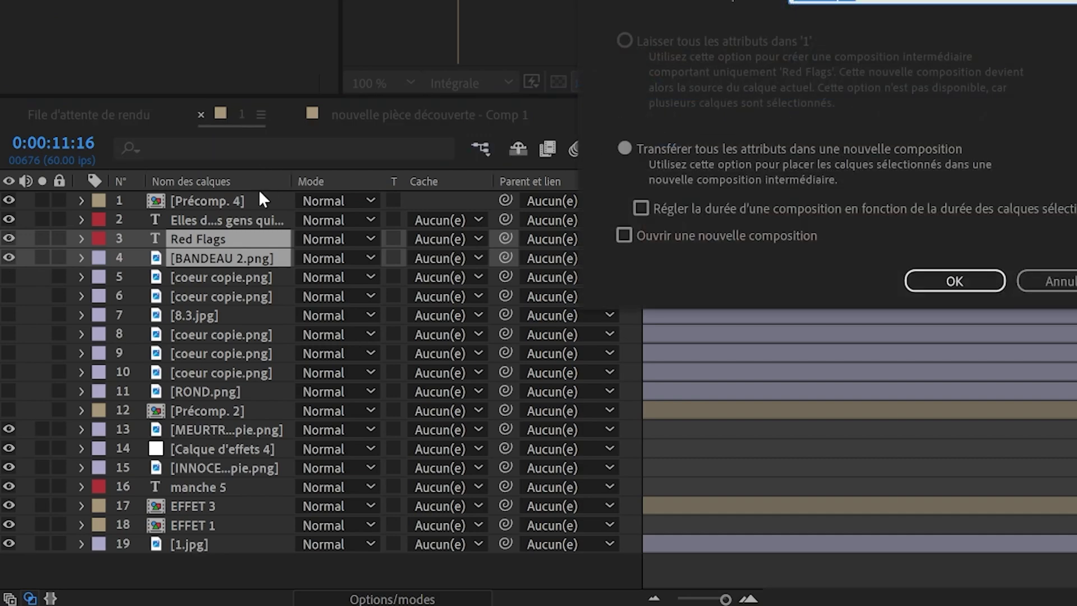
key(Return)
Copy the Onde progressive and Marionnette effects from Précomp. 2 and paste them onto Précomp. 4.
click(207, 391)
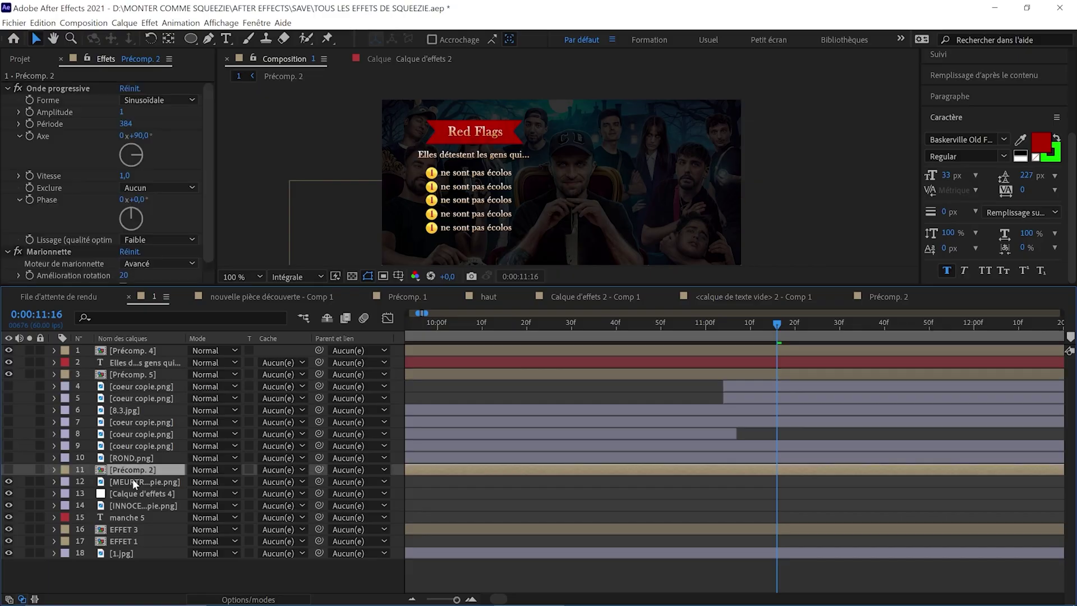
click(133, 479)
click(131, 469)
click(73, 88)
ctrl+click(58, 250)
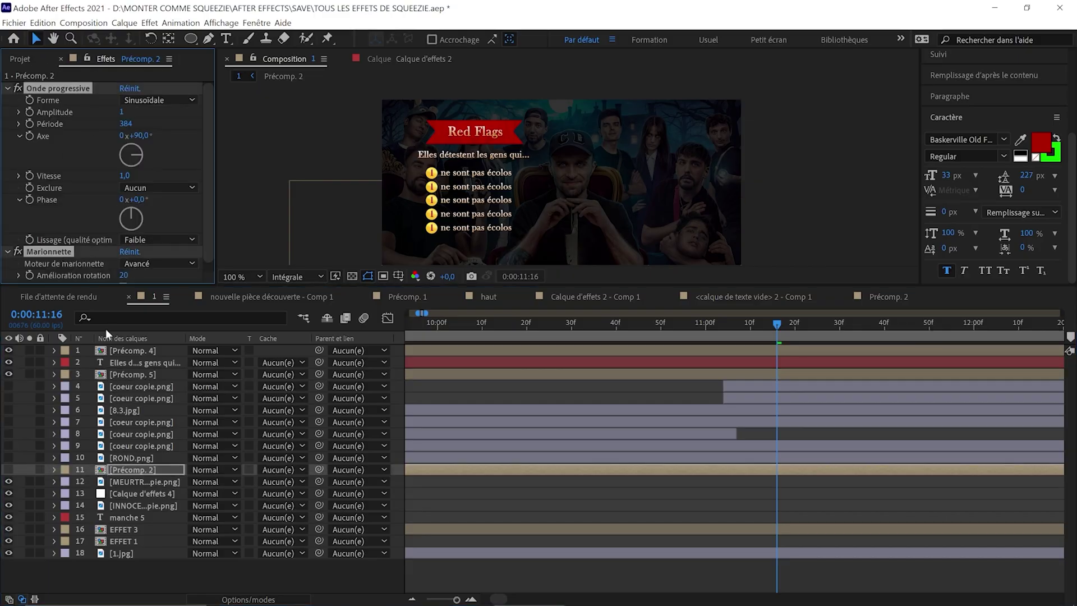
click(149, 352)
key(ctrl+v)
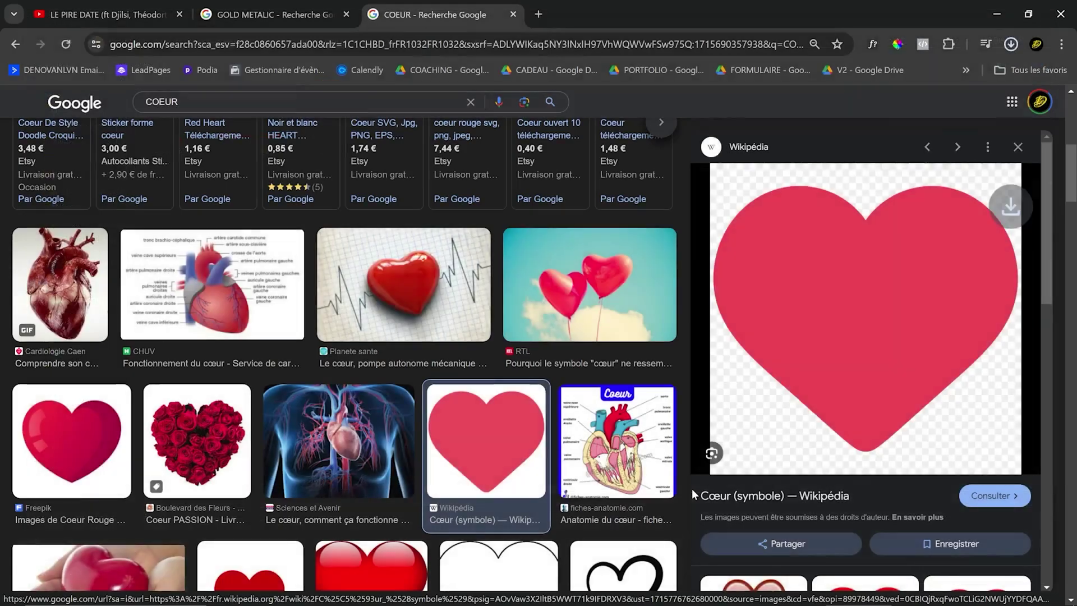
Switch to Photoshop, place the downloaded heart image coeur in the document and shrink it beside the gold disc.
key(alt+Tab)
key(alt+Tab)
key(alt+Tab)
key(alt+Tab)
drag(641, 106, 650, 303)
key(alt+Tab)
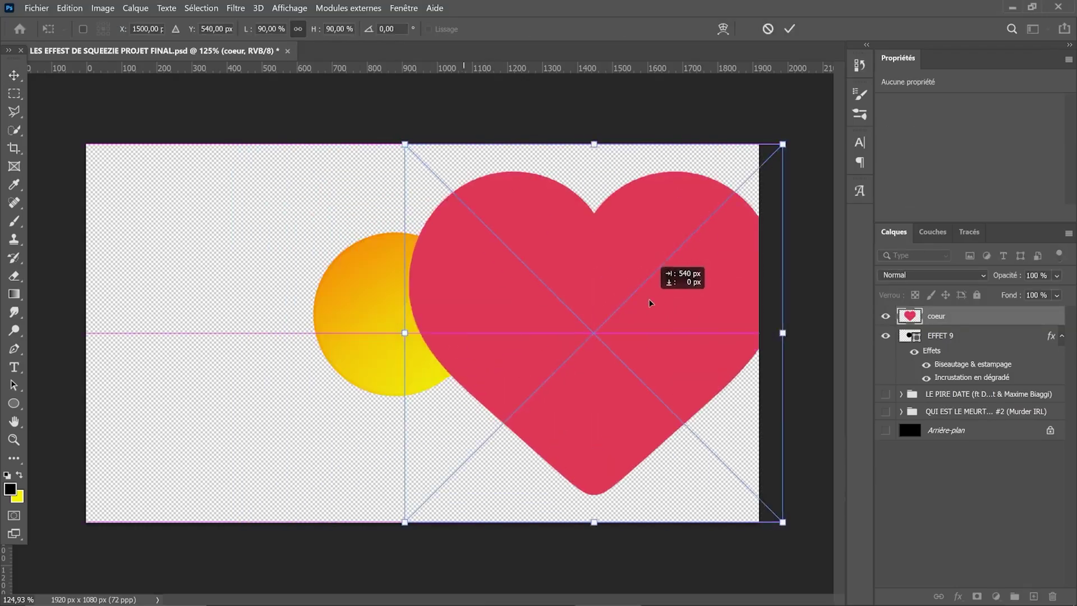
drag(813, 132, 557, 280)
key(Return)
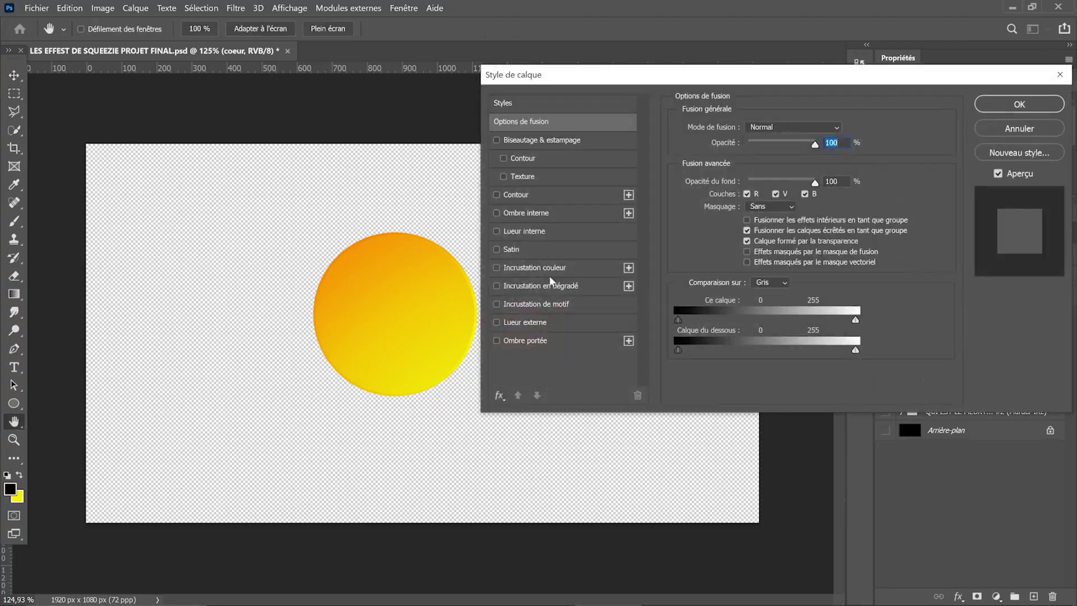
Give the heart a yellow-to-orange gradient overlay and a bevel and emboss layer style.
click(522, 295)
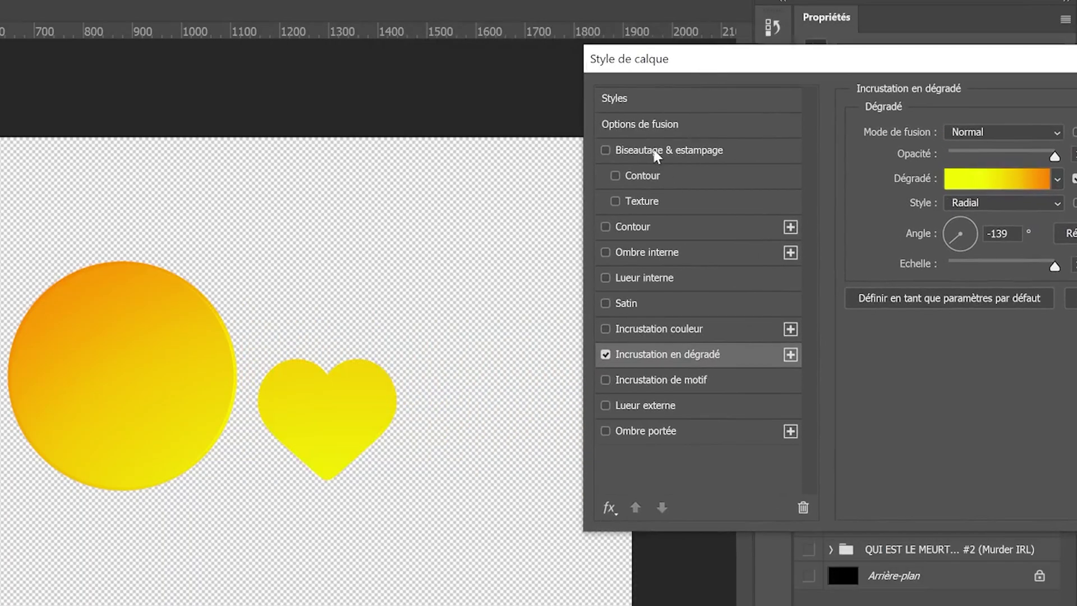
click(652, 147)
key(Return)
Duplicate the heart twice to form a row of three beside the gold disc, shifting the row to make room.
drag(333, 390, 445, 395)
click(203, 386)
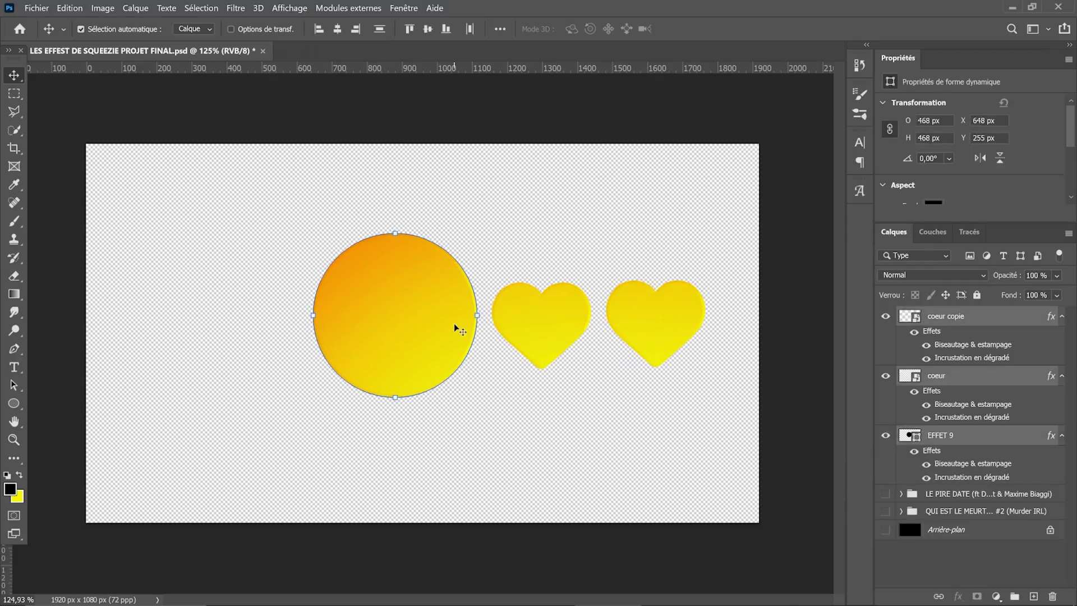
drag(453, 323, 461, 319)
drag(558, 317, 681, 293)
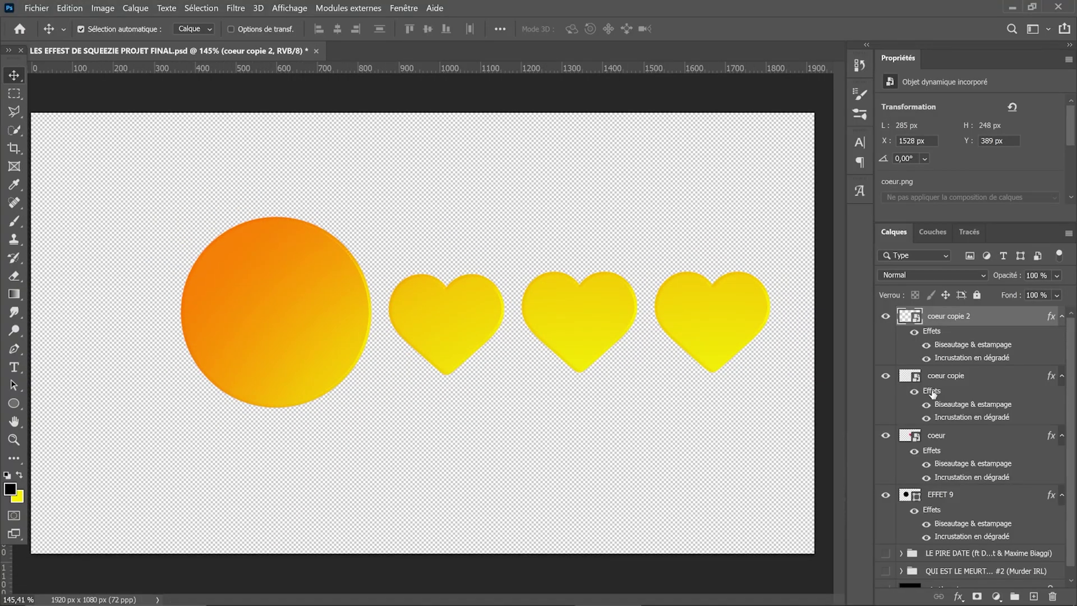
Quick-export the three heart layers as PNG files.
shift+click(955, 440)
right_click(955, 439)
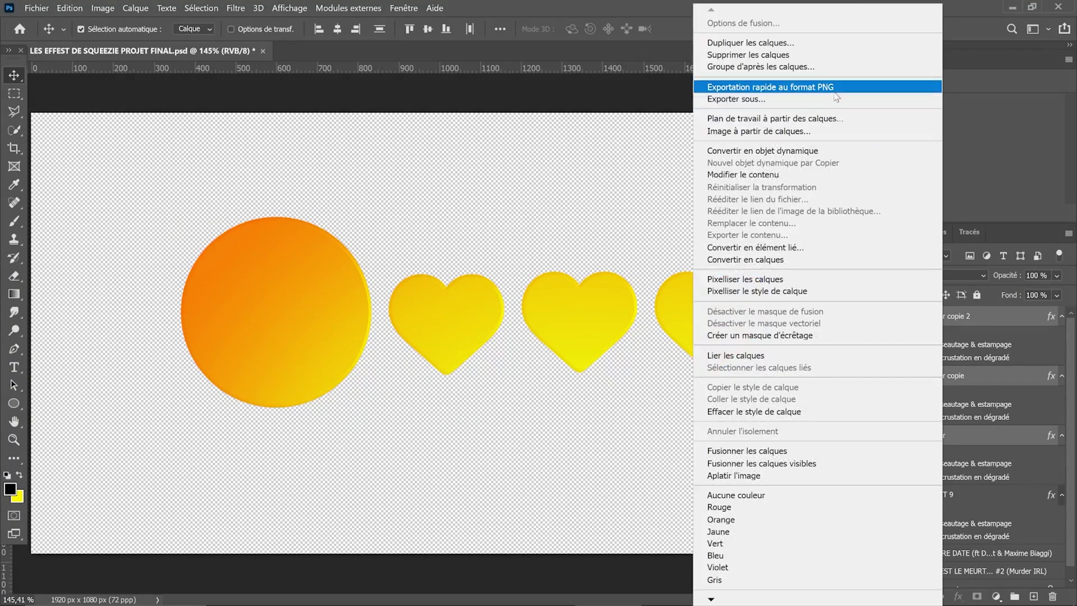
click(832, 90)
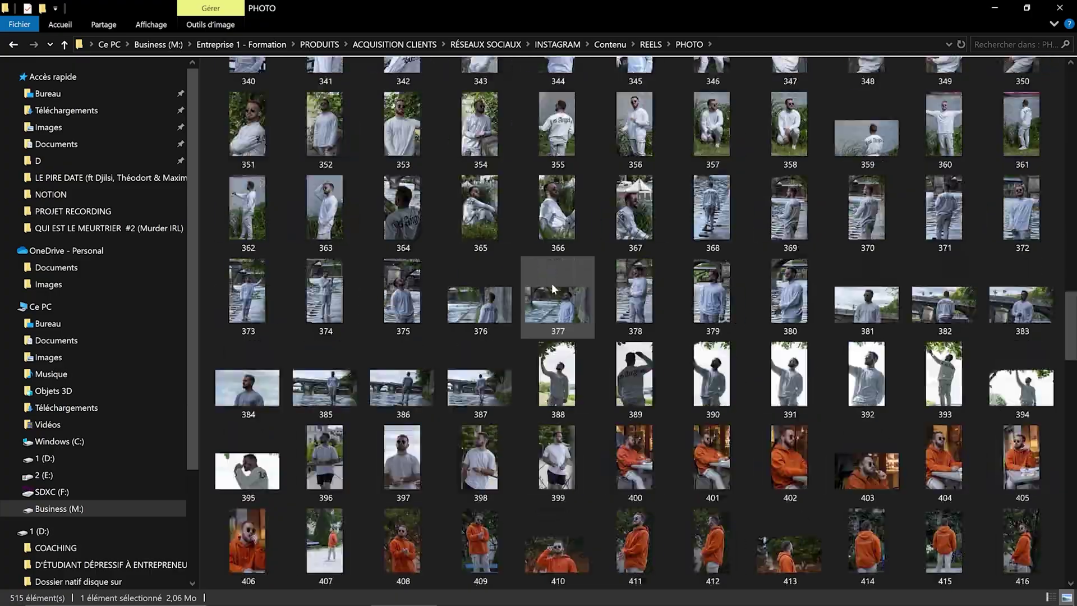
In After Effects, trim the photo layer 8.3.jpg to start at 0:00:09:43 and scale it to 24%.
scroll(548, 308, down, 5)
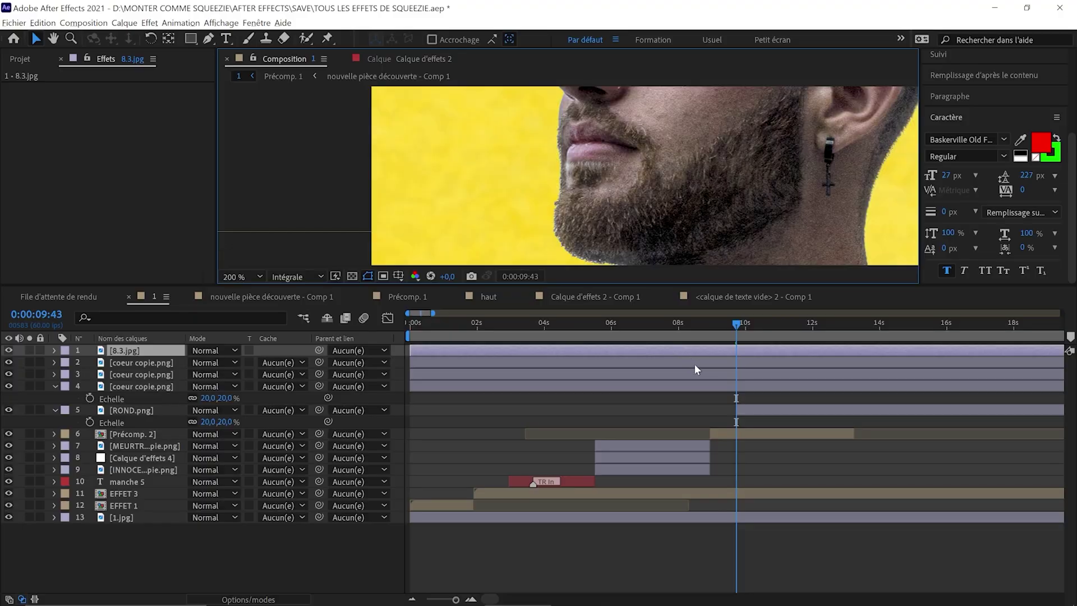
key(ctrl+shift+d)
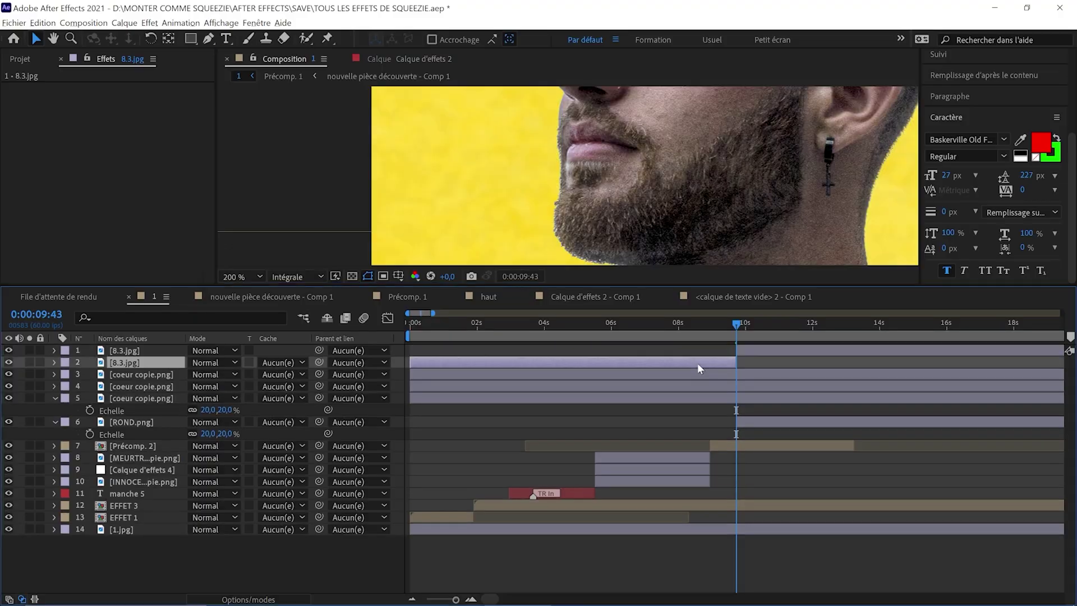
key(Delete)
click(742, 352)
key(s)
drag(209, 363, 164, 367)
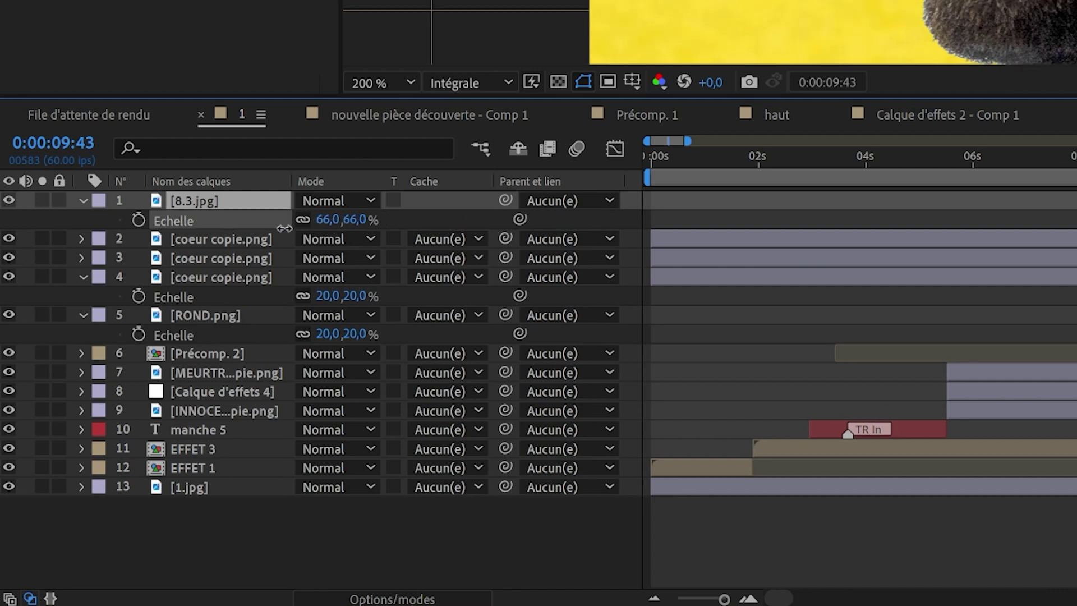
drag(256, 229, 230, 232)
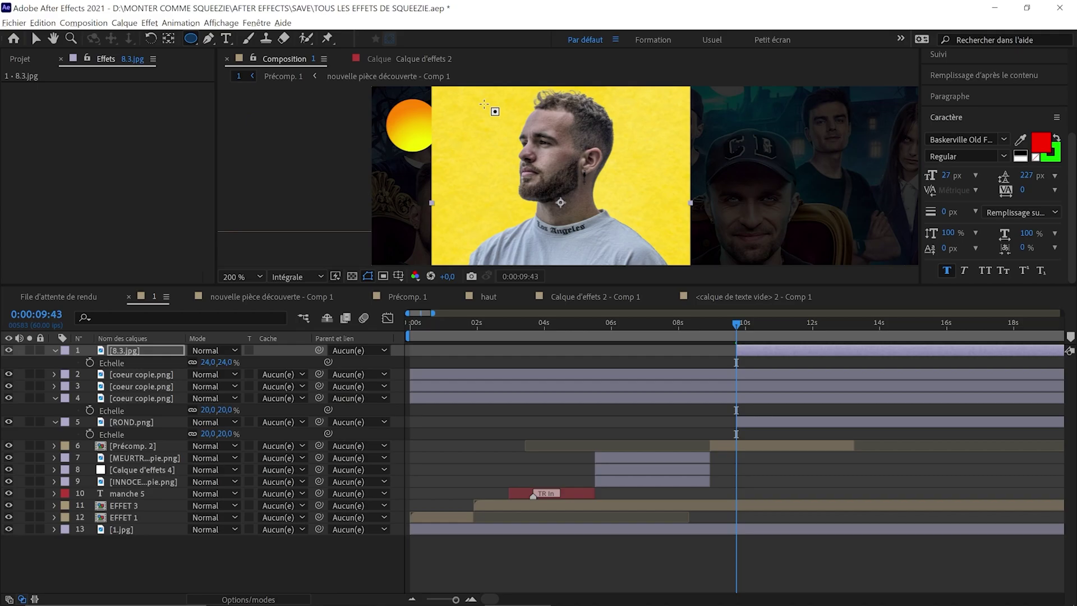
Mask the 8.3.jpg photo with a circle around the man's head and shoulders.
key(q)
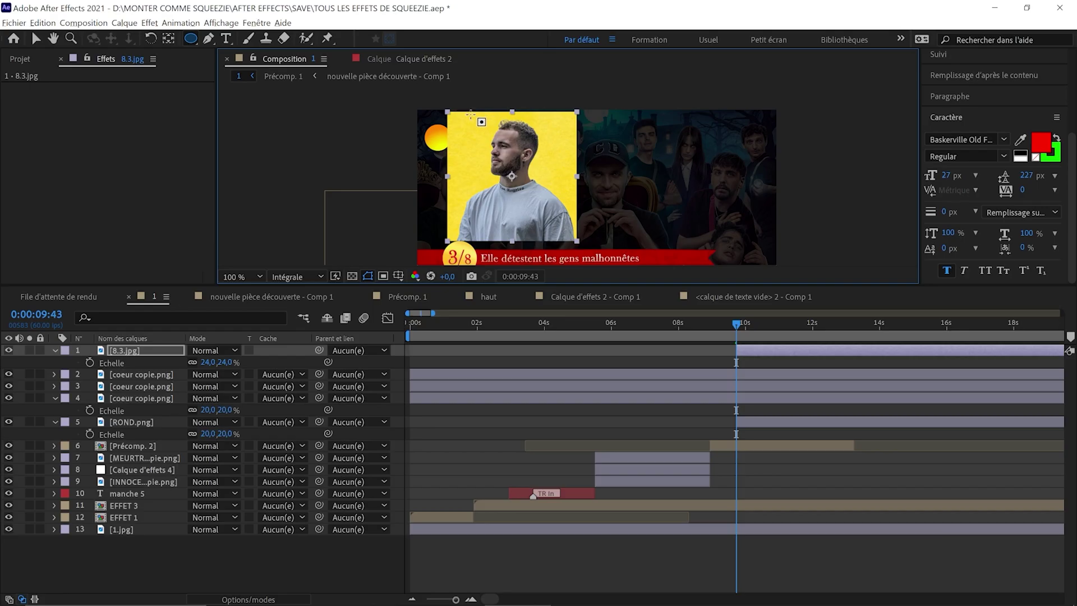
drag(470, 114, 527, 165)
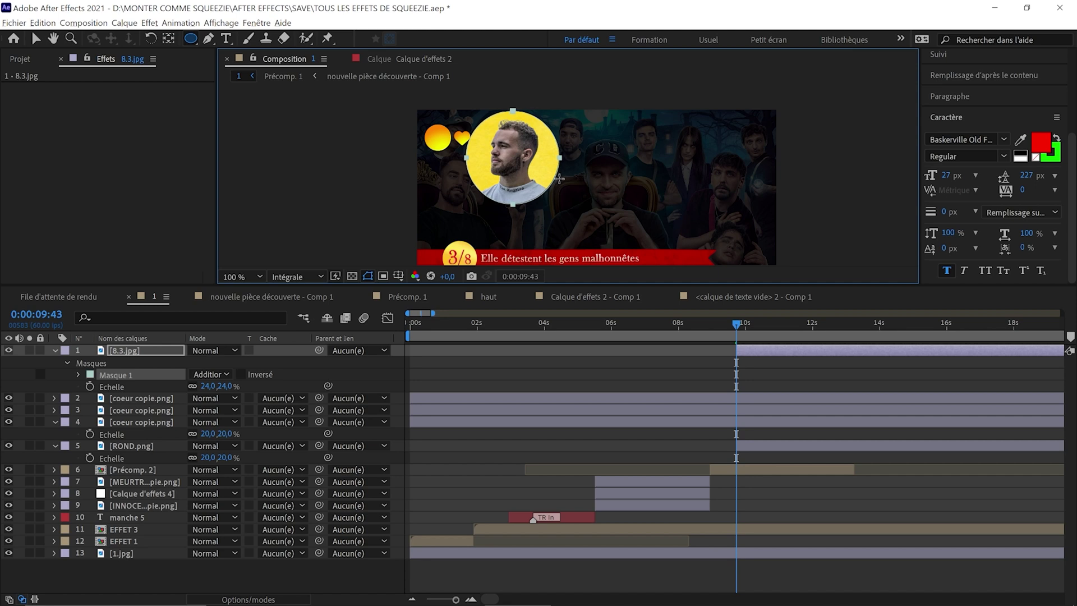
Scale the masked photo to 6.5% and fit it over the gold disc.
scroll(559, 178, up, 4)
key(s)
key(v)
click(208, 362)
text(7)
key(Return)
click(207, 363)
text(6,5)
key(Return)
Trace a closed pen mask around the man's head and shoulders in the 8.3.jpg photo.
key(g)
scroll(477, 191, up, 1)
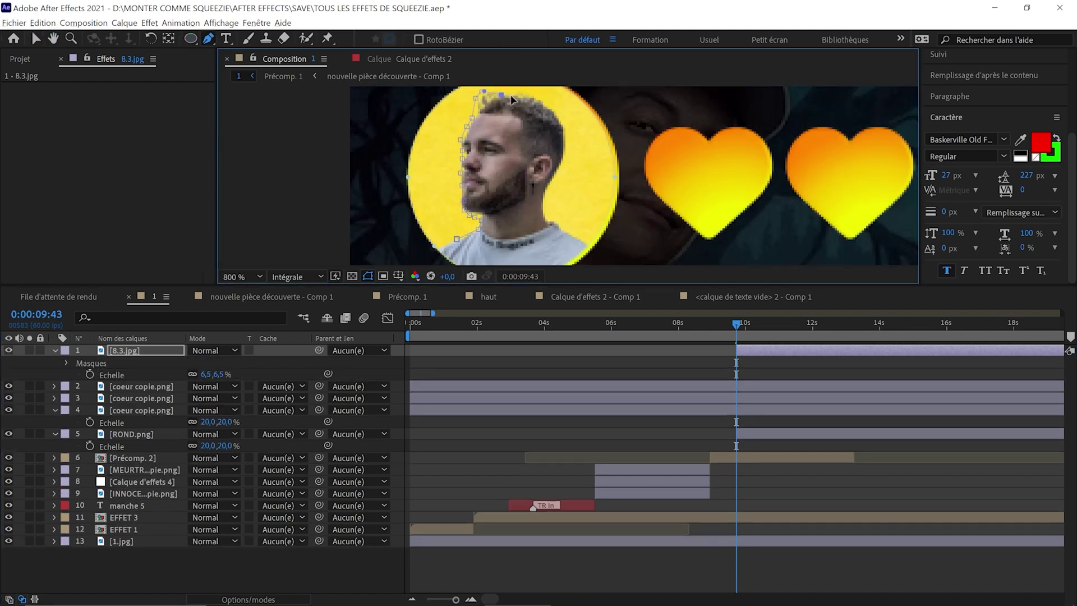
click(591, 244)
scroll(591, 244, down, 1)
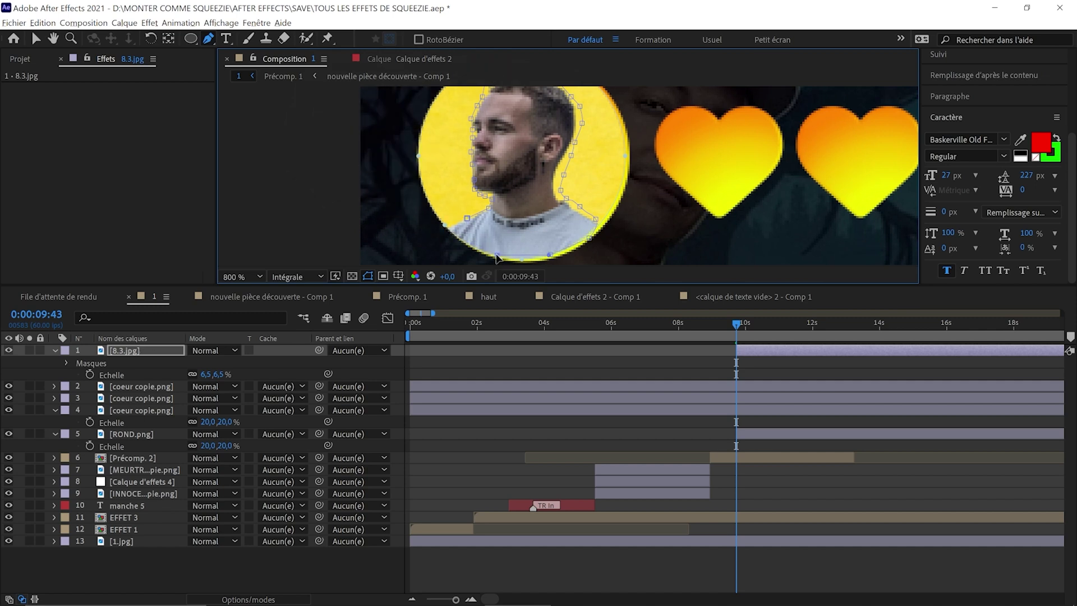
Show the modified properties of 8.3.jpg and change the mode of the silhouette mask, Masque 2.
key(u)
key(u)
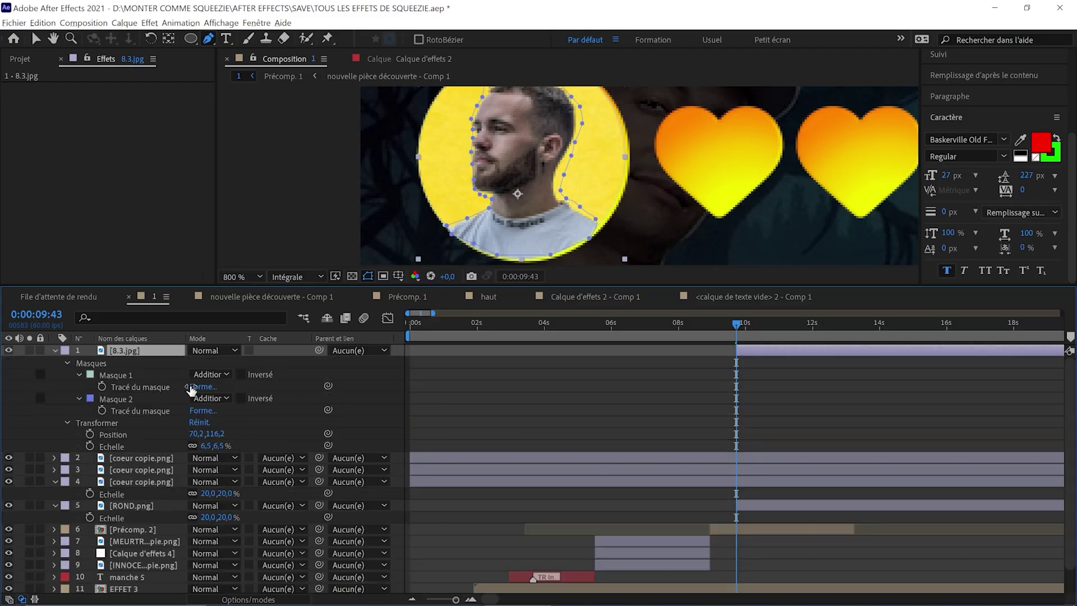
click(211, 399)
click(235, 423)
click(381, 278)
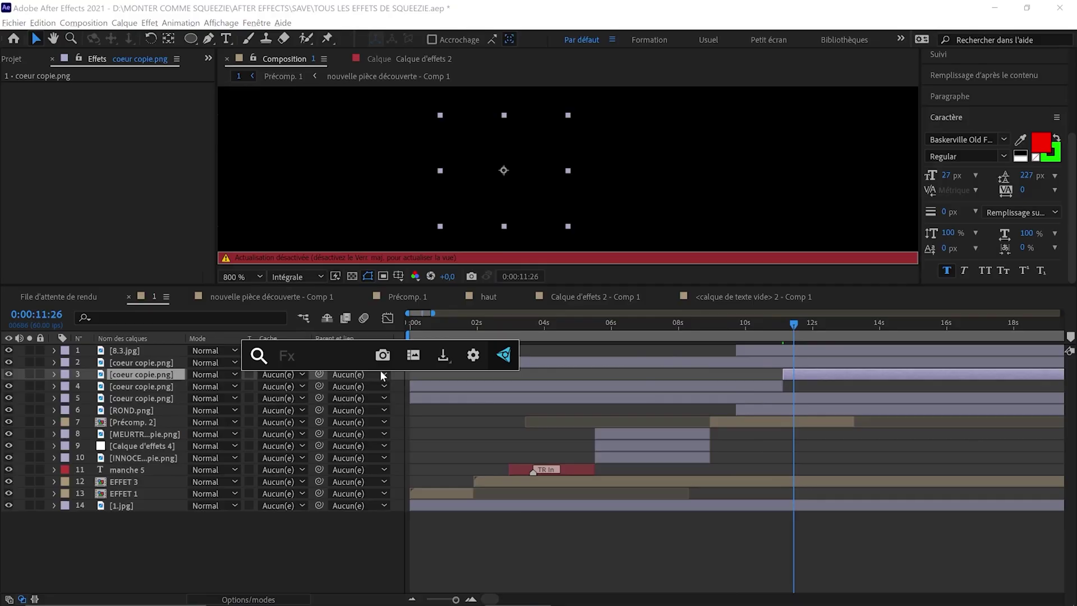
Apply Couleur Lumetri to the split-off part of the last heart, with saturation at 0 and exposure at -5.1.
text(lume)
click(373, 394)
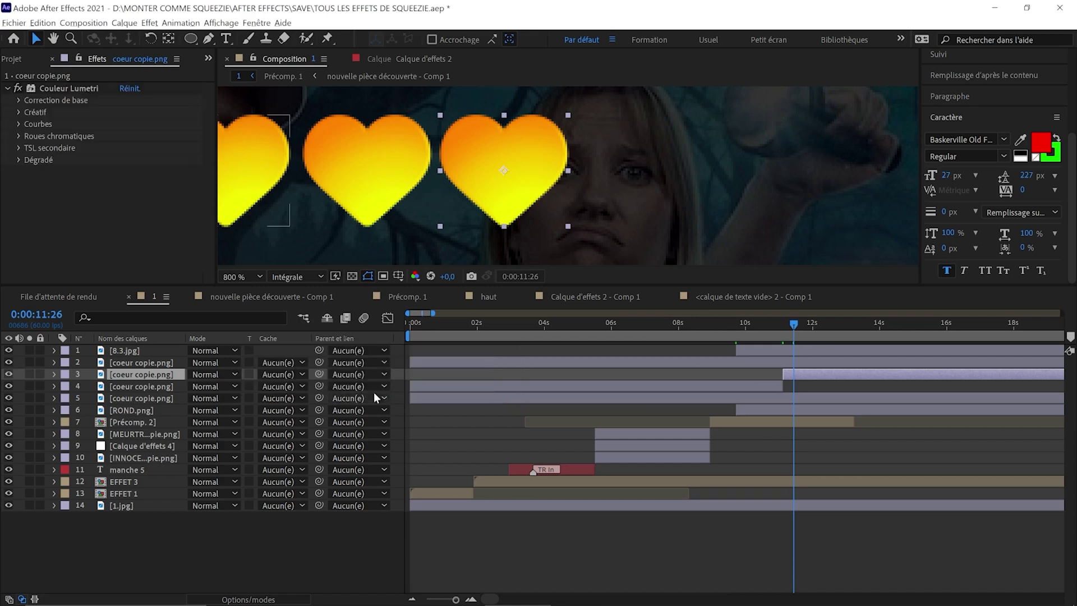
click(20, 100)
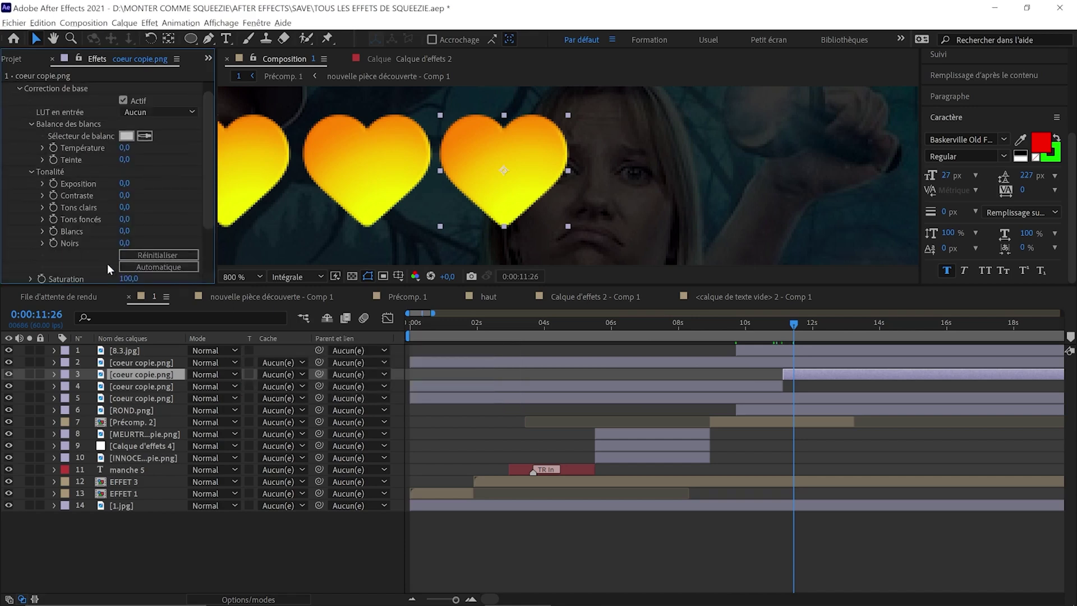
drag(129, 278, 1, 539)
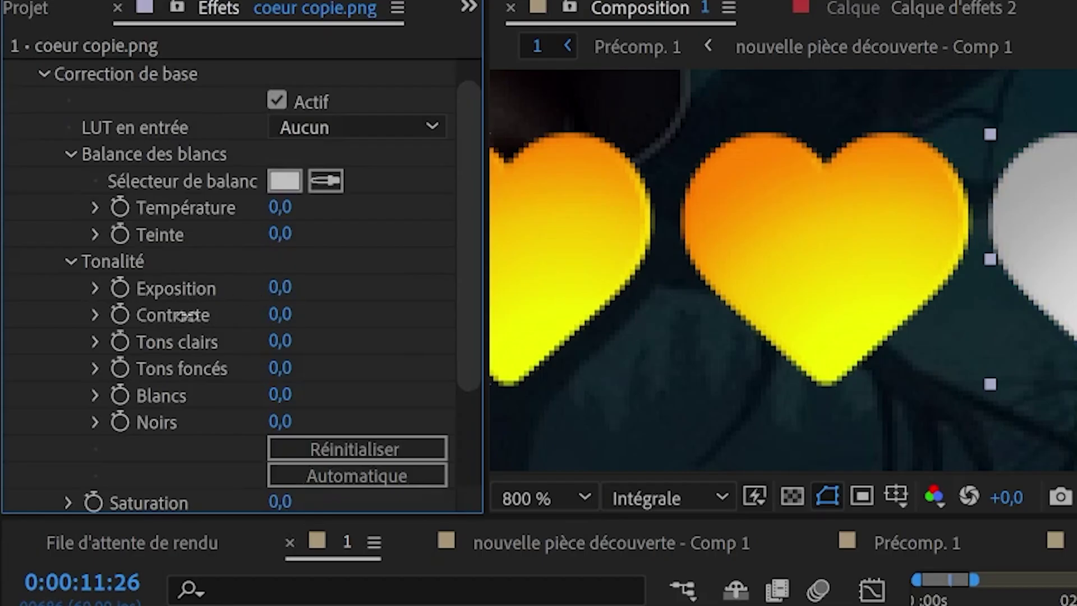
drag(120, 183, 89, 195)
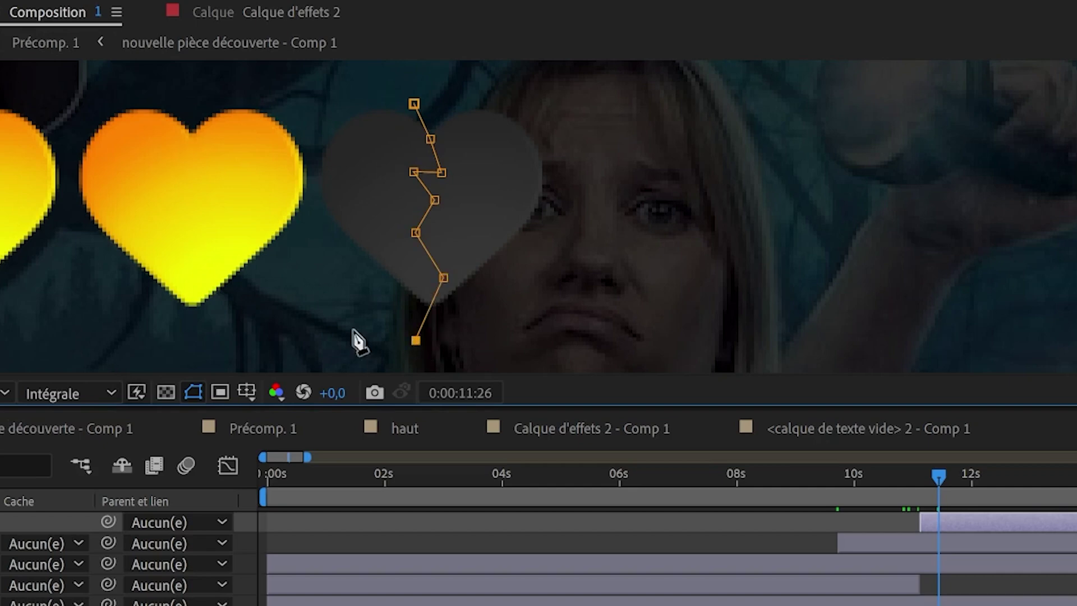
Close the zigzag mask down the middle of the grey heart and invert it on the duplicate heart layer.
click(414, 103)
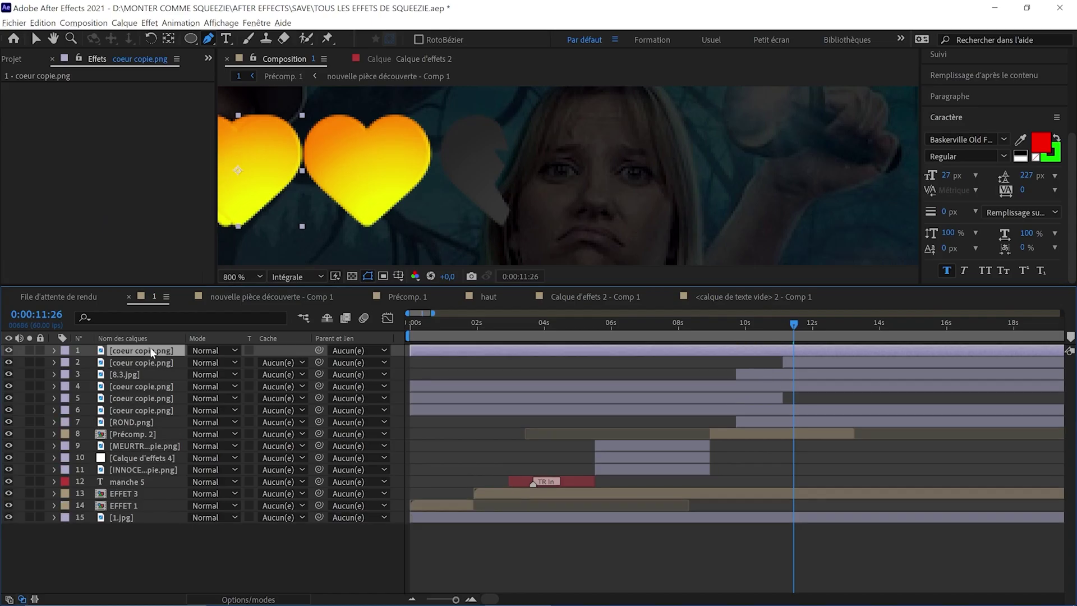
click(241, 375)
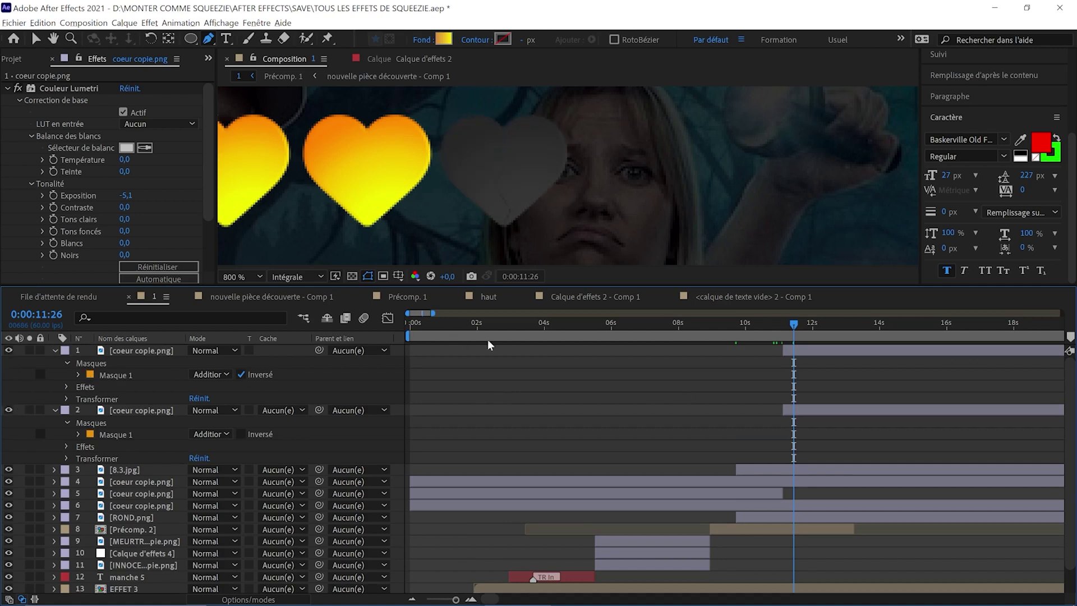
Move the anchor point of the broken grey heart down to the heart's bottom tip.
key(v)
key(a)
key(period)
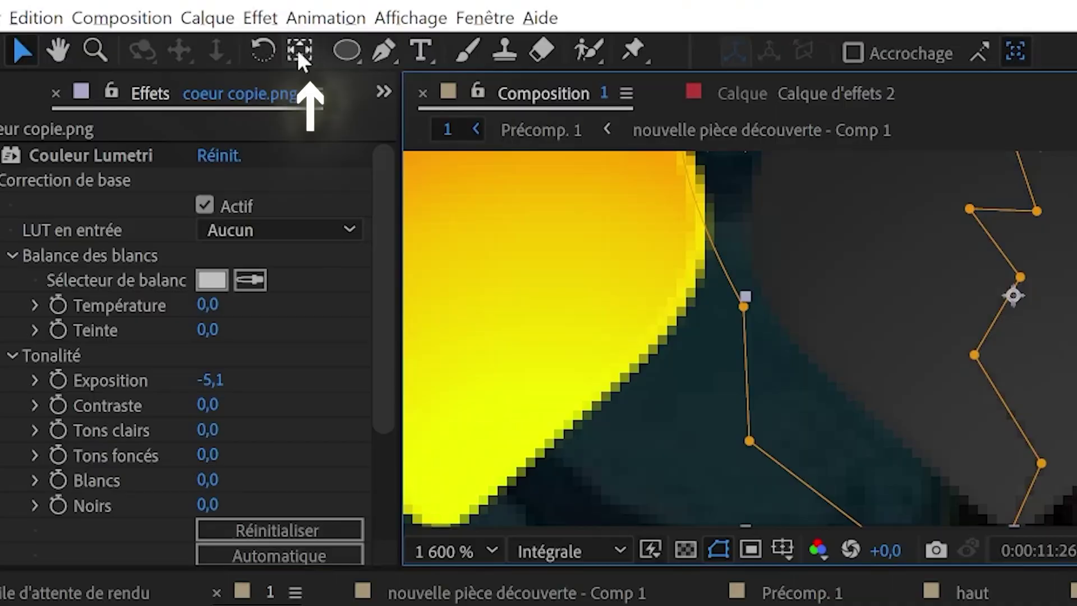
click(169, 38)
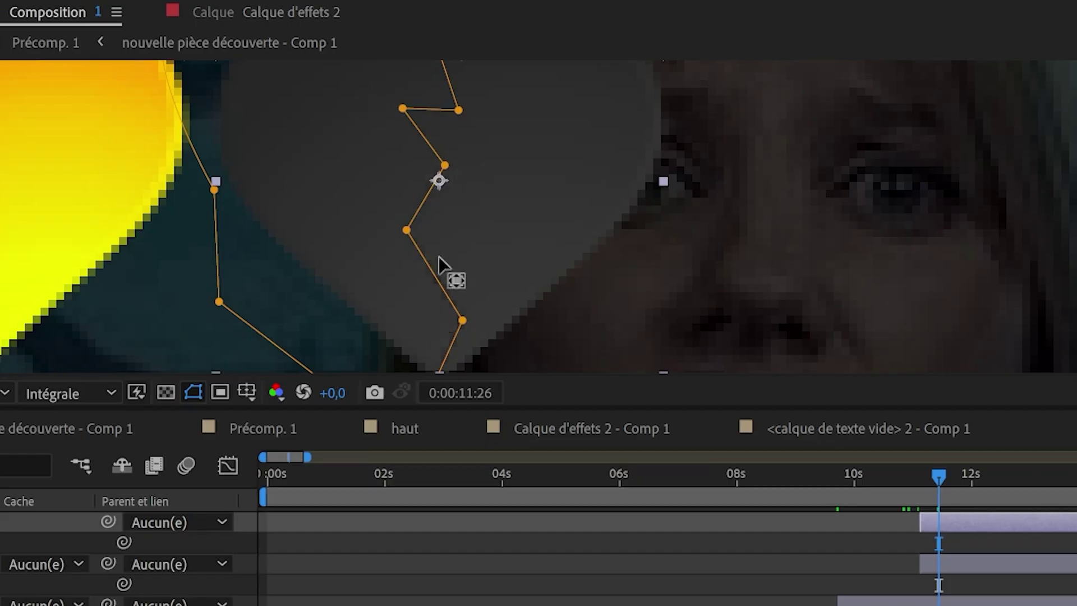
click(429, 293)
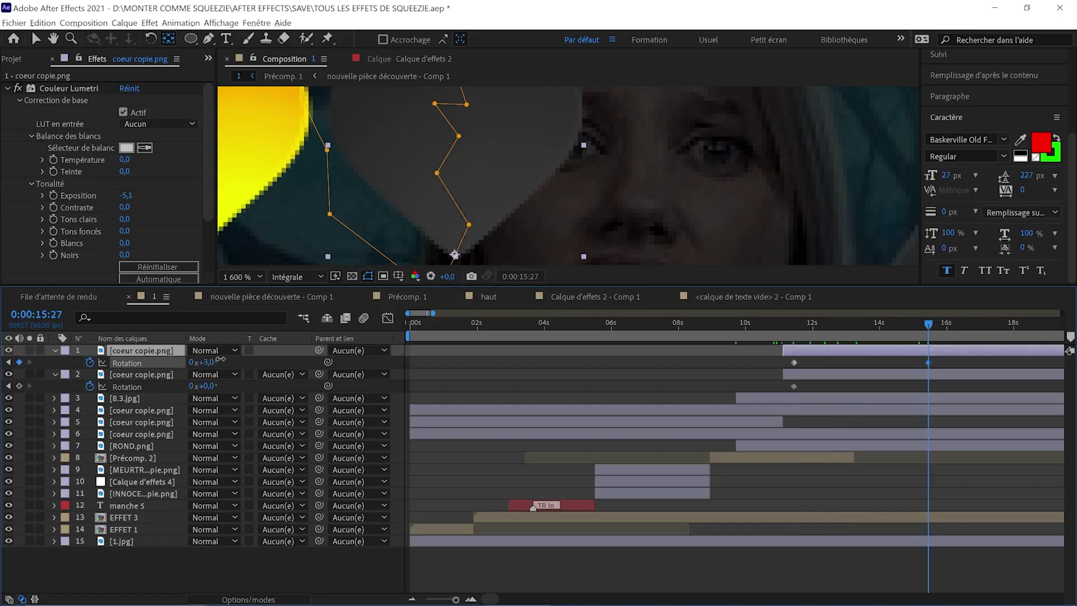
Keyframe the two grey heart halves apart at 0:00:15:27, with rotations of 7° on the upper layer and -4° on the lower one.
drag(220, 359, 215, 362)
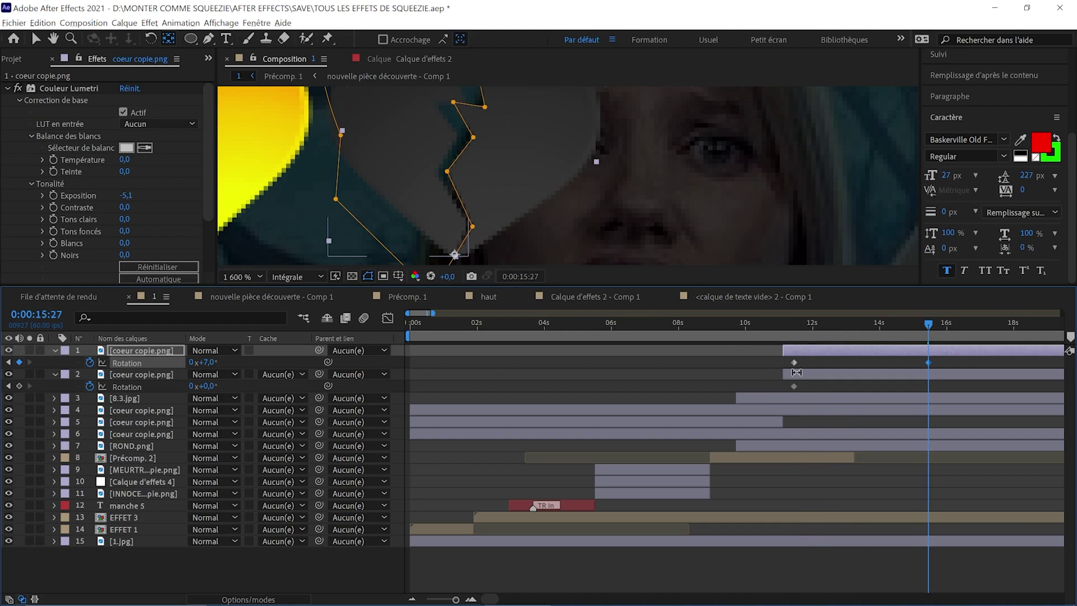
click(797, 372)
drag(206, 384, 207, 385)
click(242, 276)
click(264, 304)
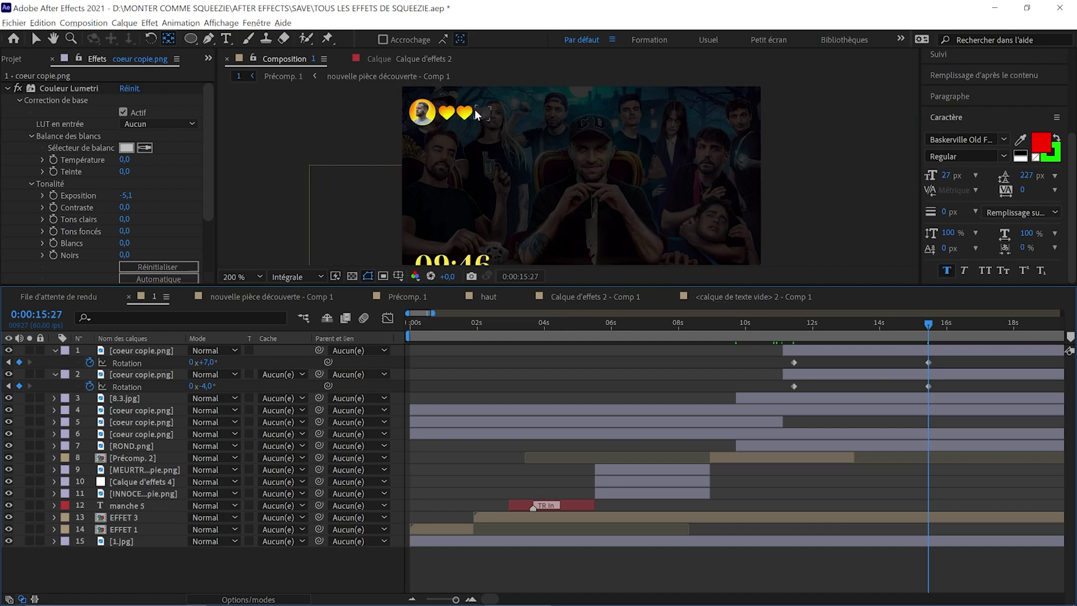
Shift the end rotation keyframes of both heart halves close to their starting keyframes so the break happens quickly.
scroll(477, 114, up, 5)
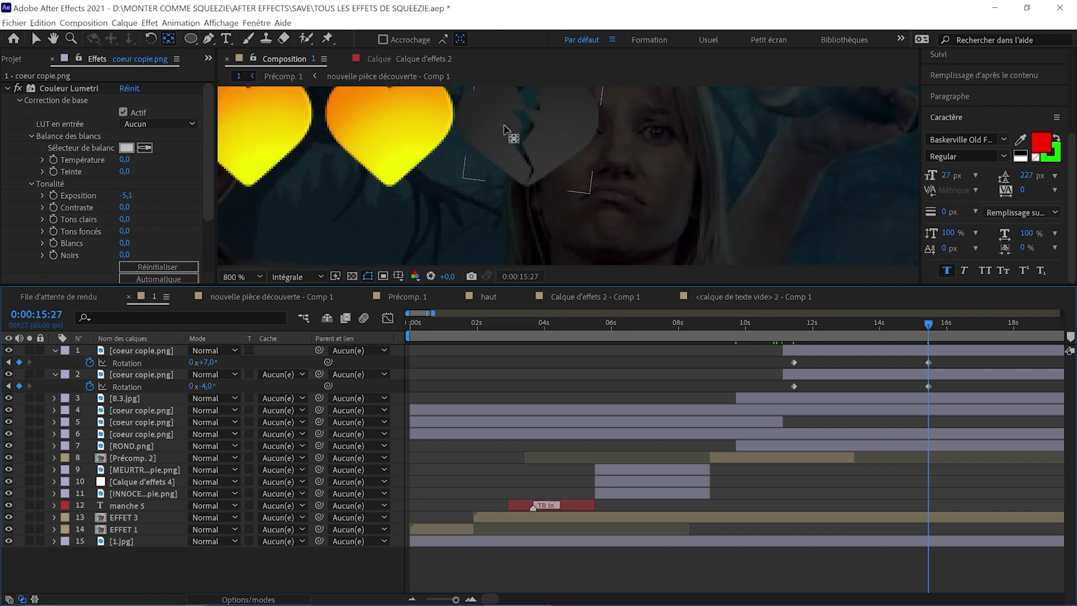
click(792, 325)
key(equal)
drag(785, 331, 764, 363)
drag(801, 357, 815, 391)
drag(809, 363, 773, 364)
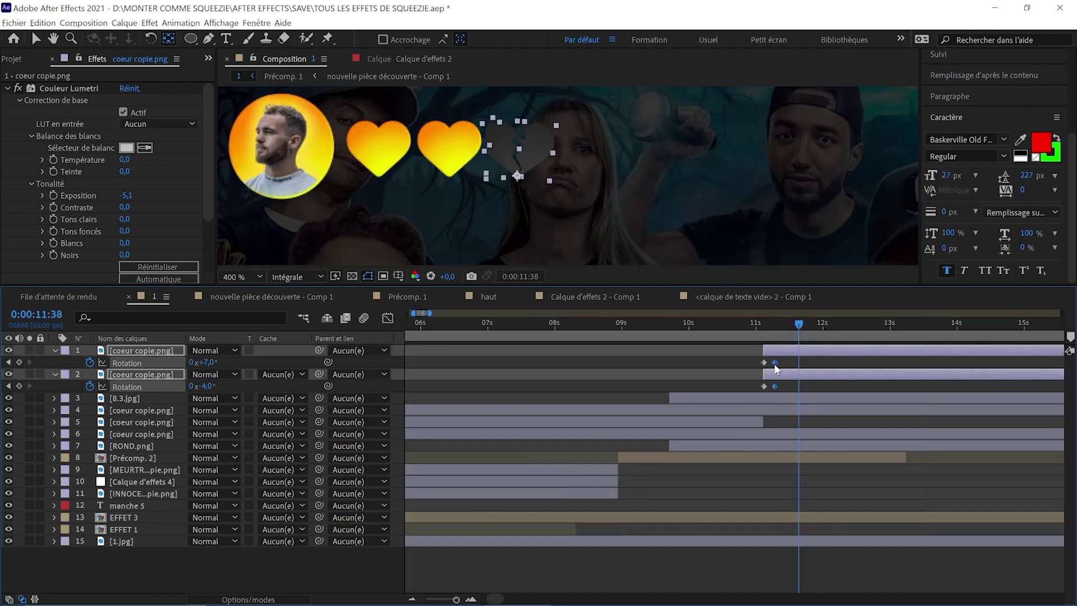
Set the rotation of the upper heart half to 8° at 0:00:11:29.
scroll(774, 365, up, 2)
click(736, 328)
drag(736, 327, 763, 328)
click(807, 365)
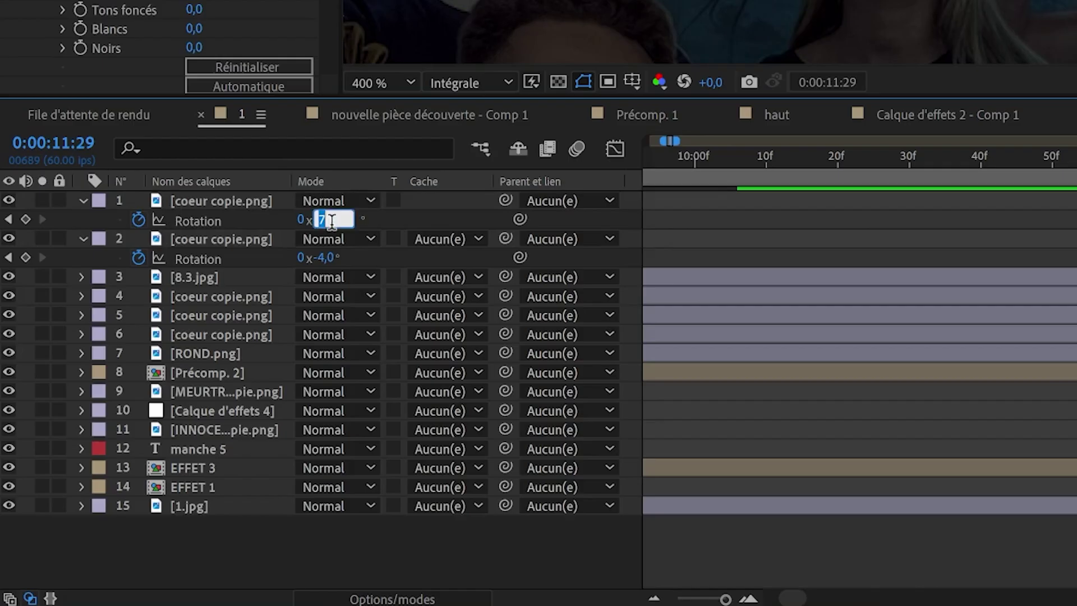
text(8)
key(Return)
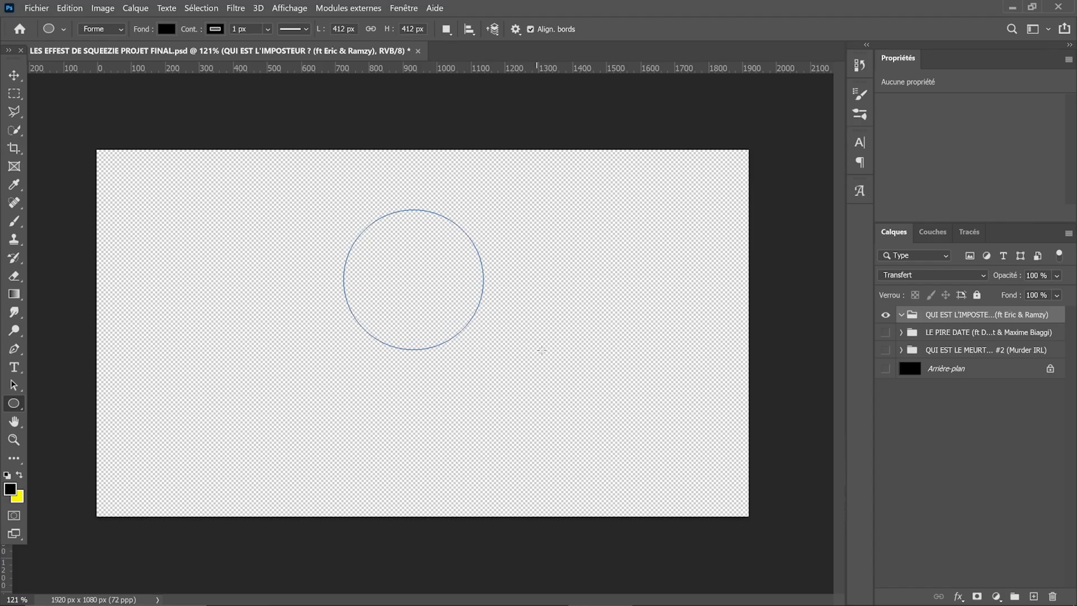
Switch to Photoshop and draw a black circle of 412 × 412 px in the QUI EST L'IMPOSTEUR group.
drag(344, 214, 483, 354)
scroll(438, 291, up, 1)
scroll(933, 196, down, 1)
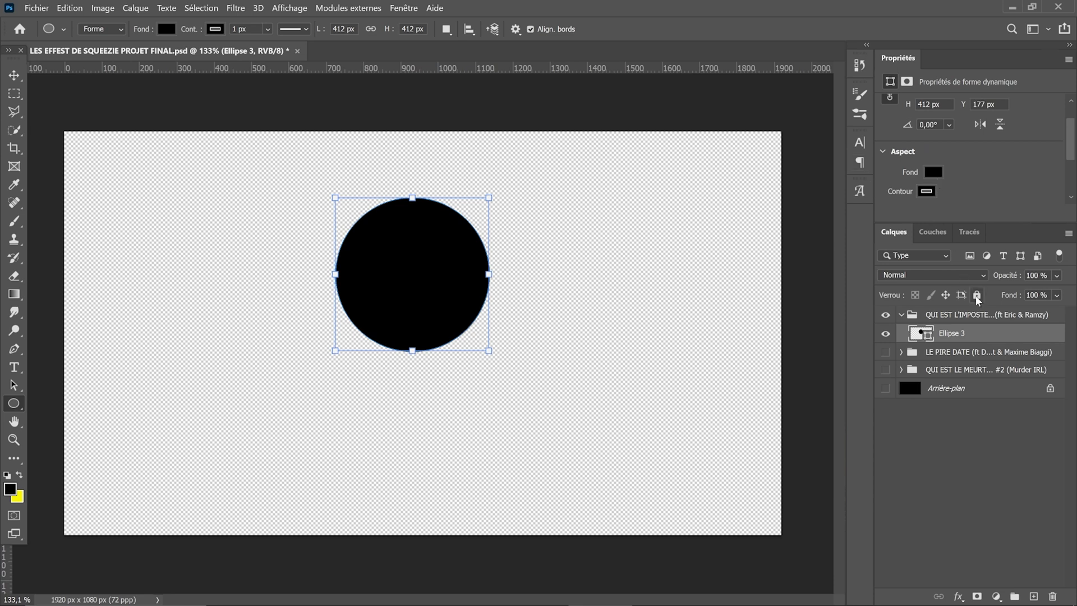
Give the circle an Incrustation en dégradé layer style, a radial gradient of orange and yellow.
double_click(950, 325)
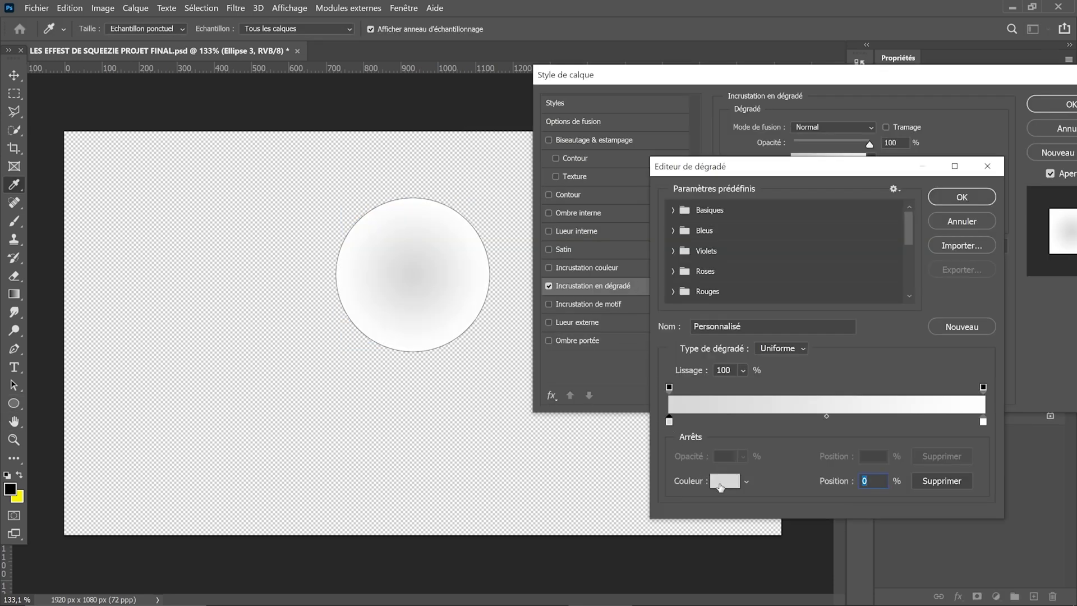
click(723, 482)
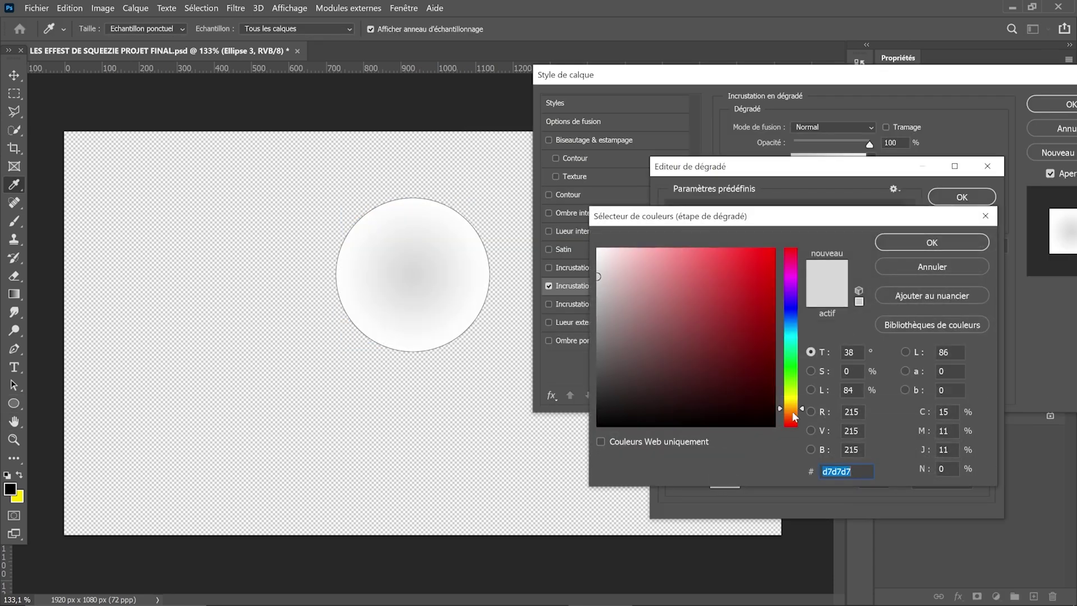
drag(795, 416, 795, 405)
click(773, 250)
click(932, 242)
click(983, 422)
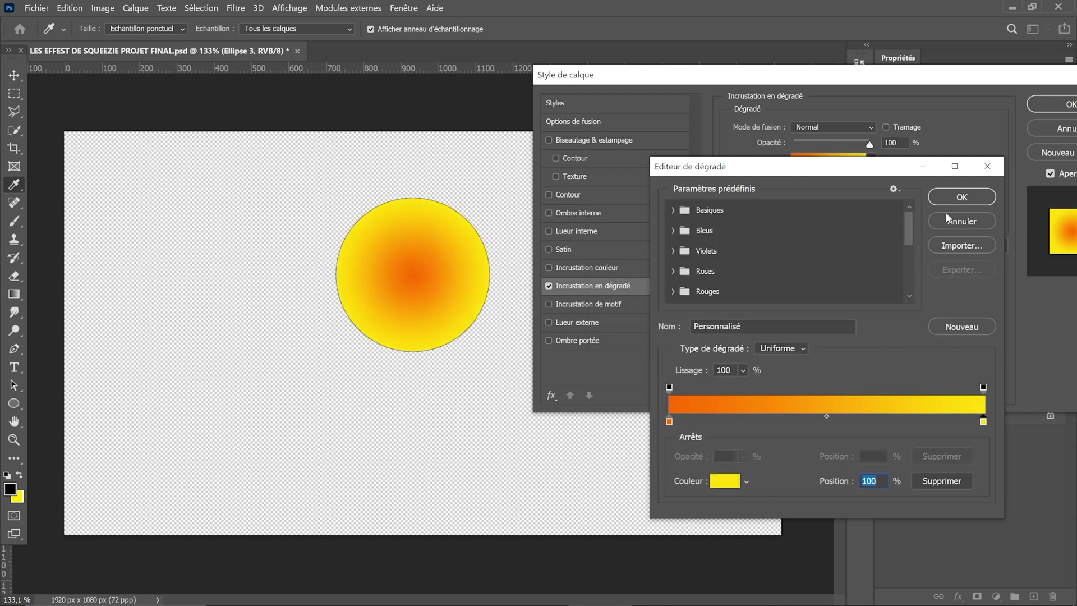
click(948, 219)
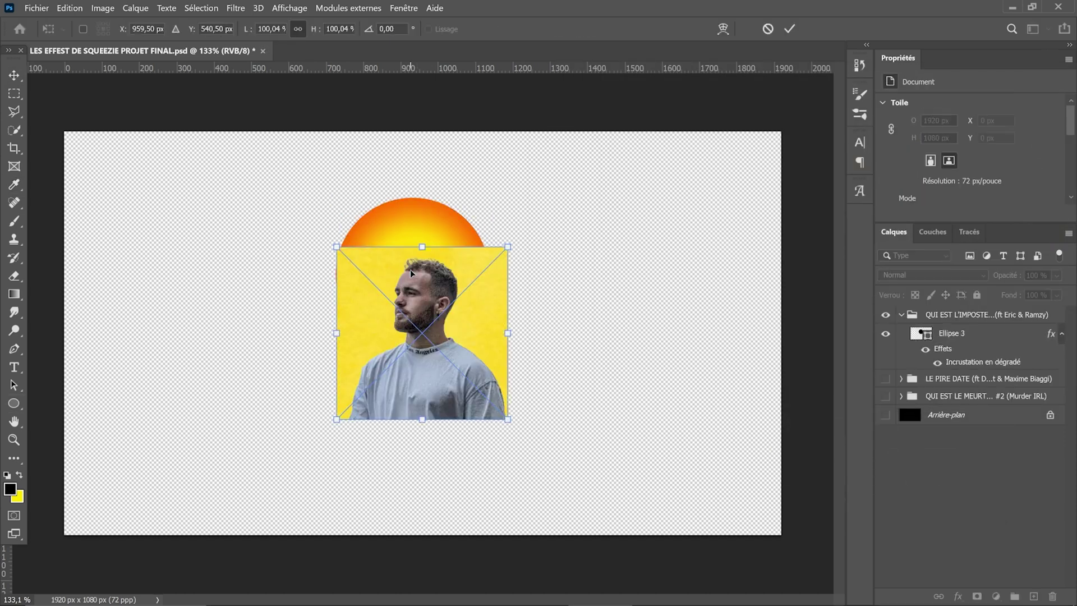
Place the 8.3.jpg photo, copy its automatically selected subject to a new layer, and delete the original photo layer.
key(Return)
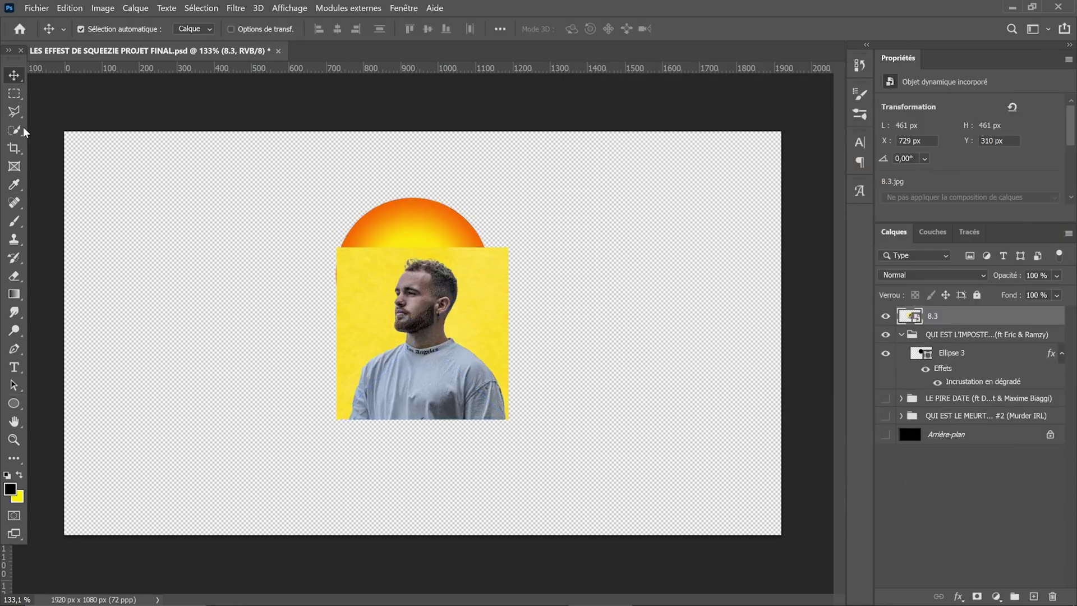
click(14, 129)
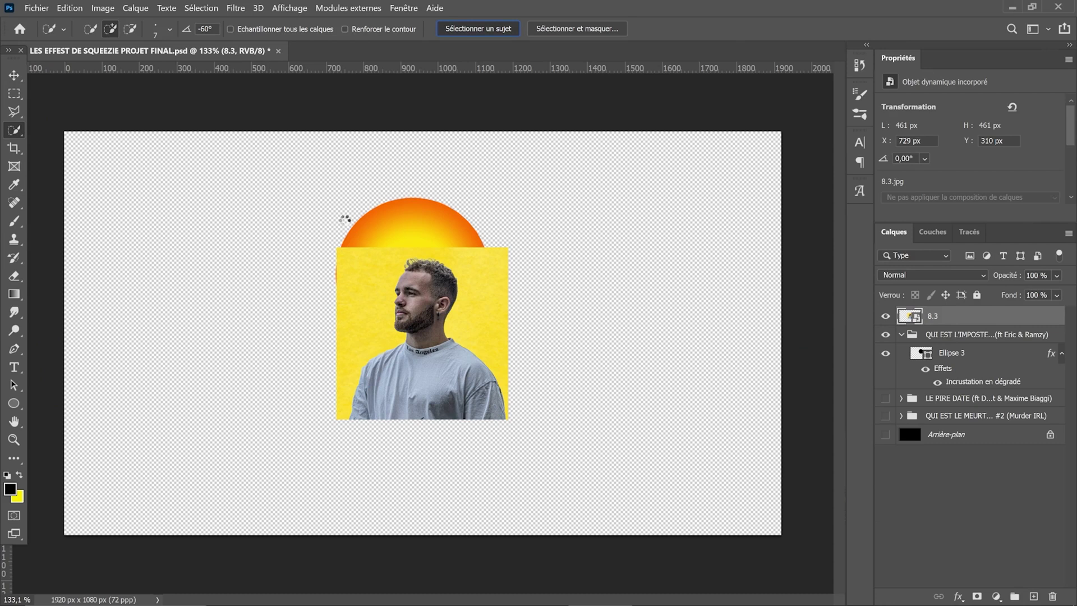
key(ctrl+j)
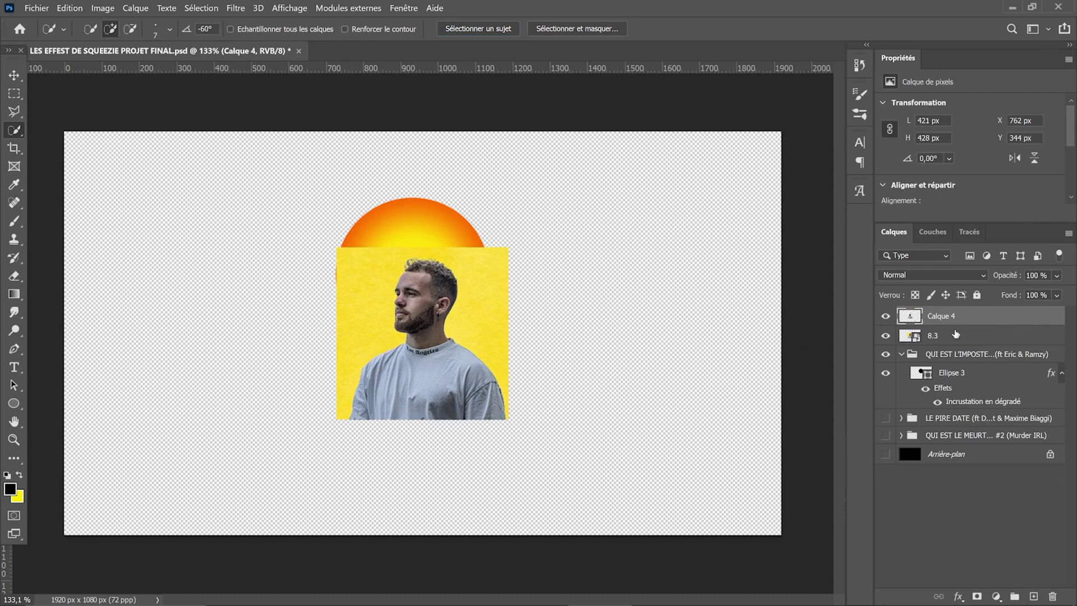
click(956, 335)
key(Delete)
Position the cut-out man over the orange circle and enlarge him to about 522 × 530 px.
key(v)
scroll(423, 338, up, 1)
drag(394, 370, 413, 282)
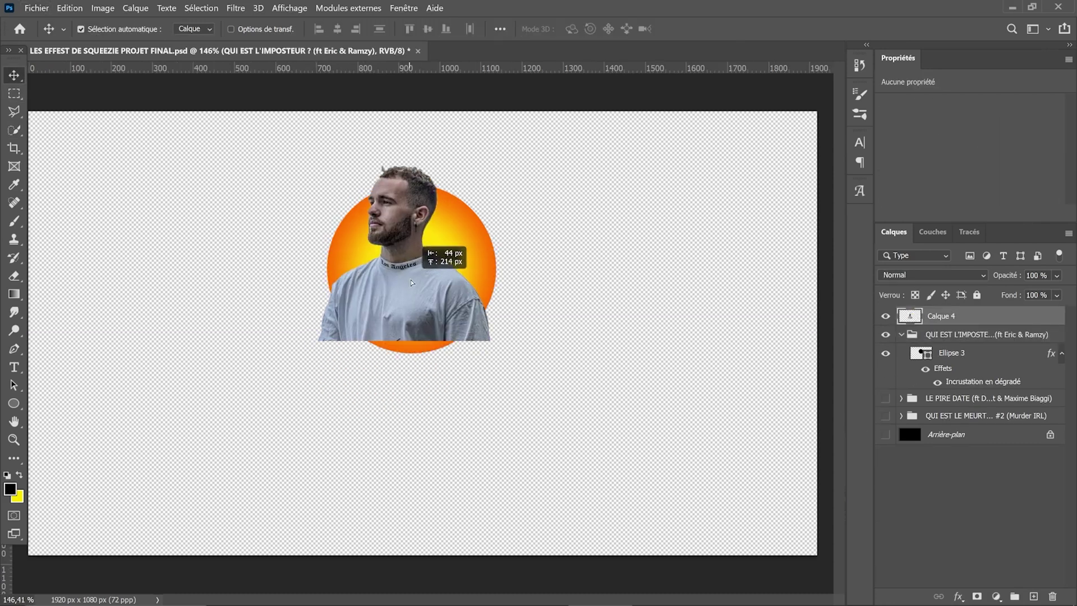
key(ctrl+t)
drag(496, 163, 519, 148)
key(Return)
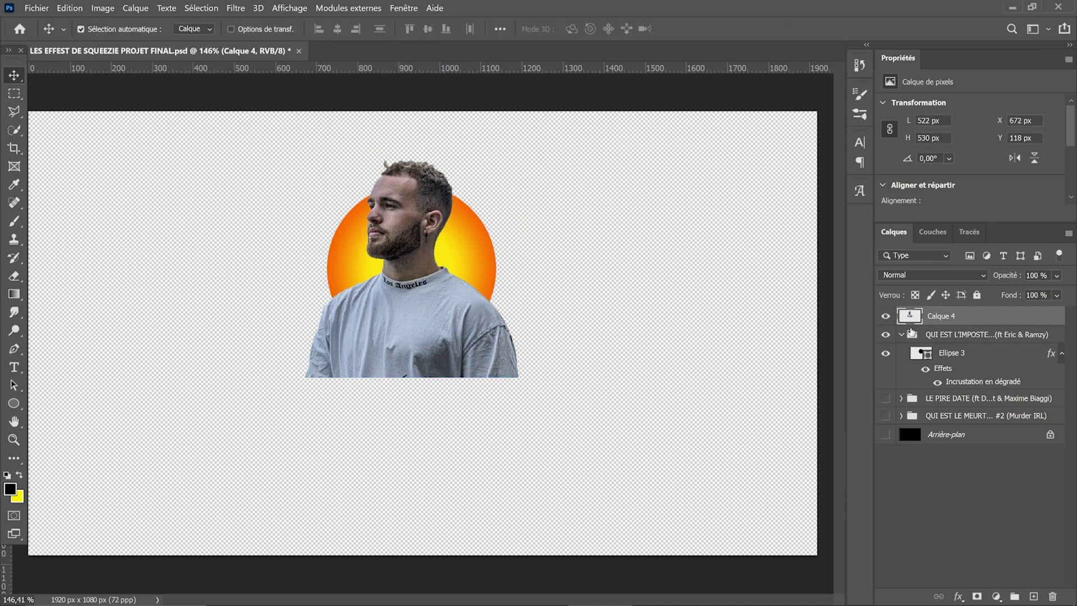
Add a layer mask to the portrait that clips the body to the circle but leaves the head sticking out.
click(976, 596)
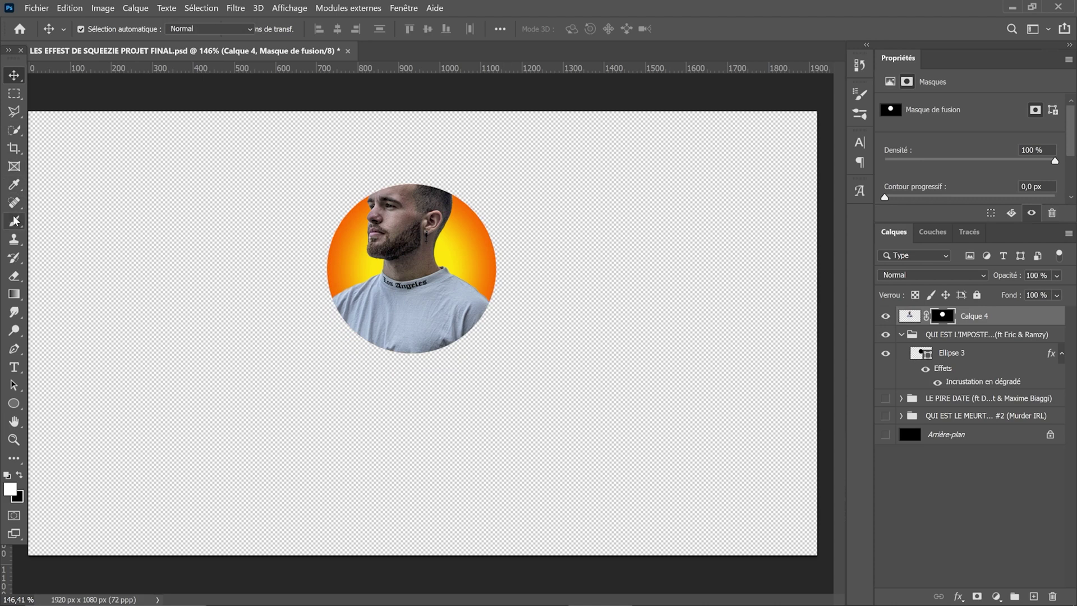
click(14, 221)
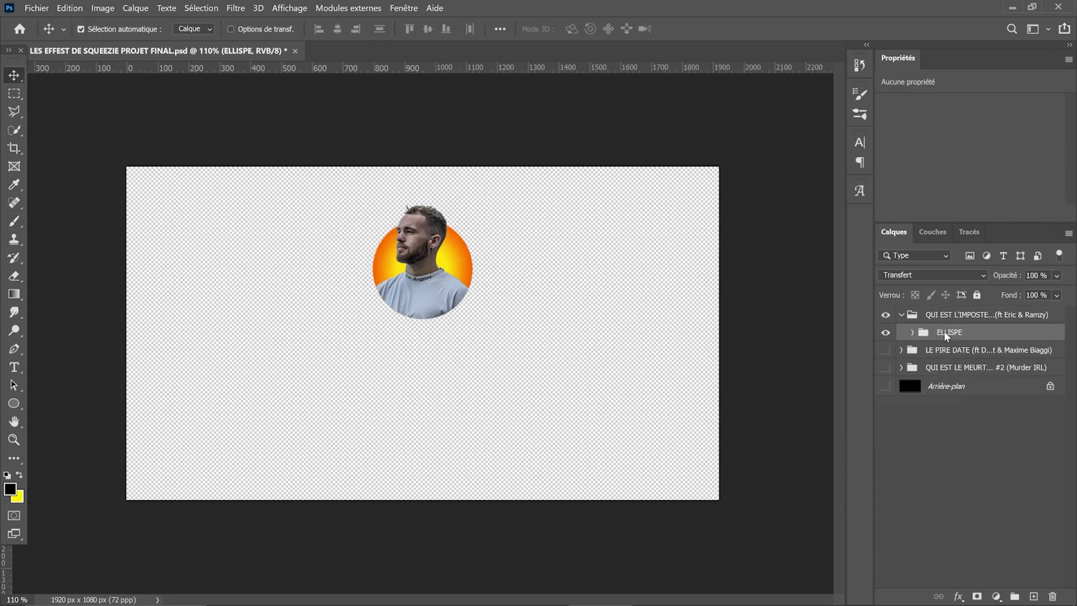
Export the ELLISPE group as ROND.png and view the exported badge.
right_click(944, 331)
key(Escape)
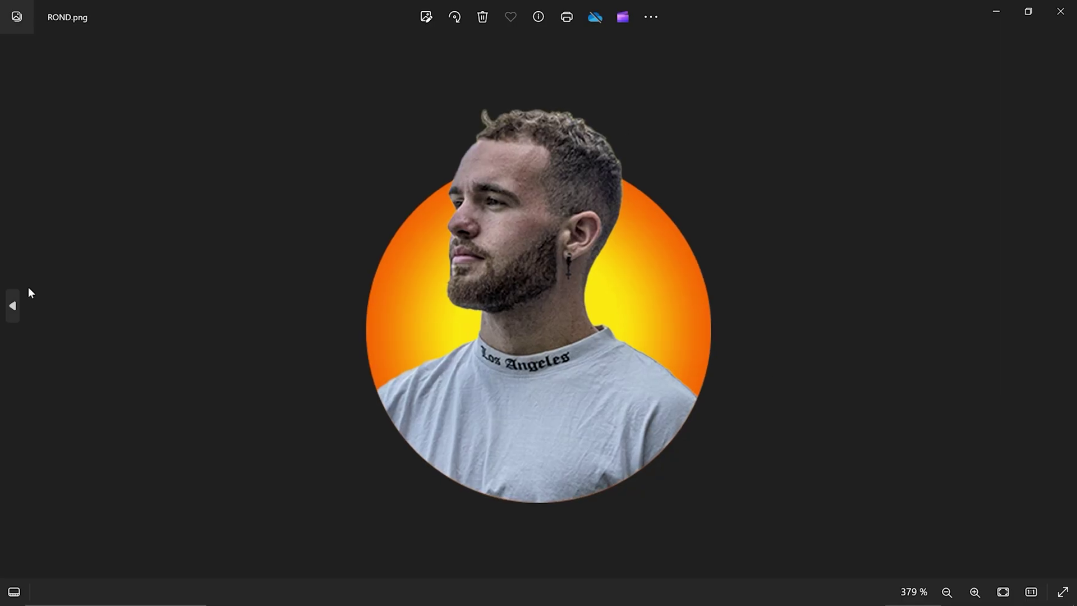
scroll(460, 210, down, 1)
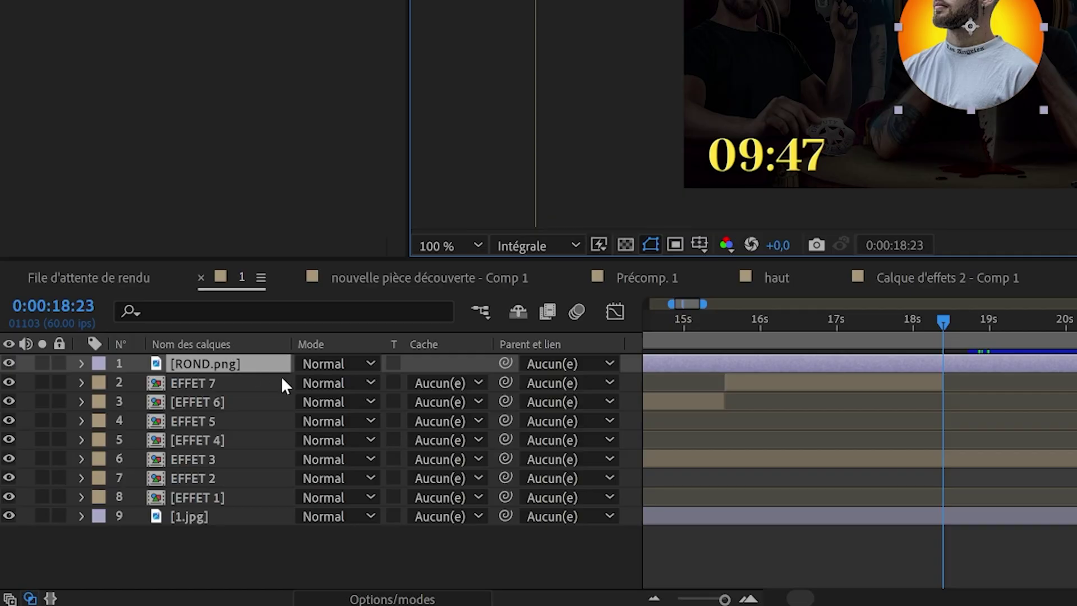
In After Effects, scale and reposition ROND.png at 42 % above the timer and add a scale-in preset from Animation Composer.
key(s)
drag(331, 382, 279, 396)
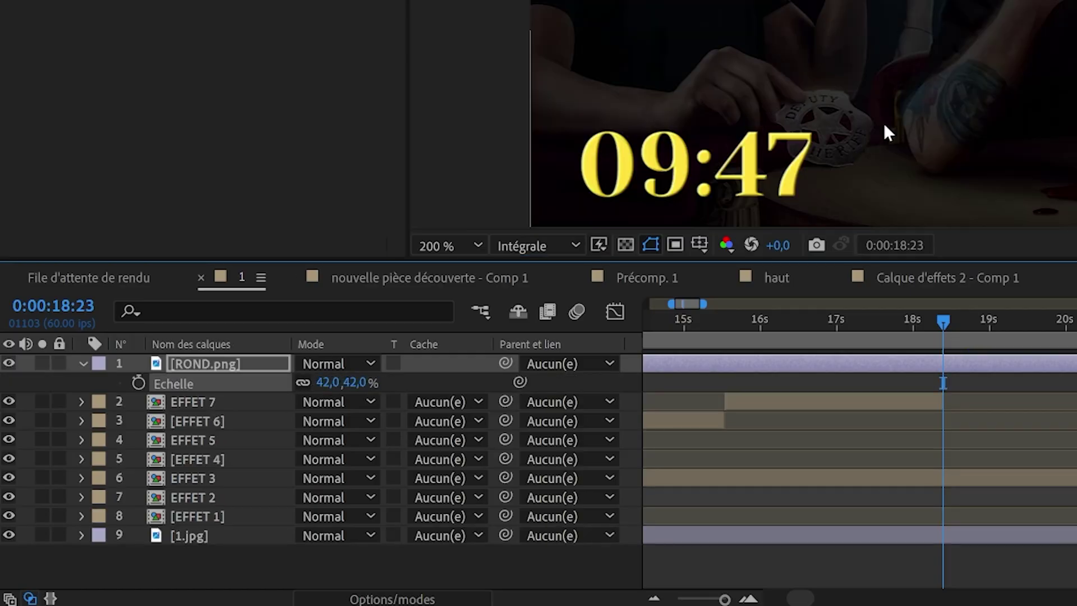
drag(675, 197, 457, 240)
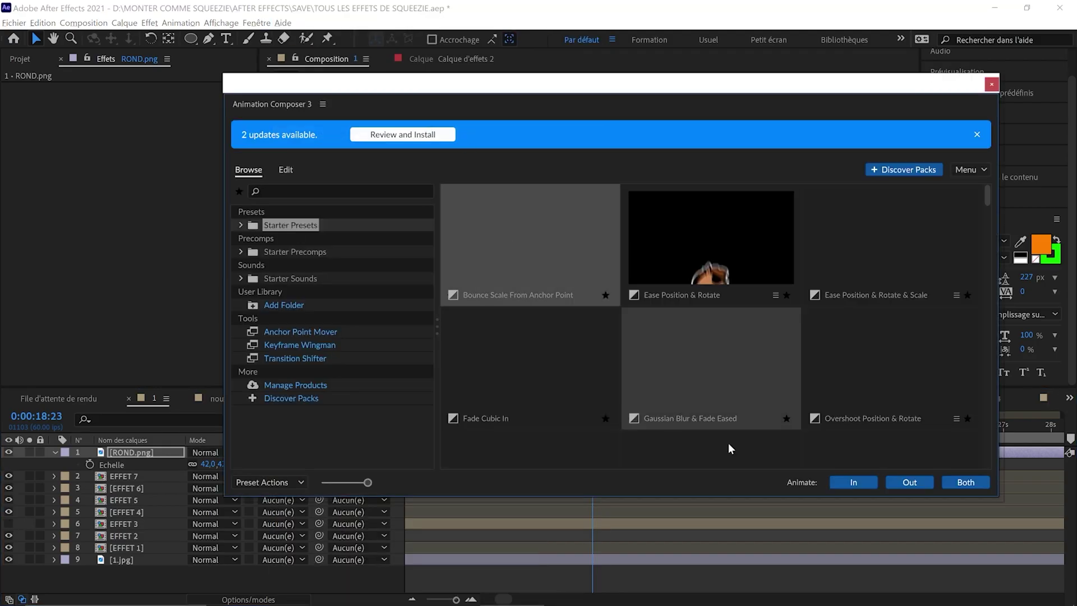
double_click(729, 447)
click(992, 85)
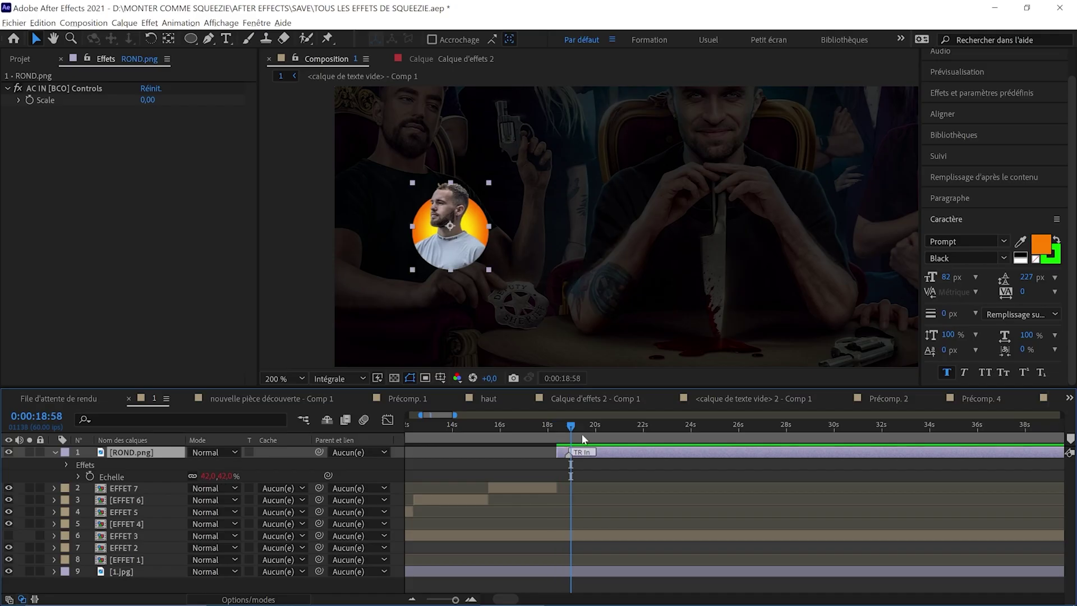
Add a text box around the portrait badge with the player's name in orange, 82 px Prompt Black capitals.
drag(402, 136, 714, 277)
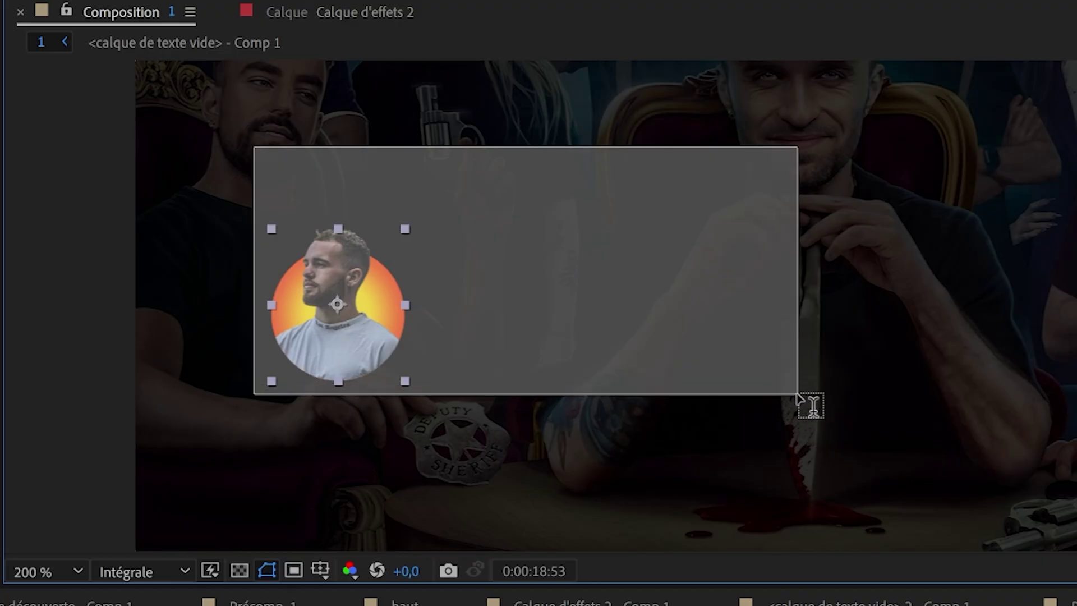
text(cDENOVAN)
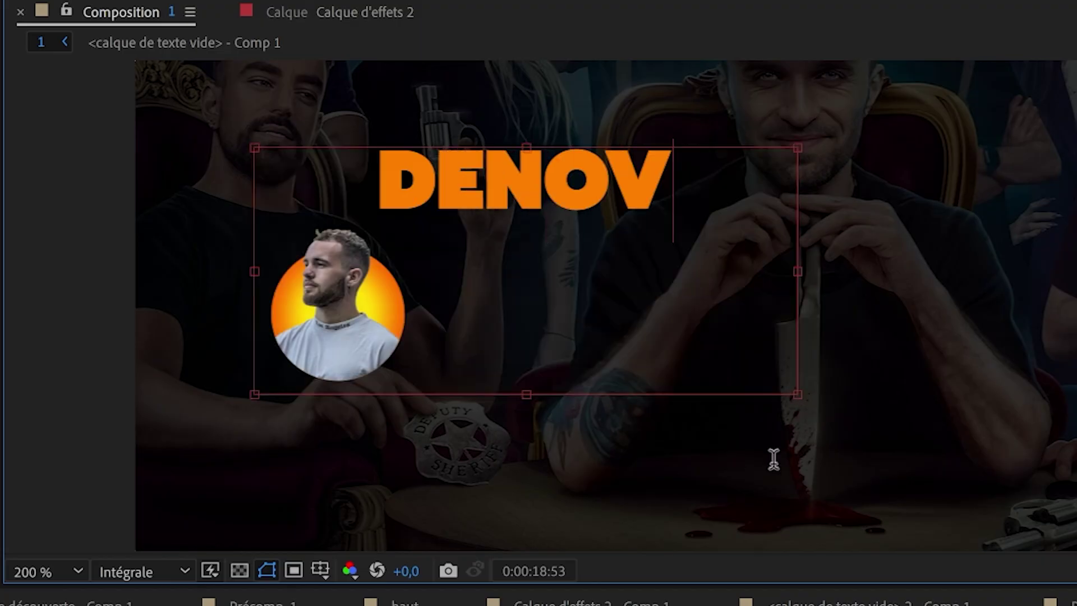
key(Escape)
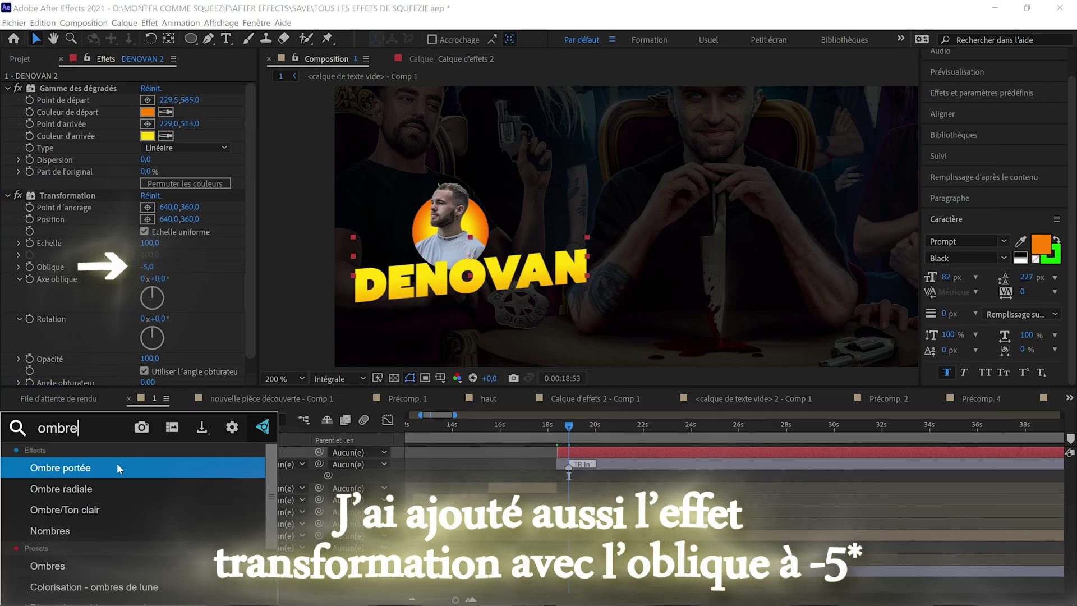
Apply an orange Ombre portée to the name text with opacity 100 % and distance 10.
key(Return)
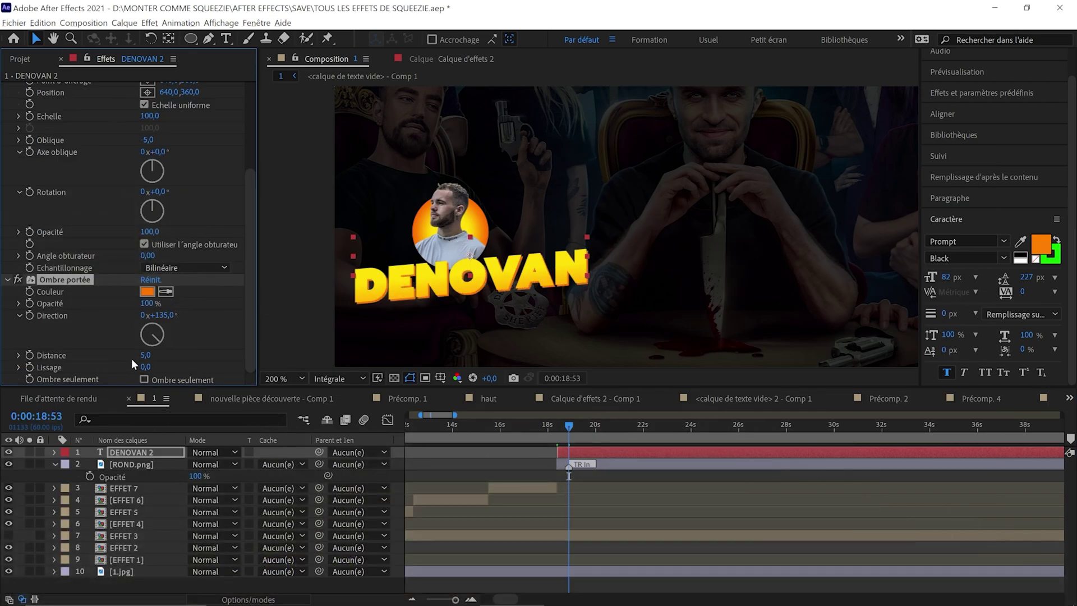
drag(159, 347, 150, 349)
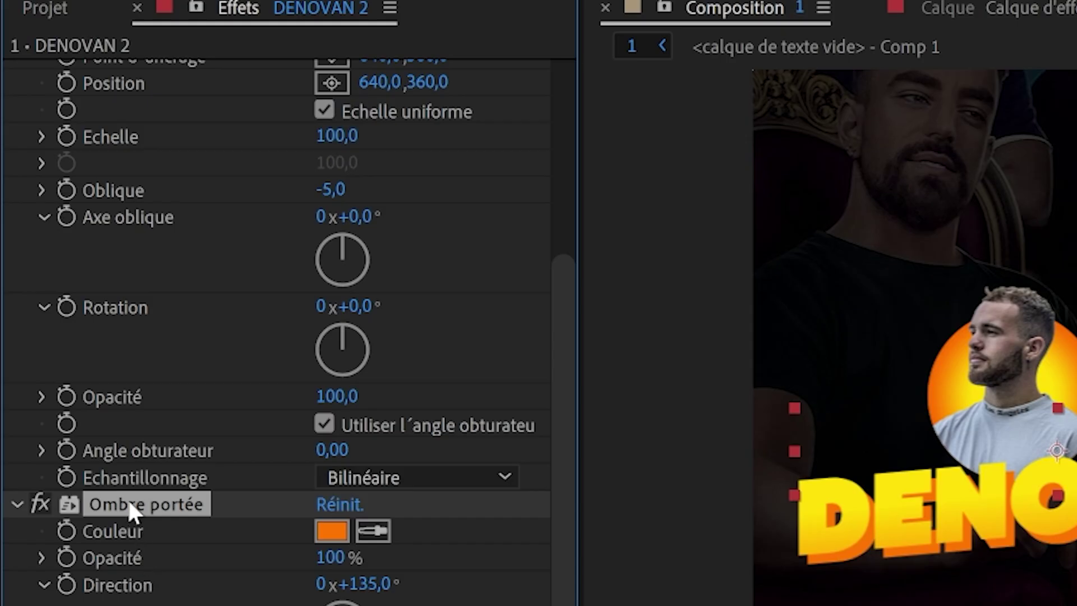
Duplicate the name's Ombre portée effect and give the copy a black colour and a Lissage of 15.
key(ctrl+d)
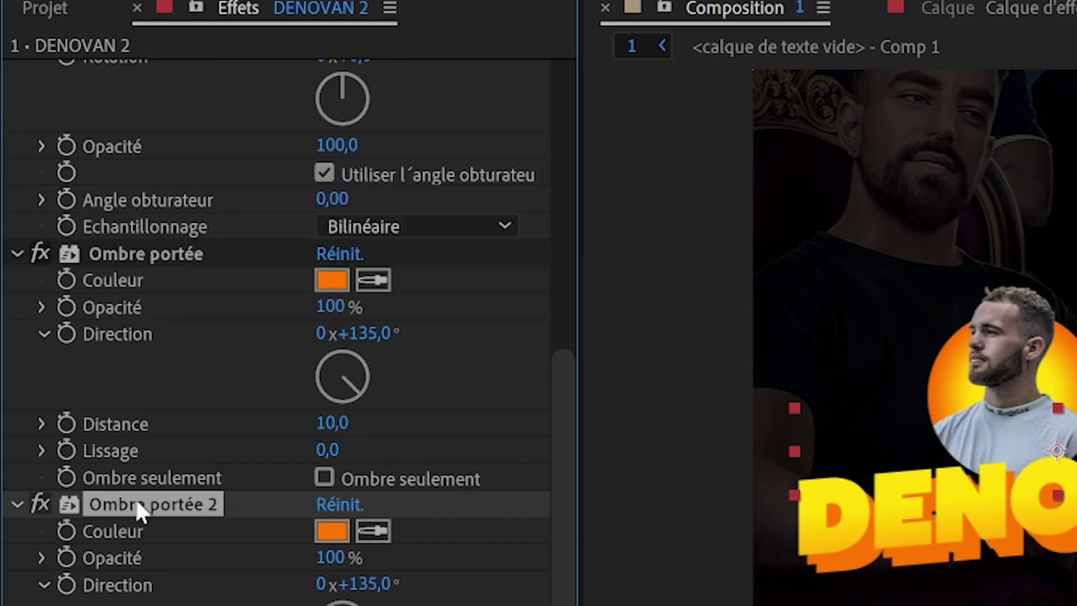
click(332, 531)
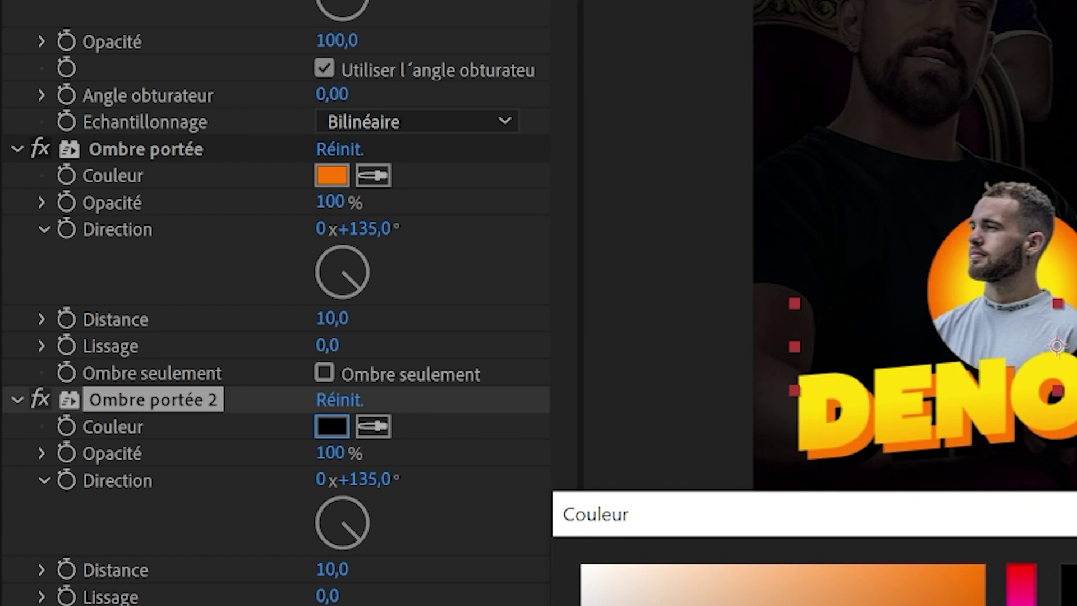
key(Return)
text(1)
key(Return)
Move the black Ombre portée above the orange one in the effect order and set its distance to 4.
drag(325, 573, 303, 572)
drag(231, 412, 185, 143)
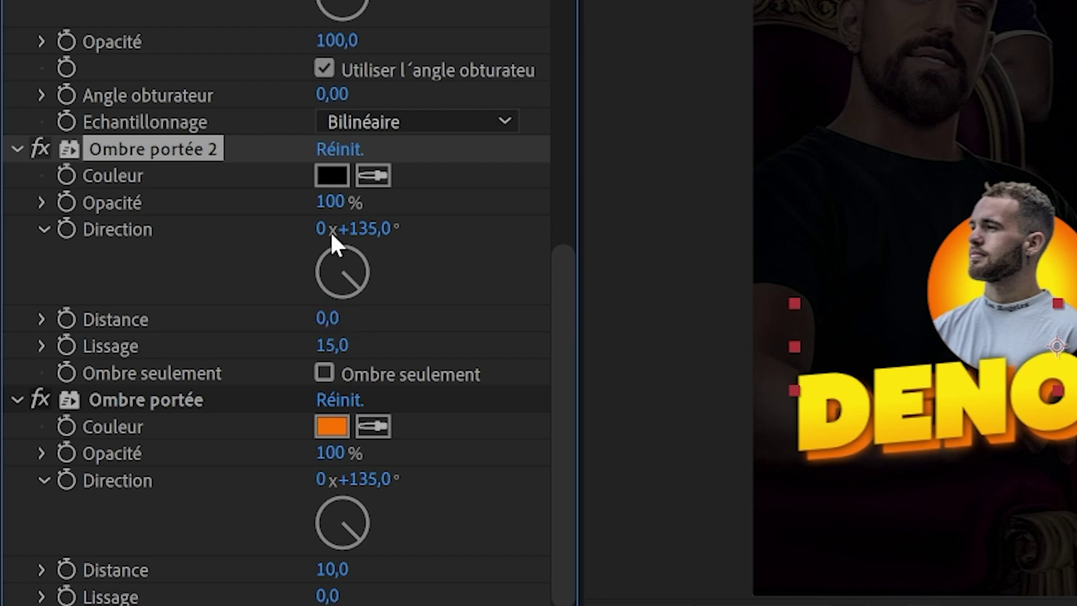
drag(256, 334, 256, 334)
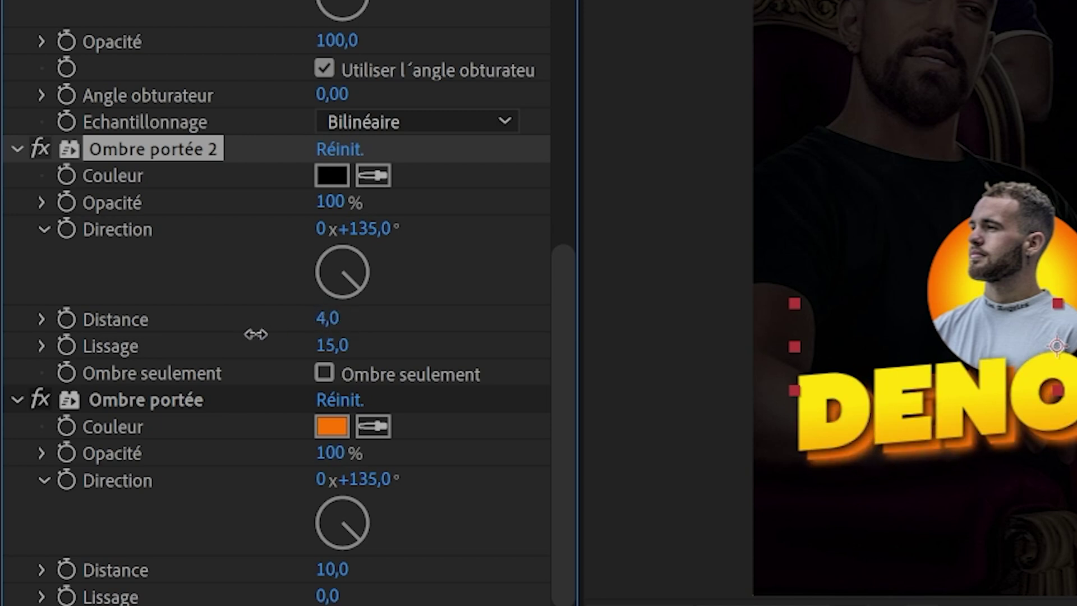
Set the black Ombre portée's Lissage to 6 and opacity to 58 %, and the orange Ombre portée's distance to 9.
drag(331, 345, 258, 360)
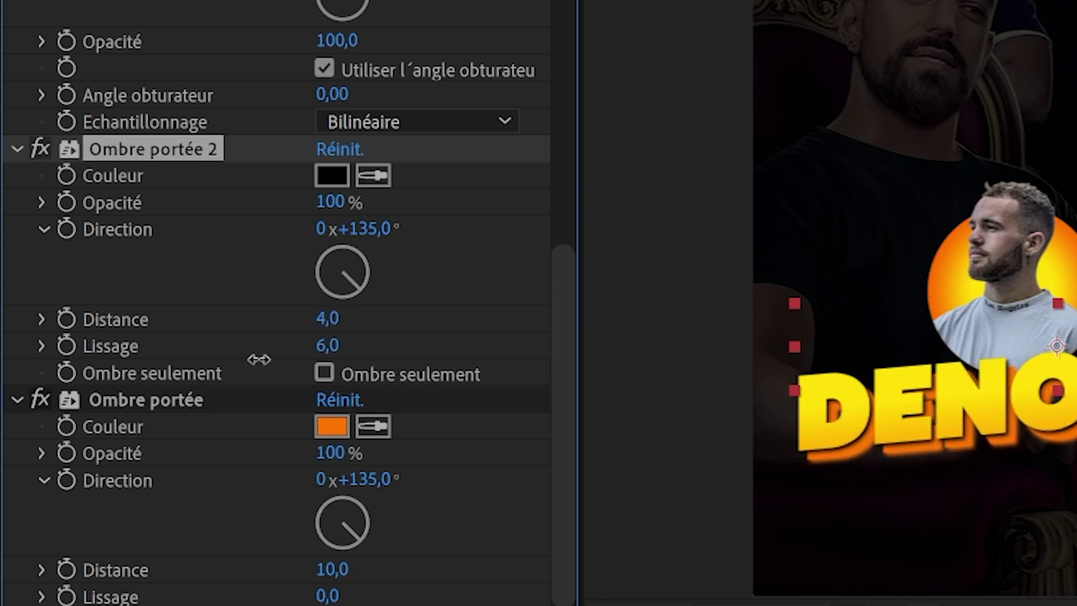
drag(331, 202, 315, 202)
drag(332, 569, 329, 569)
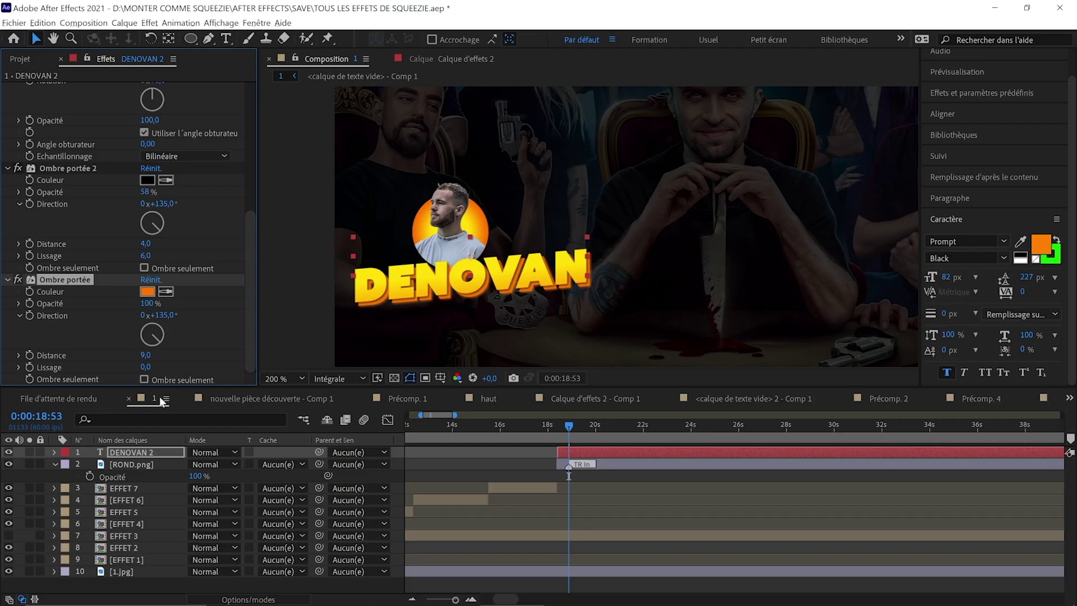
Apply the Biseau alpha effect to the name text with an Epaisseur of 4,90.
key(ctrl+space)
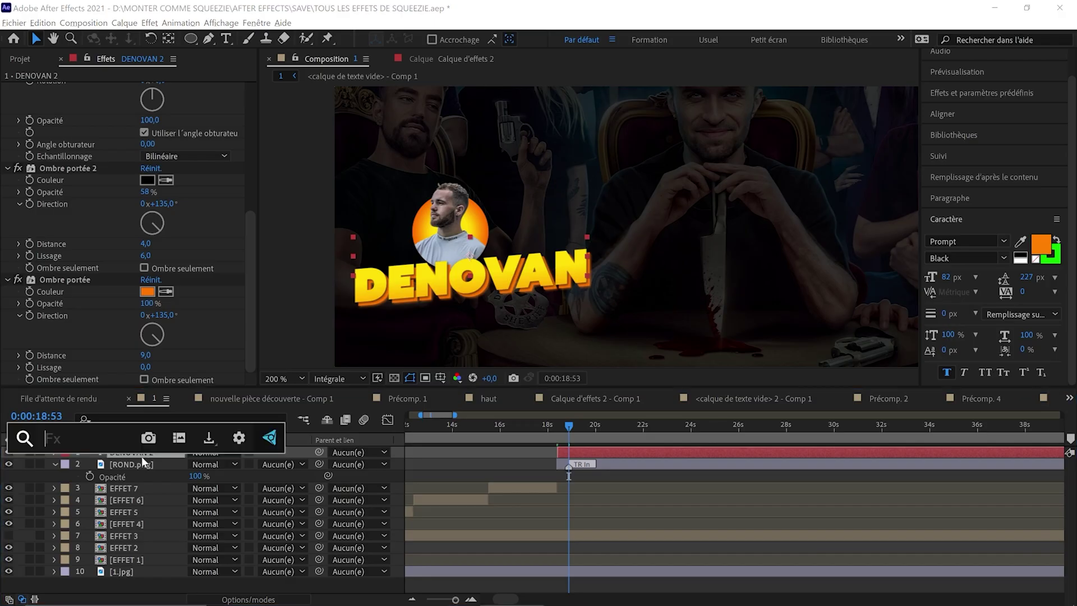
text(bise)
key(Return)
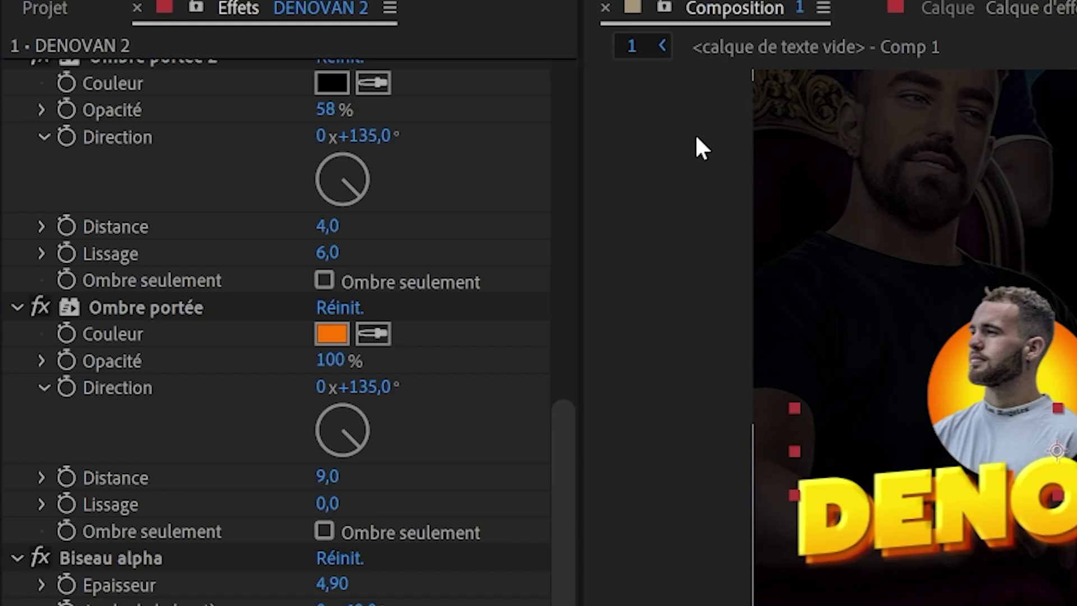
Give the name text the Animation Composer 3 starter preset Bounce Scale From Anchor Point [BCO] as its In transition.
click(257, 23)
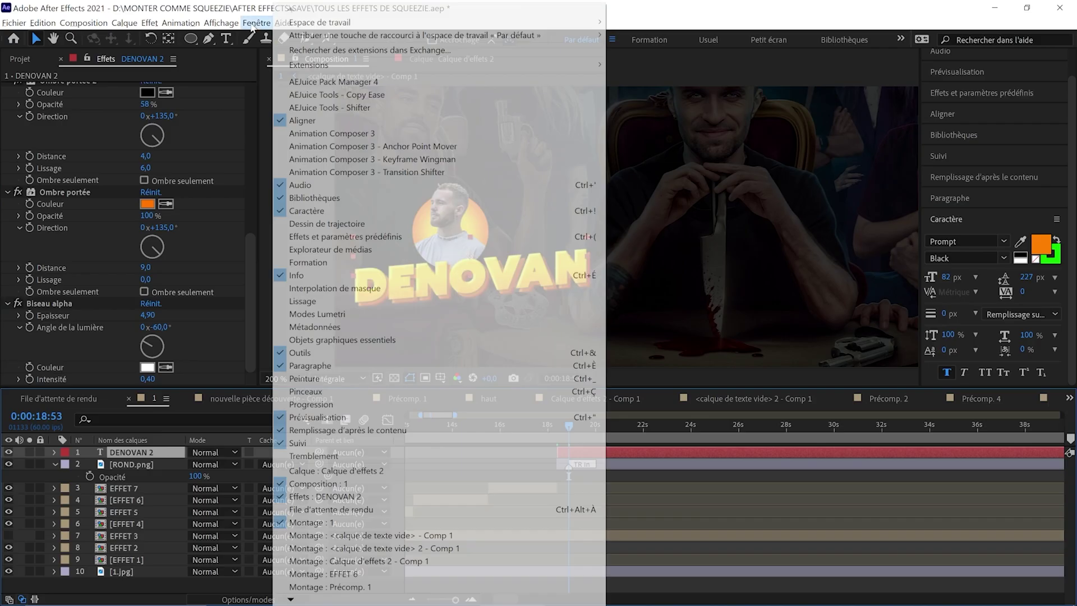
click(349, 135)
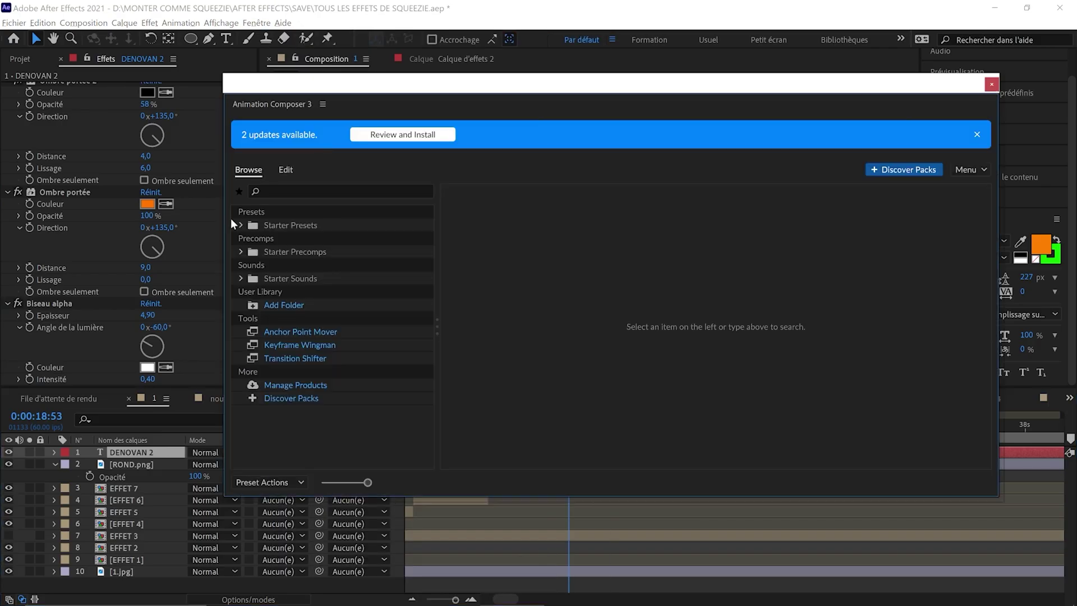
click(303, 278)
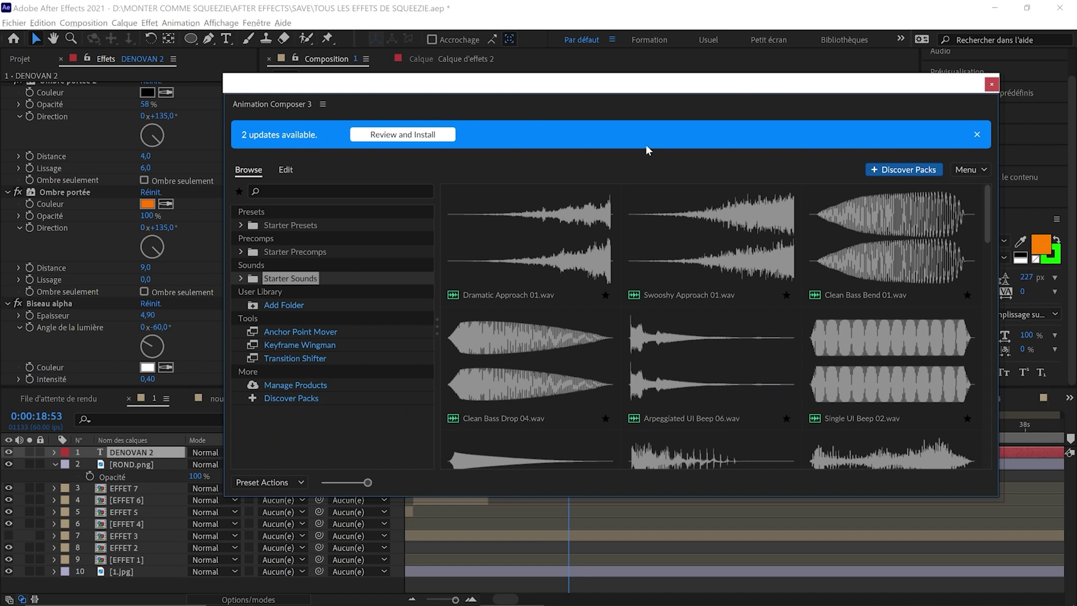
click(298, 227)
double_click(500, 241)
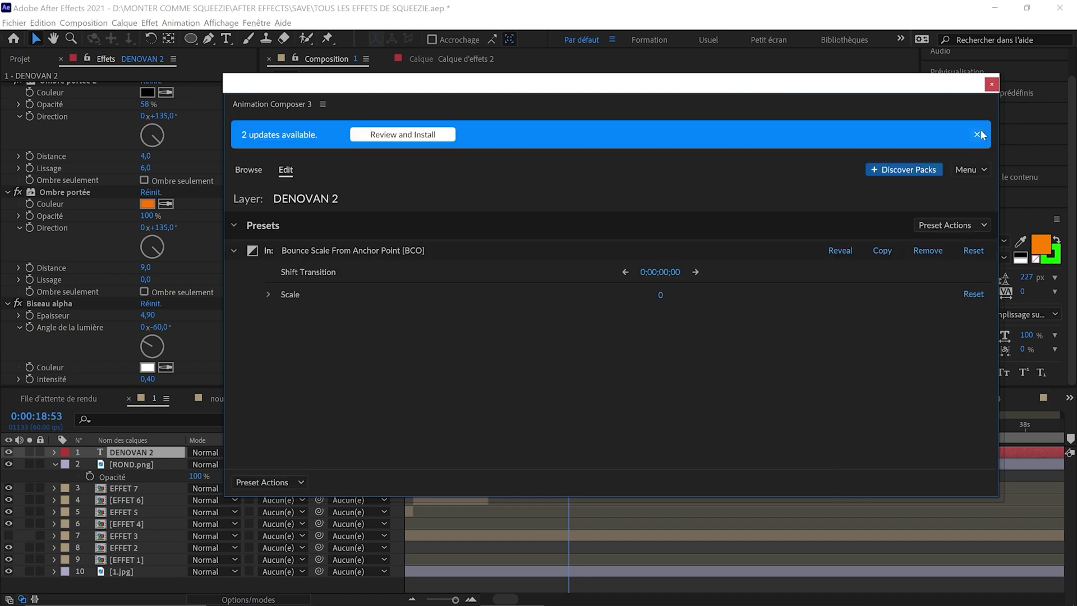
click(992, 85)
Duplicate the name text layer and move the copy just below the original name.
drag(567, 427, 575, 427)
key(ctrl+d)
key(shift+Down)
key(shift+Down)
key(shift+Down)
Replace the copied text with "21 ANS" and set its font size to 50 px.
double_click(494, 312)
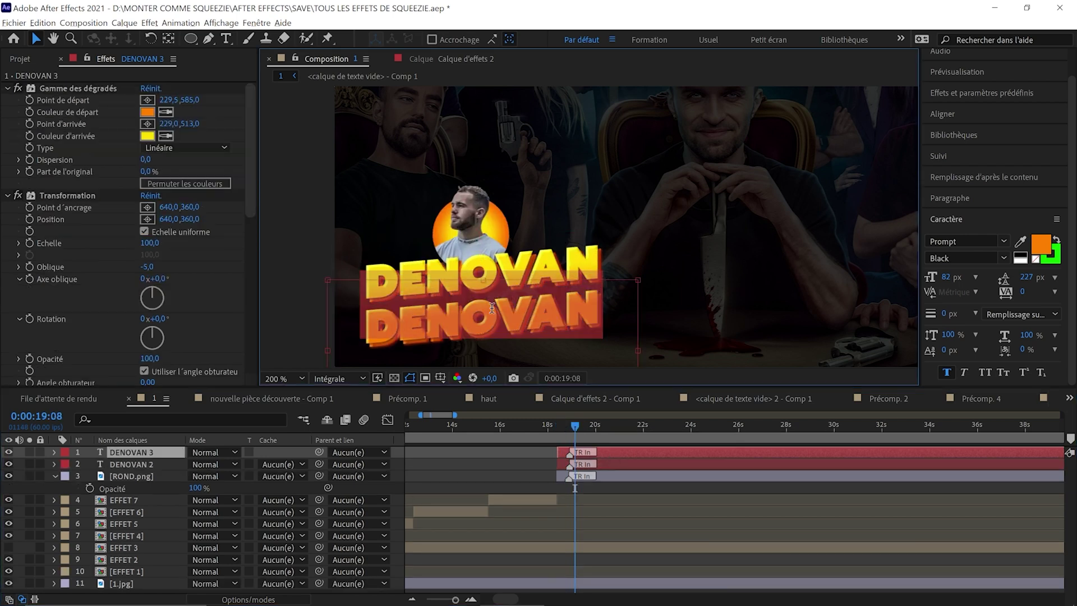
text(21 ans)
key(BackSpace)
key(BackSpace)
key(Caps_Lock)
key(BackSpace)
text(ANS)
click(948, 277)
text(40)
key(Return)
click(644, 512)
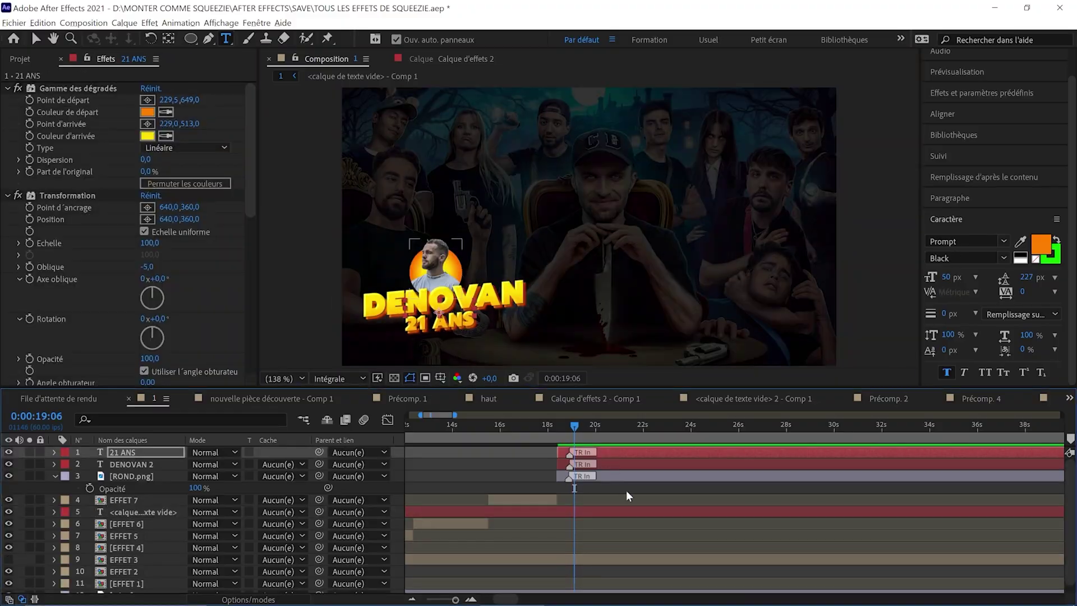
click(623, 496)
click(607, 475)
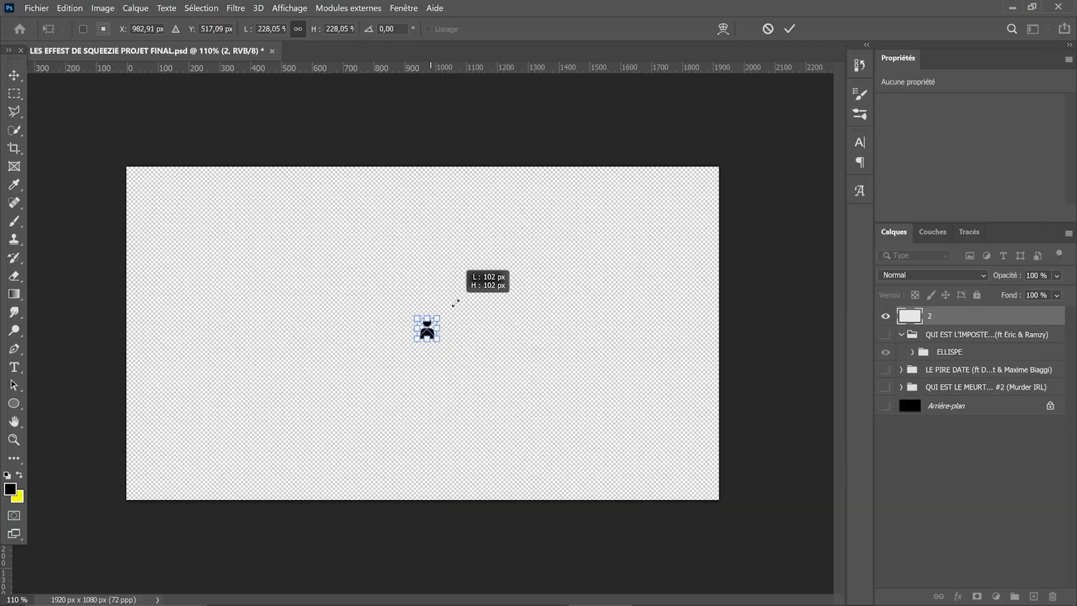
Switch to Photoshop, enlarge the person icon and the chef hat image, about 413 × 364 px, and place them side by side.
drag(483, 279, 334, 313)
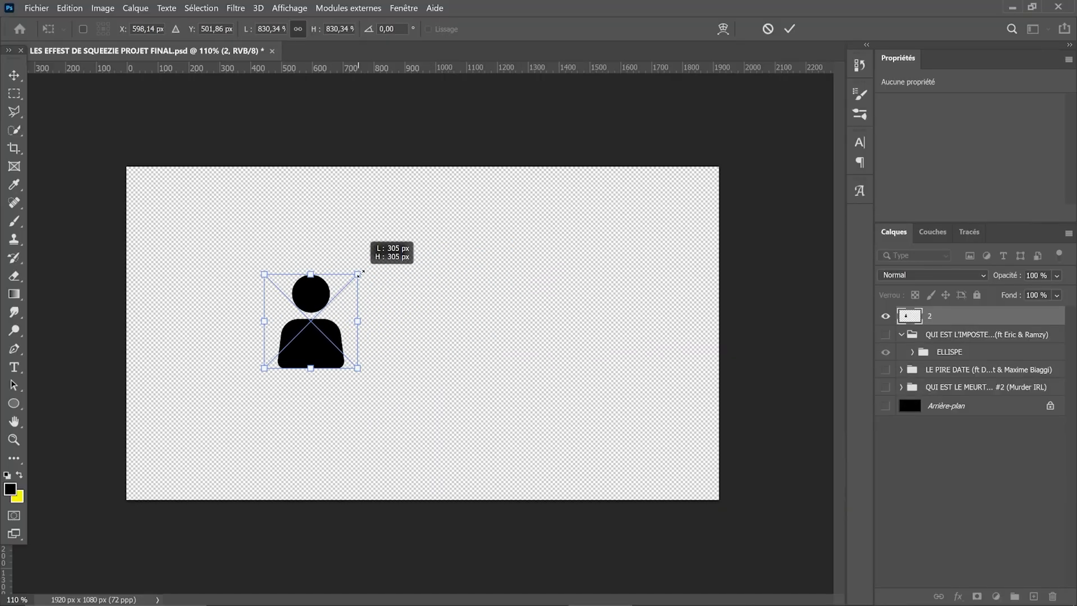
drag(359, 273, 356, 269)
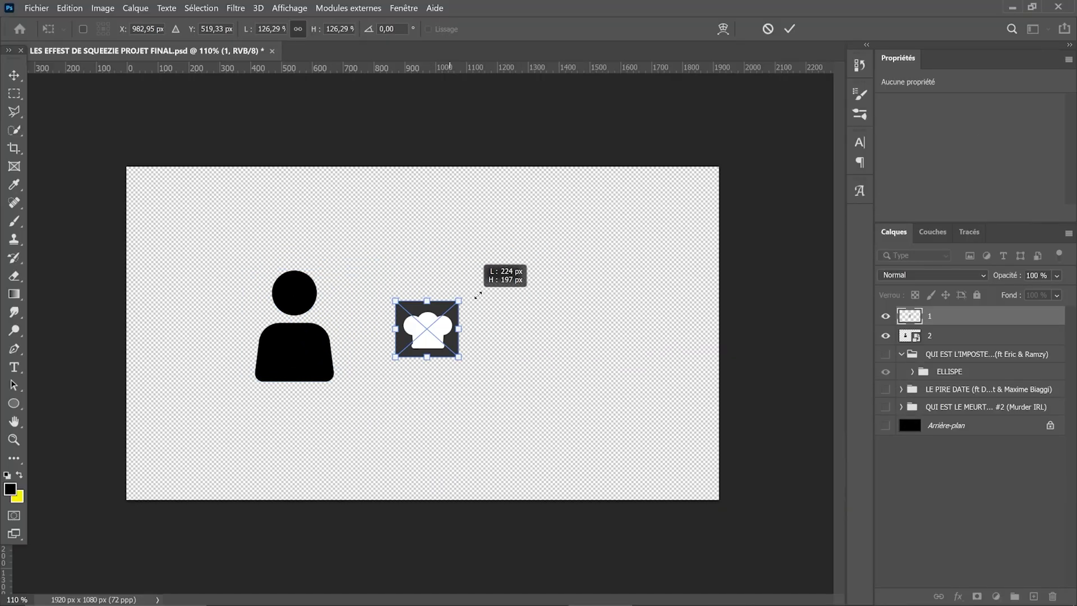
drag(472, 293, 524, 246)
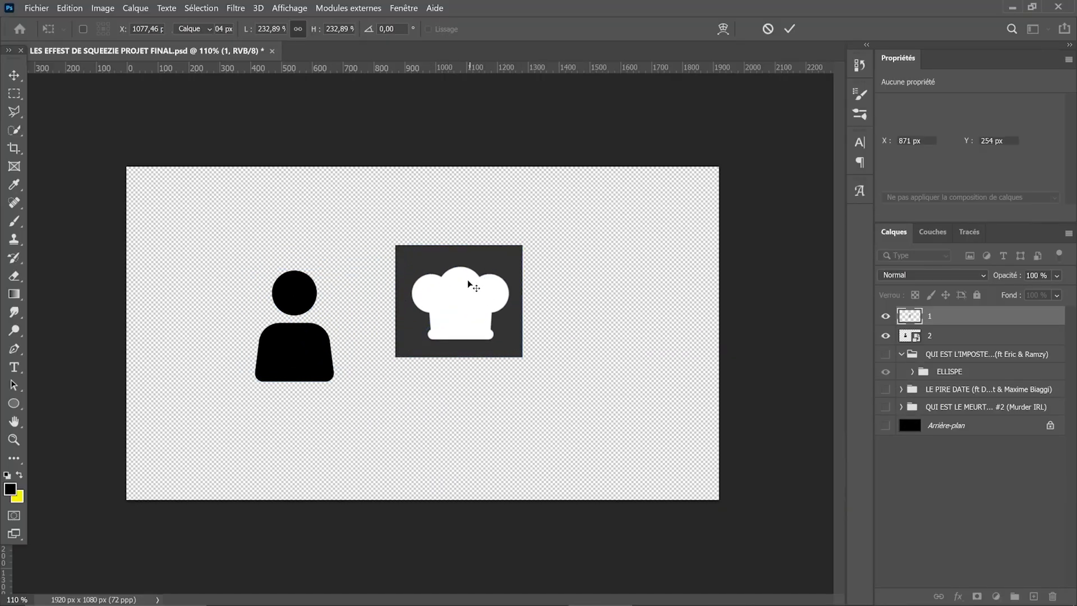
key(Return)
drag(468, 281, 432, 305)
scroll(440, 289, up, 1)
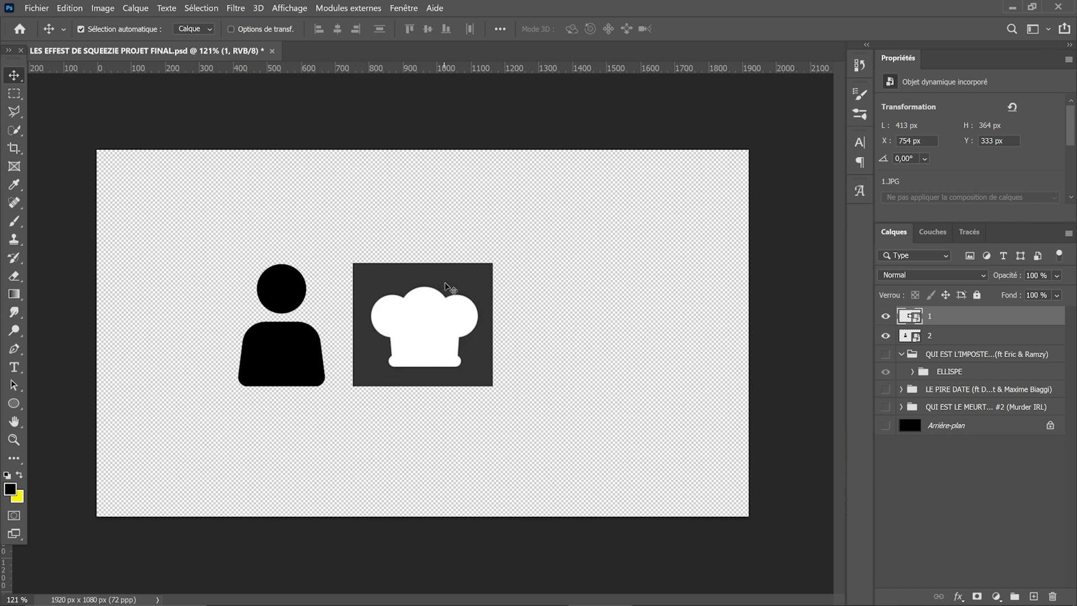
Invert the chef hat image and remove its grey background by lowering the white limit of Ce calque to 148.
key(ctrl+i)
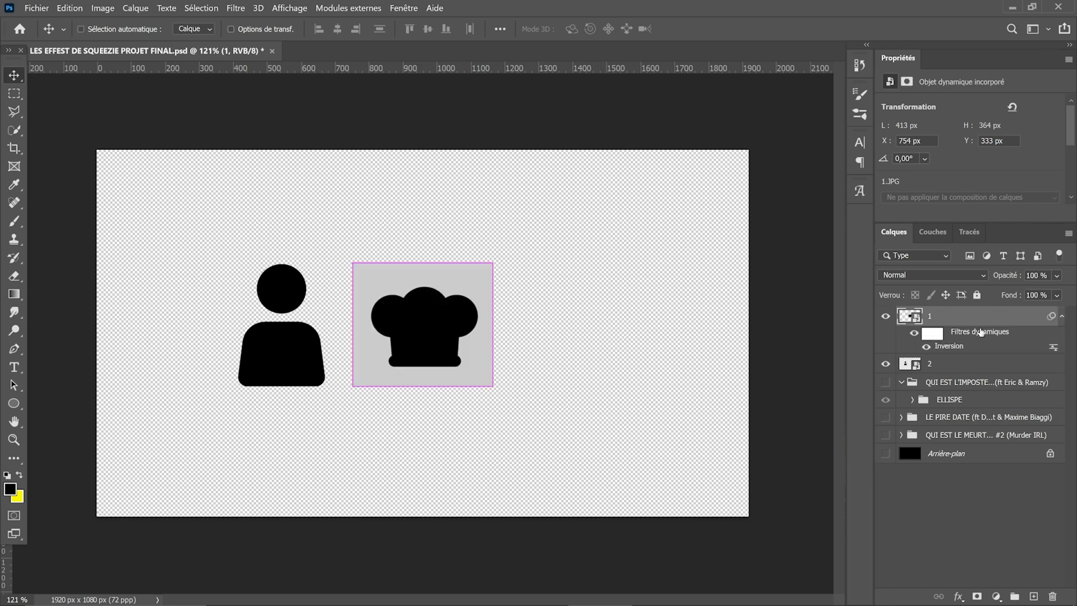
double_click(987, 316)
drag(861, 323, 850, 322)
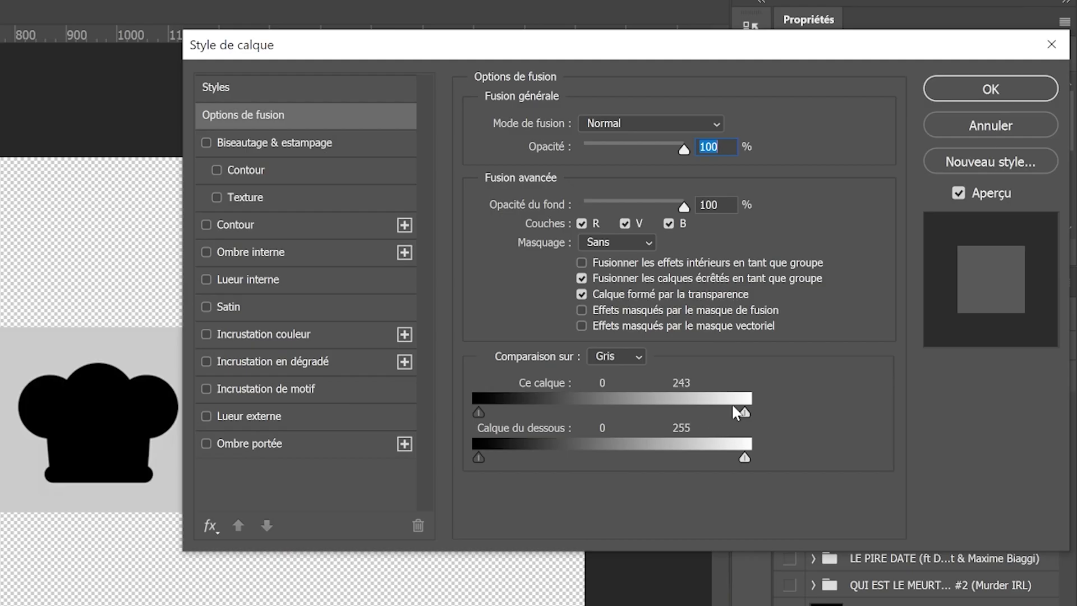
drag(691, 418, 668, 409)
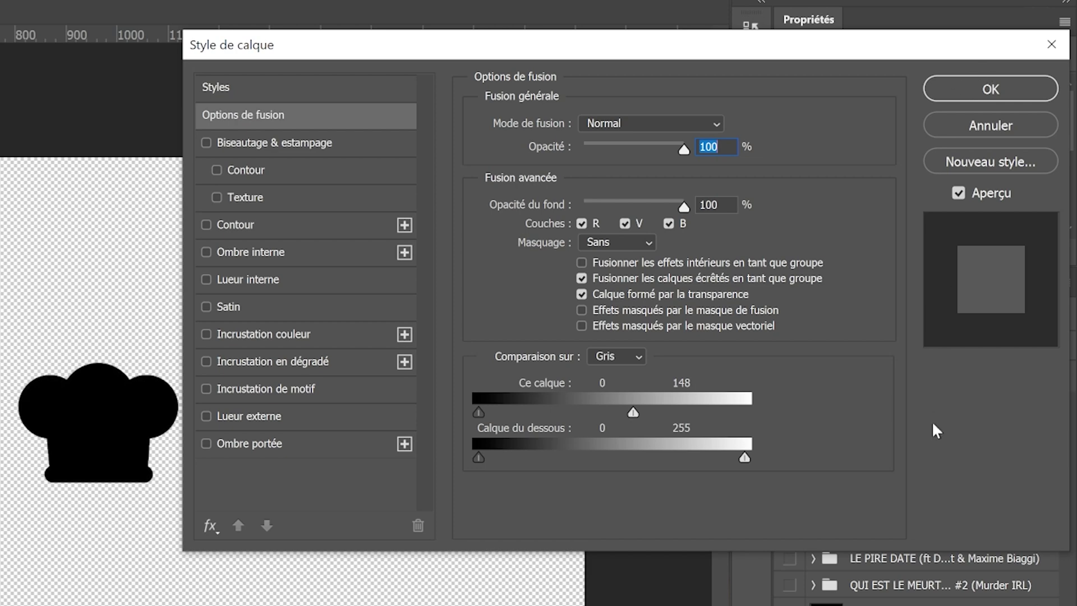
click(985, 93)
Convert the hat layer to a smart object and add an inverted linear orange-yellow Incrustation en dégradé at 90° with Echelle 145 %.
right_click(945, 413)
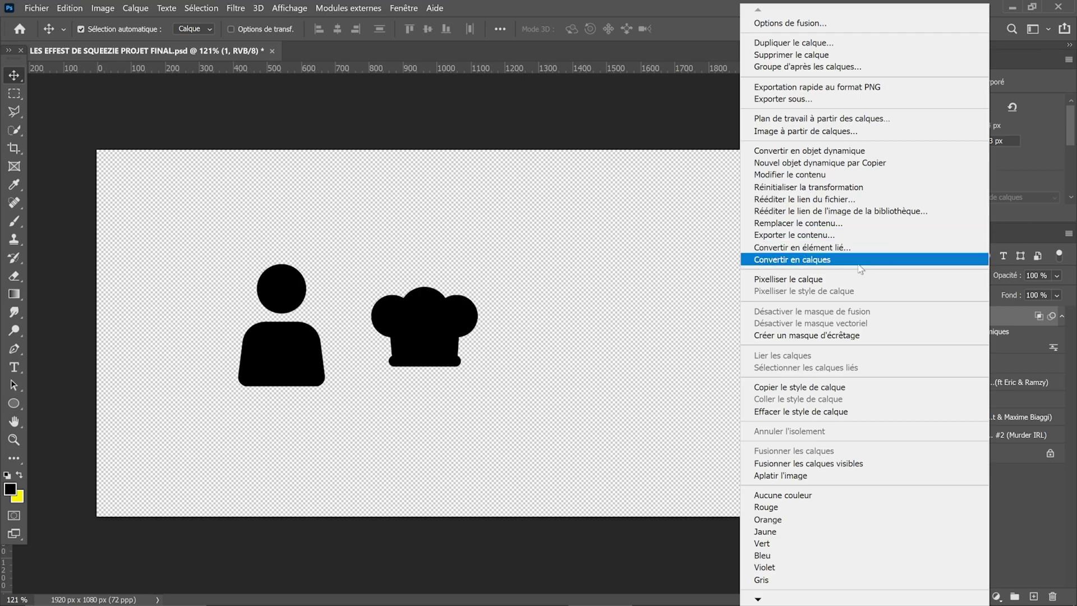
click(862, 259)
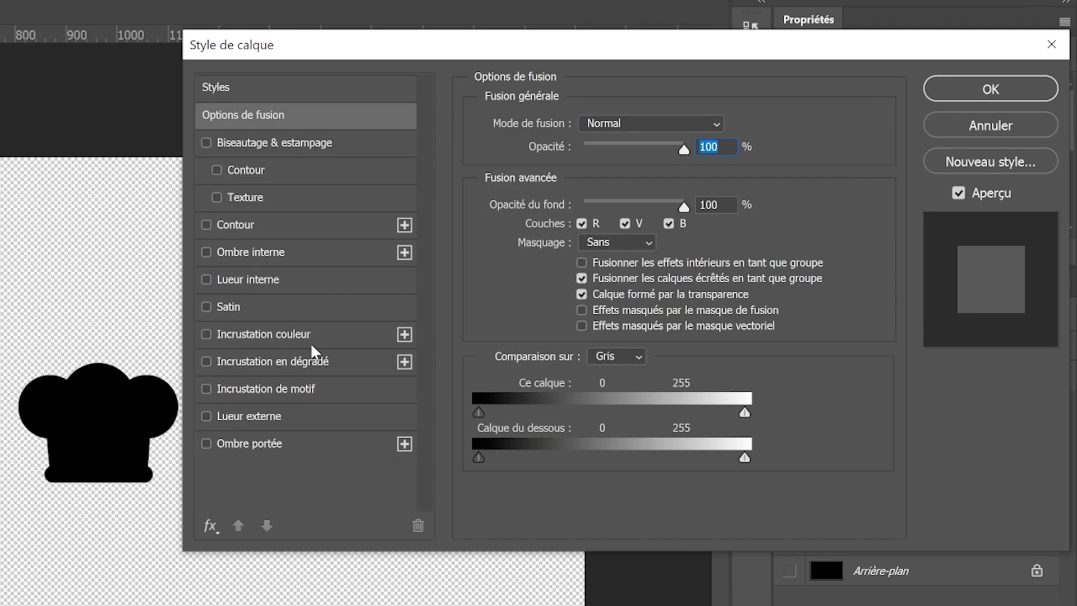
click(311, 360)
click(617, 199)
click(615, 185)
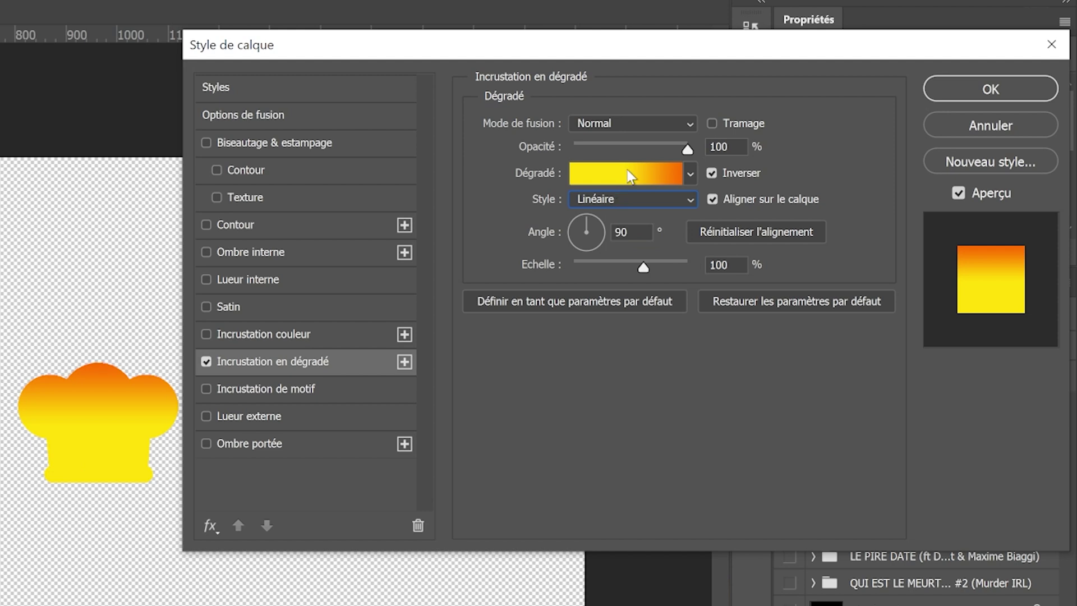
drag(651, 263, 675, 264)
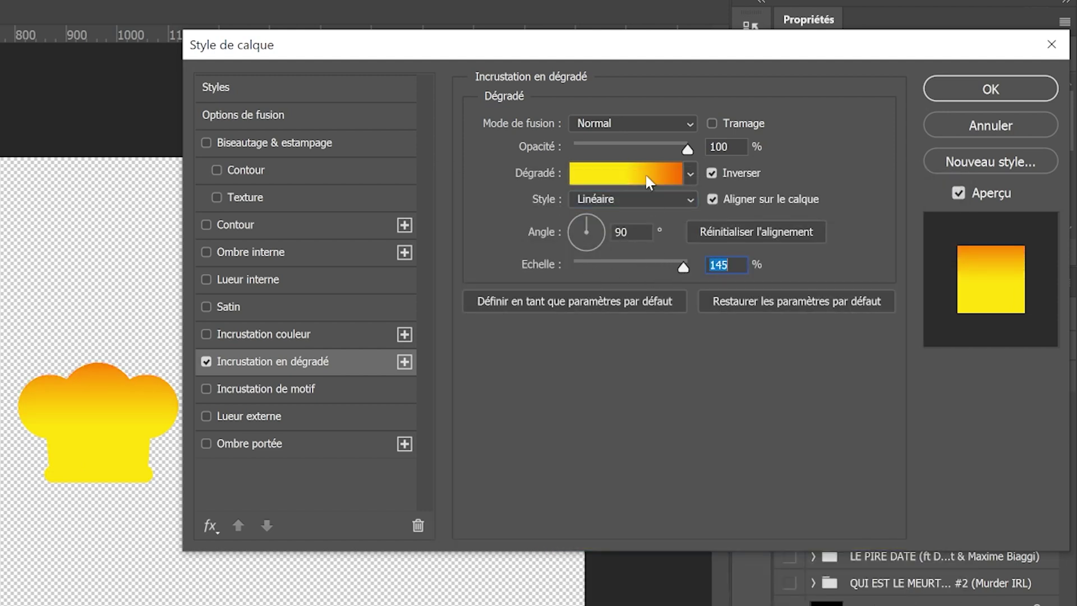
click(648, 181)
drag(713, 569, 609, 586)
key(Escape)
Add a Biseau interne to the hat with technique Lisse, direction Haut, Taille 9 px and angle 102°.
click(313, 144)
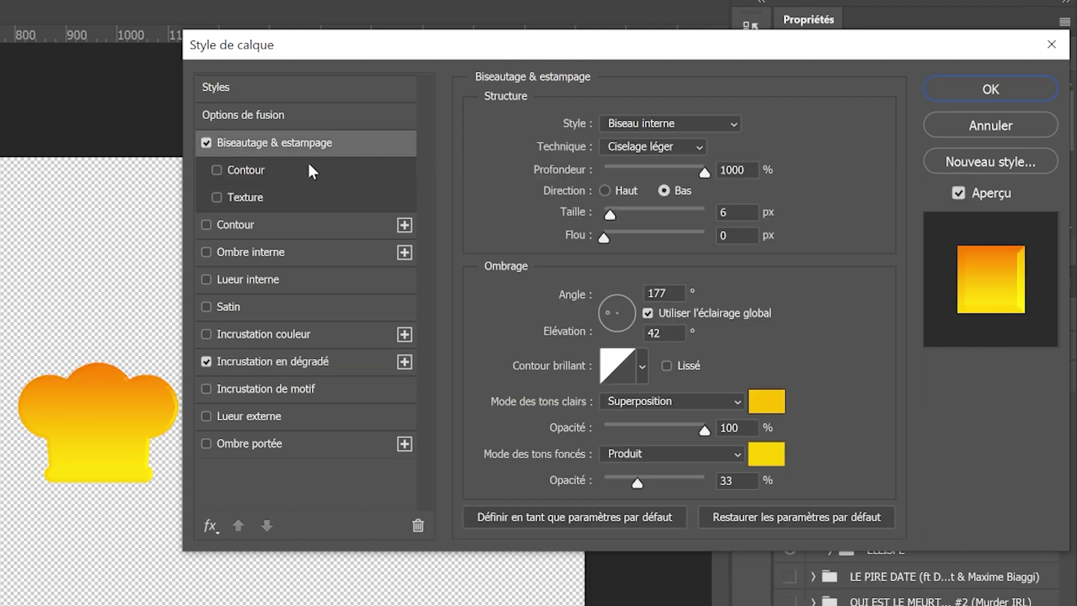
click(646, 128)
click(638, 139)
click(645, 124)
click(662, 154)
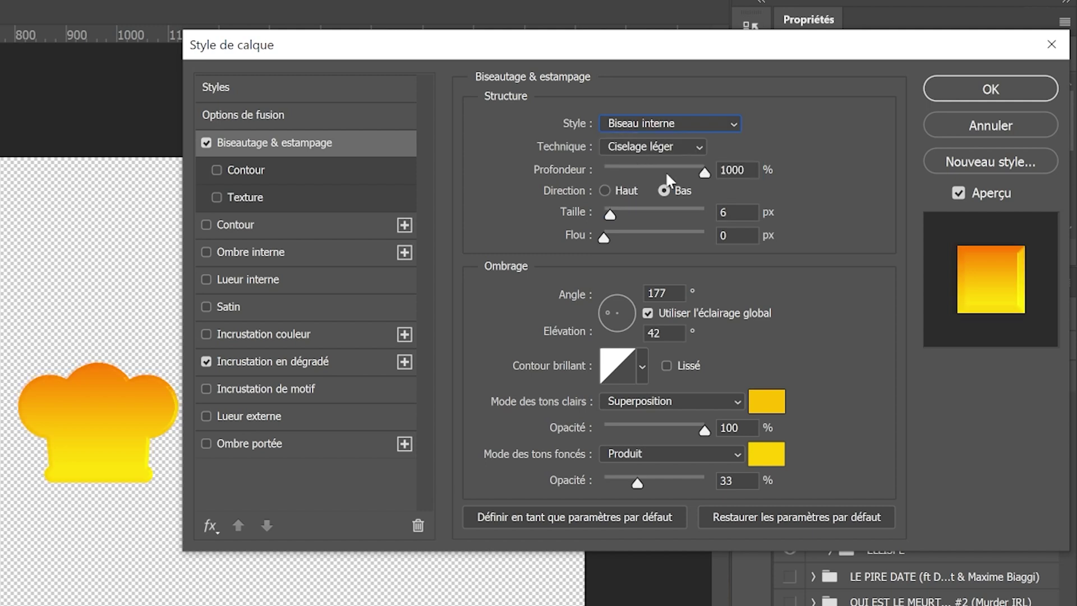
drag(617, 308, 614, 299)
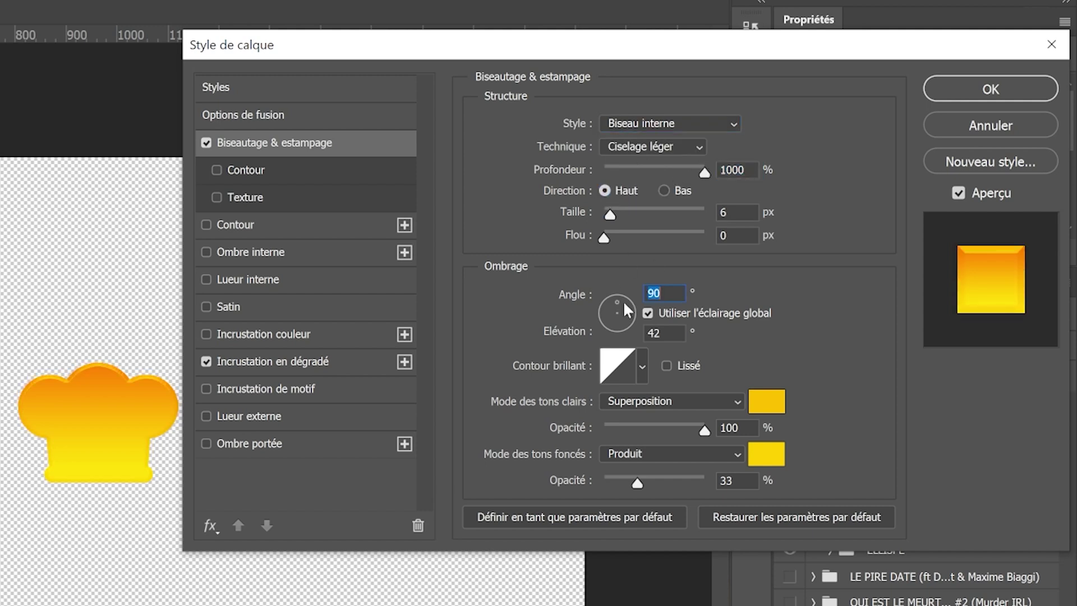
drag(610, 214, 613, 214)
click(624, 147)
click(627, 165)
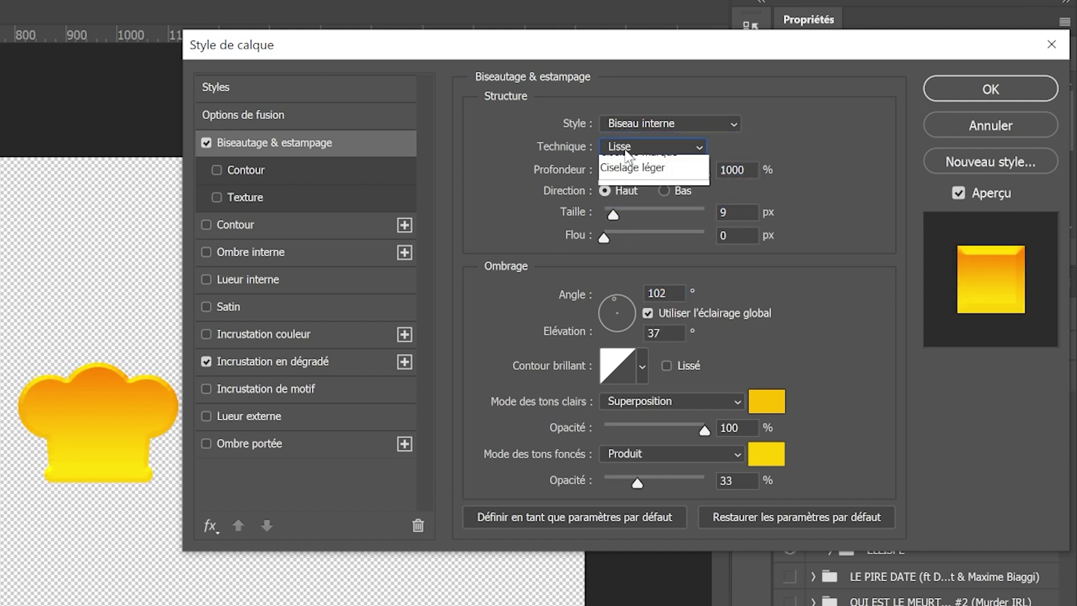
Set the hat bevel's highlight colour to light yellow-orange, its Taille to 7 px and its angle to 98°.
click(767, 401)
click(358, 310)
key(Return)
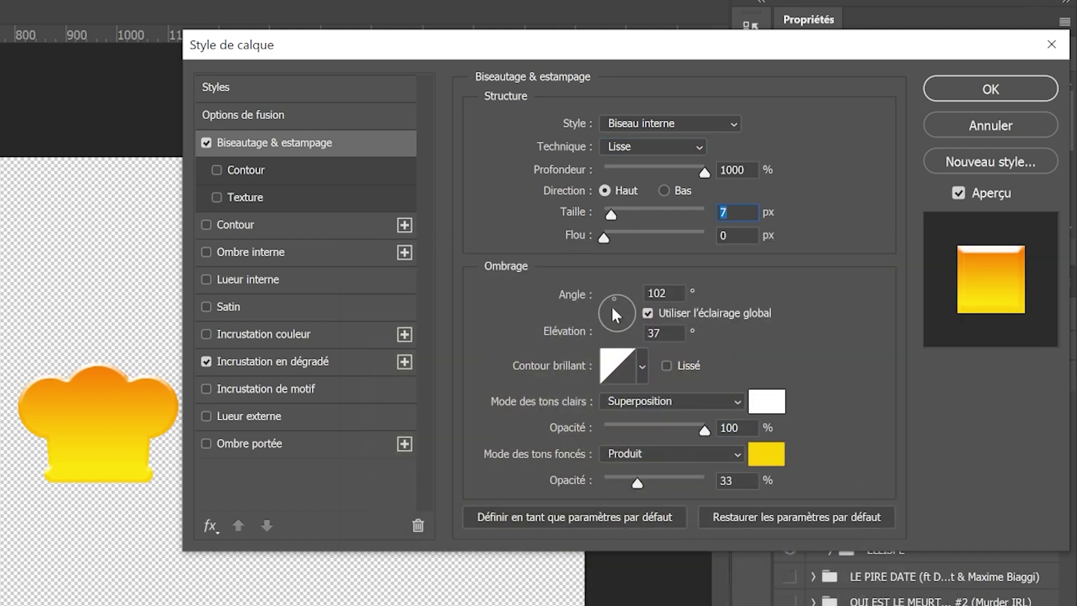
click(766, 401)
click(546, 308)
key(Return)
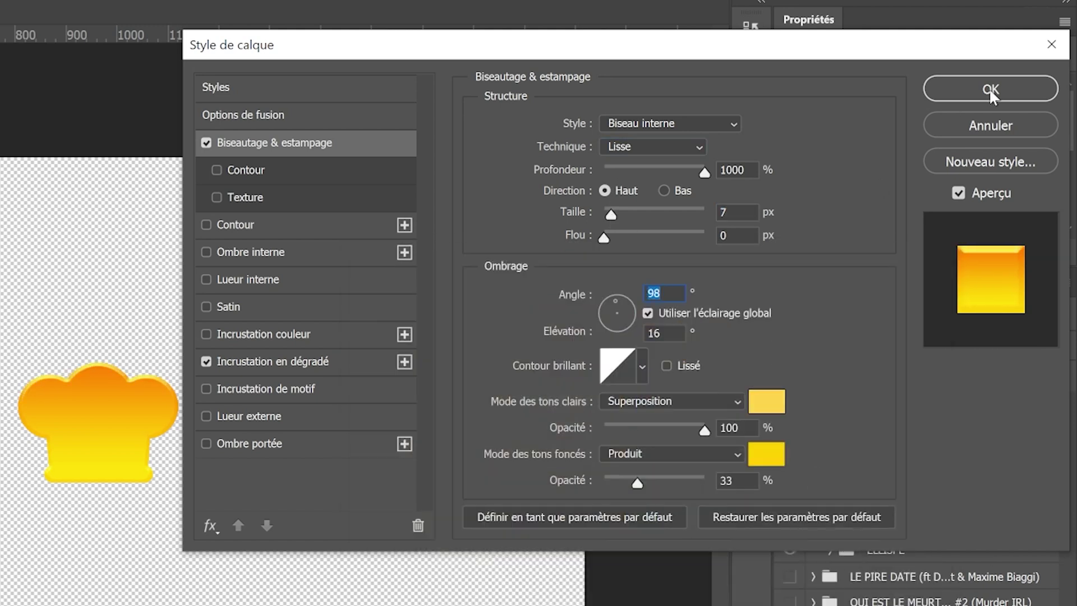
key(Return)
Stack the chef hat above the person icon and cover the person's head with a black circle about 187 px wide.
drag(415, 339, 404, 263)
drag(241, 362, 413, 335)
right_click(13, 404)
click(68, 427)
key(v)
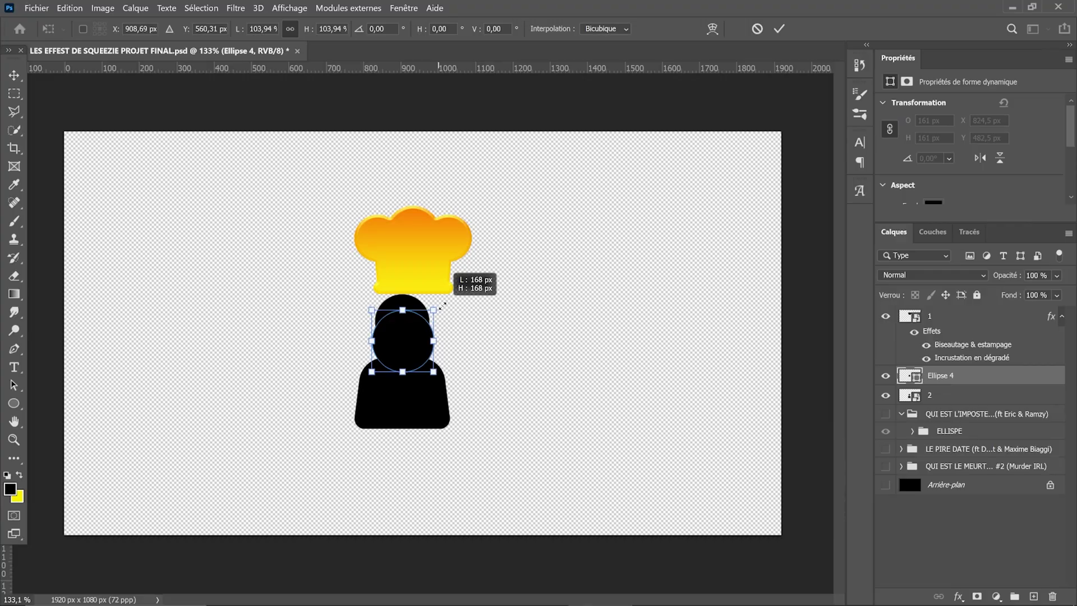
drag(442, 306, 450, 298)
key(Return)
drag(415, 345, 411, 341)
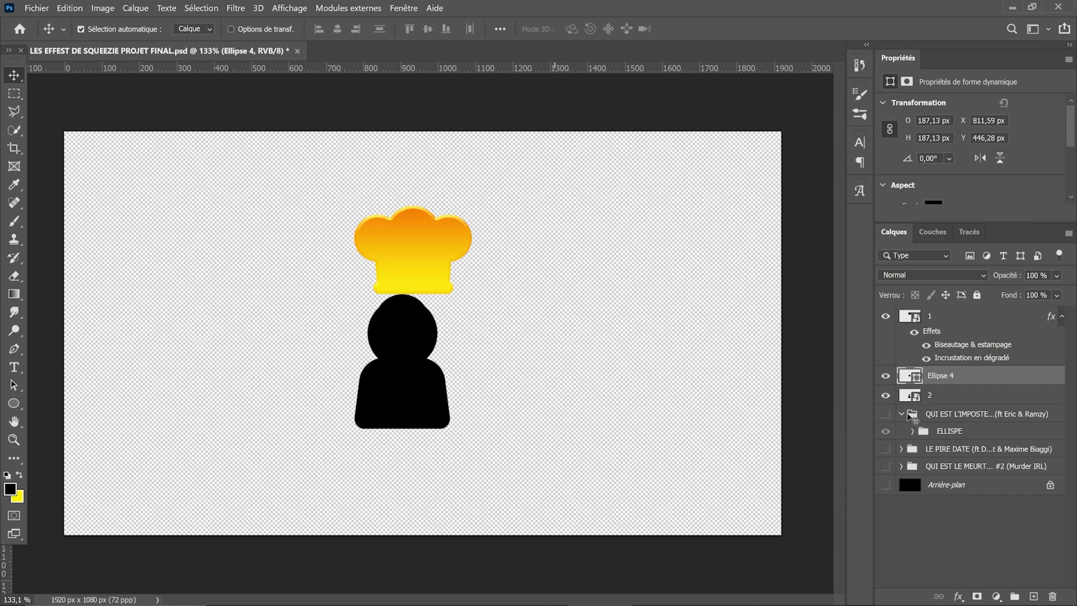
Apply the same Biseautage & estampage and Incrustation en dégradé styles to the circle and the person icon.
double_click(997, 377)
click(247, 142)
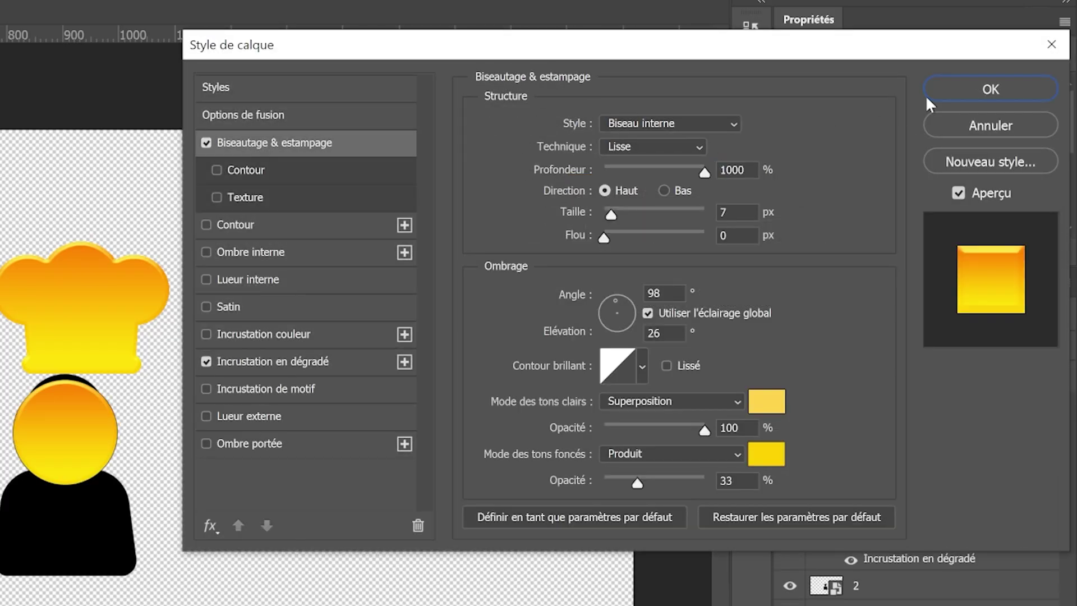
click(311, 364)
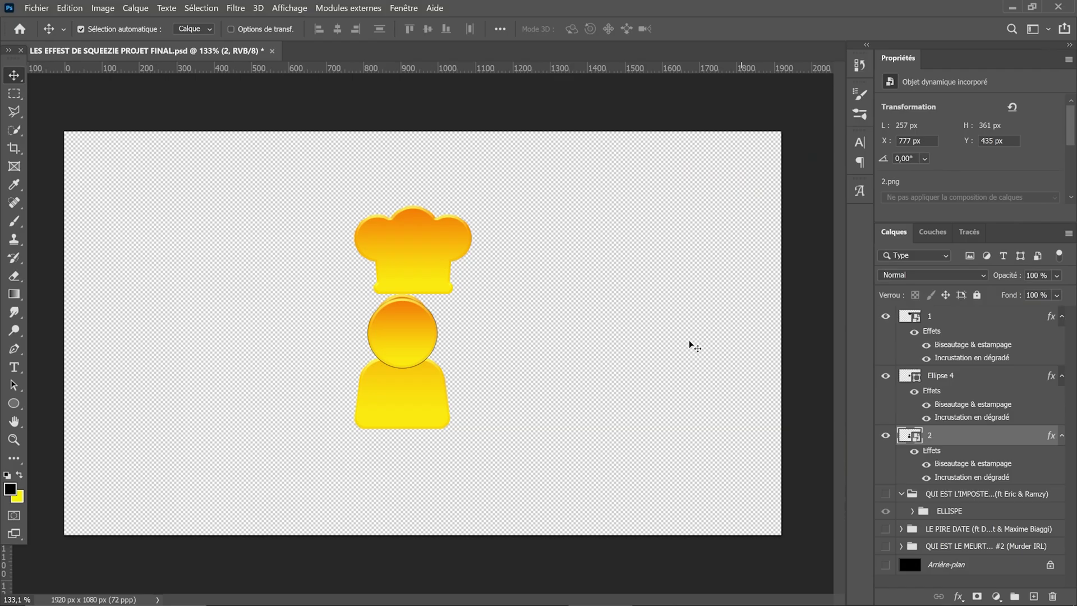
Hide the hat and circle temporarily, and mask out the person icon's original head by painting black on a new layer mask.
click(885, 435)
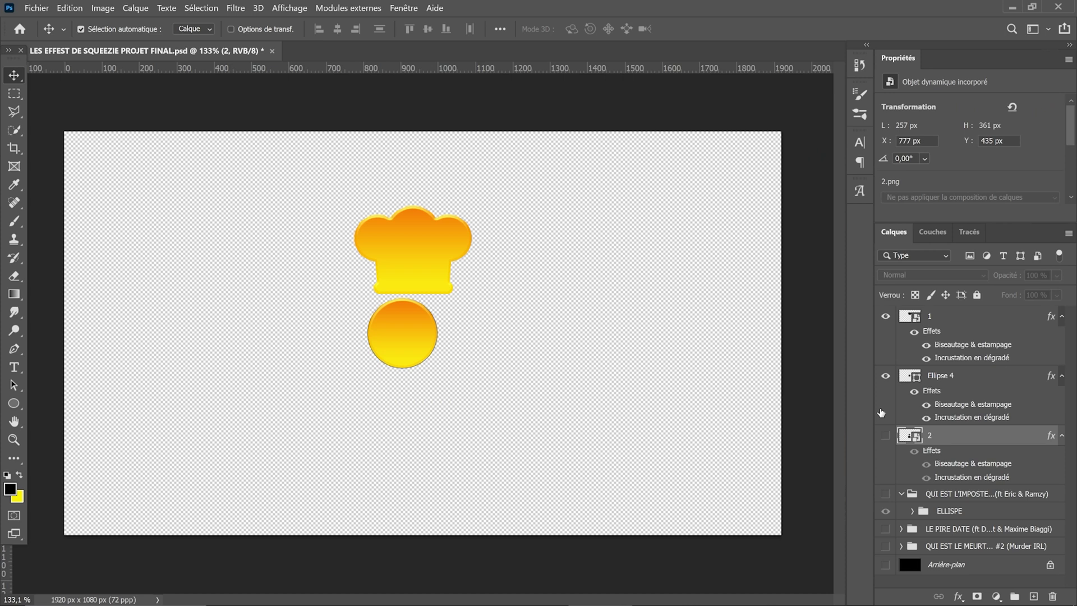
click(885, 376)
click(885, 436)
click(886, 315)
click(977, 596)
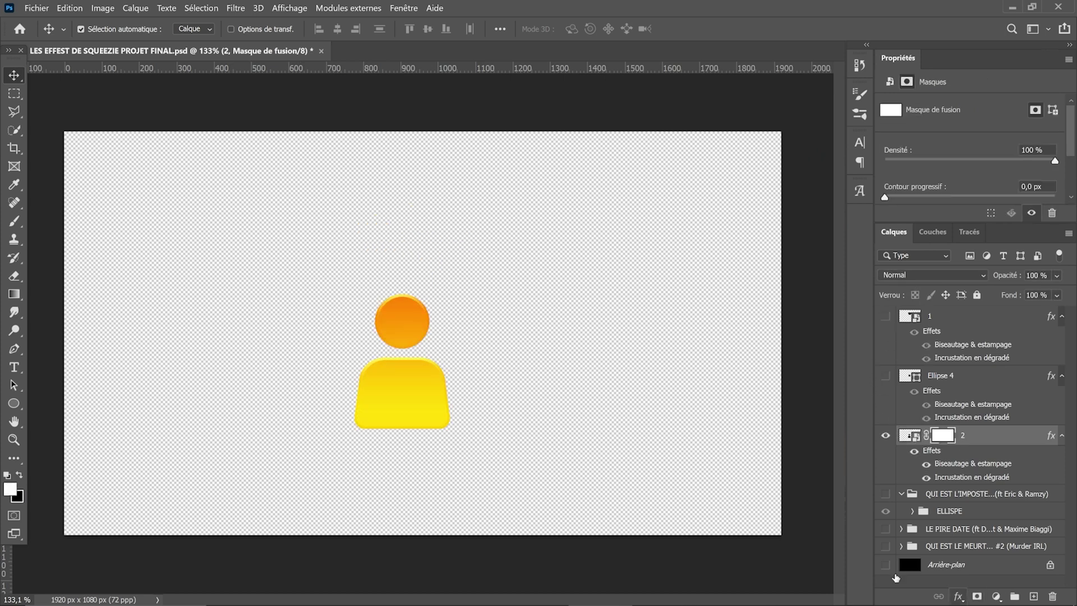
click(14, 221)
key(x)
mouse_move(393, 314)
mouse_down()
mouse_move(402, 305)
mouse_move(441, 348)
mouse_up()
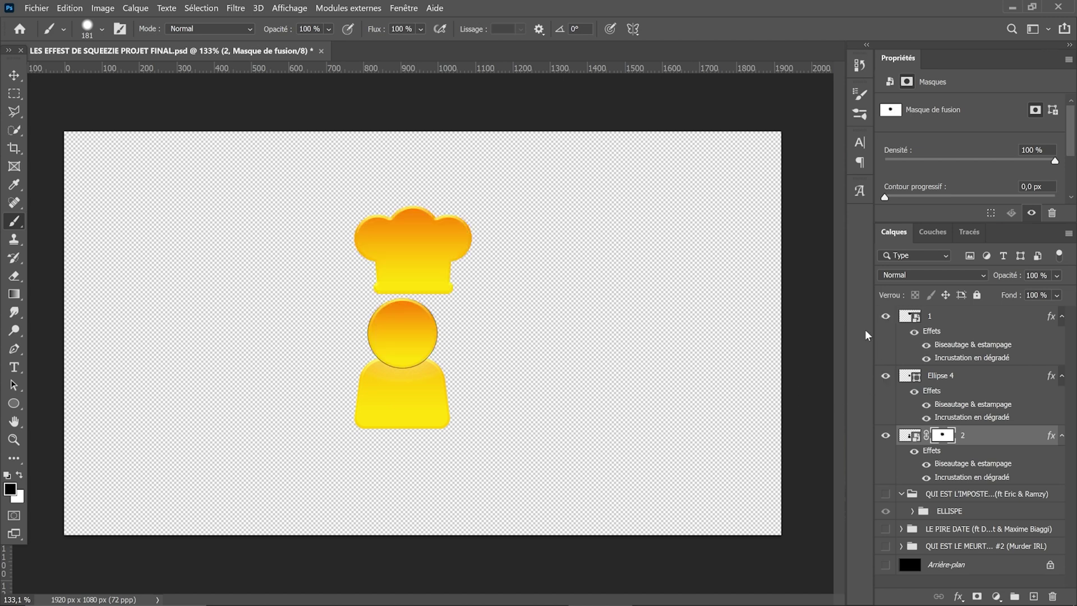
Group the hat, head circle and body layers, name the group CORPS, and duplicate it.
click(743, 304)
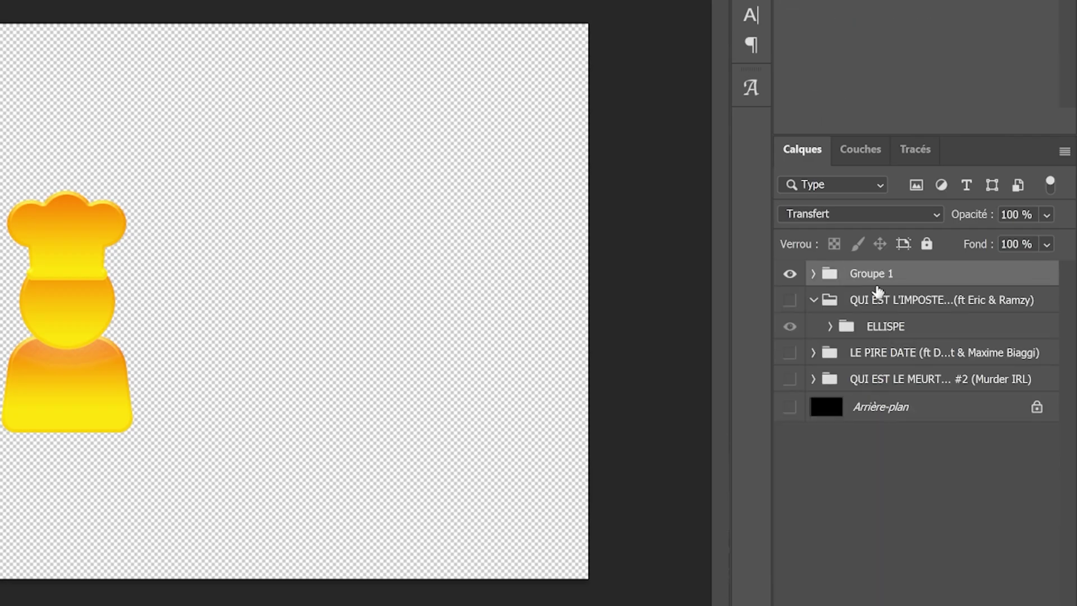
text(RPS)
key(Return)
key(ctrl+j)
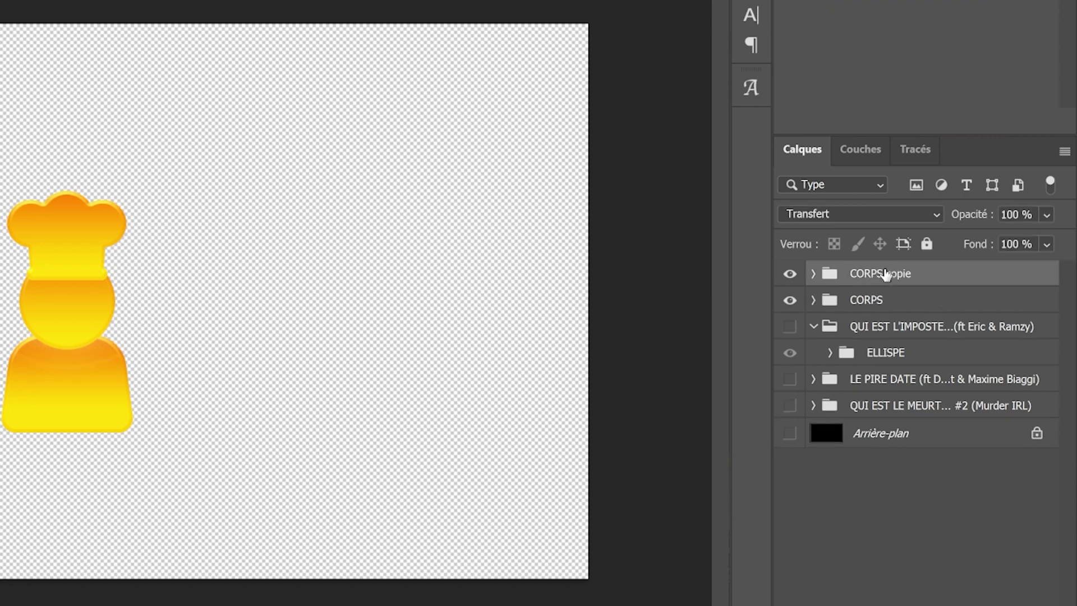
Place a chef copy on each side of the original figure and move the CORPS group above the copies.
key(ctrl+t)
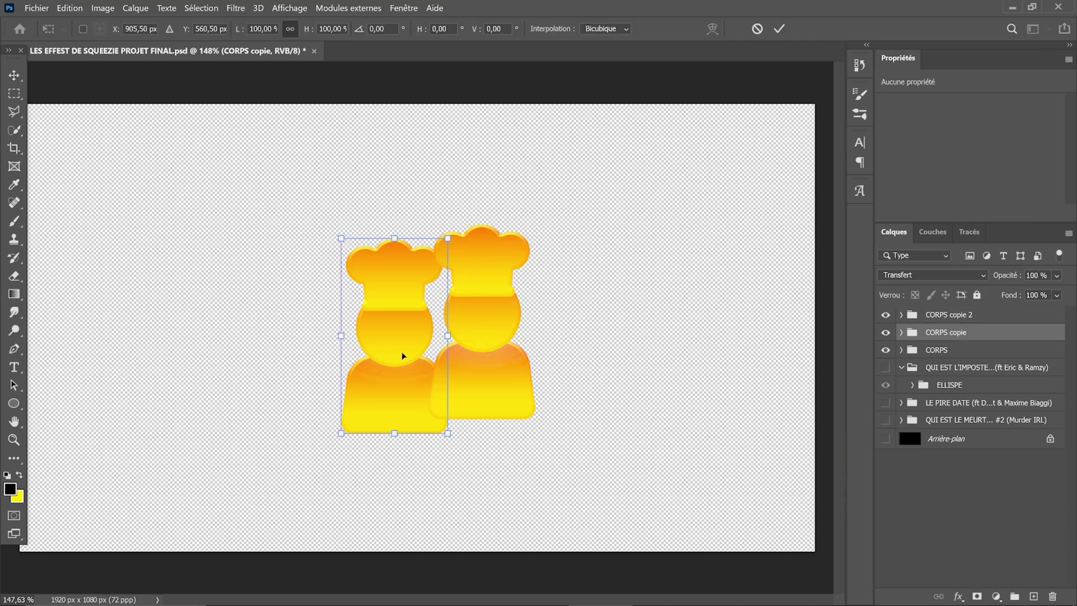
drag(404, 356, 313, 333)
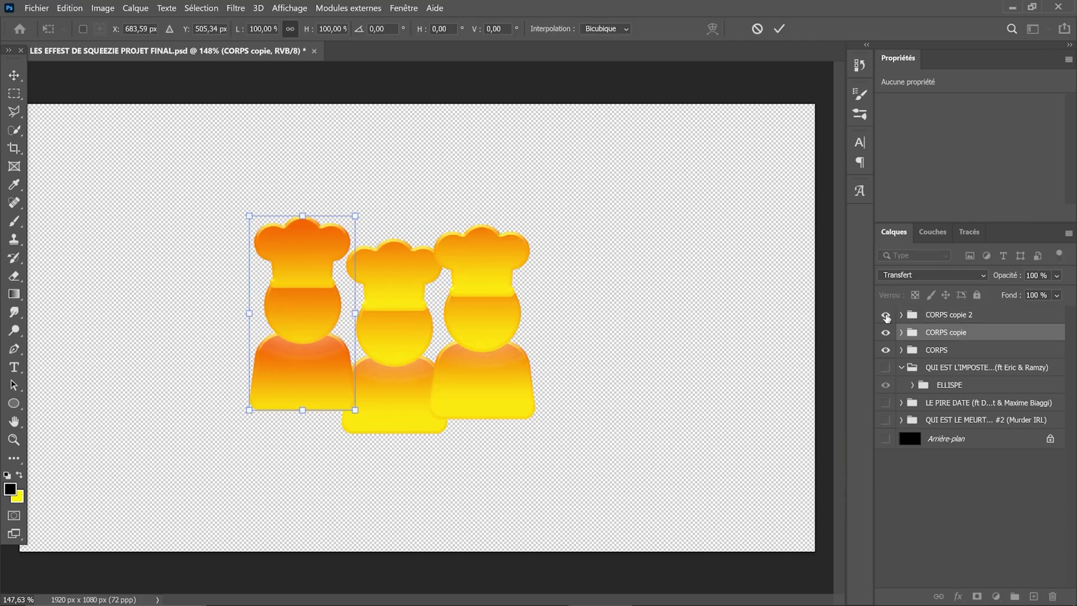
key(Return)
click(935, 312)
drag(940, 353, 938, 314)
click(932, 351)
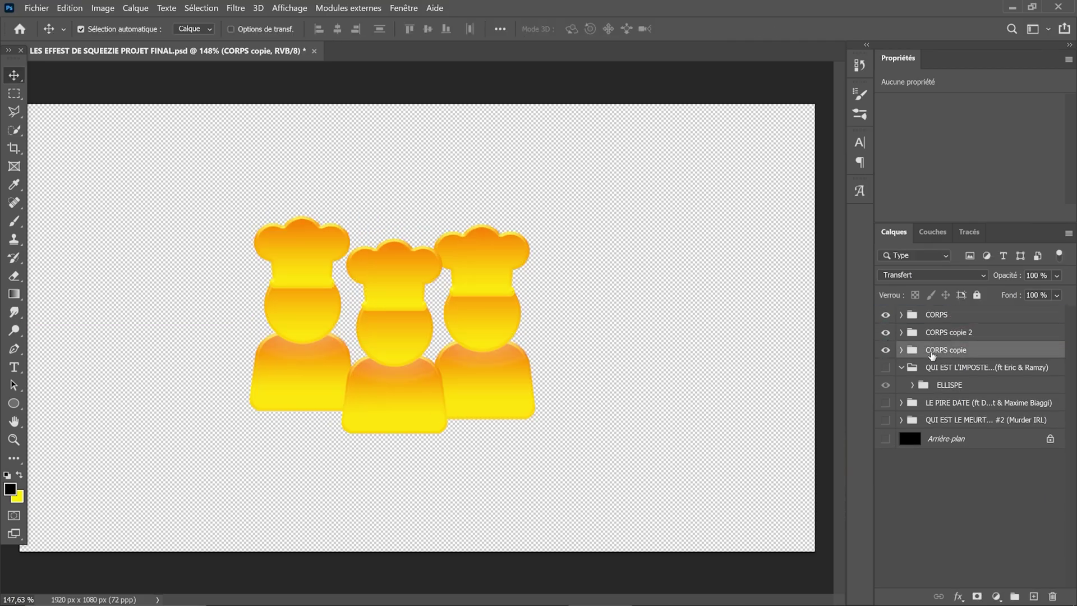
Combine the CORPS, CORPS copie 2 and CORPS copie groups into a single group.
shift+click(936, 314)
right_click(946, 337)
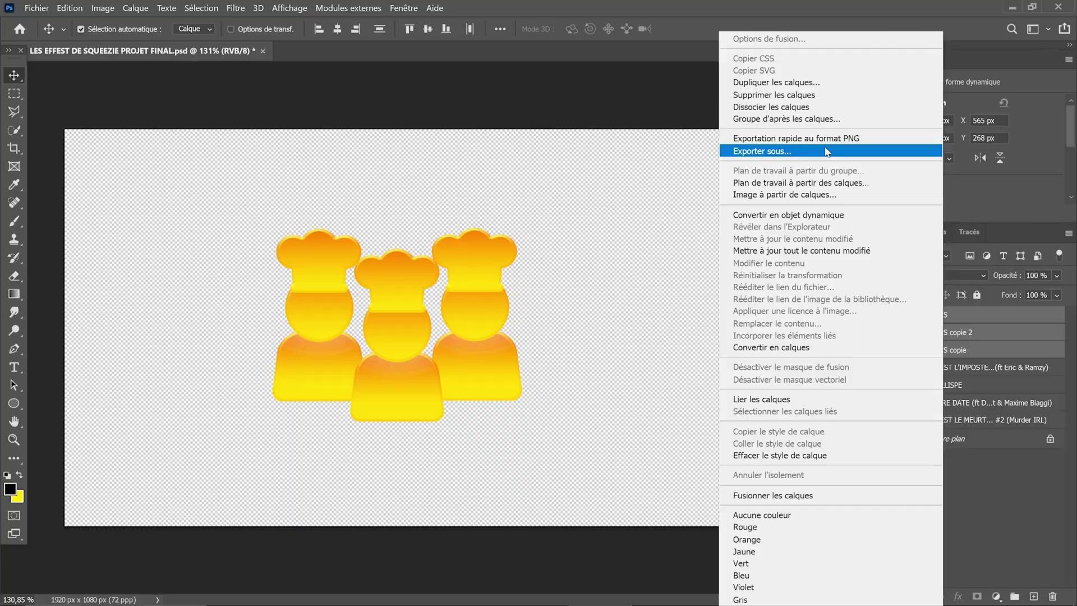
click(895, 147)
click(890, 583)
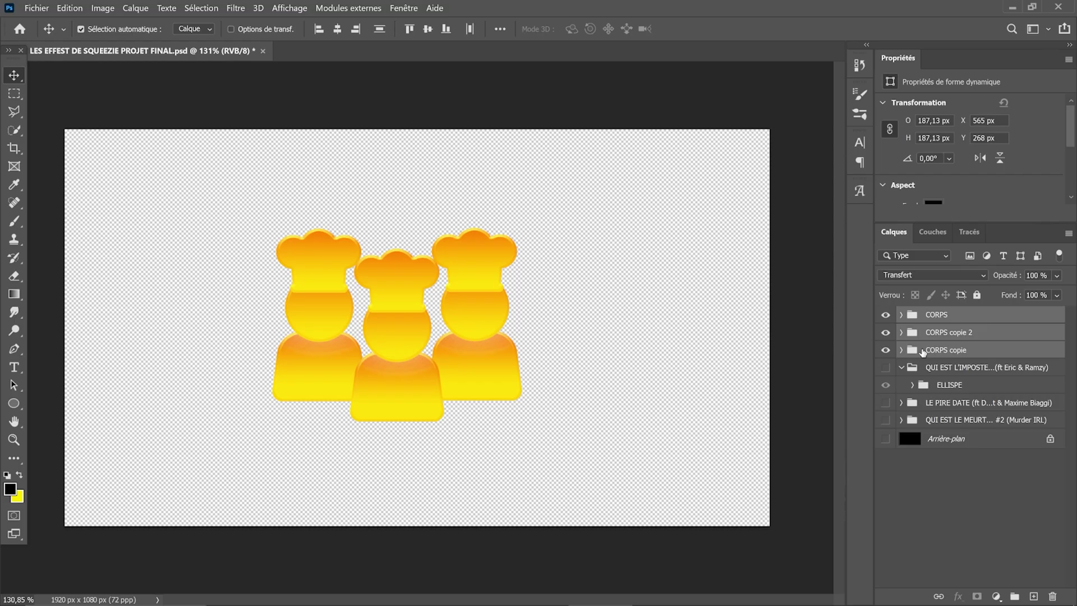
key(ctrl+g)
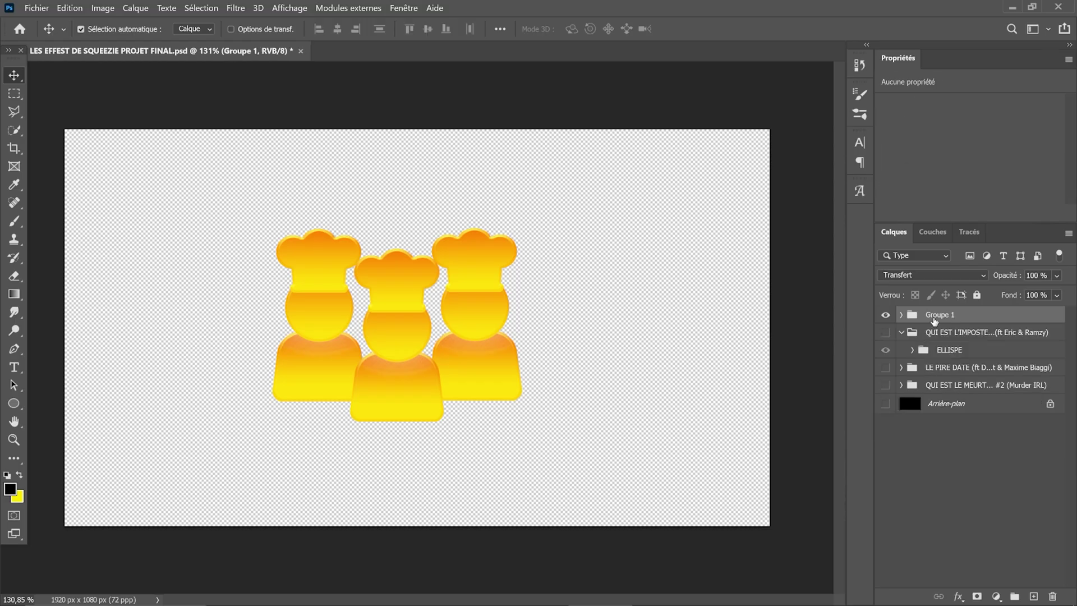
Export the combined three-chef group using Exporter sous.
right_click(936, 314)
click(895, 147)
click(958, 583)
key(alt+Tab)
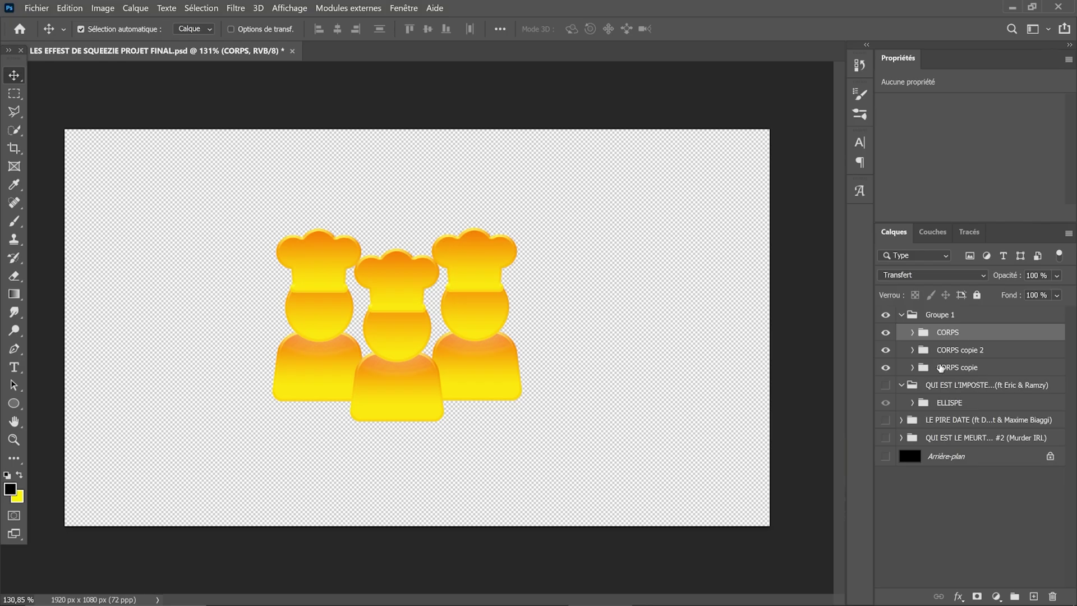
Name the group for the red variant of the chefs VERSION ROUGE.
double_click(940, 366)
text(VERSION ROUGE)
key(Return)
Expand a chef figure's group and open the Incrustation en dégradé settings of its hat layer.
double_click(1021, 367)
key(Escape)
click(908, 369)
double_click(987, 435)
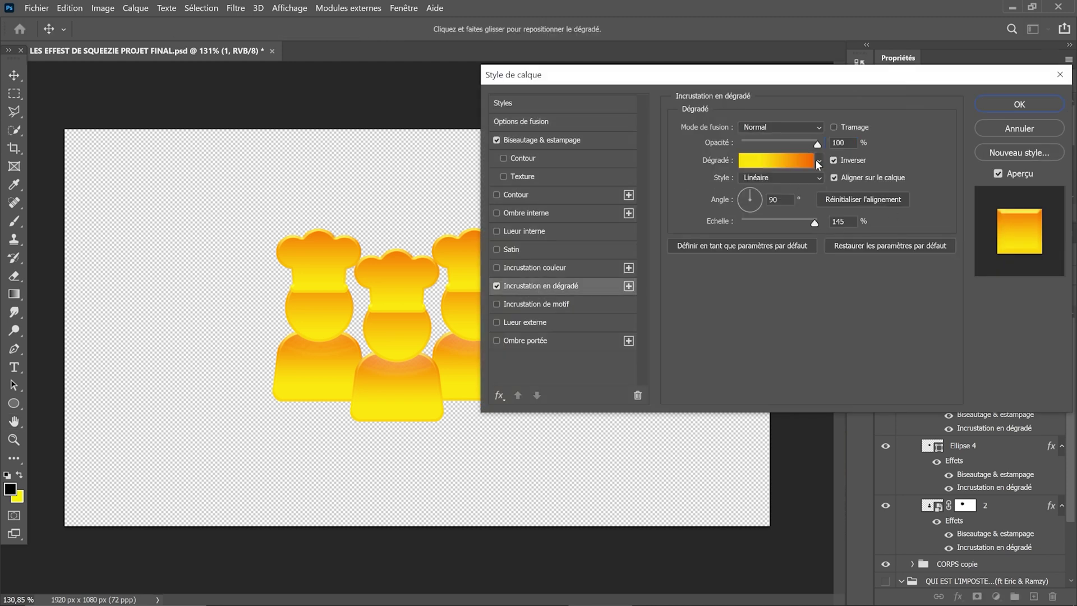
Recolour both colour stops of the hat layer 1's gradient overlay to red.
click(777, 156)
click(725, 482)
click(791, 424)
key(Return)
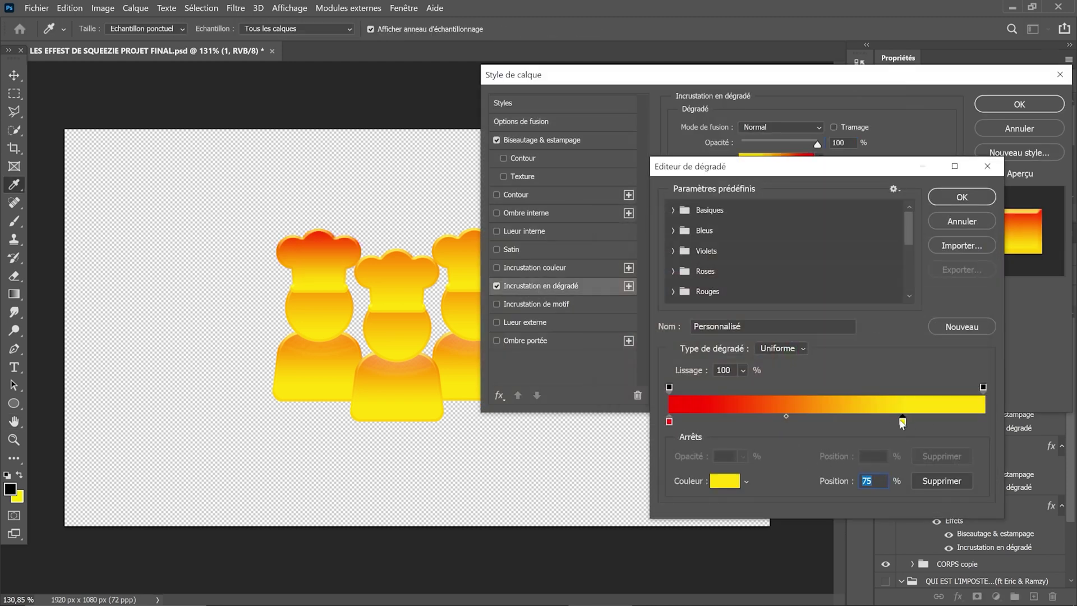
click(725, 482)
text(ff0000)
key(Return)
Change the hat gradient's start stop to a dark red and apply the layer style.
click(725, 483)
drag(757, 392, 767, 343)
drag(791, 291, 797, 255)
click(931, 242)
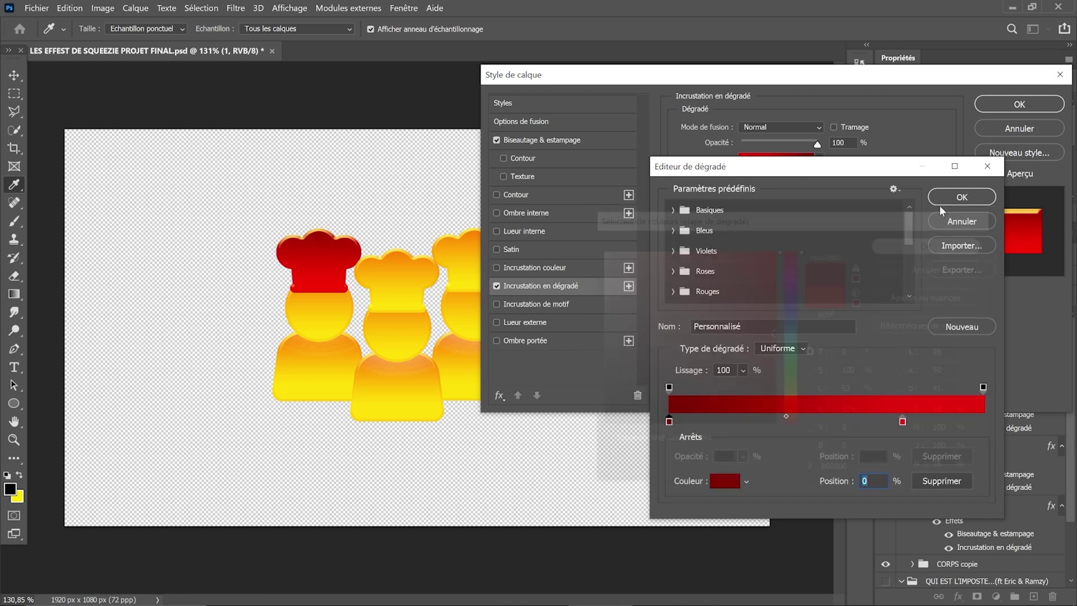
click(962, 197)
key(Return)
Give the gradient overlays of Ellipse 4 and layer 2 the same dark-red-to-red colours as the hat.
double_click(994, 487)
click(777, 155)
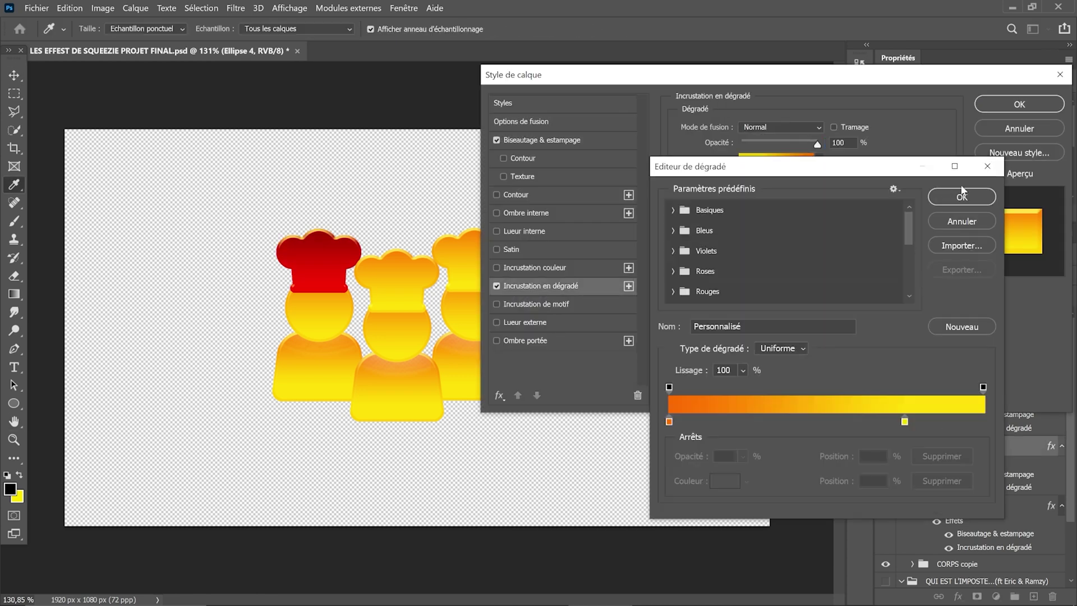
click(988, 168)
click(892, 251)
key(Return)
double_click(998, 506)
click(892, 251)
key(Return)
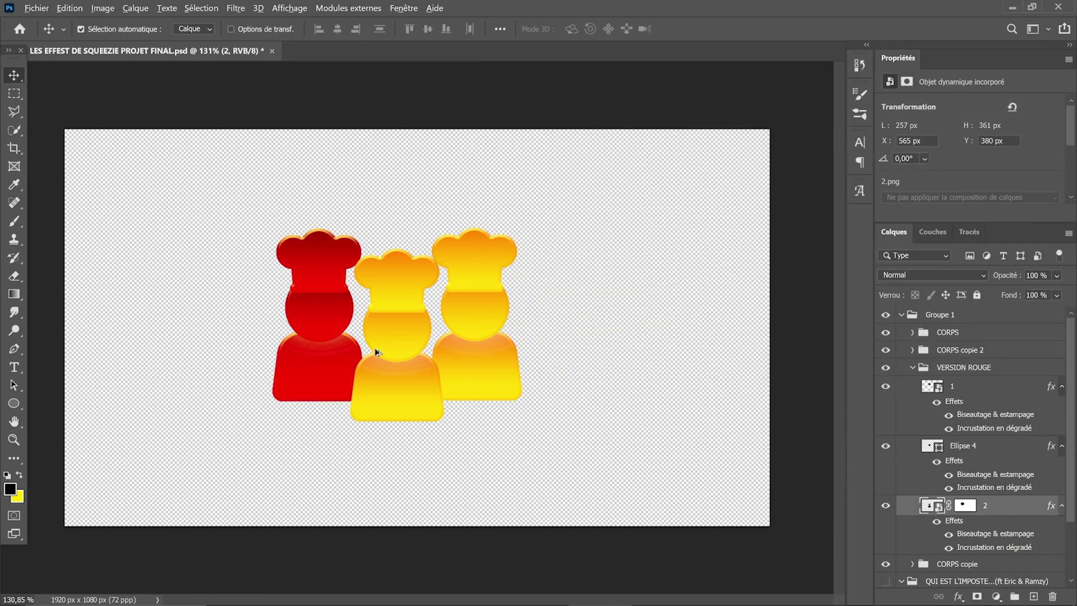
Export the VERSION ROUGE group as a PNG named ROUGE.
scroll(378, 354, down, 1)
click(912, 367)
right_click(993, 367)
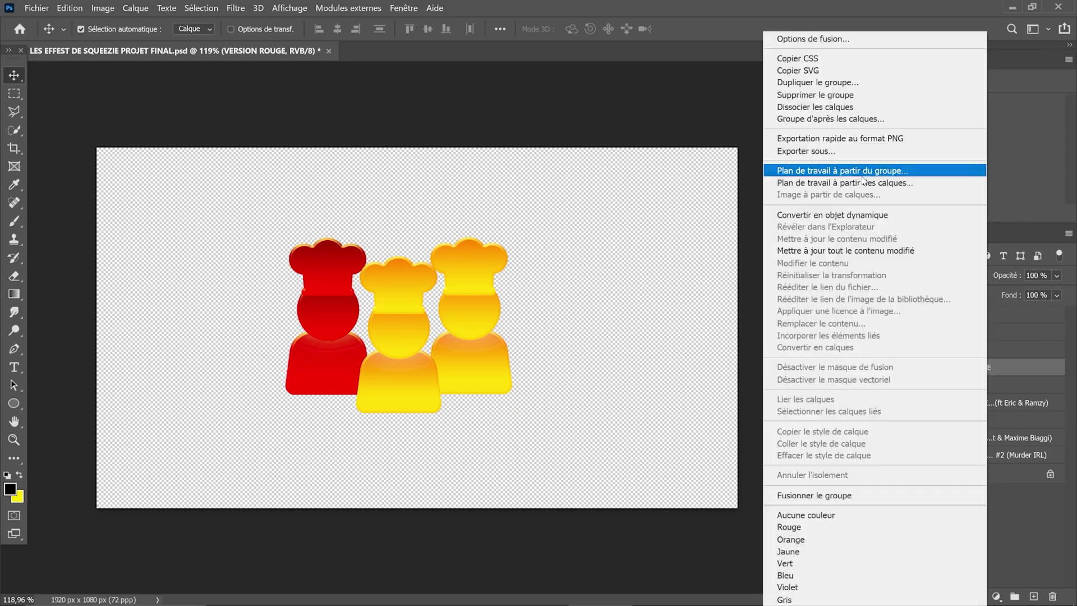
click(814, 138)
text(ROUGE)
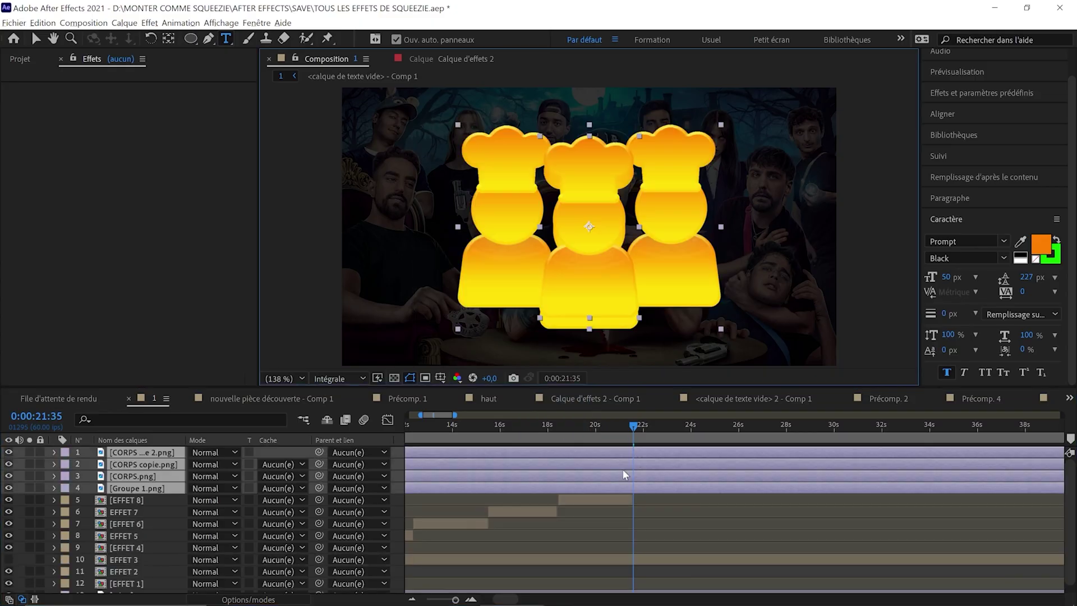
In After Effects, split the four selected chef PNG layers at 0:00:21:35 and delete the parts before that time.
key(ctrl+shift+d)
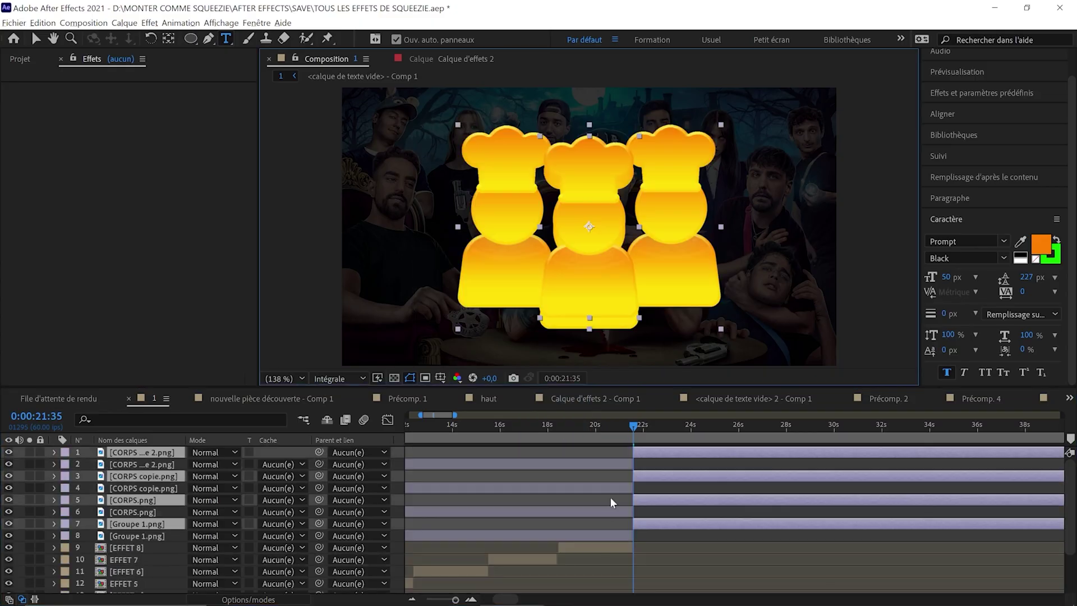
click(597, 536)
key(Delete)
click(612, 512)
key(Delete)
click(617, 488)
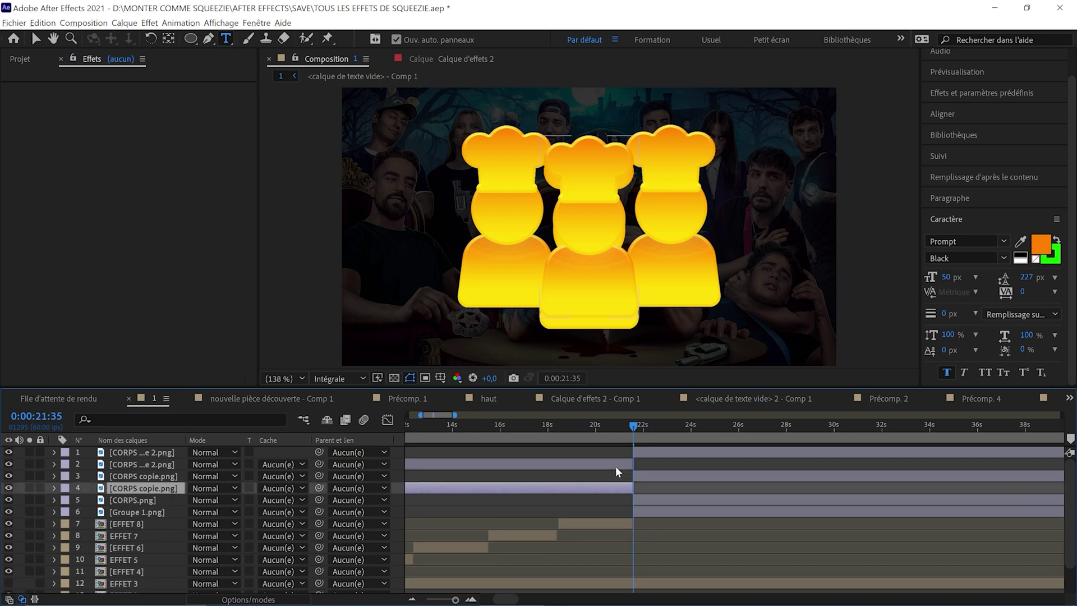
key(Delete)
click(615, 465)
key(Delete)
Scale all four chef PNG layers to 33 %.
click(654, 488)
shift+click(654, 448)
key(s)
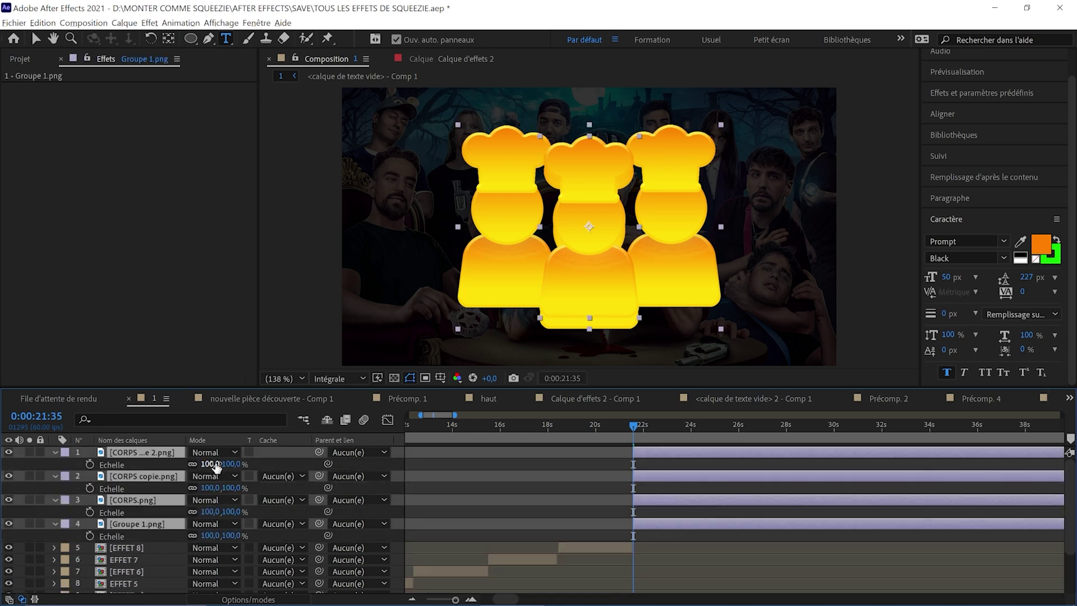
drag(317, 387, 974, 488)
Lower the three single CORPS layers to 46 % opacity and align them over the matching figures of Groupe 1.png.
ctrl+click(213, 478)
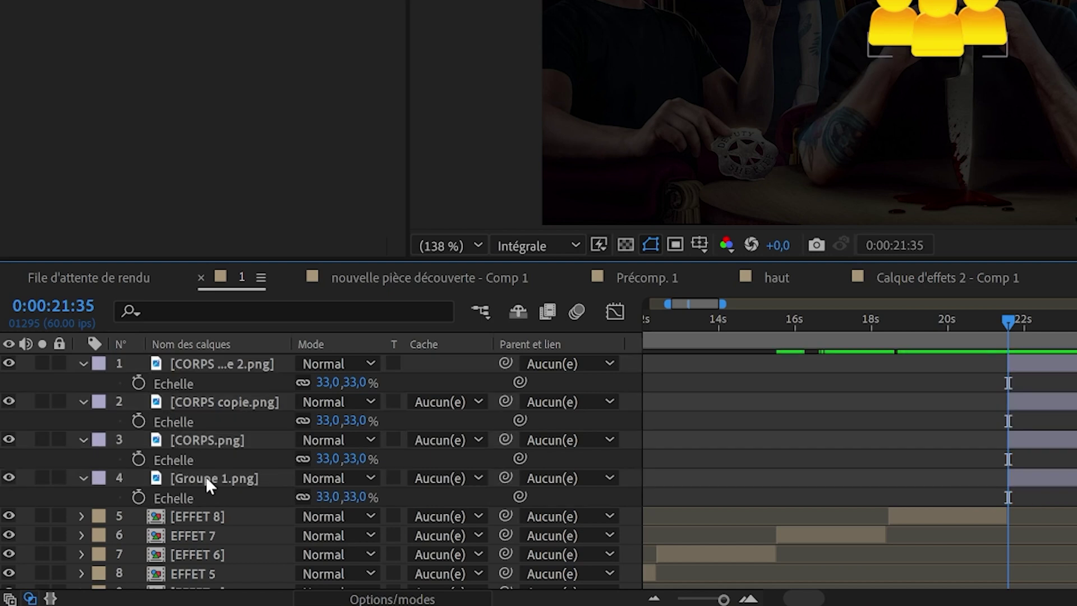
key(t)
drag(316, 387, 240, 442)
click(244, 484)
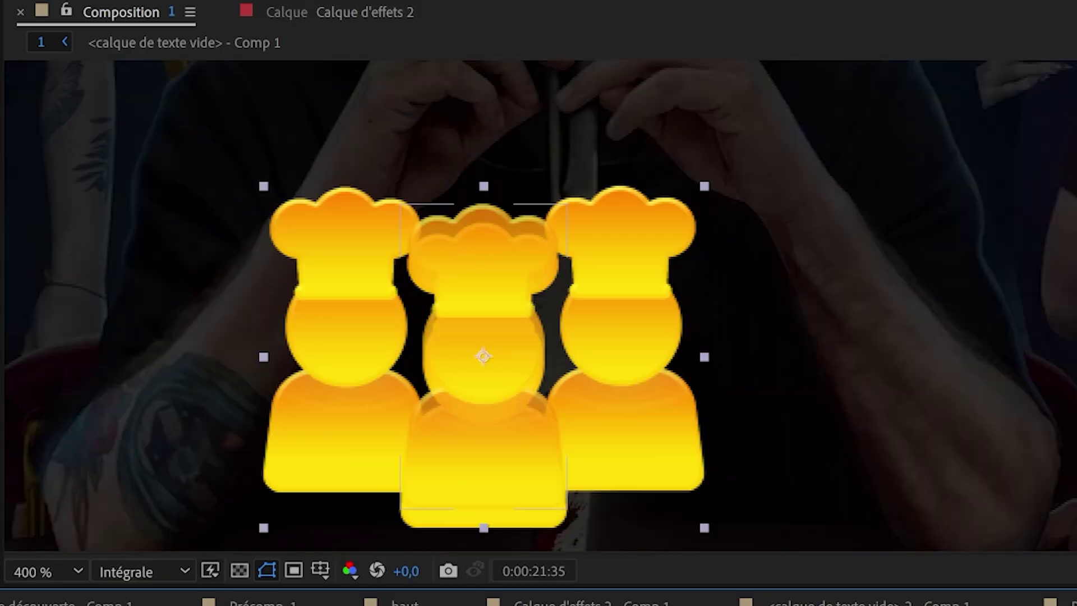
drag(345, 409, 489, 372)
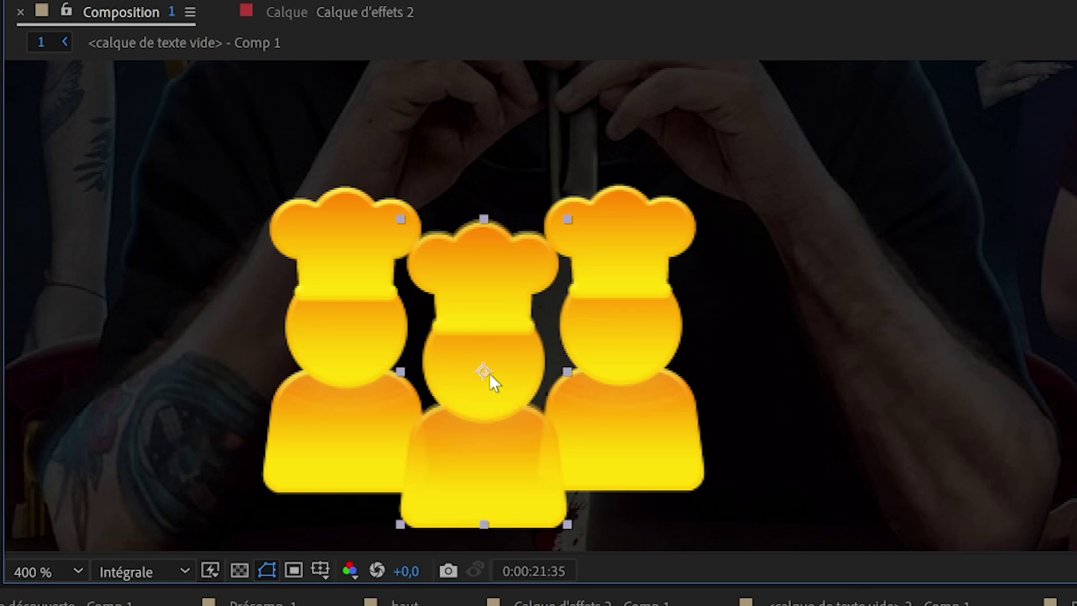
Delete the Groupe 1.png layer and set the three CORPS layers' opacity to 100 %.
click(191, 482)
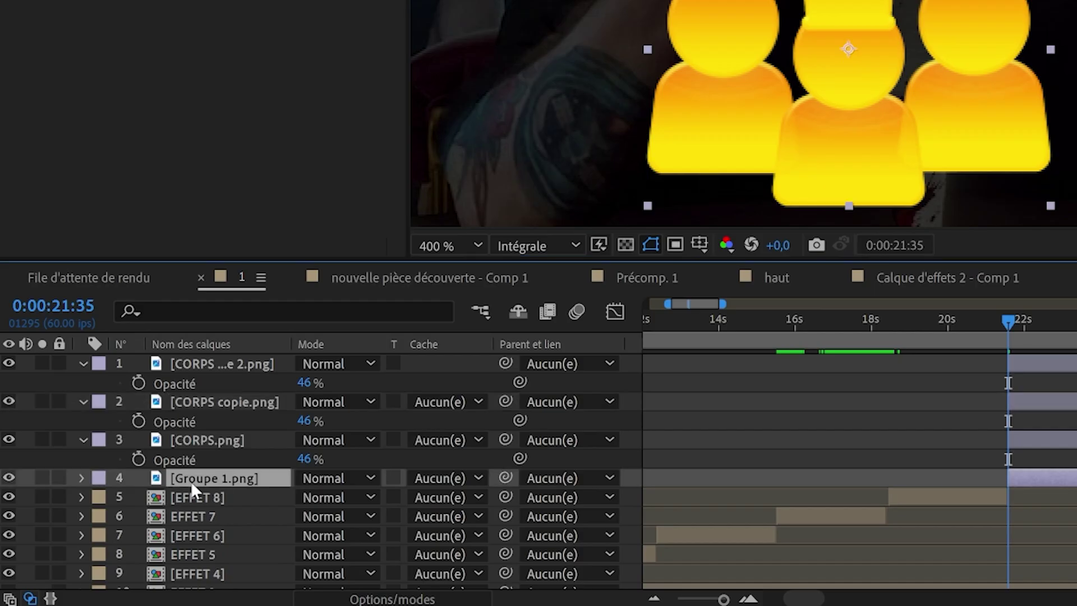
key(Delete)
click(209, 446)
shift+click(227, 365)
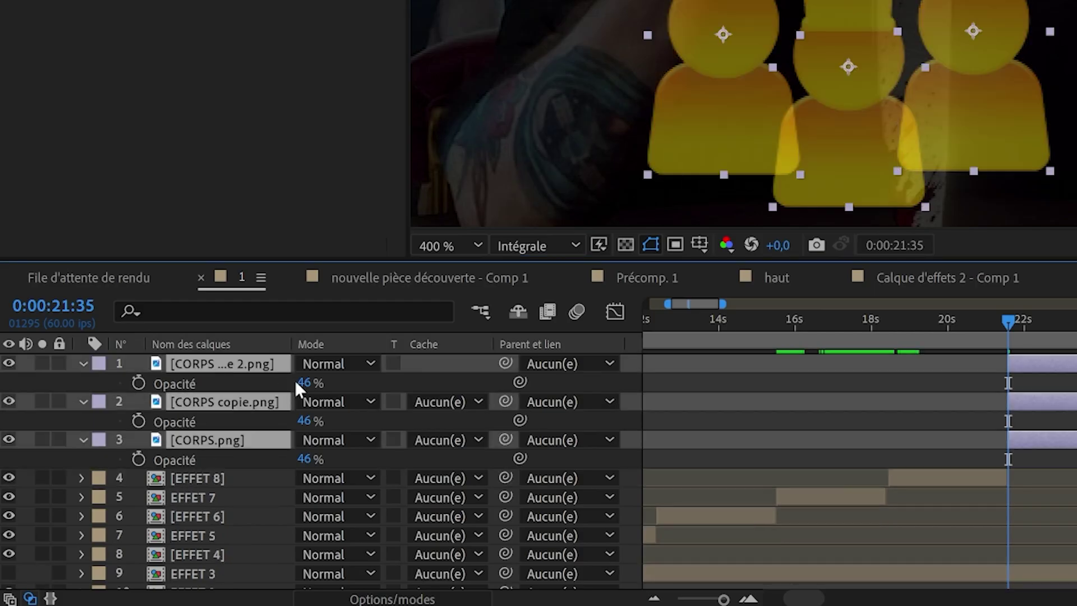
click(303, 383)
text(100)
key(Return)
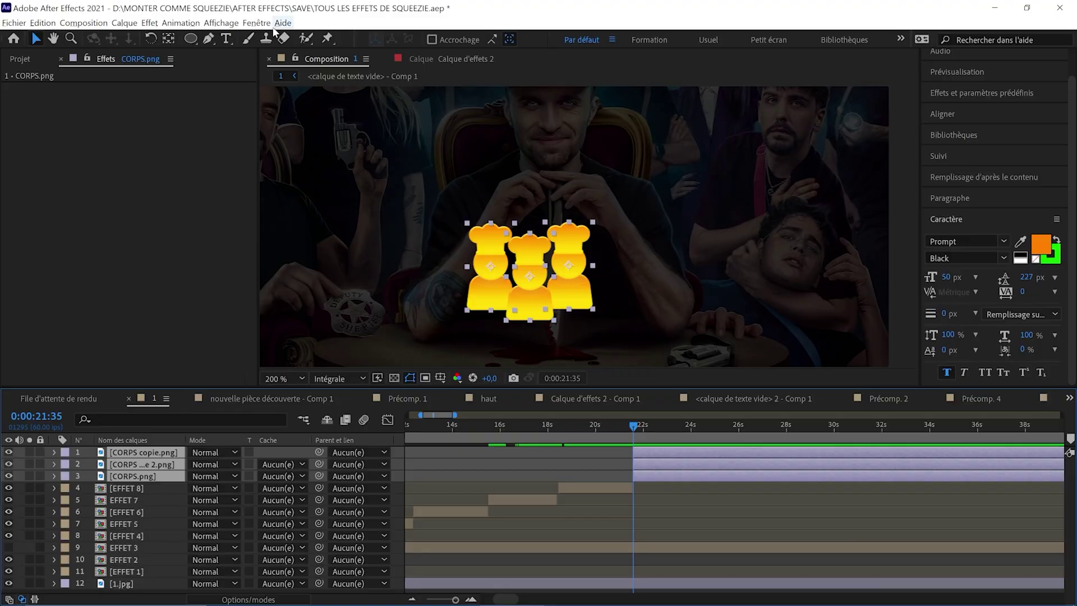
Apply Animation Composer's Bounce Scale From Anchor Point preset as an in transition to the three CORPS layers.
click(257, 22)
click(315, 135)
click(290, 225)
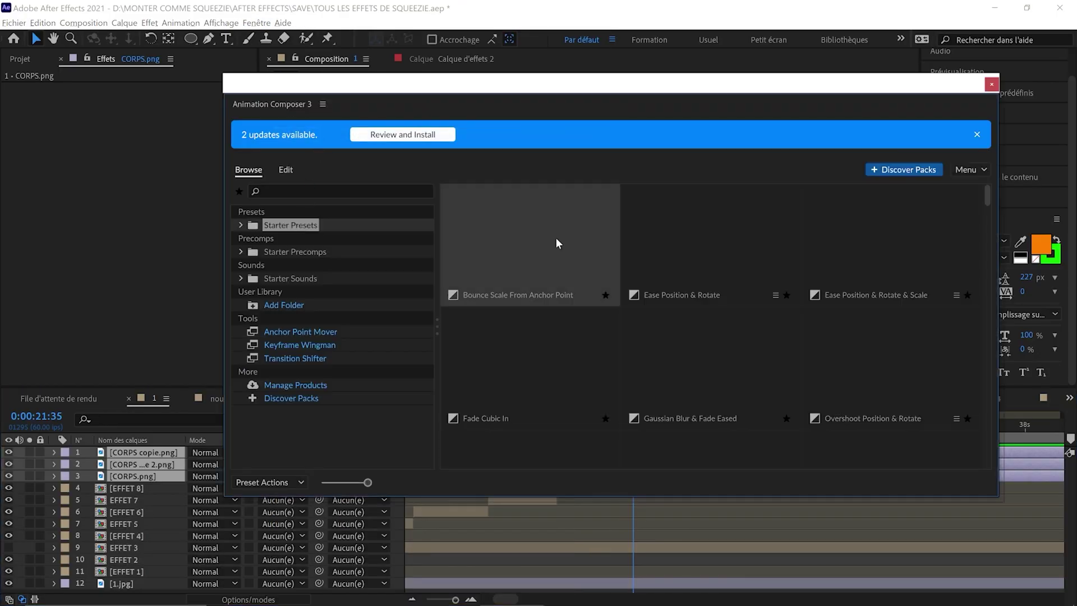
click(557, 252)
click(850, 482)
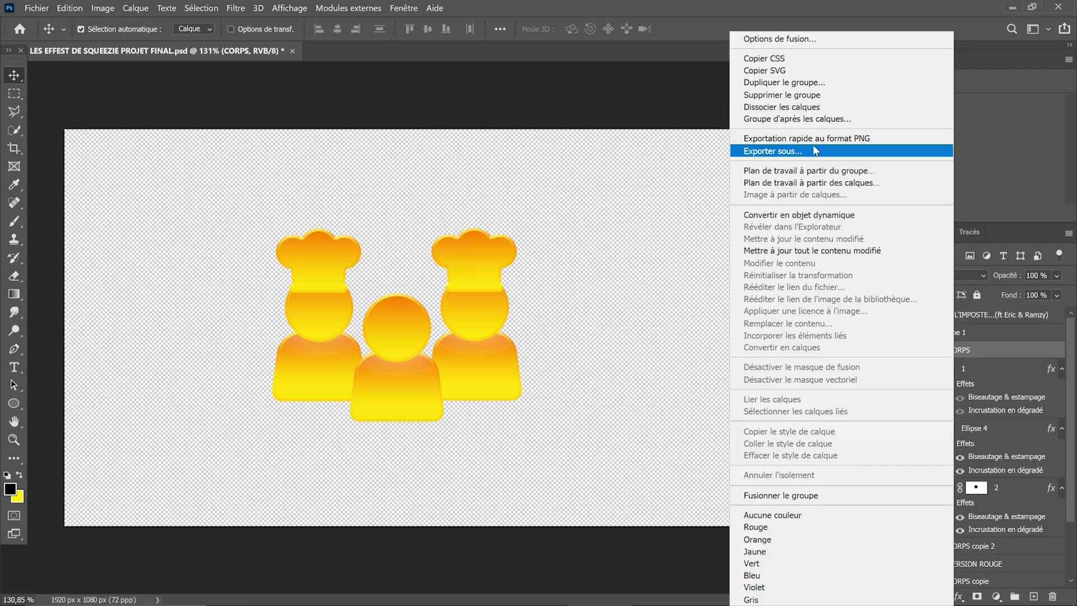
In Photoshop, export the hatless CORPS group as a PNG named CORPS ORANGE.
click(773, 151)
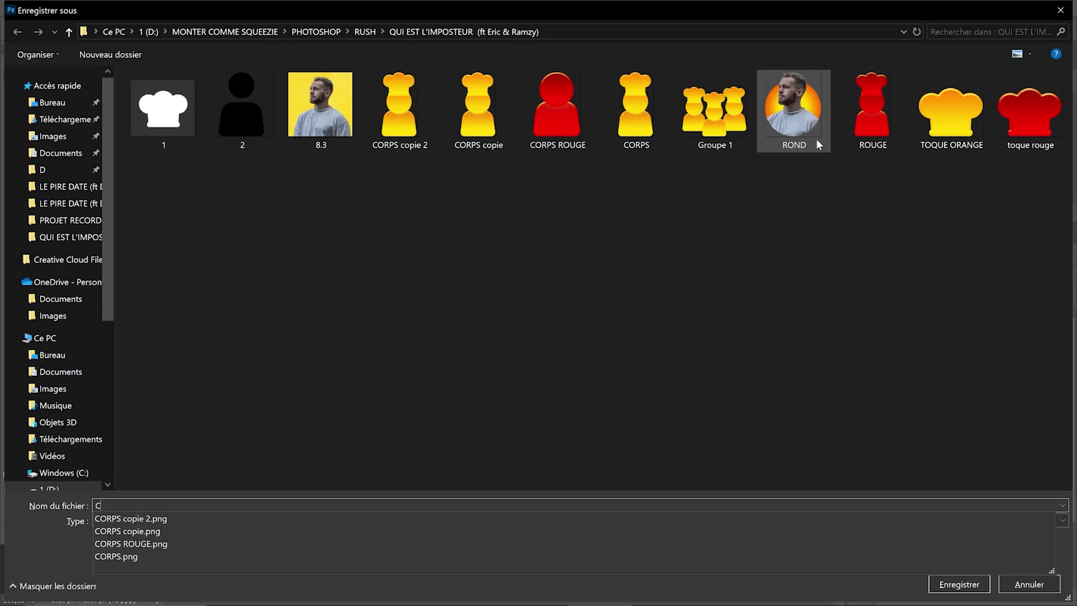
text(ORPS U)
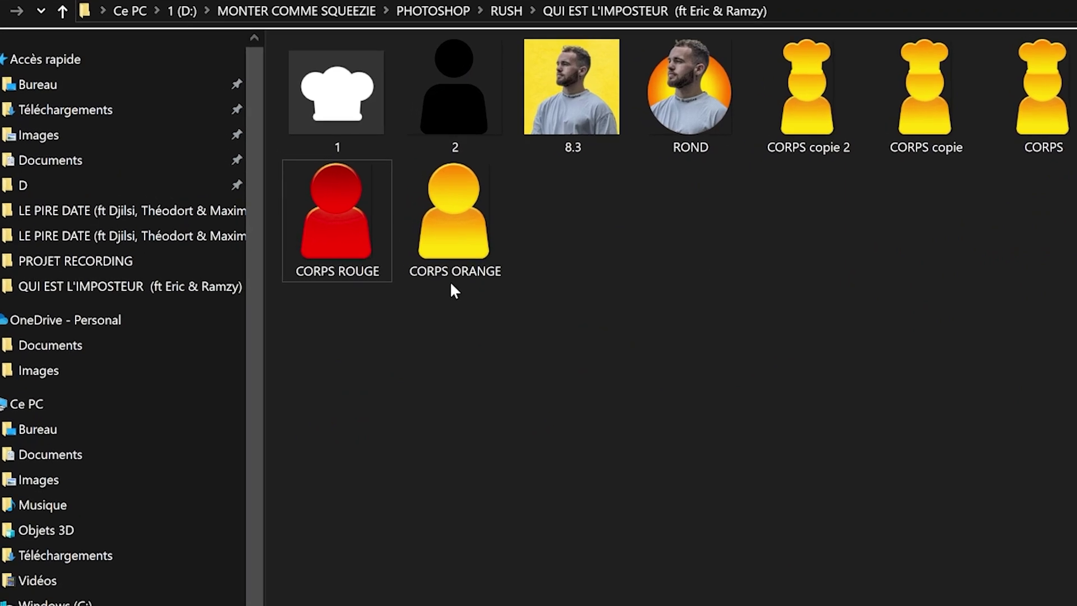
Import CORPS ORANGE and CORPS ROUGE from the image folder as the uppermost layers of the After Effects composition.
click(455, 268)
ctrl+click(369, 253)
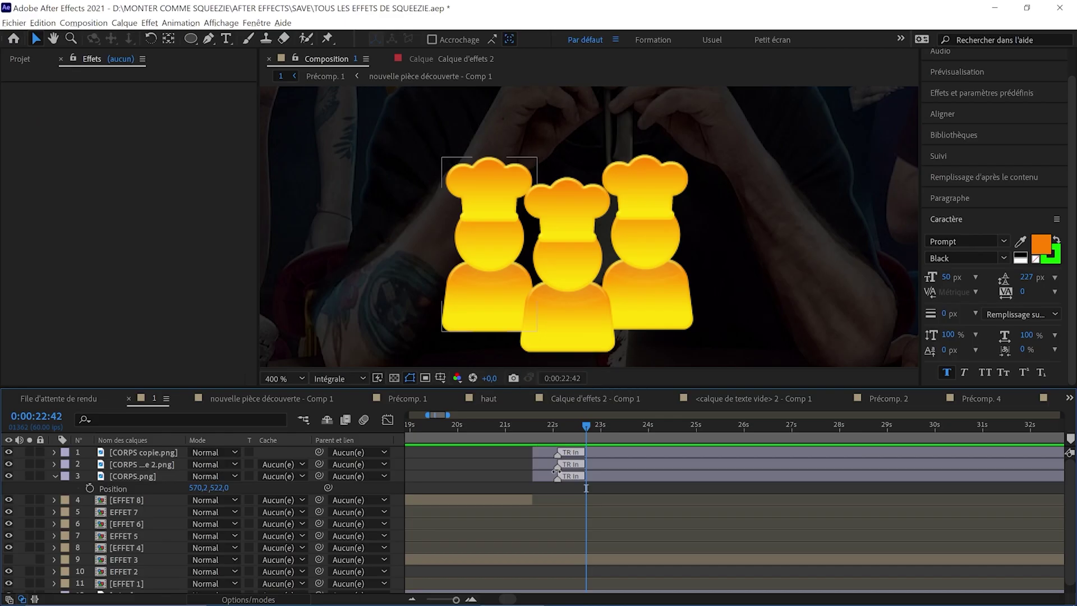
drag(475, 284, 140, 452)
Place the two imported bodies, scaled to 33 %, over the left chef and start their layers at about 24 seconds.
key(p)
key(shift+s)
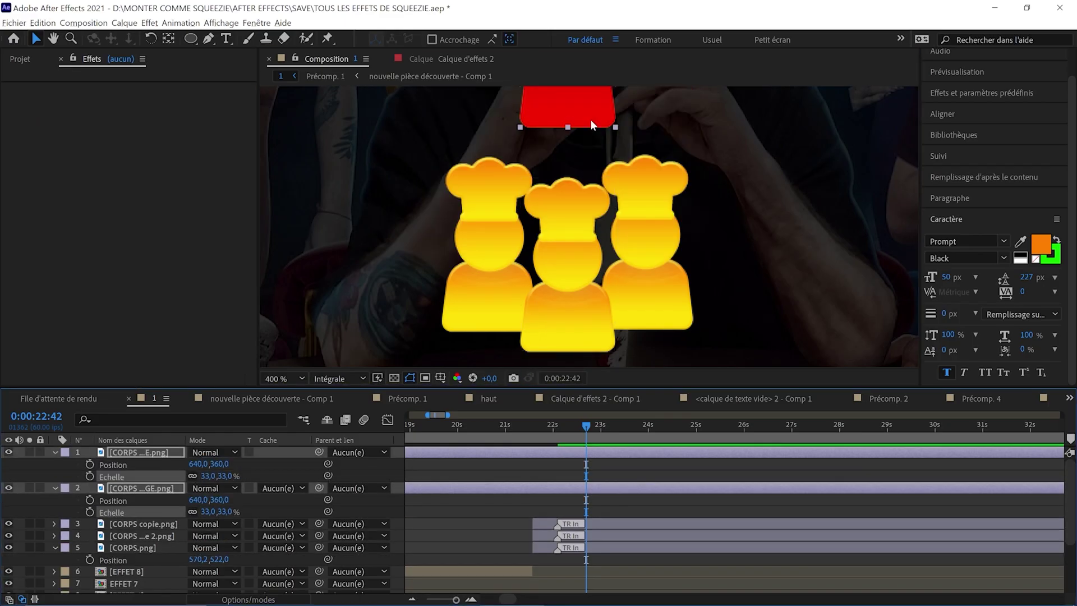
drag(591, 119, 513, 298)
drag(598, 456, 687, 460)
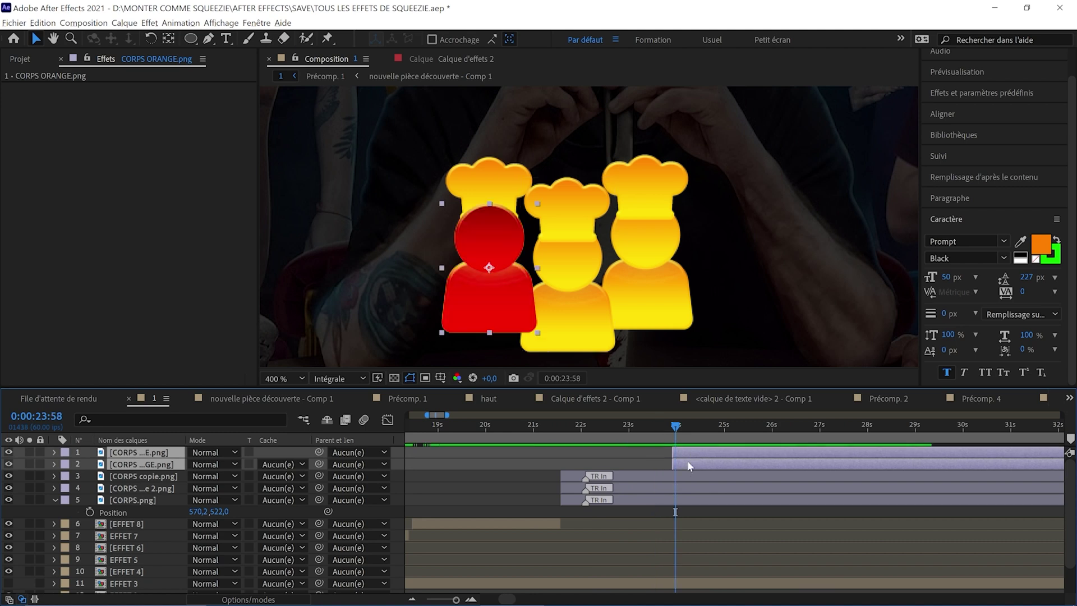
Keyframe both body layers sliding left to X 520.2 at 0:00:25:00 and ease the end keyframe in the speed graph.
key(p)
click(90, 464)
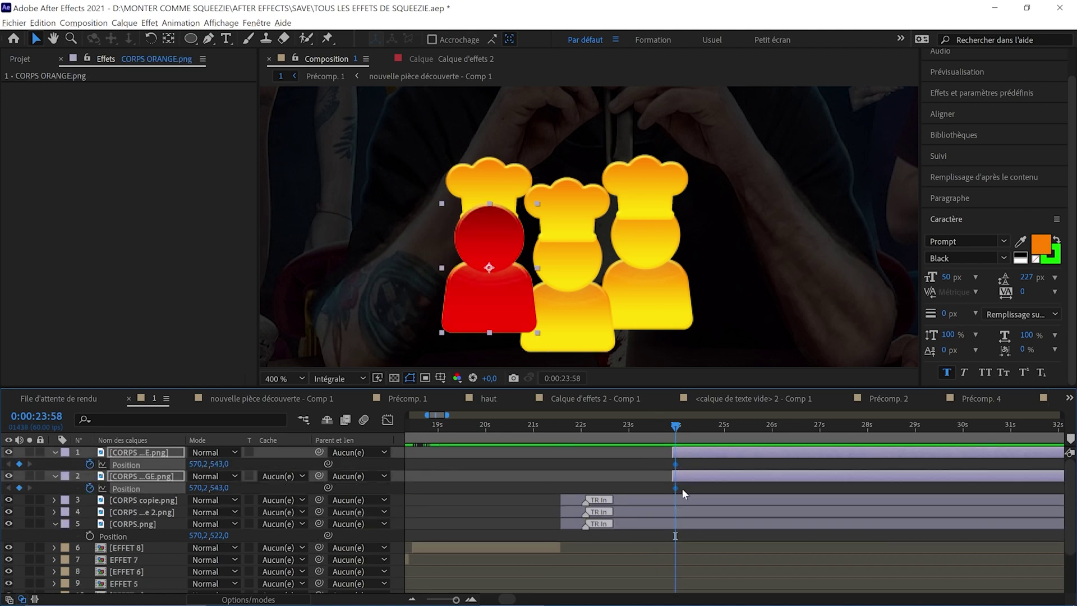
drag(675, 464, 681, 465)
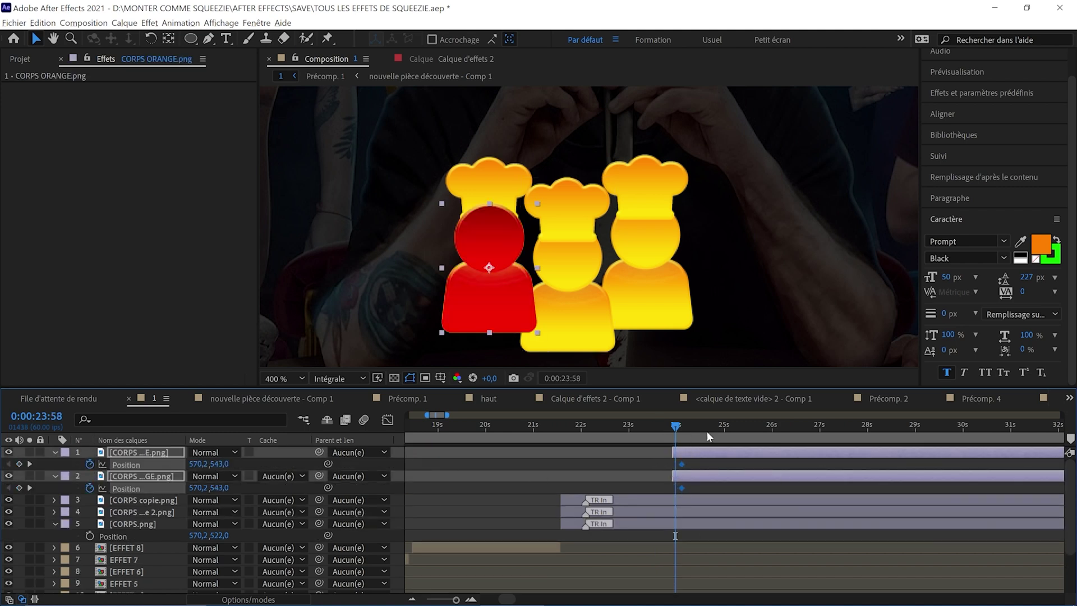
drag(191, 464, 163, 468)
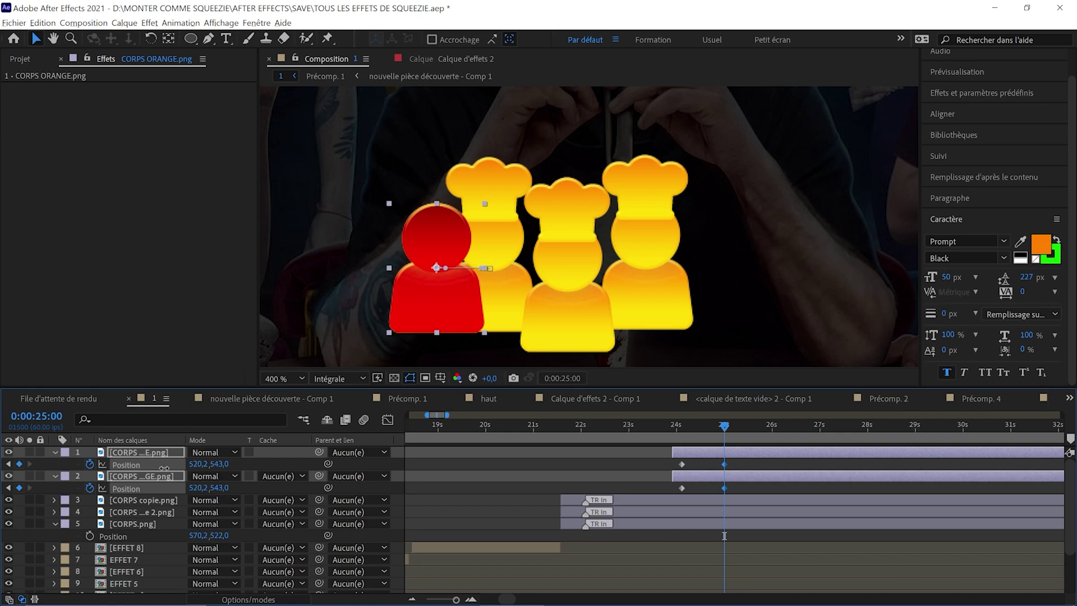
key(shift+F3)
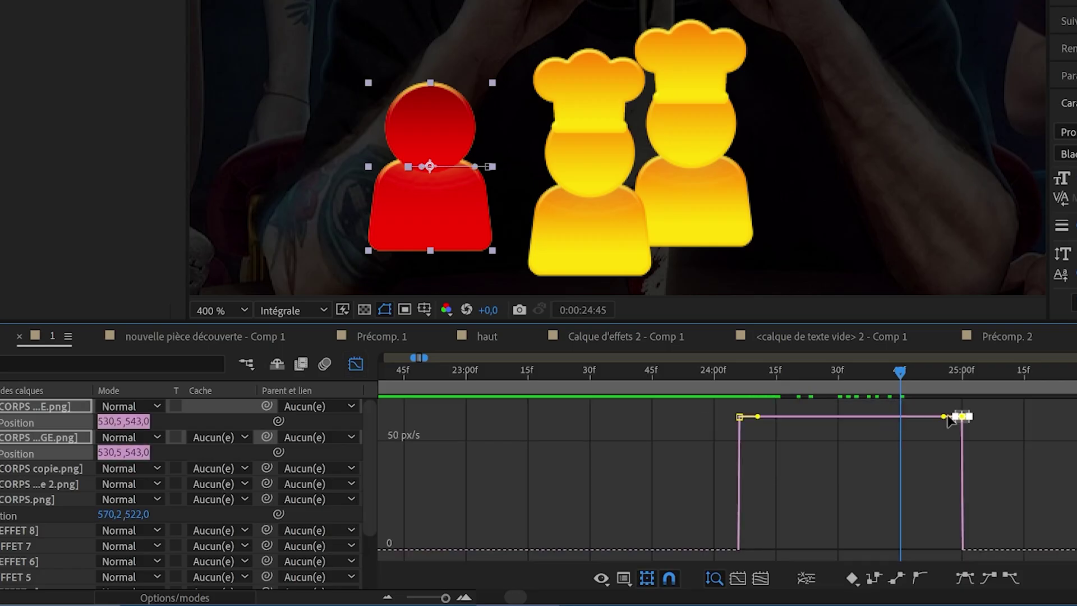
drag(944, 417, 831, 549)
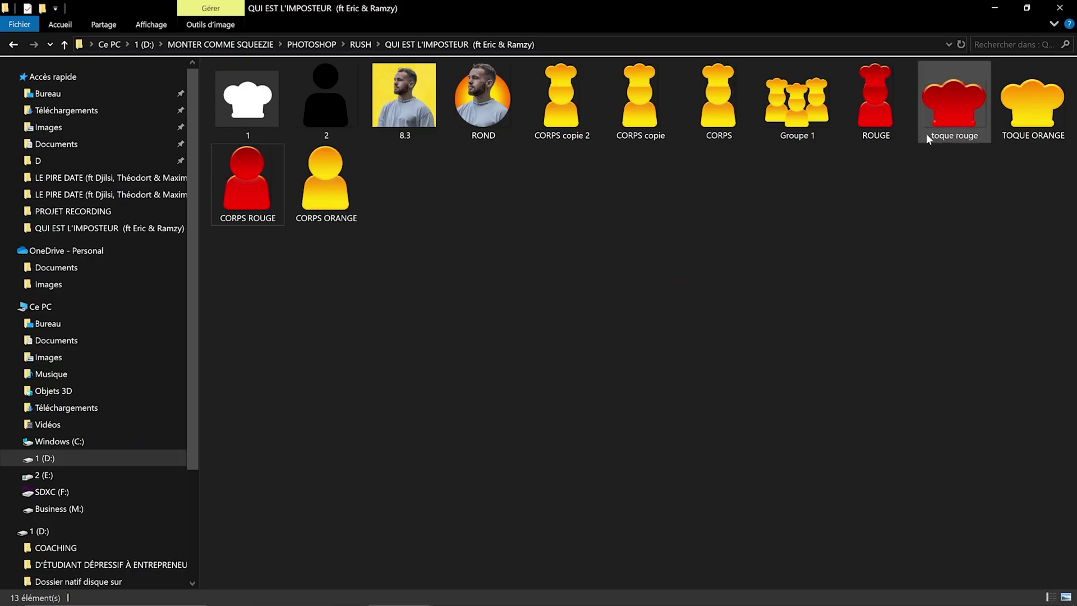
Add toque rouge.png from the image folder as the uppermost layer and scale it down to the chefs' hat size.
drag(927, 134, 539, 253)
key(alt+Tab)
key(alt+Tab)
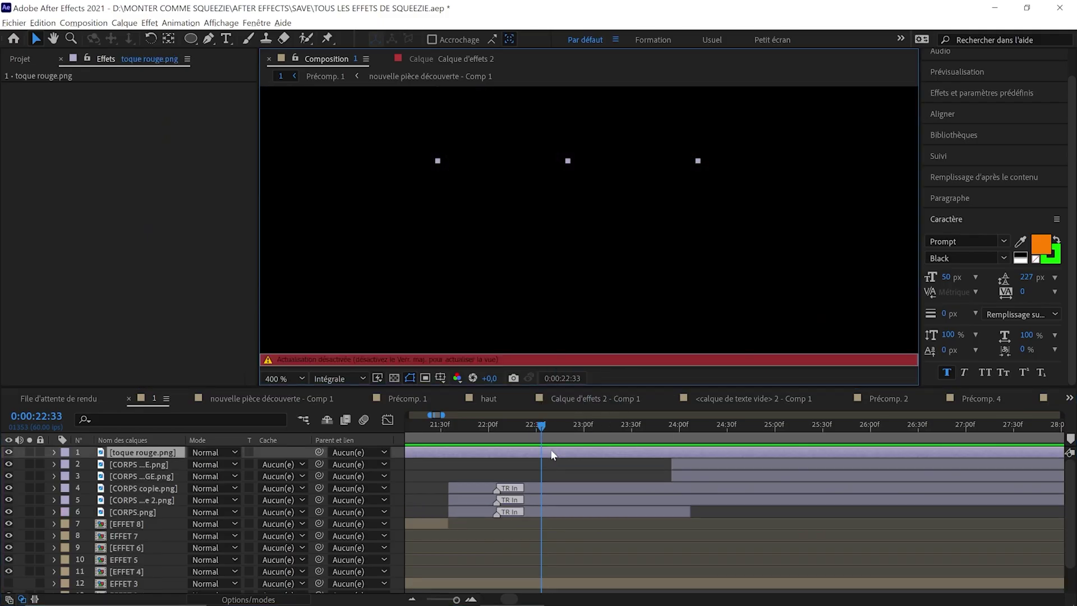
key(s)
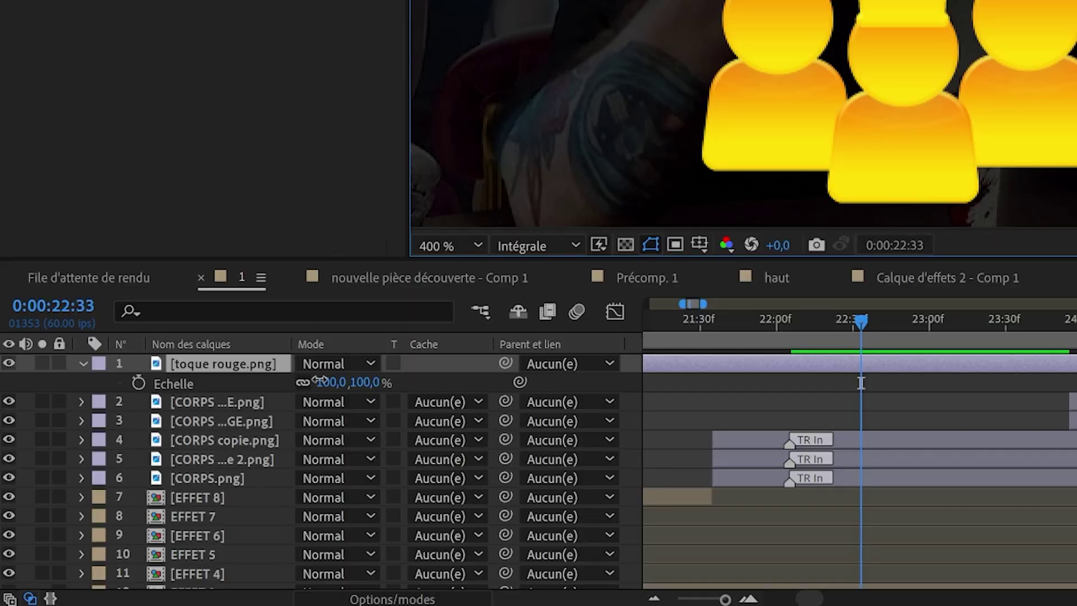
Place the red hat exactly over the left chef's hat, at about 569.5, 472.
key(p)
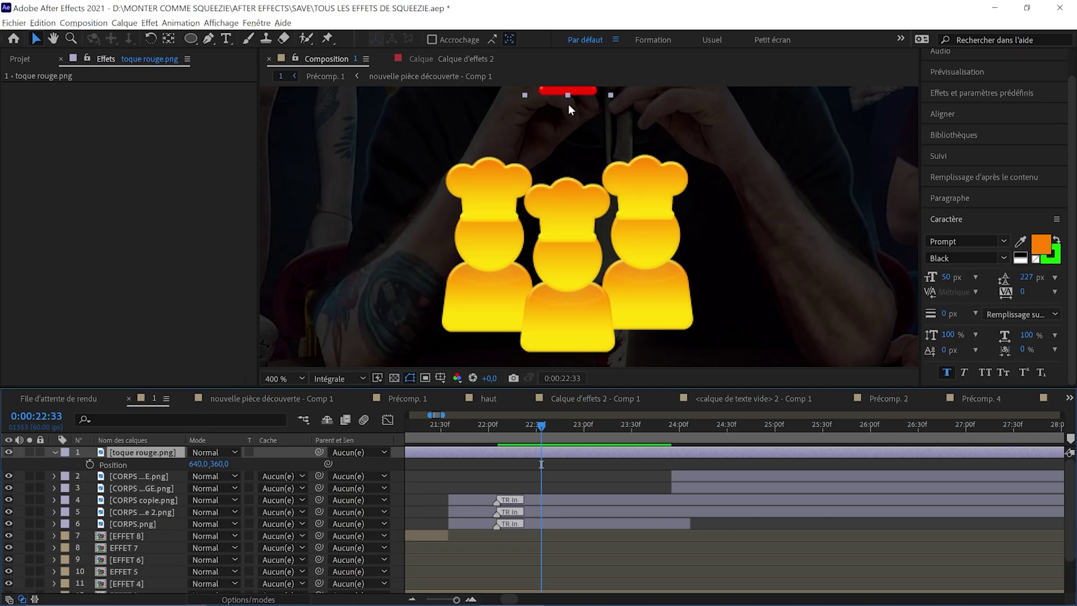
drag(568, 103, 491, 204)
scroll(489, 219, up, 1)
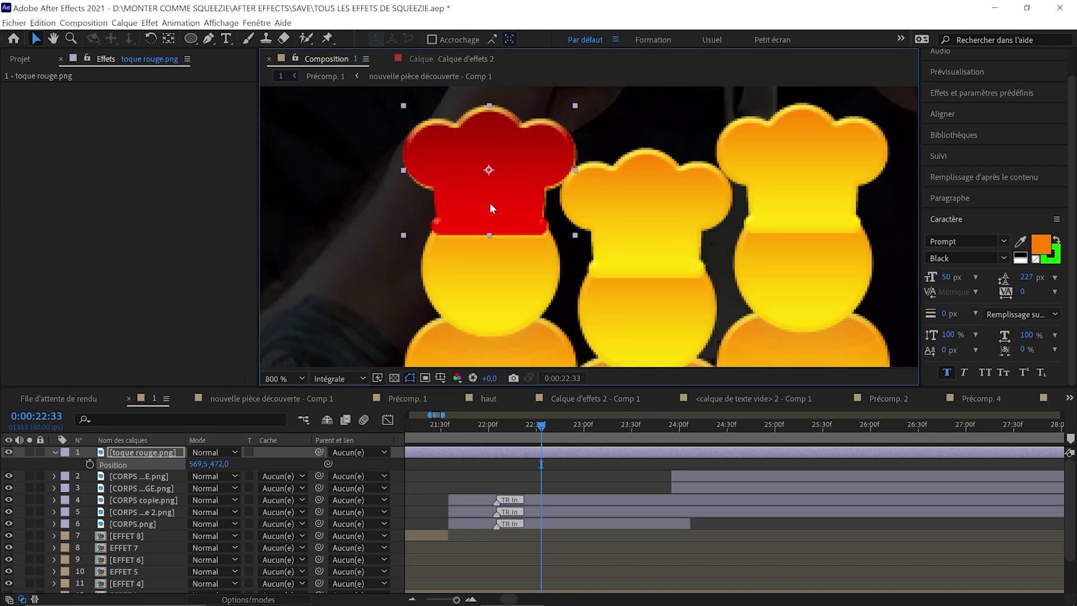
Trim the red hat layer's start to 0:00:22:33 and add a 100 % opacity keyframe at 0:00:22:36.
key(alt+bracketleft)
key(Page_Down)
key(Page_Down)
key(Page_Down)
key(t)
scroll(579, 500, up, 2)
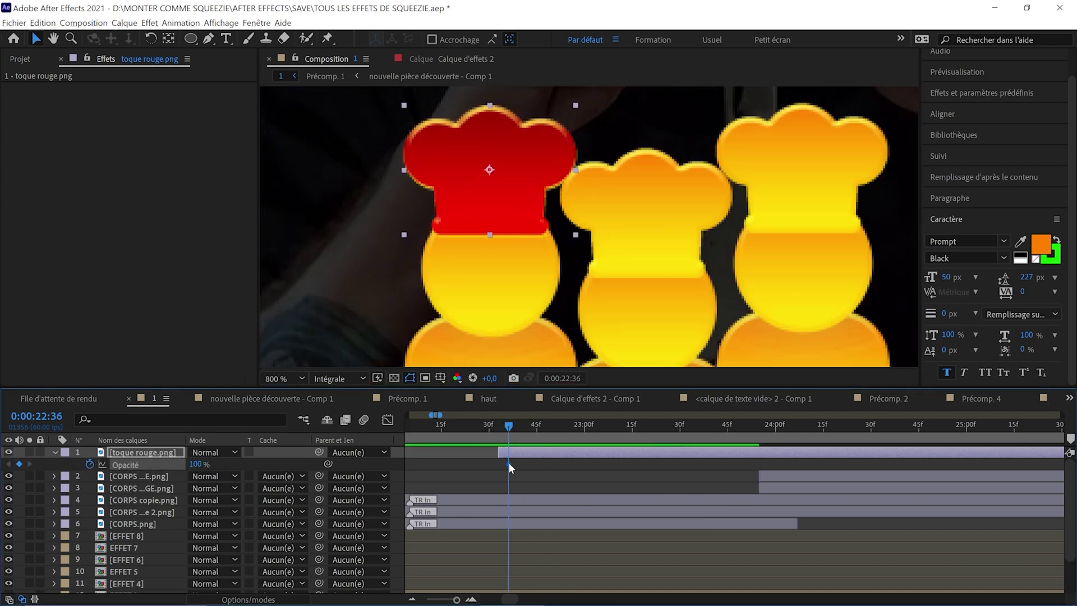
Copy the red hat's opacity keyframes and paste them every few frames further along the timeline.
key(Page_Down)
key(Page_Down)
key(Page_Down)
key(Page_Down)
key(Page_Down)
key(Page_Down)
key(Page_Down)
key(Page_Down)
key(Page_Down)
key(Page_Down)
key(Page_Down)
key(Page_Down)
key(Page_Down)
click(527, 464)
key(ctrl+c)
key(ctrl+v)
key(Page_Down)
key(Page_Down)
key(Page_Down)
key(Page_Down)
key(Page_Down)
key(Page_Down)
click(498, 424)
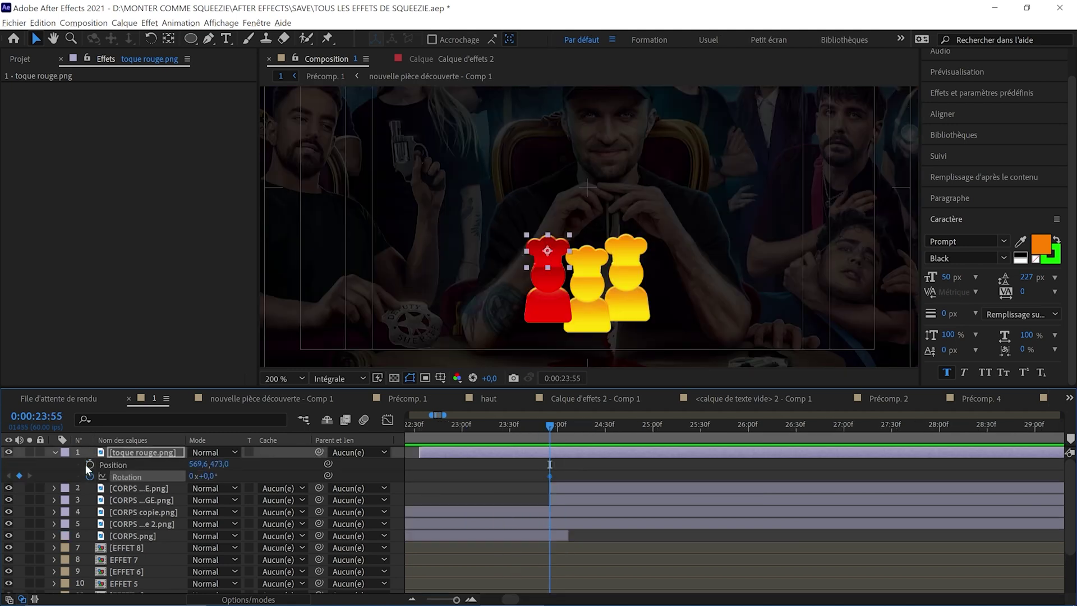
Keyframe the red hat's position so it moves left to about 415.9, 468 at 0:00:24:28.
drag(567, 427, 589, 426)
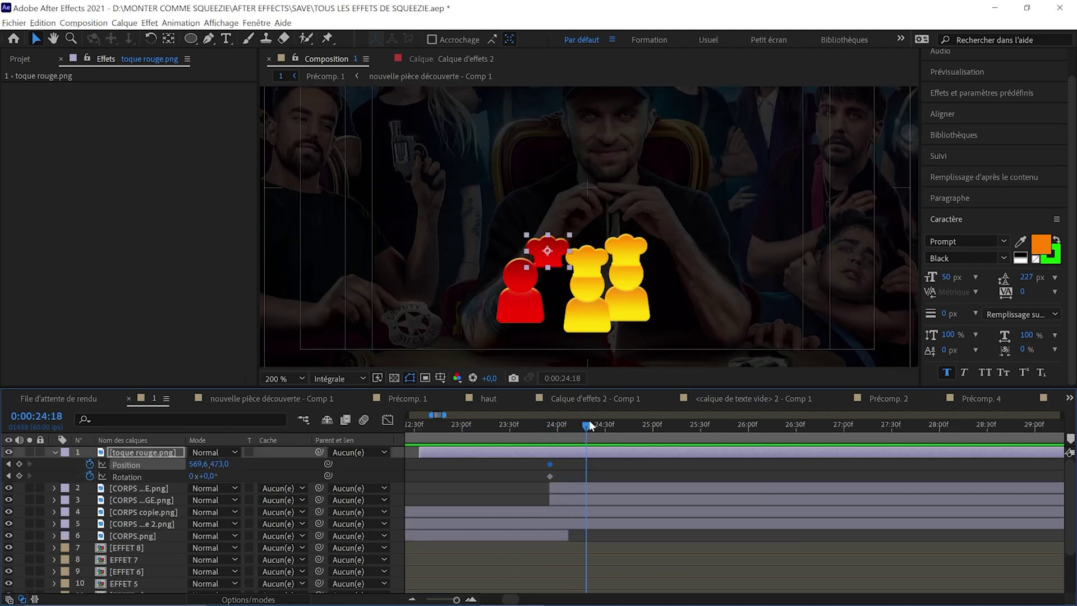
scroll(568, 247, up, 2)
drag(530, 233, 378, 251)
scroll(378, 250, down, 2)
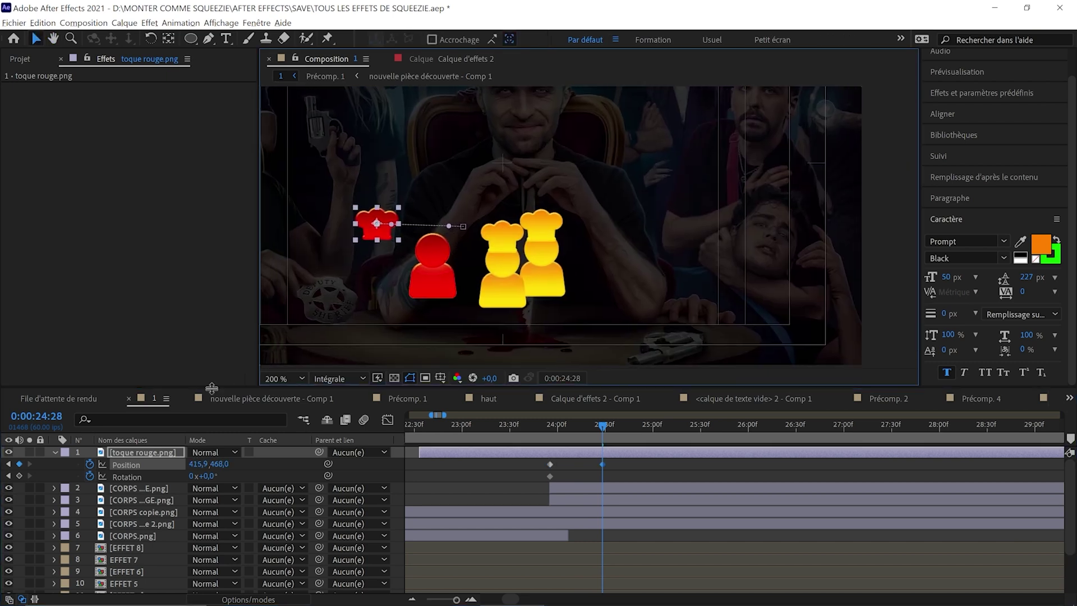
Keyframe the red hat's scale from 33 % at 0:00:23:55 to 1 % at 0:00:24:28, with its rotation at -22° there.
click(547, 427)
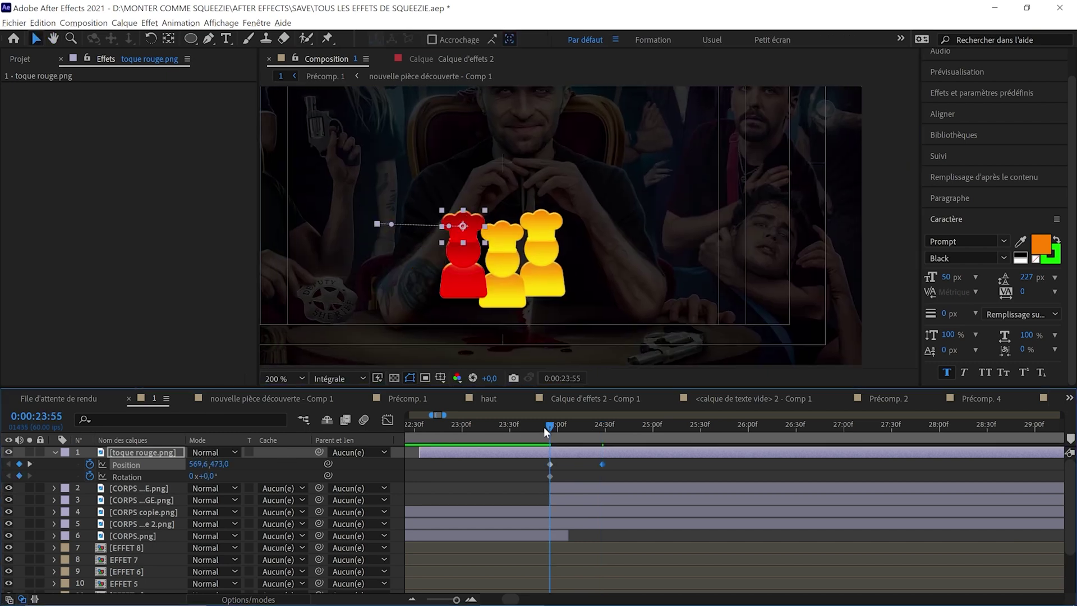
key(shift+s)
click(89, 476)
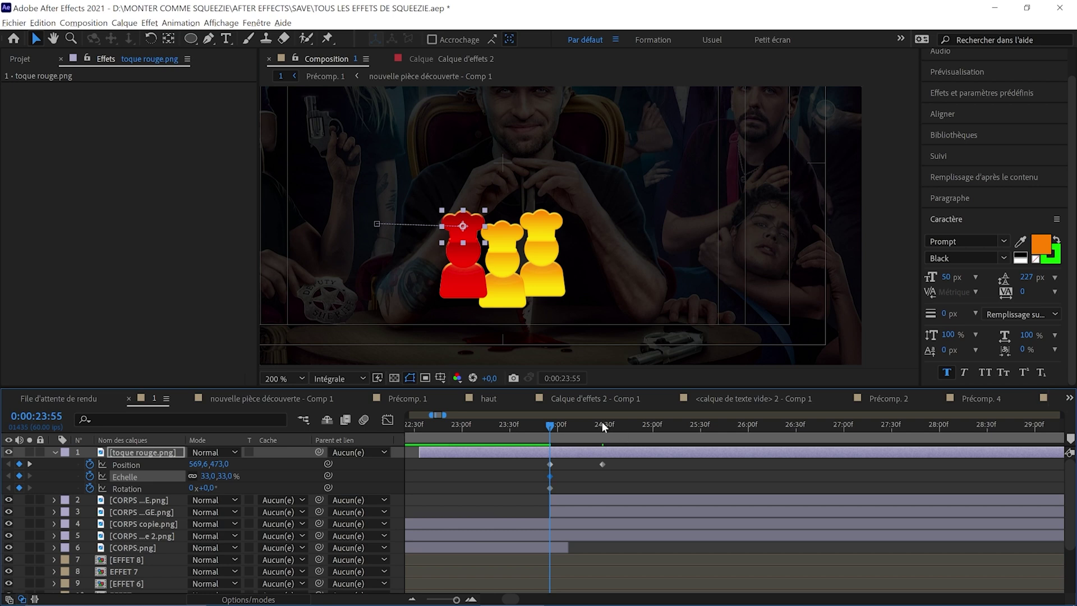
click(602, 425)
drag(203, 476, 197, 476)
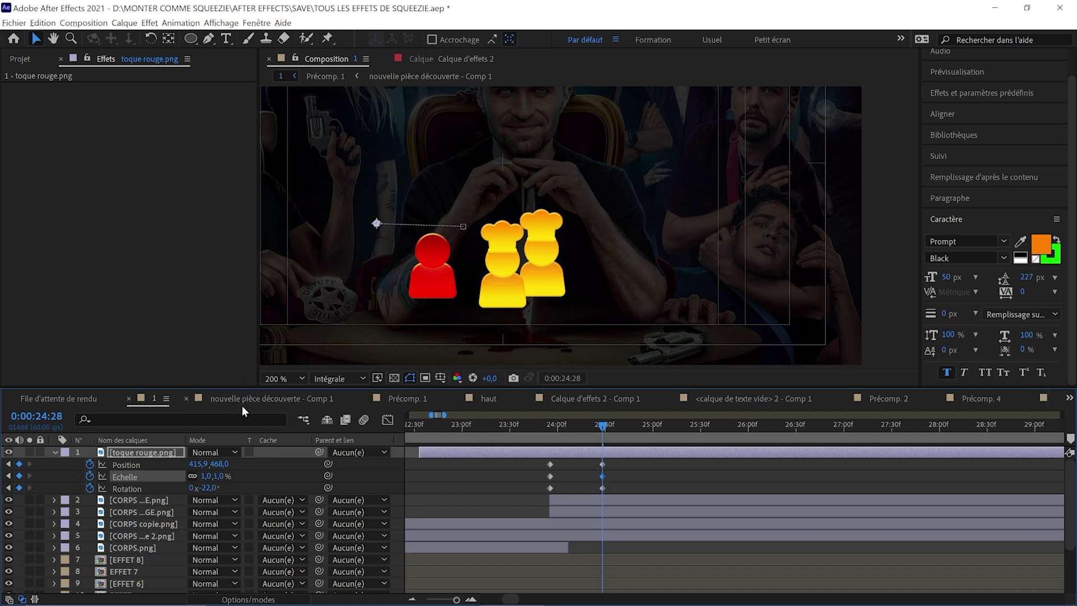
Add a midway position keyframe at about 0:00:24:12 to bend the red hat's path into a curve, and preview the motion.
scroll(356, 241, up, 2)
click(576, 425)
drag(429, 276, 428, 273)
key(space)
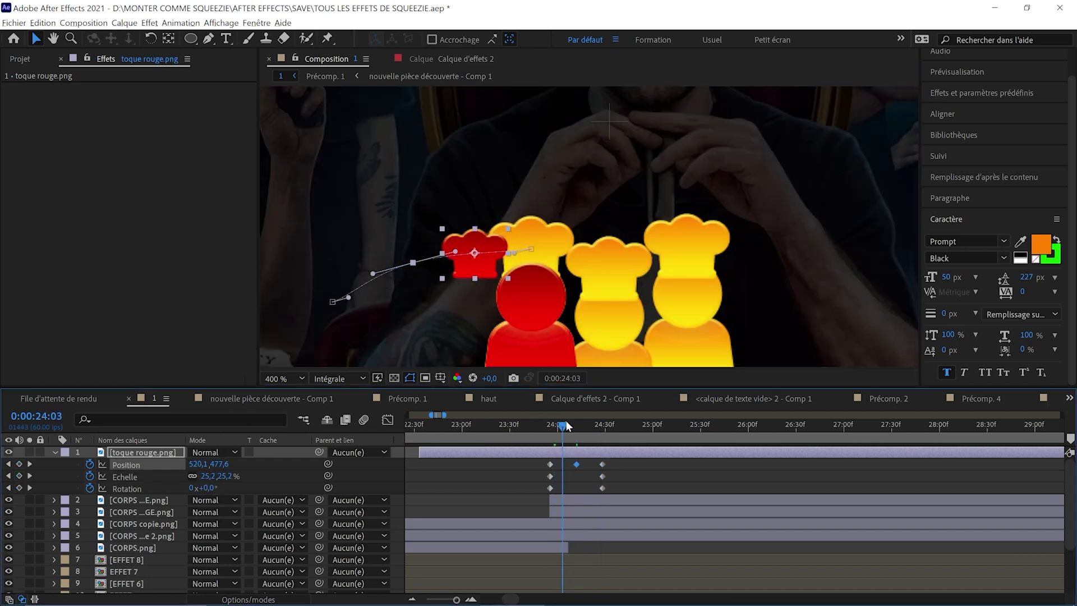
key(space)
drag(581, 432, 599, 430)
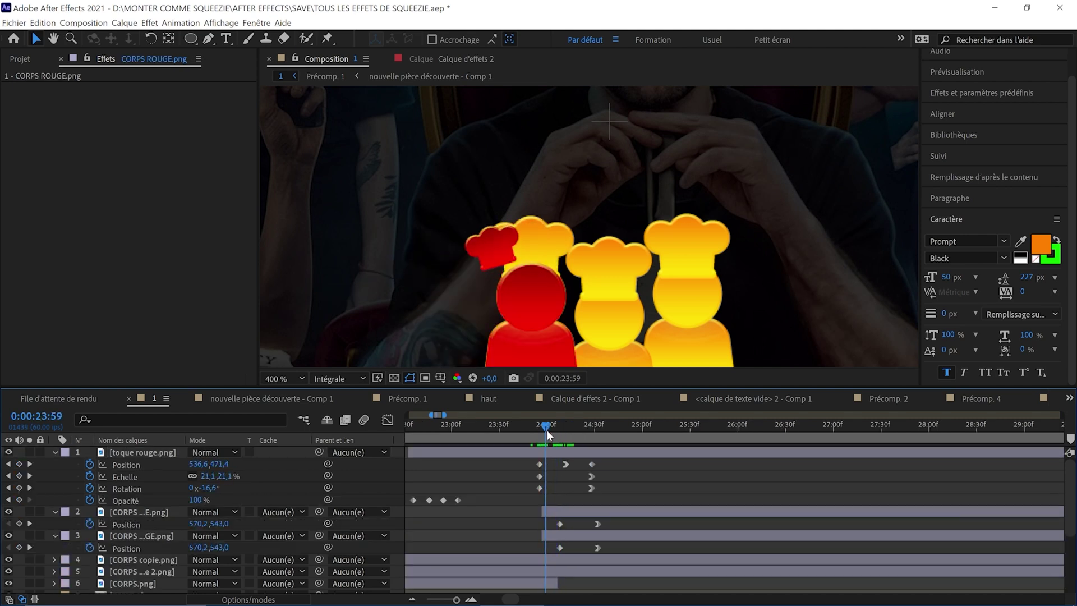
Trim the end of the left chef's yellow CORPS.png layer to about 0:00:23:57, where the red body layers begin.
drag(547, 430, 539, 432)
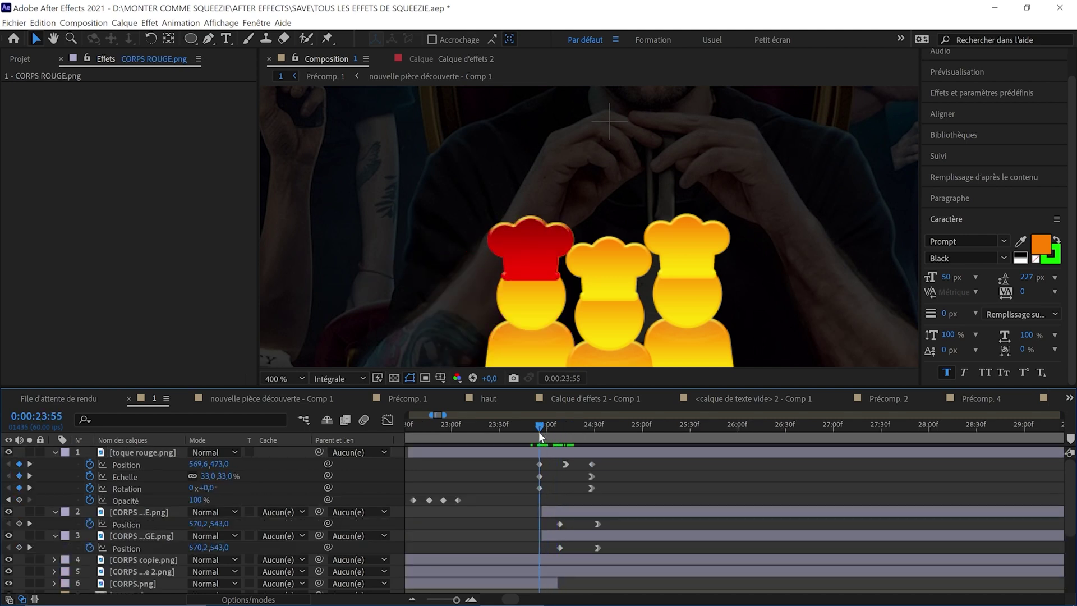
scroll(534, 520, down, 3)
click(539, 543)
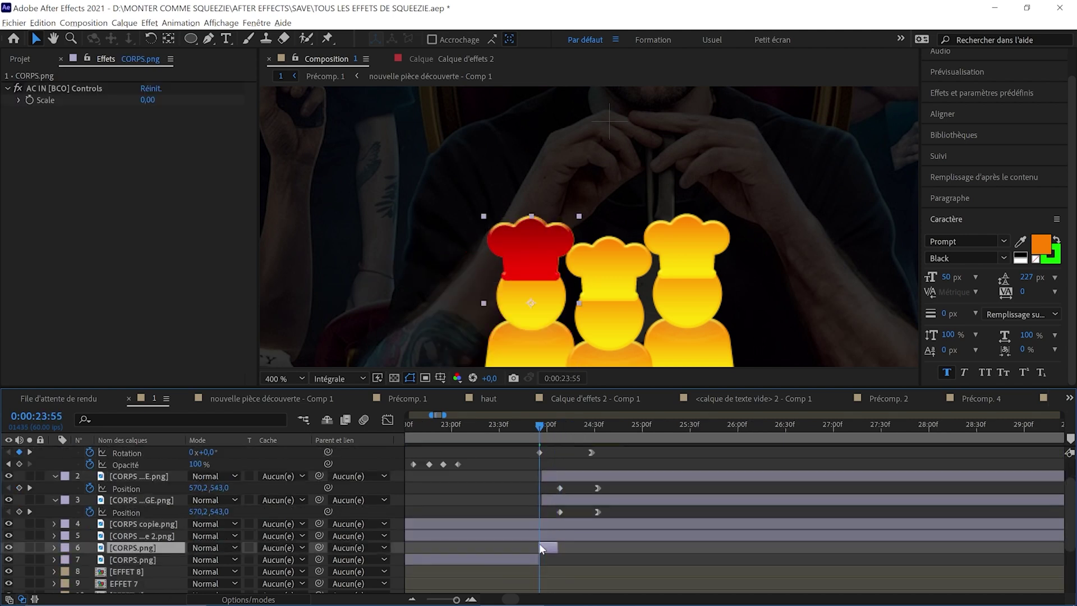
key(ctrl+z)
drag(533, 426, 542, 426)
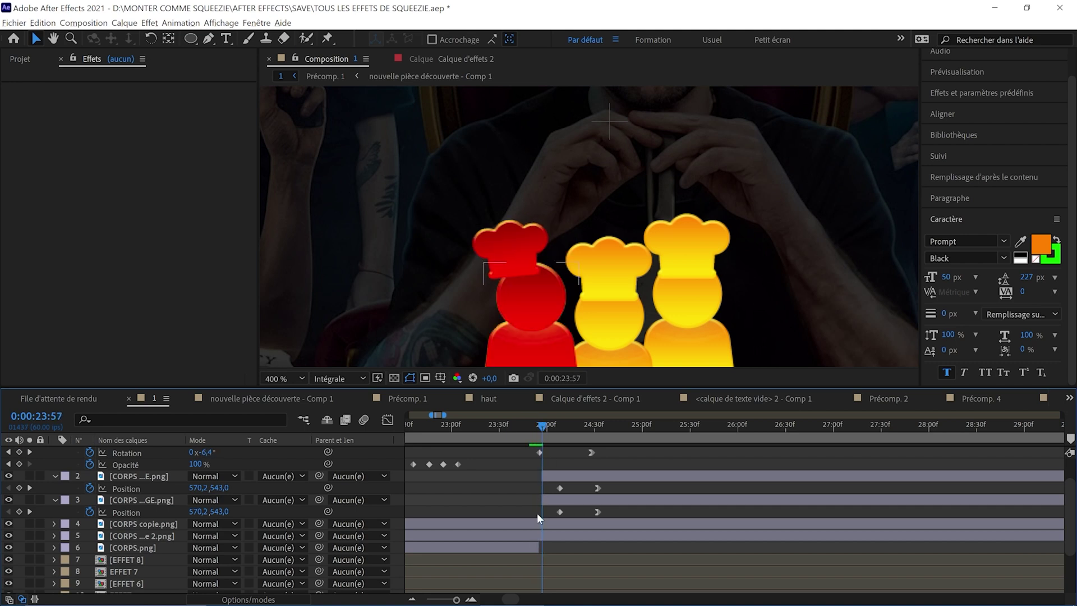
scroll(537, 515, up, 1)
drag(543, 550, 550, 551)
key(Page_Up)
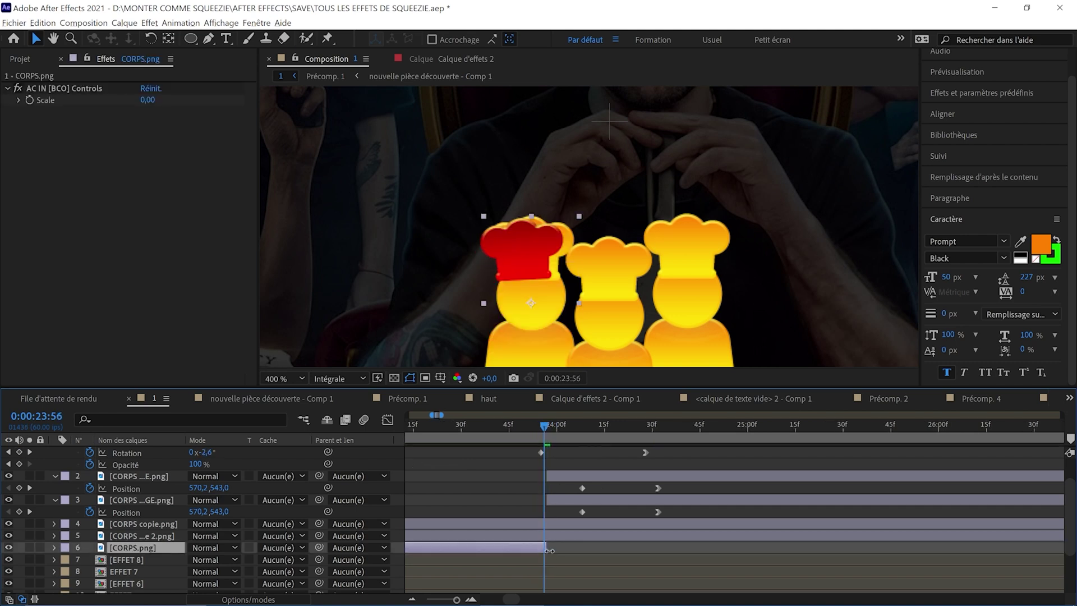
Shift the orange and red body layers' animation earlier so their position keyframes start at about 0:00:23:57, with the layers' start.
click(615, 513)
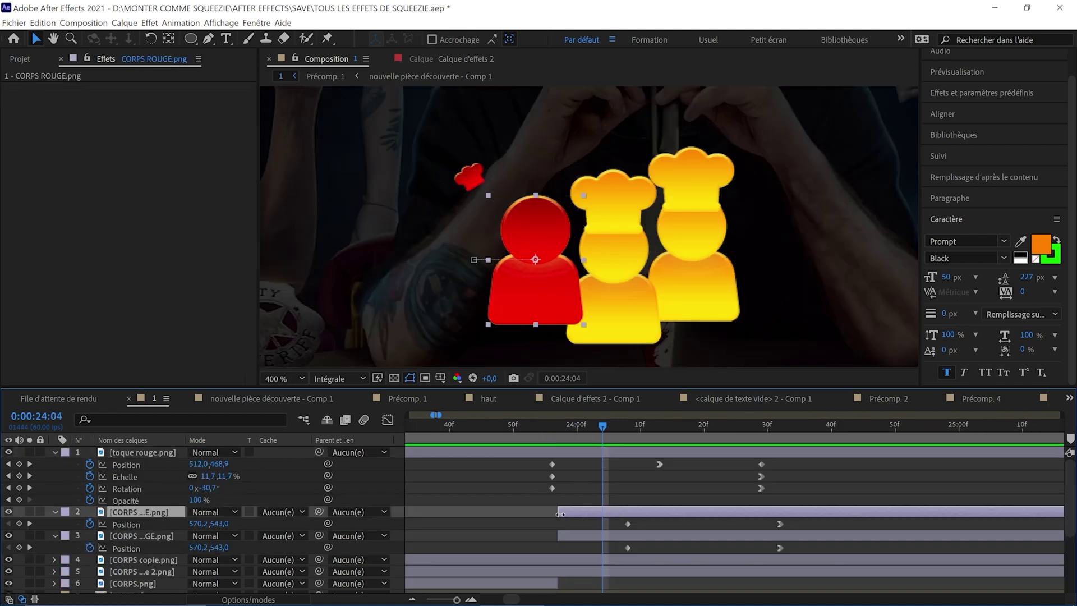
drag(560, 514, 613, 507)
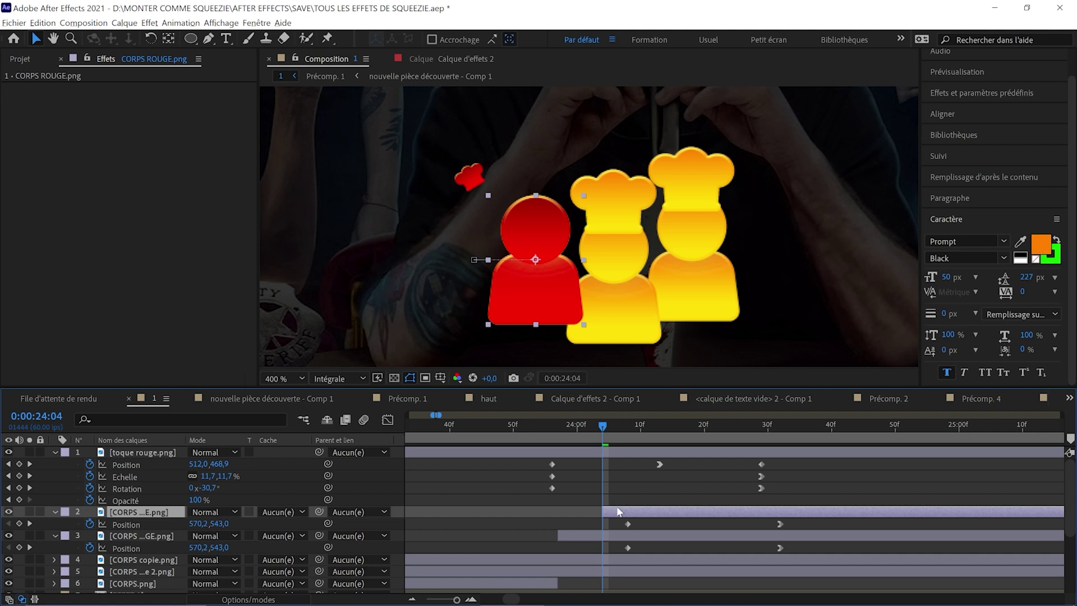
drag(558, 538, 557, 513)
shift+click(618, 513)
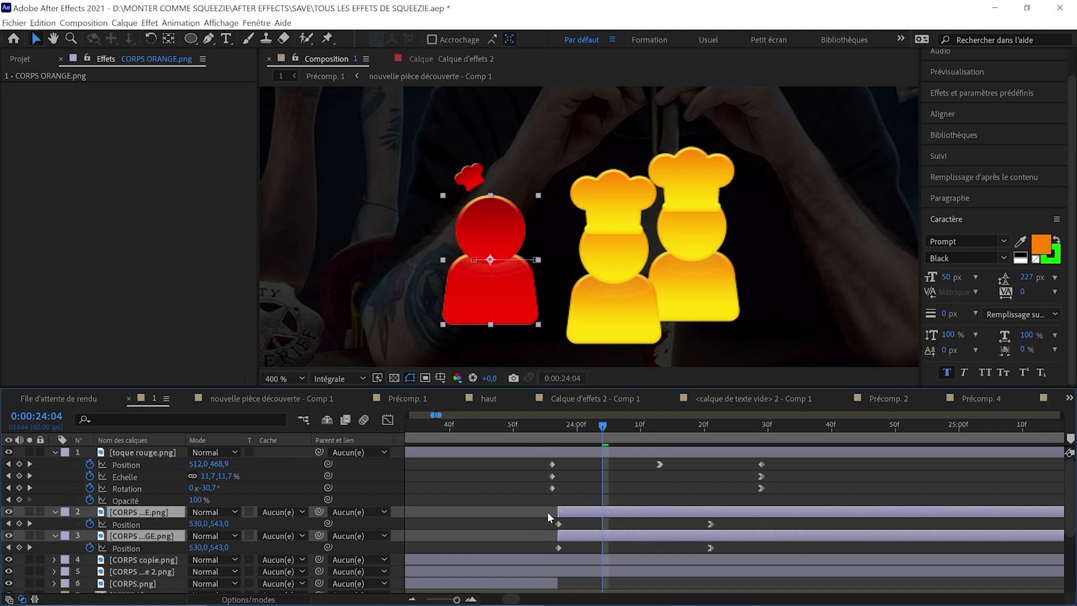
mouse_move(531, 429)
mouse_down()
mouse_move(582, 432)
mouse_move(514, 434)
mouse_up()
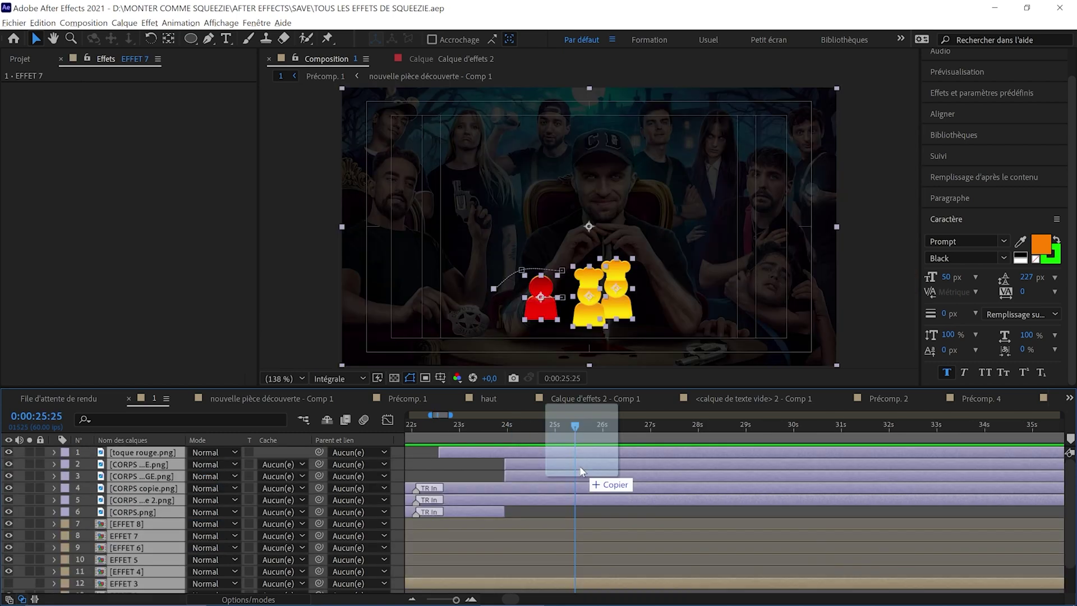
Add ROND.png as the uppermost layer starting at 0:00:25:25 and scale it to 20 %.
drag(581, 472, 581, 471)
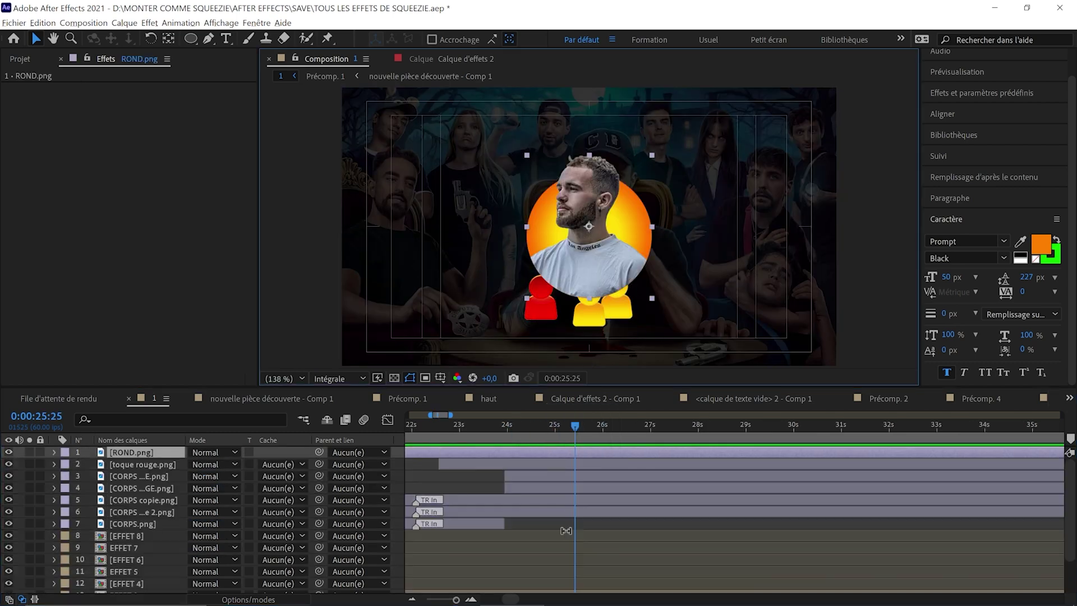
key(s)
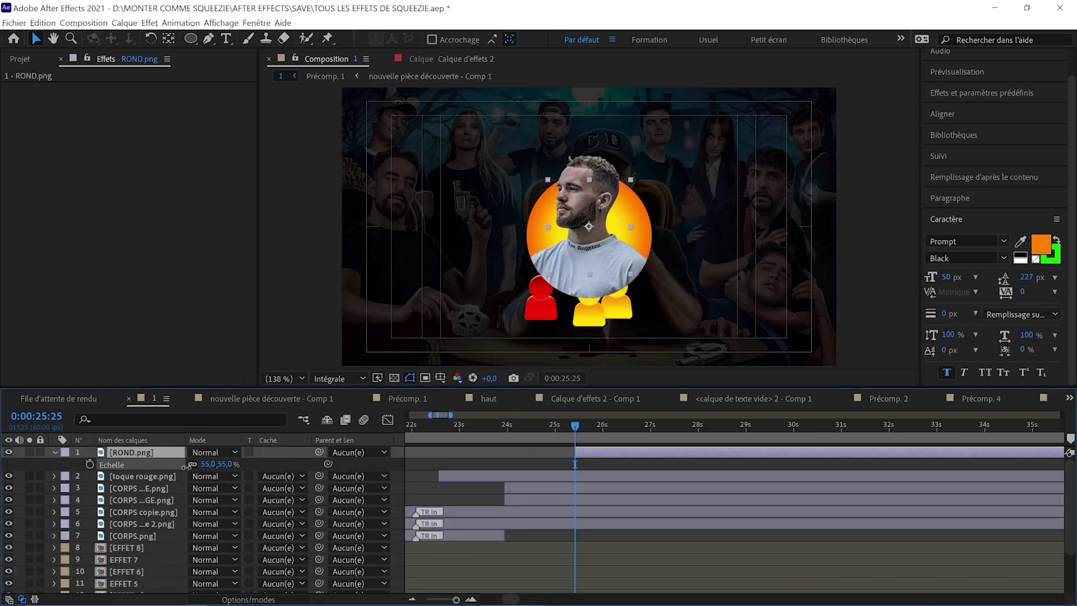
drag(206, 464, 179, 464)
Apply an Animation Composer scale-in transition to the ROND.png layer.
click(257, 23)
click(337, 79)
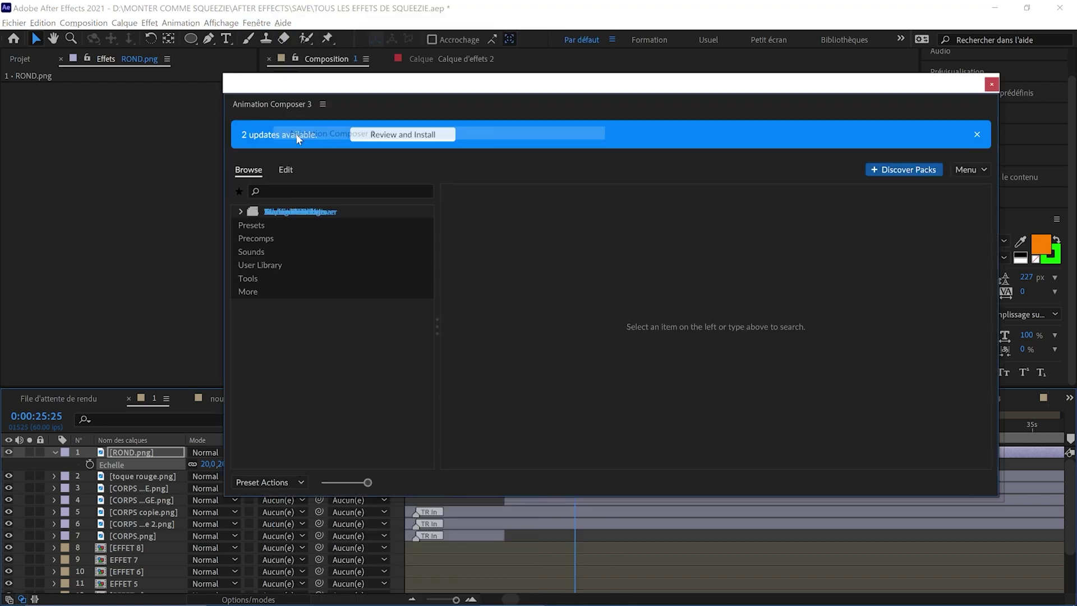
click(850, 482)
click(991, 84)
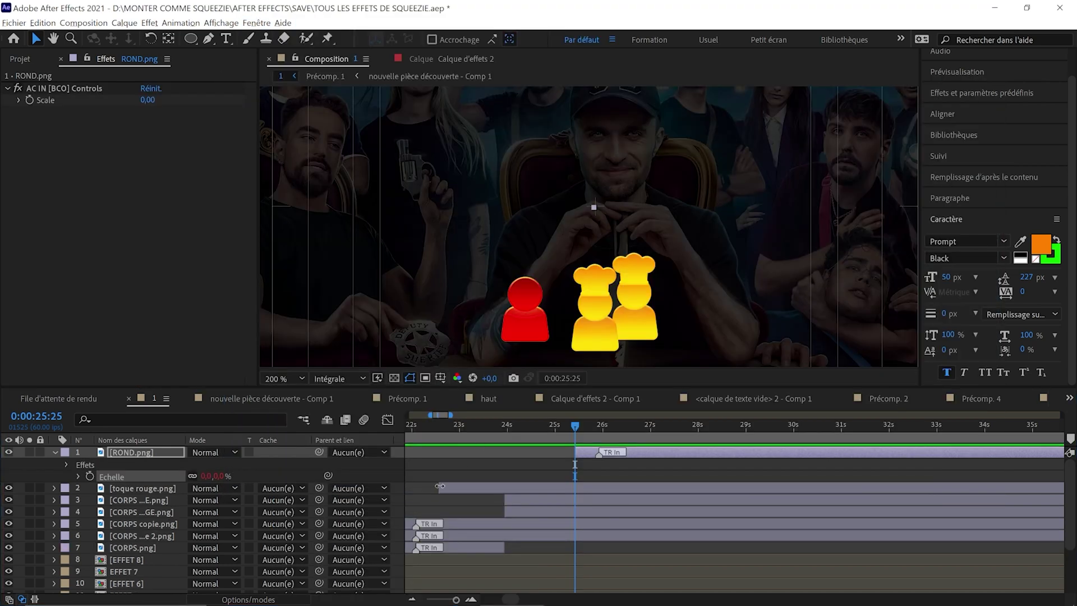
Duplicate the ROND.png layer twice and spread the portraits side by side in a row above the chef icons.
key(ctrl+d)
key(ctrl+d)
drag(627, 222, 658, 222)
click(589, 224)
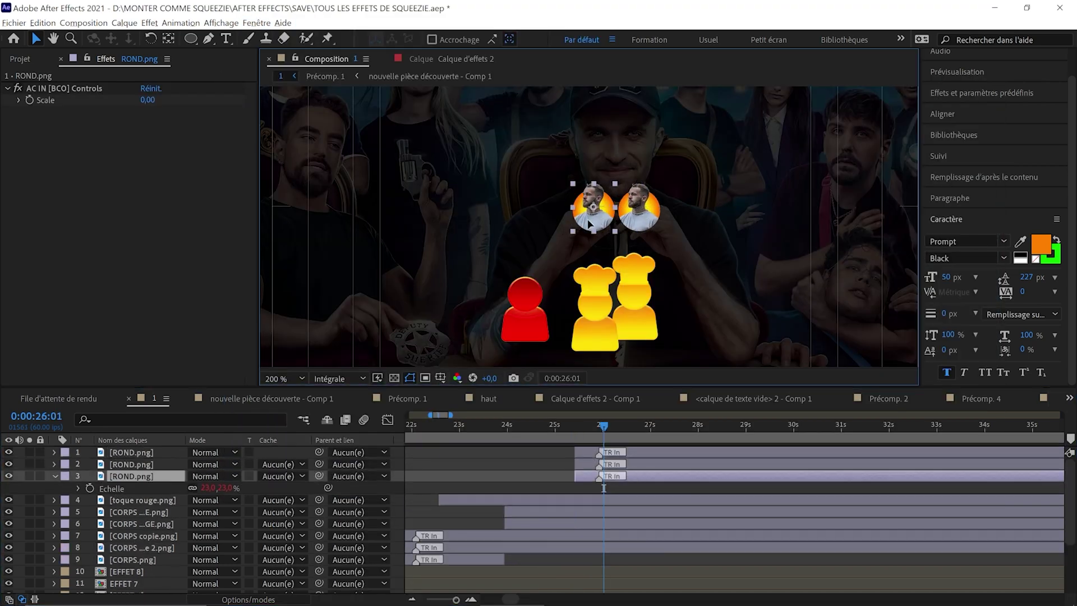
Stagger the starts of the two ROND.png copies by a few frames each so the three portraits appear one after another.
drag(570, 464, 577, 464)
click(580, 427)
drag(582, 424, 626, 425)
drag(639, 452, 652, 452)
key(shift+Page_Down)
key(Page_Down)
key(Page_Down)
key(p)
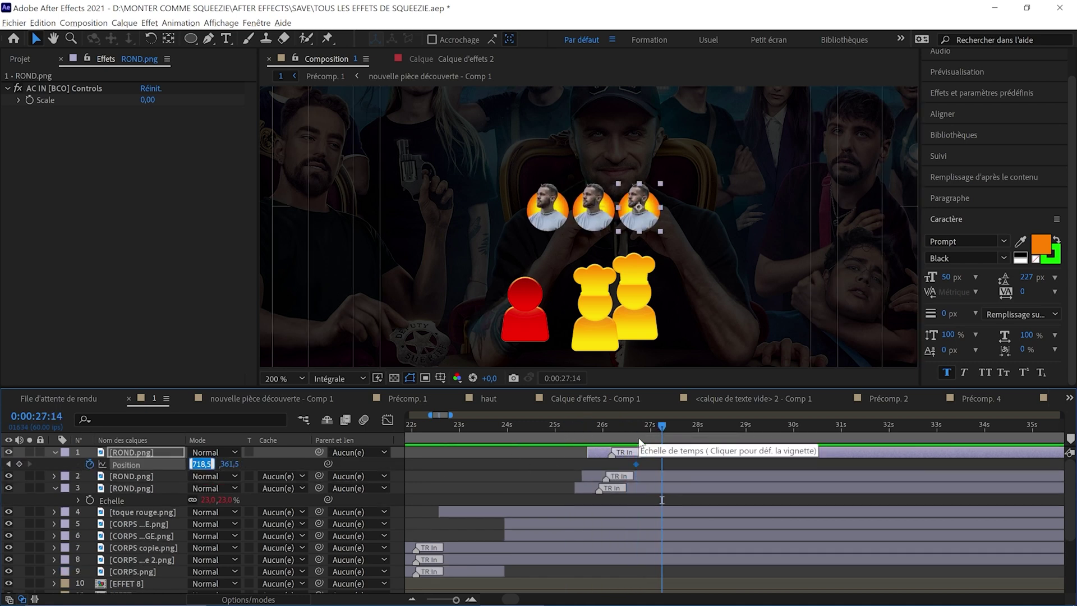
Keyframe the left portrait's position so it slides away from the others to 511, 361.5 at 0:00:27:30.
click(617, 490)
key(p)
drag(220, 500, 146, 513)
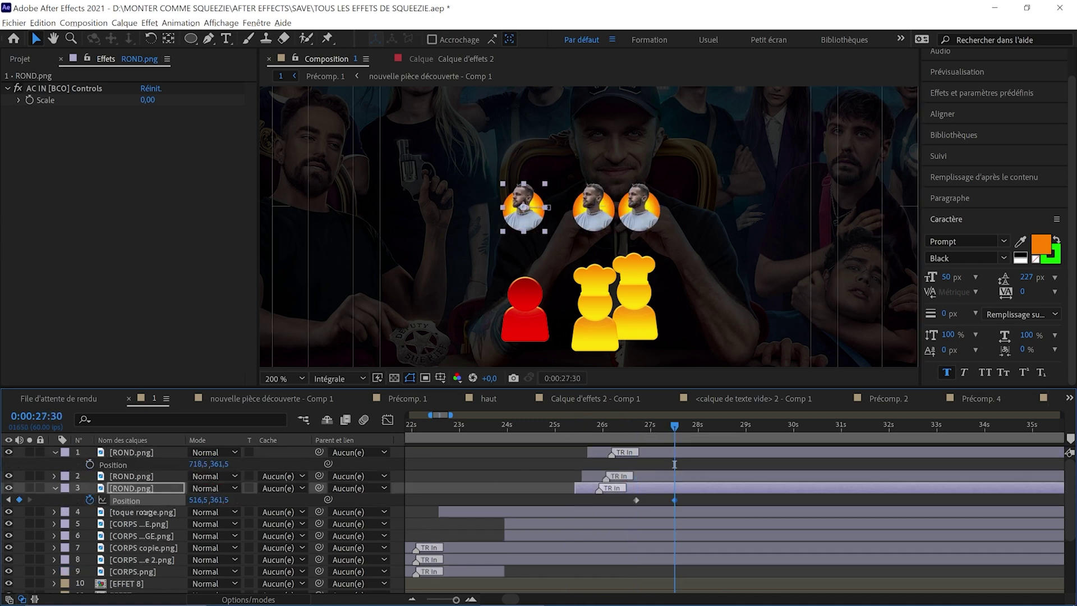
scroll(504, 326, up, 2)
drag(511, 135, 523, 135)
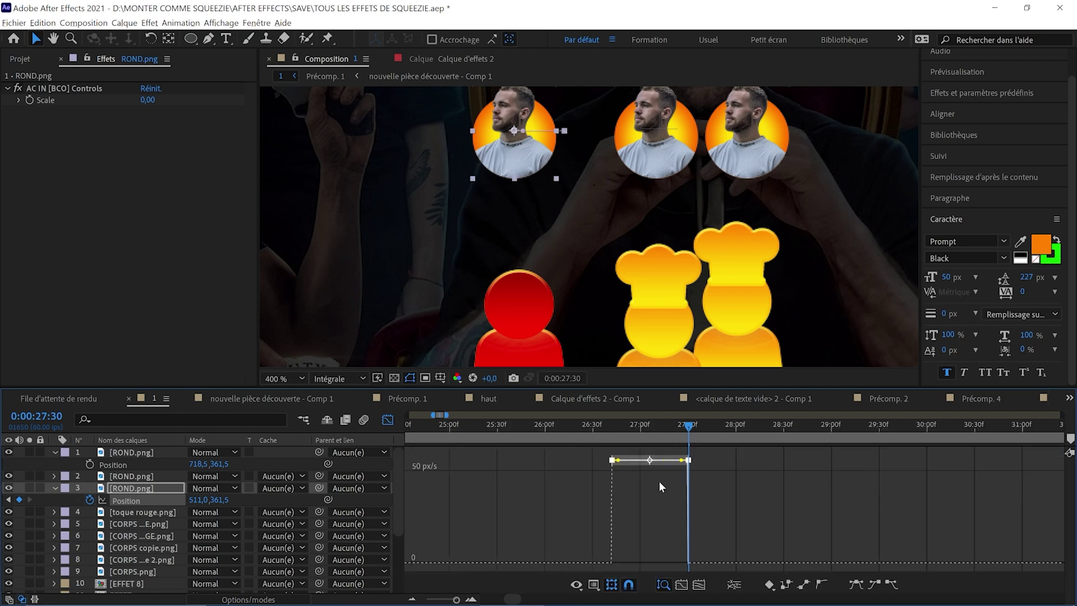
Ease the left portrait's final position keyframe in the graph editor and preview the slide.
key(=)
click(532, 422)
key(shift+/)
key(space)
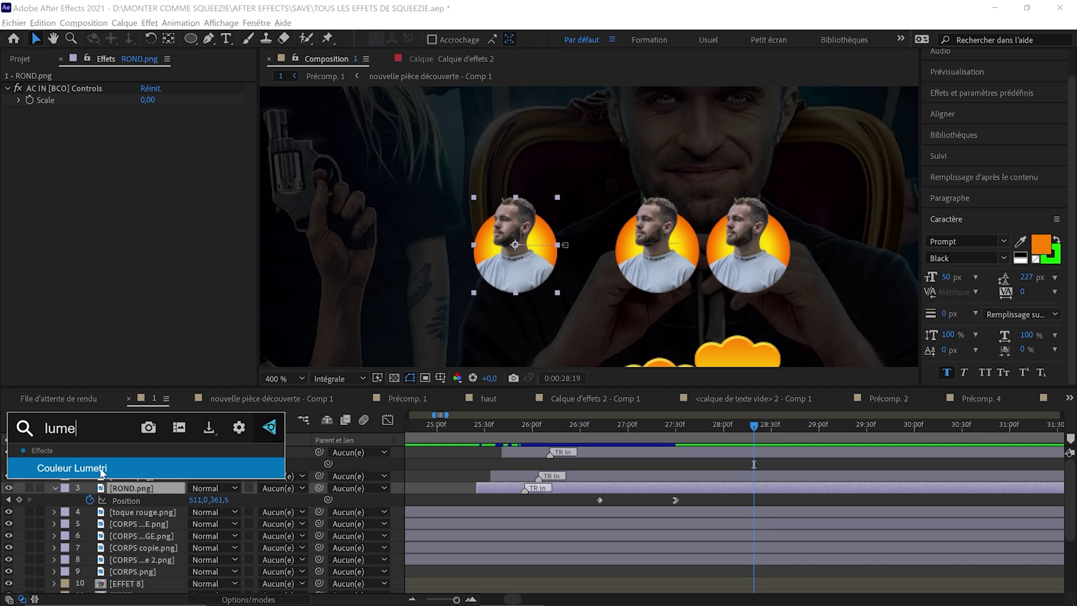
Apply the Couleur Lumetri effect to the left portrait and enable keyframing of its Température and Teinte at 0:00:28:19.
click(103, 471)
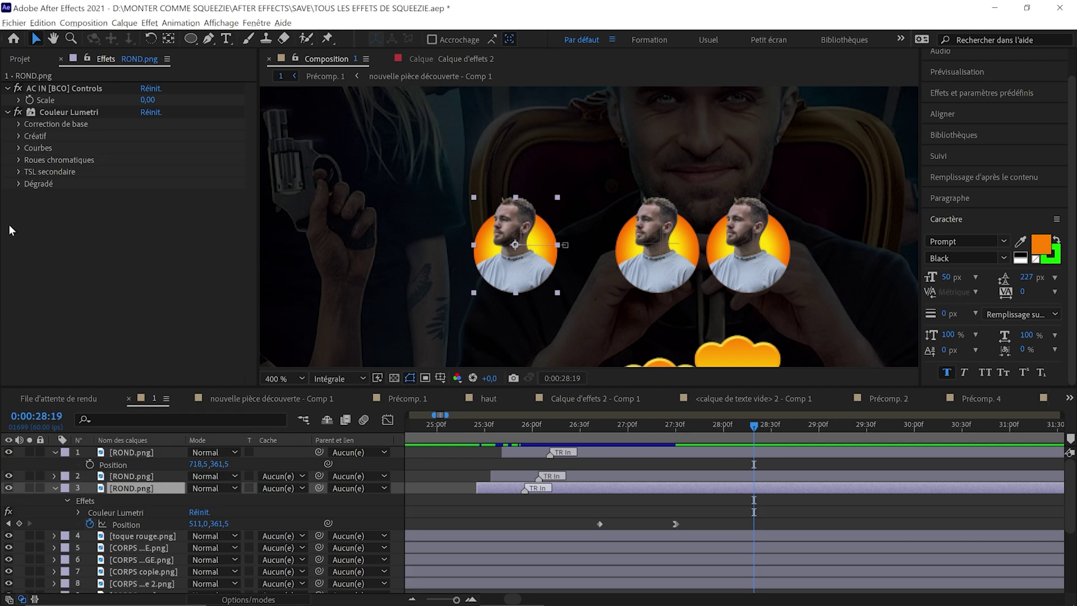
click(19, 124)
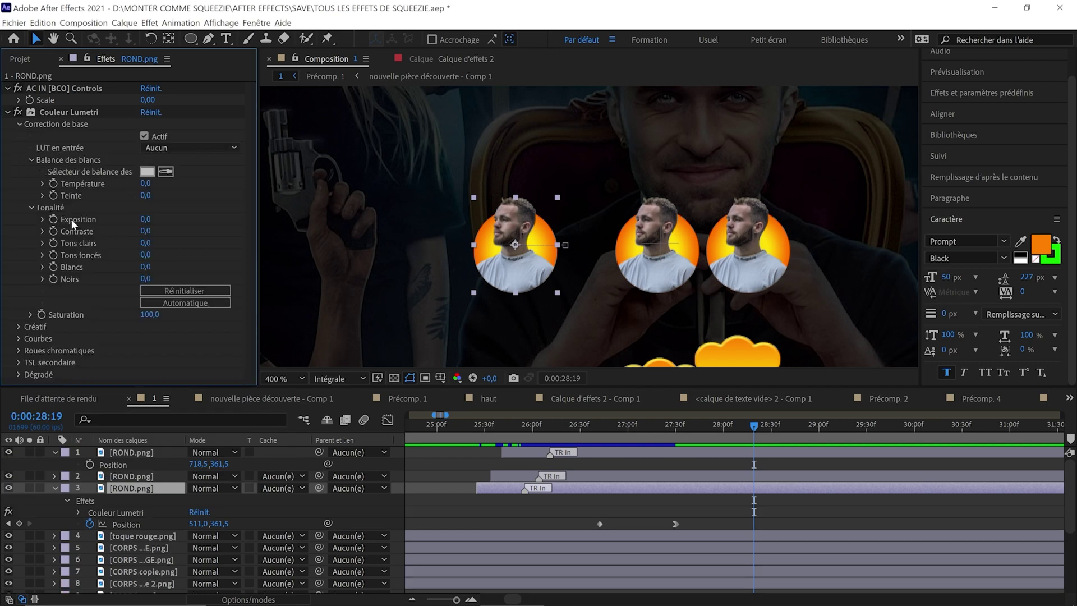
click(53, 183)
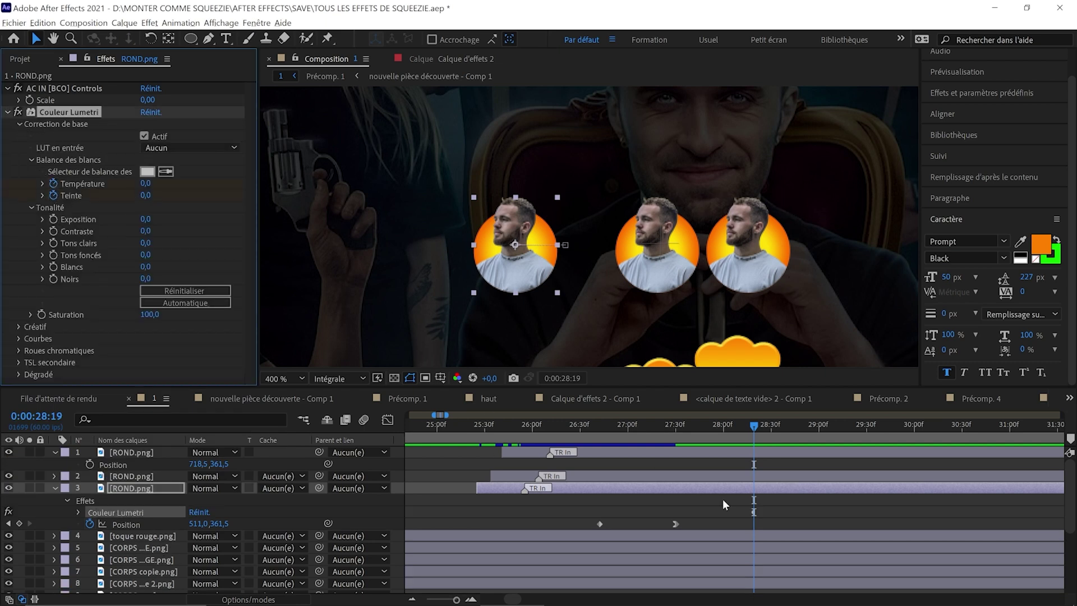
key(u)
Keyframe a red flash on the left portrait with Température 165 and Teinte 127, returning both to 0 at about 0:00:28:56.
click(748, 519)
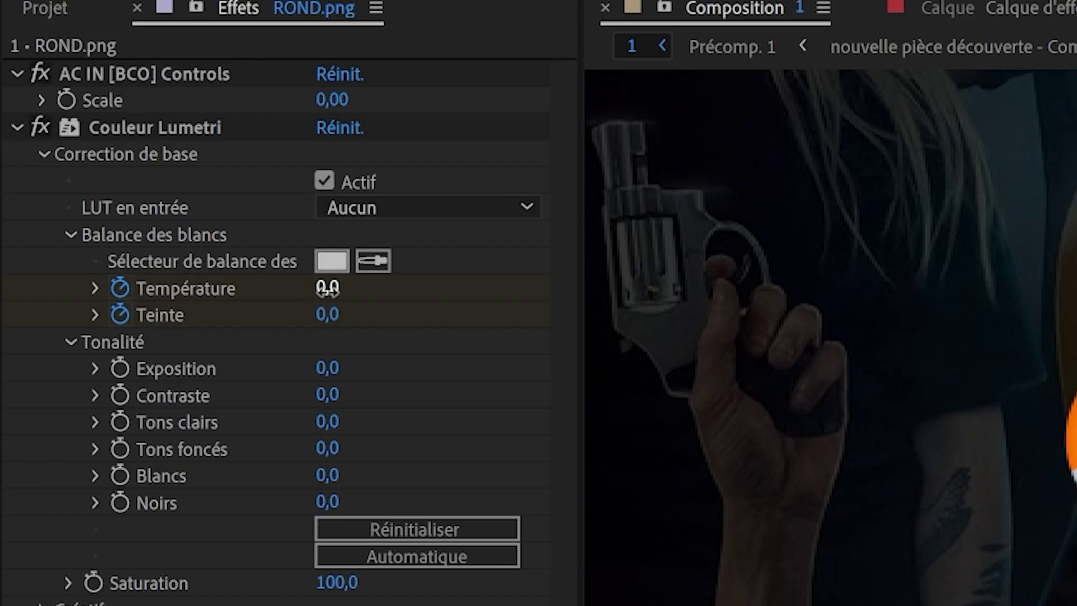
drag(145, 184, 217, 184)
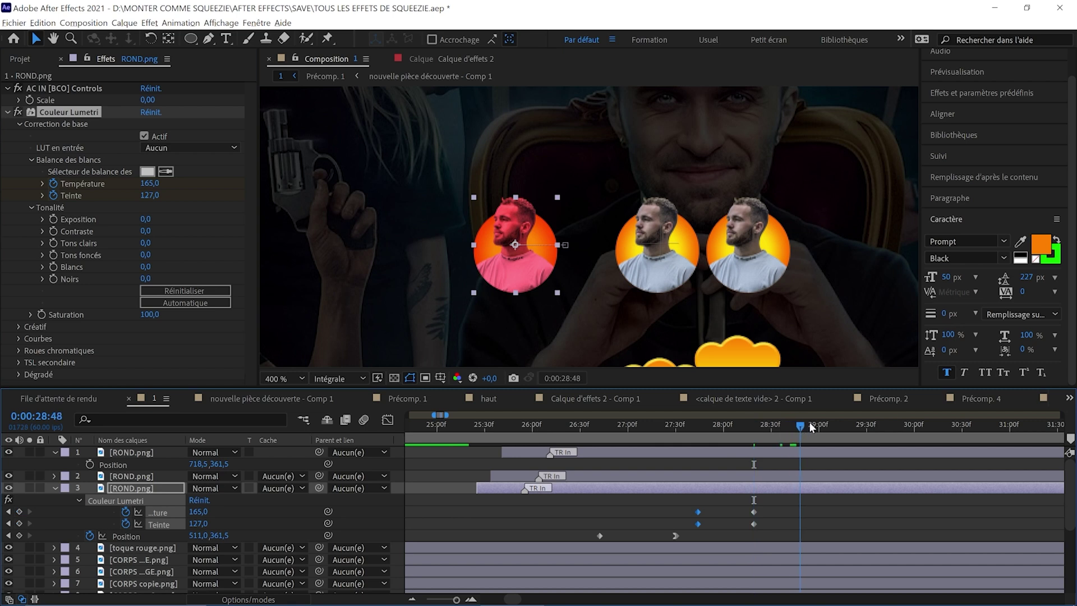
click(813, 426)
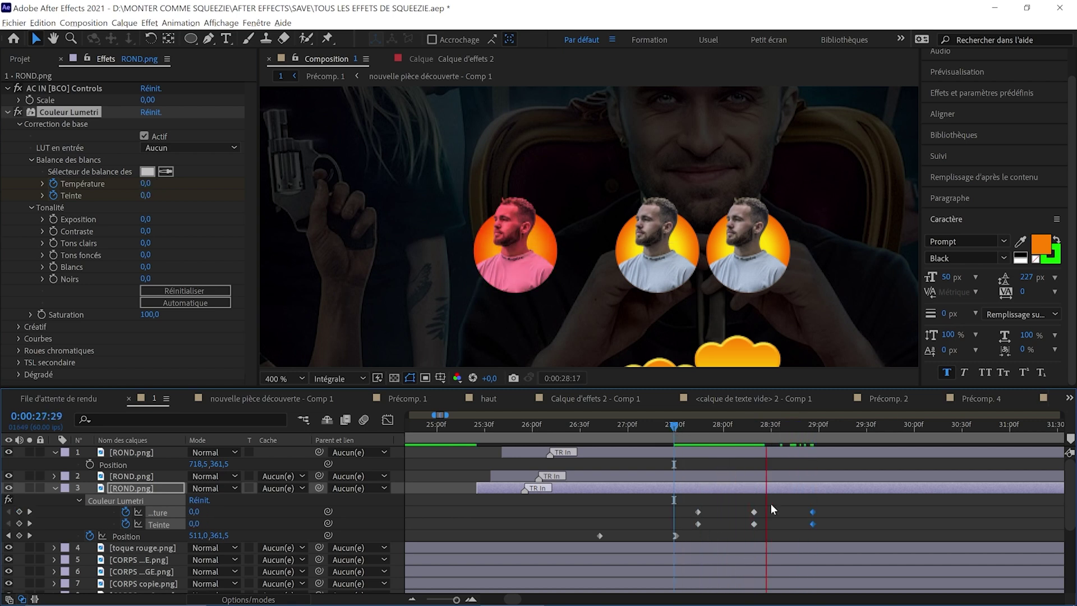
Move the last two pairs of Lumetri keyframes earlier, to about 0:00:28:00 and 0:00:28:07, and preview the faster red flash.
drag(836, 506, 731, 534)
drag(745, 500, 779, 527)
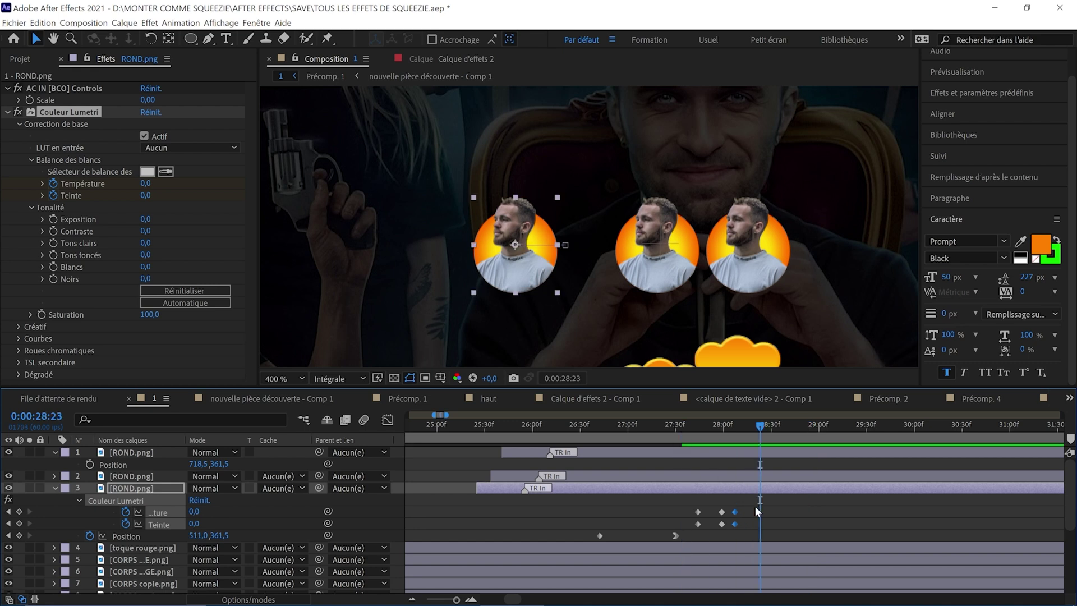
click(683, 427)
key(space)
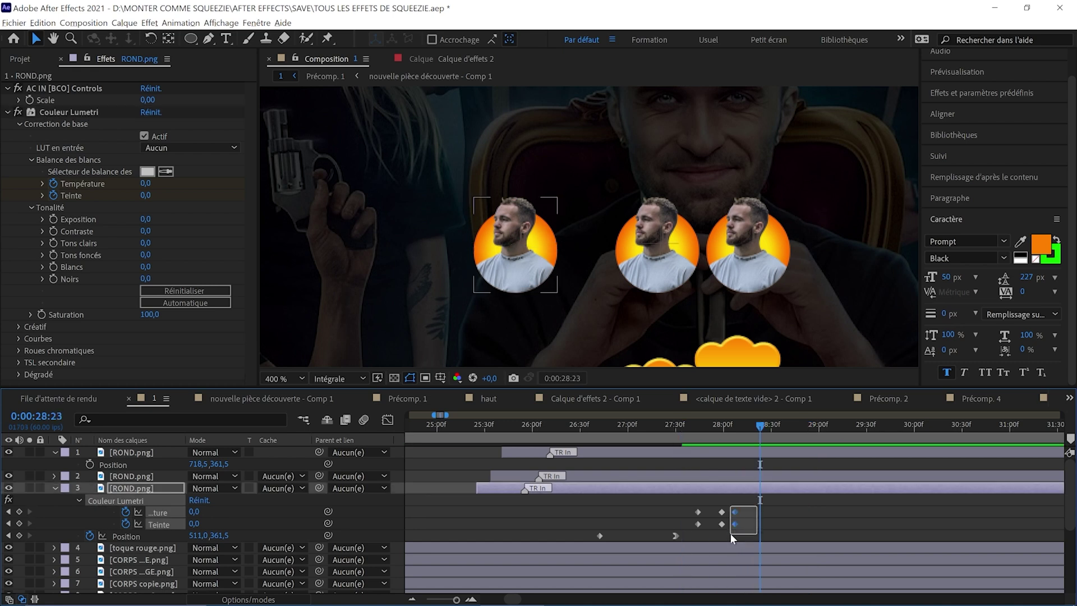
right_click(394, 438)
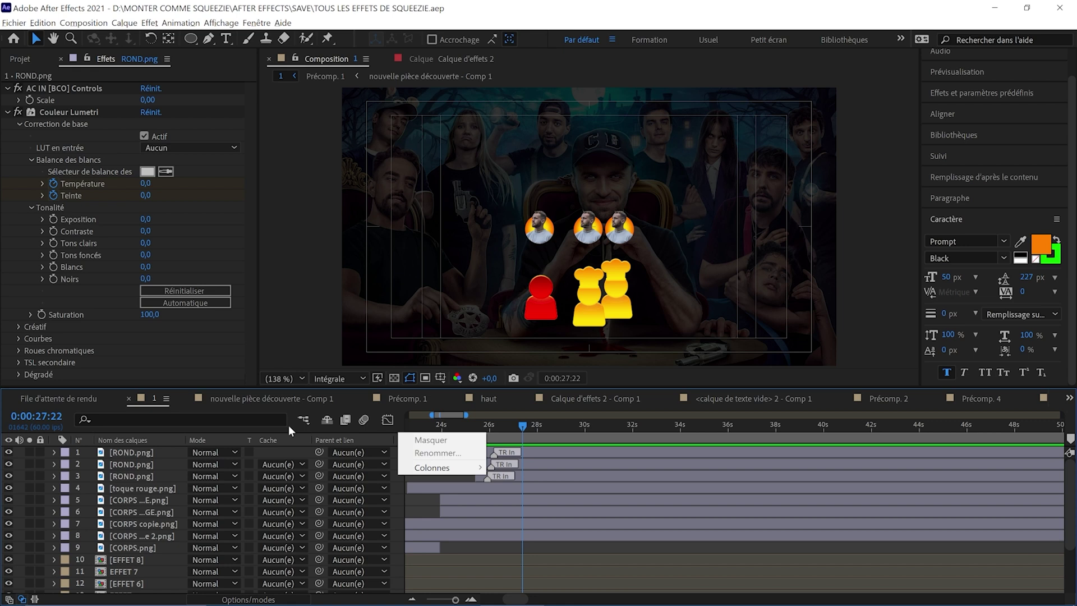
click(289, 425)
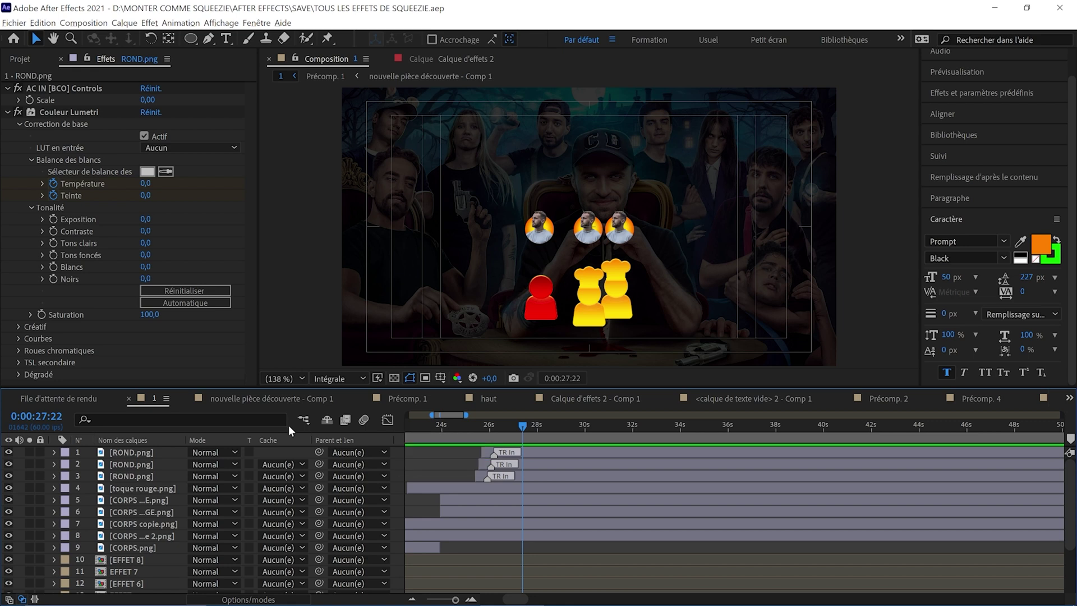
Draw a vertical line with the Pen tool from the red figure's head up to the left portrait.
click(209, 38)
scroll(566, 296, up, 3)
click(535, 282)
click(531, 203)
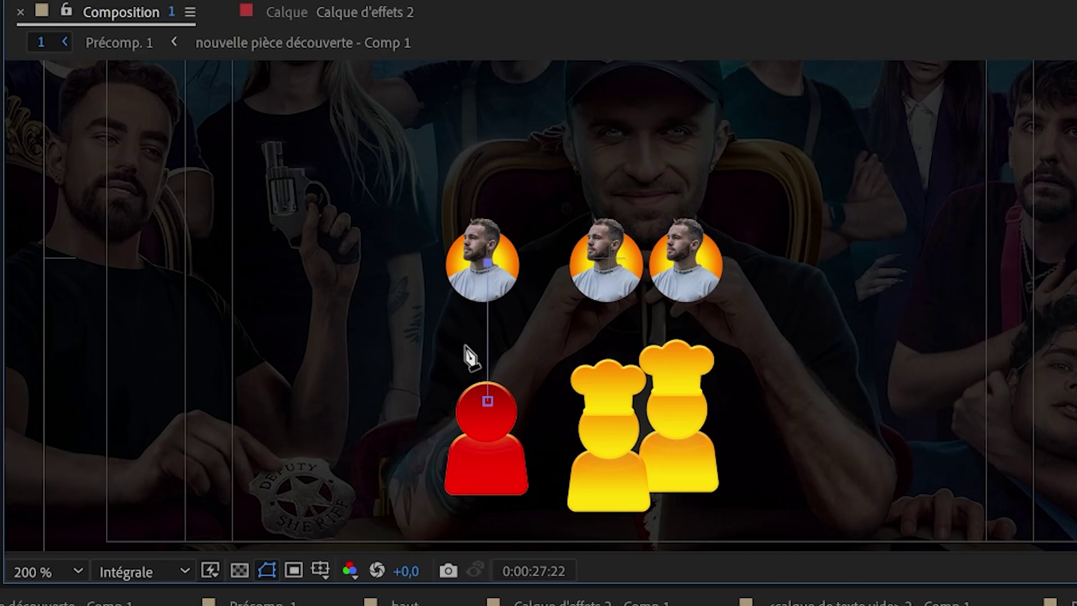
Give the line a red linear gradient stroke with a width of 6 px.
click(498, 42)
click(810, 231)
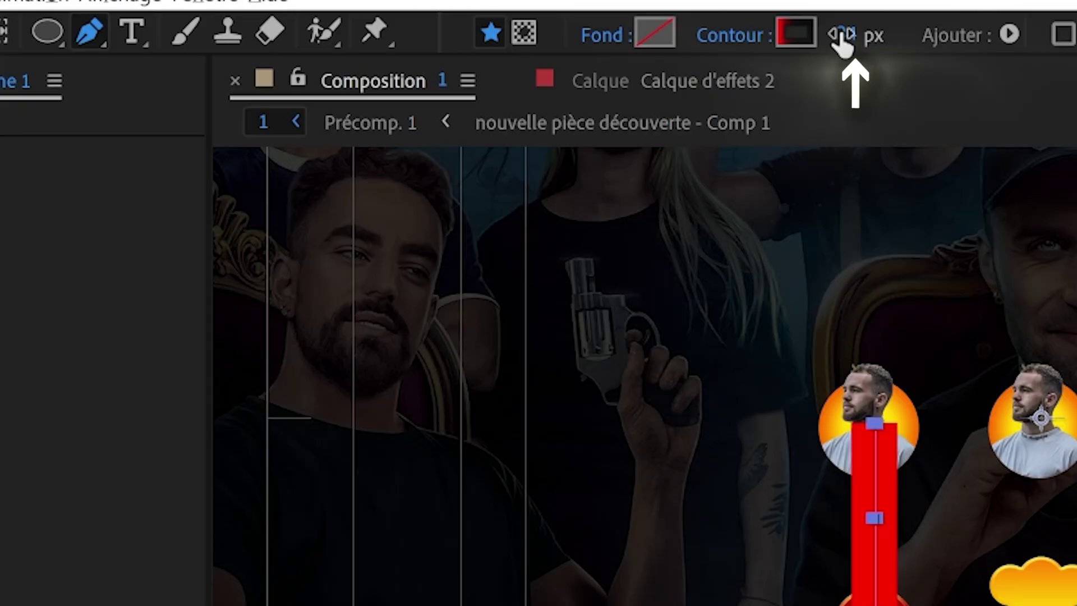
drag(843, 45, 806, 37)
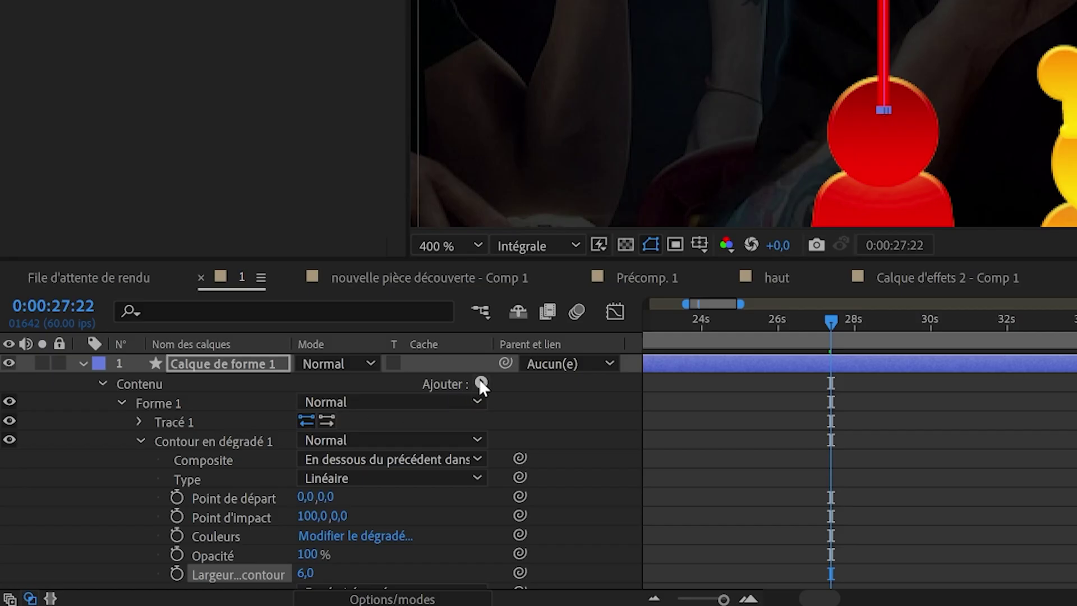
Add Réduire les tracés to the line and keyframe Fin from 0 % at 0:00:27:22 to 100 % at 0:00:29:24.
click(481, 384)
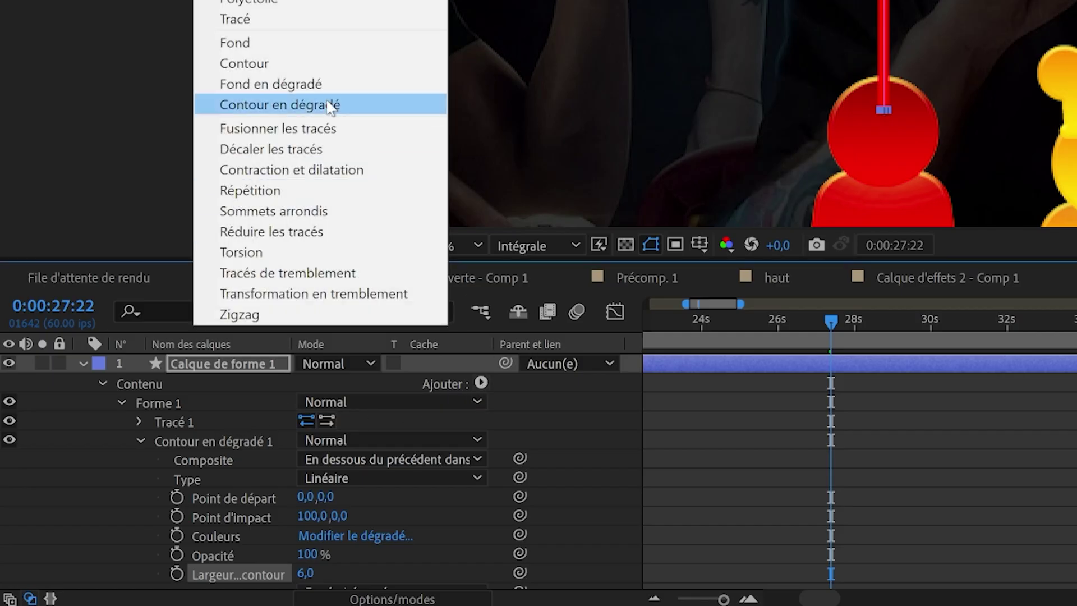
click(284, 232)
scroll(193, 396, down, 2)
click(138, 384)
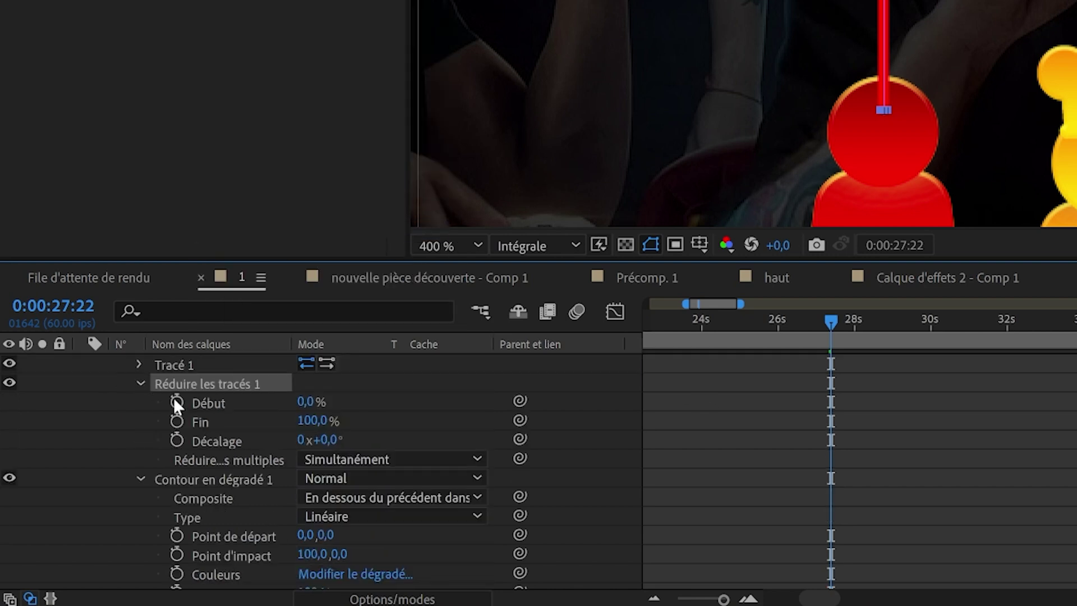
drag(312, 421, 290, 424)
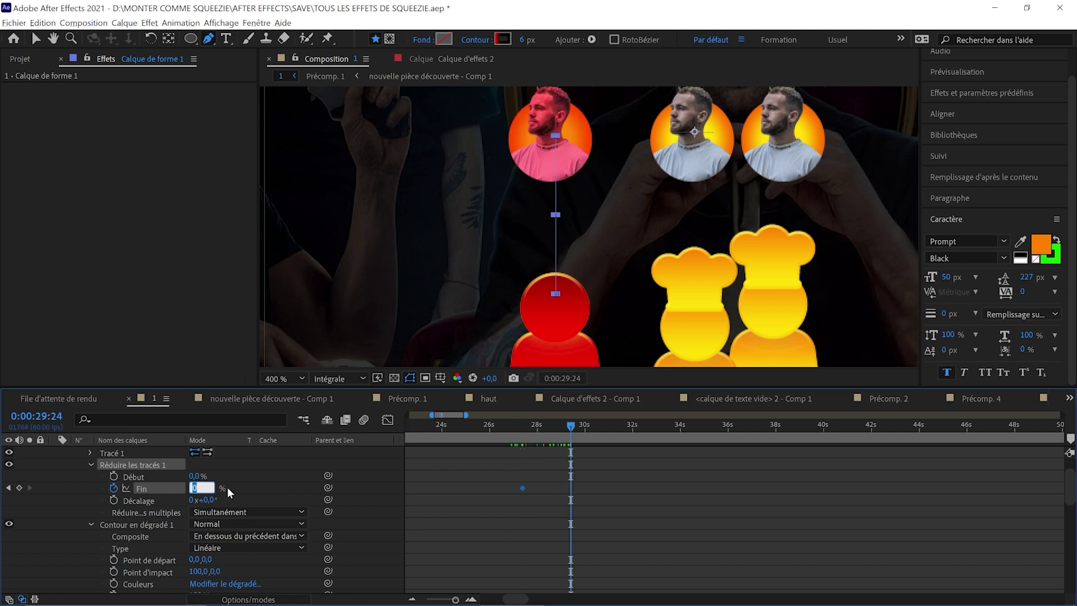
click(529, 437)
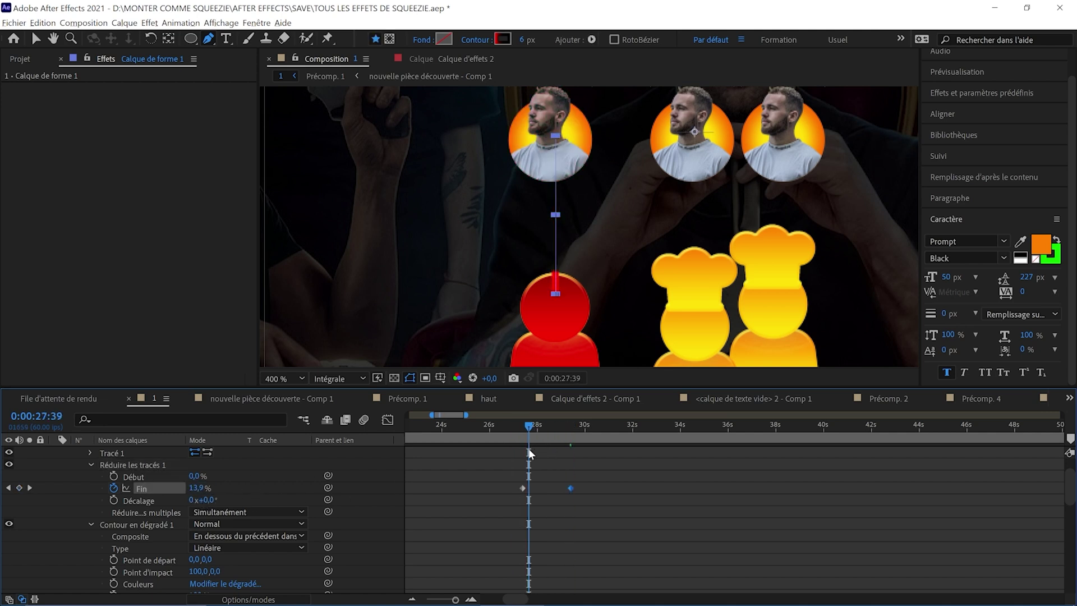
Move the line's shape layer directly above [CORPS.png] in the layer stack and preview the line growing.
key(u)
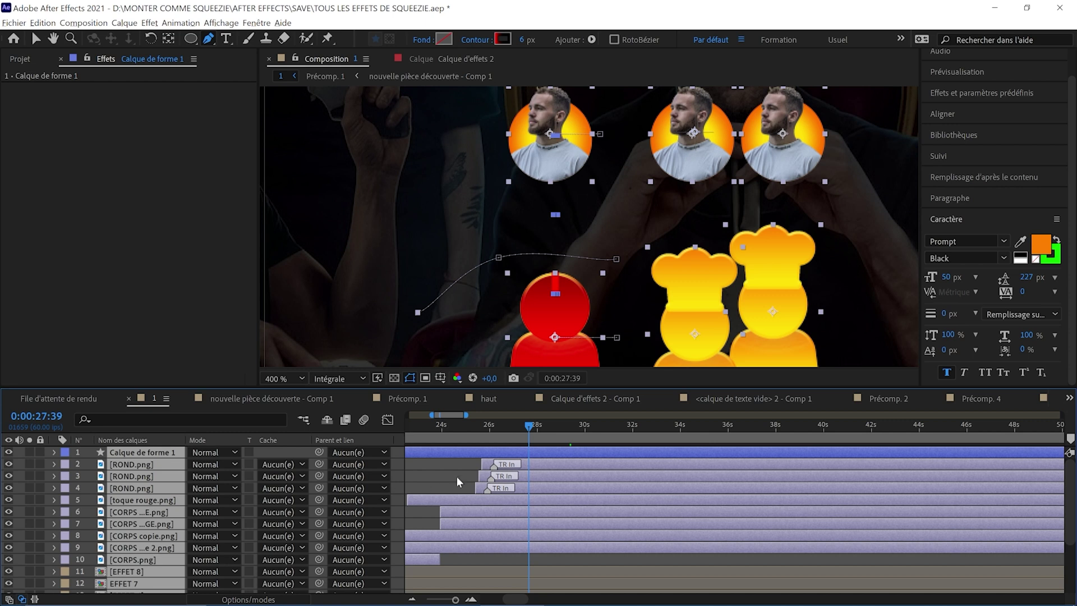
click(458, 481)
click(169, 452)
drag(174, 493, 169, 547)
click(569, 429)
click(535, 426)
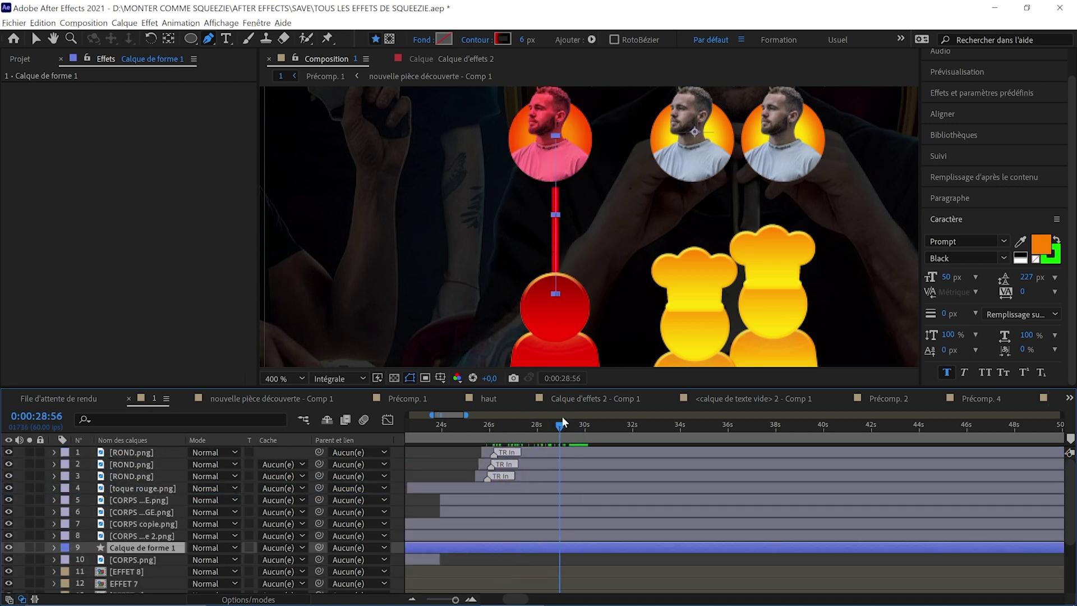
Apply the Biseau alpha effect to the line's shape layer with an Epaisseur of 4,70.
key(ctrl+space)
text(bise)
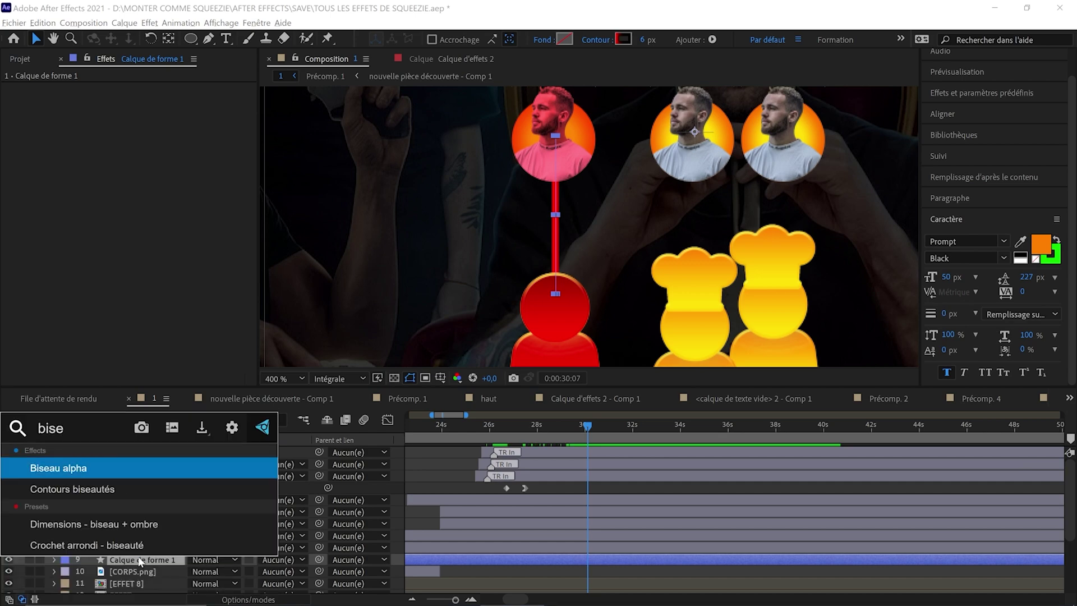
key(Return)
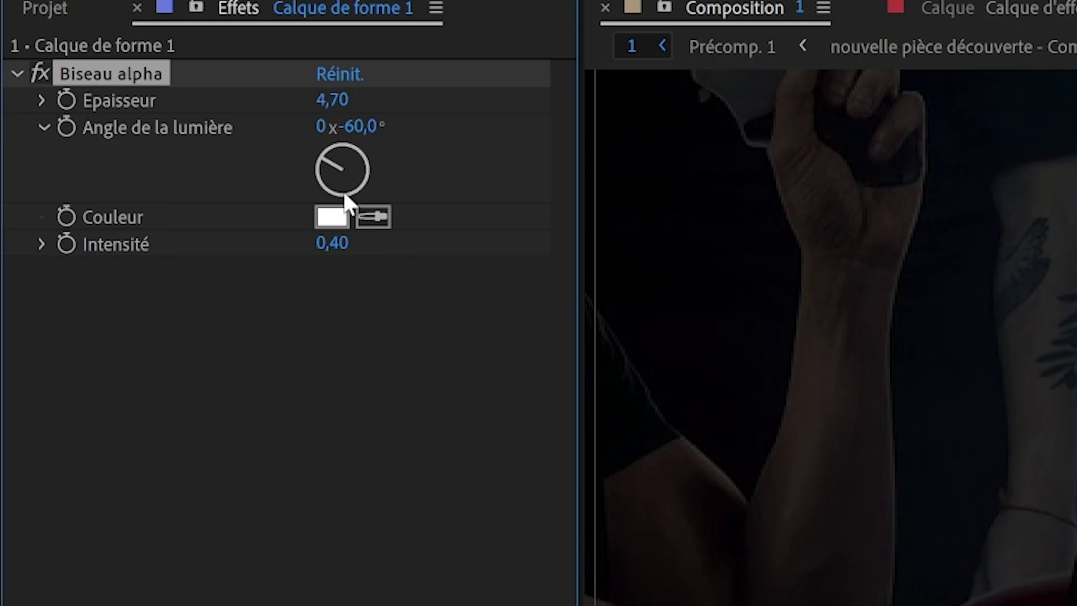
click(349, 337)
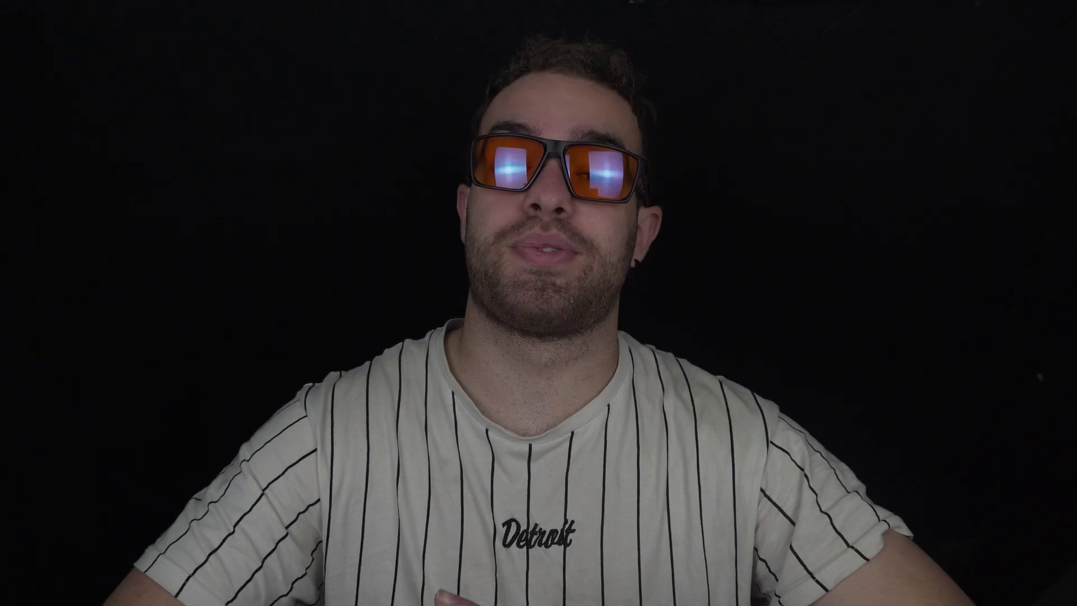
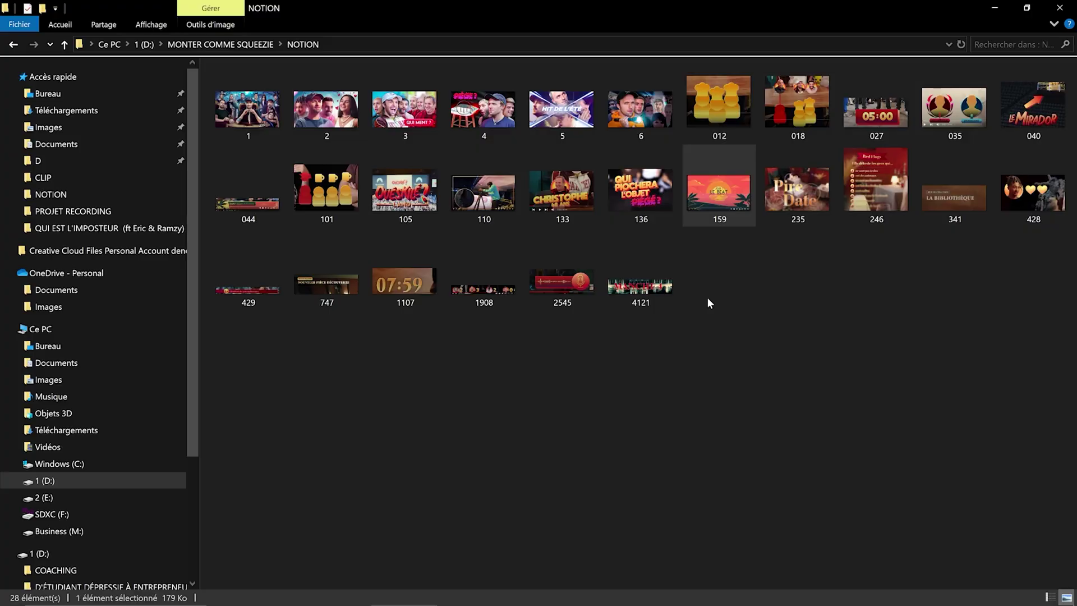
Switch to Chrome and save the large Adobe Stock sunset beach illustration as an image file.
key(super+Tab)
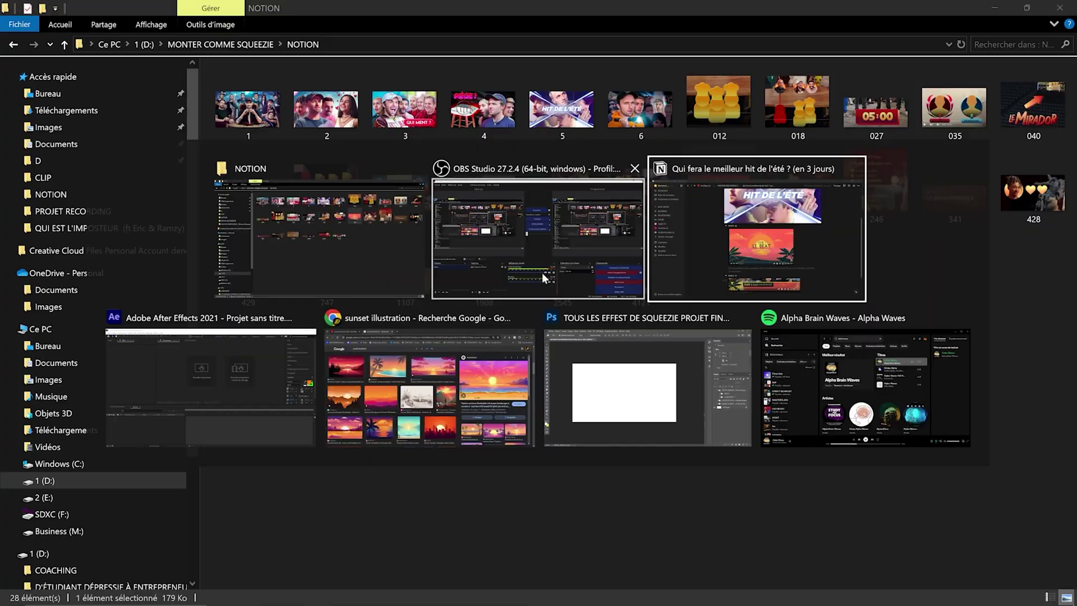
click(480, 347)
right_click(843, 281)
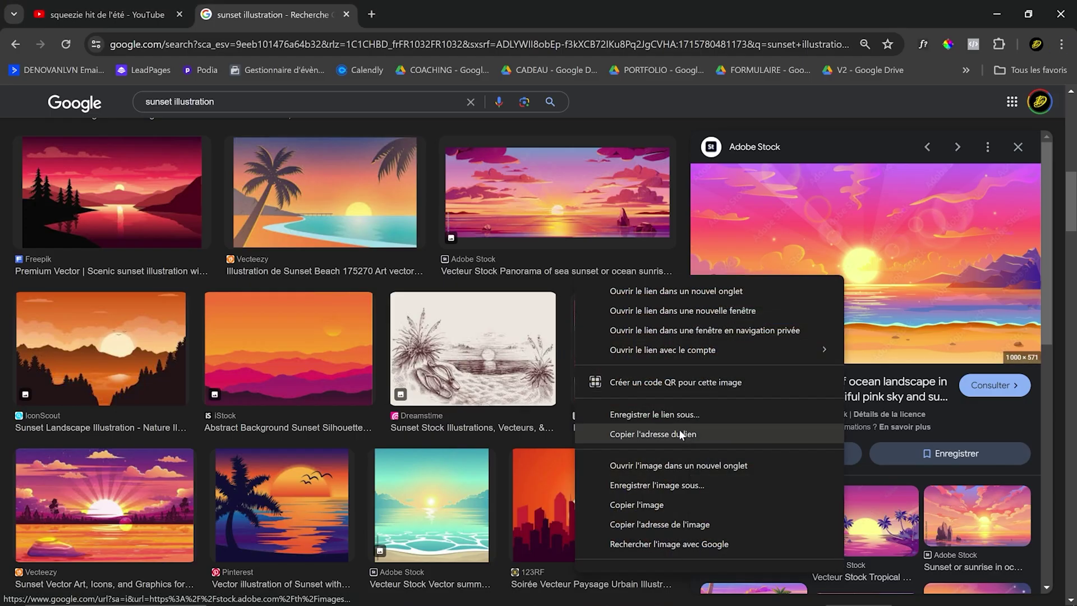
click(657, 487)
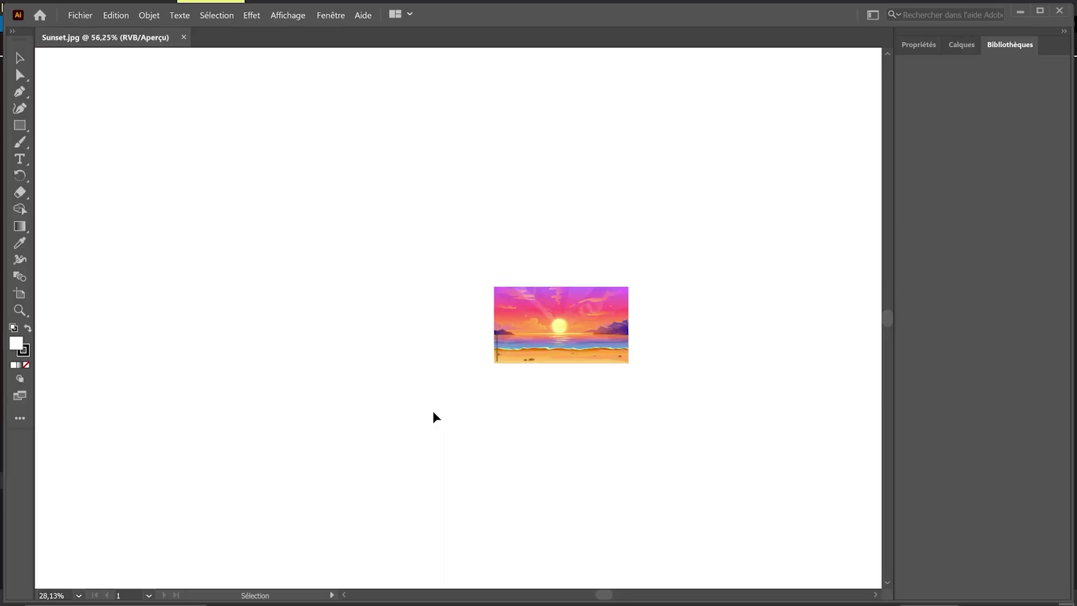
In Illustrator, vectorise the Sunset.jpg image with Vectorisation de l'image.
click(287, 15)
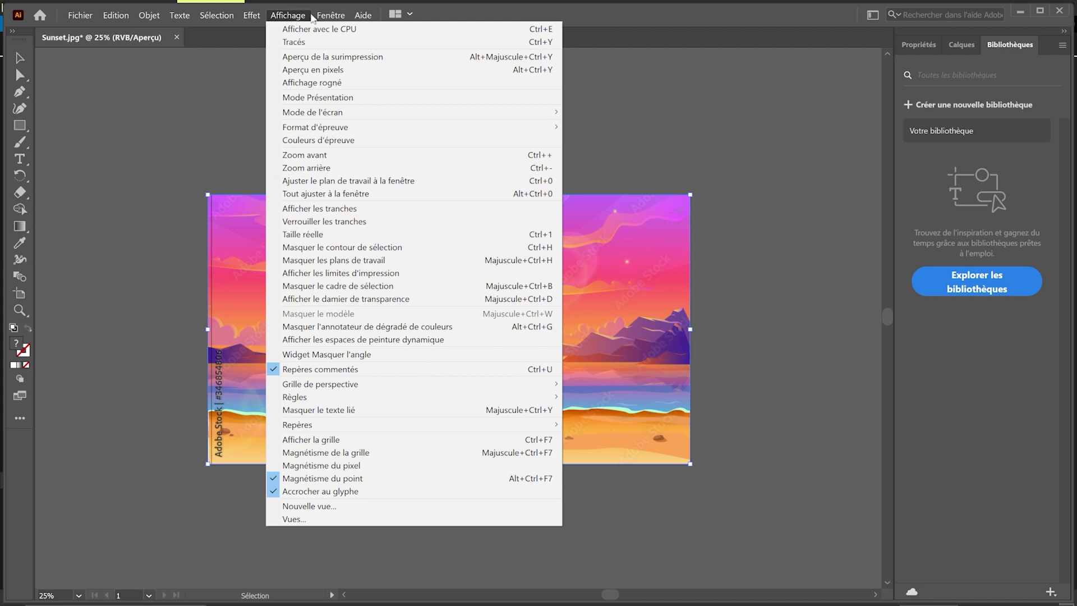
mouse_move(328, 16)
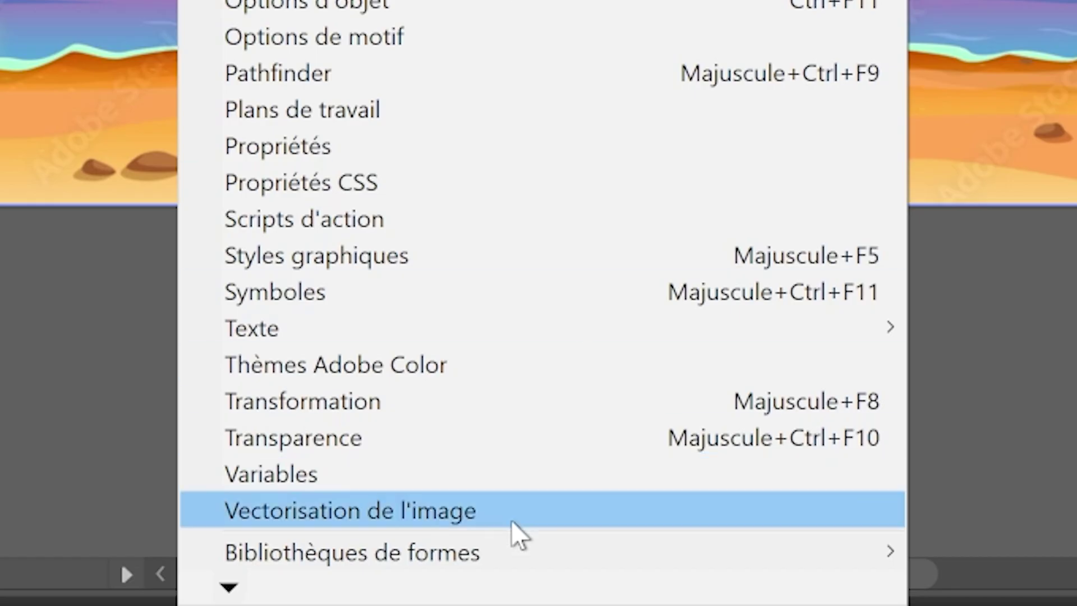
click(511, 521)
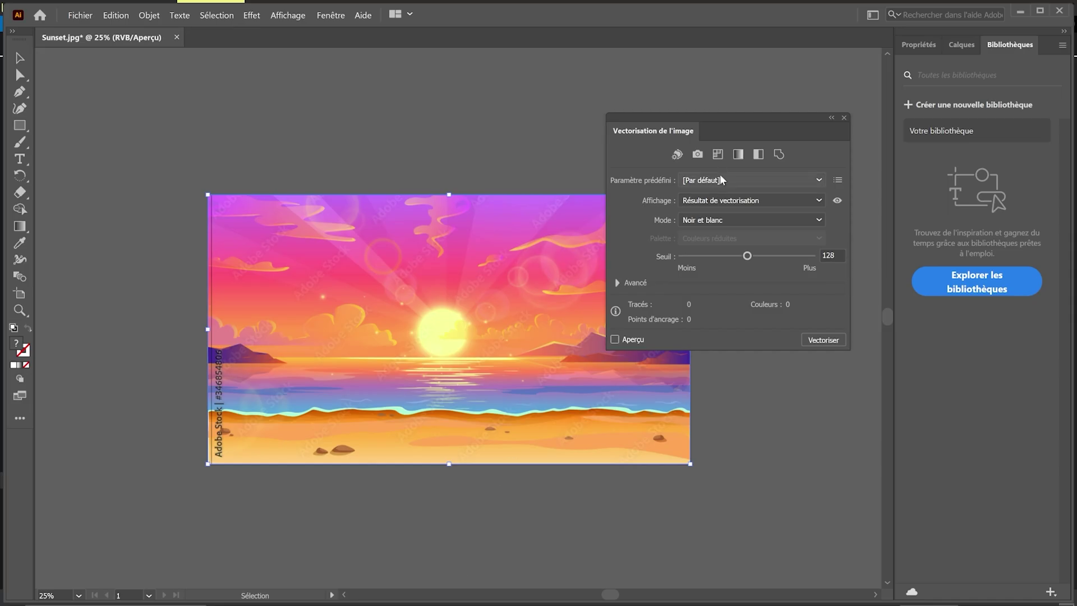
click(723, 180)
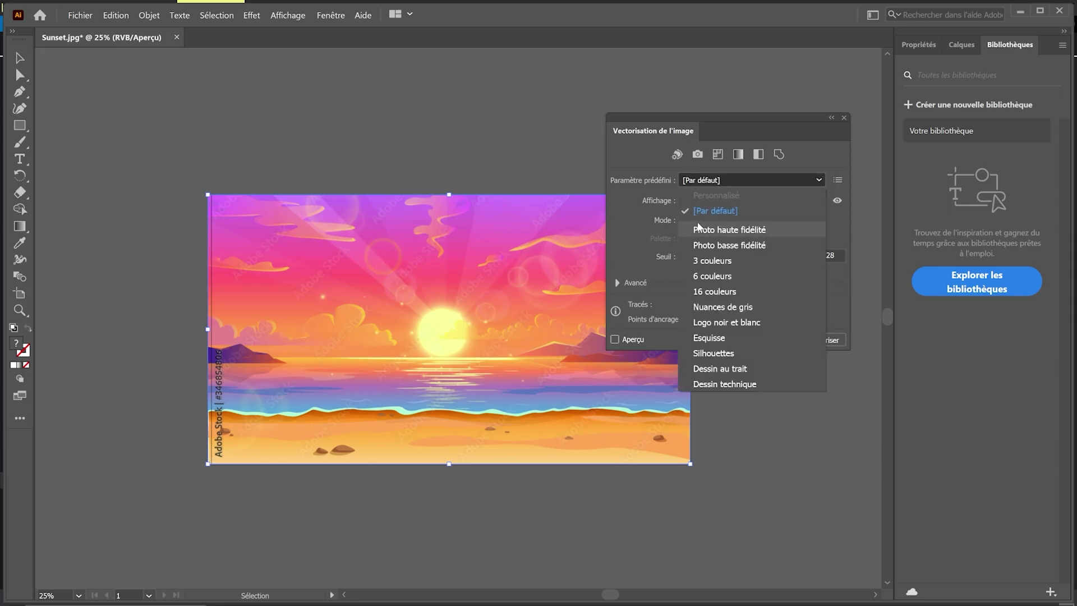
click(617, 233)
click(833, 341)
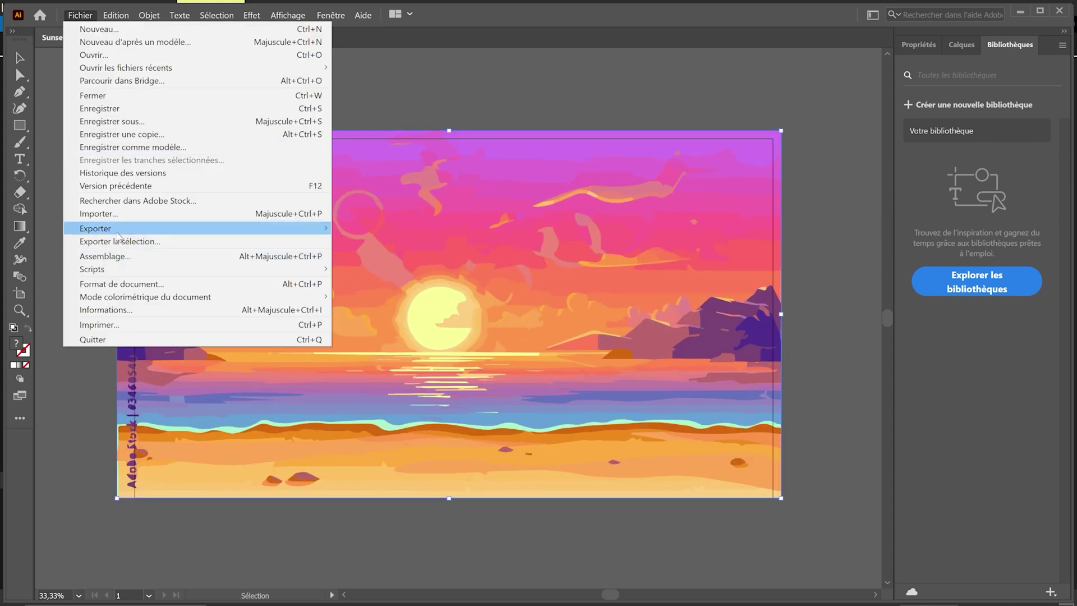
Export the vectorised sunset as a JPEG named Sunset, with the RVB colour model and quality 5.
mouse_move(252, 228)
click(347, 242)
click(295, 392)
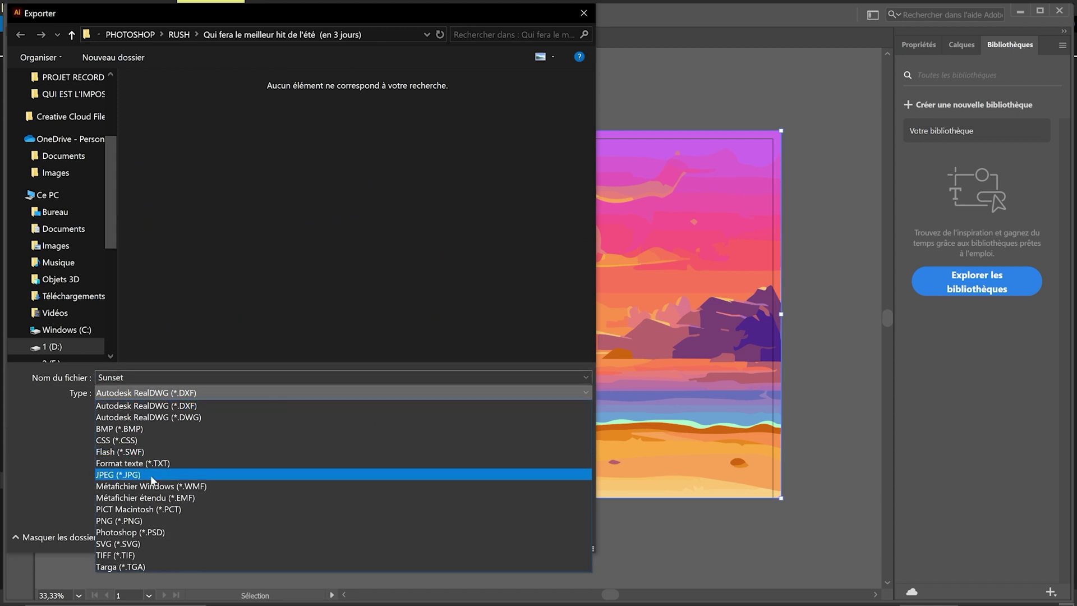
click(224, 474)
double_click(192, 116)
key(Return)
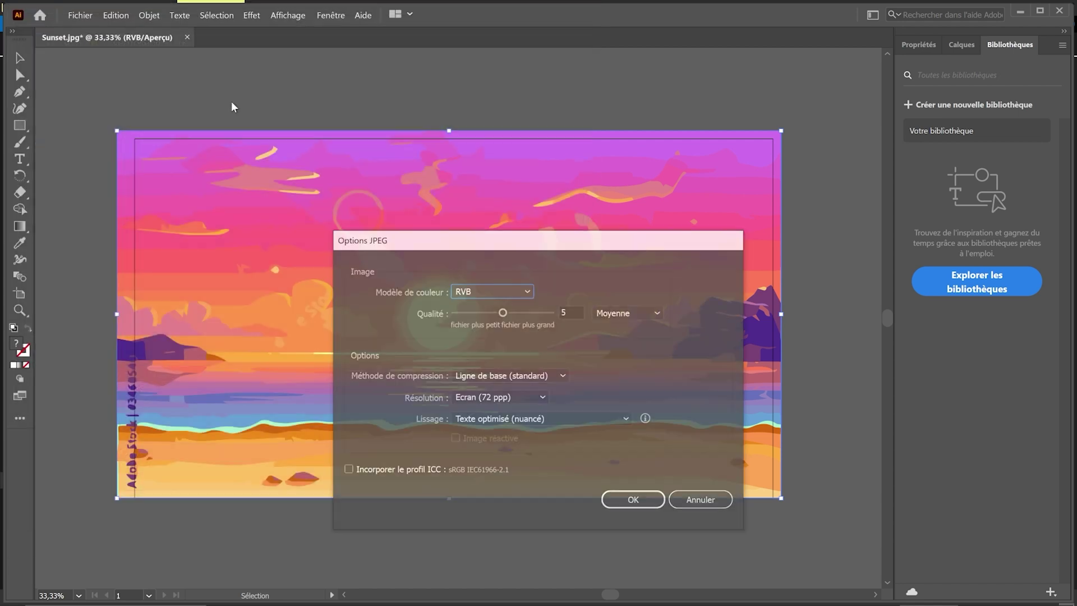
key(Return)
Place the exported Sunset image in the Photoshop document and scale it to slightly overfill the 1920 x 1080 px canvas.
key(alt+Tab)
drag(248, 109, 310, 157)
key(alt+Tab)
key(Tab)
key(Tab)
drag(322, 303, 322, 302)
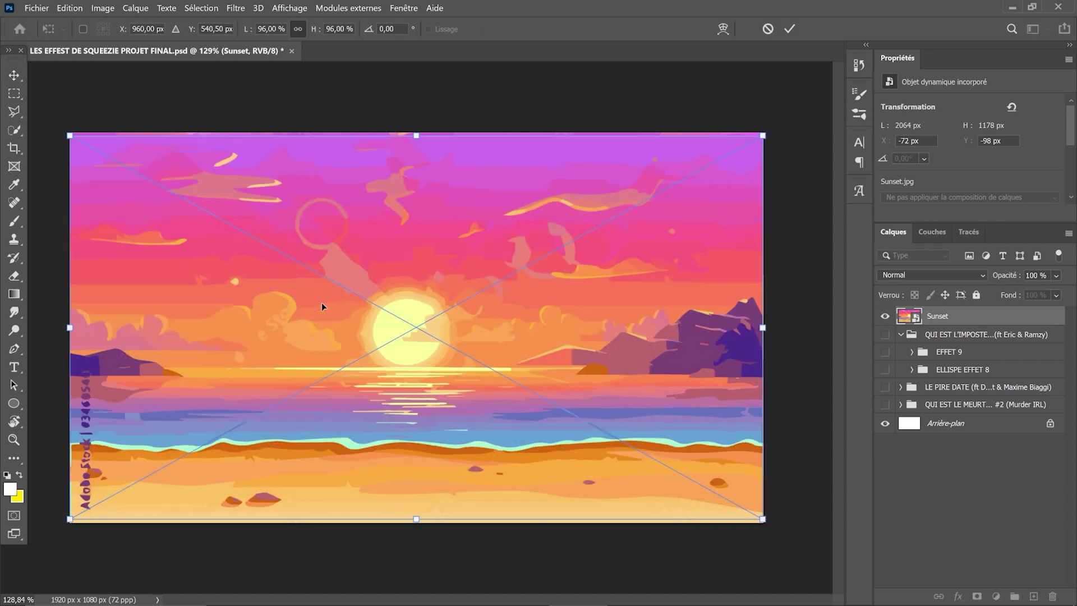
key(Return)
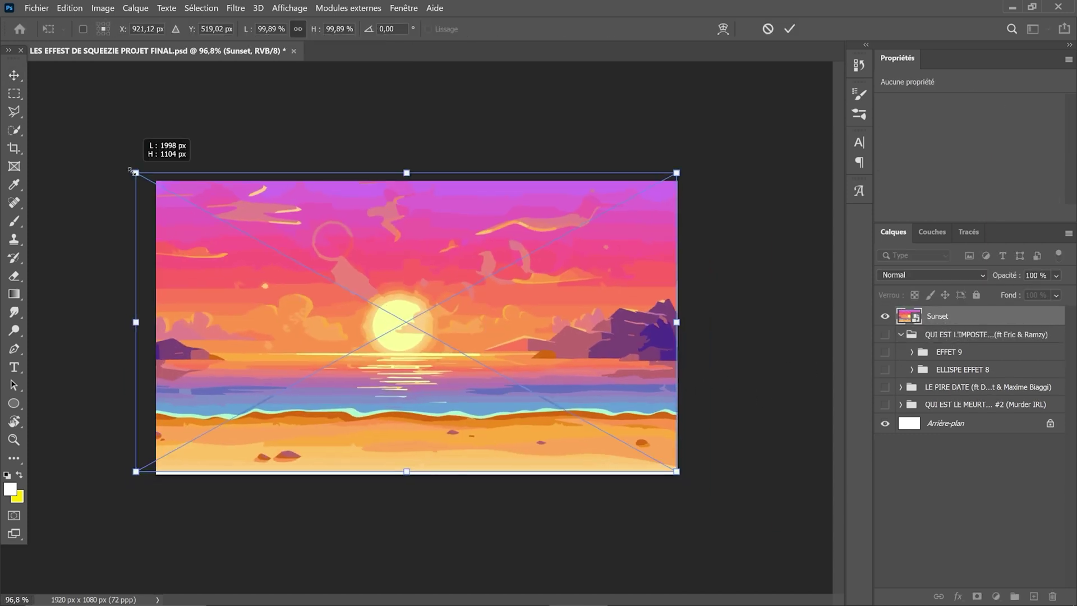
drag(181, 209, 193, 211)
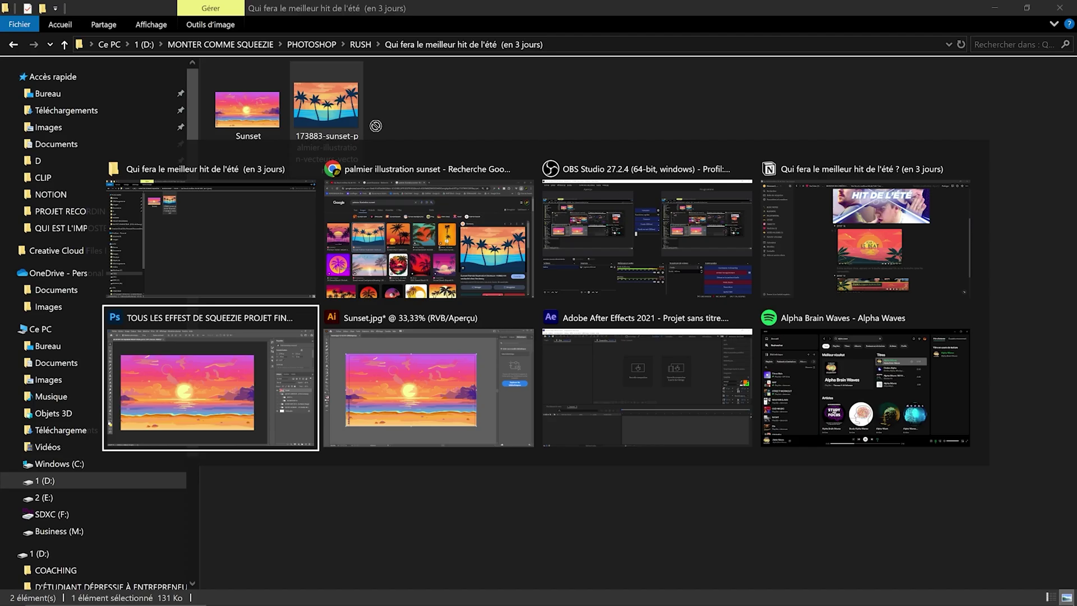
Place the palm tree sunset illustration at 100 % above the Sunset layer in the Photoshop document.
key(alt+Tab)
drag(415, 325, 410, 334)
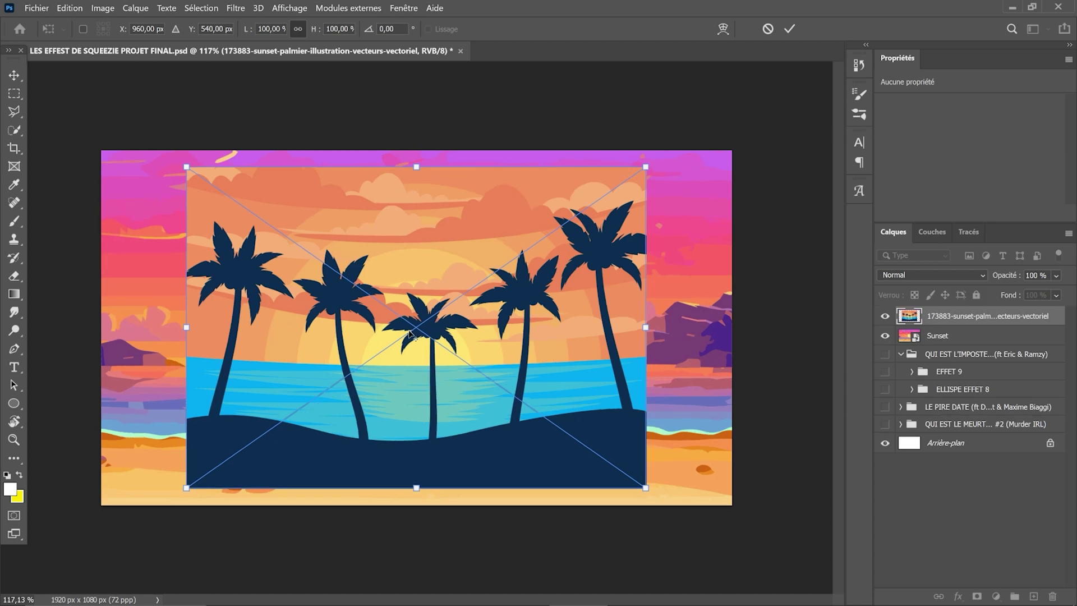
scroll(409, 334, down, 1)
click(14, 130)
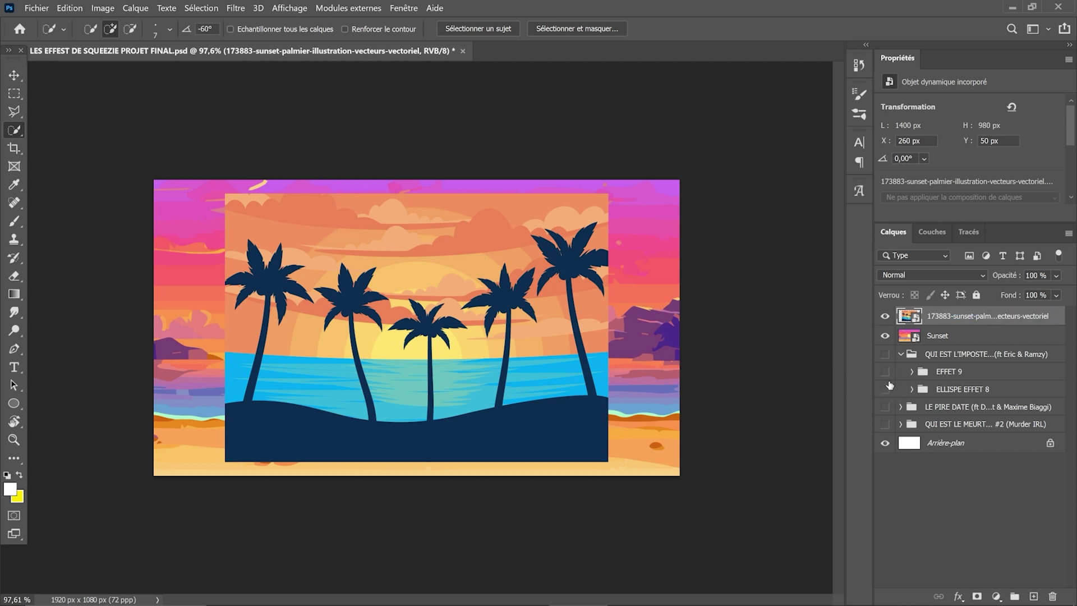
Hide the palm illustration's bright background by lowering the white limit of Ce calque to 103 in its blending options.
double_click(988, 316)
drag(872, 325, 782, 326)
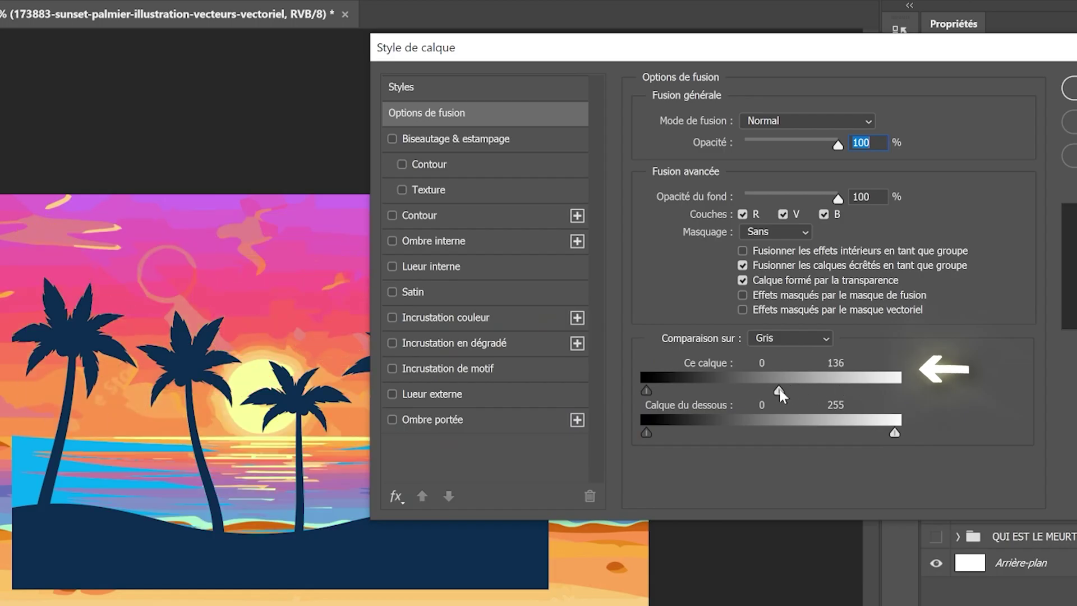
drag(780, 391, 752, 393)
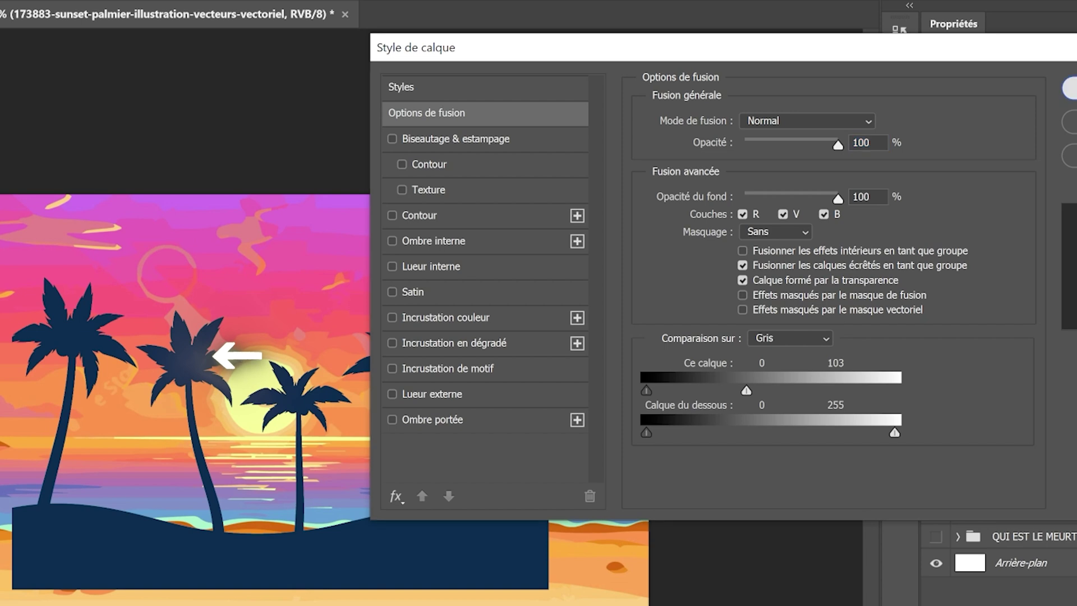
key(Return)
Enlarge the palm layer to about 155 % and position it so the outer palms frame the beach.
key(ctrl+t)
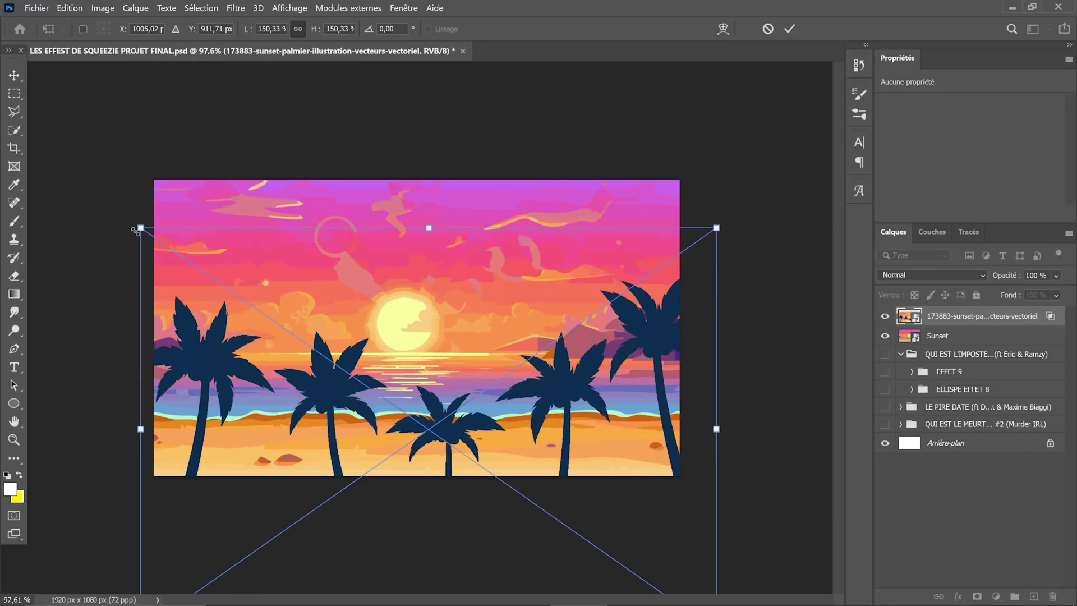
drag(135, 230, 208, 251)
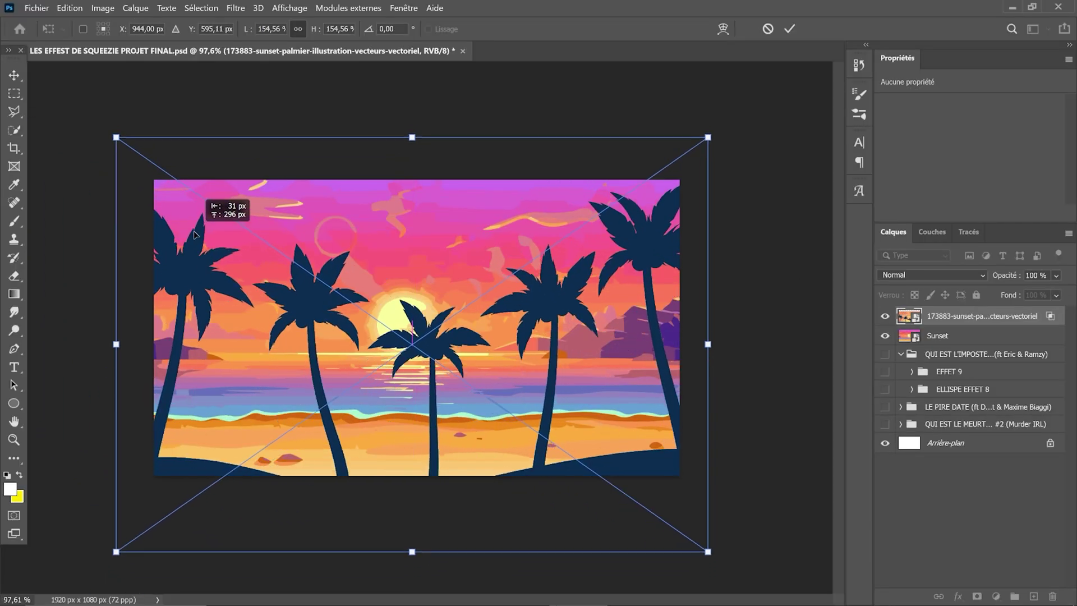
key(Return)
Add a layer mask to the palm layer and paint out the inner palms with a black brush, leaving the outer two.
key(d)
click(976, 597)
key(b)
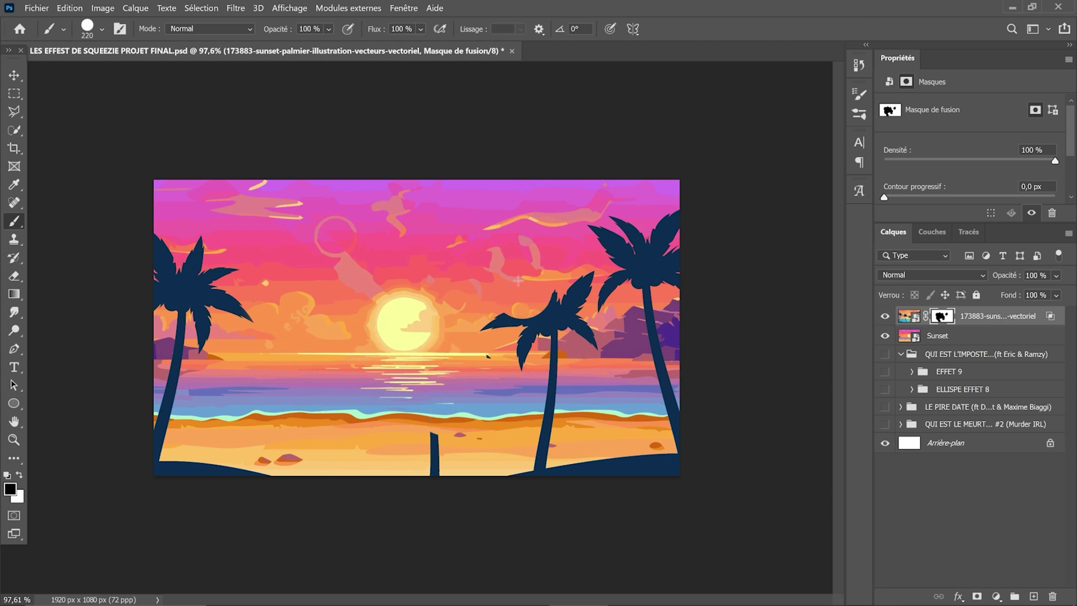
scroll(500, 438, up, 3)
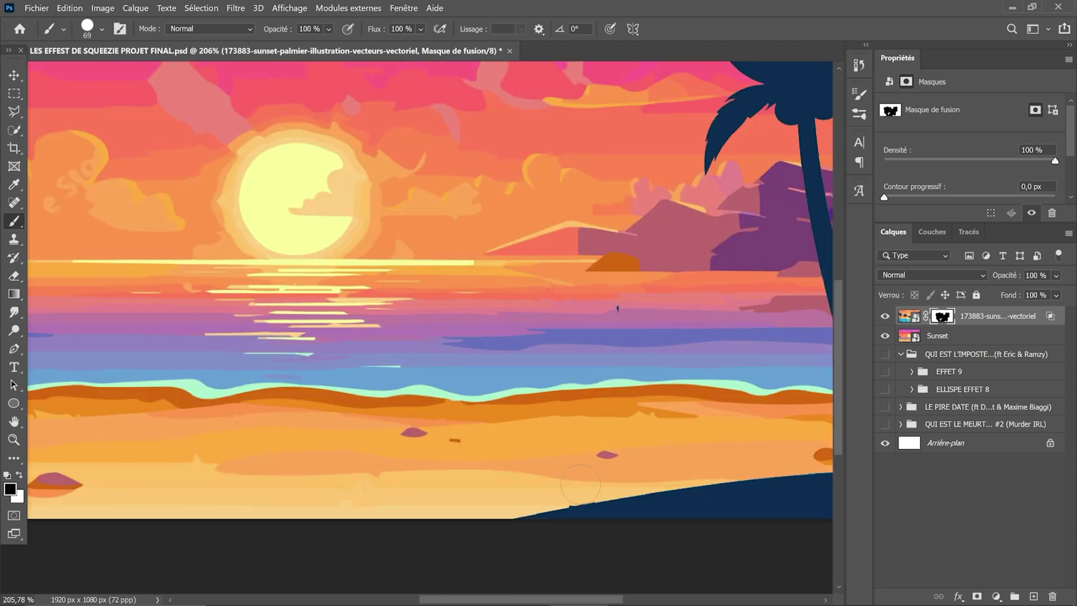
scroll(581, 484, down, 3)
Duplicate the palm layer and place the copy as a leaning palm in the image's lower left corner, rotated about 30°.
key(ctrl+j)
key(ctrl+t)
drag(393, 146, 308, 386)
click(14, 76)
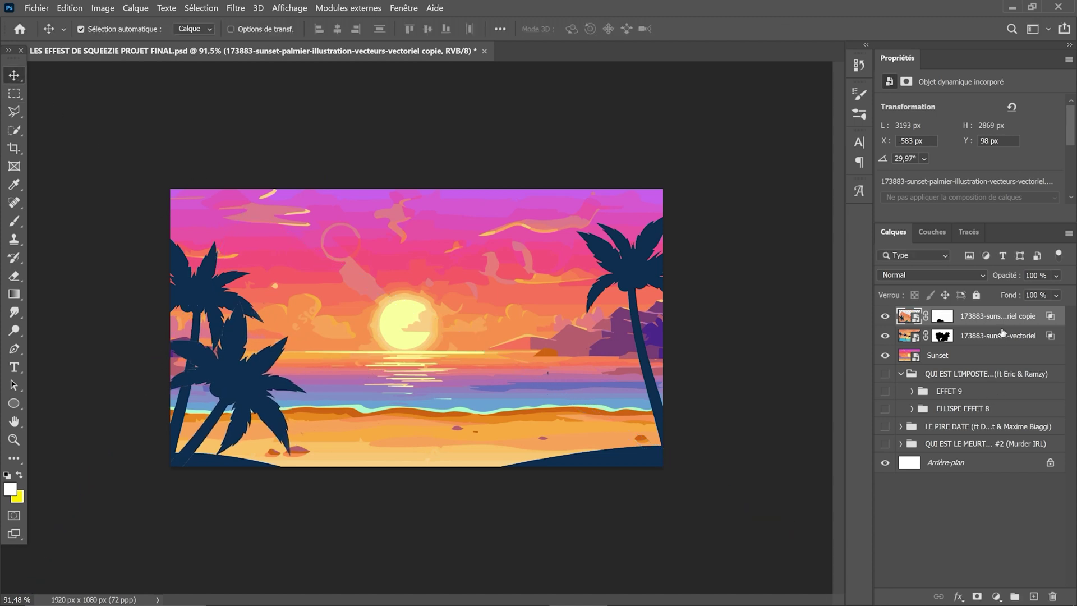
Duplicate the leaning palm, mirror the copy horizontally and move it to the lower right of the beach.
key(ctrl+j)
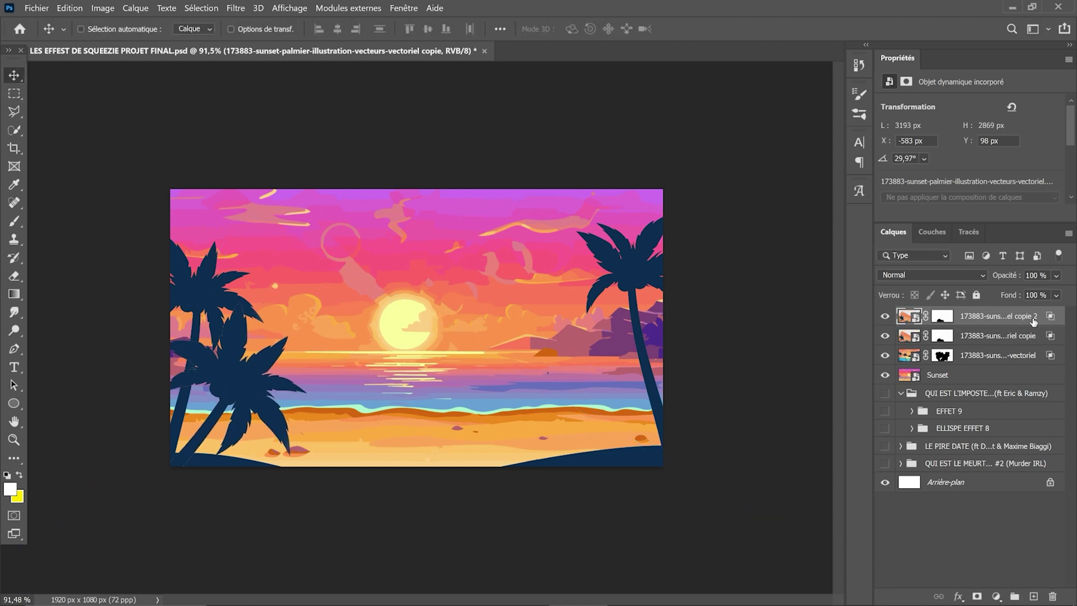
key(ctrl+t)
right_click(238, 389)
click(286, 372)
mouse_move(286, 373)
mouse_down()
mouse_move(321, 373)
mouse_move(302, 380)
mouse_up()
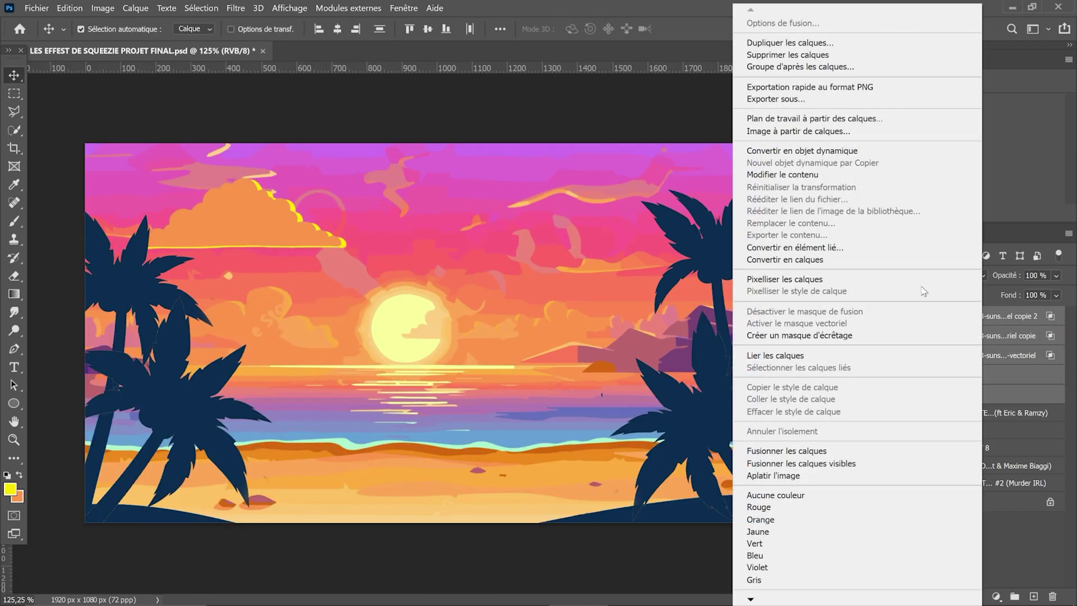
Export the selected palm, cloud and sunset layers as separate files into the "Qui fera le meilleur hit de l'été (en 3 jours)" folder.
click(825, 99)
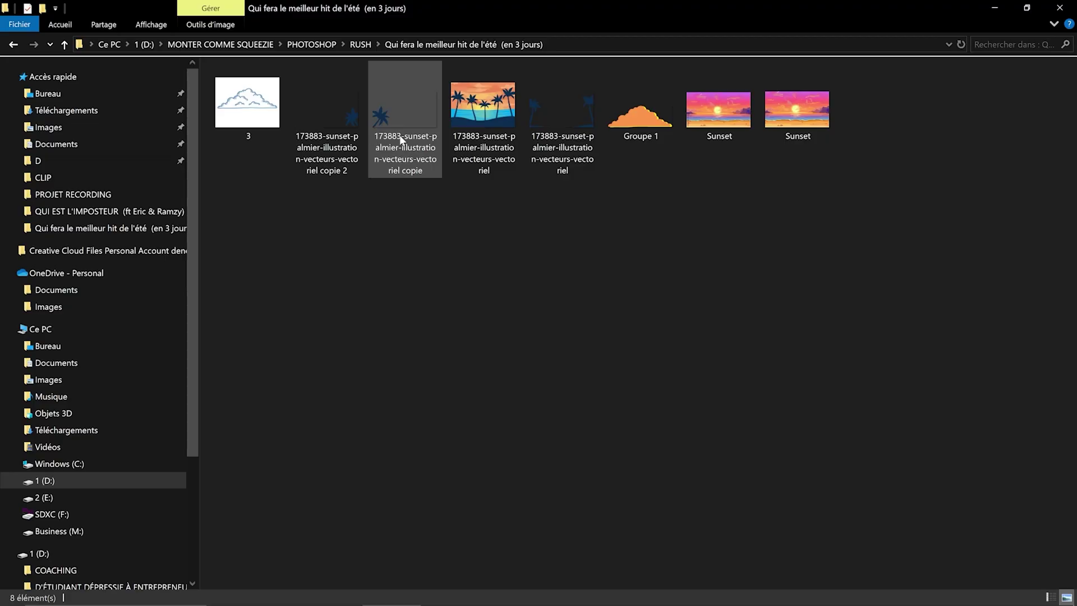
Import the exported palm, cloud and sunset images into the After Effects composition at 0:00:29:54 and scale all five layers to 50%.
drag(898, 212, 373, 112)
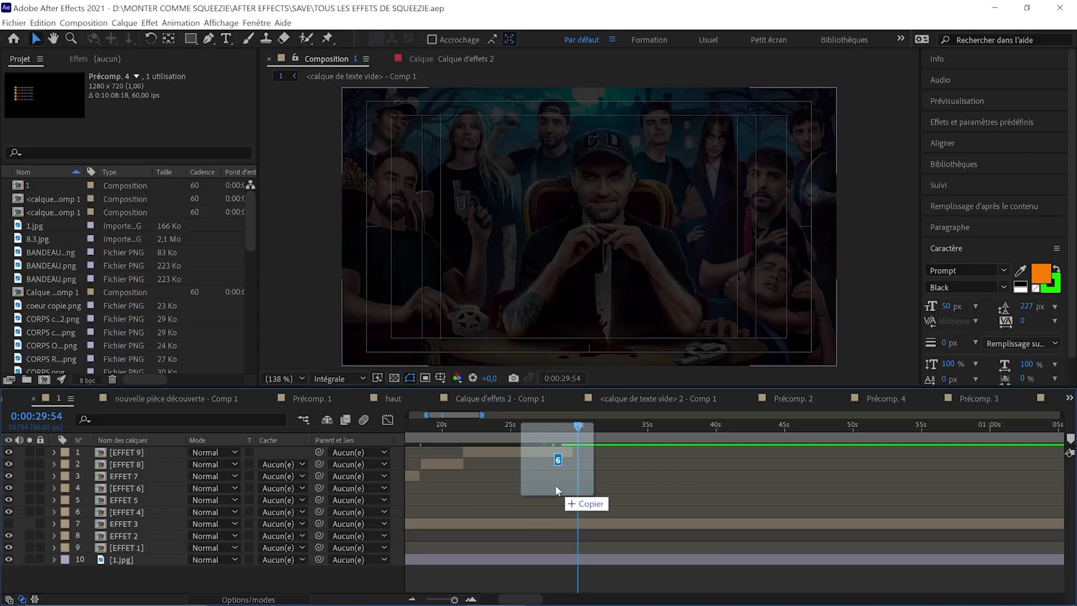
drag(554, 485, 564, 490)
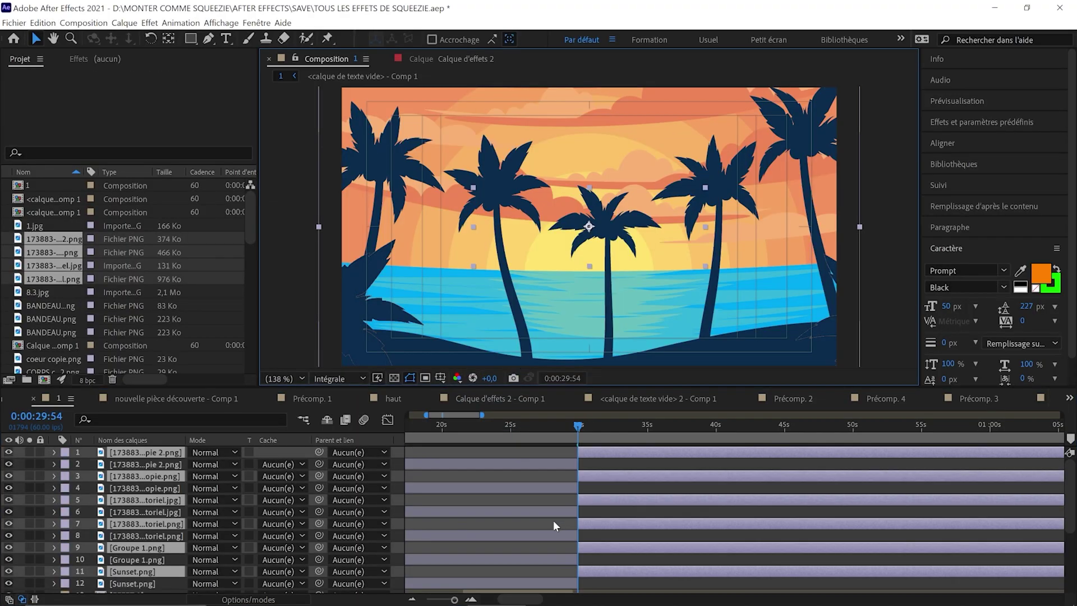
click(220, 468)
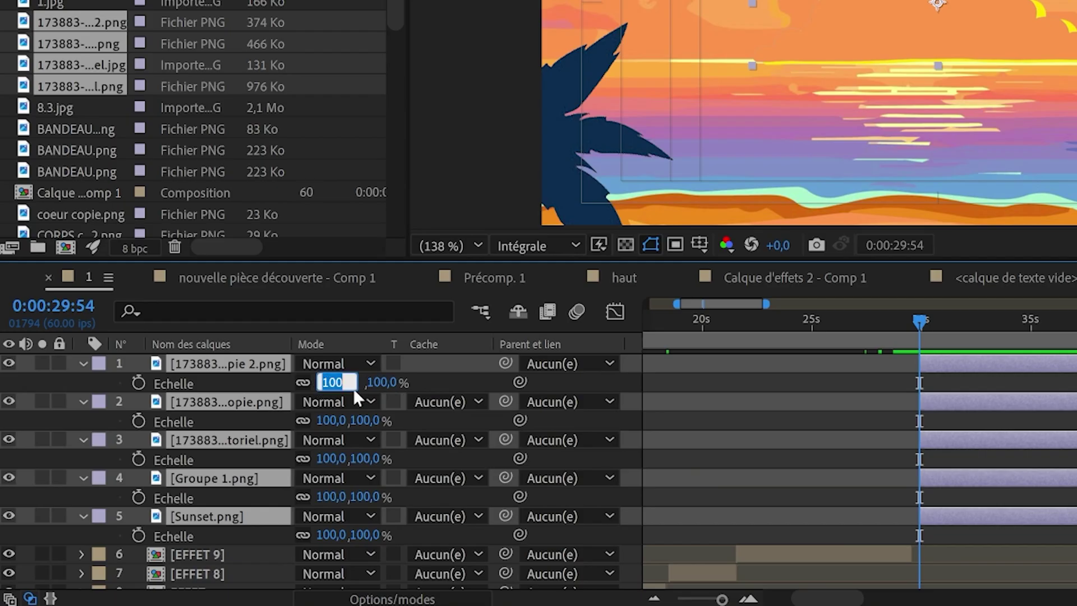
text(50)
key(Return)
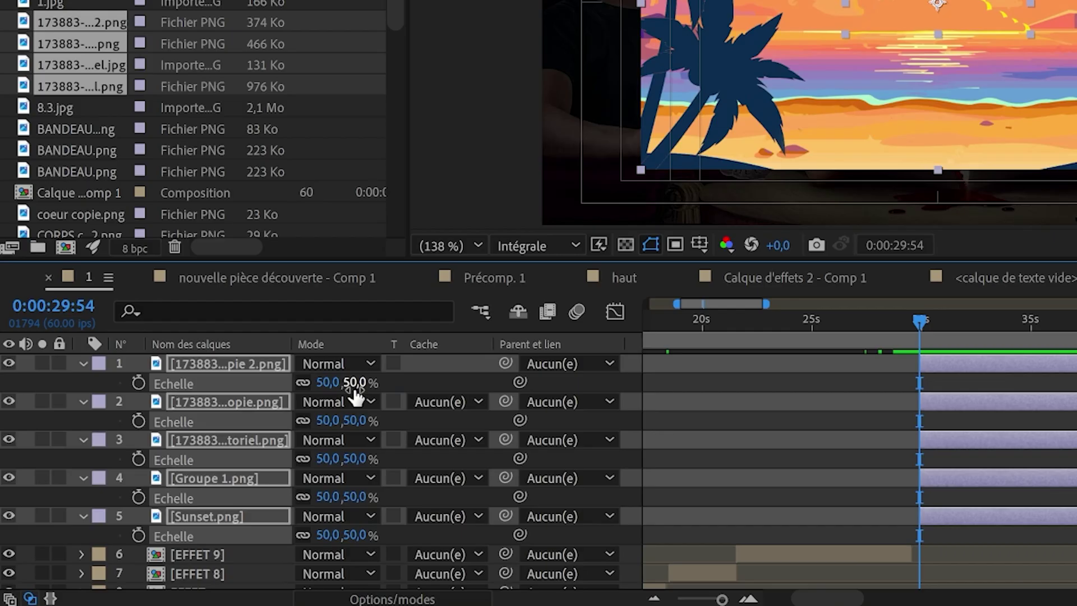
Add a new camera layer above the sunset image layers.
right_click(399, 414)
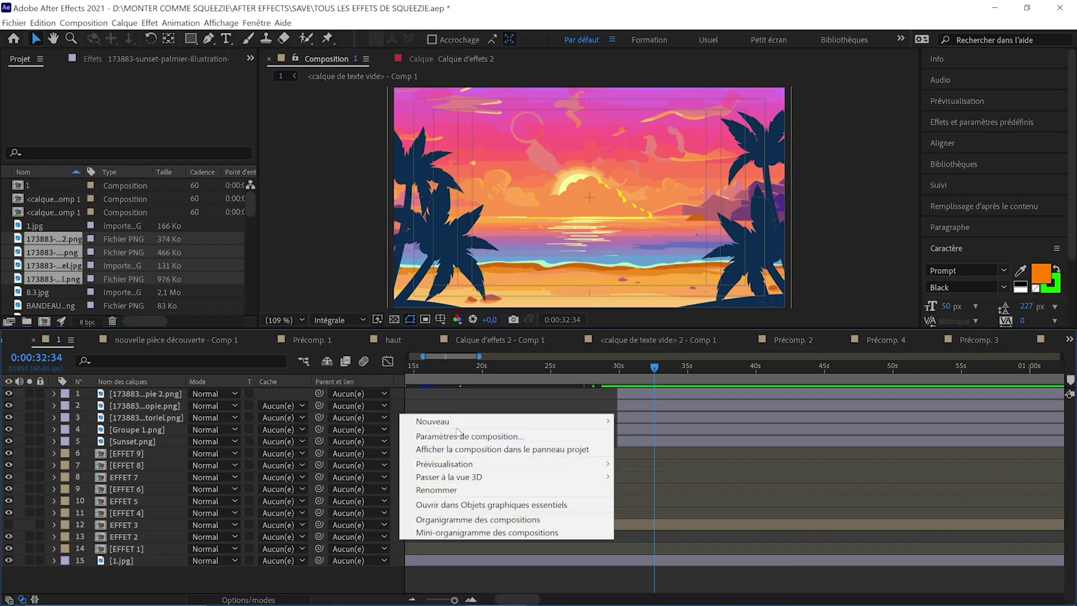
mouse_move(459, 425)
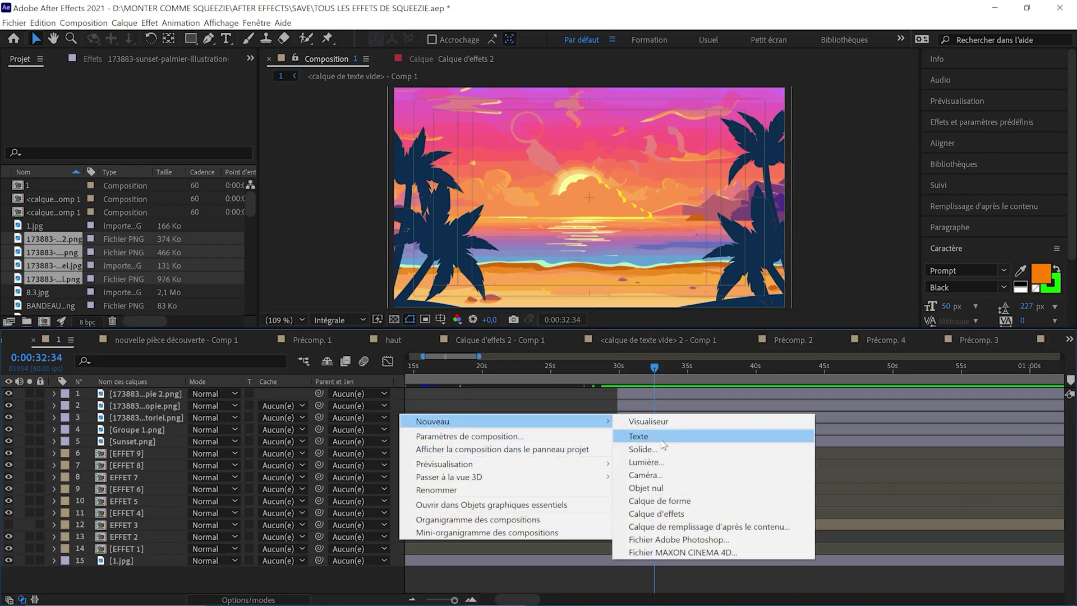
click(645, 475)
click(667, 461)
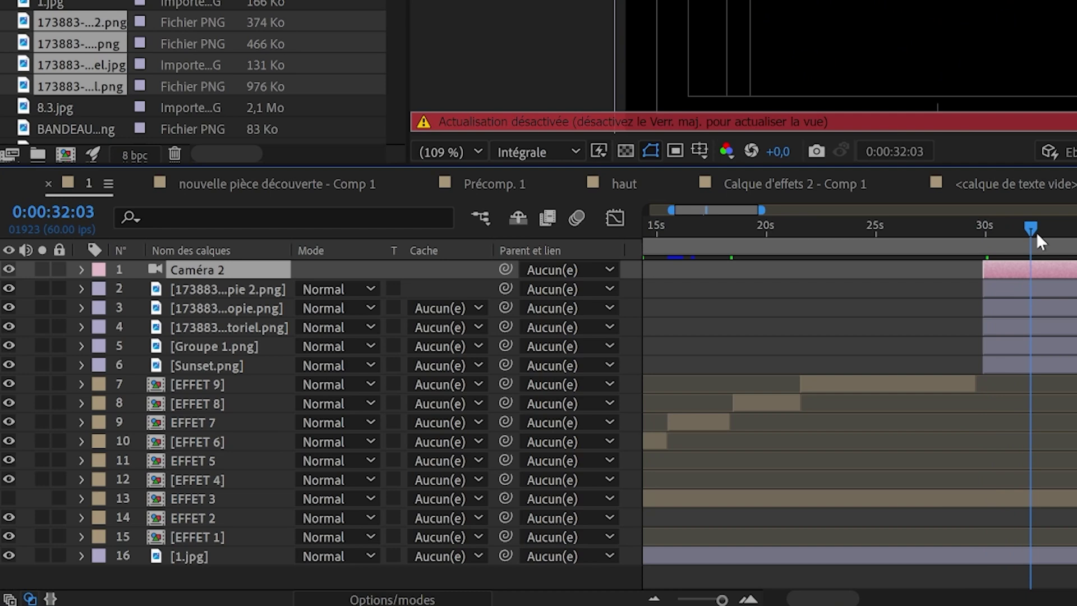
Turn the palm, cloud and sunset image layers into 3D layers.
drag(1035, 231, 1034, 229)
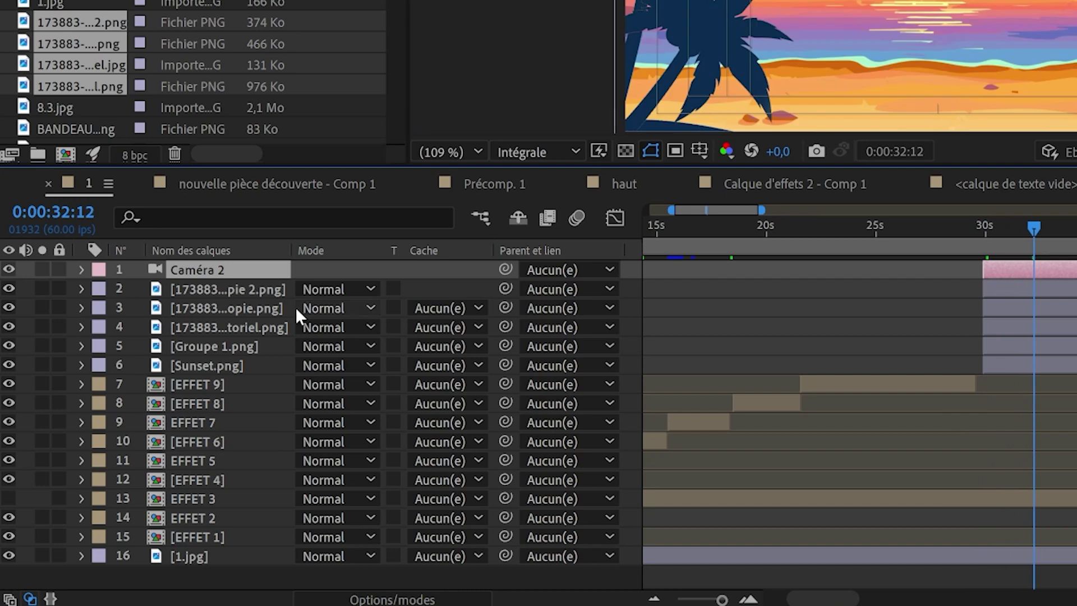
click(217, 364)
double_click(232, 307)
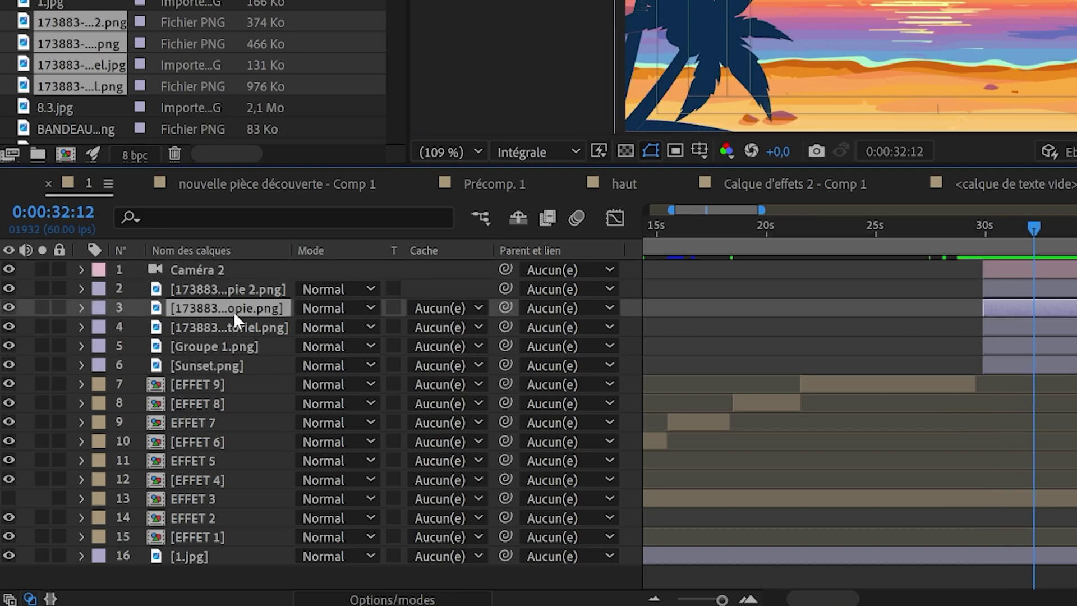
key(F4)
click(482, 1)
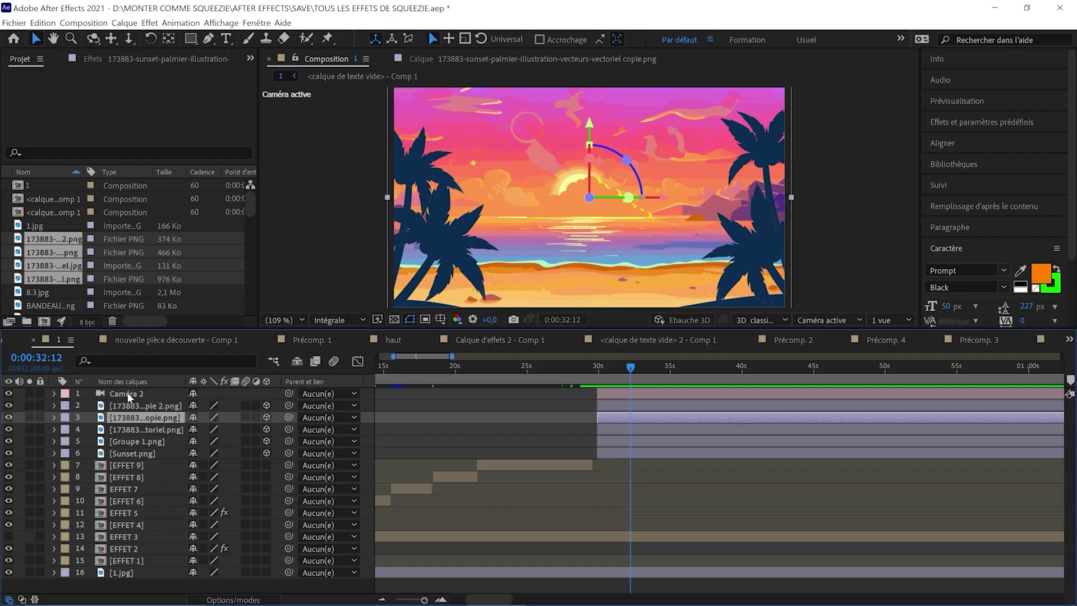
Keyframe the camera's Position to push in between about 30 s and 34 s, and turn off 3D for the Sunset layer.
click(193, 115)
key(p)
drag(242, 405, 598, 405)
key(j)
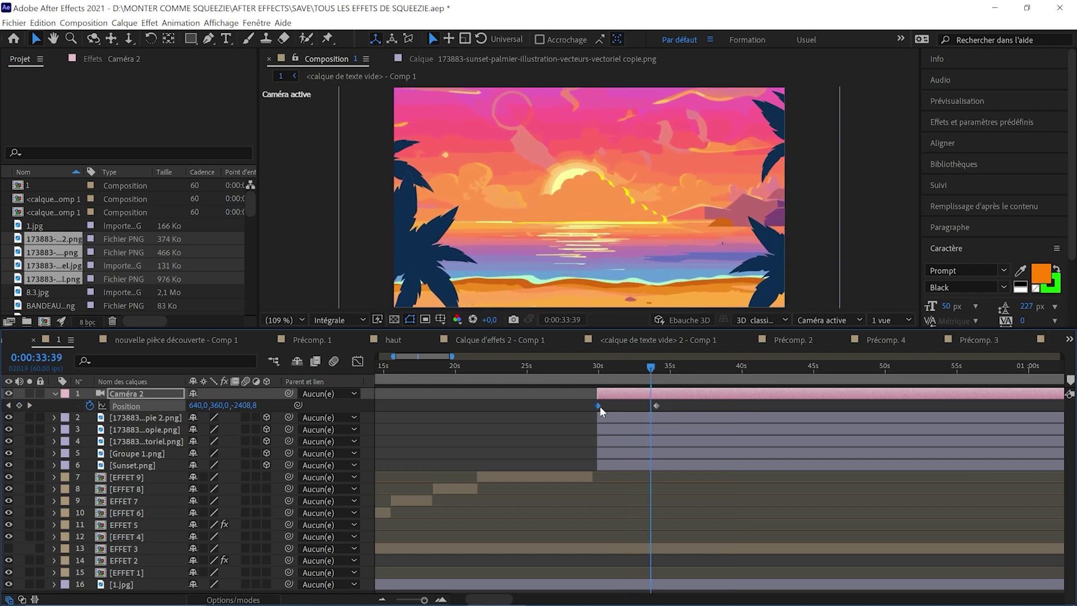
click(171, 470)
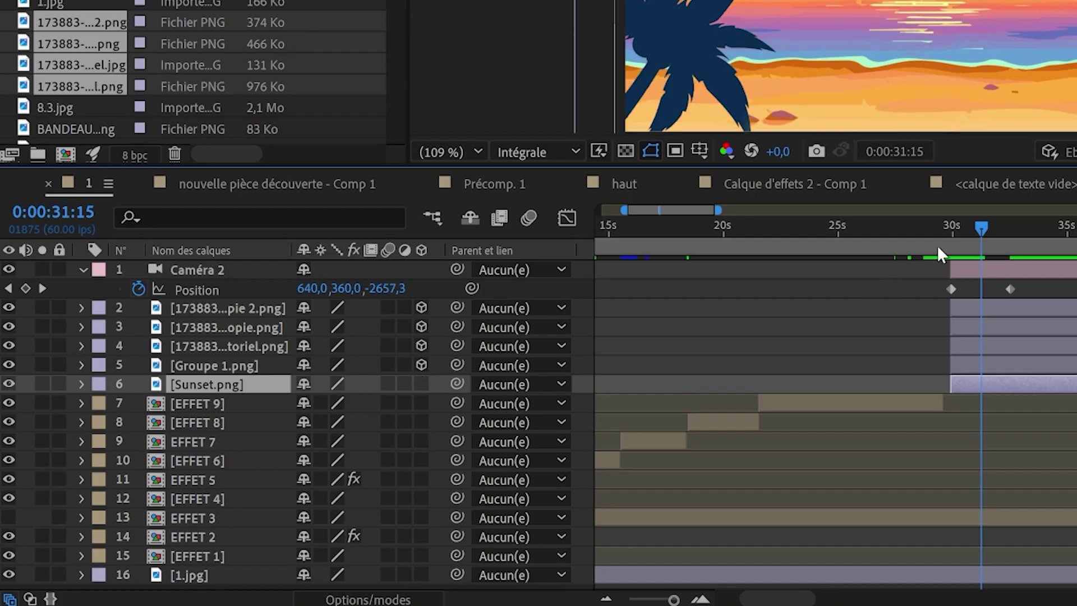
click(953, 226)
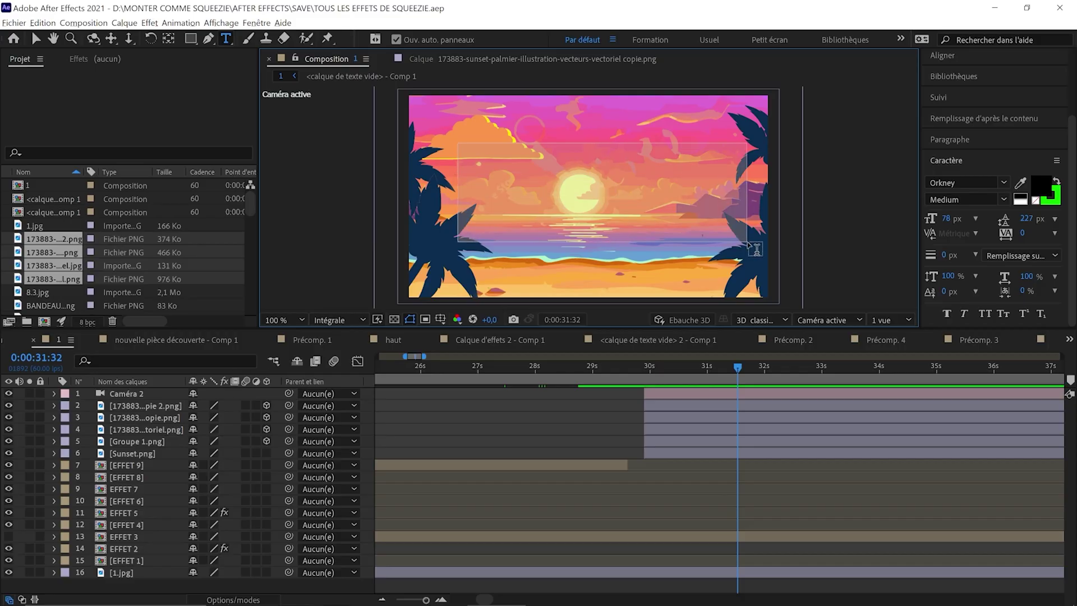
Add the title "LE BEAT" over the middle of the sunset and duplicate its text layer.
drag(755, 248, 719, 267)
text(LE B)
text(EAT)
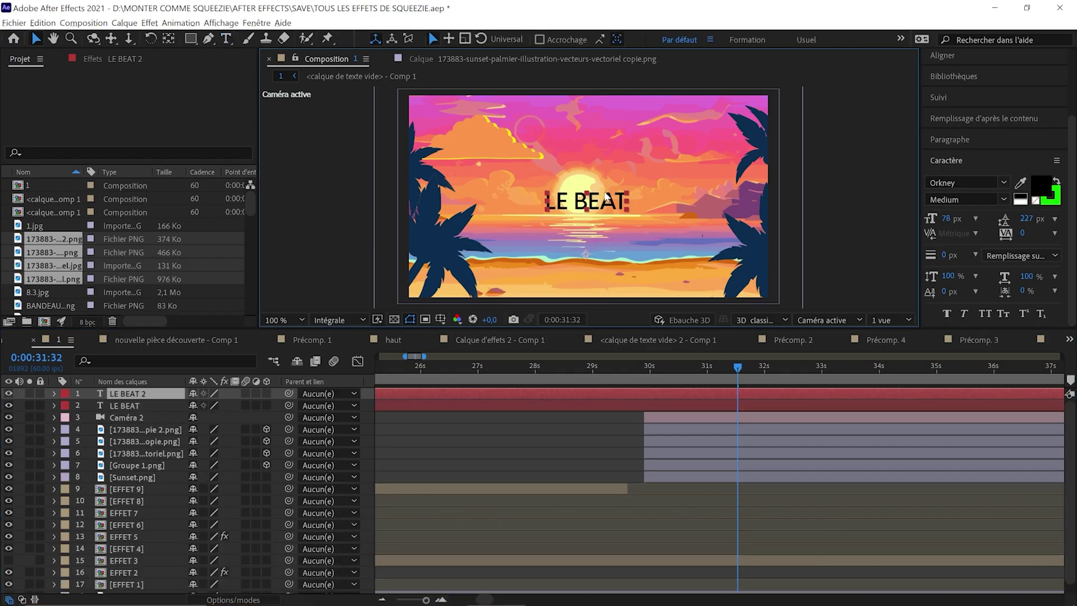
Change the duplicated text to "JOUR 1" in Orkney Regular at 38 px, placed just above "LE BEAT".
double_click(606, 196)
text(JOUR 1)
click(1004, 199)
click(953, 229)
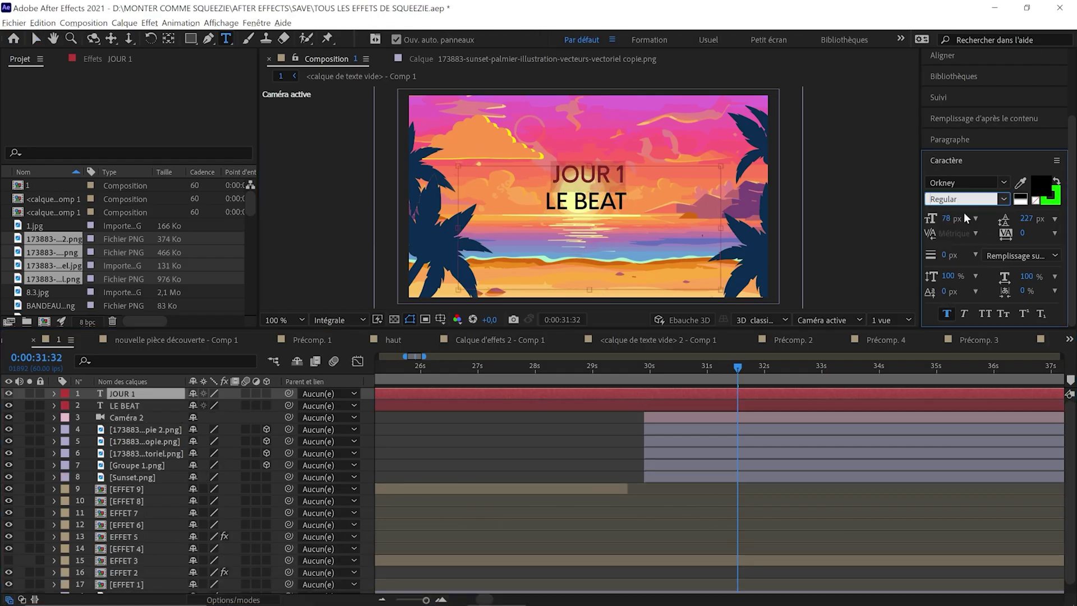
key(Escape)
scroll(542, 135, up, 2)
click(283, 320)
click(292, 385)
Precompose the JOUR 1 and LE BEAT text layers together.
click(593, 394)
shift+click(628, 405)
right_click(659, 405)
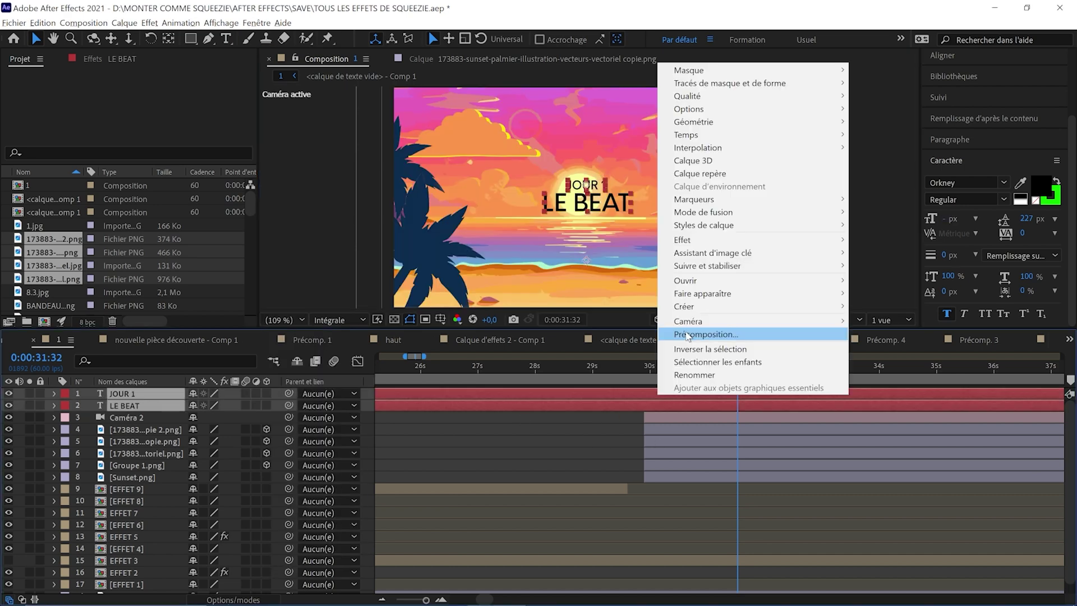
click(729, 402)
Add a green full-frame solid above the title precomp.
click(612, 399)
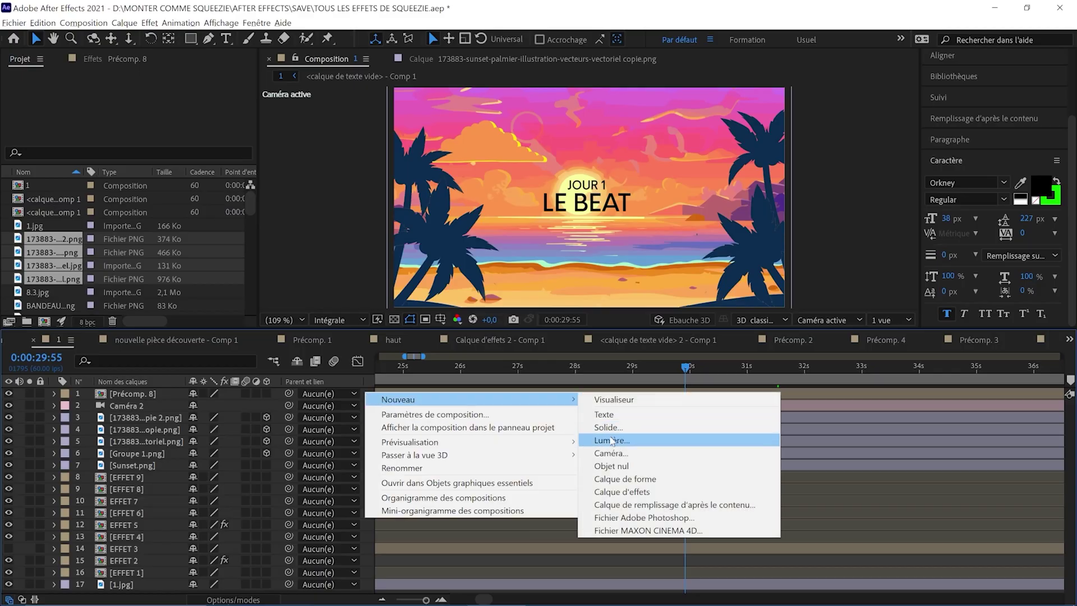
click(612, 441)
click(510, 514)
Raise the green solid to Position 640, 56 so it ends at the horizon, and hide it.
key(p)
click(165, 394)
key(p)
drag(217, 405, 205, 406)
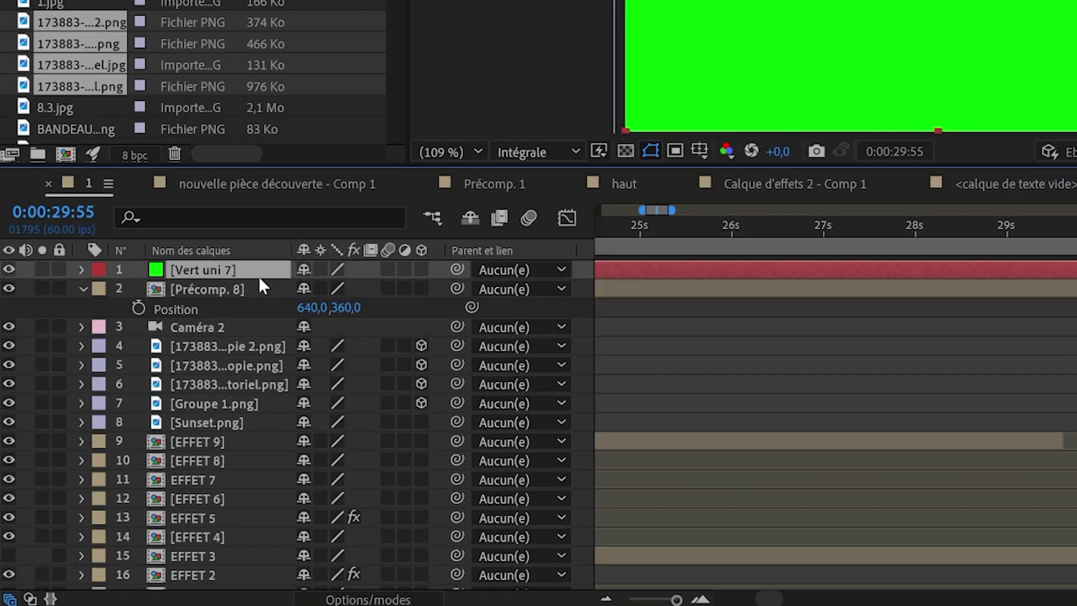
drag(325, 291, 289, 303)
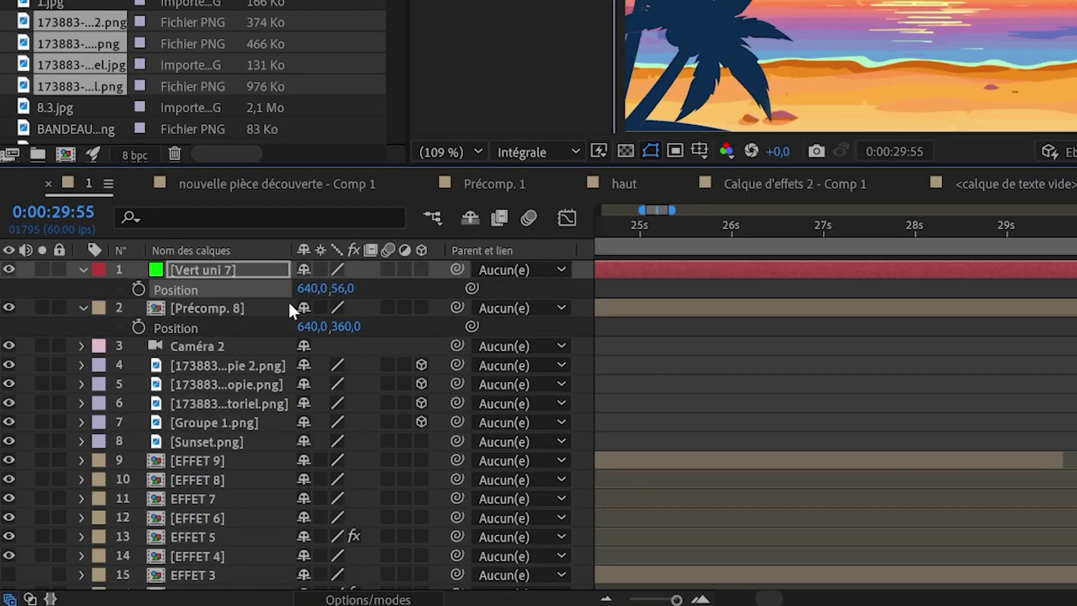
click(8, 269)
Set the title precomp's track matte to Alpha, using the green solid above it.
click(262, 313)
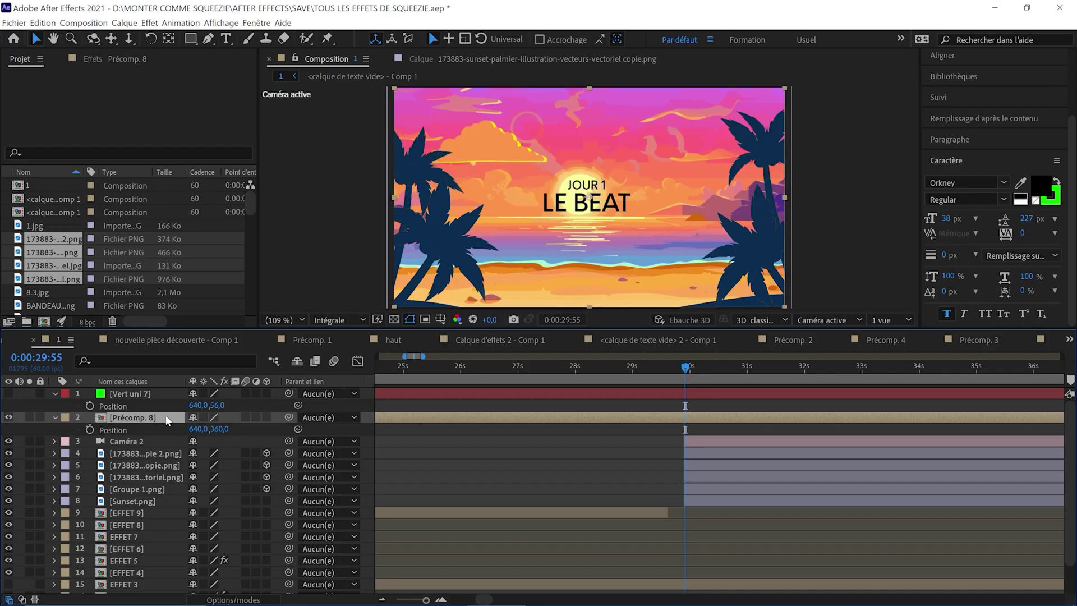
key(F4)
click(280, 418)
click(281, 442)
Set the title precomp's Position to 640, 357, keyframe it and shift the keyframe about 0.4 s after the playhead.
drag(219, 429, 215, 429)
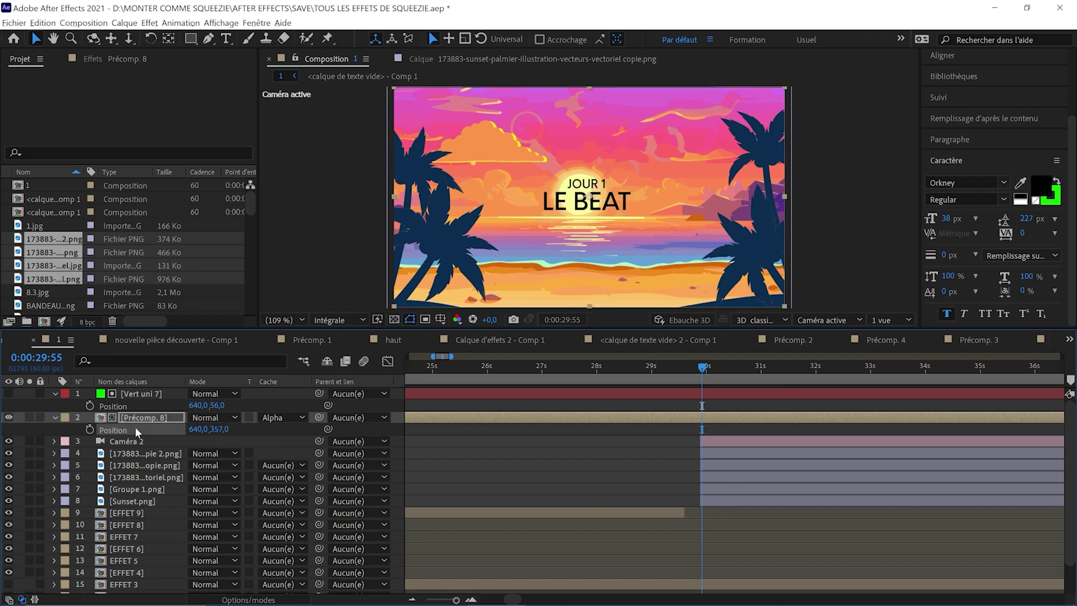
click(90, 430)
drag(702, 431, 723, 431)
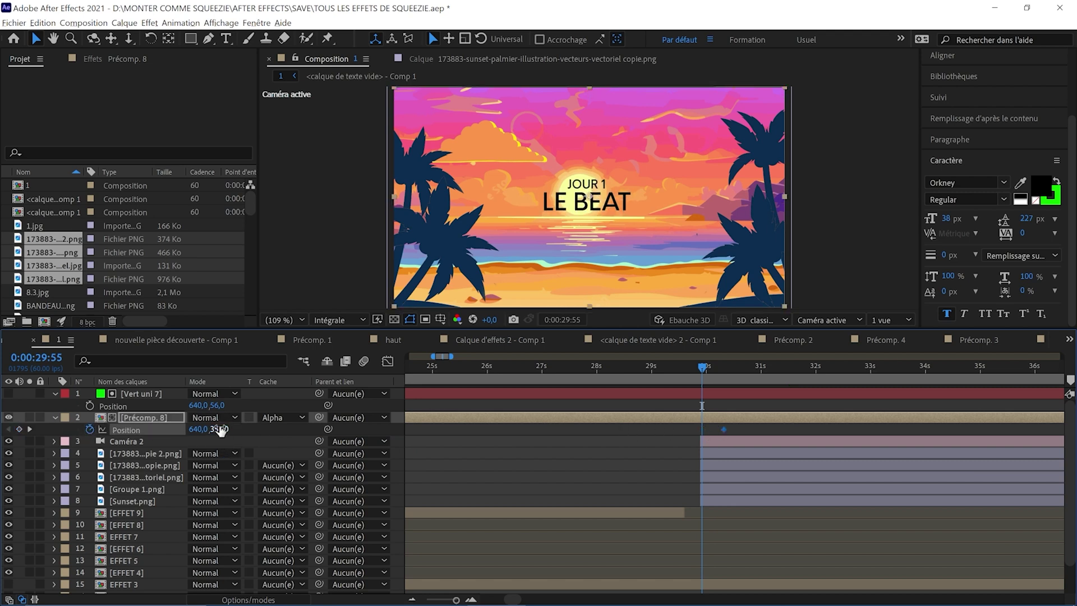
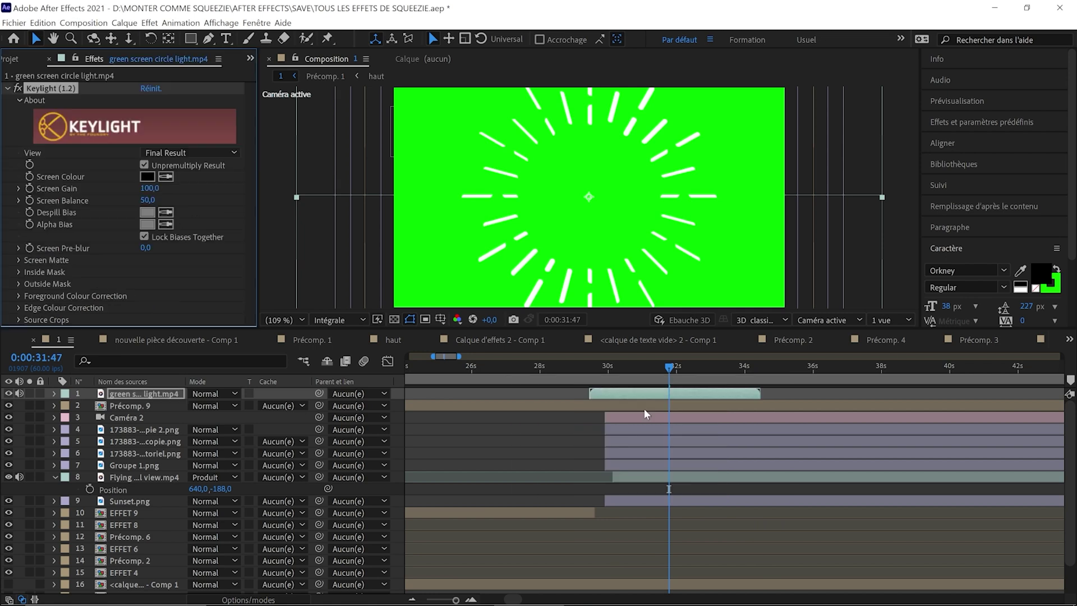
Key out the circle light clip's green background by sampling it as Keylight's Screen Colour.
click(165, 177)
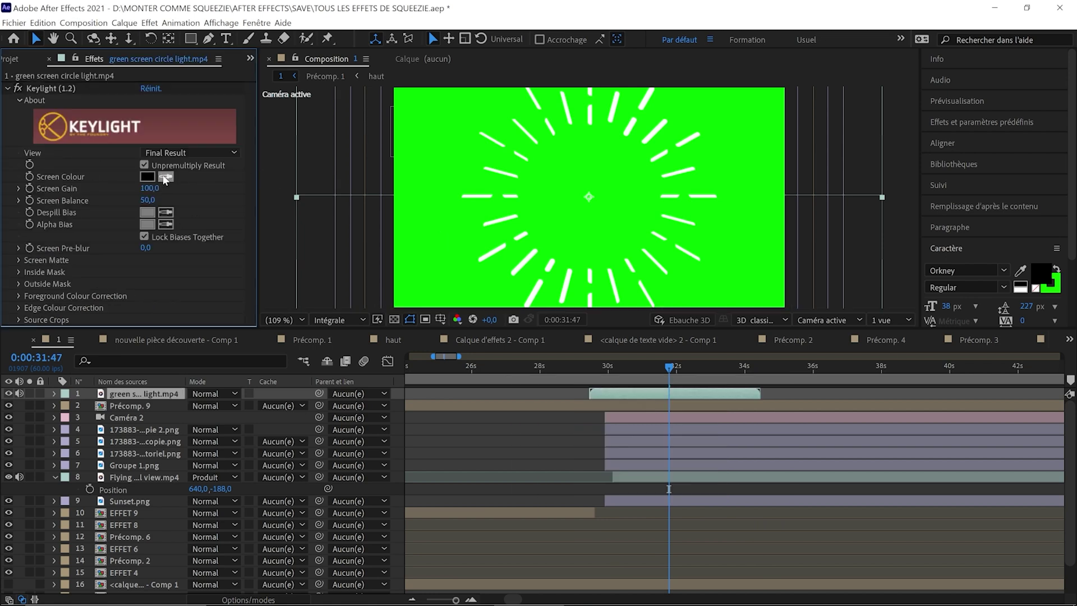
click(423, 250)
Keyframe the circle light clip's Scale growing to 58% from 0:00:30:02, and add an Opacity keyframe at 100%.
click(179, 379)
key(s)
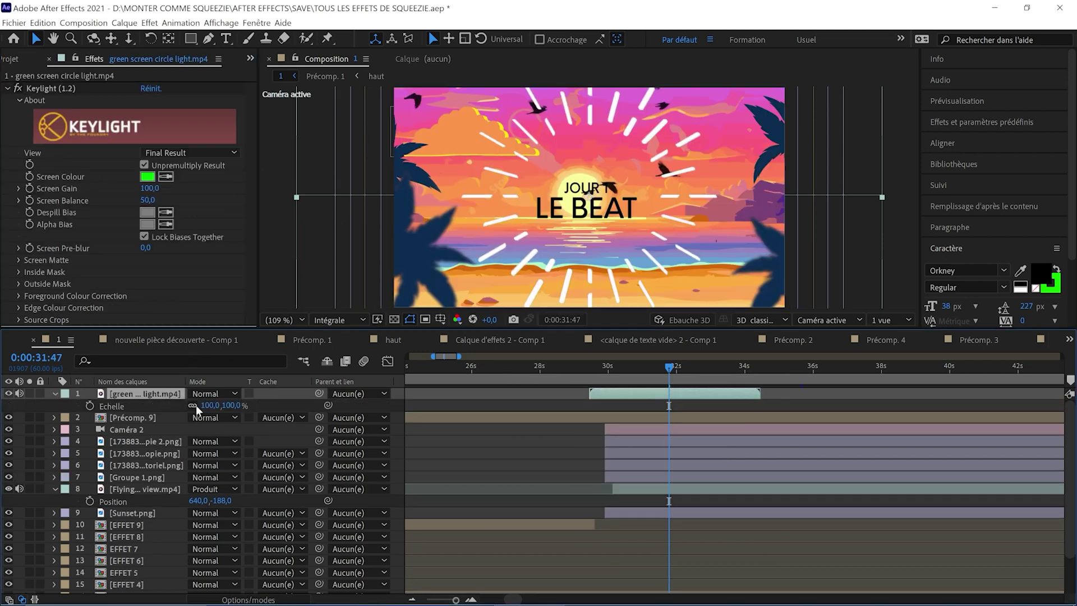
click(125, 405)
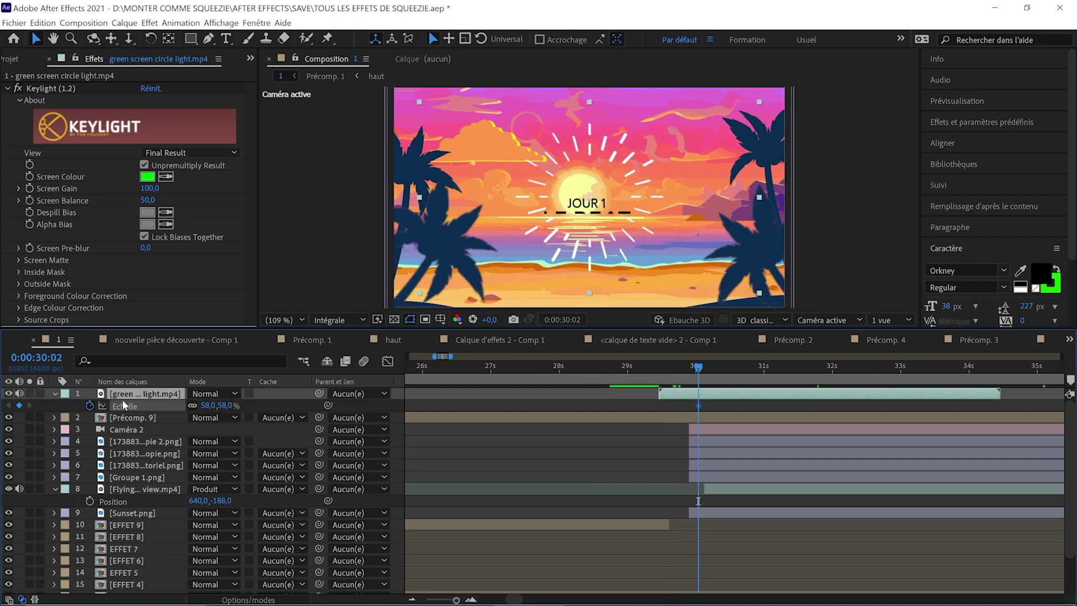
click(668, 384)
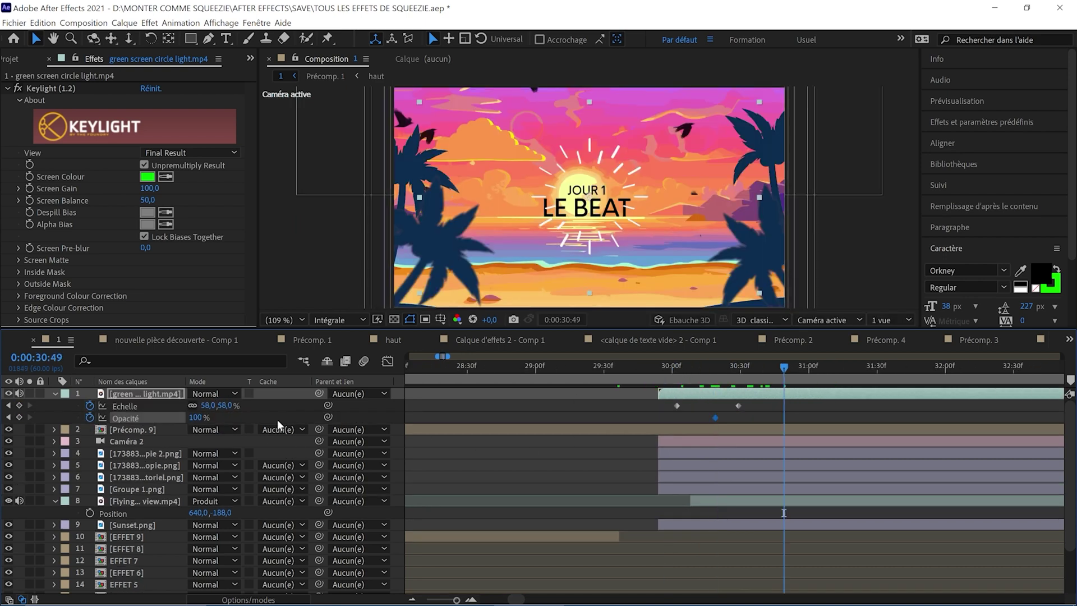
Keyframe the light clip's Opacity to 0% at 0:00:30:49 and apply a Remplir effect in an orange sampled from the sky.
key(ctrl+space)
text(rempl)
key(Return)
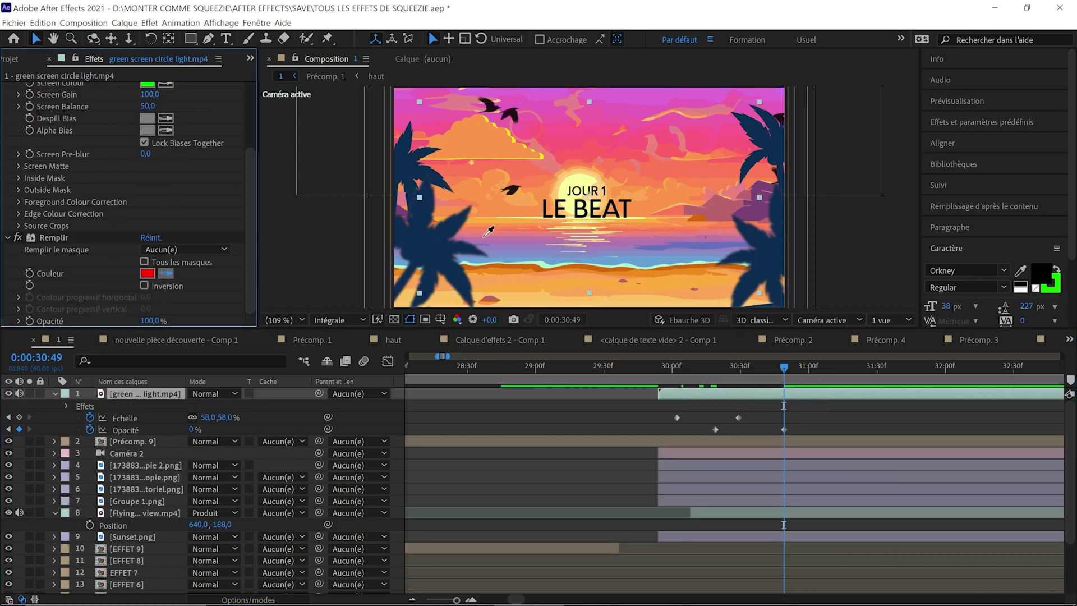
click(538, 177)
Preview the recoloured light burst around the title from about 0:00:30:10, close up and at full frame.
drag(759, 376, 695, 371)
scroll(588, 233, up, 2)
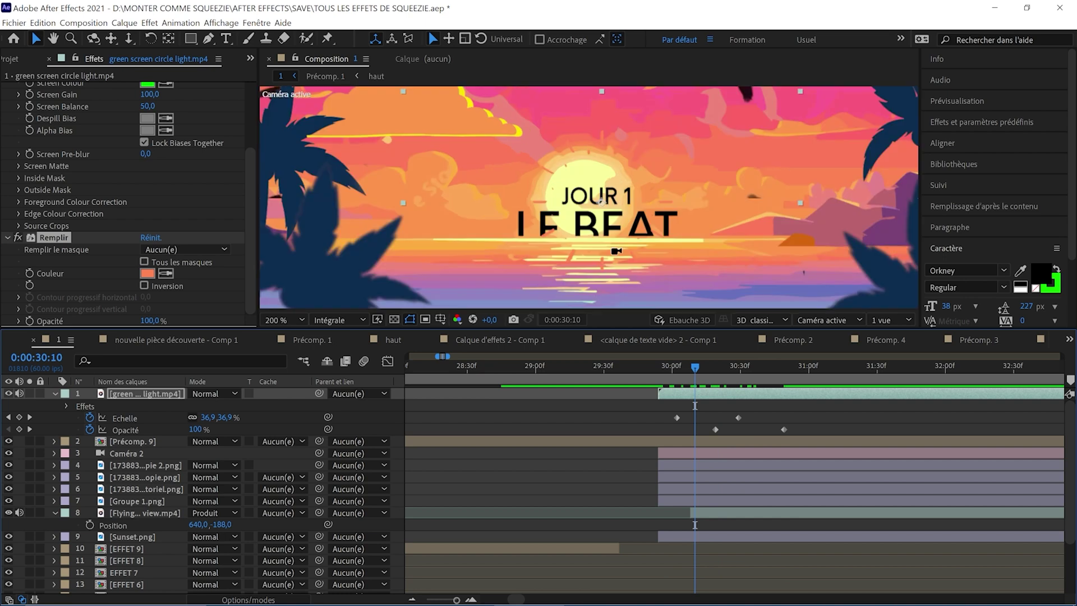
key(space)
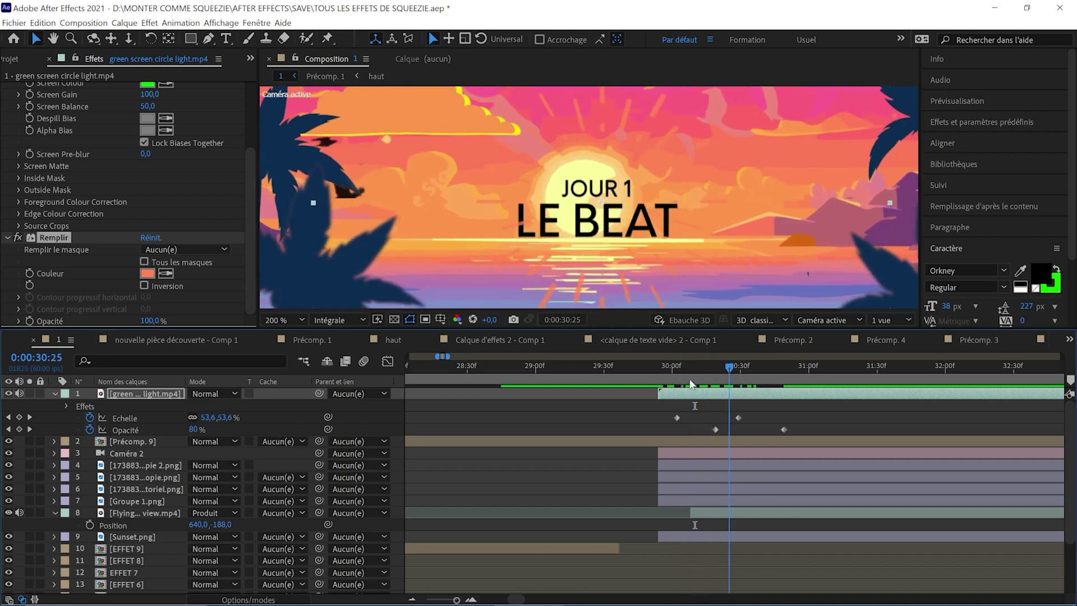
click(284, 320)
click(292, 334)
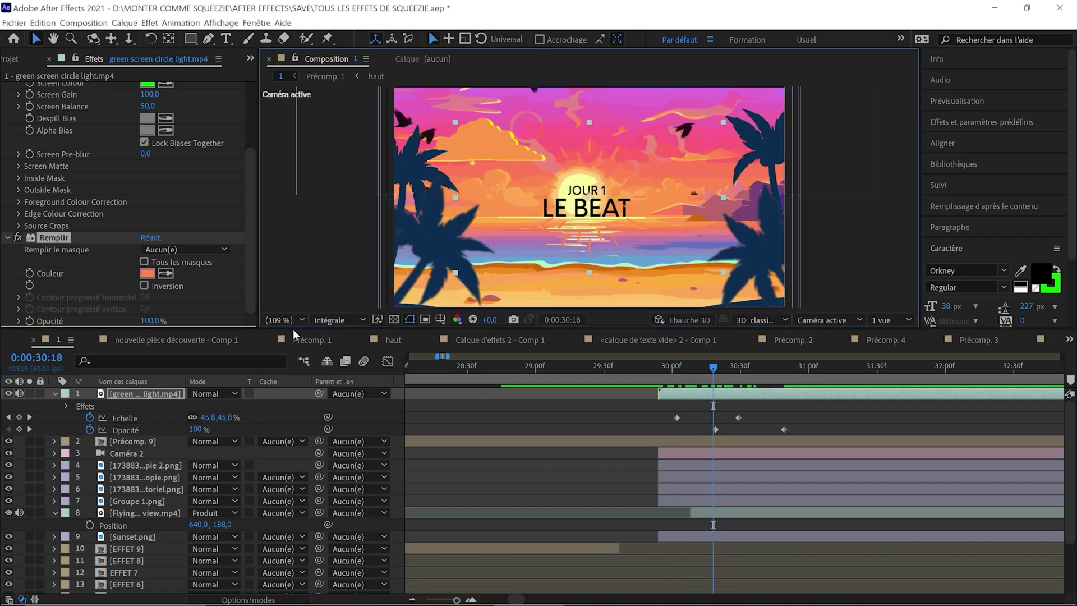
click(661, 371)
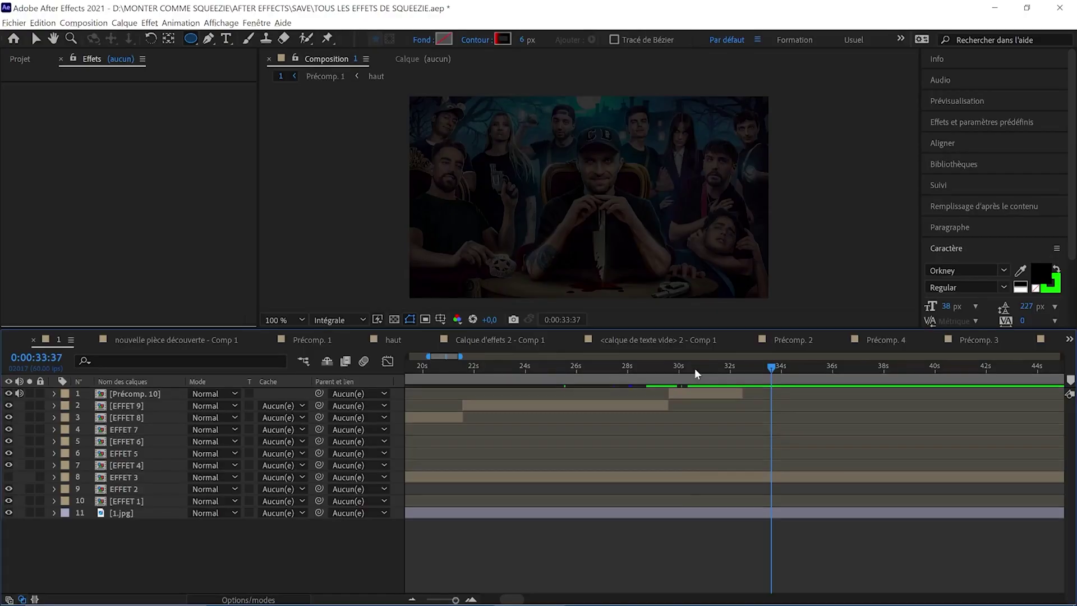
Duplicate the sunset precomp, place the copy directly after the original in time and lower it to Position 640, 892.
click(695, 368)
key(Caps_Lock)
click(708, 394)
key(Caps_Lock)
click(694, 375)
key(ctrl+d)
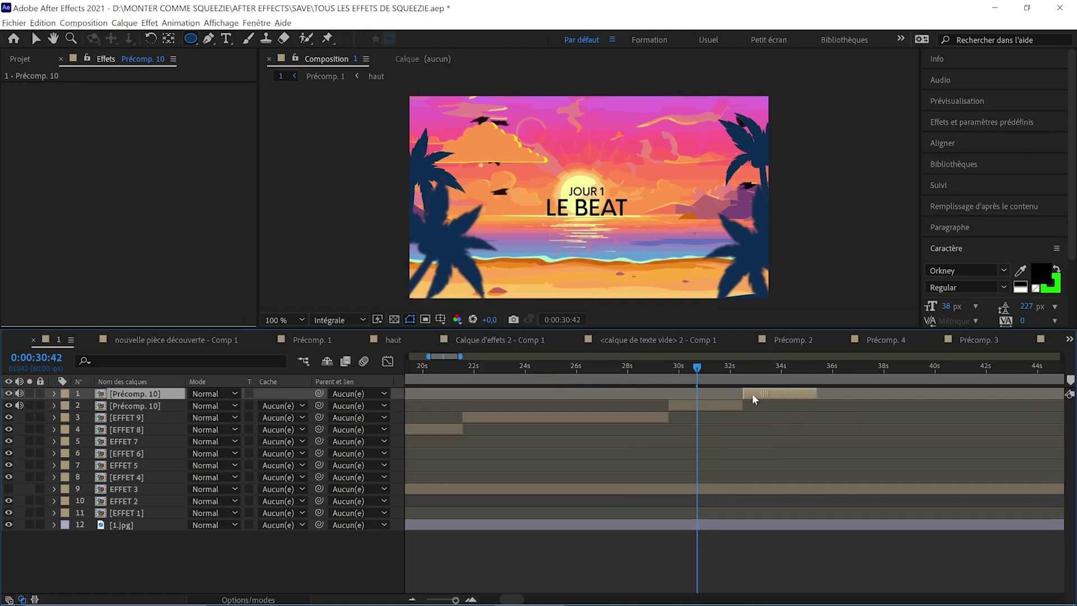
key(p)
drag(227, 405, 623, 383)
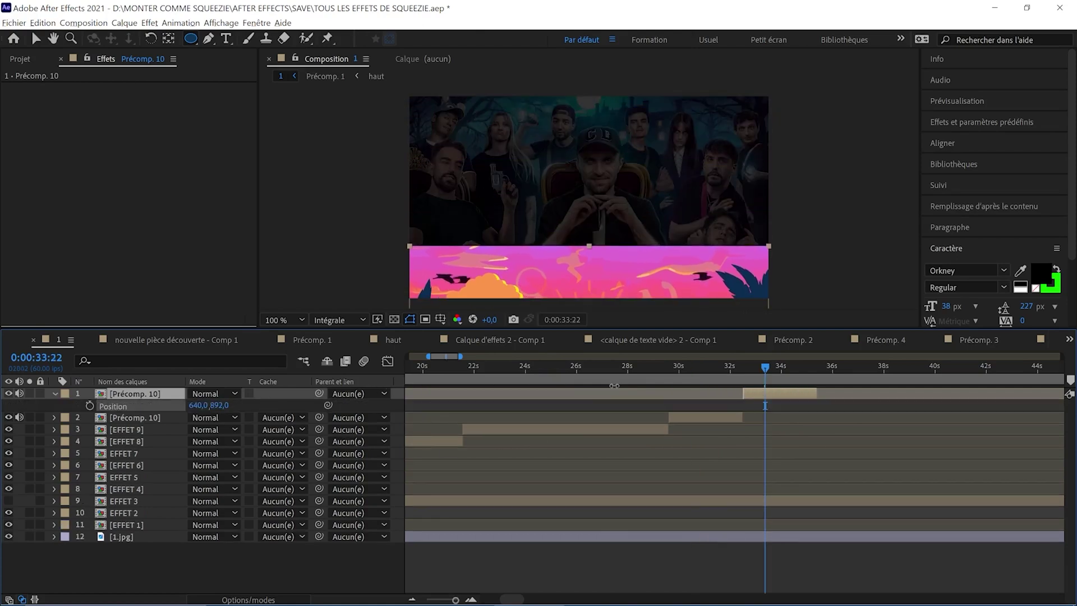
Add a yellow full-frame solid to the composition.
right_click(615, 390)
click(645, 448)
click(323, 435)
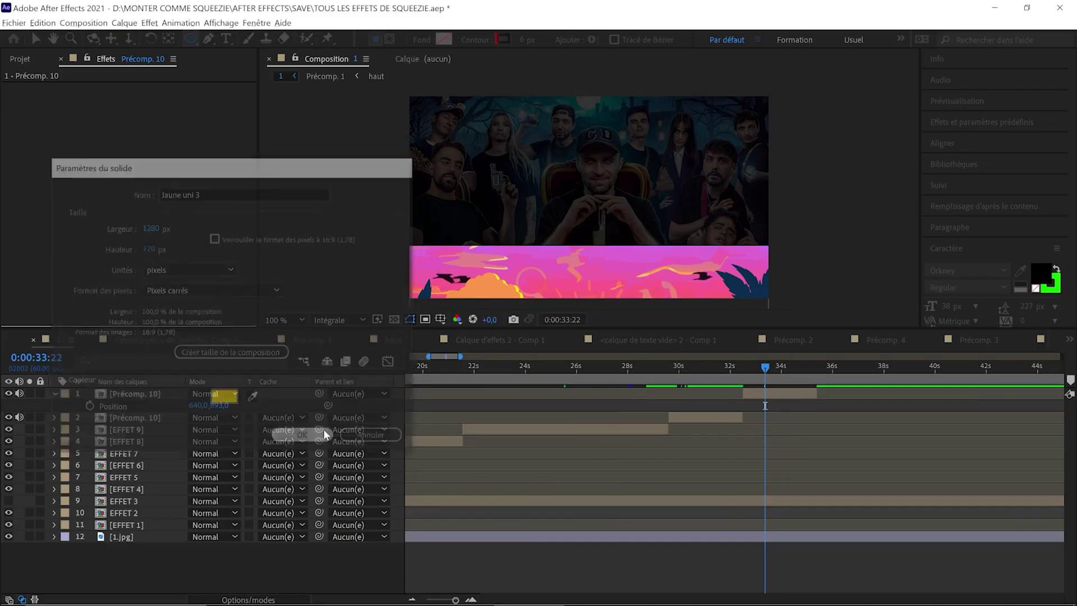
Flatten the yellow solid to a Scale of 100, 2% and place it at Position 640, 527 as a line above the sunset strip.
key(s)
click(335, 289)
text(2)
key(Return)
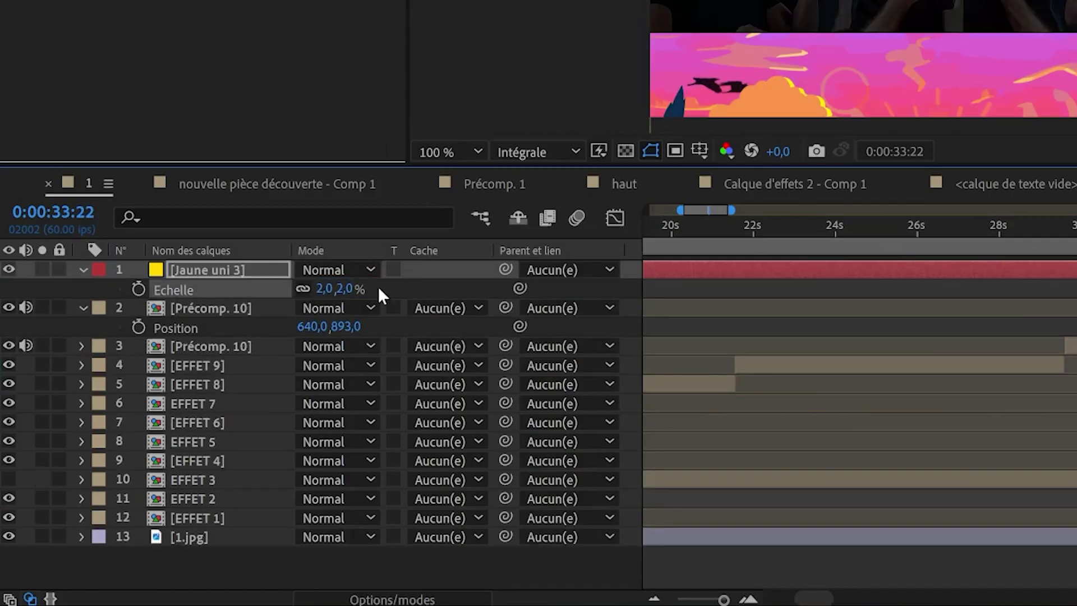
text(100)
key(Return)
key(p)
drag(345, 289, 554, 266)
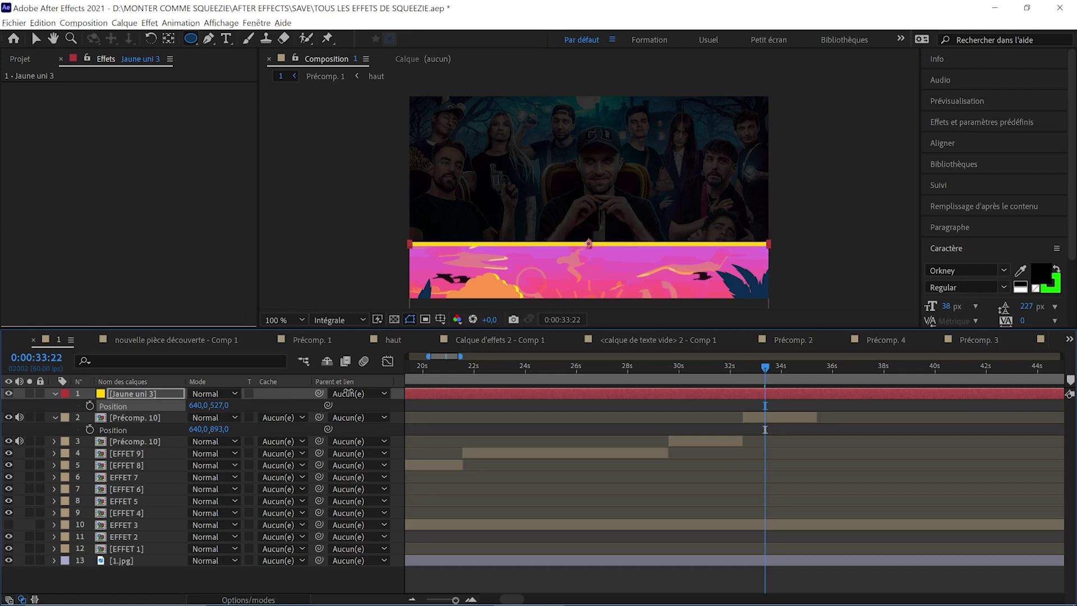
Trim the yellow line layer so that it starts at 0:00:32:30.
drag(764, 367, 743, 368)
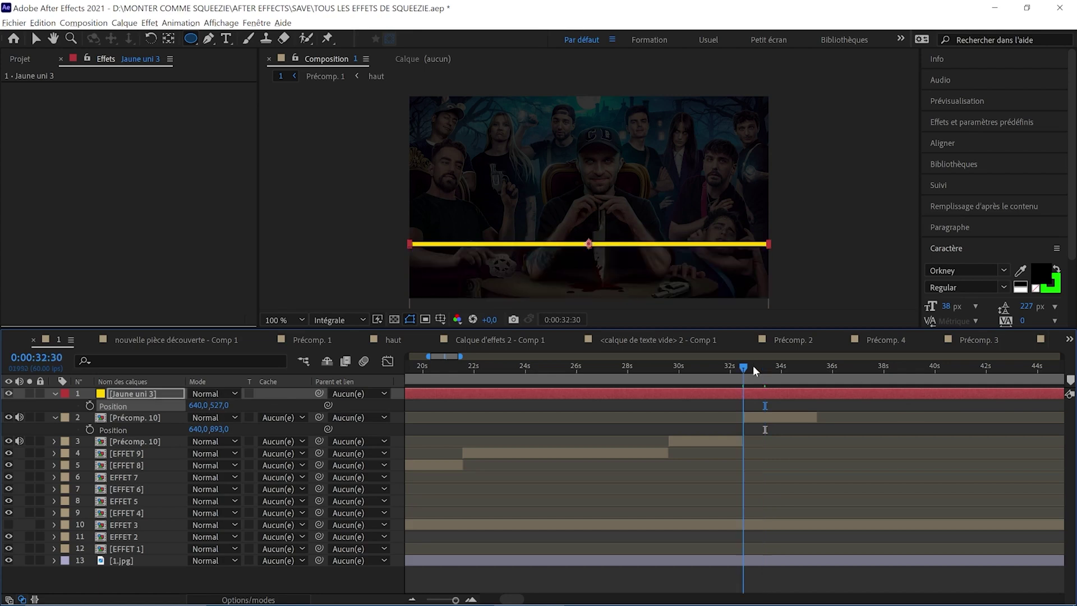
key(ctrl+shift+d)
key(Delete)
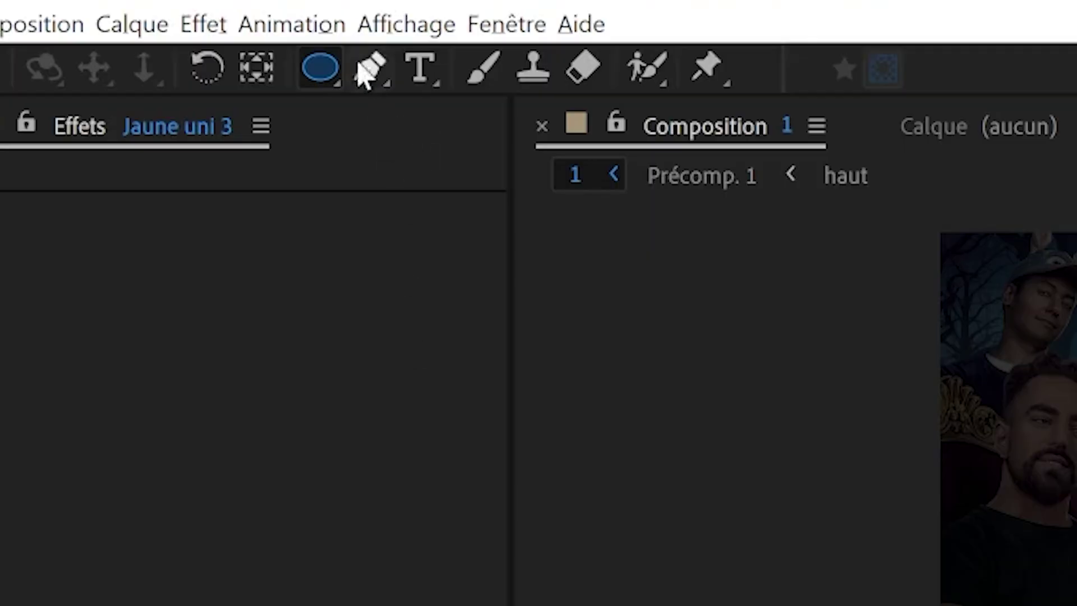
Draw a rectangular mask around the yellow line and shift it past the frame's left edge, hiding the line.
drag(190, 39, 230, 38)
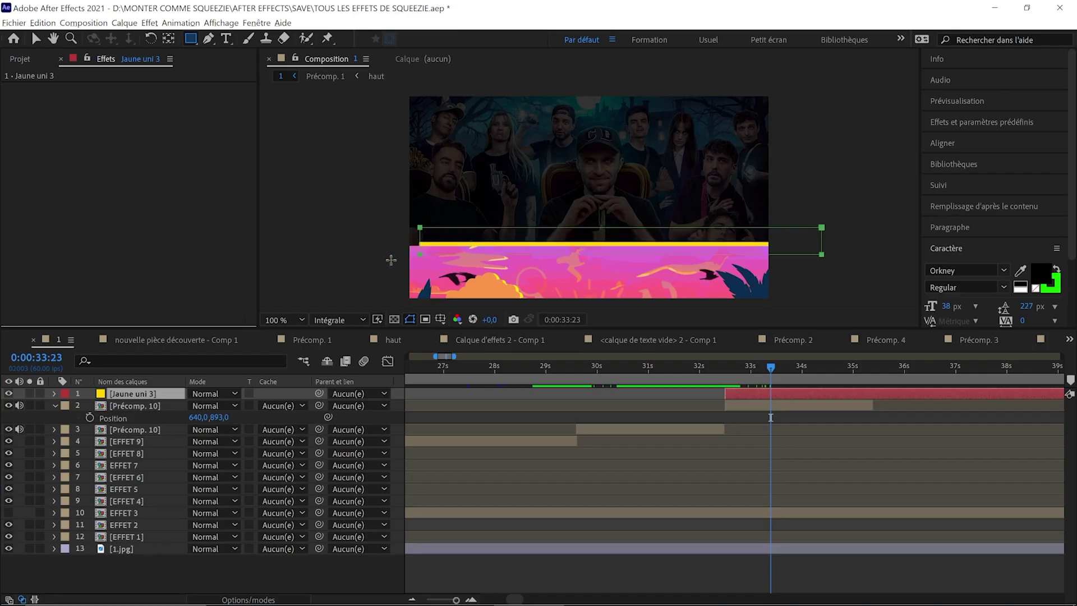
drag(391, 259, 431, 272)
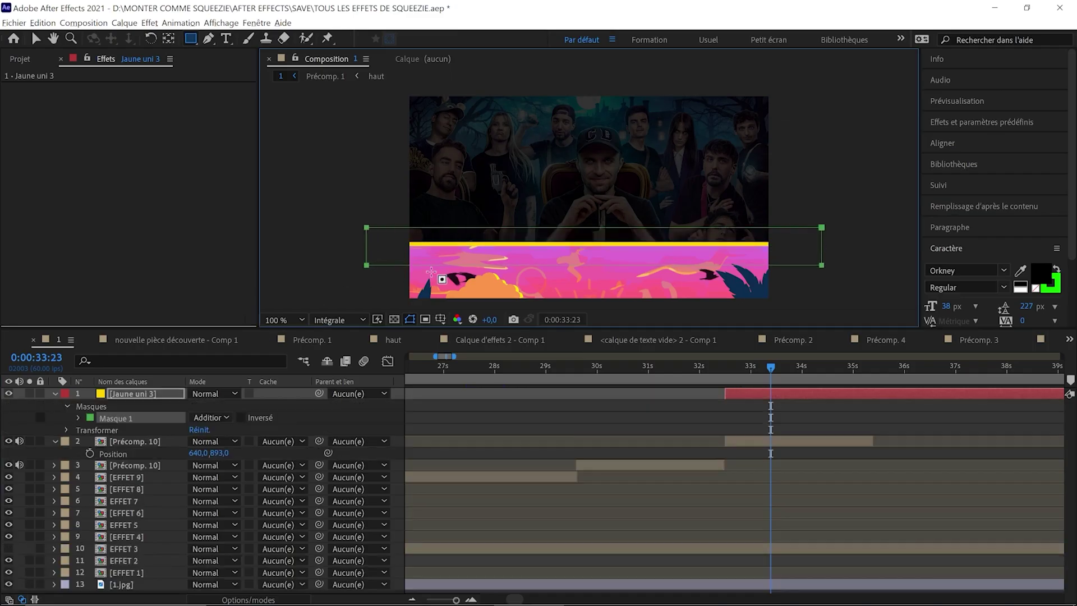
drag(816, 261, 399, 265)
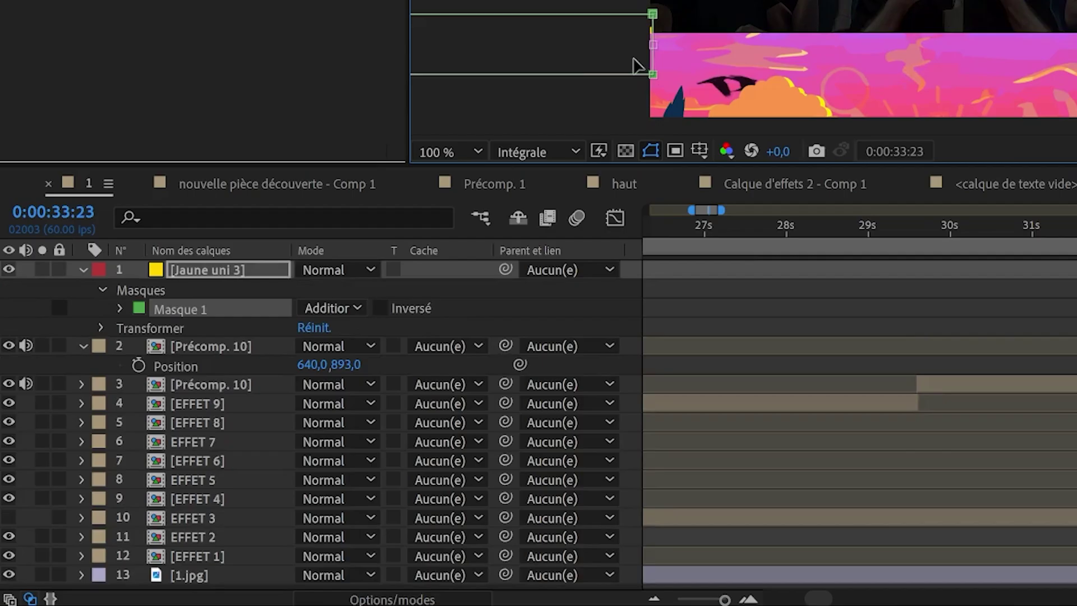
Keyframe the line's mask path from 0:00:32:30 to uncover the full width at 0:00:35:23, with a 100-pixel mask feather.
click(120, 309)
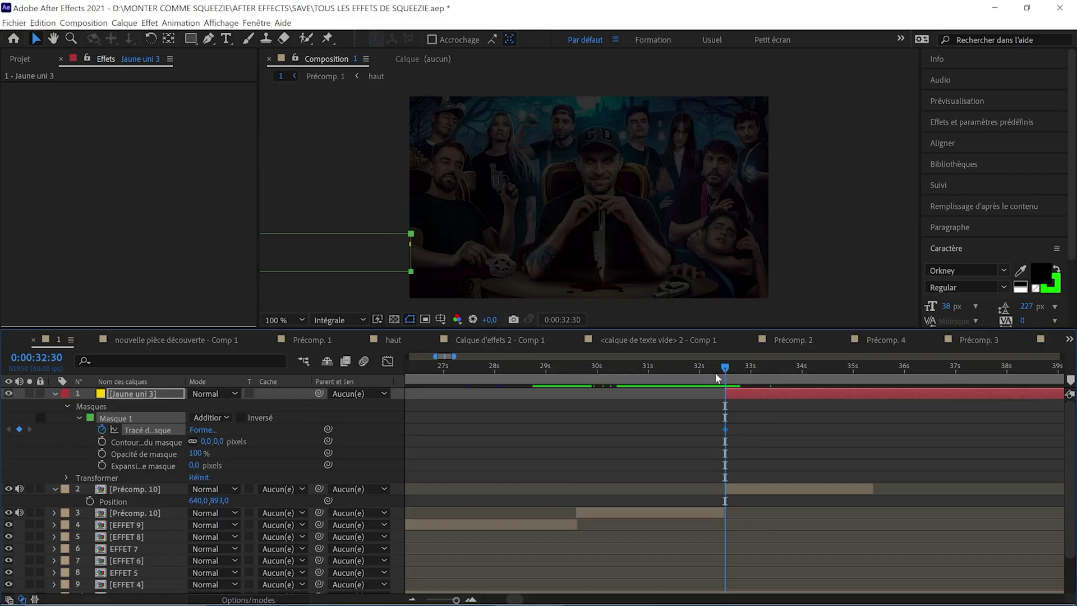
click(873, 381)
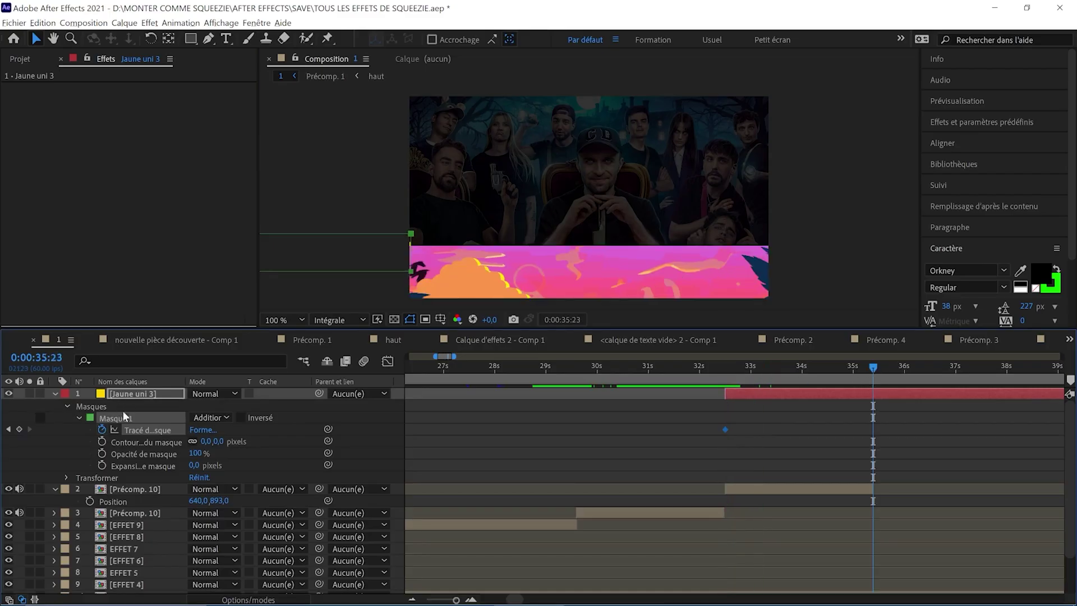
double_click(411, 237)
drag(411, 236, 773, 239)
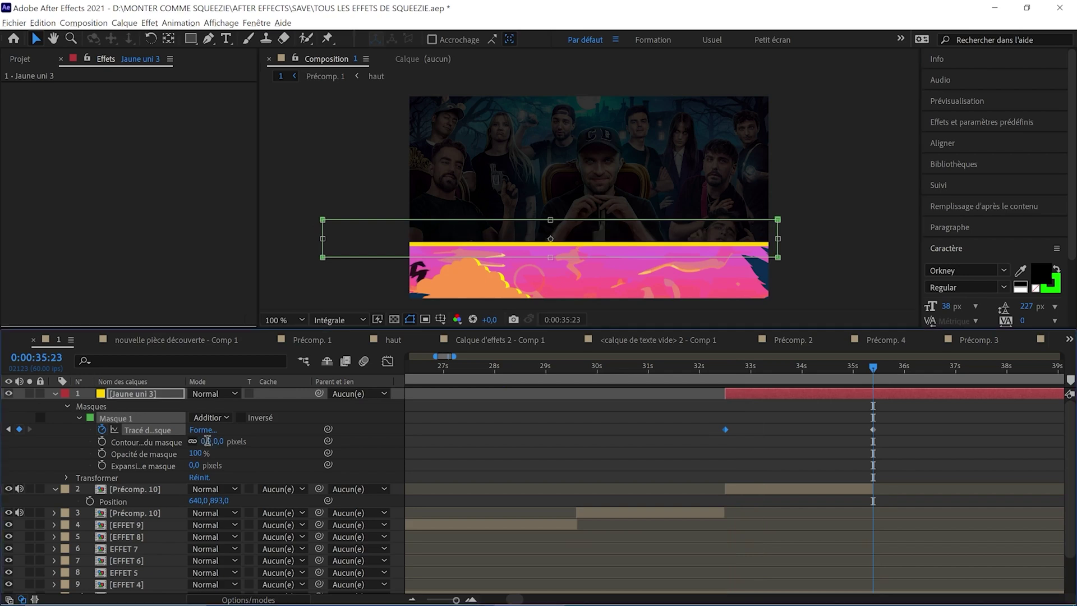
drag(755, 371, 793, 369)
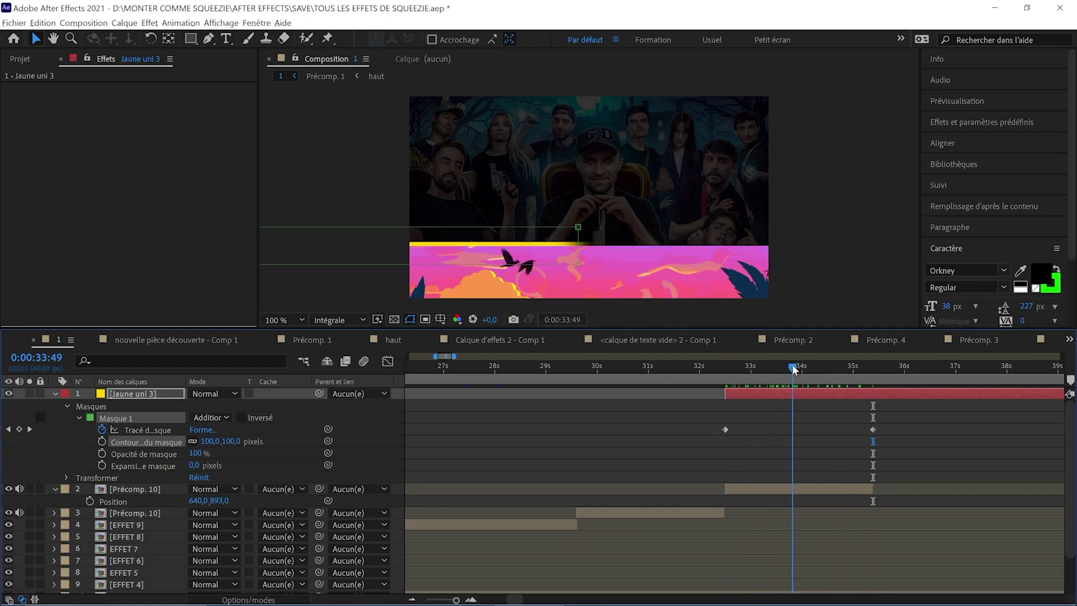
Keyframe the sunset strip's Position to rise from below the frame at 0:00:32:30 to 640, 893 at 0:00:33:49.
click(747, 487)
key(j)
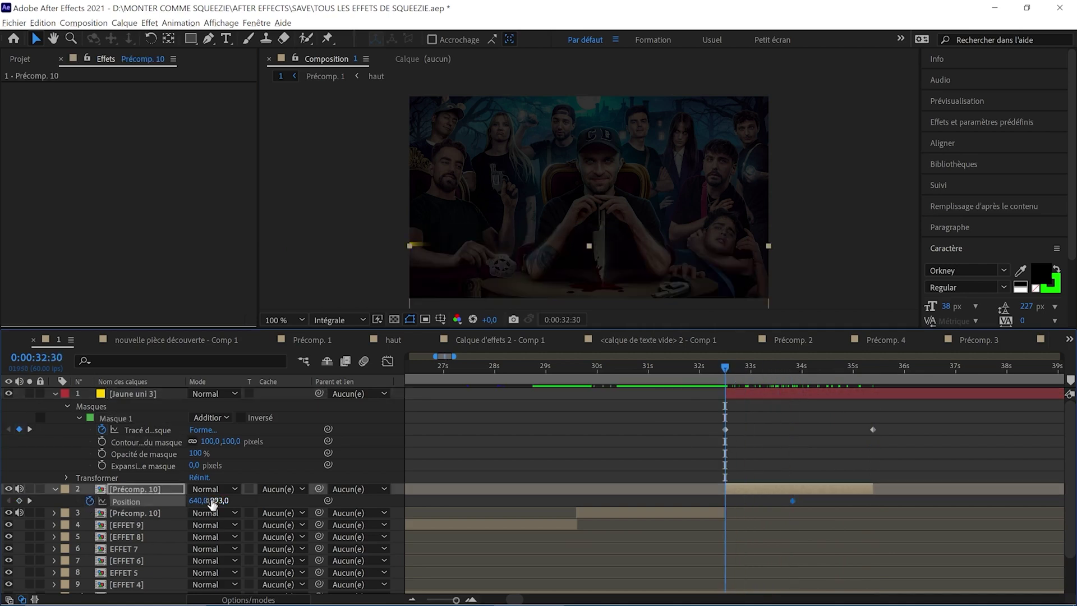
key(space)
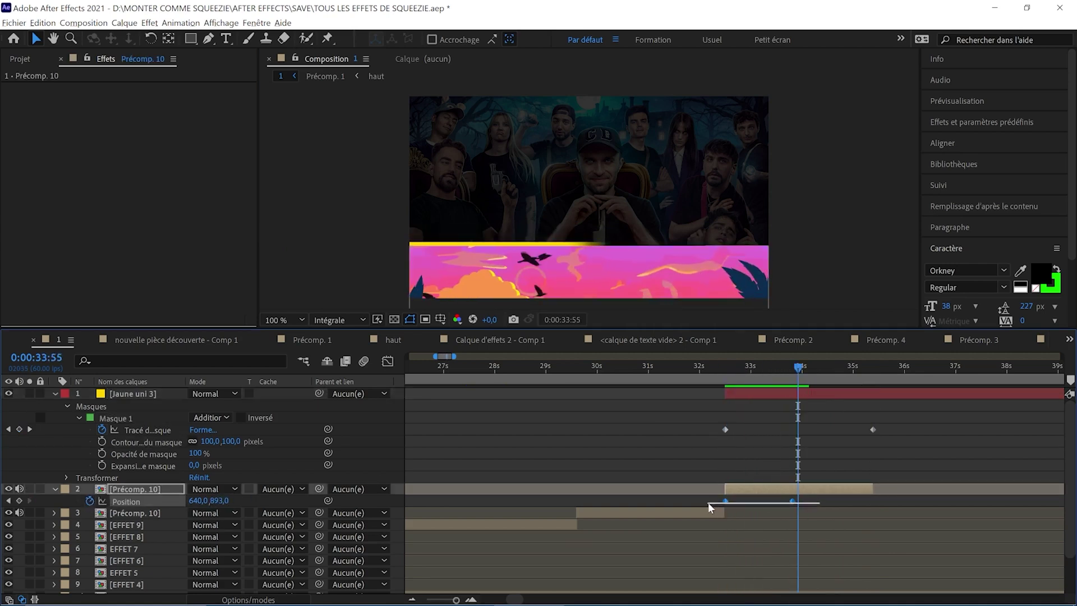
Reshape the sunset strip's Position speed curve so that it starts fast and slows toward the end.
key(shift+F3)
drag(789, 404, 729, 401)
key(shift+F3)
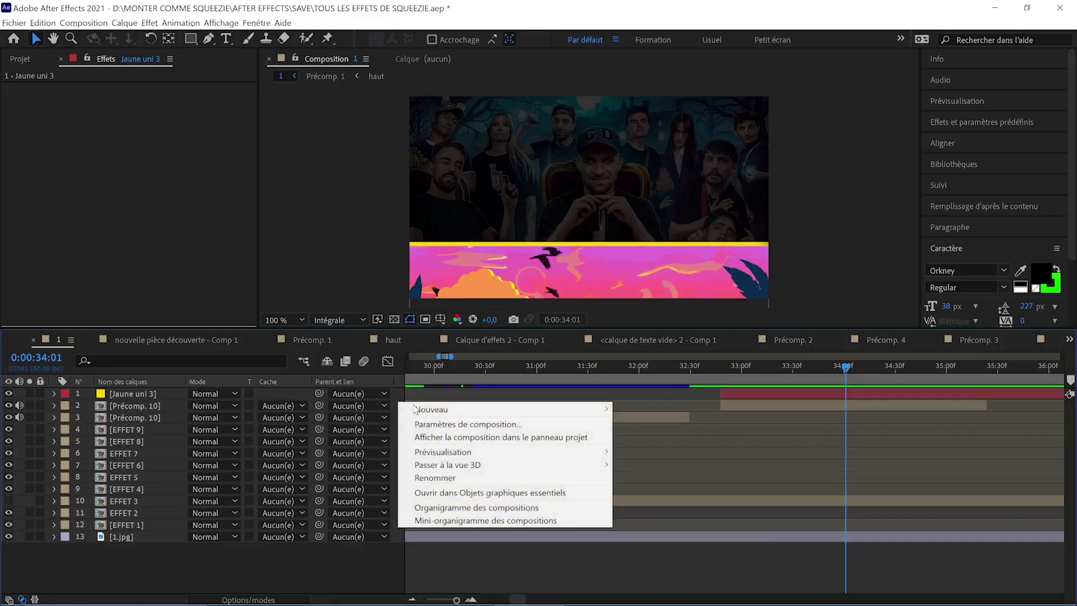
Add a second full-frame yellow solid and trim its start to 0:00:32:48.
mouse_move(433, 409)
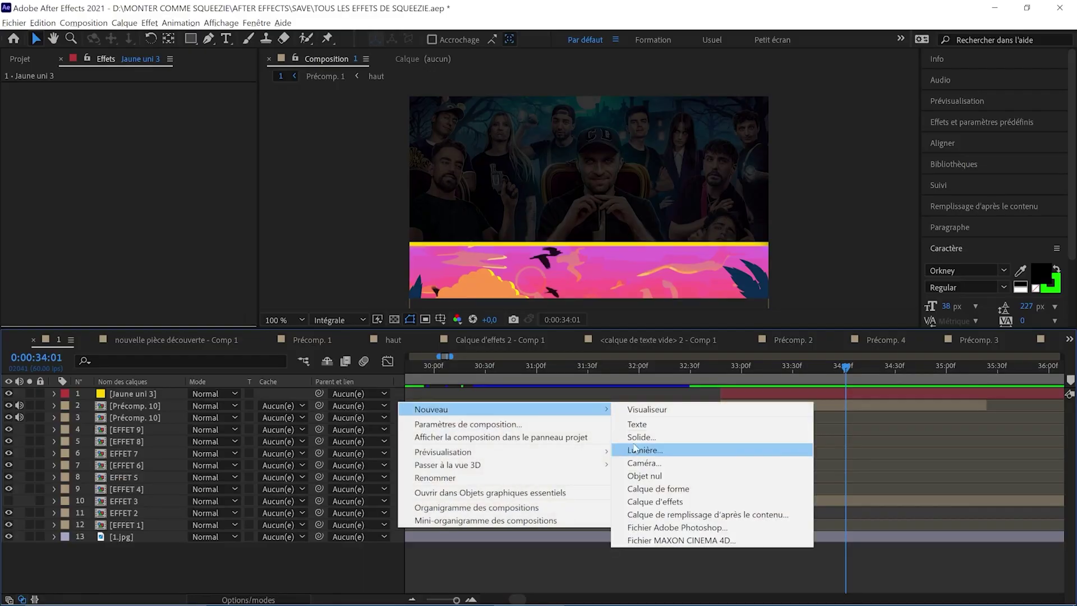
click(637, 445)
drag(643, 375, 719, 373)
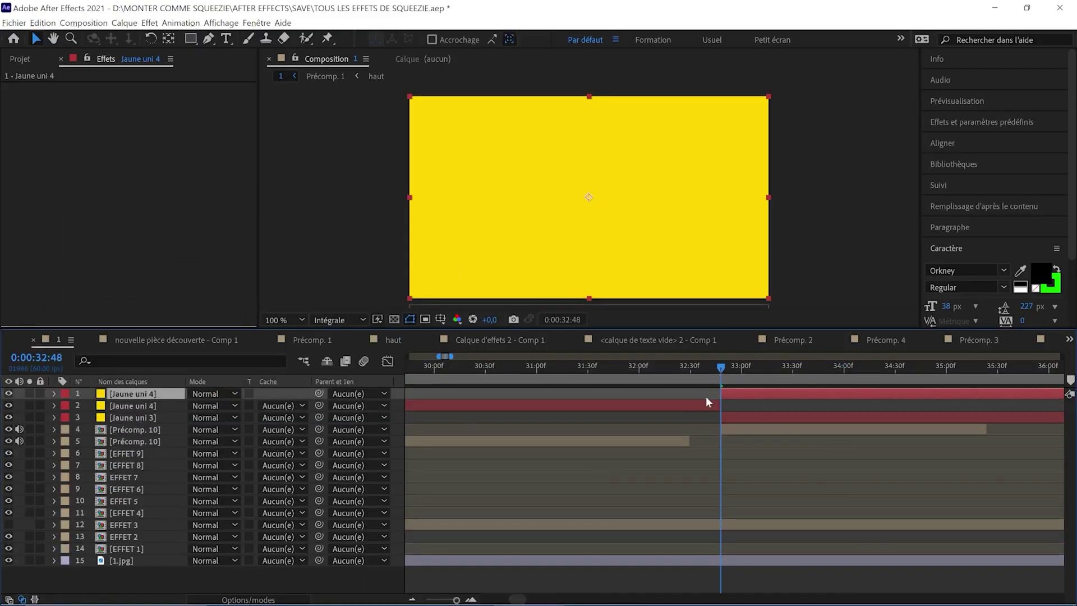
Flatten the second yellow solid to a Scale of 100, 27% and place it over the left part of the sunset strip.
text(s)
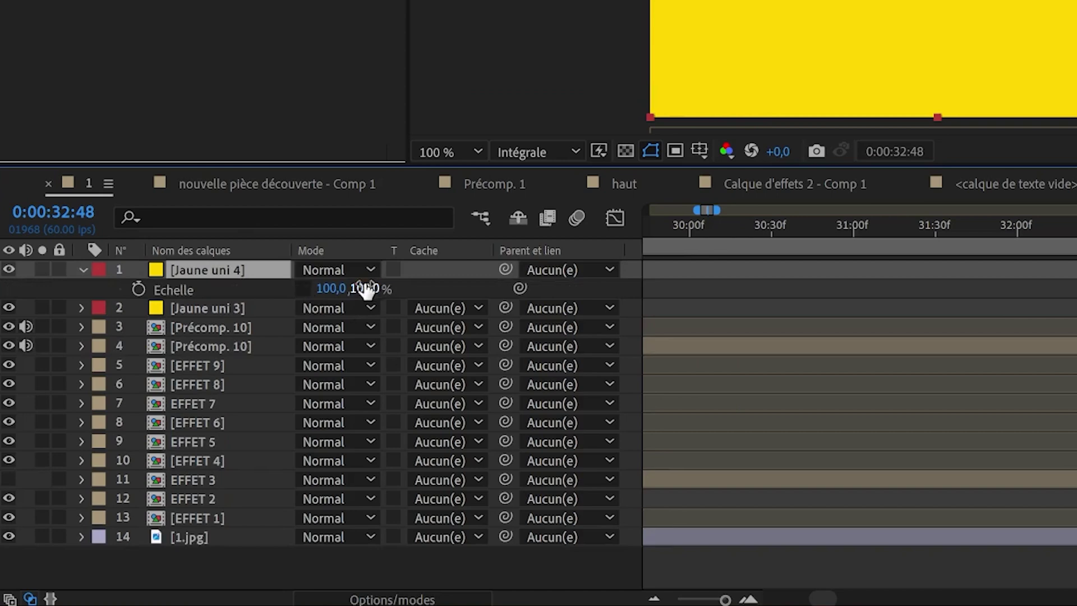
text(23)
key(Return)
drag(476, 308, 360, 457)
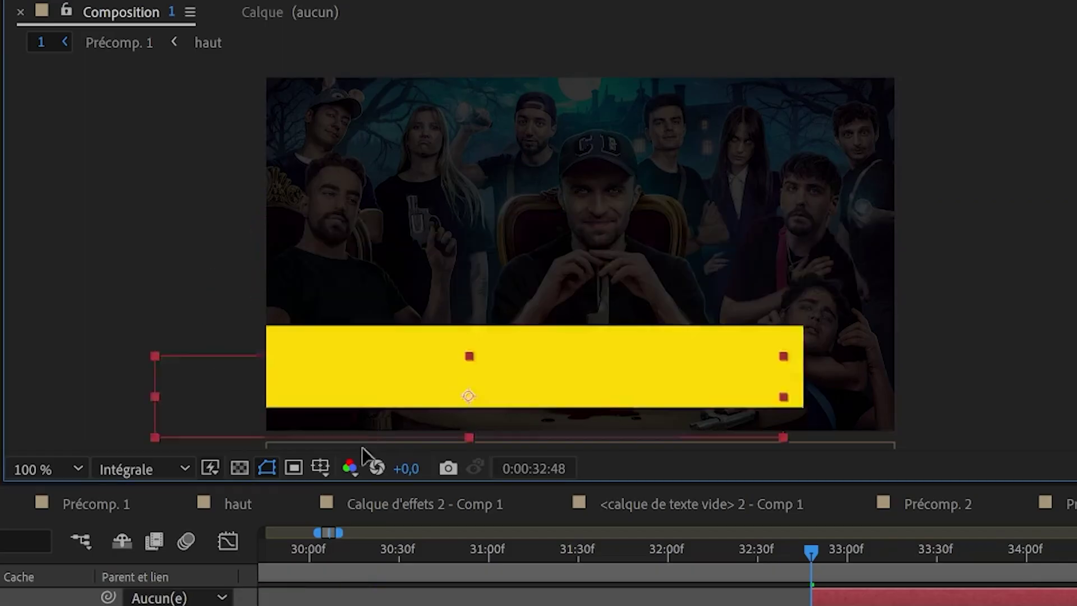
key(space)
drag(617, 397, 403, 354)
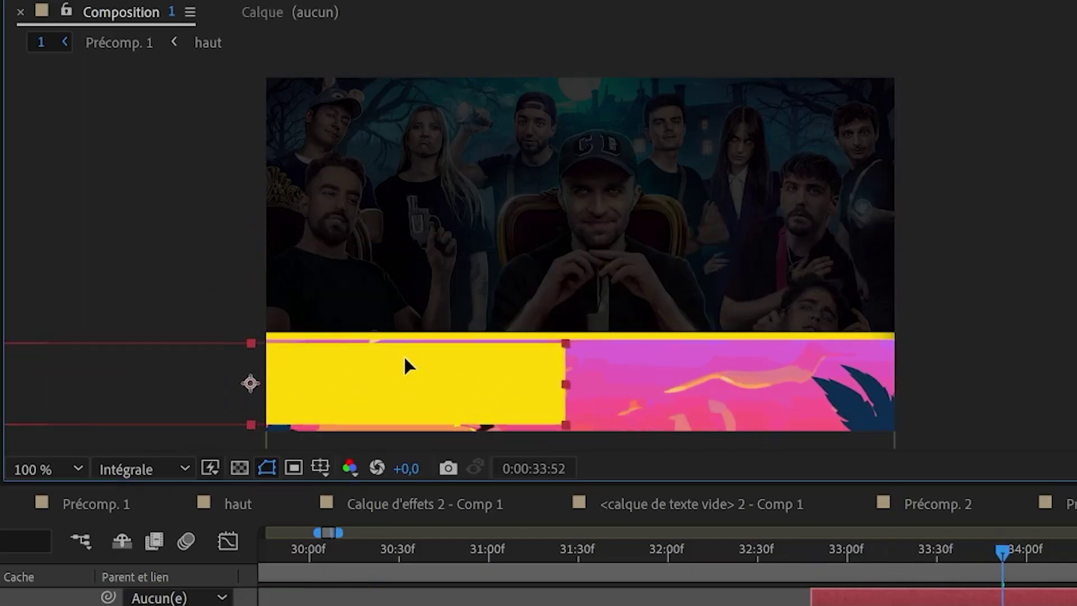
click(359, 288)
text(25)
key(Return)
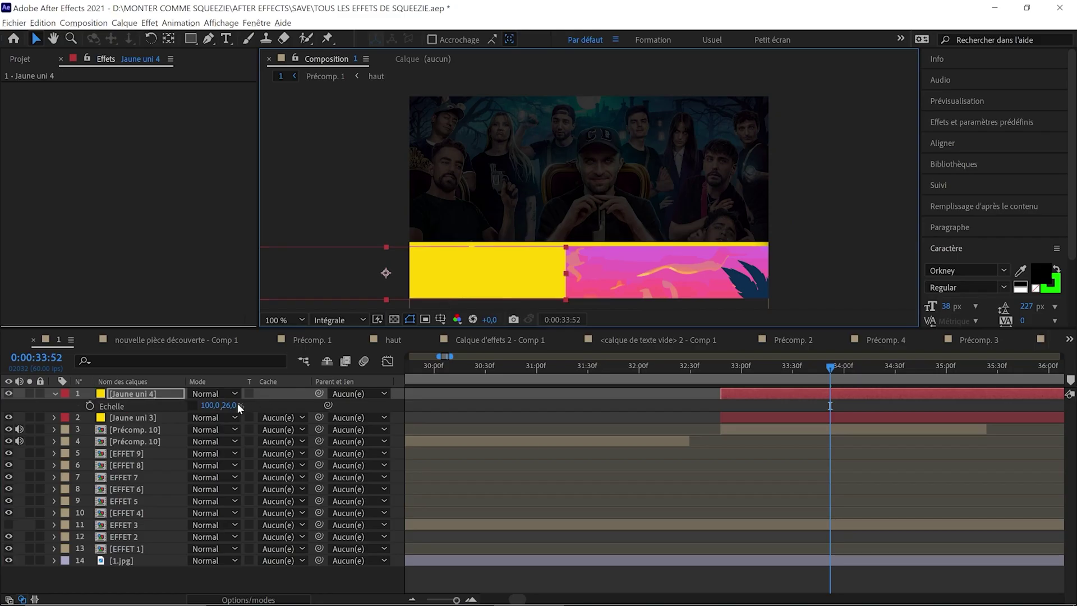
drag(532, 280, 483, 276)
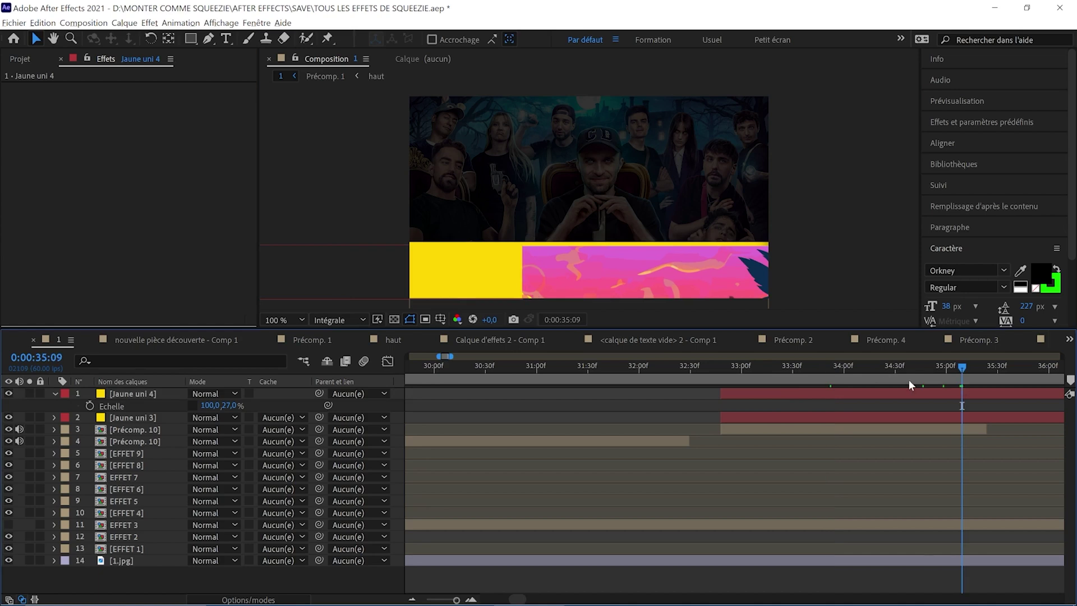
Draw a large elliptical mask on the second yellow solid to round off its right edge.
click(745, 383)
drag(738, 379, 771, 379)
drag(190, 38, 224, 69)
drag(351, 193, 514, 335)
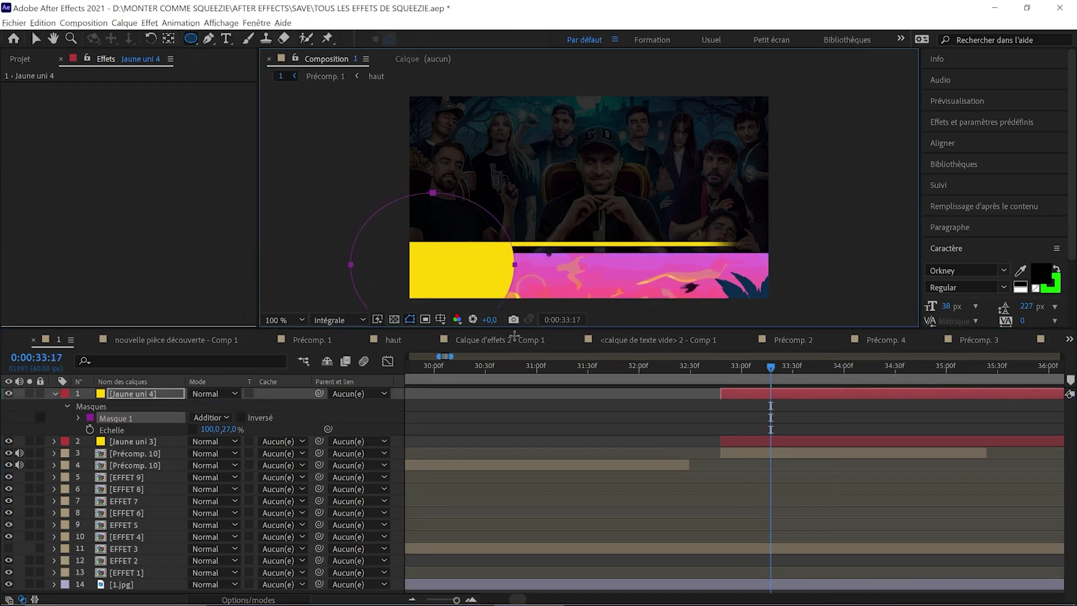
Keyframe the rounded yellow block's Position from -650, 627 at 0:00:32:50 to -238, 627 at 0:00:33:42.
click(755, 453)
ctrl+click(755, 441)
key(p)
click(759, 392)
key(alt+shift+p)
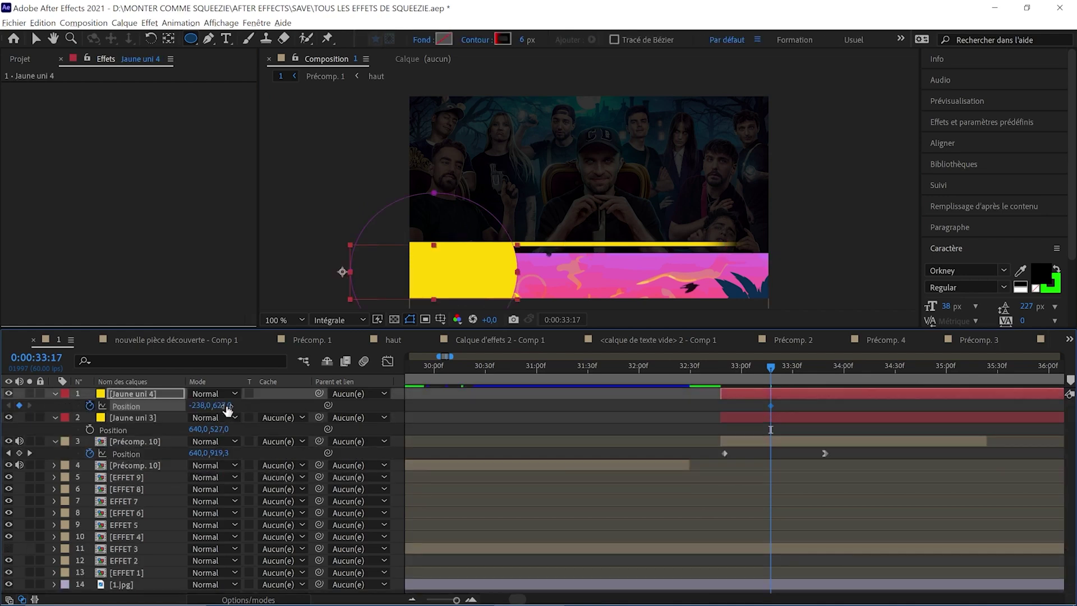
drag(770, 405, 813, 405)
key(j)
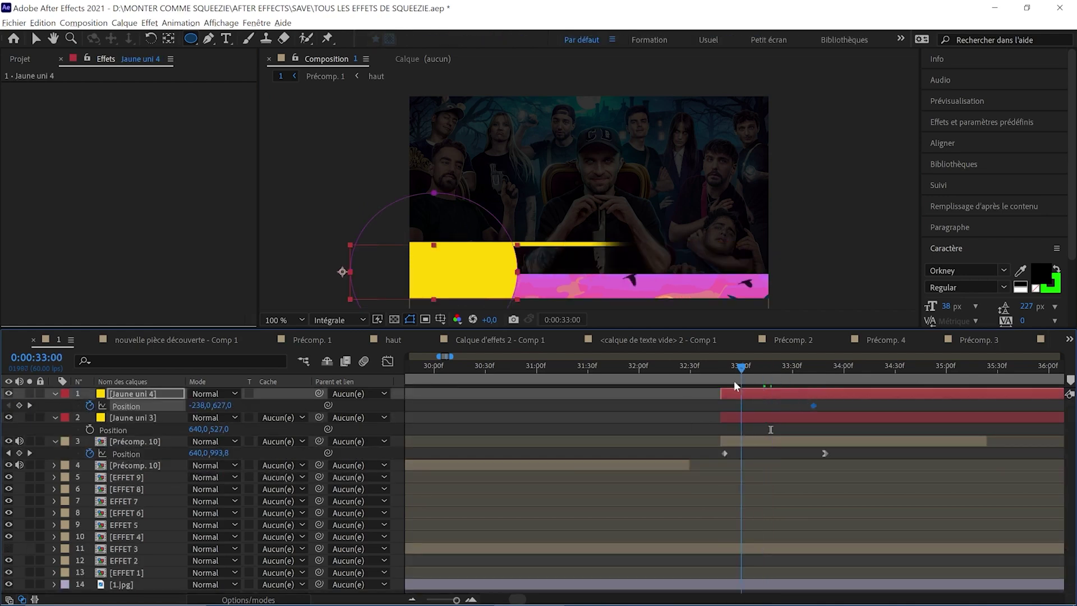
drag(200, 405, 25, 406)
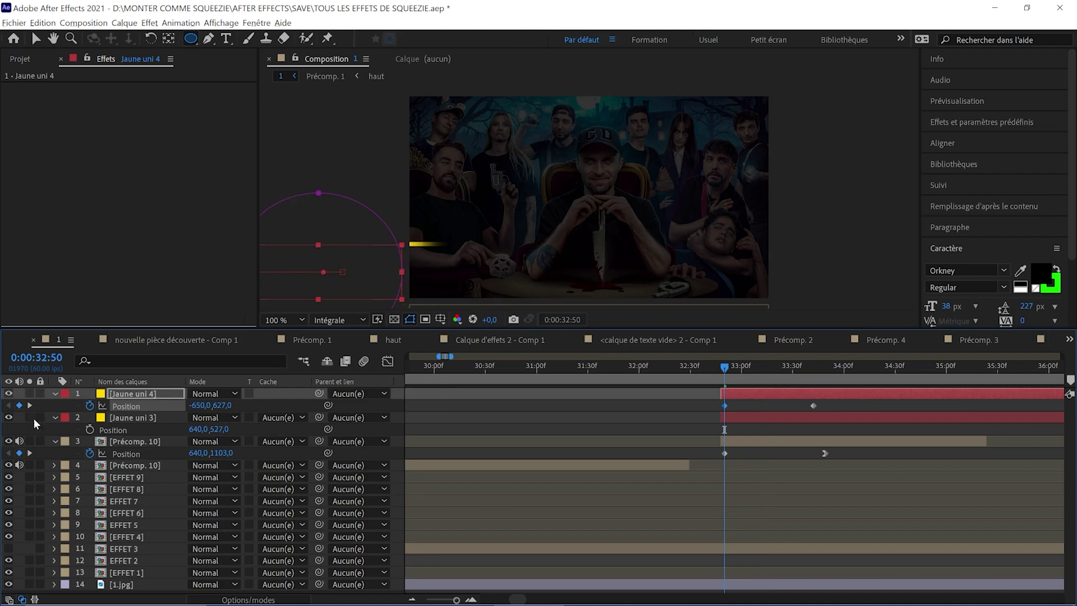
Add a dark royal blue full-frame solid to the composition.
right_click(402, 395)
mouse_move(443, 404)
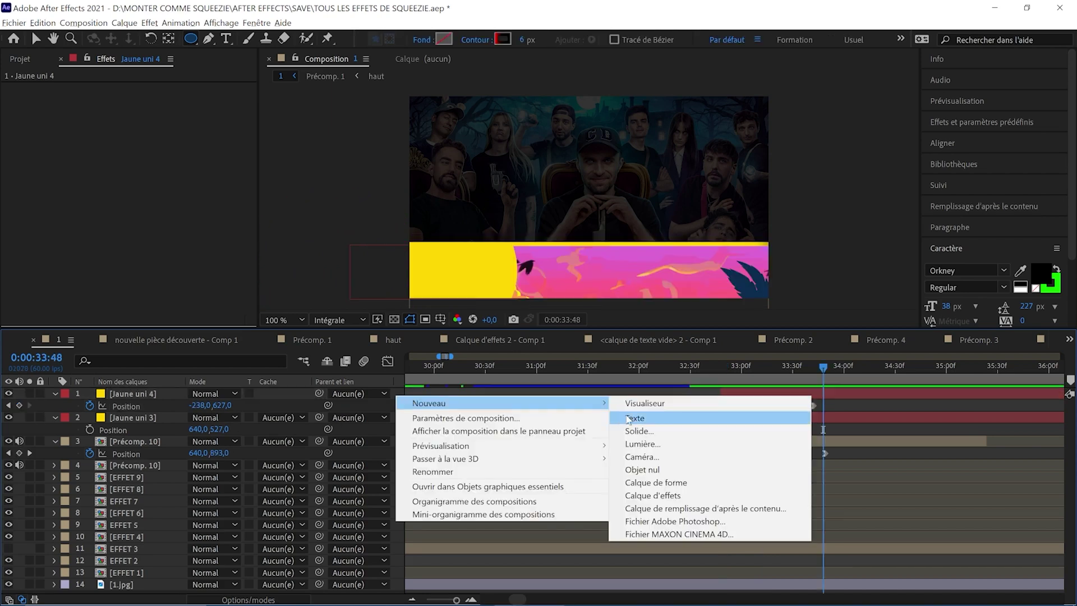
click(634, 419)
click(252, 399)
click(303, 438)
Trim the dark blue solid to run from 0:00:32:50 to 0:00:34:22.
click(725, 369)
key(ctrl+shift+d)
click(713, 405)
key(Delete)
drag(727, 369, 882, 372)
click(876, 393)
key(ctrl+shift+d)
key(Delete)
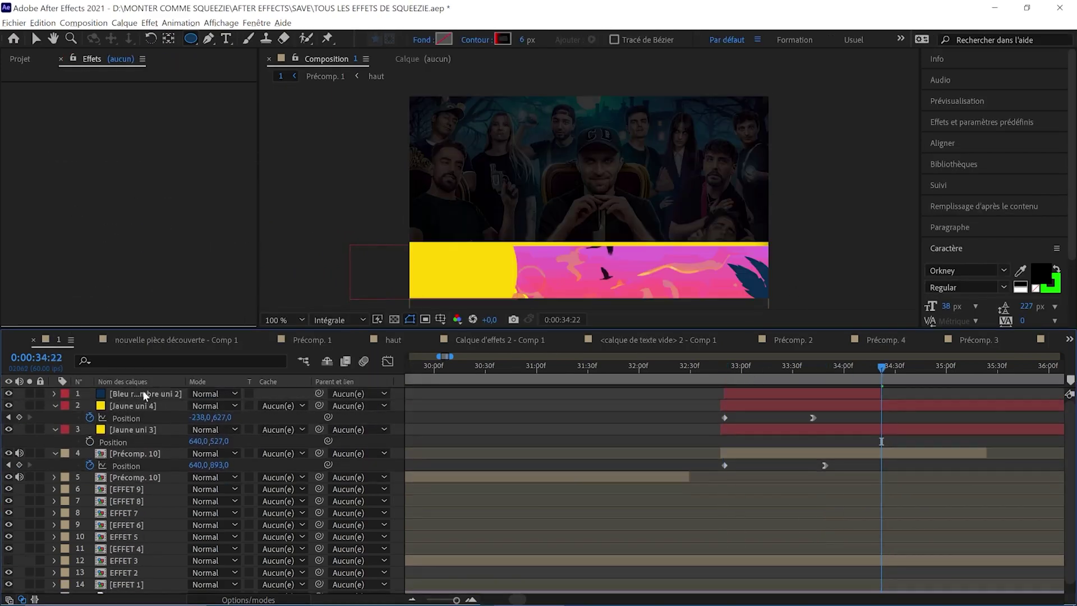
Set the dark blue solid's Scale to 100, 15% to make a wide bar.
click(145, 395)
key(s)
click(232, 405)
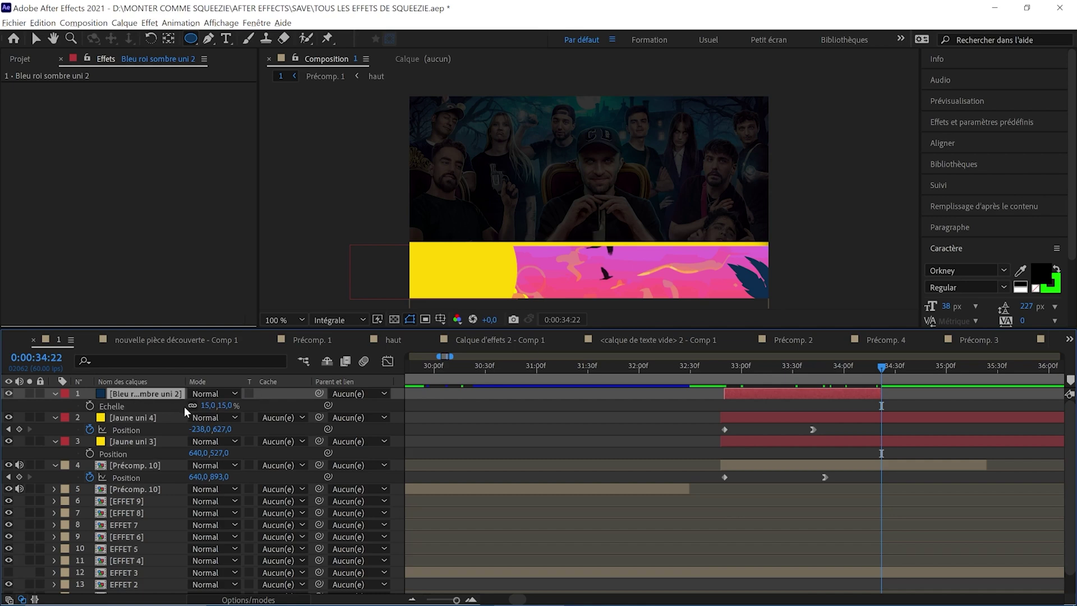
click(773, 373)
text(100)
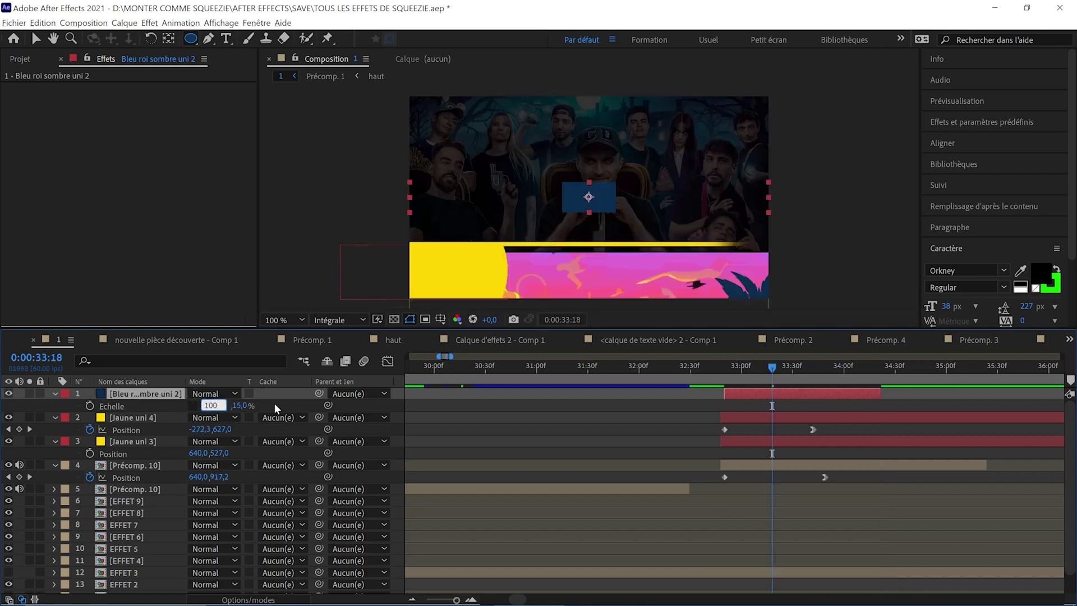
key(Return)
Move the dark blue bar just under the yellow line and send it behind the rounded yellow block and the line.
key(v)
drag(572, 197, 572, 255)
key(ctrl+bracketleft)
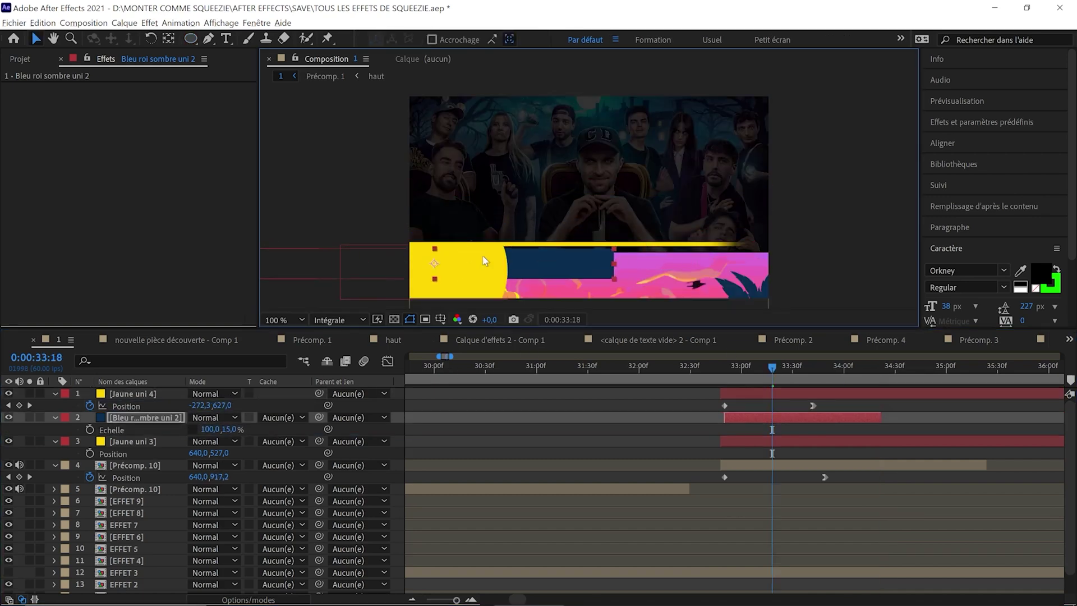
click(814, 373)
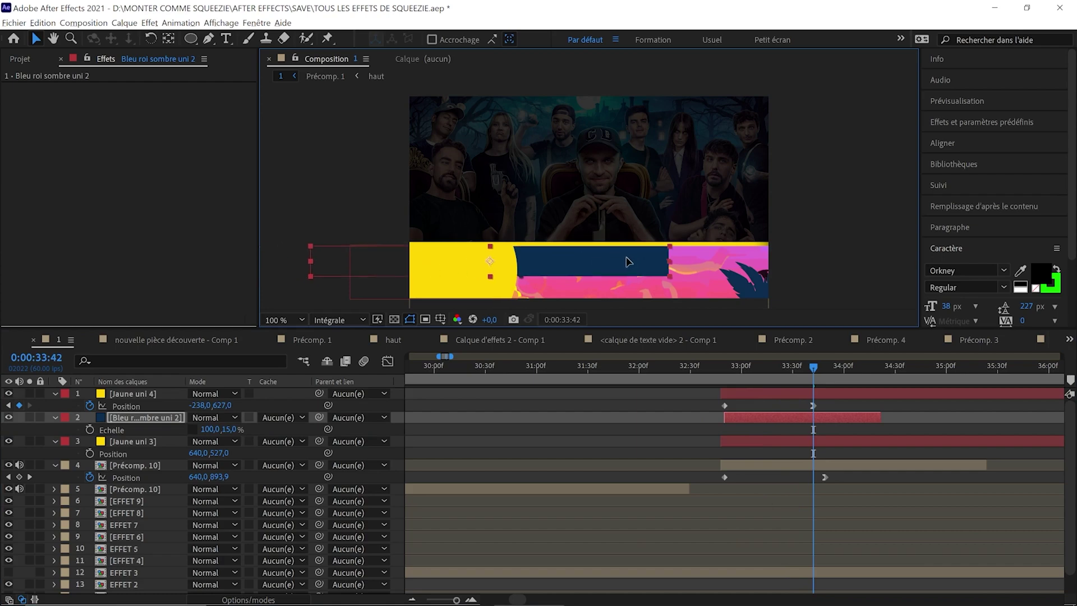
key(ctrl+bracketleft)
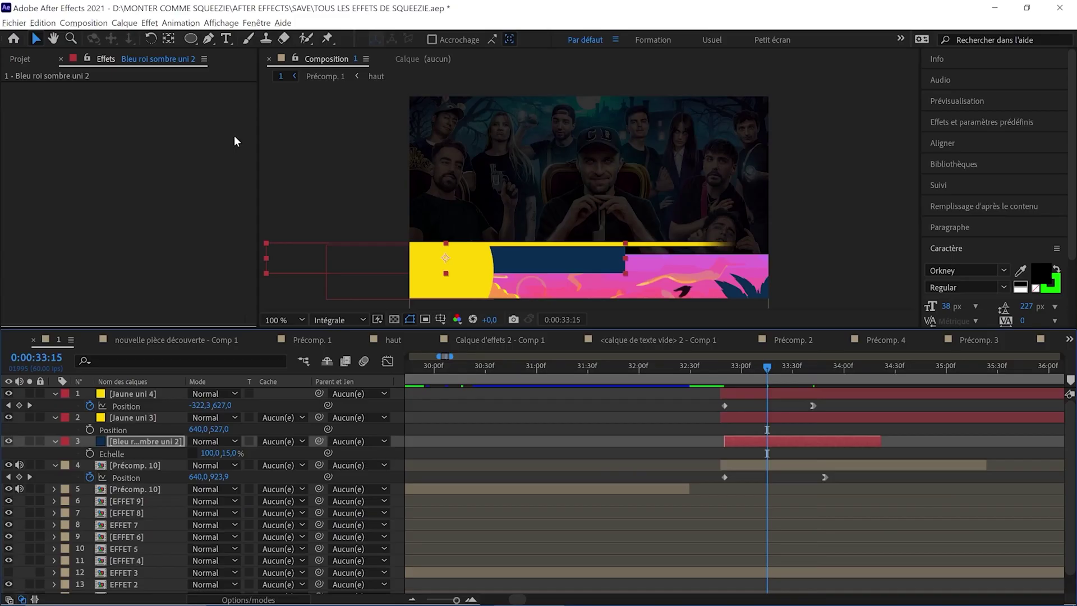
Draw a rectangular mask over the left part of the dark blue bar and keyframe its path at 0:00:32:51.
click(208, 38)
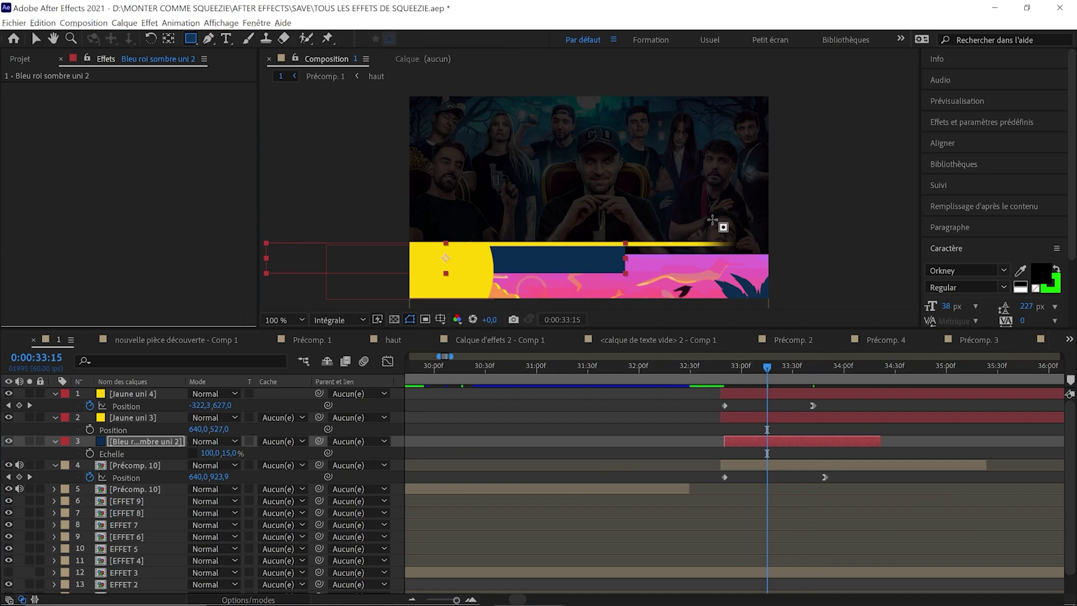
drag(713, 221, 499, 259)
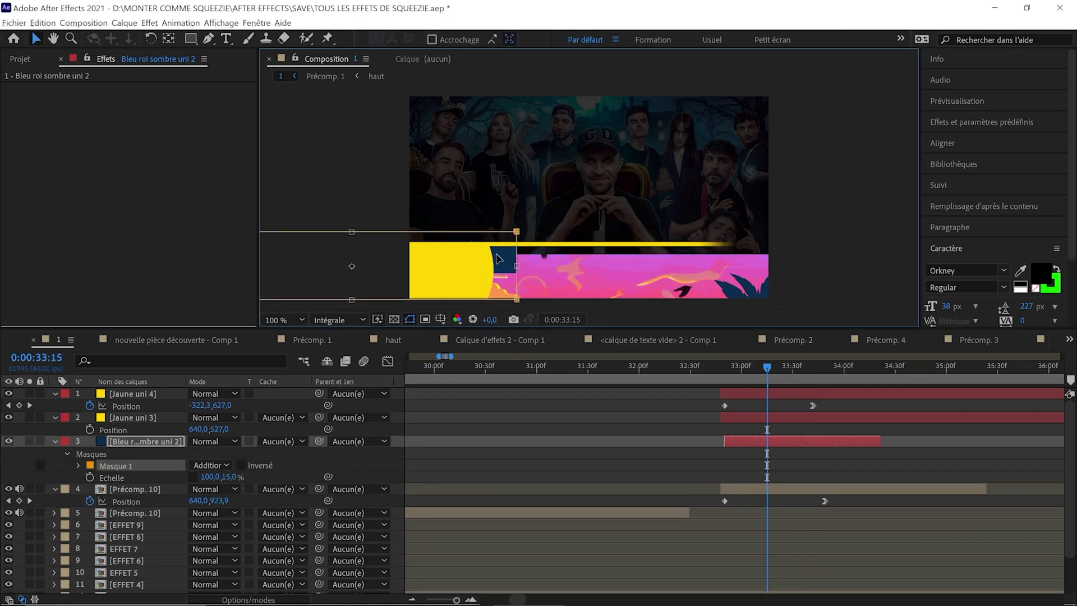
click(726, 372)
click(80, 465)
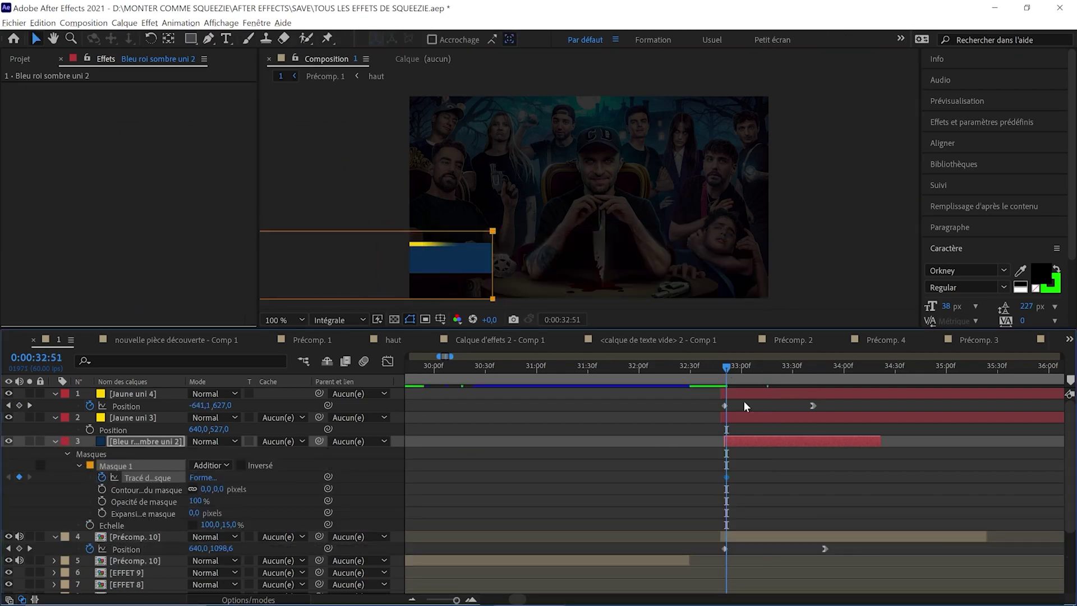
Extend the blue bar's mask path to the right at 0:00:33:39, feather it by 100 pixels, and preview the reveal.
click(798, 374)
drag(800, 378, 808, 378)
drag(497, 236, 578, 247)
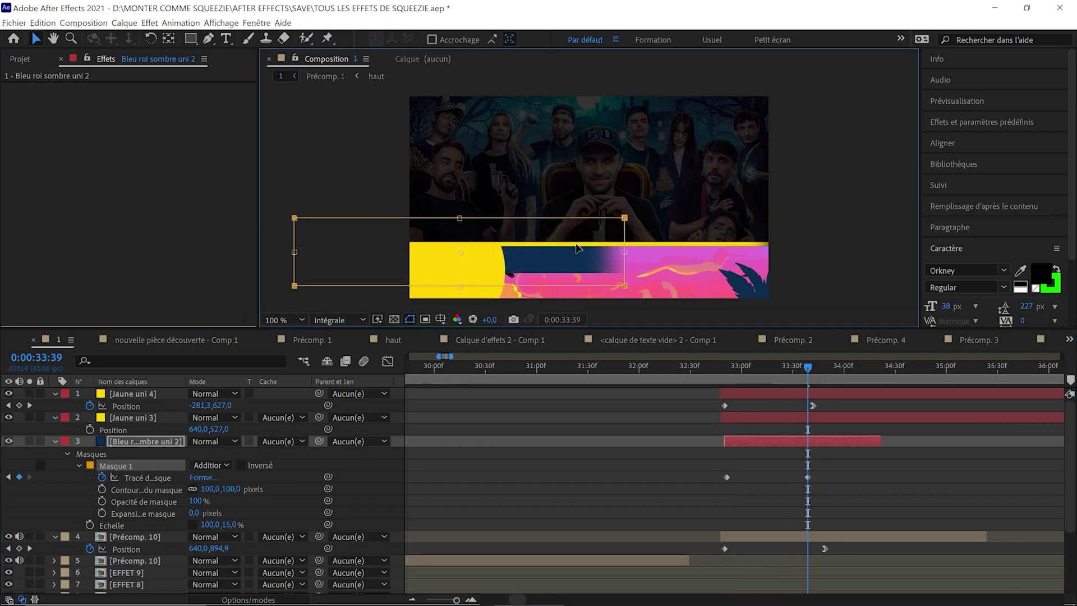
key(space)
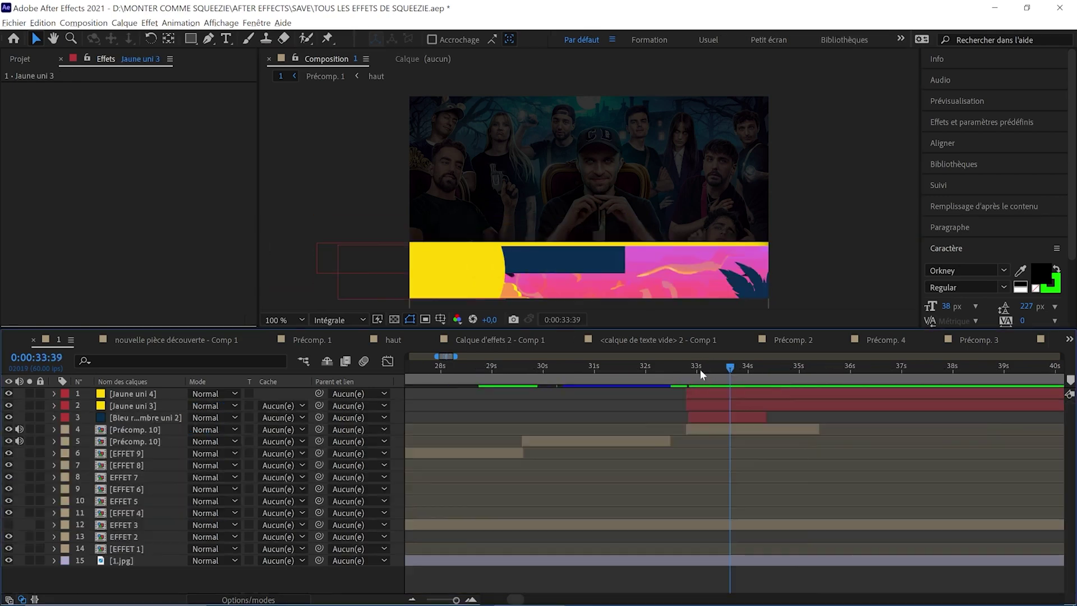
Copy the blurred palm layer (173883-...copie.png) from Précomp. 10 into comp 1 and shift it in time to match the banner.
double_click(722, 428)
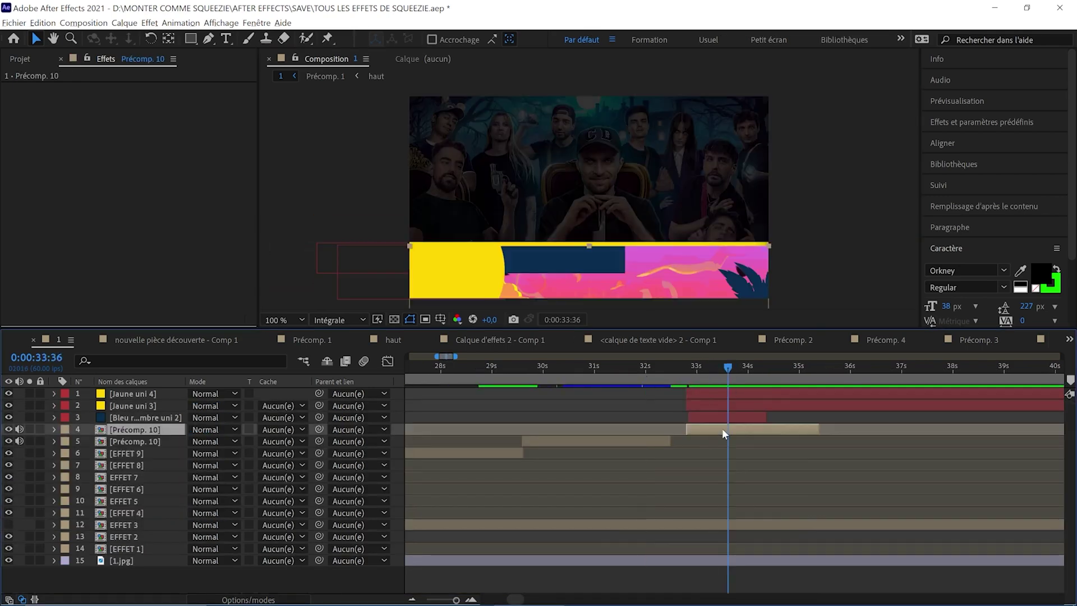
click(145, 442)
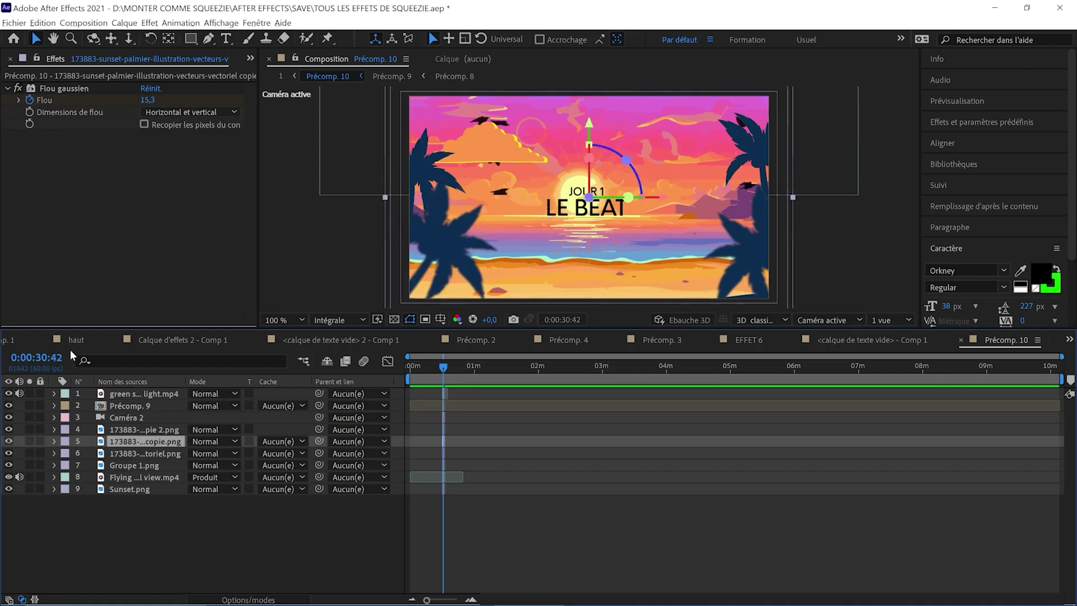
click(1070, 340)
click(953, 371)
click(606, 429)
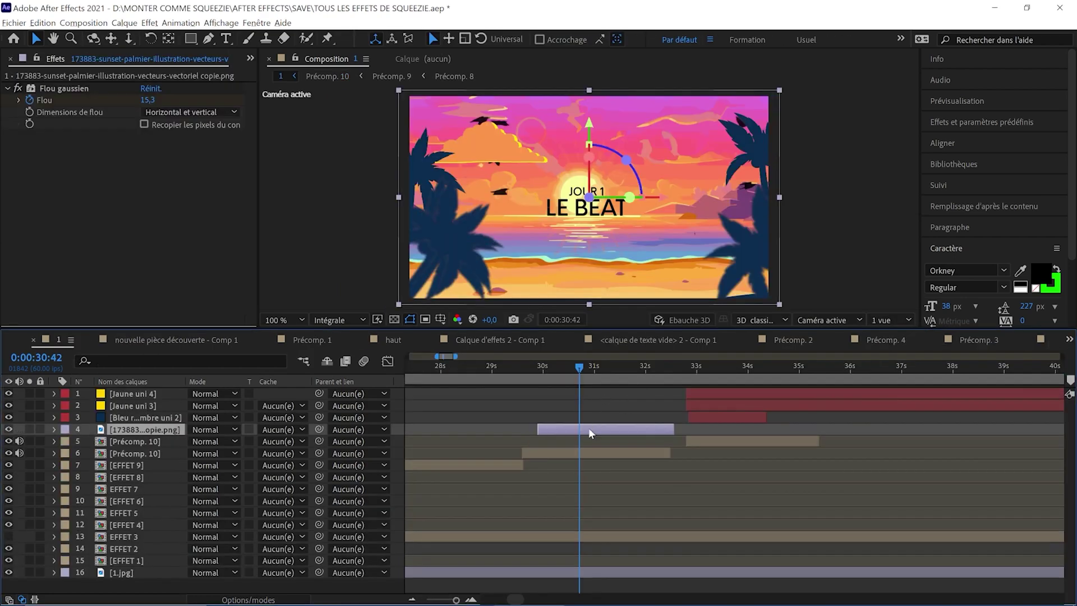
click(730, 366)
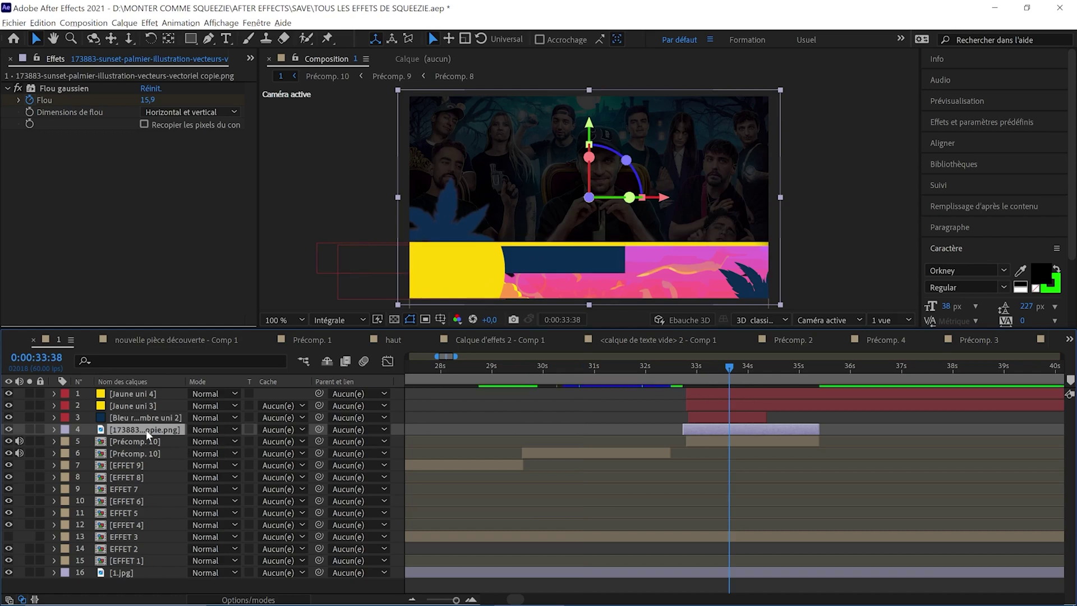
Move the palm layer to the top of the layer stack and delete its Gaussian blur effect.
drag(149, 427, 148, 389)
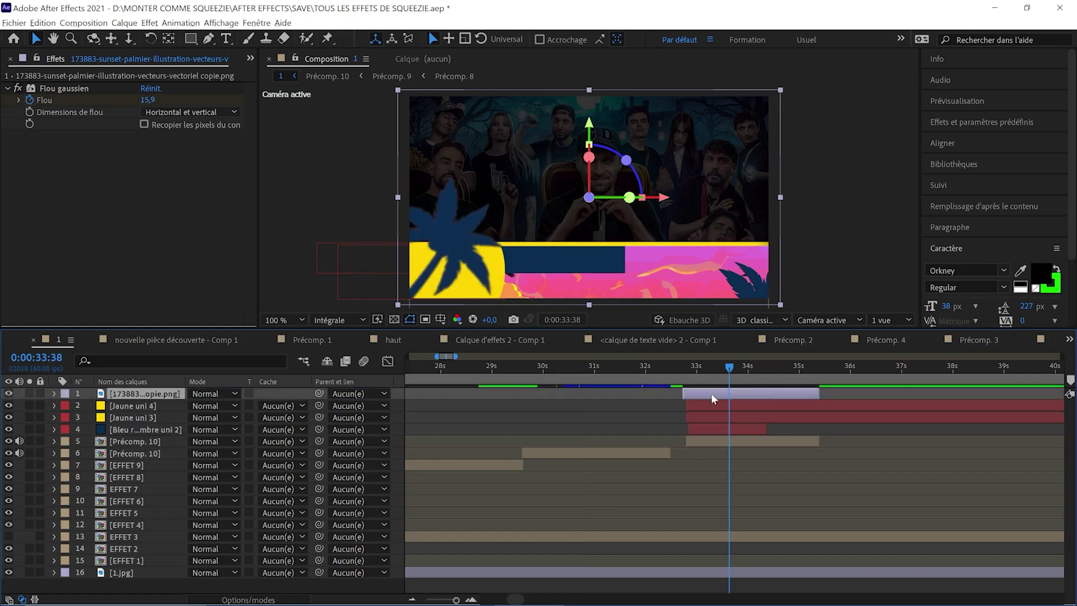
click(67, 89)
key(Delete)
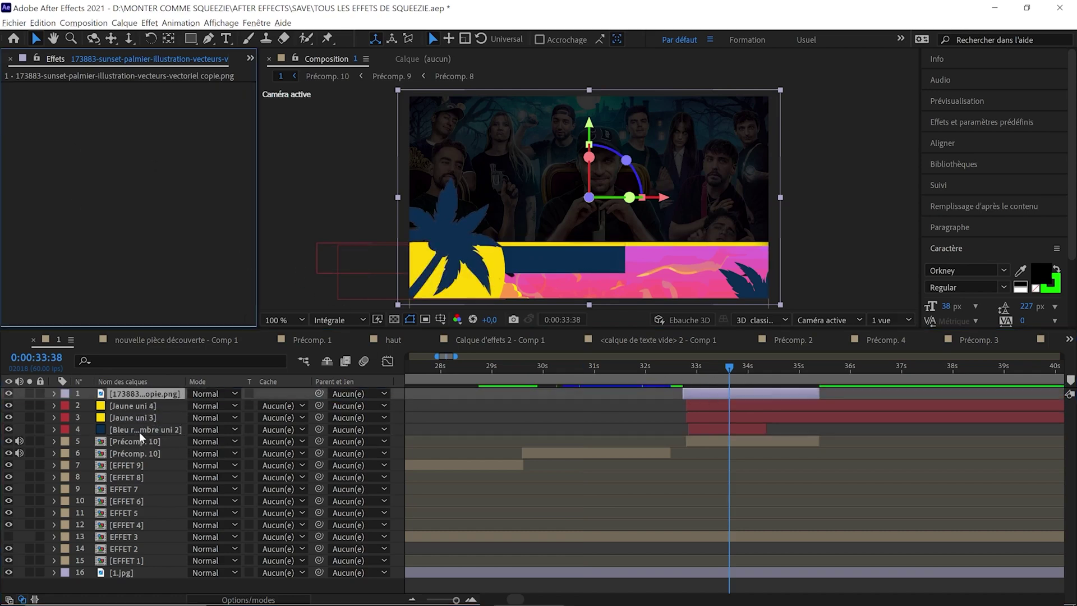
Scale the palm layer to 50% and animate its Position to settle over the yellow block at 487, 486, 0 by 0:00:33:30.
key(s)
click(209, 405)
text(41)
key(Return)
drag(515, 230, 427, 292)
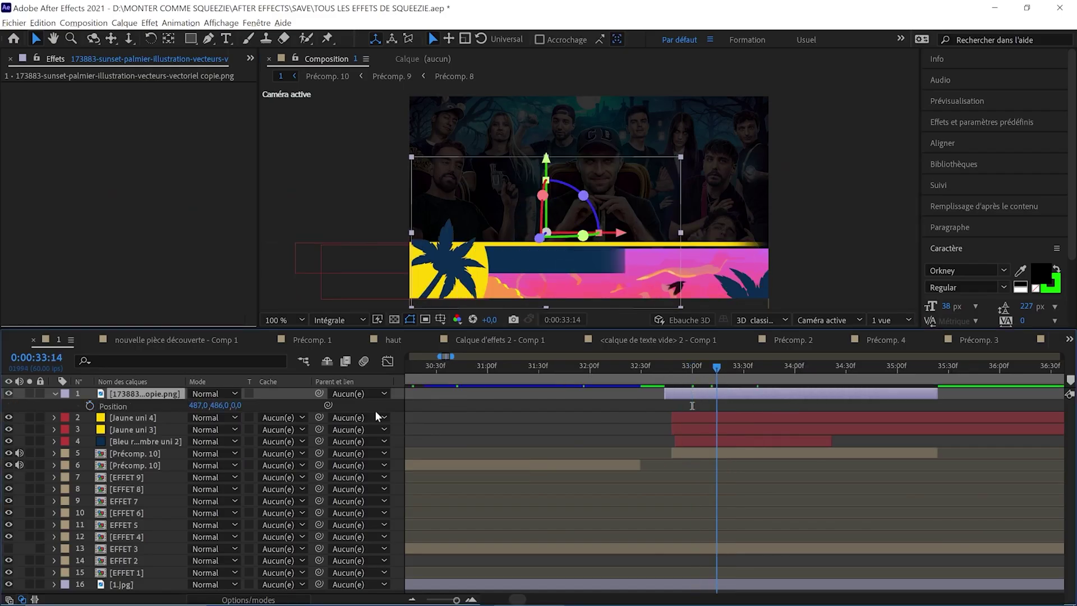
key(p)
key(j)
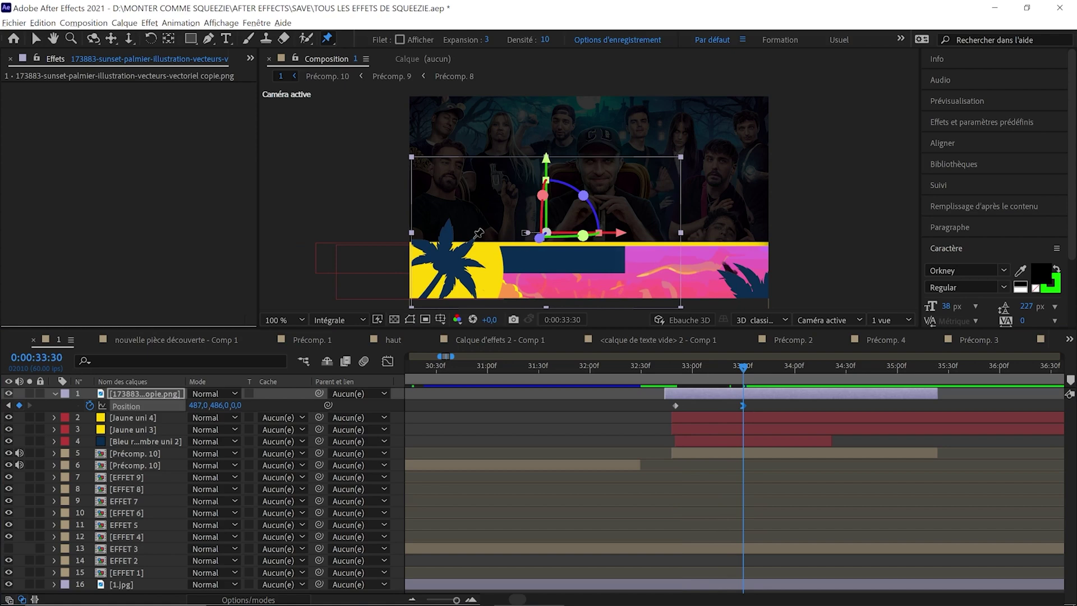
Pin the palm's trunk base, centre and right leaf with Puppet pins and keyframe them so the palm sways.
click(474, 238)
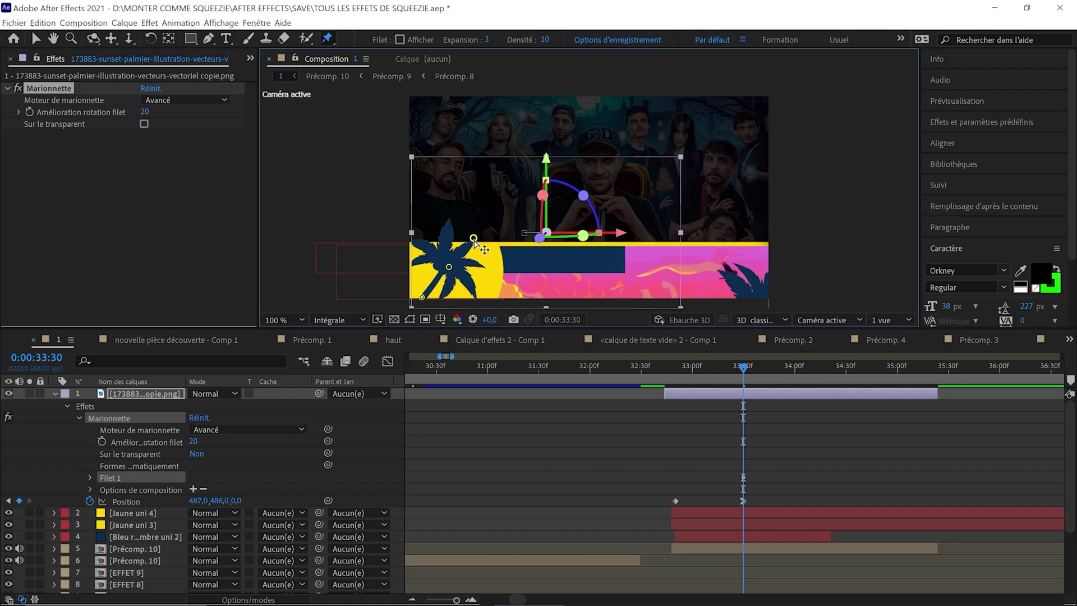
key(u)
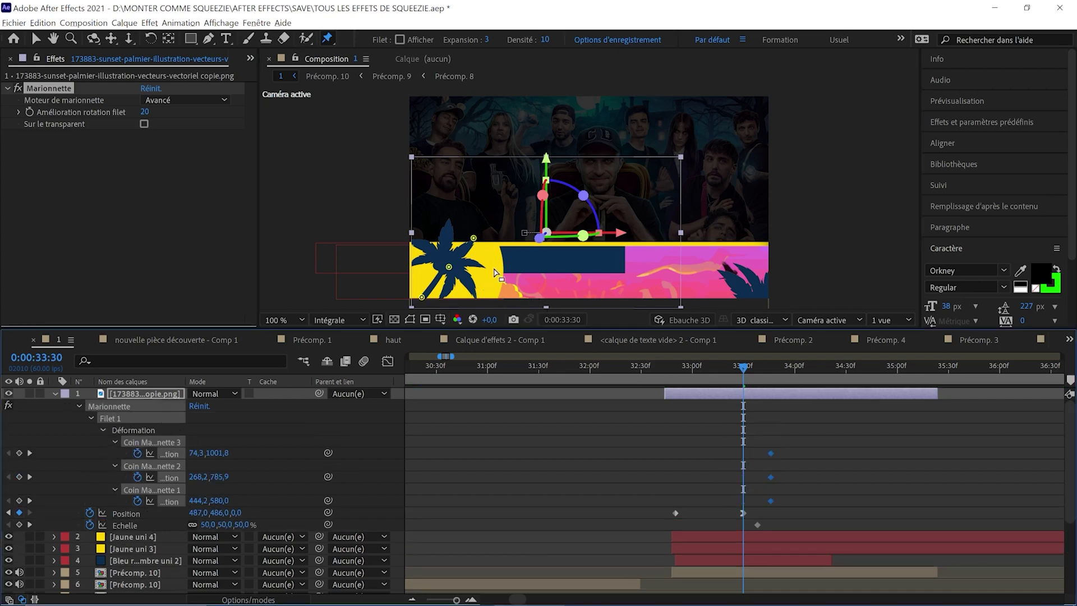
drag(457, 270, 450, 268)
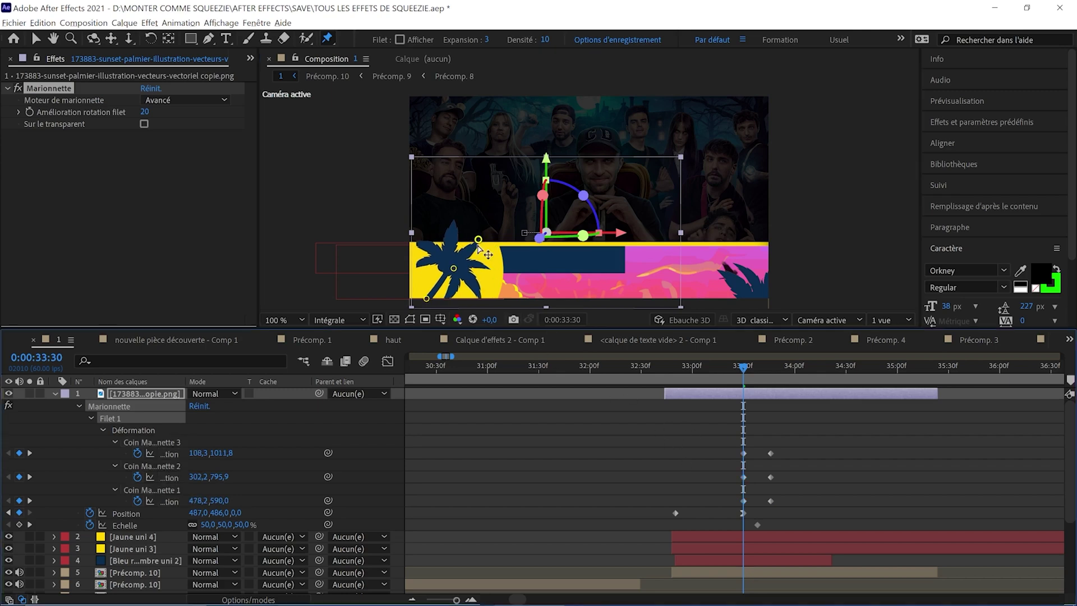
drag(478, 246, 482, 249)
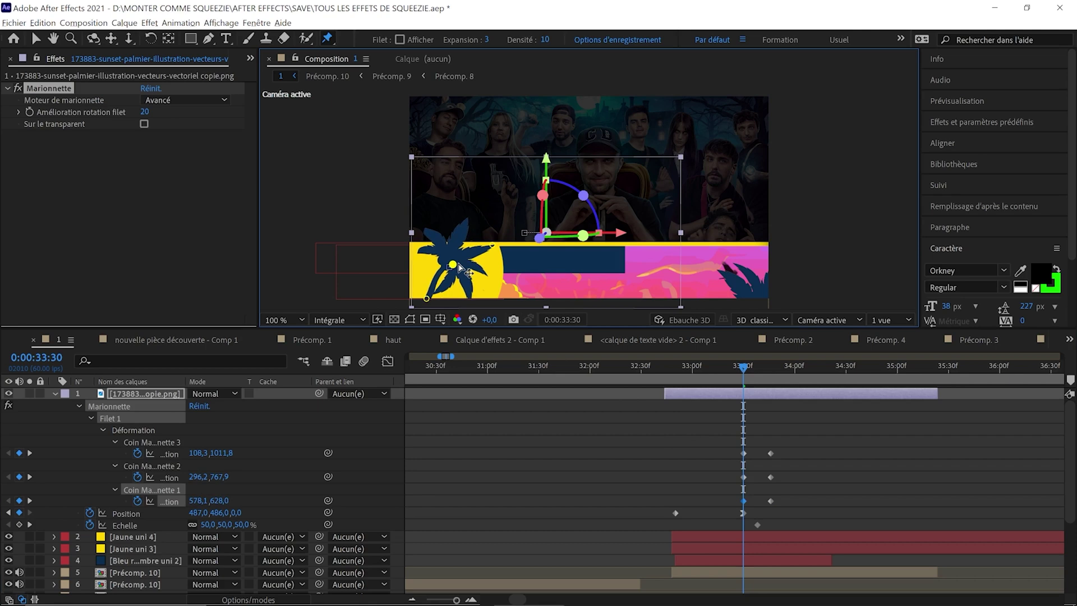
click(691, 366)
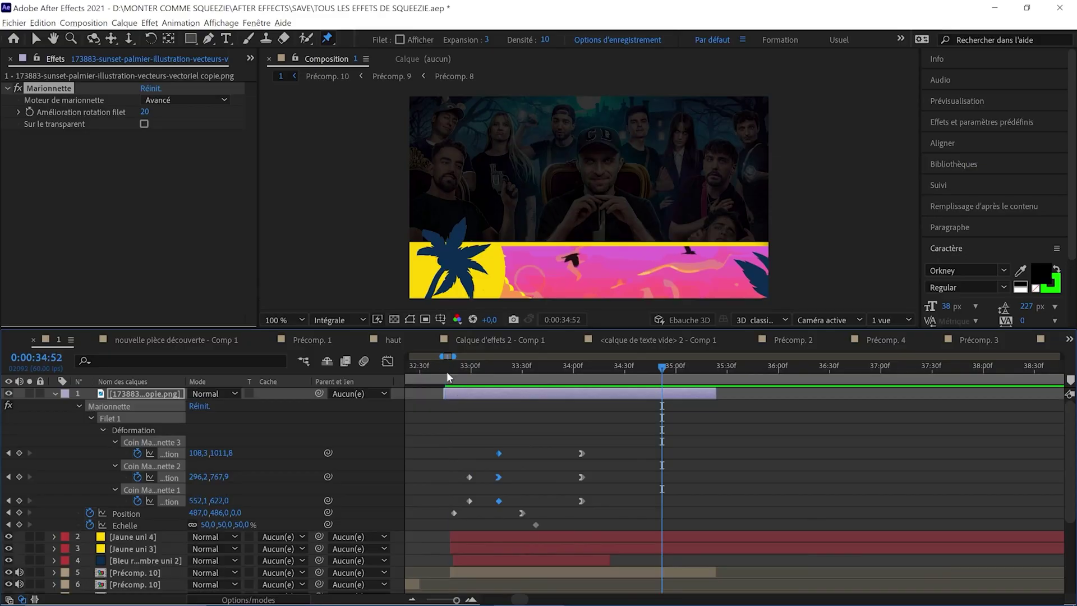
click(446, 372)
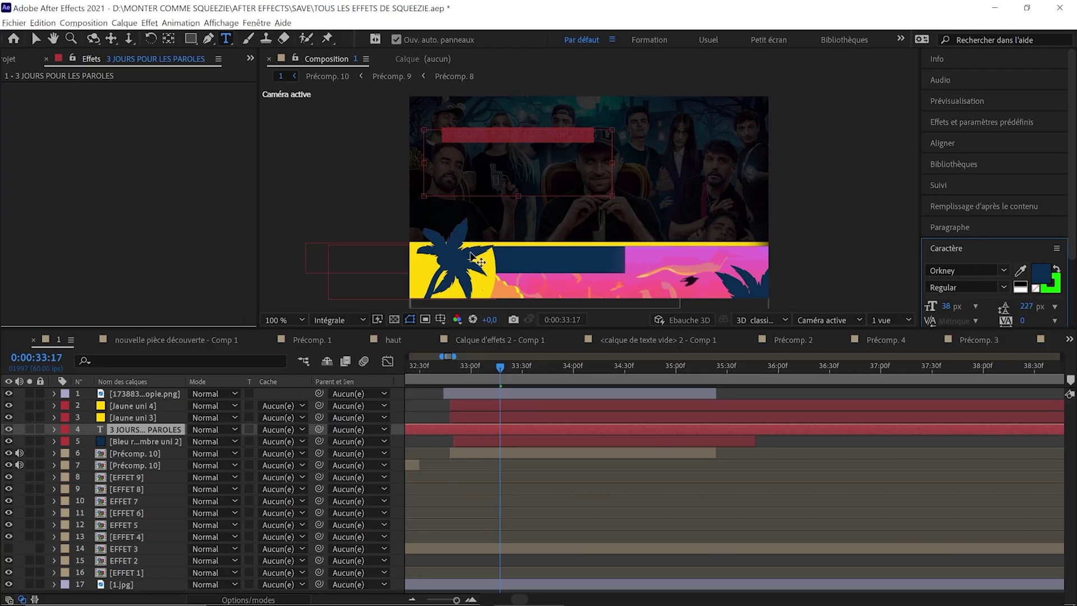
Move the "3 JOURS POUR LES PAROLES" text down onto the pink strip beneath the blue bar.
click(167, 431)
key(v)
drag(541, 139, 599, 286)
Replace the text with "3 jours pour les paroles, le beat et le'enregistrement" and widen its text box.
key(o)
scroll(529, 423, down, 8)
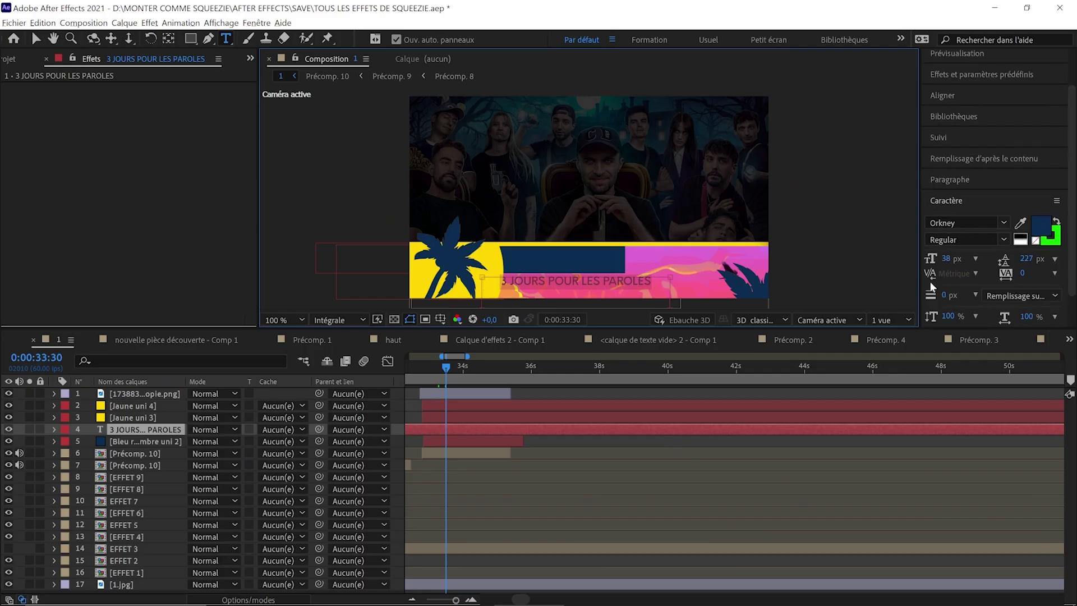
scroll(1004, 301, down, 1)
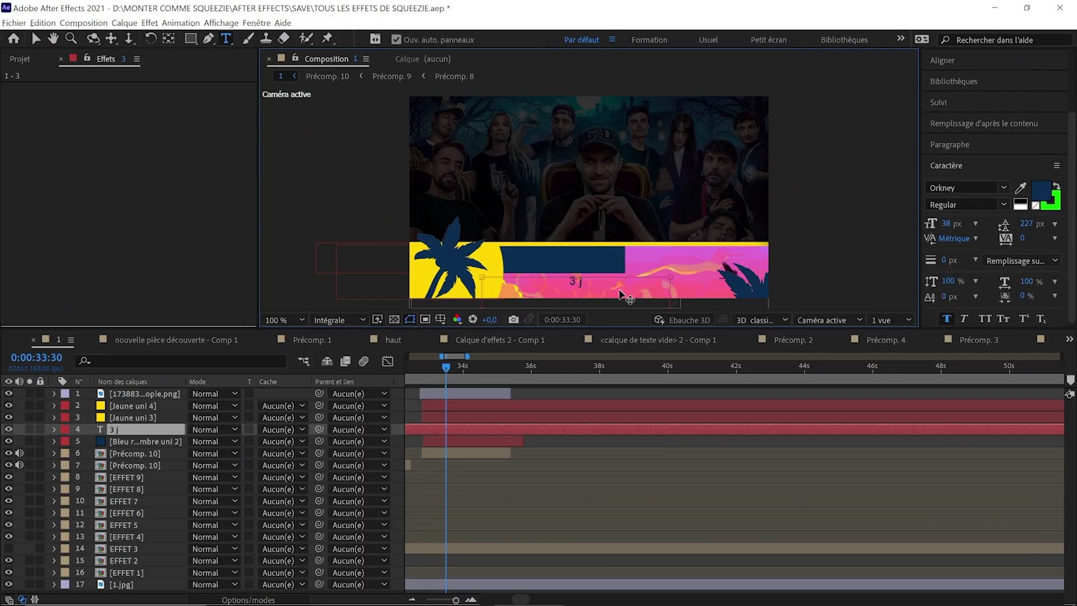
text(beat)
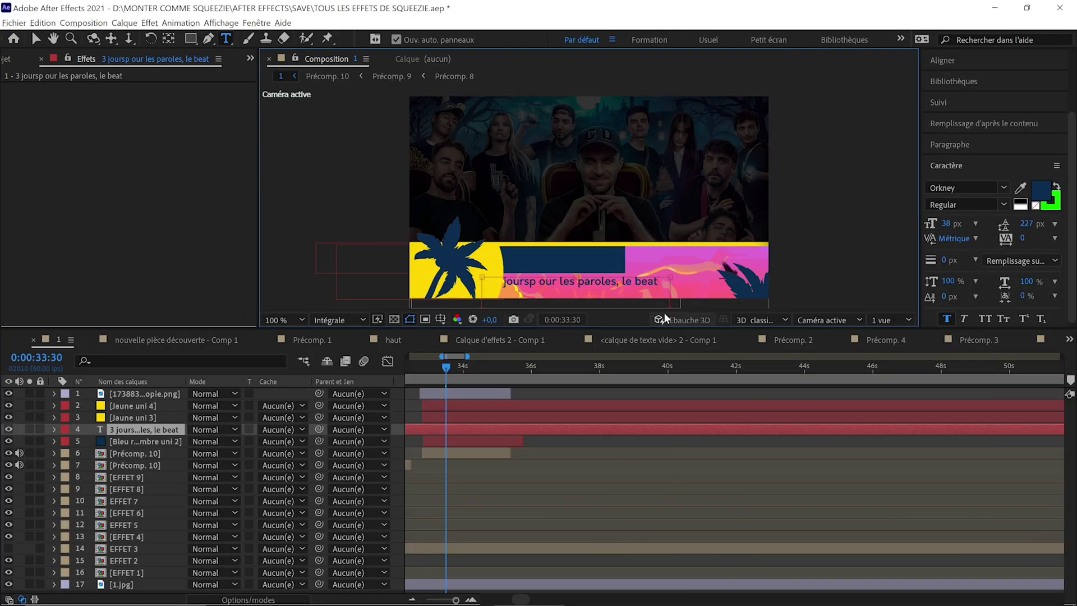
text(et le'enregistreme)
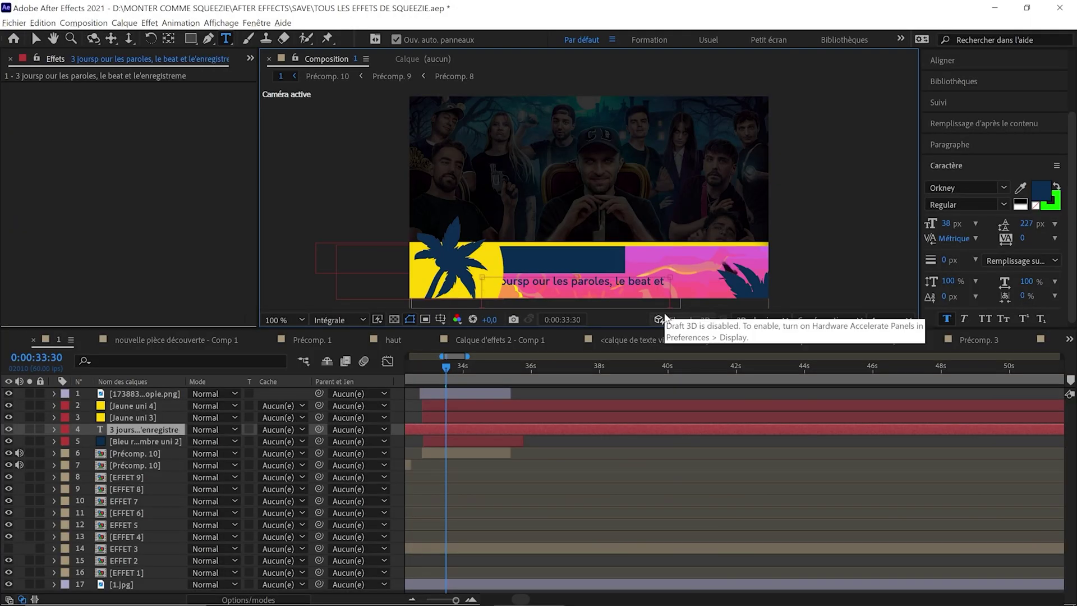
text(nt)
key(KP_Enter)
key(r)
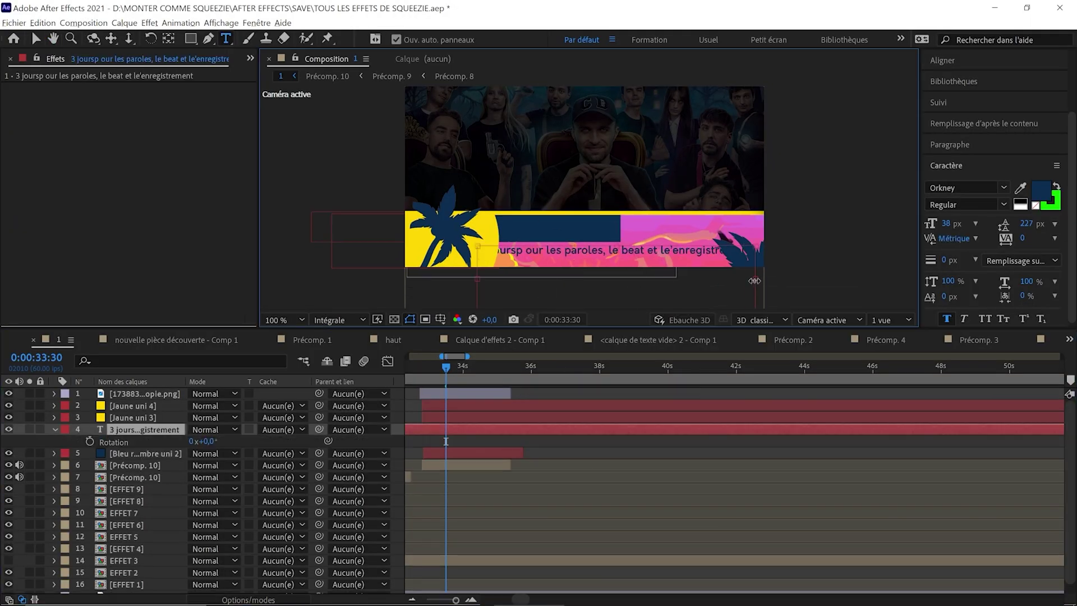
Try the banner caption at 30 px in the Anton font.
drag(946, 224, 826, 318)
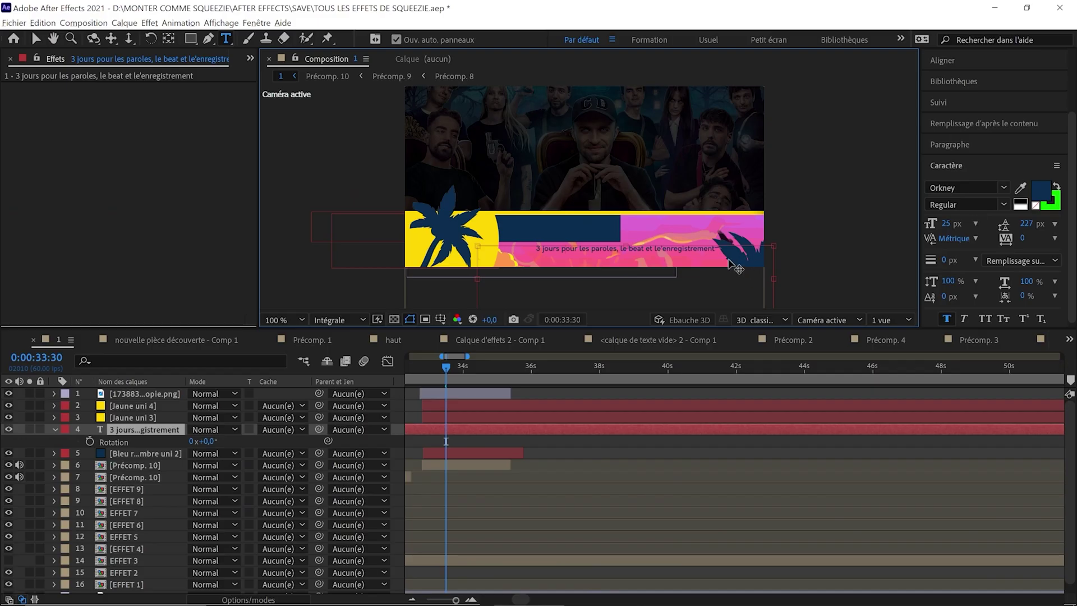
drag(946, 223, 960, 224)
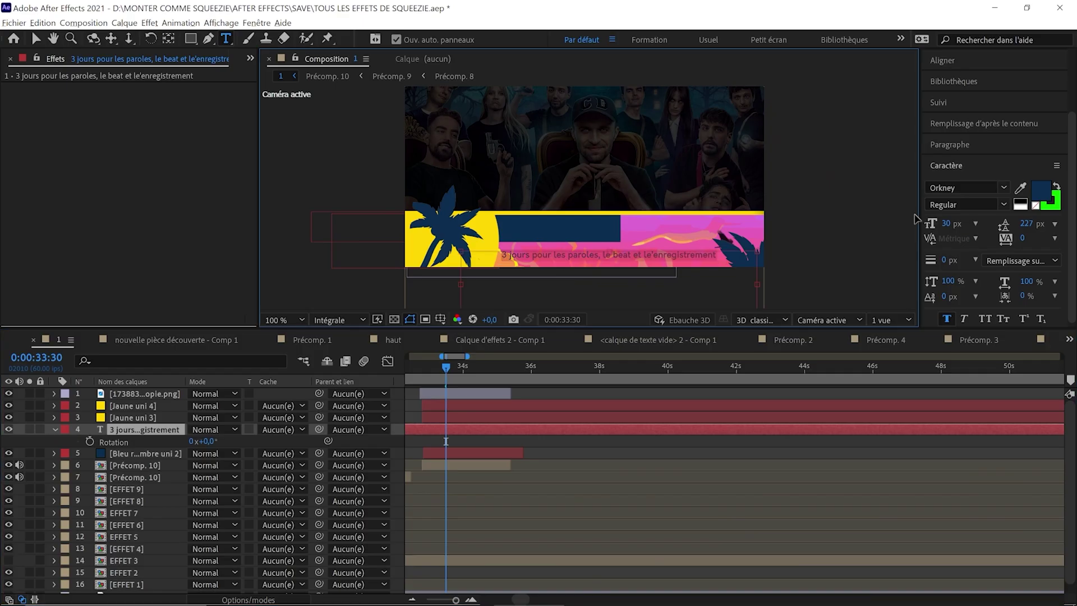
click(1003, 188)
click(957, 308)
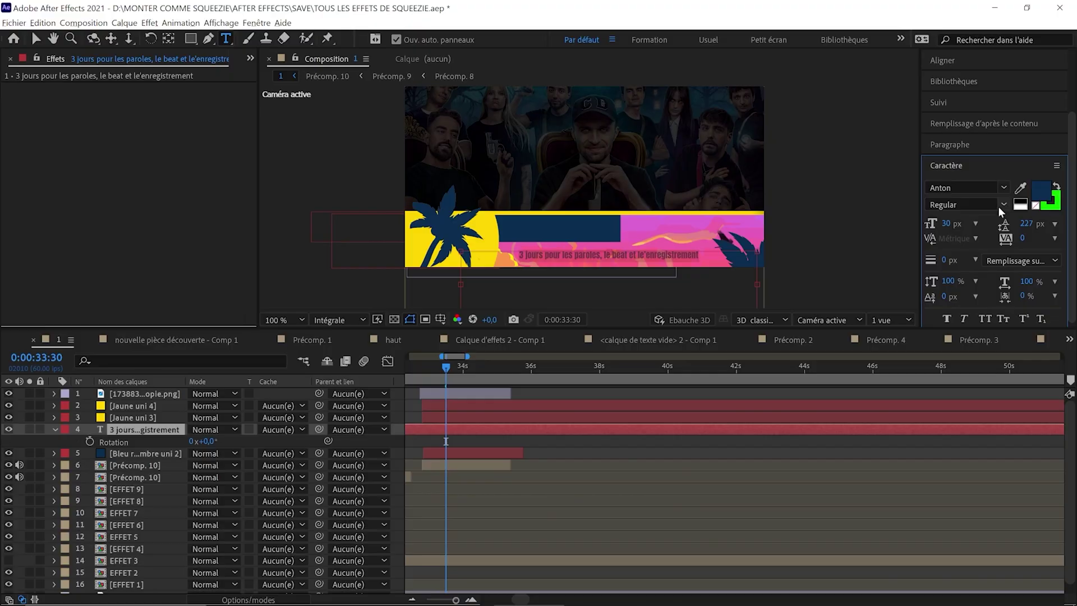
Give the caption a white drop shadow with 100% opacity, 261° direction and a distance of 2.
click(760, 262)
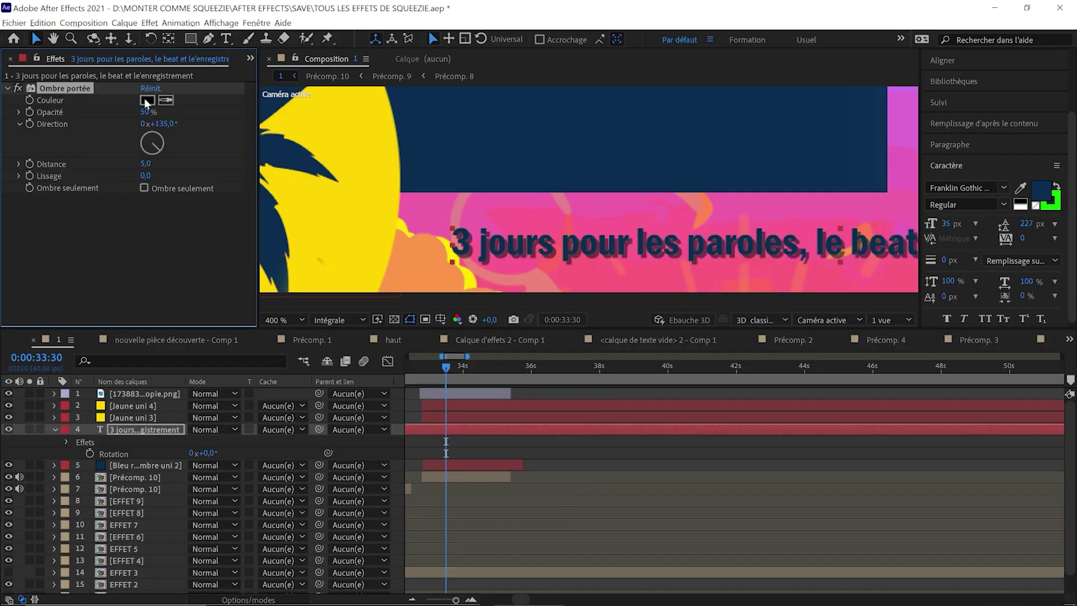
click(146, 101)
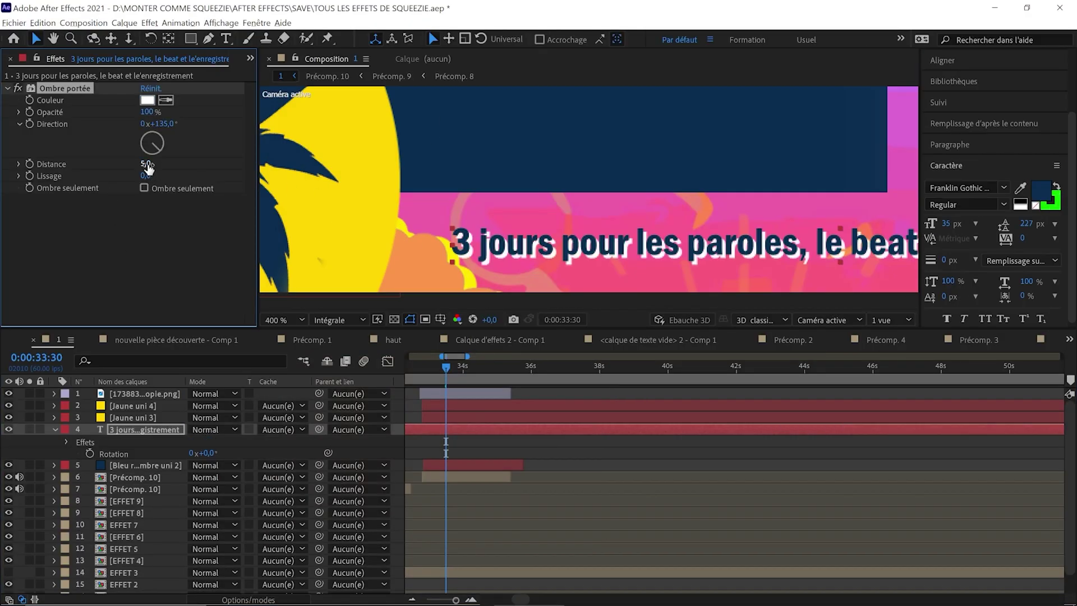
click(144, 139)
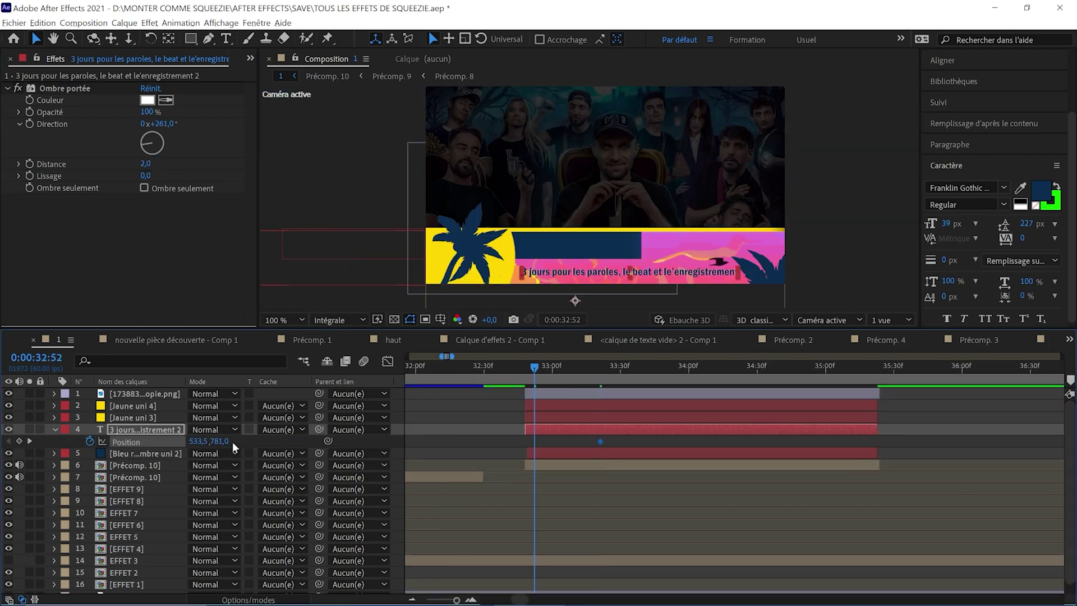
Keyframe the caption's Position at 533.5, 835 at 0:00:32:52 and give its rise a fast-start, slow-finish speed curve.
drag(225, 441, 264, 437)
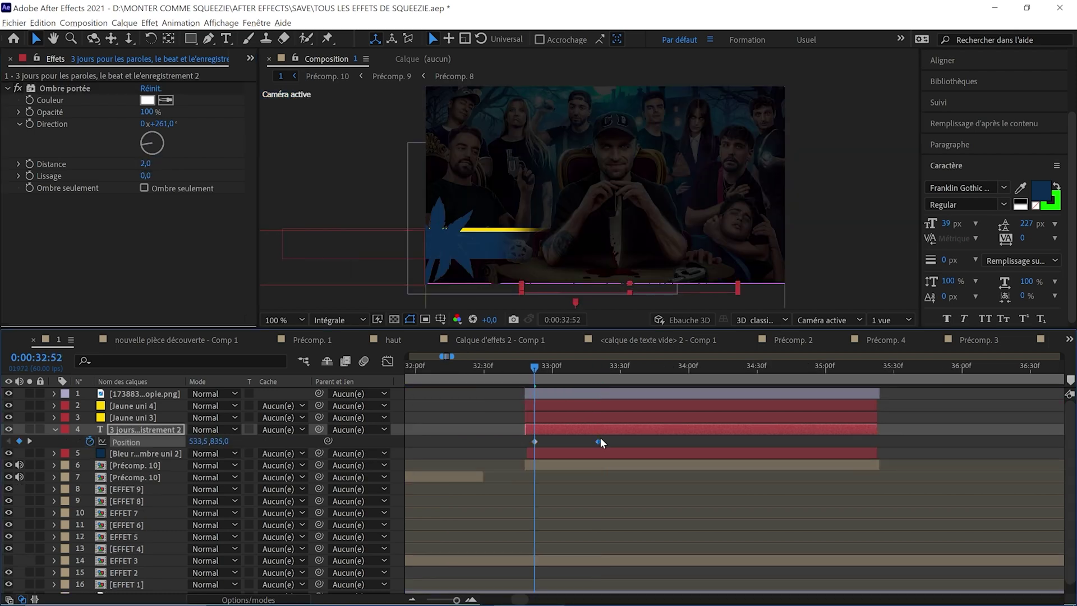
key(shift+F3)
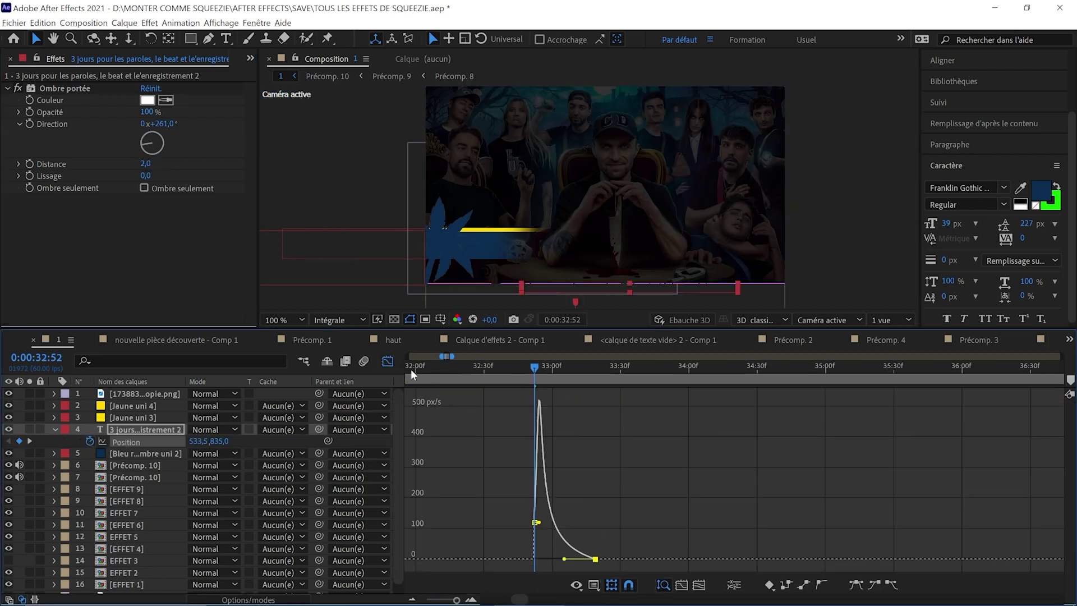
key(shift+F3)
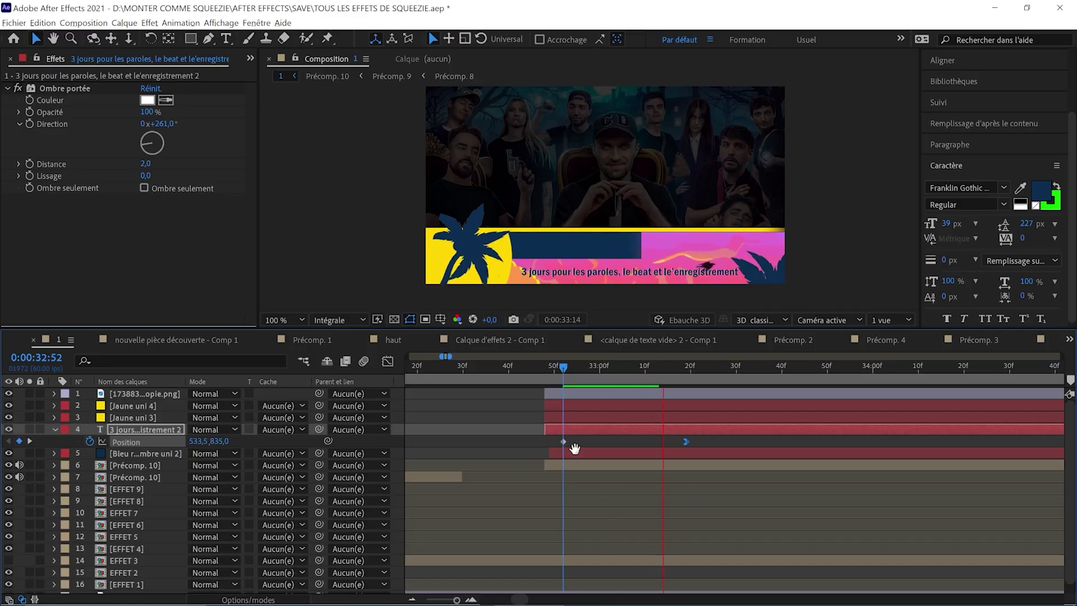
Delay the caption's first Position keyframe by about five frames and preview its entrance.
drag(575, 447, 588, 443)
key(space)
key(space)
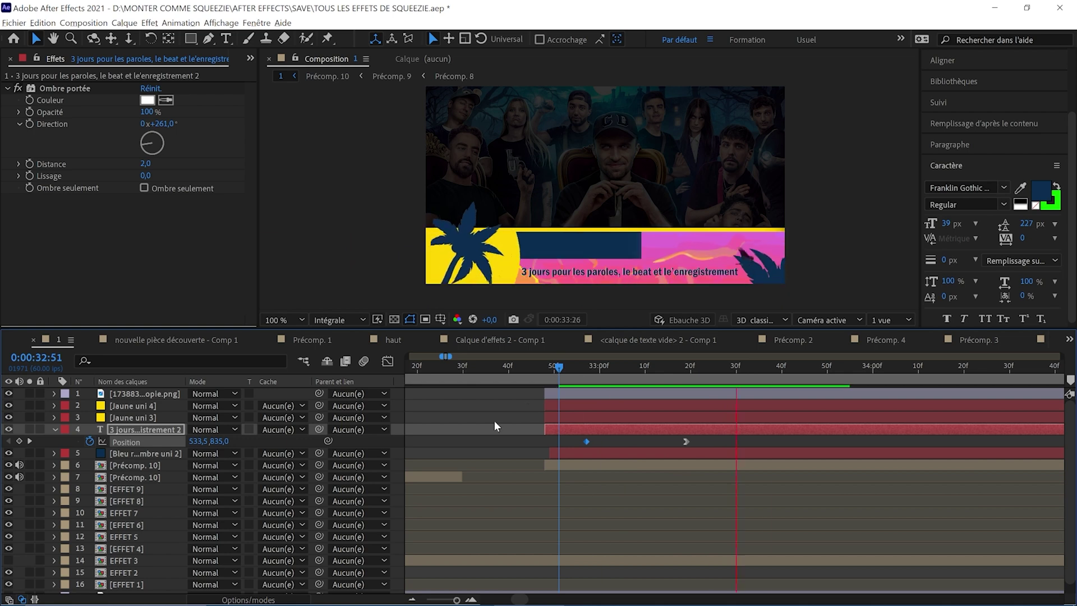
Add a yellow title text reading "ÉTAPE 1 : Création du hit de l'été" above the blue bar.
key(ctrl+alt+shift+t)
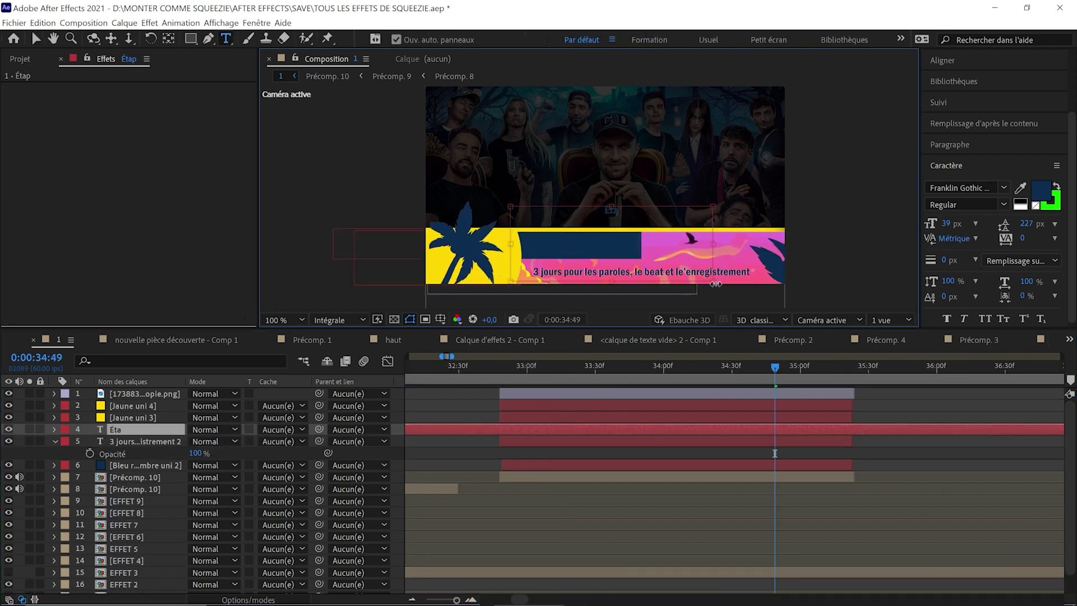
text(ÉTAPE 1 : Création du hit de l’été)
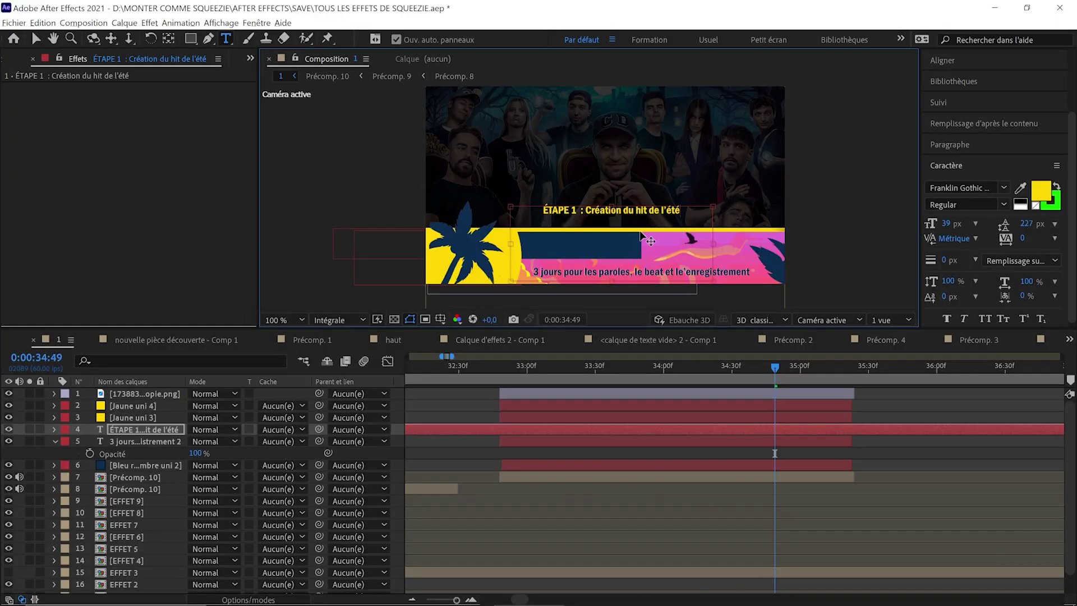
Set the banner title in the Raleway font, using the Heavy style for the "ÉTAPE 1 :" part.
key(ctrl+shift+Left)
key(ctrl+shift+Left)
key(ctrl+shift+Left)
key(ctrl+shift+Left)
key(ctrl+shift+Left)
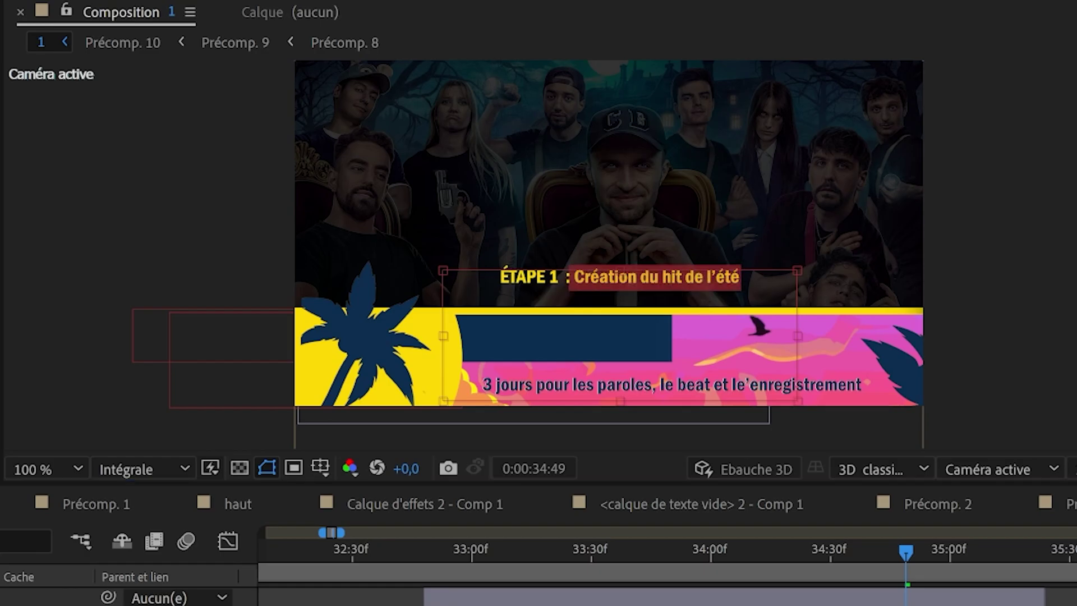
key(ctrl+shift+Left)
key(ctrl+shift+Left)
key(ctrl+shift+Left)
click(1068, 235)
text(montserratraleway)
key(Down)
key(Down)
key(Return)
drag(473, 278, 561, 278)
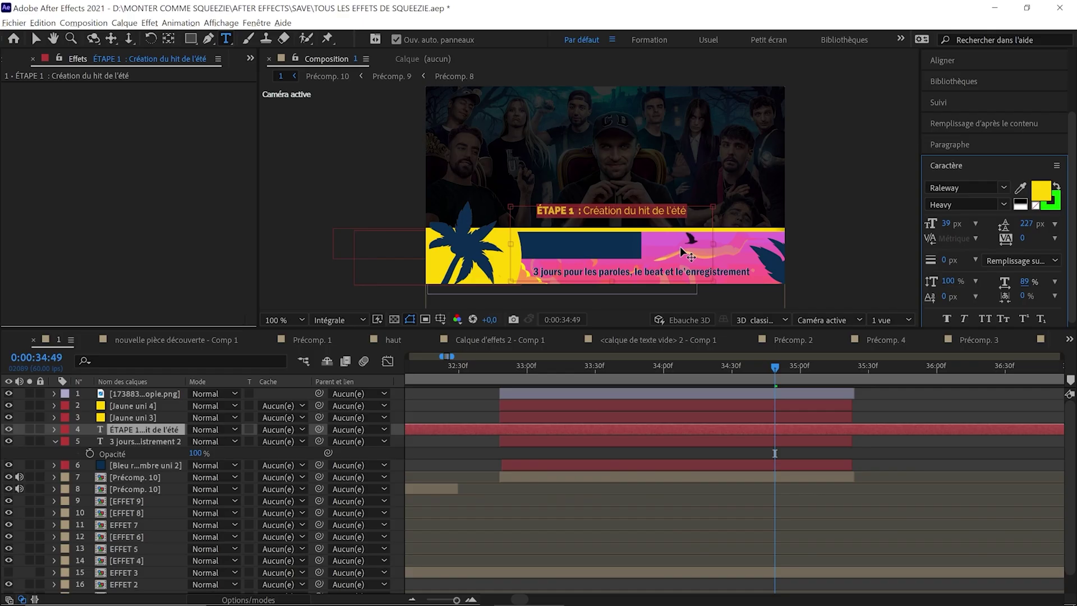
Place the title on the blue bar and widen the bar's mask so it fits behind the whole text.
key(Escape)
key(v)
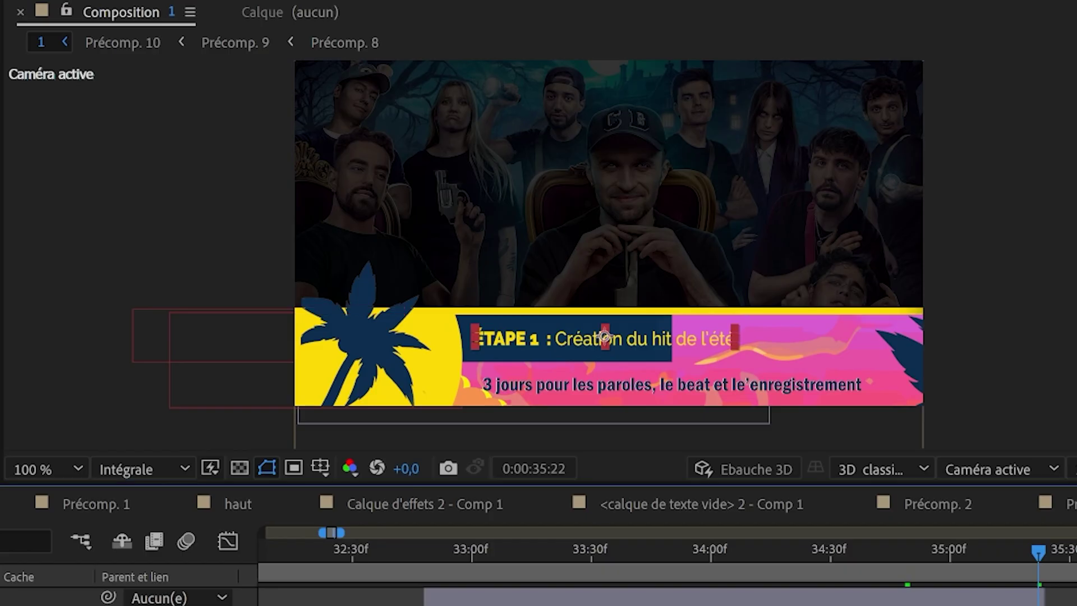
key(Caps_Lock)
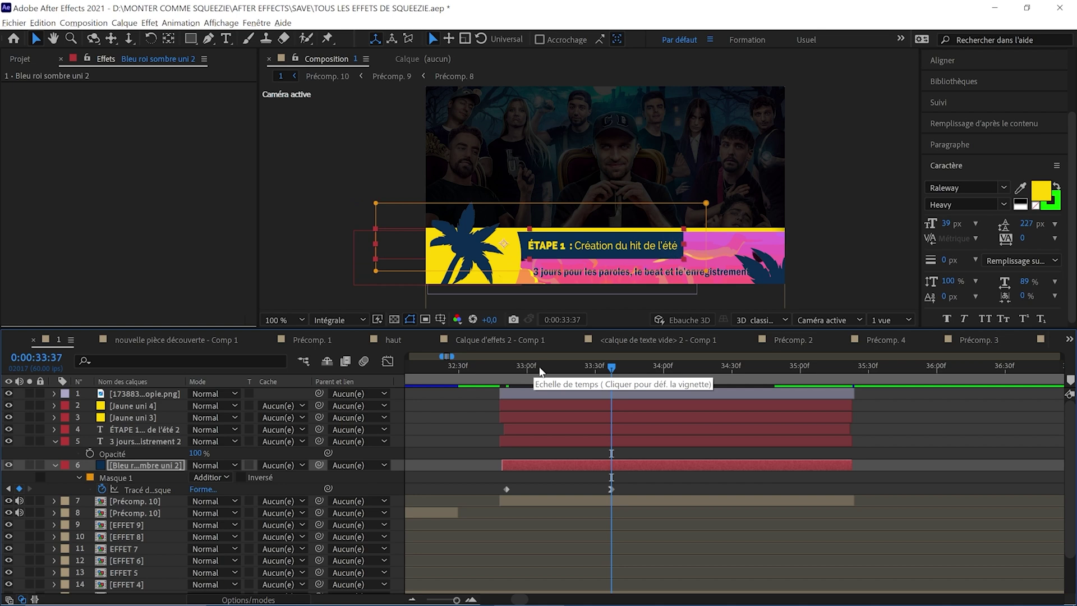
click(493, 377)
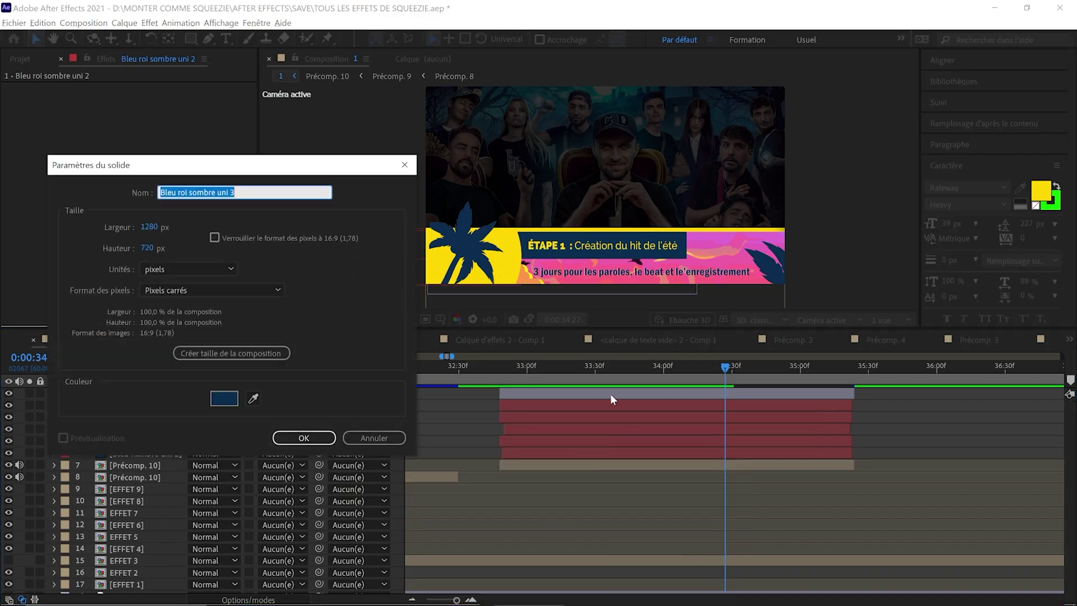
Create a 1280 by 720 px solid in green 00FF00.
click(222, 401)
text(00FF00)
click(553, 357)
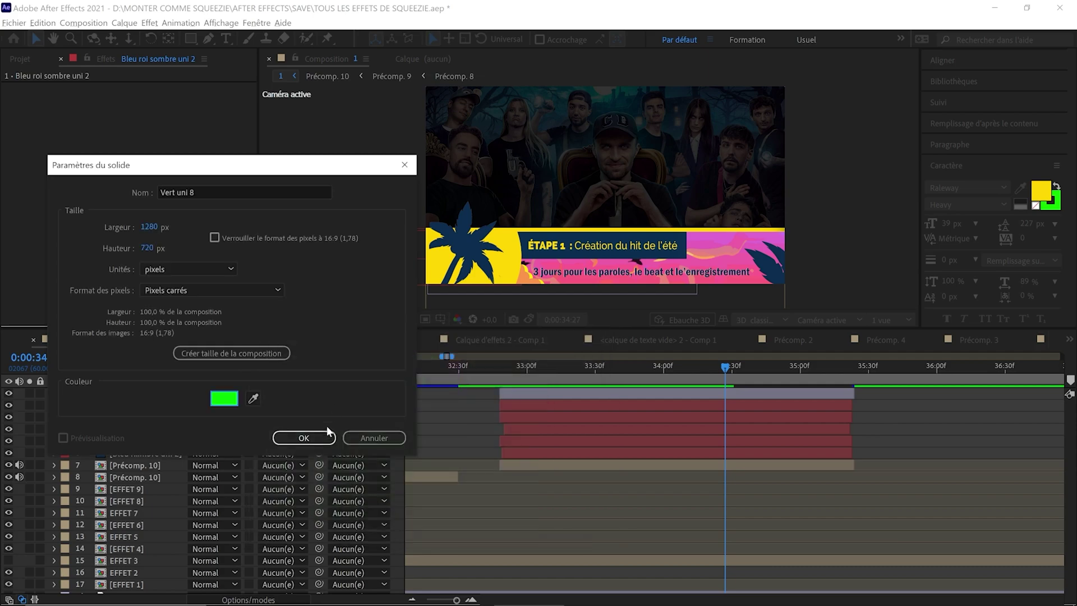
click(323, 435)
Flatten the green solid to 12% vertical scale at full width and place it over the title's bar.
key(s)
click(368, 288)
text(20)
key(Return)
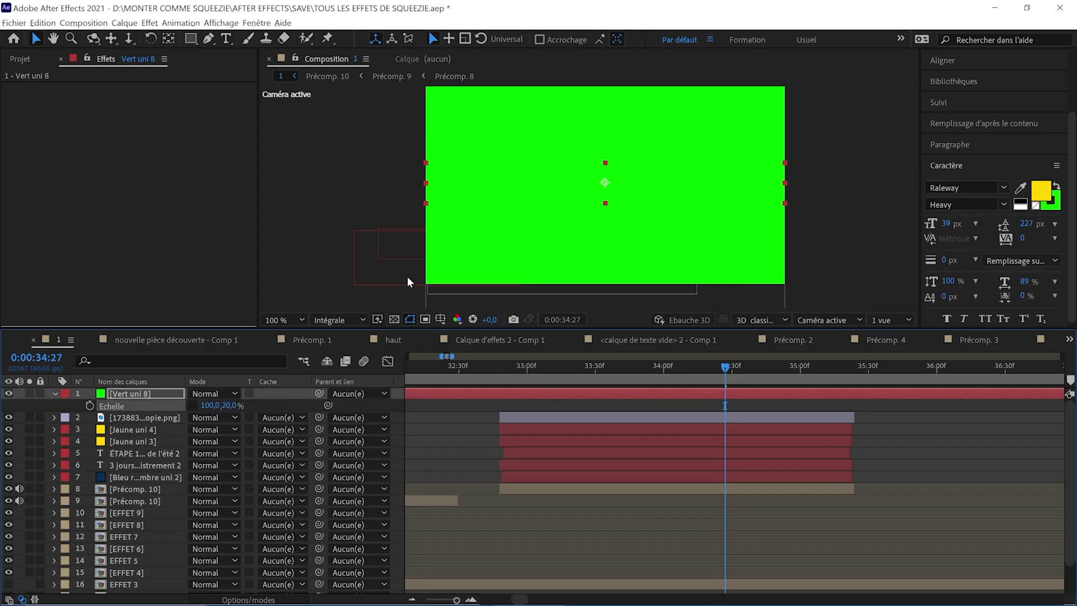
drag(230, 405, 227, 404)
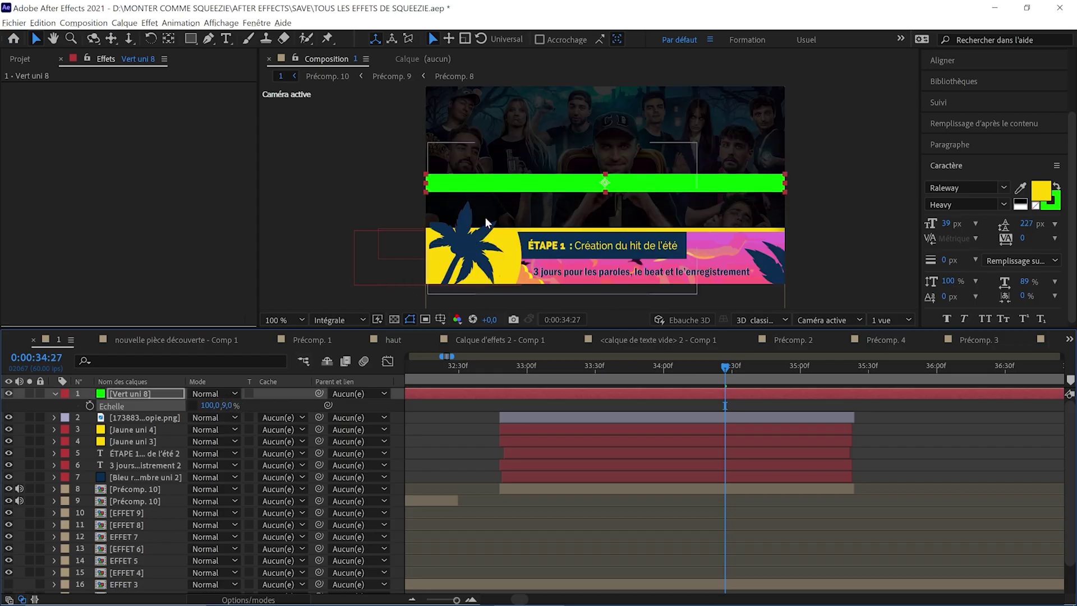
drag(548, 187, 553, 254)
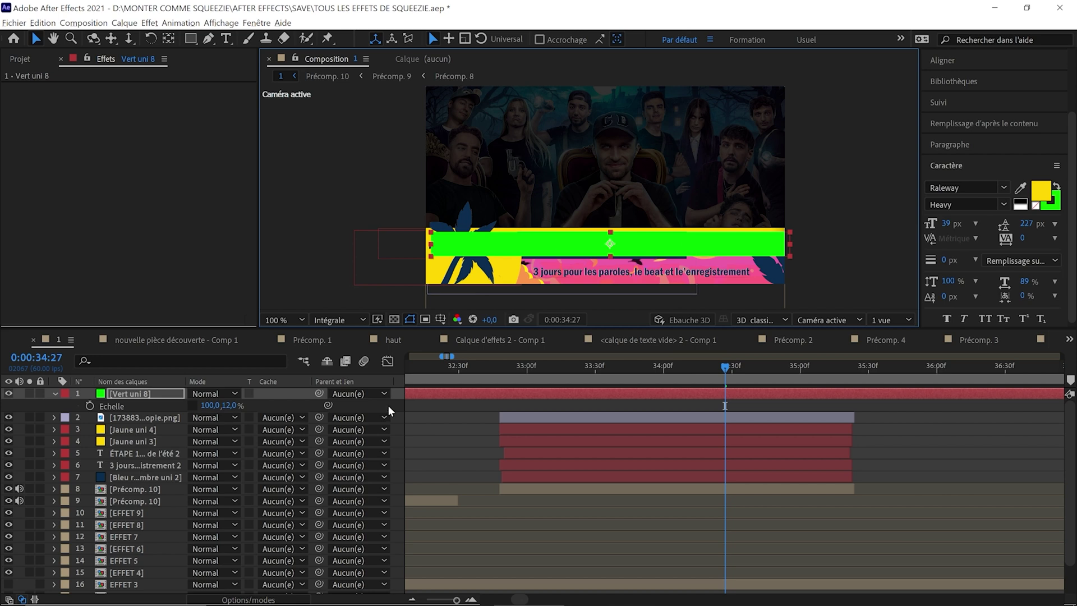
Place the title layer directly beneath the green solid and use the solid as its alpha track matte.
drag(143, 457, 143, 414)
click(281, 417)
click(303, 443)
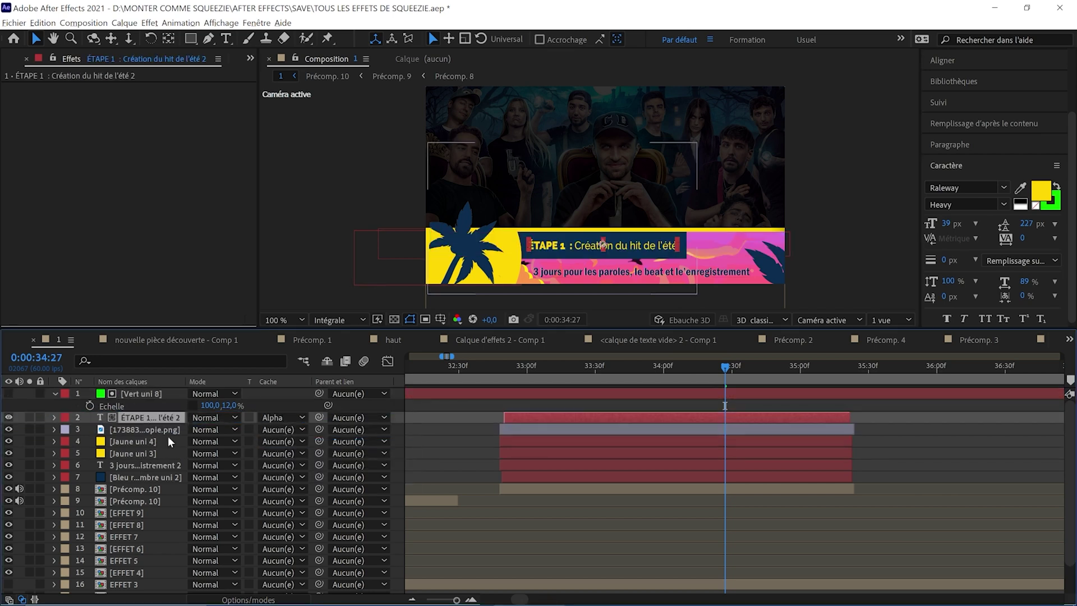
Animate the title's Position up to its 631.6, 578.8 keyframe with an eased speed curve and preview the entrance.
key(u)
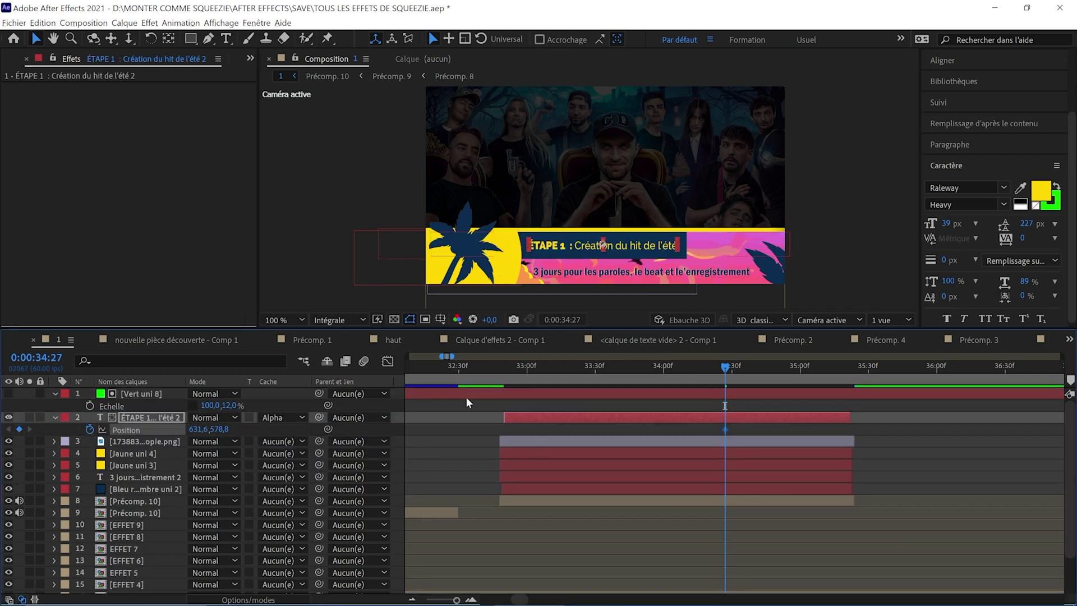
key(j)
key(shift+F3)
key(F9)
key(shift+F3)
key(space)
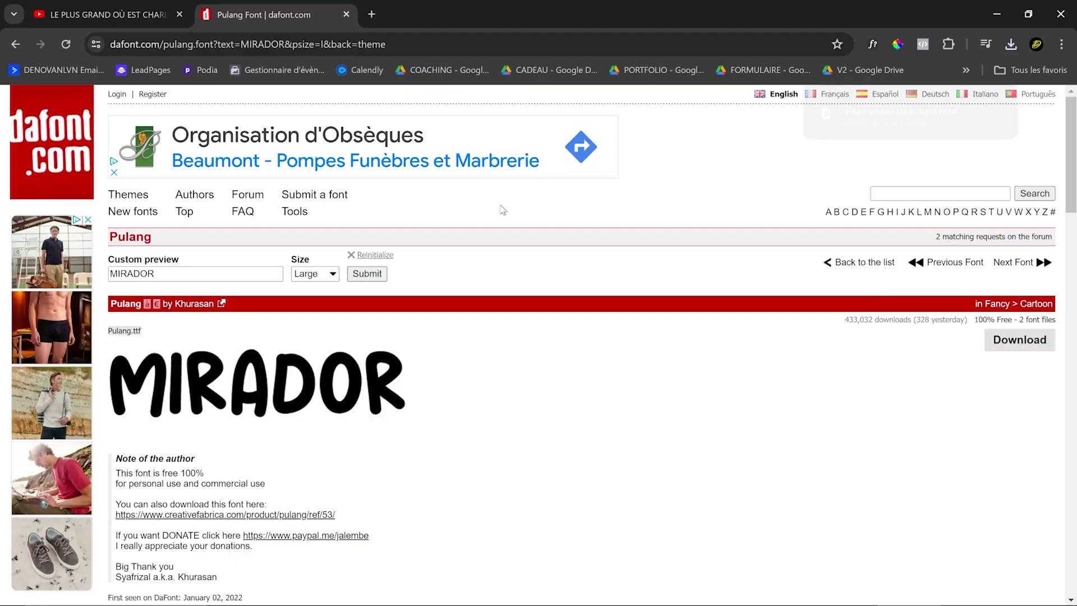
Switch to File Explorer and put the downloaded pulang archive in the police folder on drive C.
key(alt+Tab)
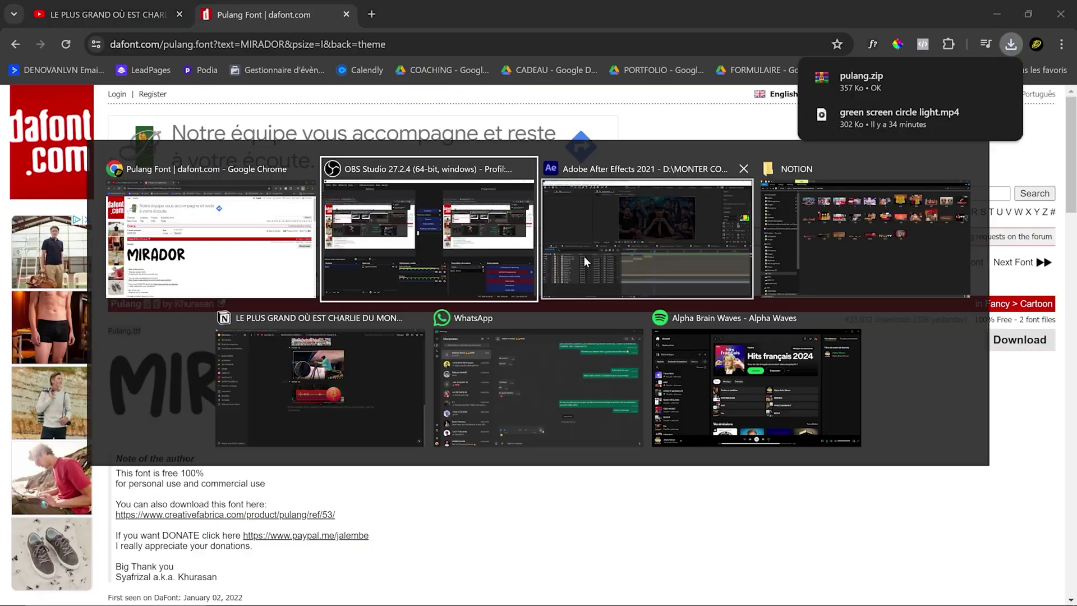
key(alt+Tab)
key(alt+Tab)
click(84, 110)
click(107, 42)
double_click(294, 197)
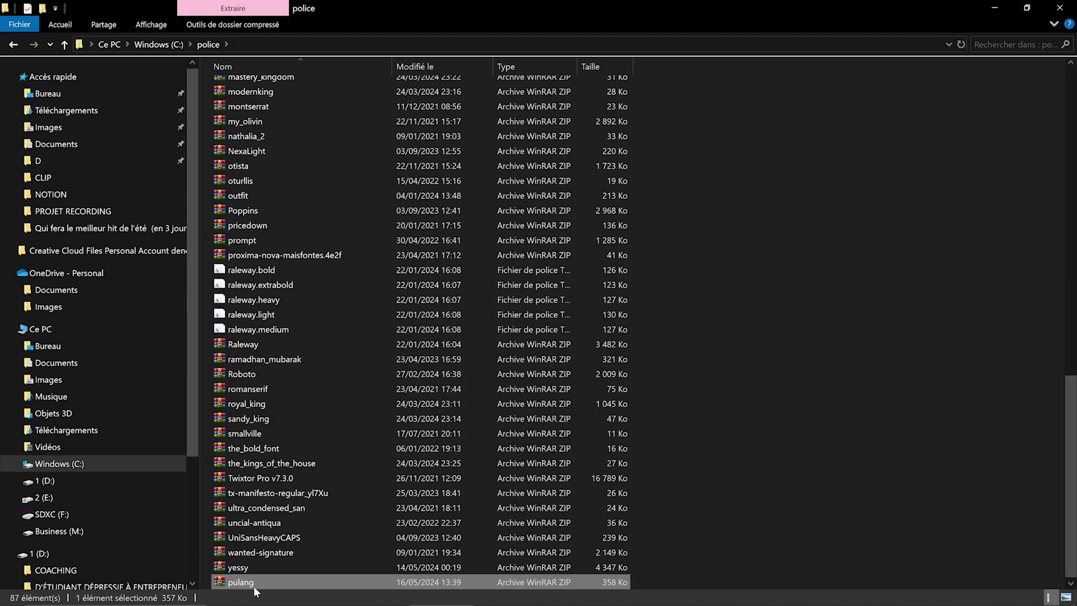
Open the pulang archive and install both the TrueType and PostScript versions of the Pulang font.
double_click(242, 582)
double_click(185, 297)
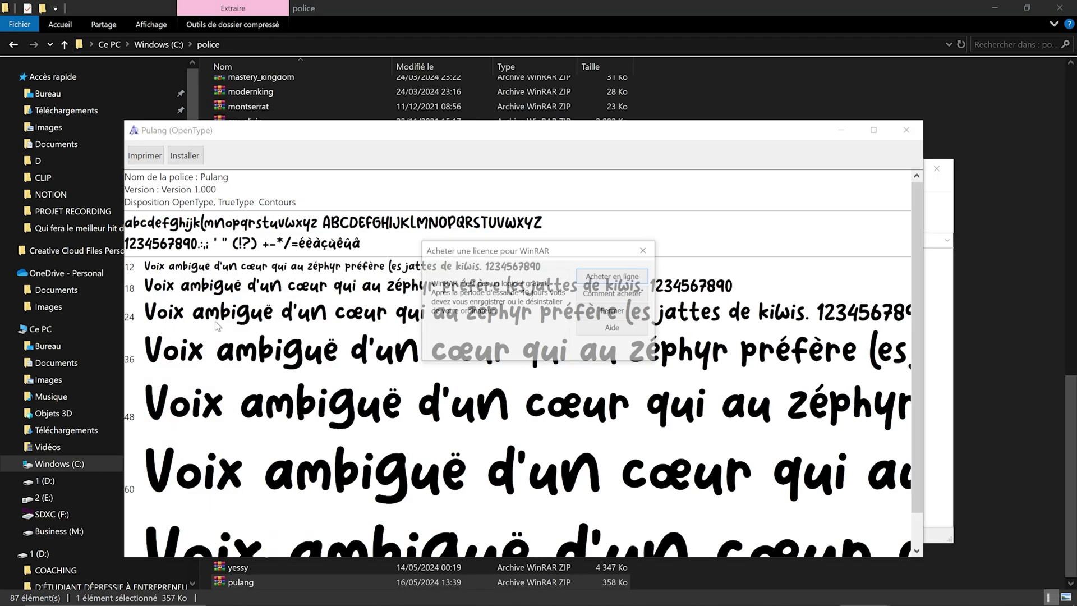
click(191, 155)
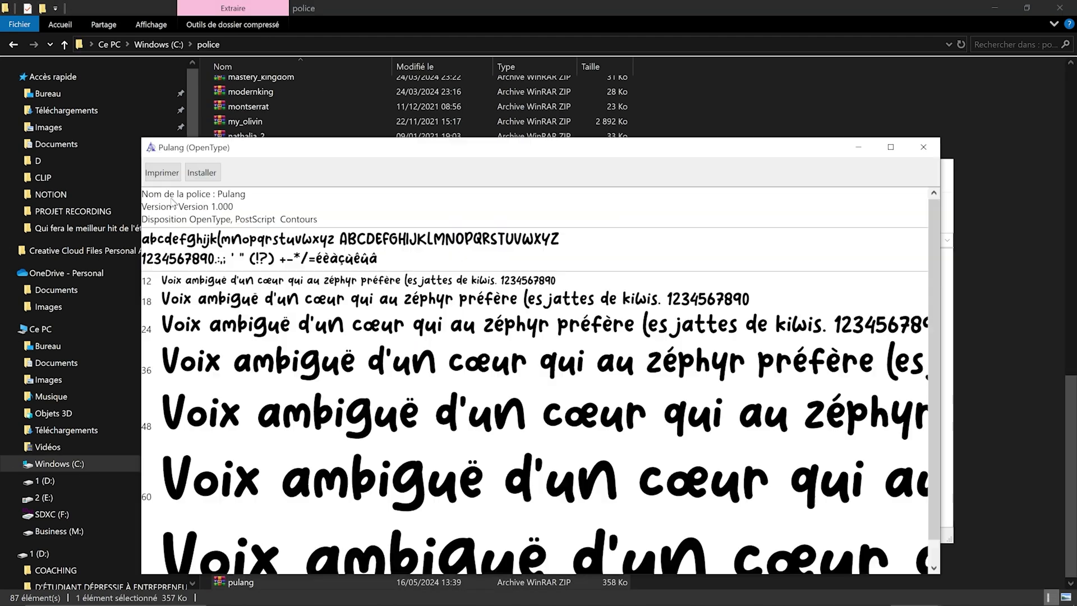
click(201, 172)
click(578, 320)
Switch to After Effects and set the MIRADOR text in italic Pulang with a larger 118 px initial M.
key(alt+Tab)
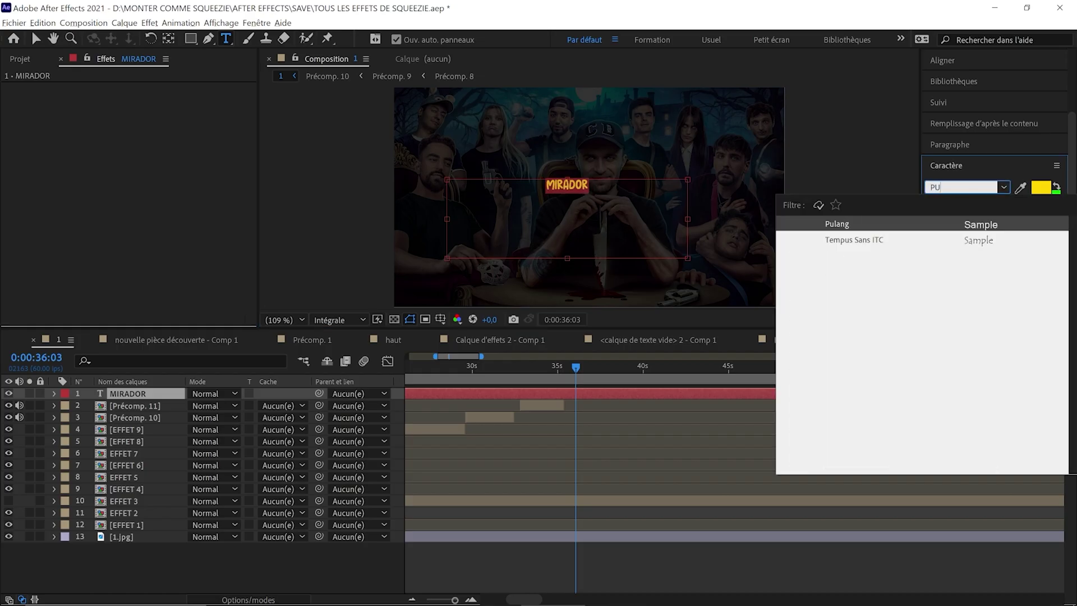
key(Return)
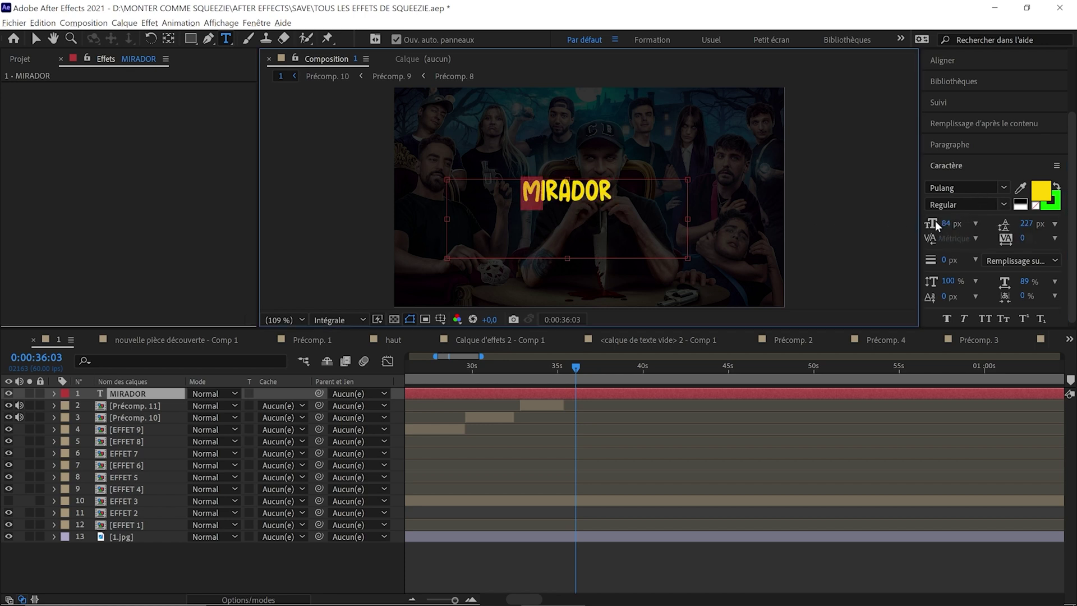
click(600, 205)
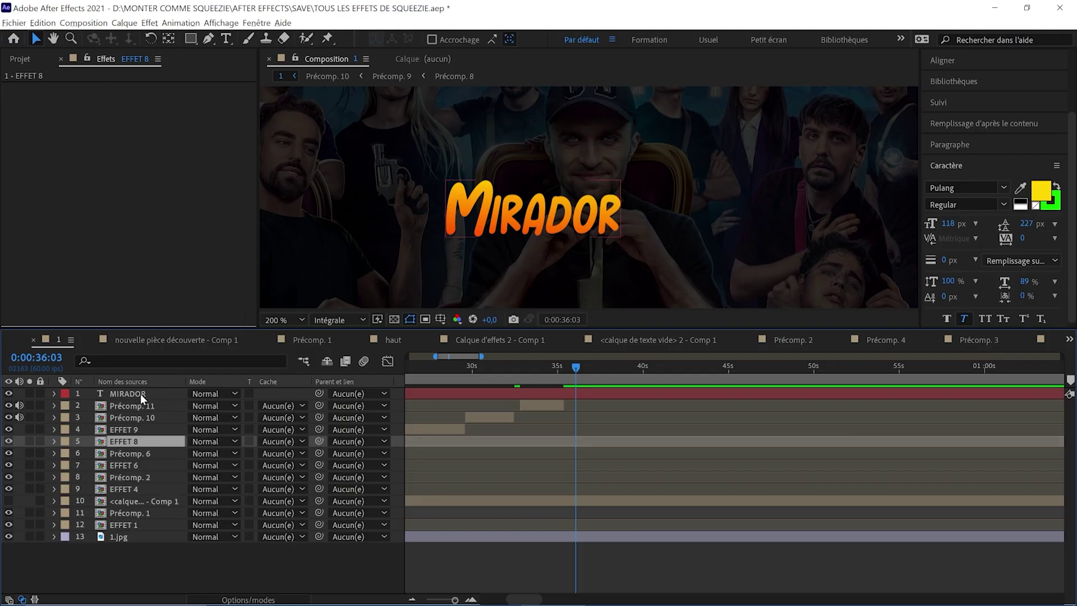
Give the MIRADOR title a drop shadow in red EF0000 with 62% opacity and a distance of 10.
click(141, 394)
click(147, 207)
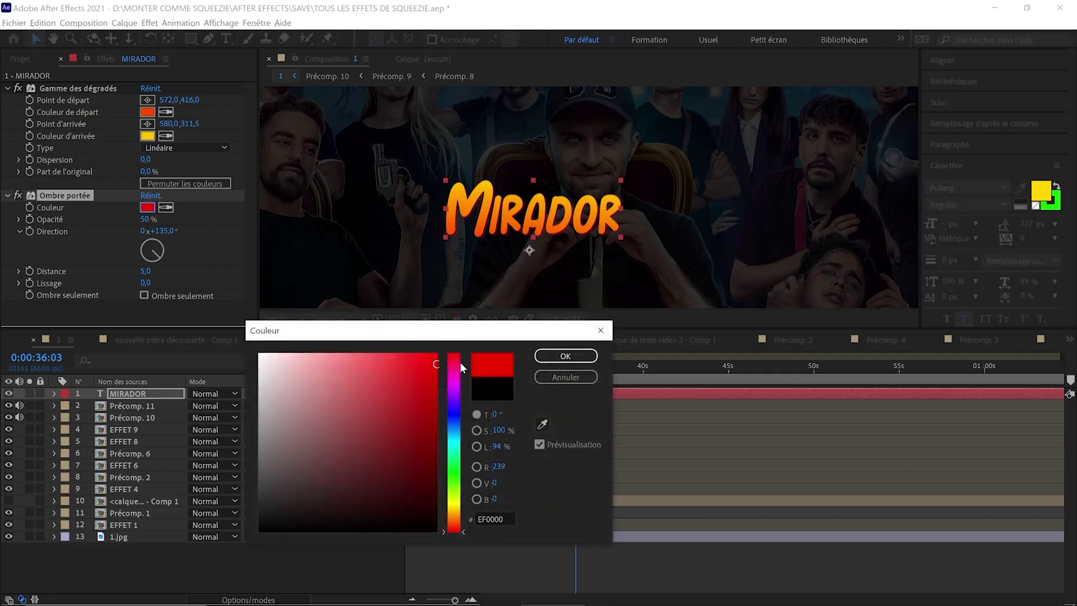
click(563, 353)
drag(411, 375, 405, 375)
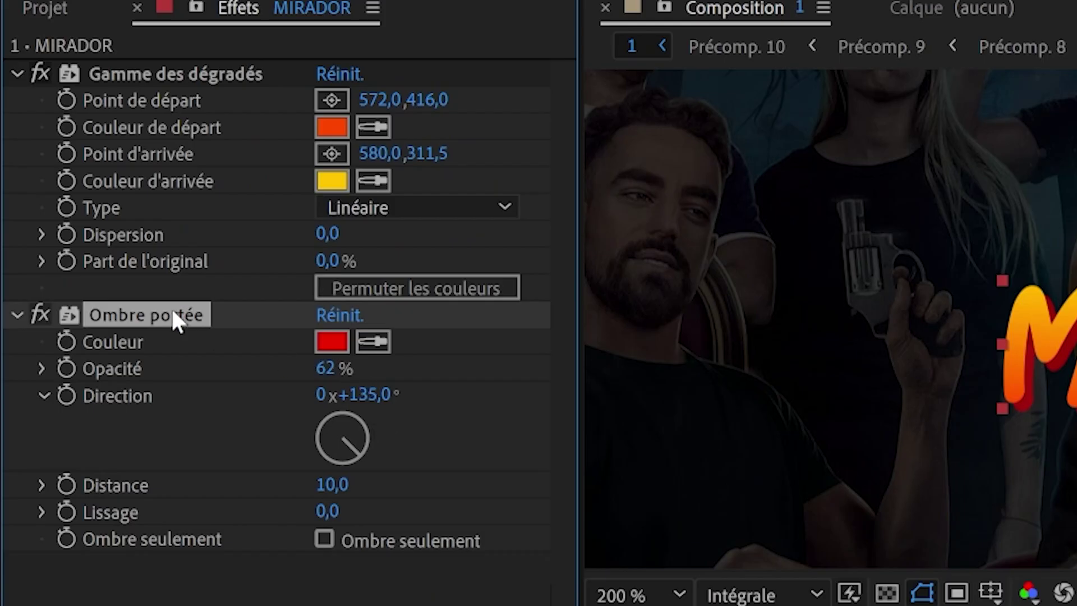
Duplicate the title's drop shadow and recolour the first of the two to near-black 160000.
key(ctrl+d)
click(333, 594)
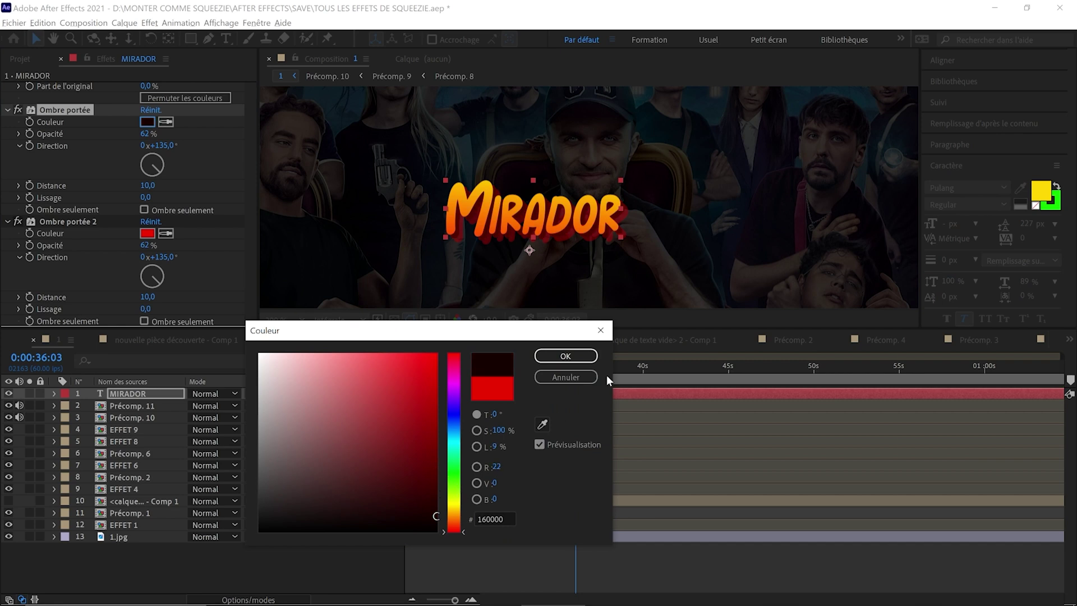
click(565, 377)
Try a distance of 23 and a softness of 15 on the red drop shadow.
text(15)
drag(145, 297, 125, 299)
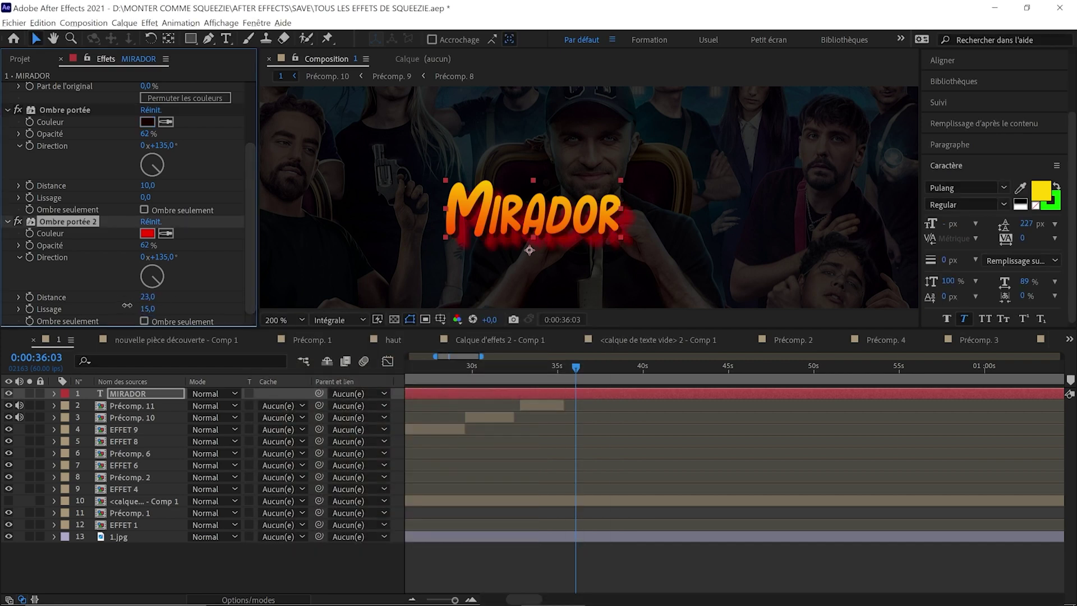
Set the dark drop shadow to 100% opacity, a distance of 5 and a softness of 6.
scroll(126, 241, up, 1)
click(153, 168)
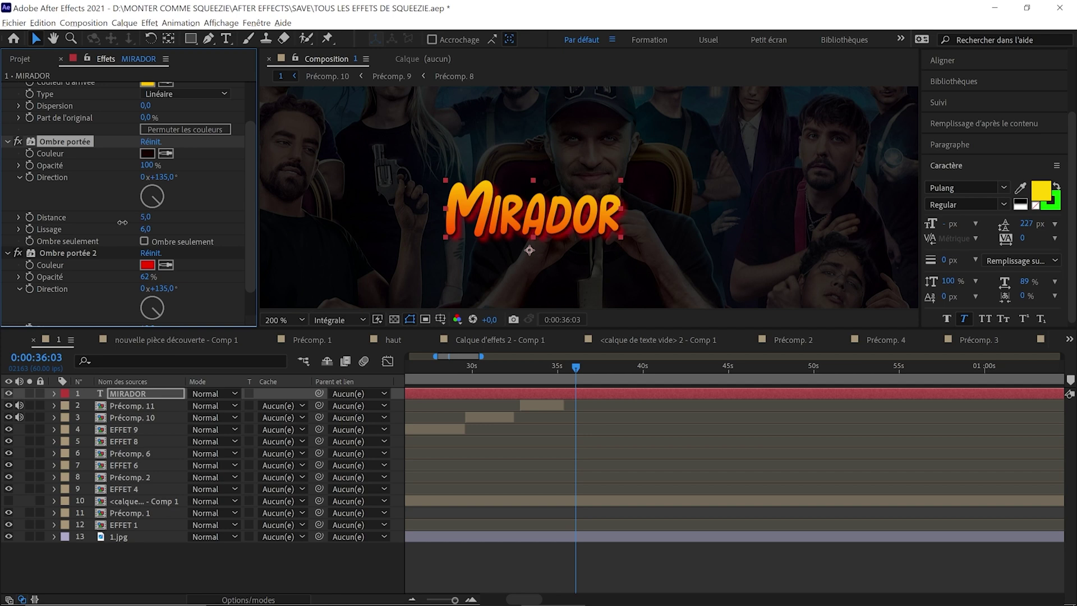
scroll(128, 261, down, 1)
click(108, 313)
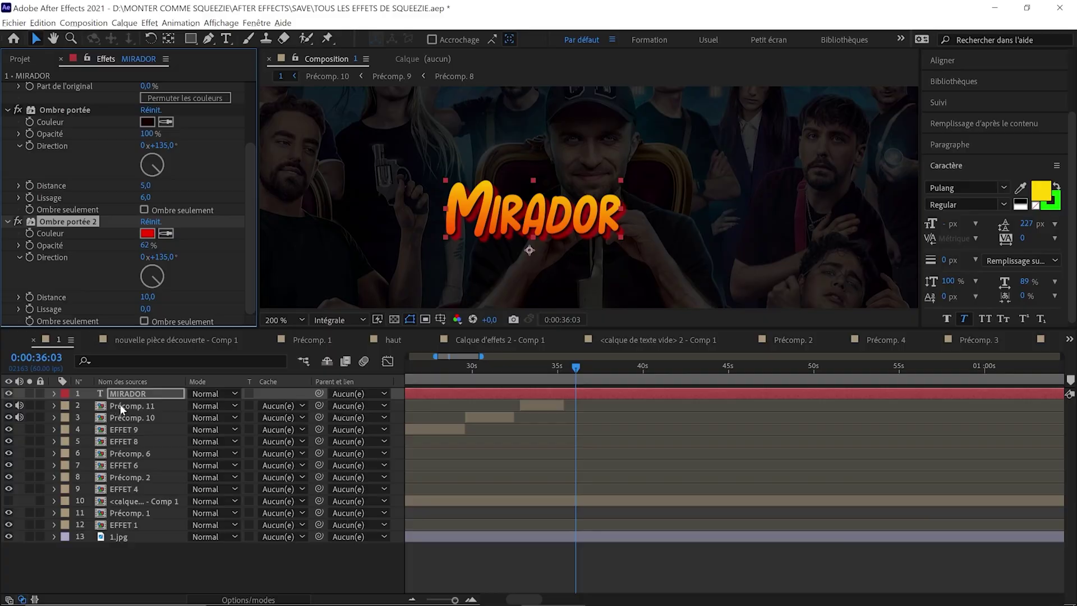
Apply the Biseau alpha effect to the MIRADOR title.
key(ctrl+space)
text(bis)
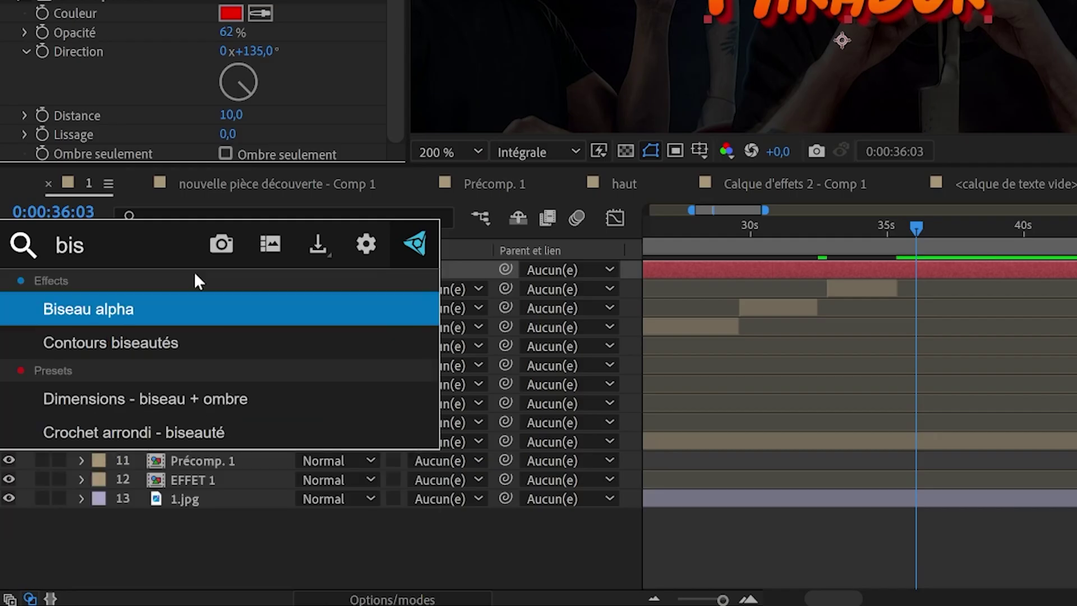
key(Return)
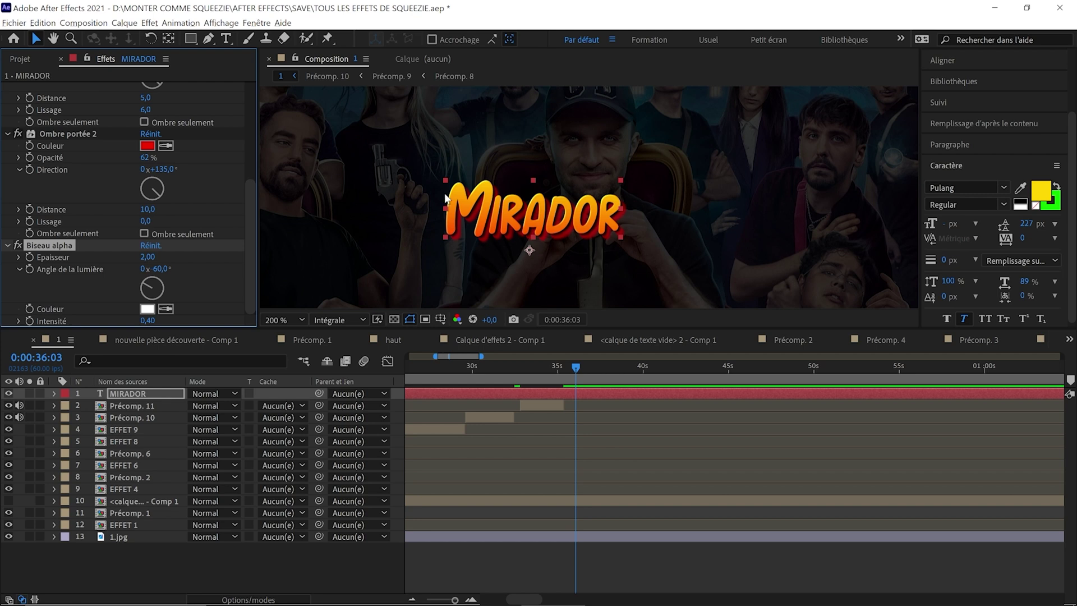
scroll(446, 198, up, 2)
key(comma)
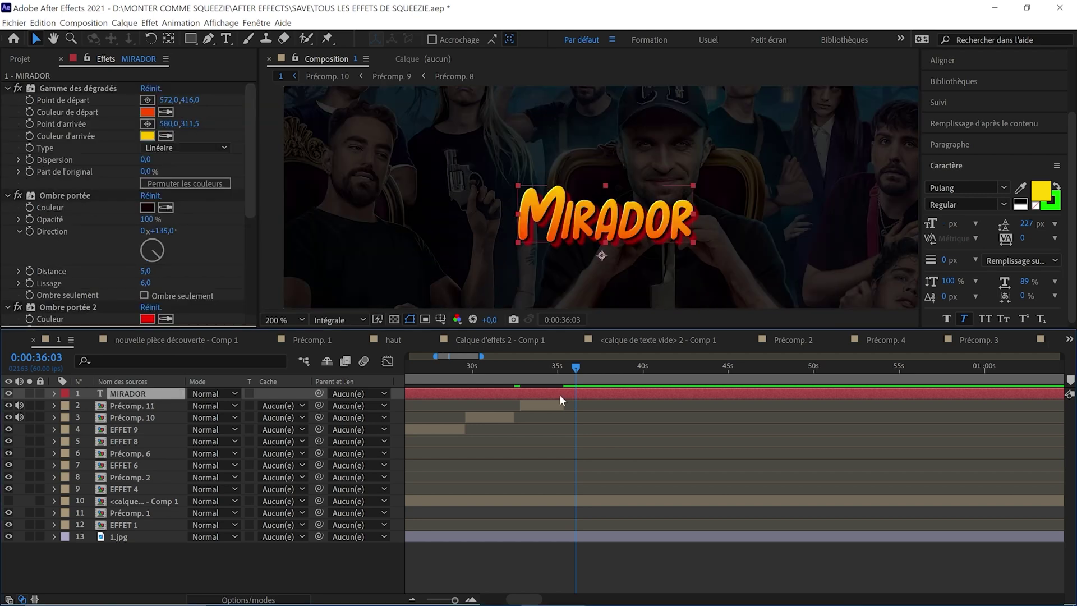
Duplicate the MIRADOR text layer and change the copy's text to "LE".
key(ctrl+d)
double_click(548, 236)
text(L)
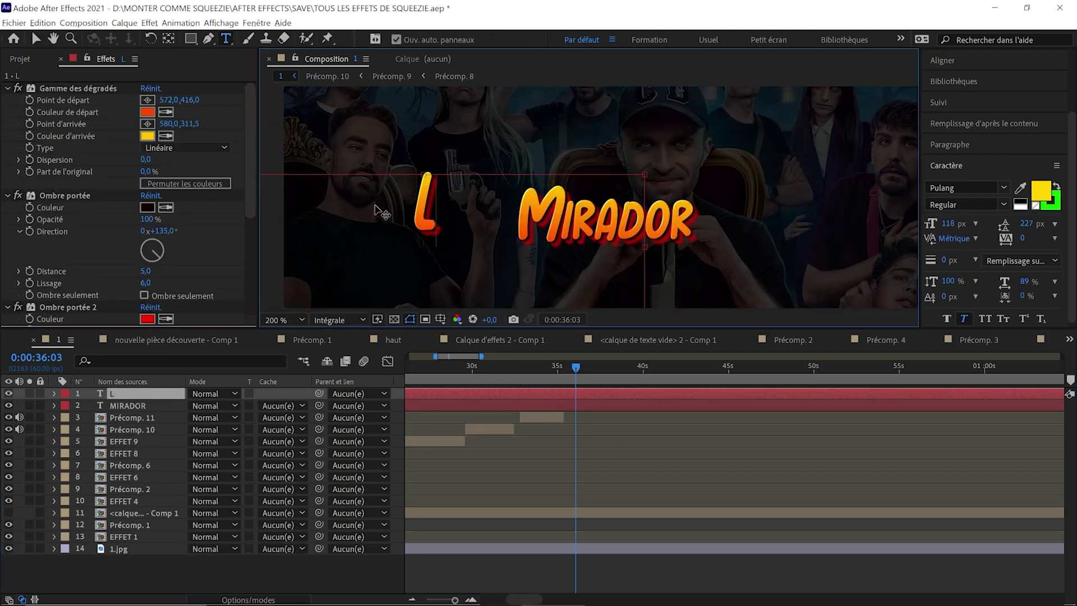
text(E)
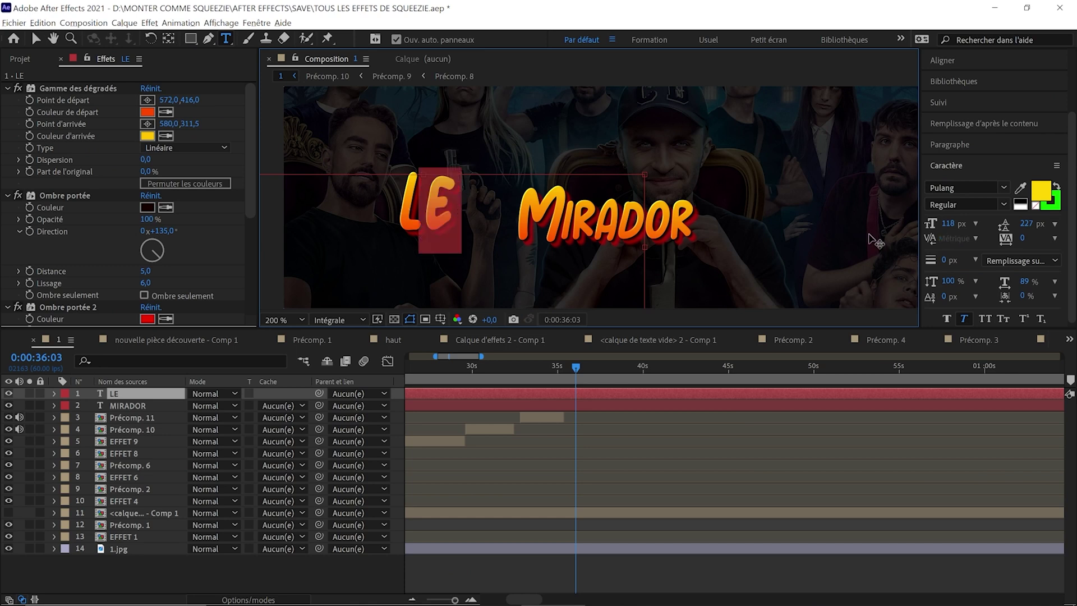
Place the word LE just before MIRADOR and reduce its scale to 71%.
click(35, 38)
drag(437, 243, 470, 216)
key(s)
key(alt+KP_Subtract)
key(alt+KP_Subtract)
key(alt+KP_Subtract)
key(alt+KP_Subtract)
key(alt+KP_Subtract)
key(alt+KP_Subtract)
key(alt+KP_Subtract)
key(alt+KP_Subtract)
key(alt+KP_Subtract)
key(alt+KP_Subtract)
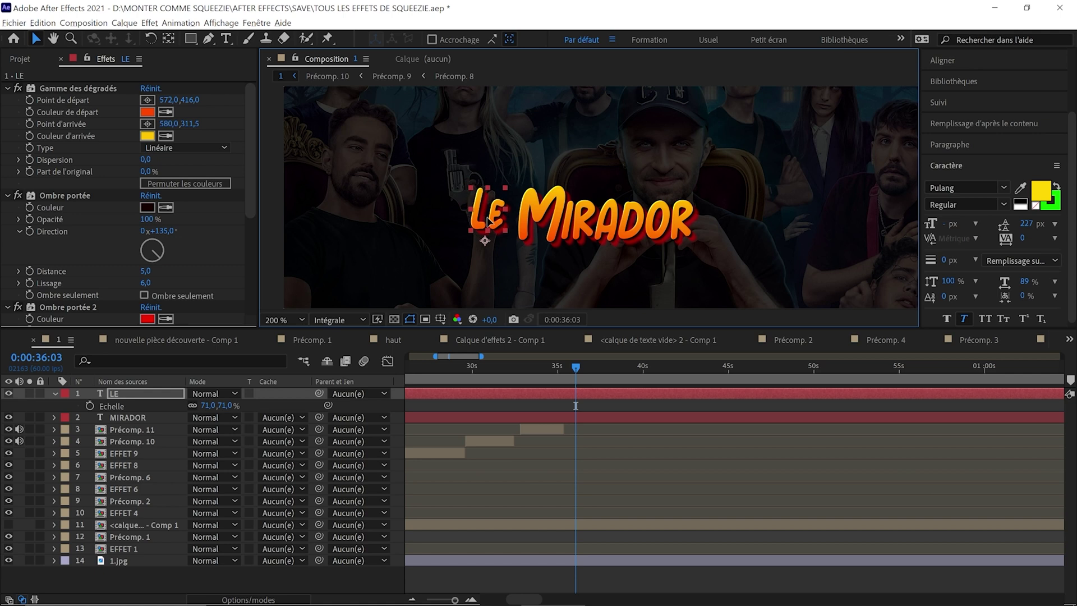
Split the MIRADOR text layer at 0:00:36:18.
click(577, 416)
click(580, 386)
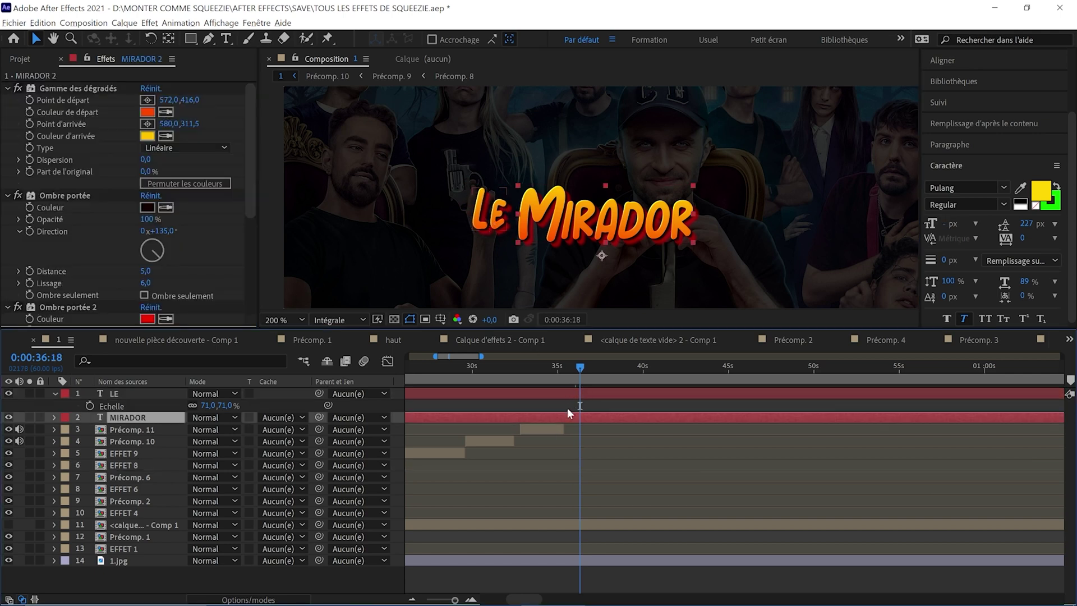
key(ctrl+shift+d)
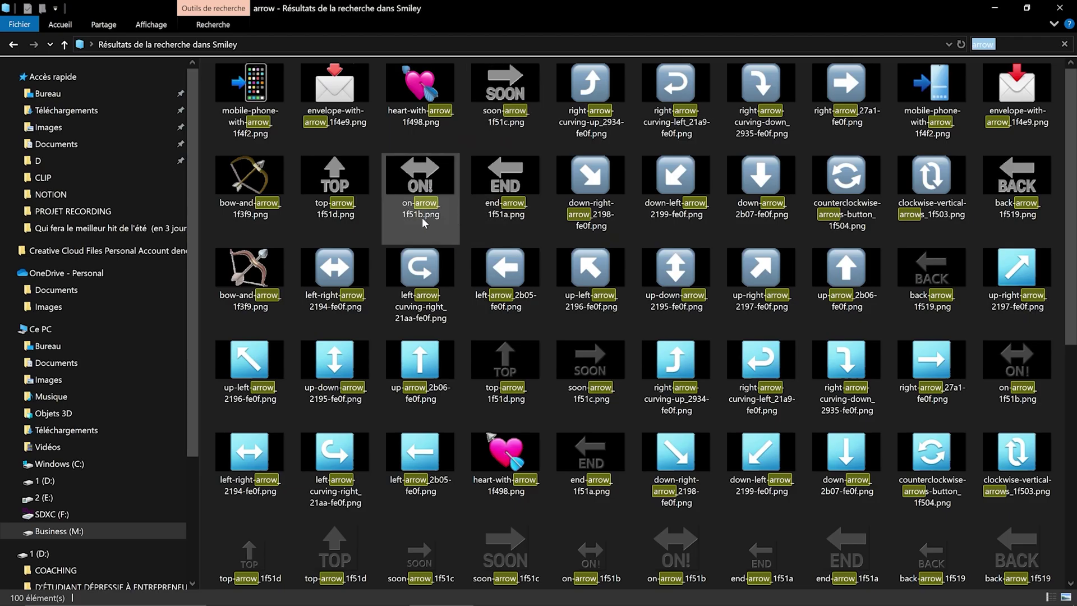
Bring soon-arrow_1f51c.png into the After Effects composition and mask it with a rectangle so only the arrow above SOON remains.
drag(505, 90, 597, 392)
key(alt+Tab)
key(Caps_Lock)
scroll(579, 203, up, 1)
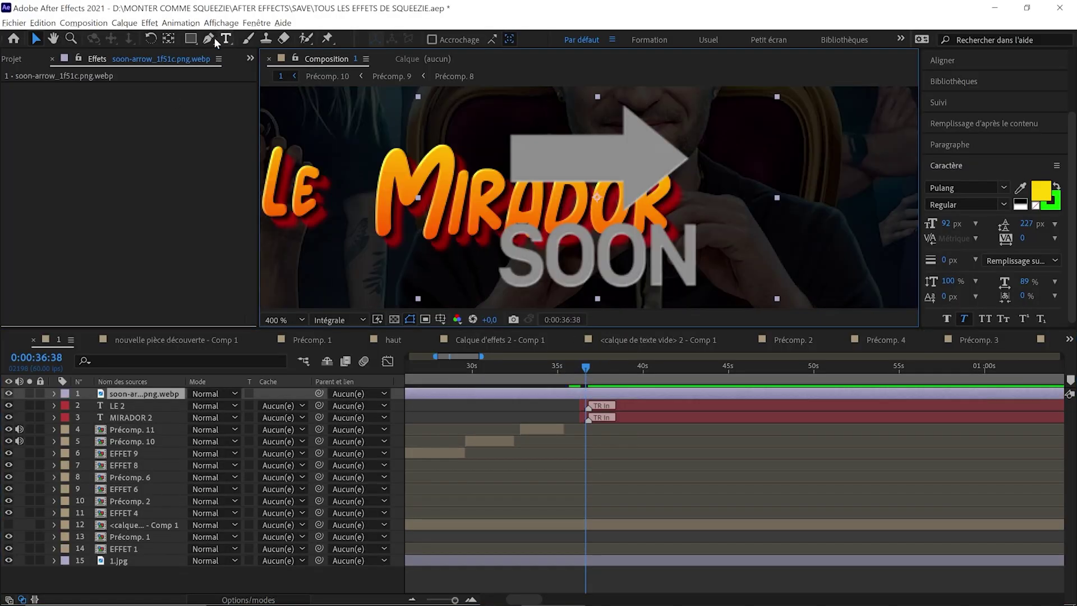
drag(446, 96, 698, 197)
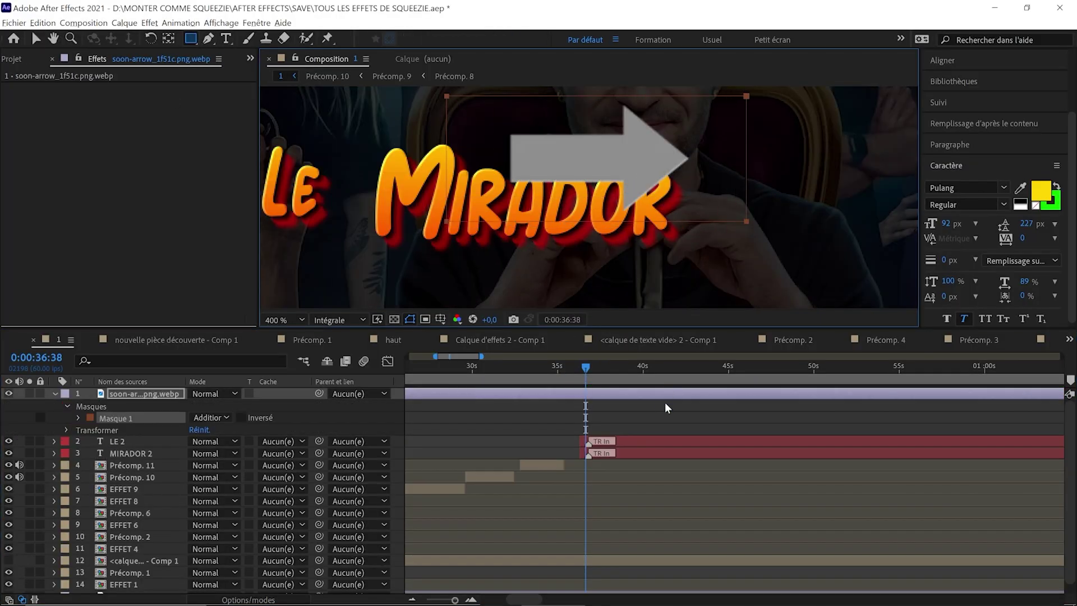
click(55, 394)
Copy the Gamme des dégradés effect from the LE 2 layer onto the arrow layer.
click(117, 405)
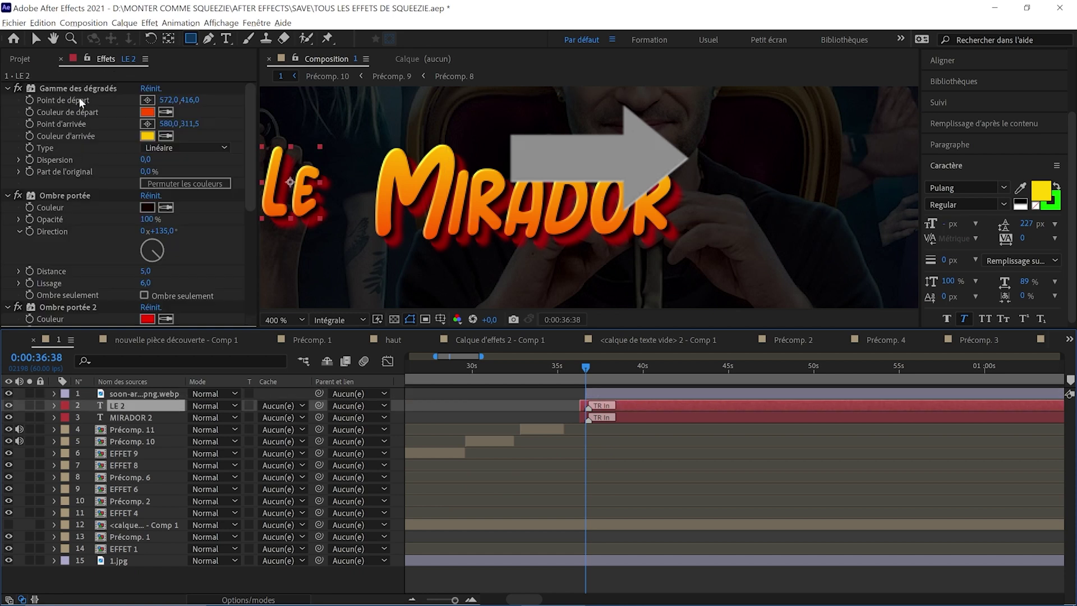
click(613, 393)
key(ctrl+v)
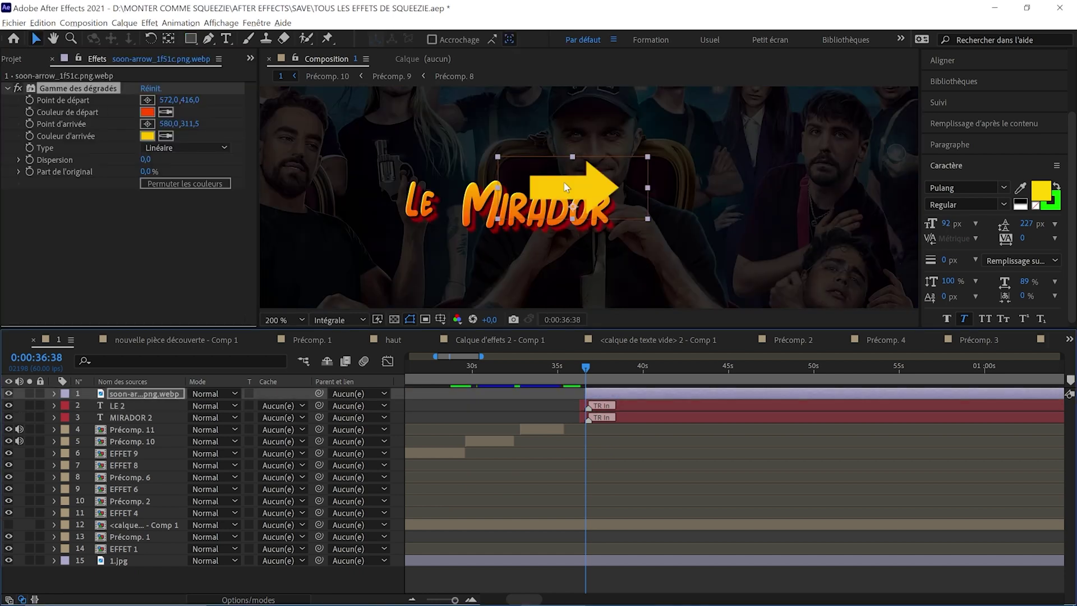
Rotate the arrow to -29°, place it above the Le Mirador title and move its anchor point to the tail.
key(r)
drag(209, 409, 192, 406)
drag(452, 218, 437, 211)
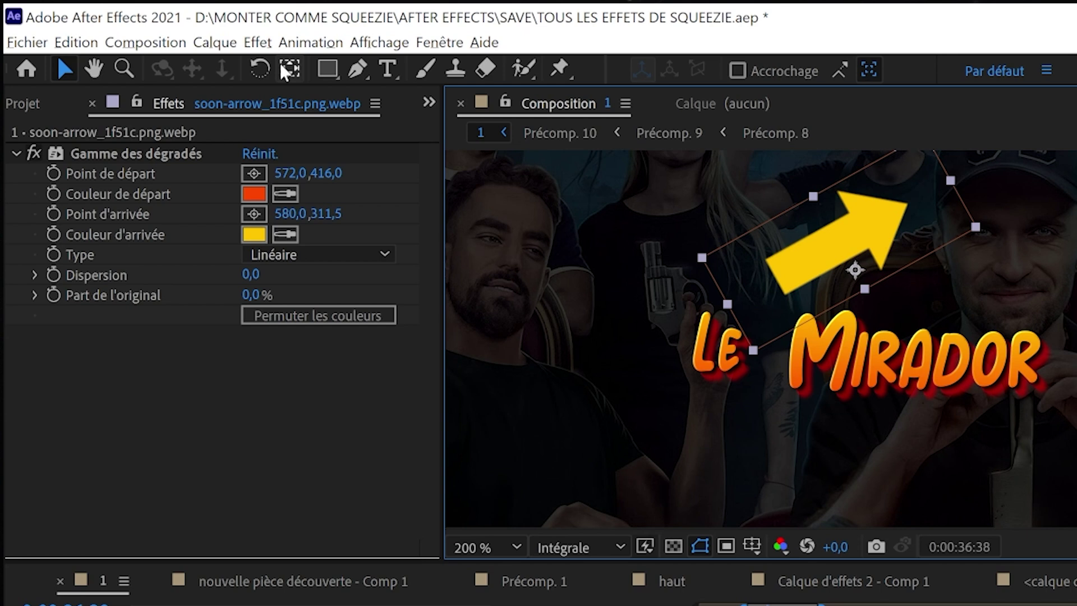
click(285, 67)
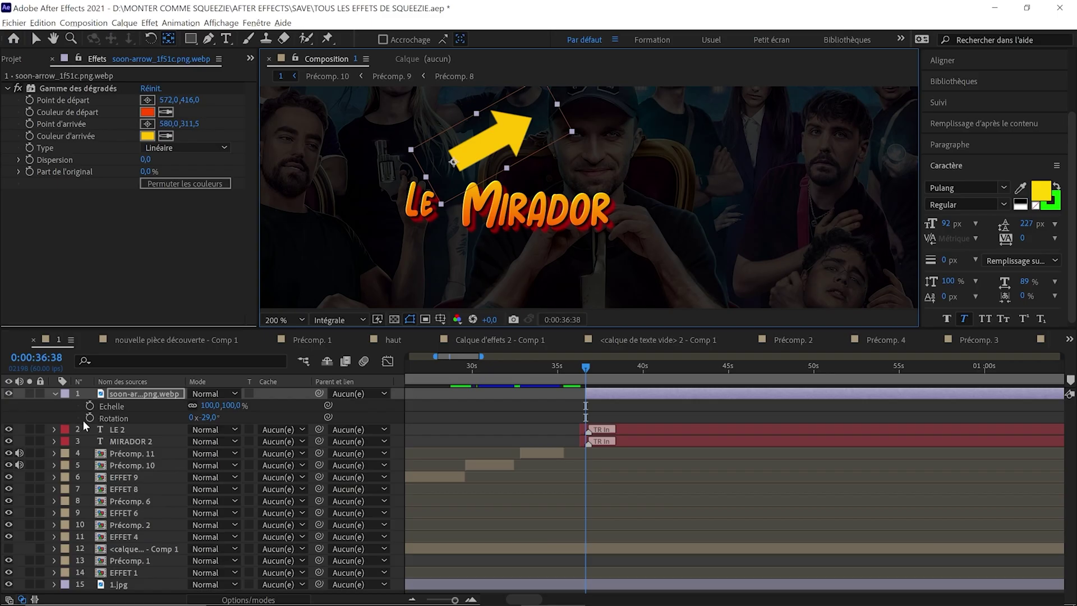
Start scale and rotation keyframes for the arrow at 0:00:36:38 and set only its horizontal scale to 27% at 0:00:39:20.
click(89, 418)
click(90, 406)
drag(611, 368, 631, 367)
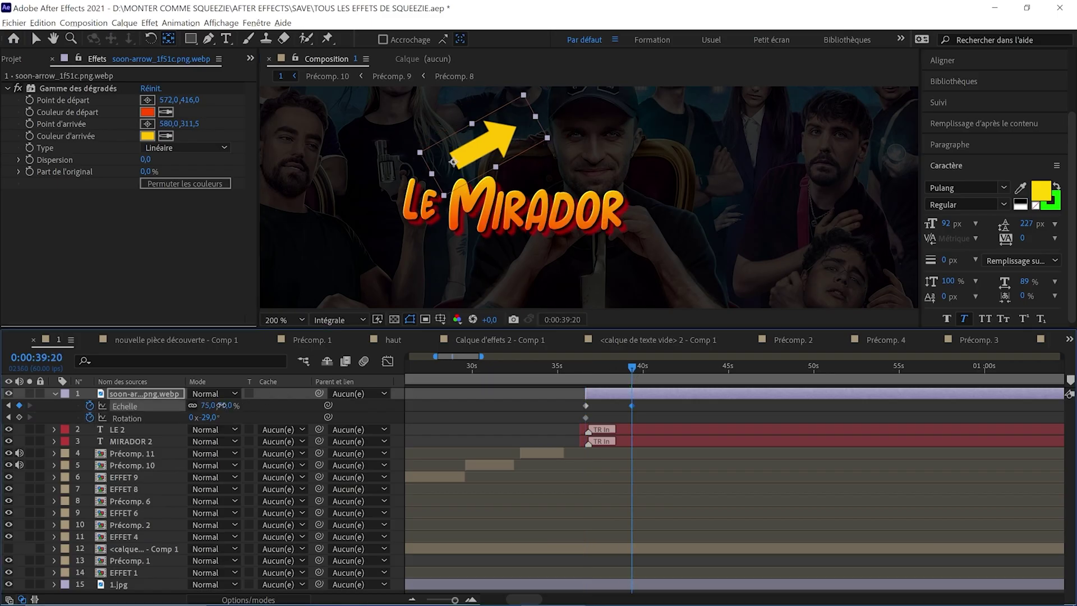
key(ctrl+z)
drag(213, 407, 186, 407)
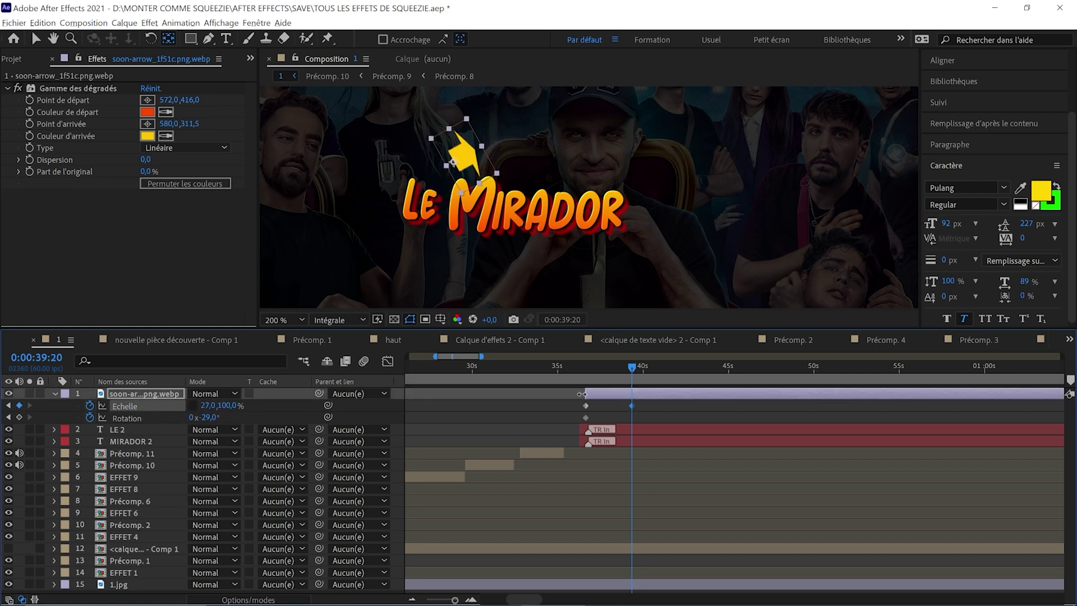
Make the arrow grow from 27% width over a shorter time, with an overshoot keyframe of 123.2% at 0:00:37:08.
click(567, 370)
key(space)
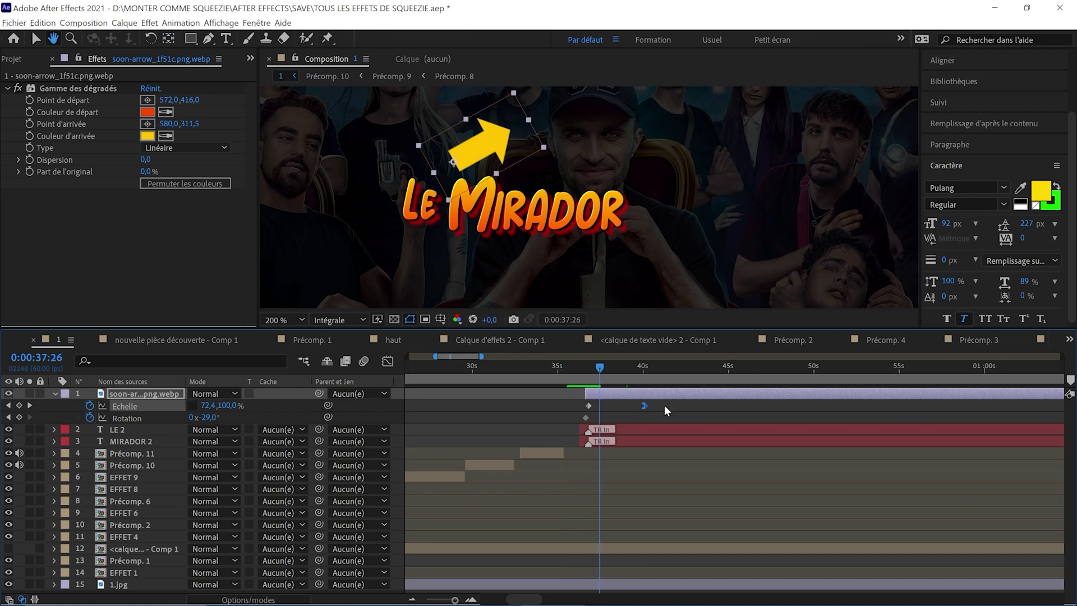
drag(648, 403, 618, 403)
scroll(618, 402, up, 2)
click(557, 365)
key(space)
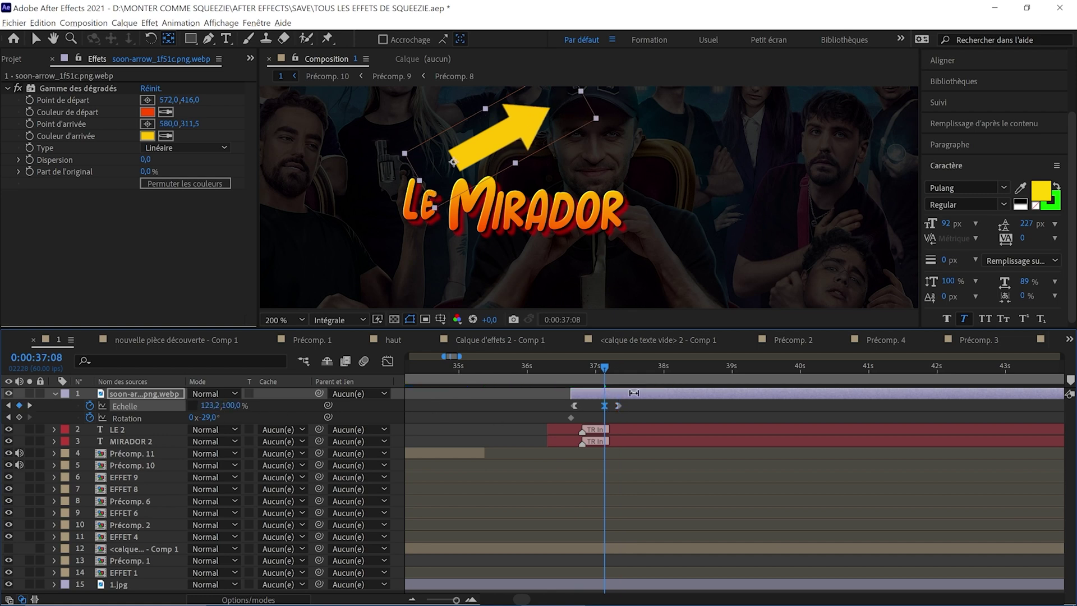
Play back the arrow's scale animation from its start to check the timing.
click(577, 371)
key(space)
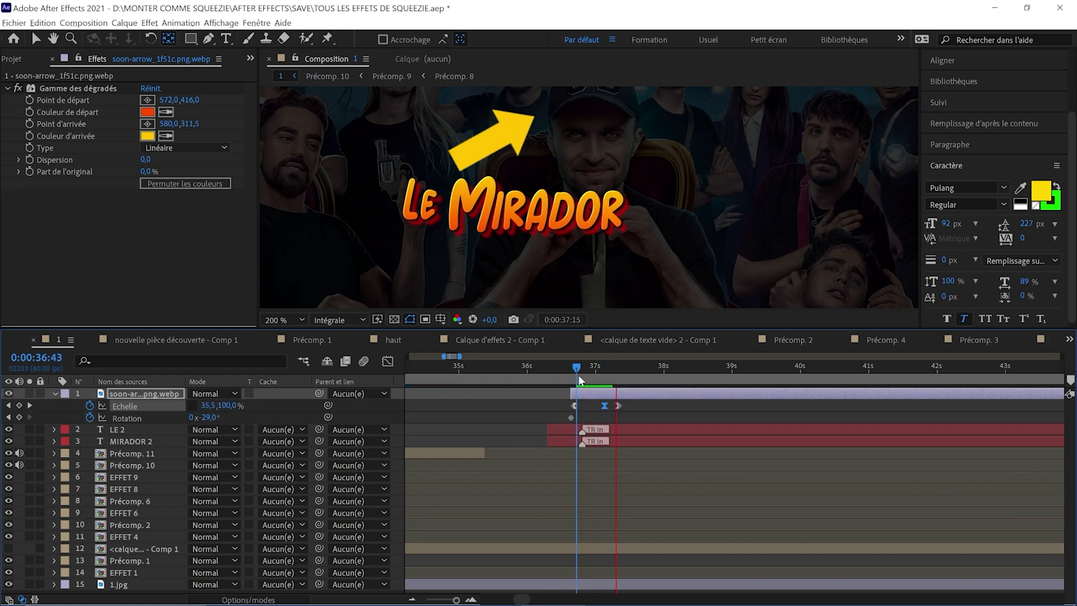
click(571, 368)
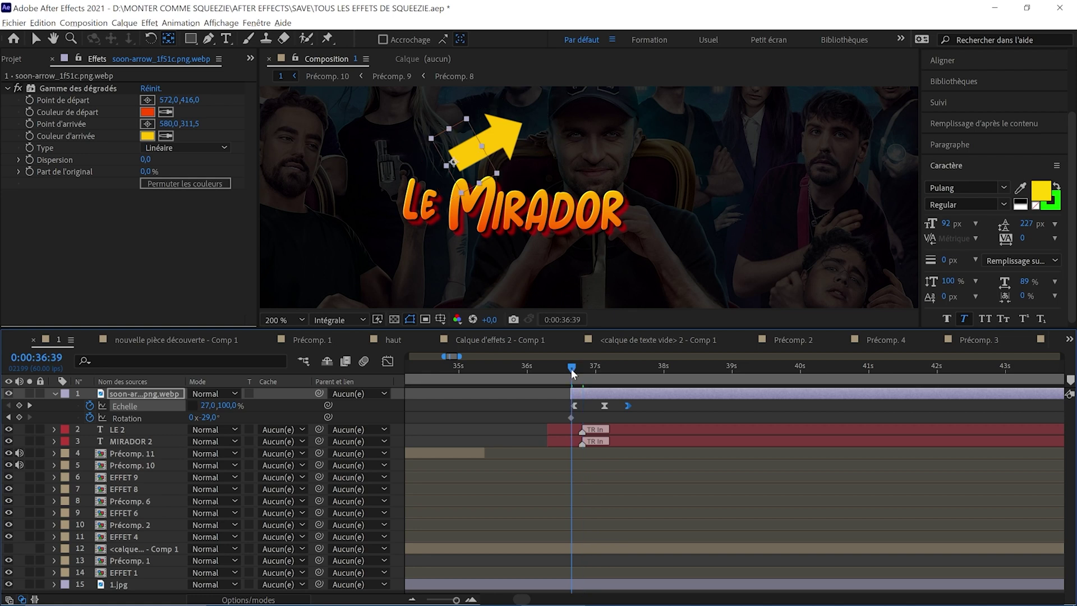
key(space)
key(space)
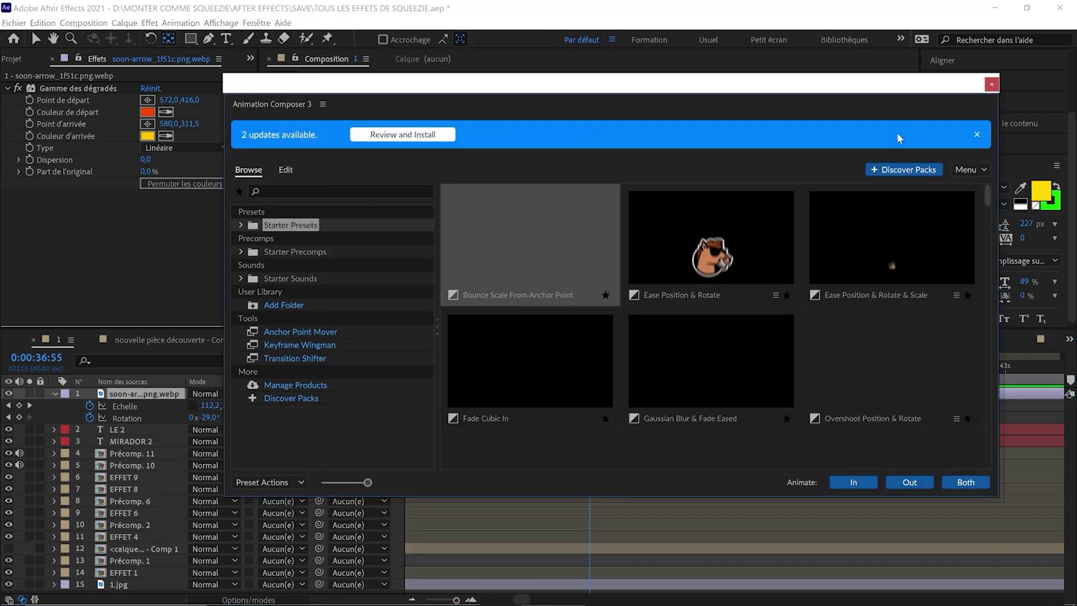
Apply the Bounce Scale From Anchor Point preset as the arrow's In animation and preview it.
double_click(529, 252)
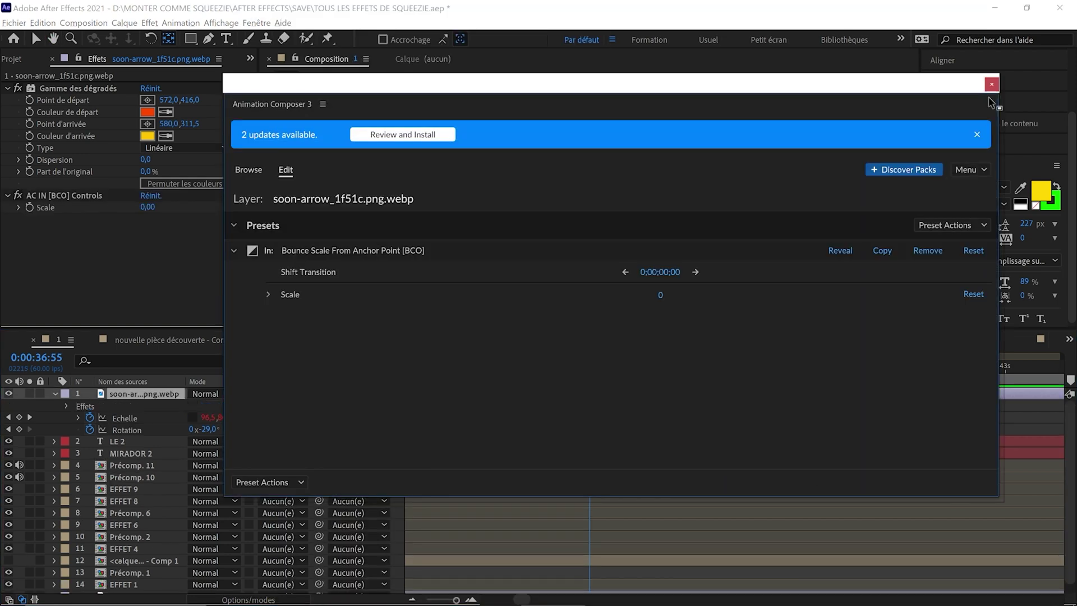
click(558, 368)
key(space)
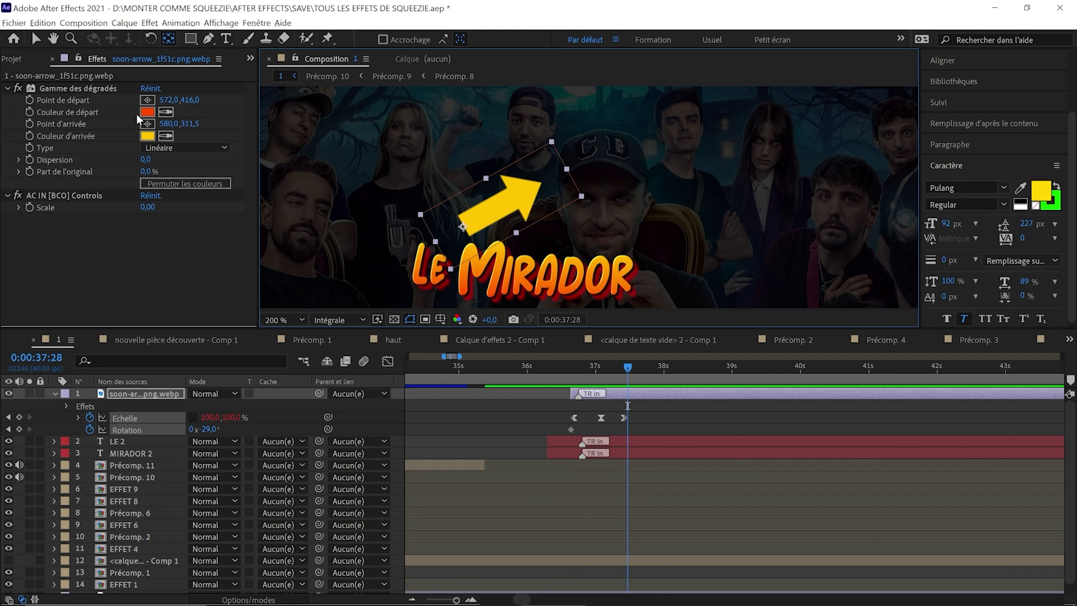
Set the arrow gradient's start point at the tip (271.8, 51.3) and its end point at the tail (55.5, 47.5).
click(147, 100)
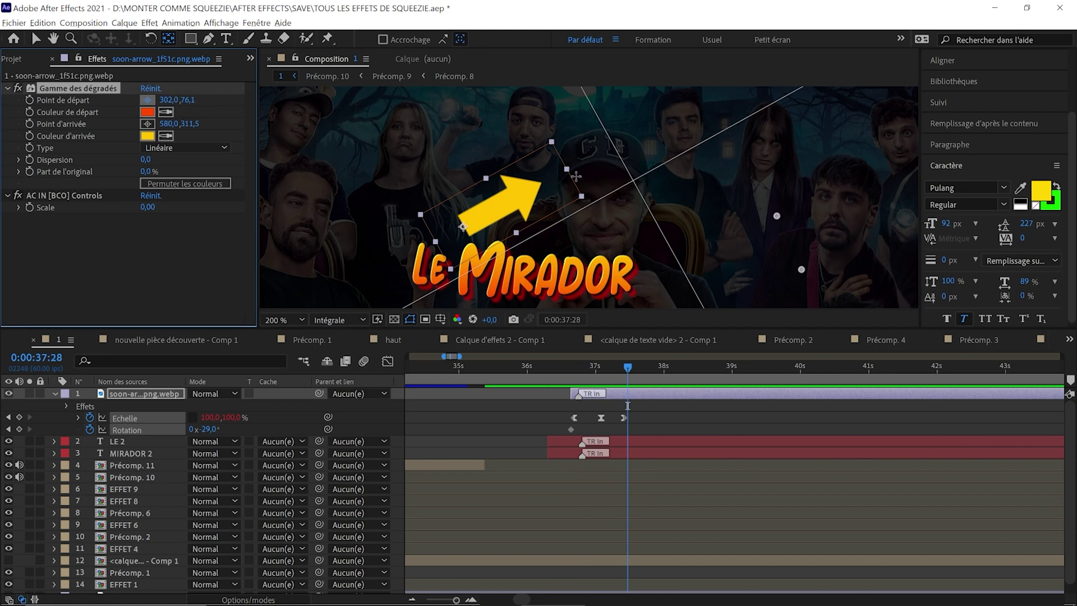
click(555, 172)
key(Caps_Lock)
click(147, 123)
click(448, 229)
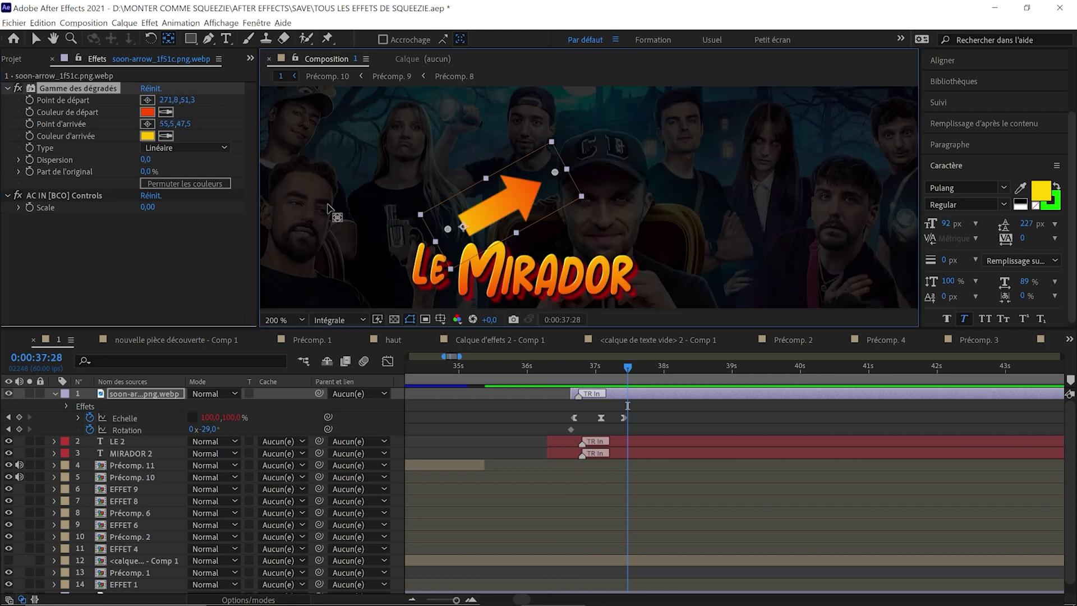
Copy the Ombre portée effects from the LE 2 layer onto the arrow and check the result in the full frame.
click(496, 441)
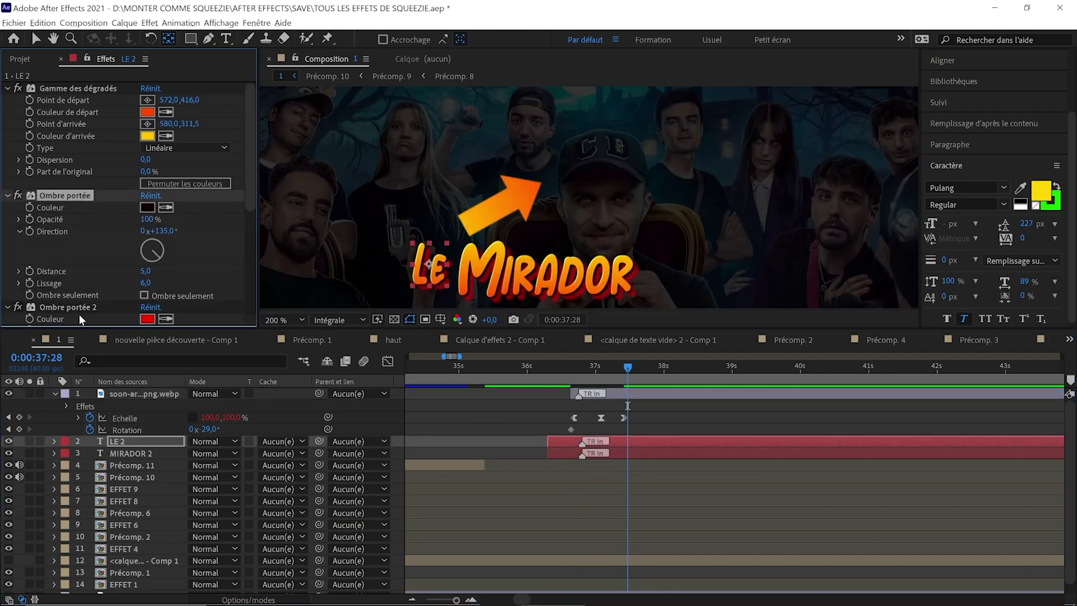
click(142, 394)
click(284, 320)
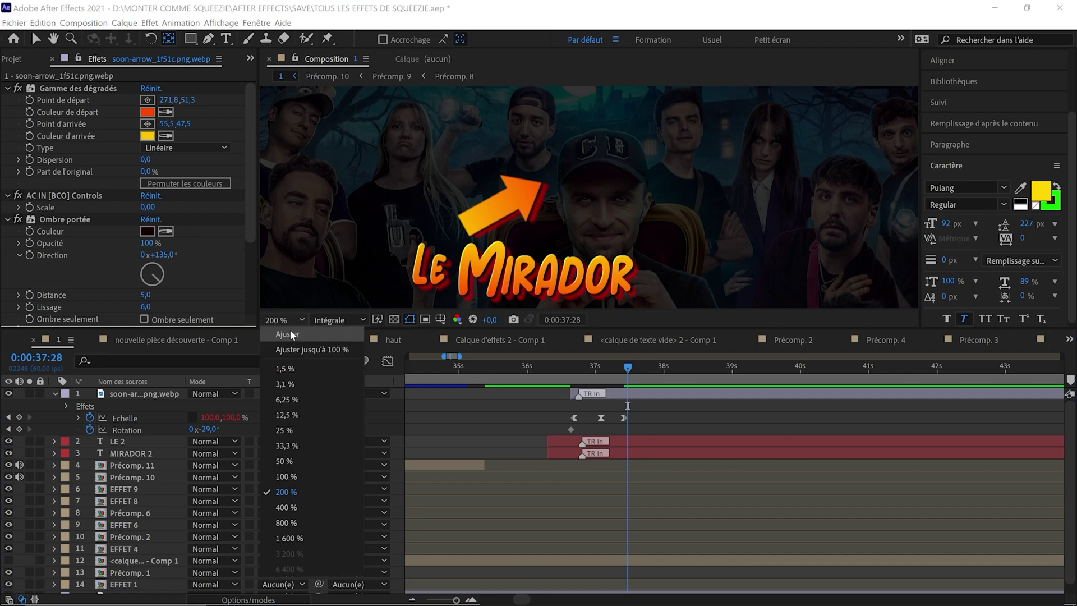
click(283, 429)
mouse_move(541, 367)
mouse_down()
mouse_move(611, 388)
mouse_move(599, 396)
mouse_up()
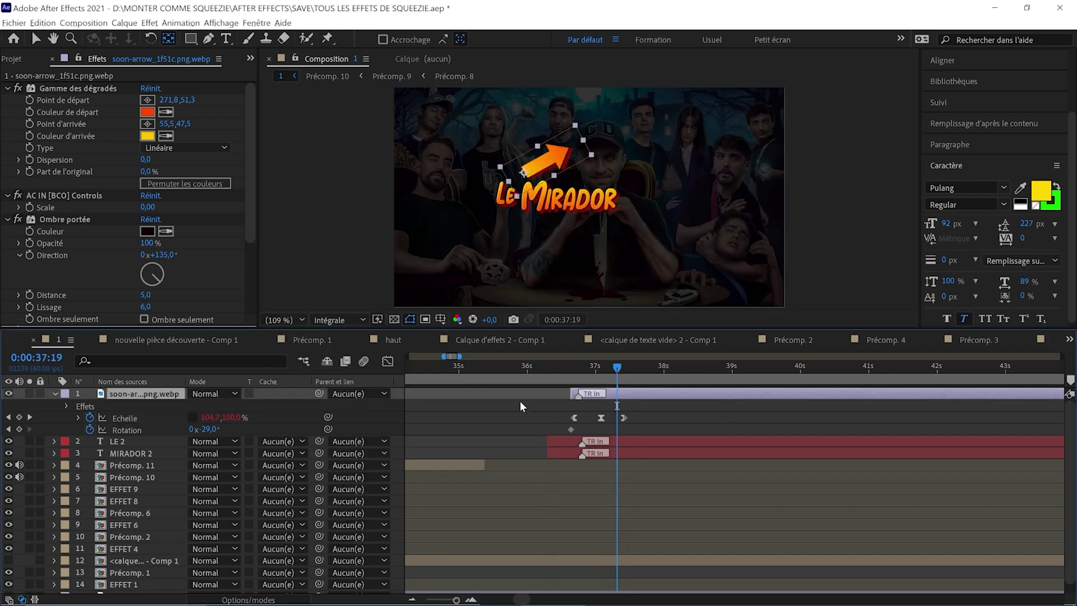
Adjust the arrow's horizontal position above the title and play back the complete title animation.
key(p)
click(616, 367)
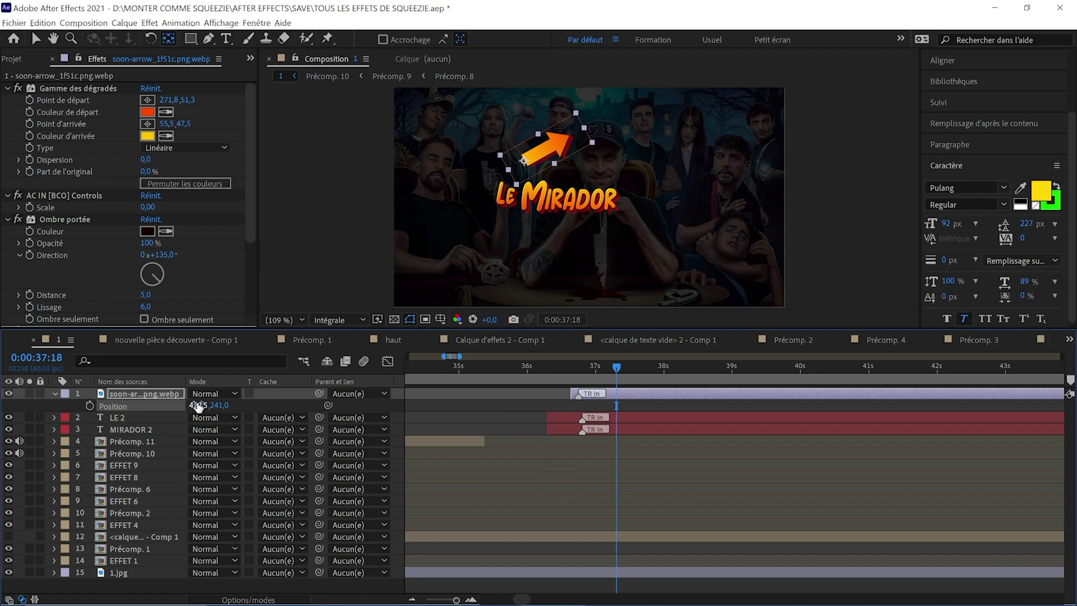
drag(199, 407, 189, 407)
key(v)
click(527, 501)
click(534, 368)
key(space)
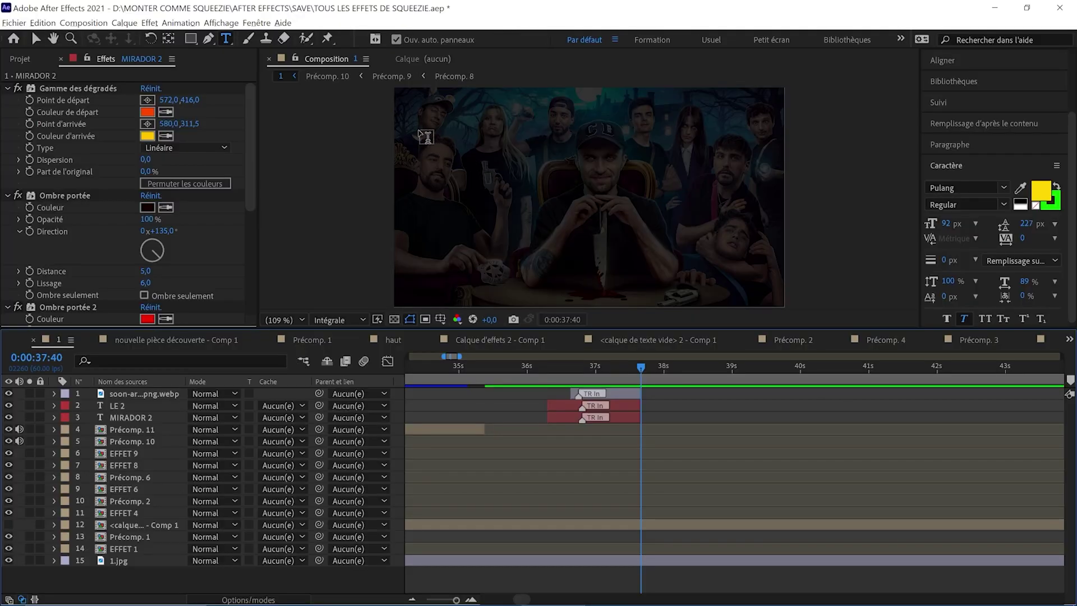
Create an empty text layer over the frame and apply the Nombres effect to it with the Prompt font.
drag(413, 119, 749, 280)
key(ctrl+space)
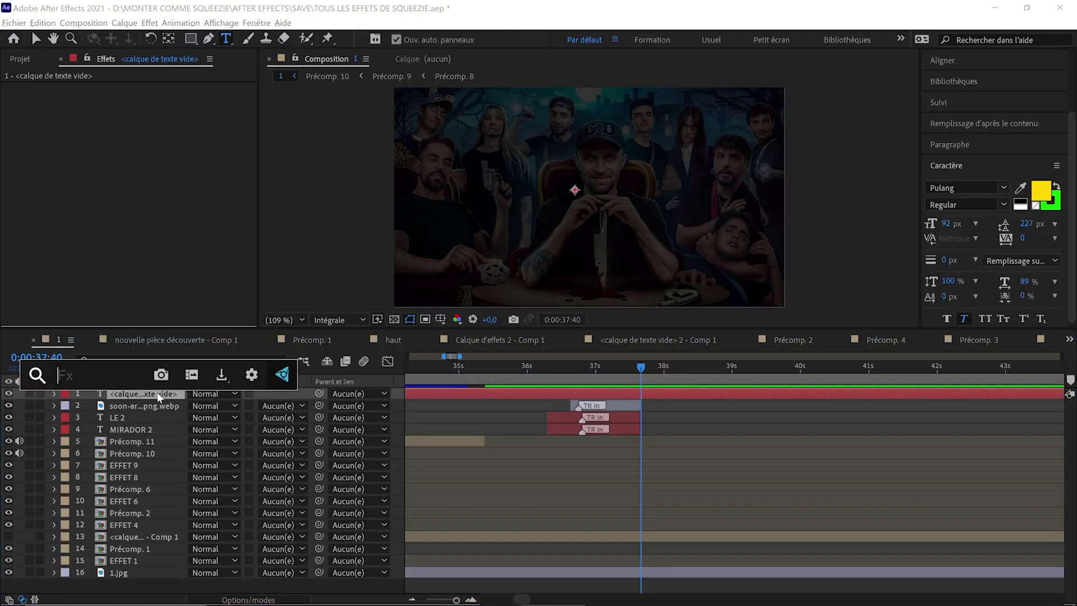
text(nombre)
key(Return)
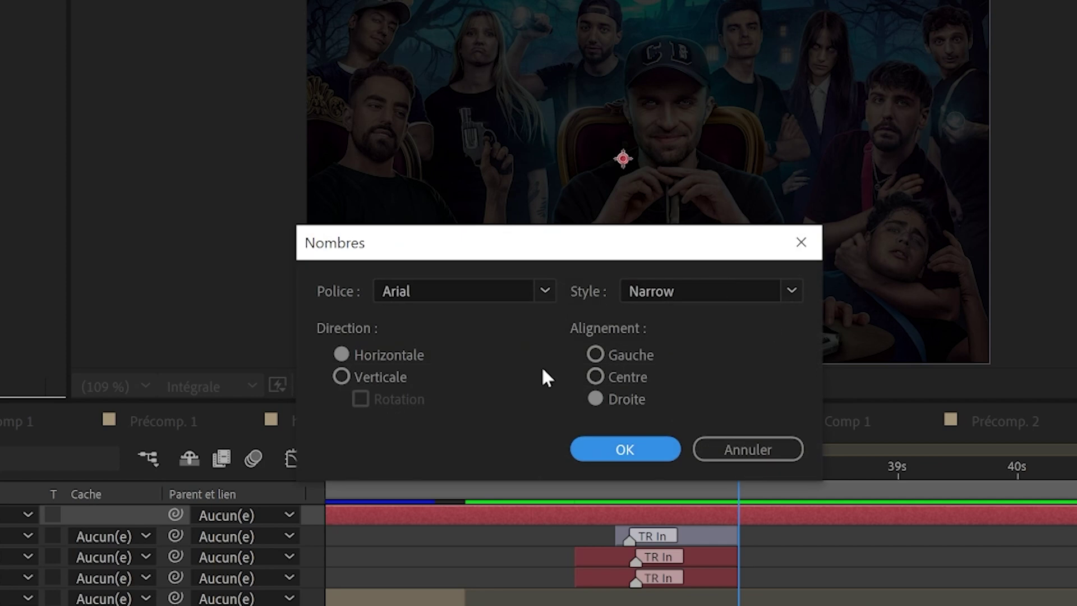
click(500, 286)
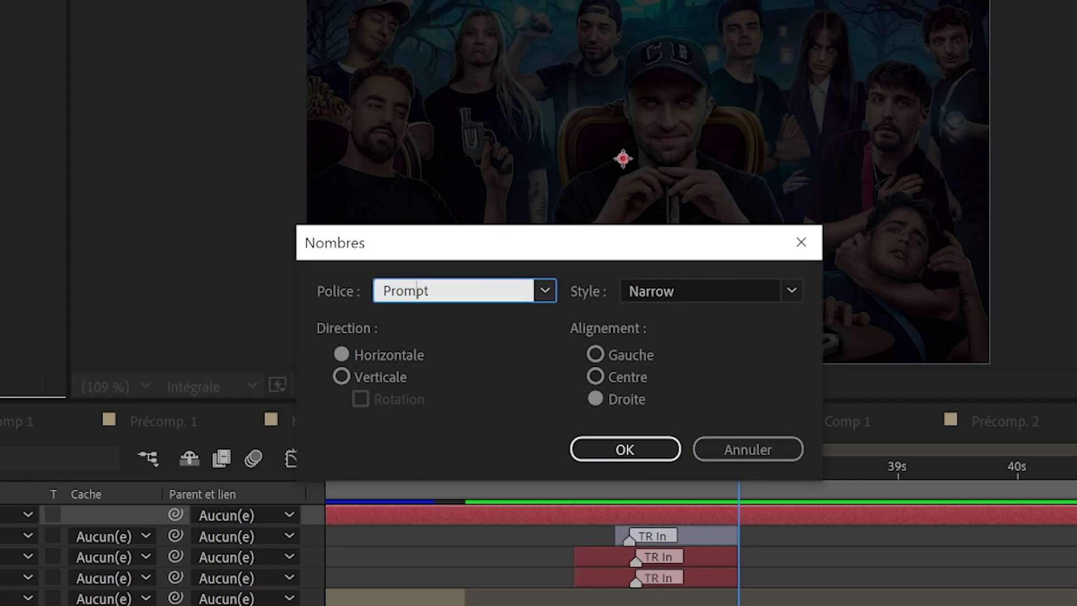
key(Return)
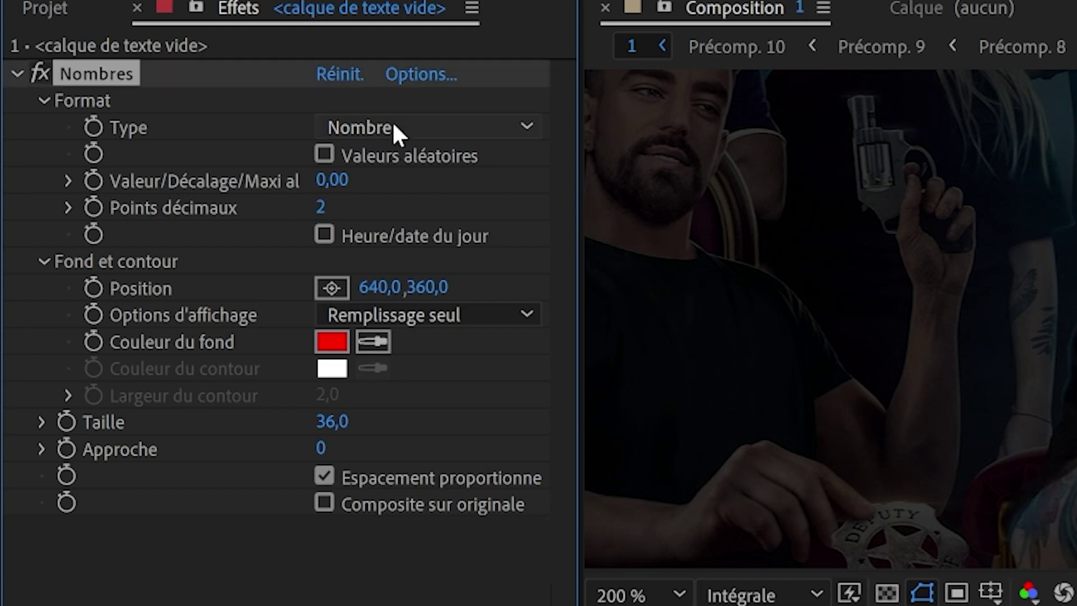
Format the counter as Temps at size 135 and keyframe its value counting down from 300.
click(394, 126)
click(346, 166)
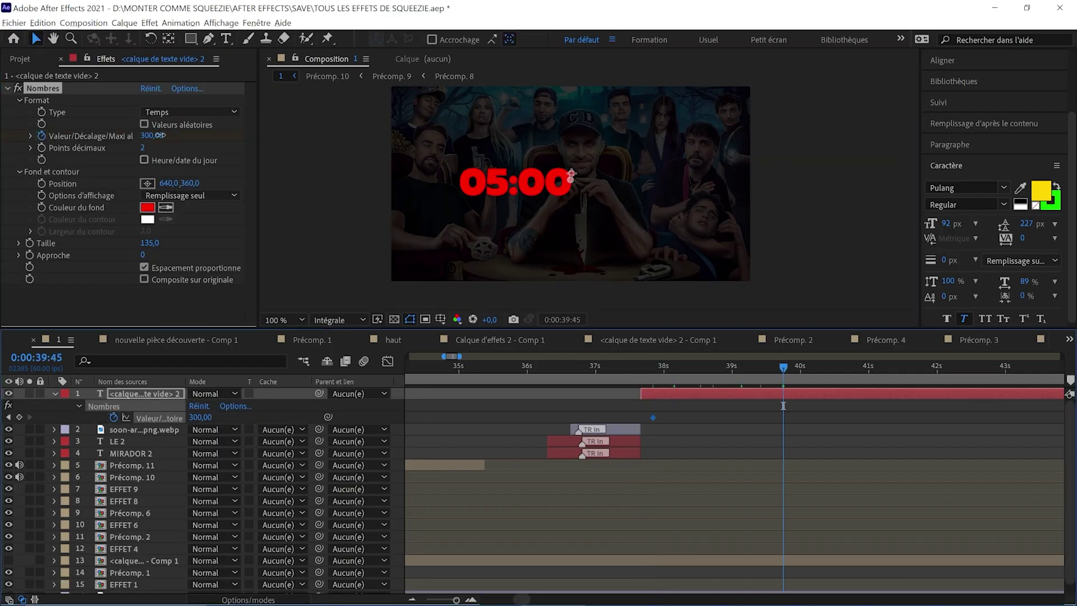
drag(783, 368, 731, 434)
scroll(885, 421, down, 2)
click(655, 368)
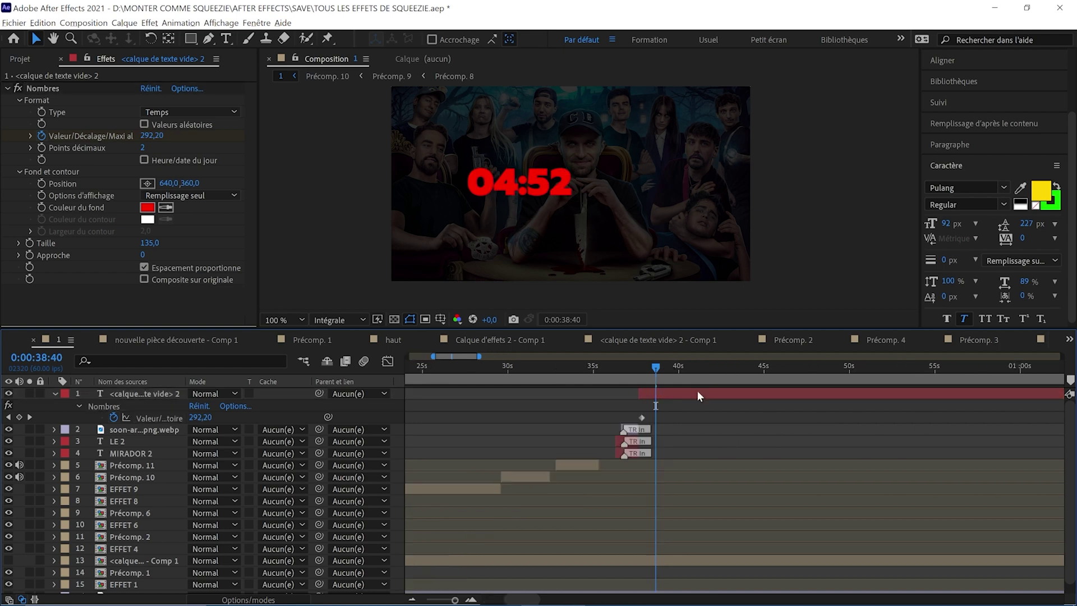
click(698, 378)
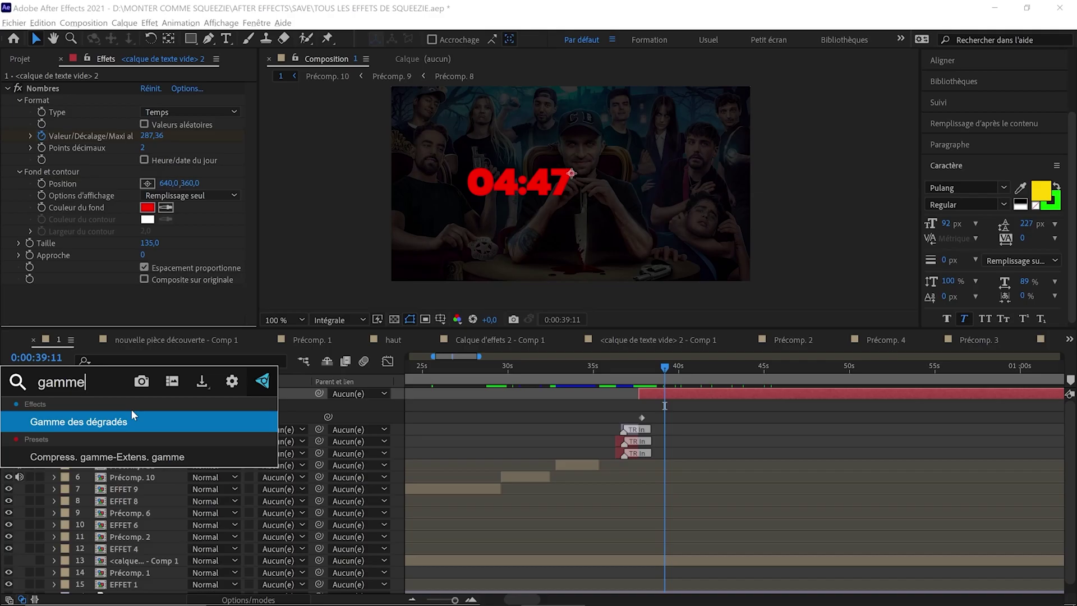
Apply the Gamme des dégradés effect to the counter and set its start colour to yellow.
click(130, 409)
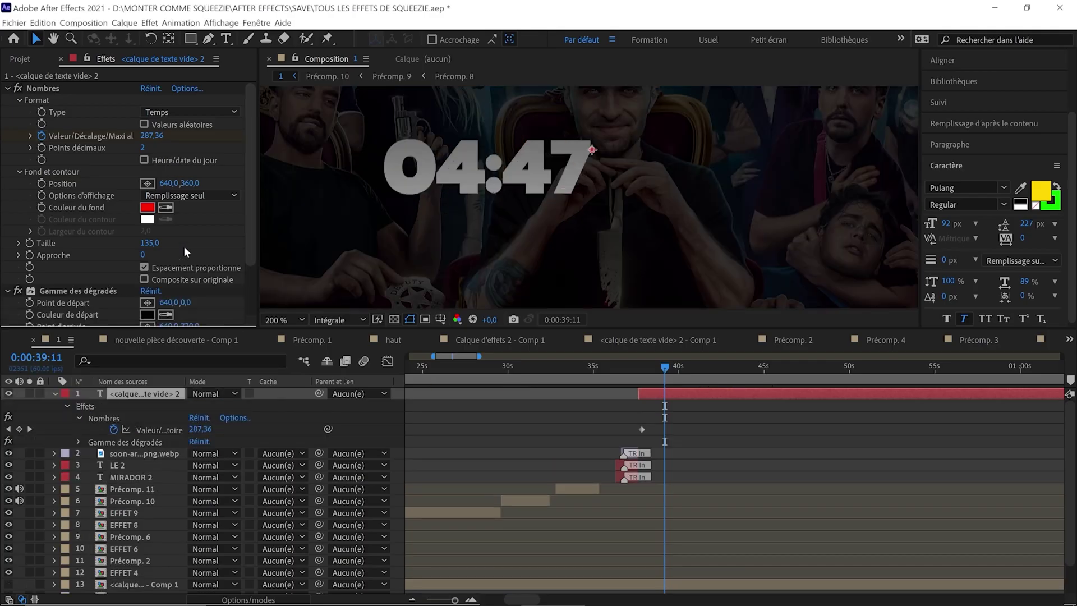
click(147, 255)
click(454, 505)
click(437, 354)
click(565, 356)
Set the counter gradient's end colour to orange.
click(147, 280)
click(454, 521)
click(437, 354)
click(454, 511)
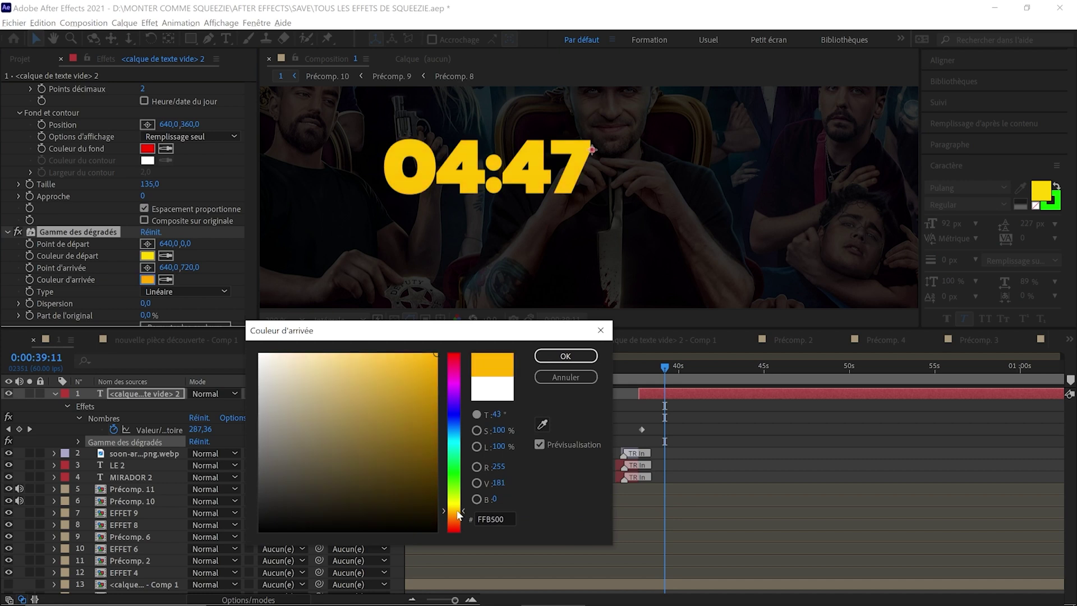
click(565, 356)
click(147, 279)
click(459, 516)
click(565, 356)
Position the counter gradient's start point at 466.5, 339 and its end point at 469.5, 421.5, around the digits.
drag(476, 199, 494, 198)
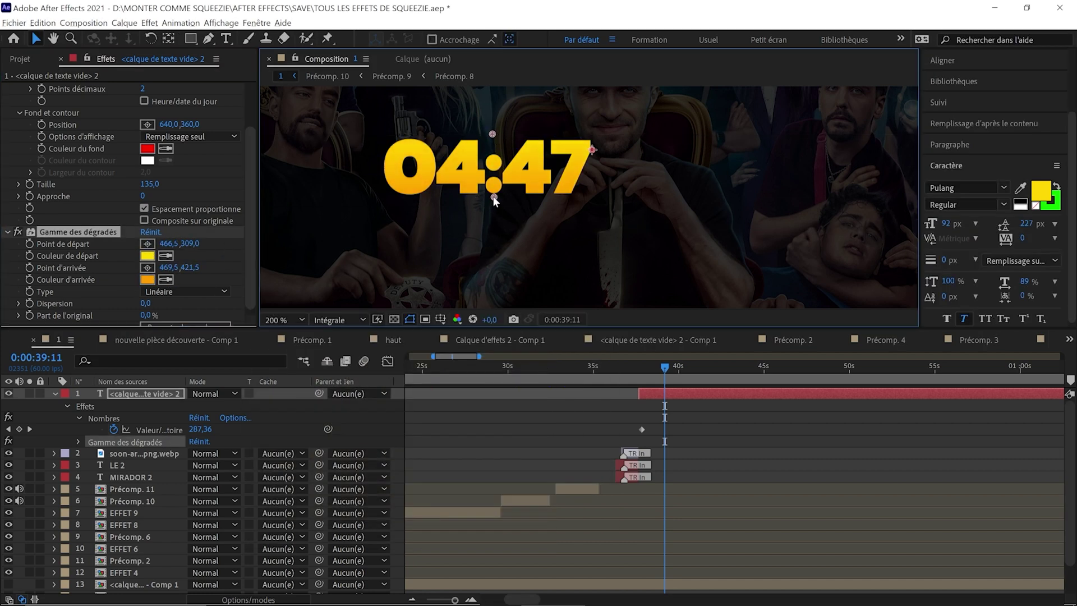
click(278, 321)
click(294, 332)
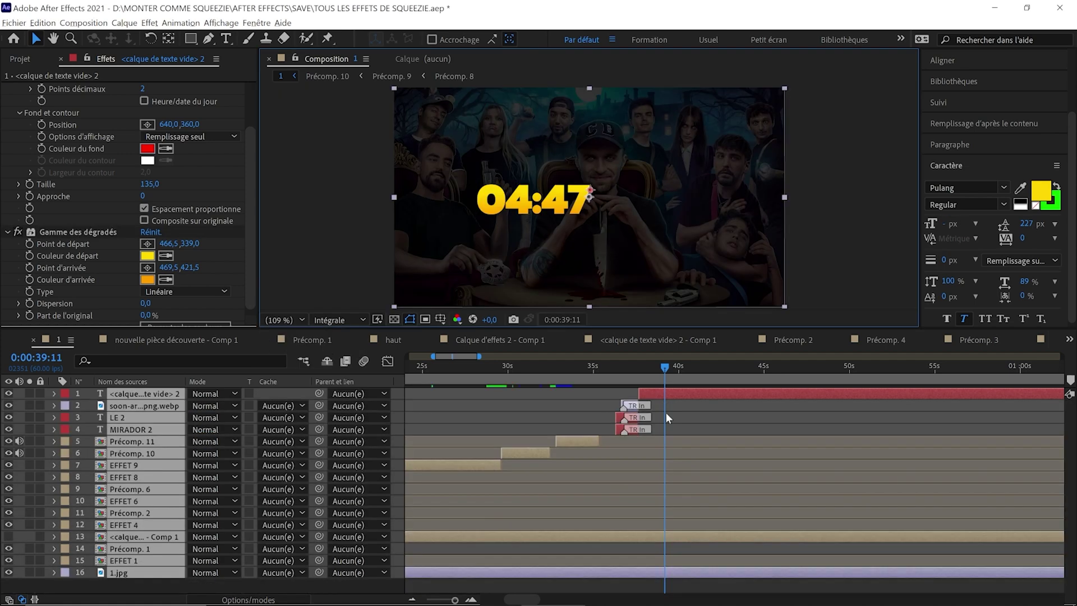
Create a full-frame green solid layer.
right_click(407, 387)
click(634, 420)
click(322, 444)
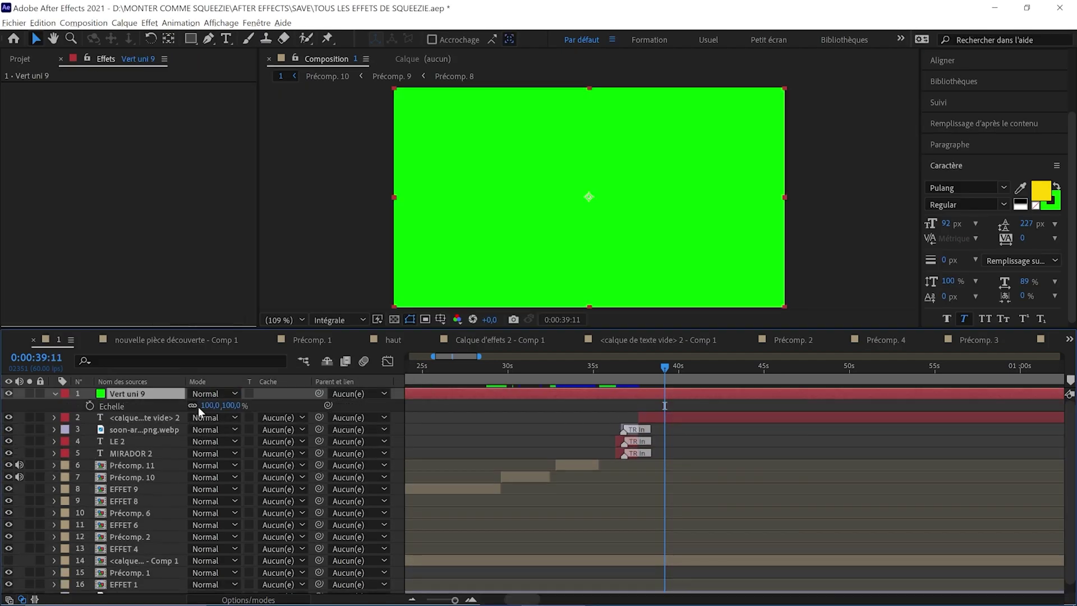
Move the green solid beneath the counter layer and scale it to 36% by 20% as a rectangle behind the digits.
key(s)
key(ctrl+bracketleft)
drag(207, 417, 187, 420)
drag(294, 311, 360, 306)
Apply the Gamme des dégradés effect to the solid, running from bright red to dark red.
key(ctrl+space)
text(gamme)
key(Return)
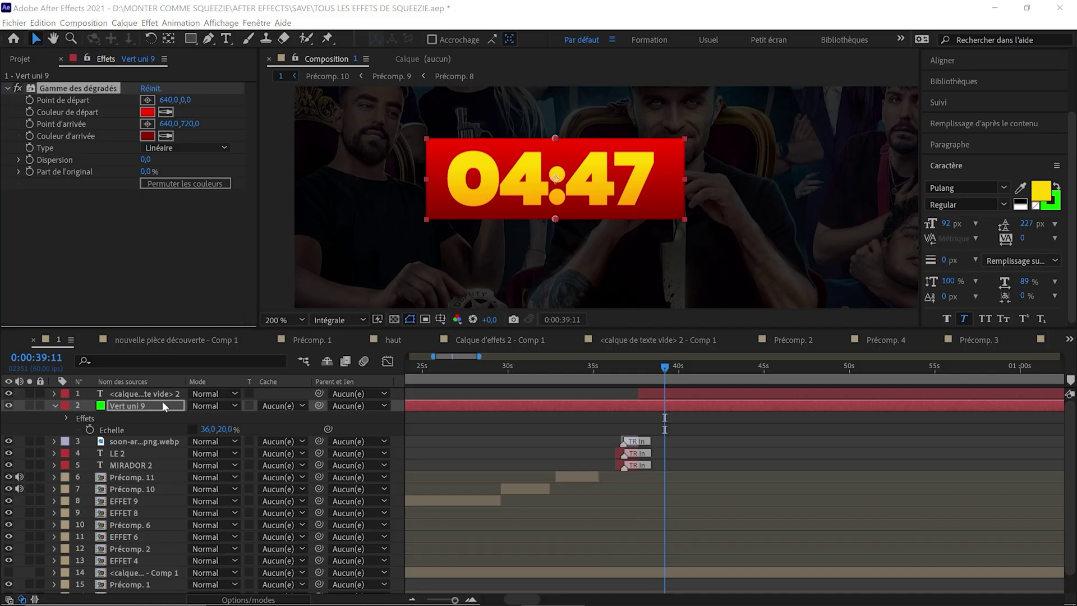
Apply the Biseau alpha effect to the yellow countdown text layer.
click(143, 393)
key(ctrl+space)
text(bi)
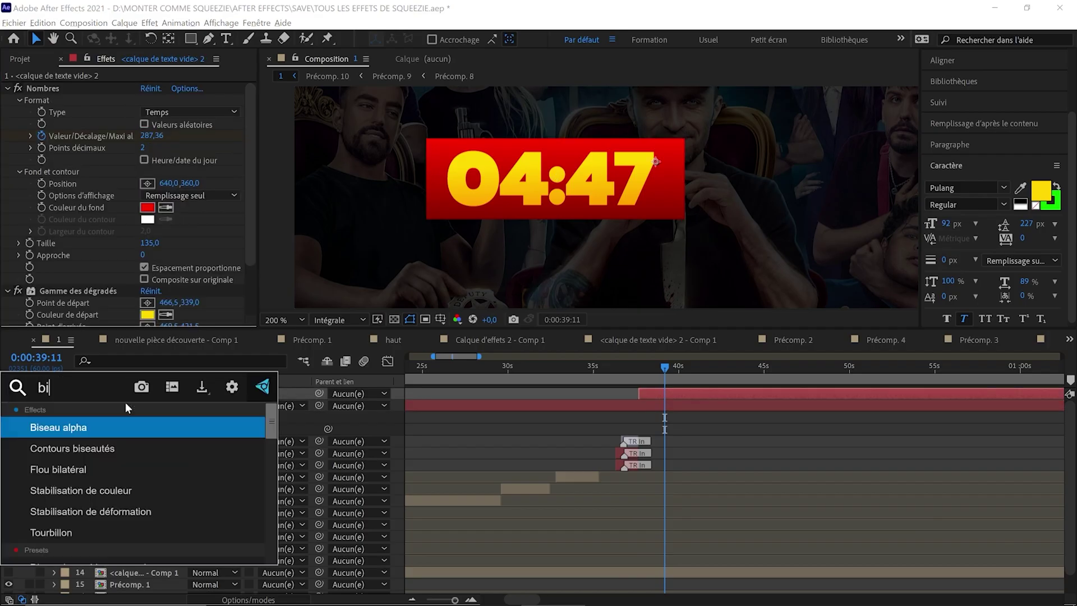
key(Return)
Add an Ombre portée effect to the countdown text with 100% opacity and a distance of 2.
key(ctrl+space)
text(ombre)
key(Return)
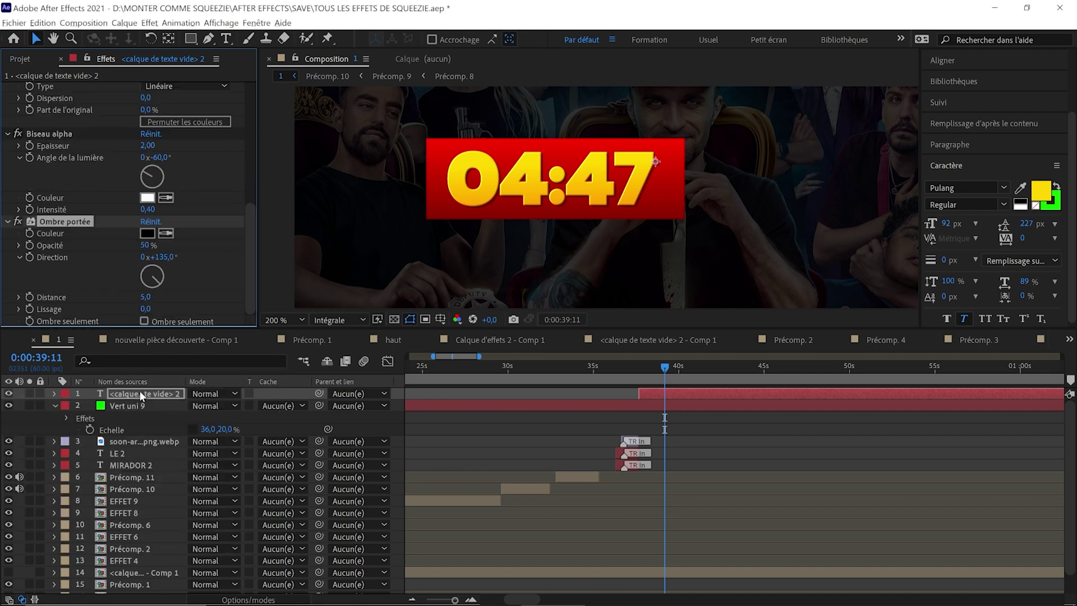
drag(143, 251, 144, 300)
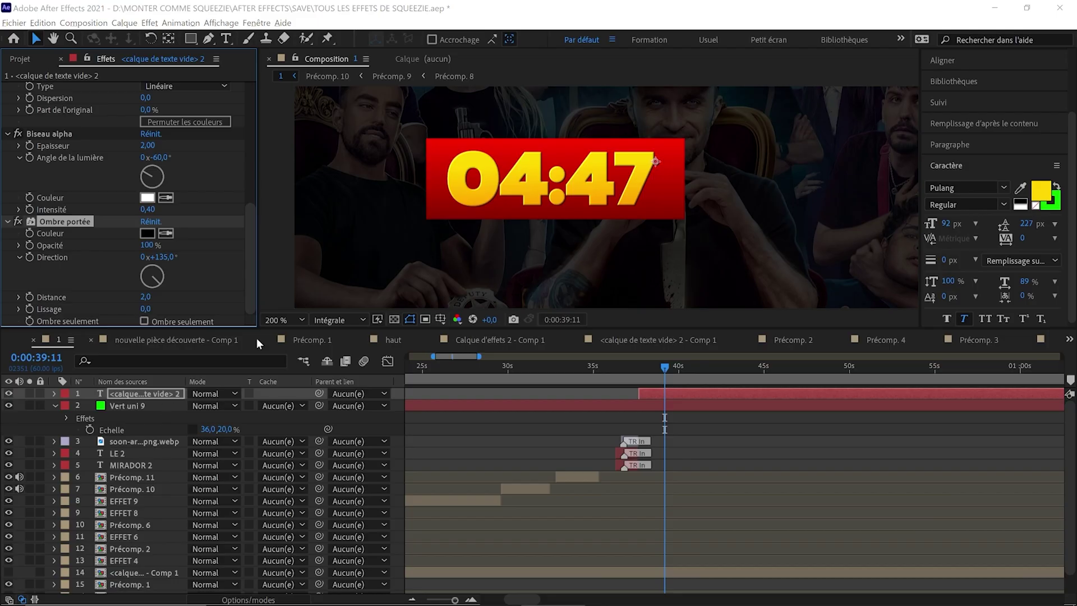
Try a dark red Ombre portée on the red box at 75% opacity, distance 57 and softness 33.
click(153, 405)
key(ctrl+space)
text(ombr)
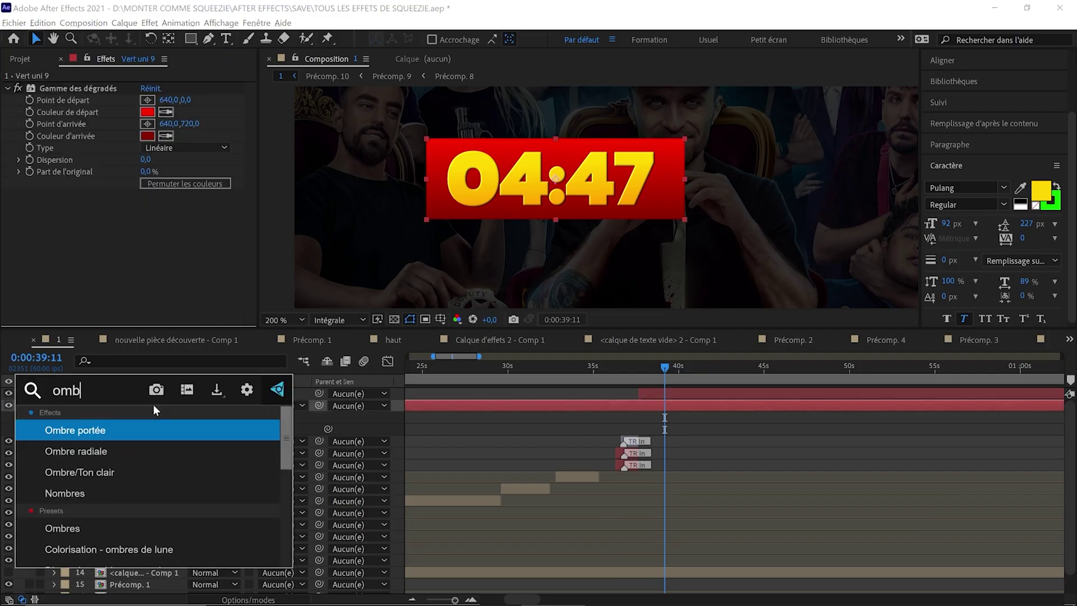
key(Return)
click(147, 207)
click(433, 424)
key(Return)
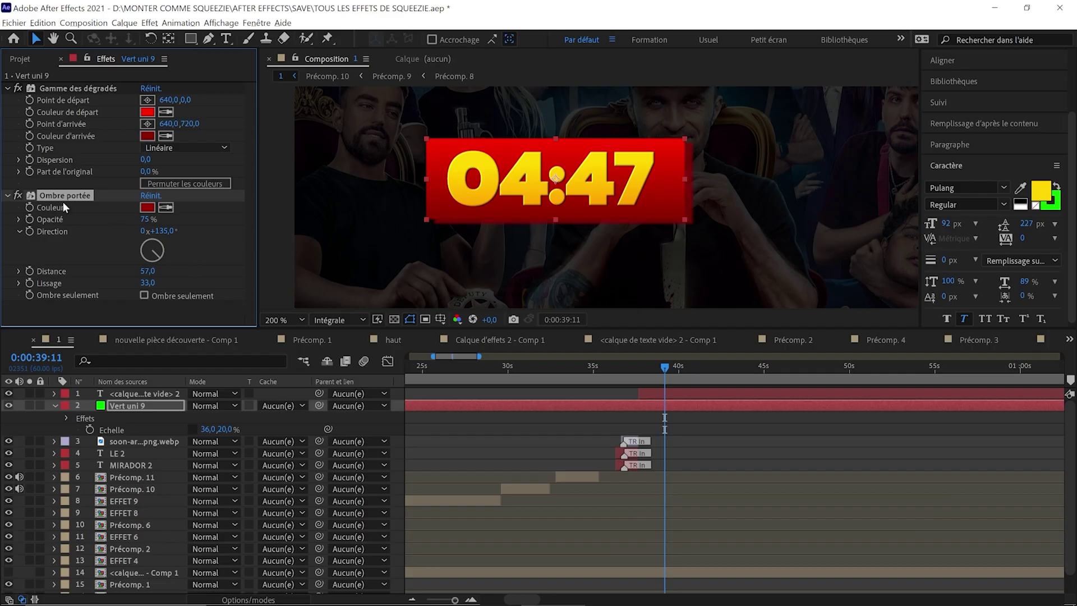
key(Delete)
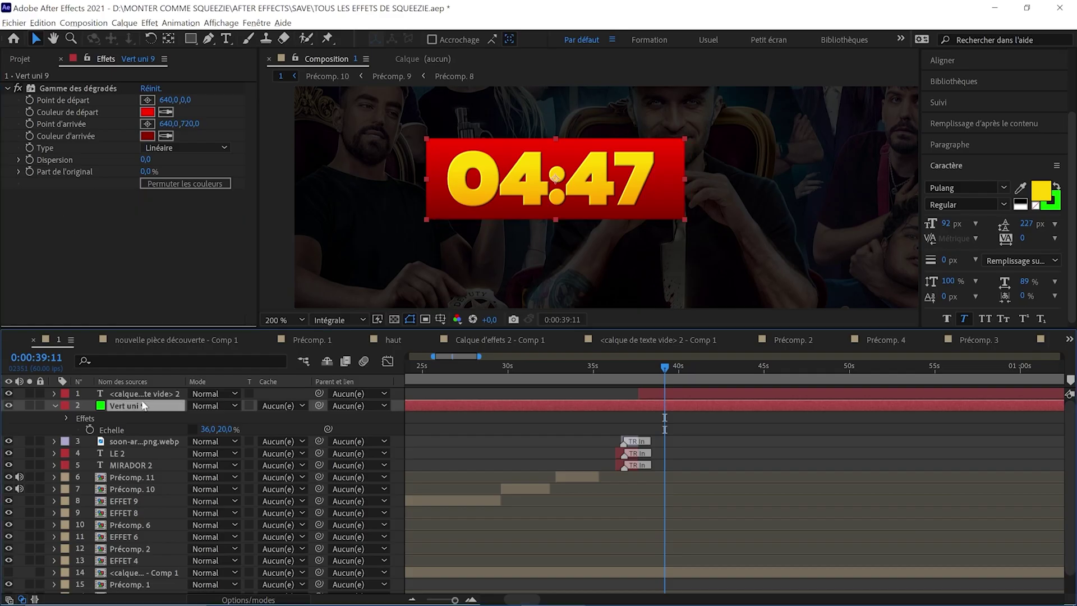
Duplicate the red box and give the rear copy, offset slightly down and right, a yellow gradient start colour.
key(ctrl+d)
click(147, 111)
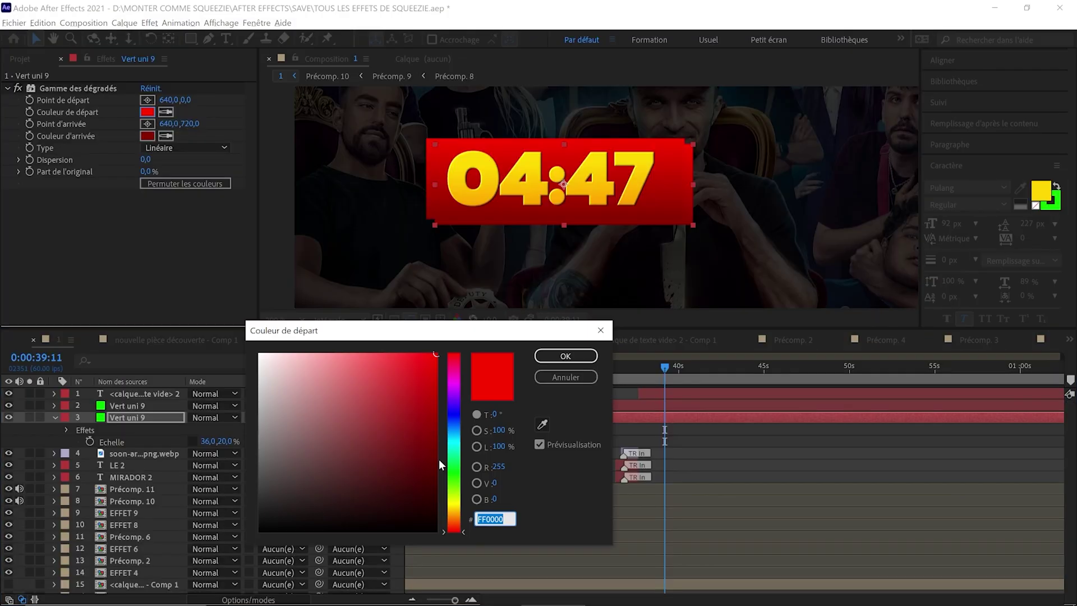
click(454, 504)
click(565, 356)
Set the rear box copy's gradient end colour to dark orange.
click(147, 136)
click(454, 519)
click(437, 355)
click(565, 357)
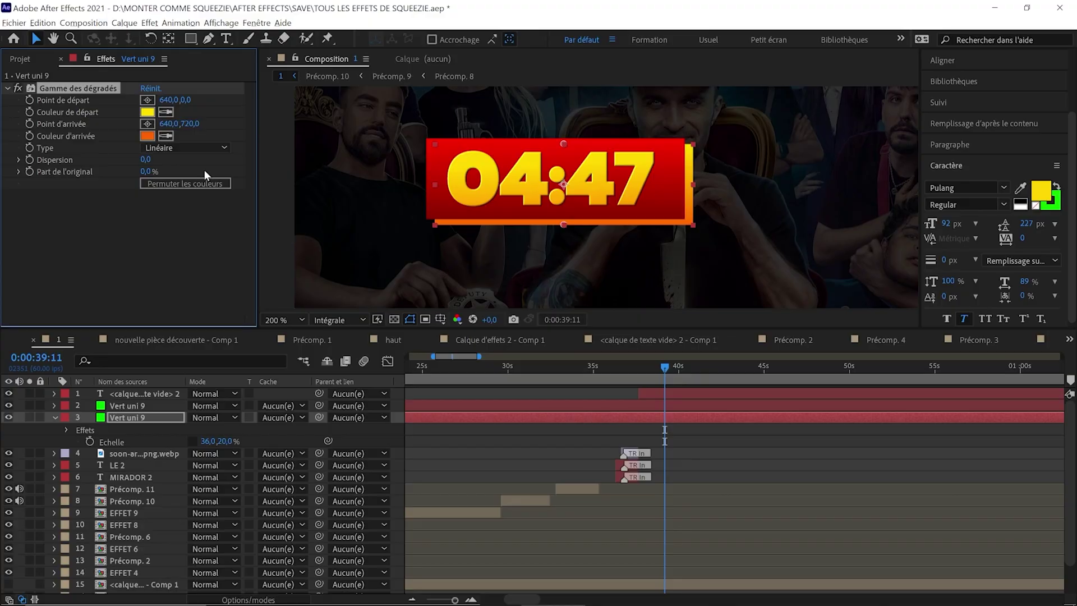
click(147, 135)
click(376, 422)
click(565, 356)
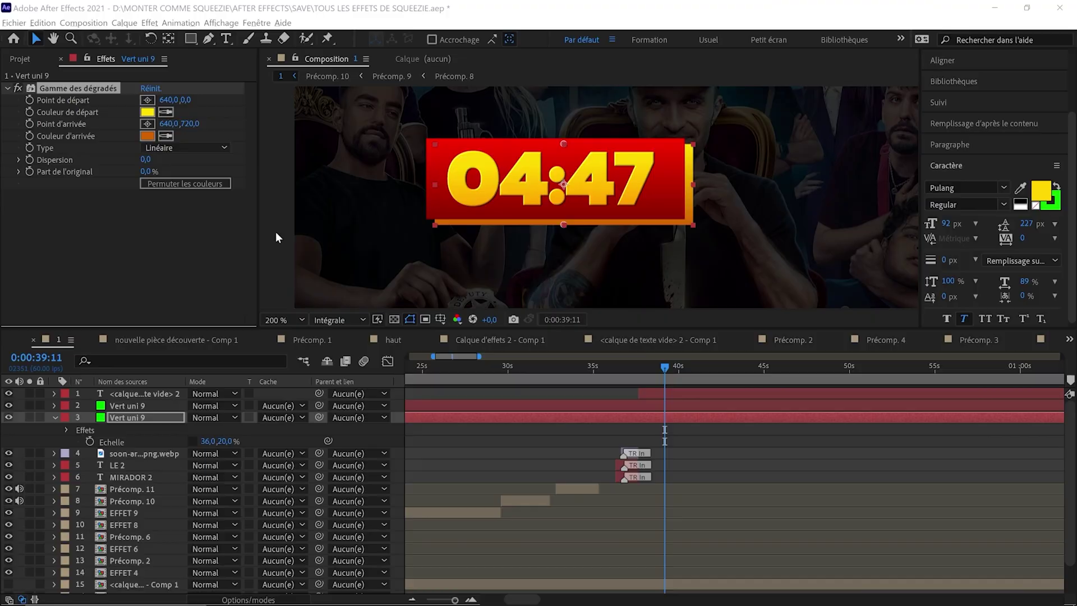
Move the rear box's gradient end point to 654.5, 775.7 and apply Flou gaussien with a blur of 13.6.
click(665, 237)
key(ctrl+space)
text(flou g)
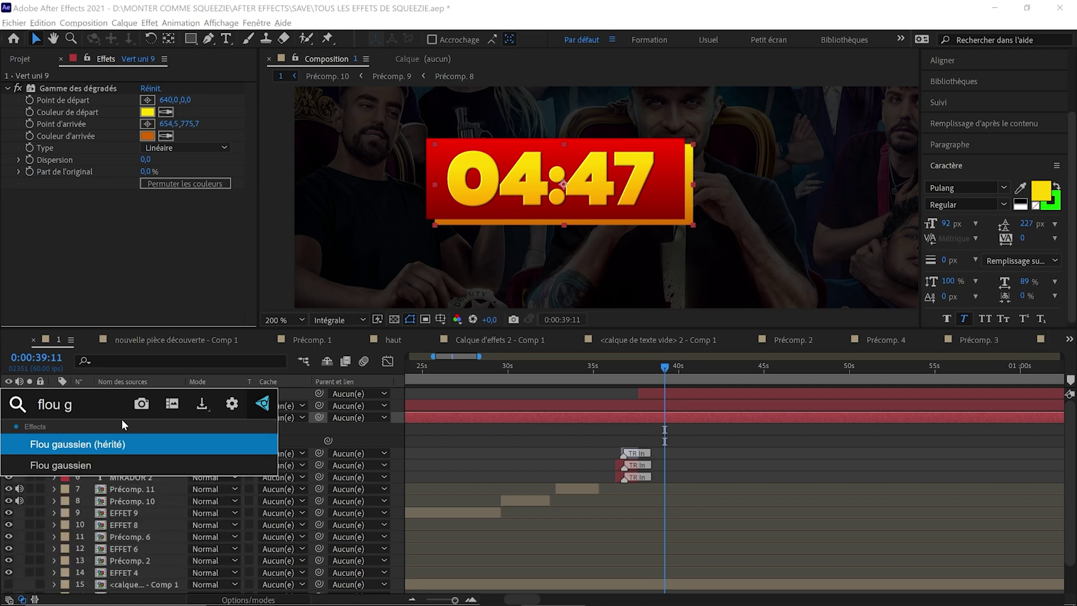
key(Down)
key(Return)
click(139, 416)
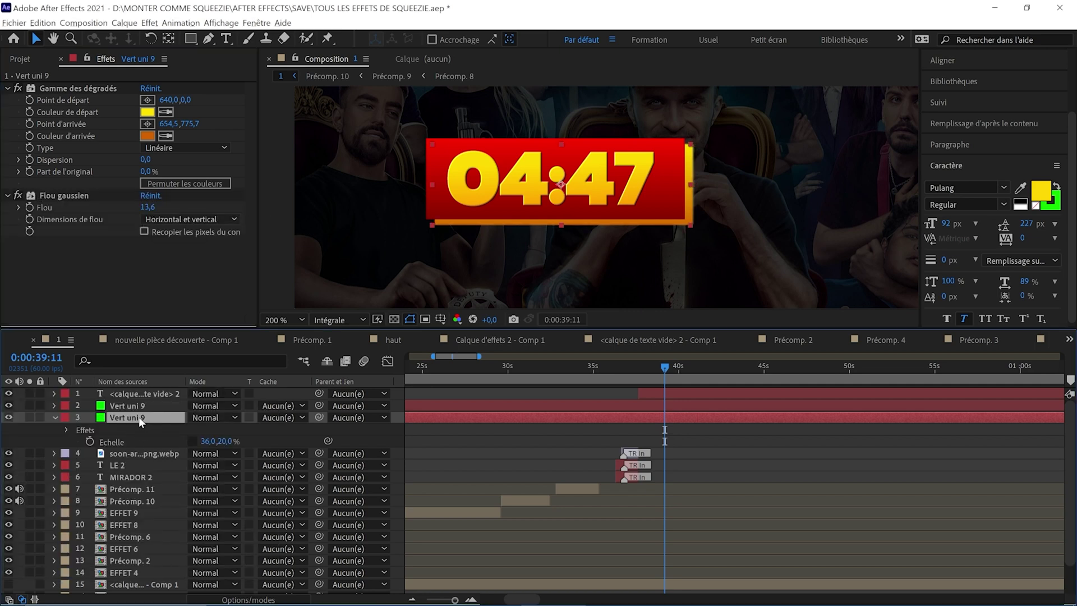
Adjust the front red box's gradient start colour to a darker shade.
key(shift+/)
drag(619, 368, 771, 375)
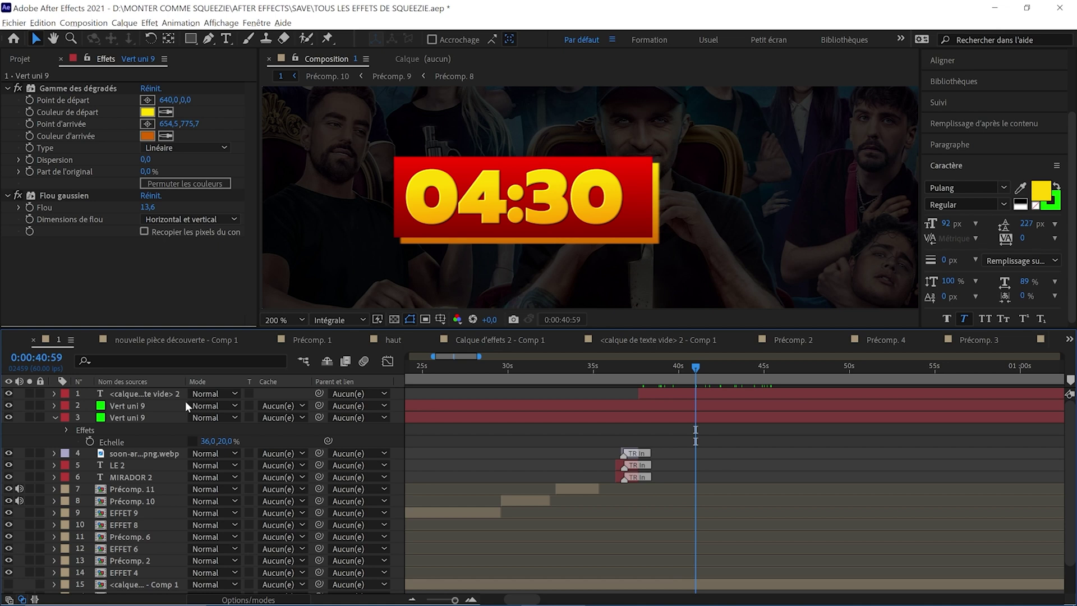
click(185, 401)
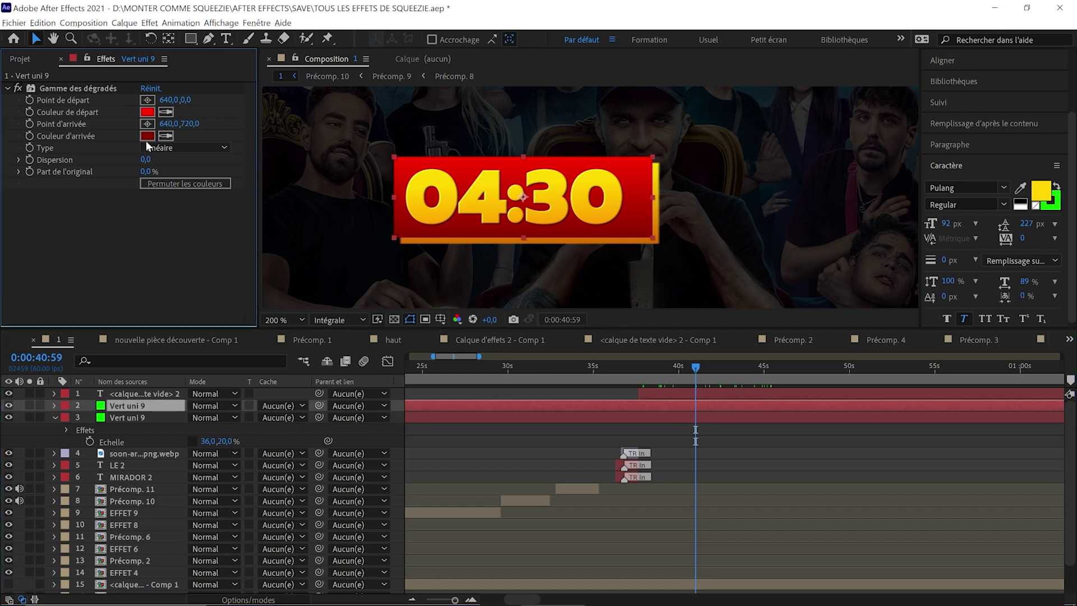
click(147, 112)
click(385, 433)
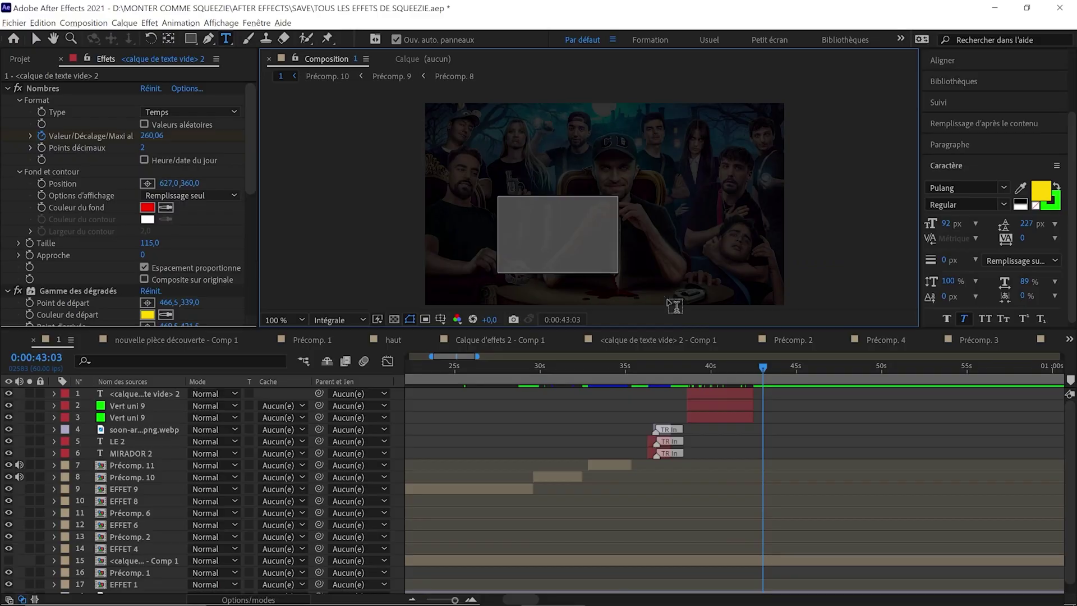
Create a REPLAY text layer in the frame at 0:00:43:03 and set its font to Raleway ExtraBold.
drag(674, 306, 688, 309)
text(REPLAY)
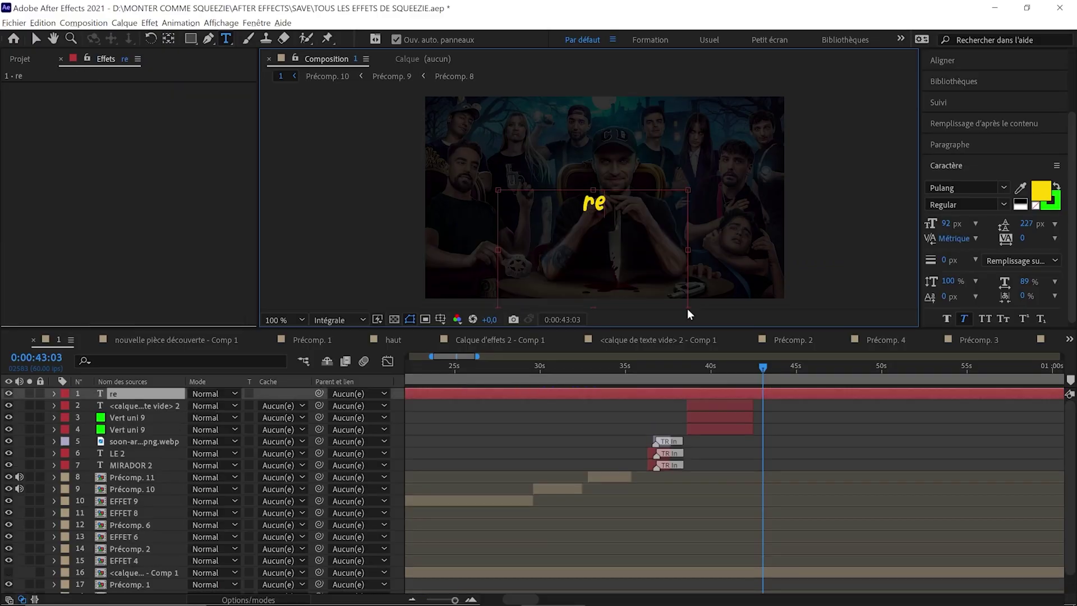
click(960, 187)
text(Ral)
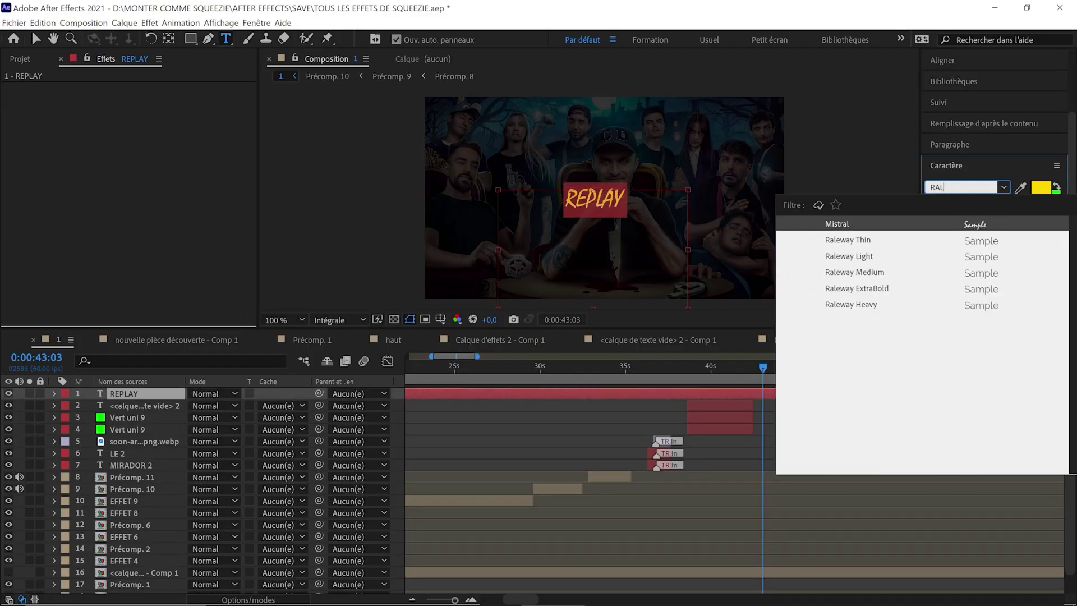
click(902, 266)
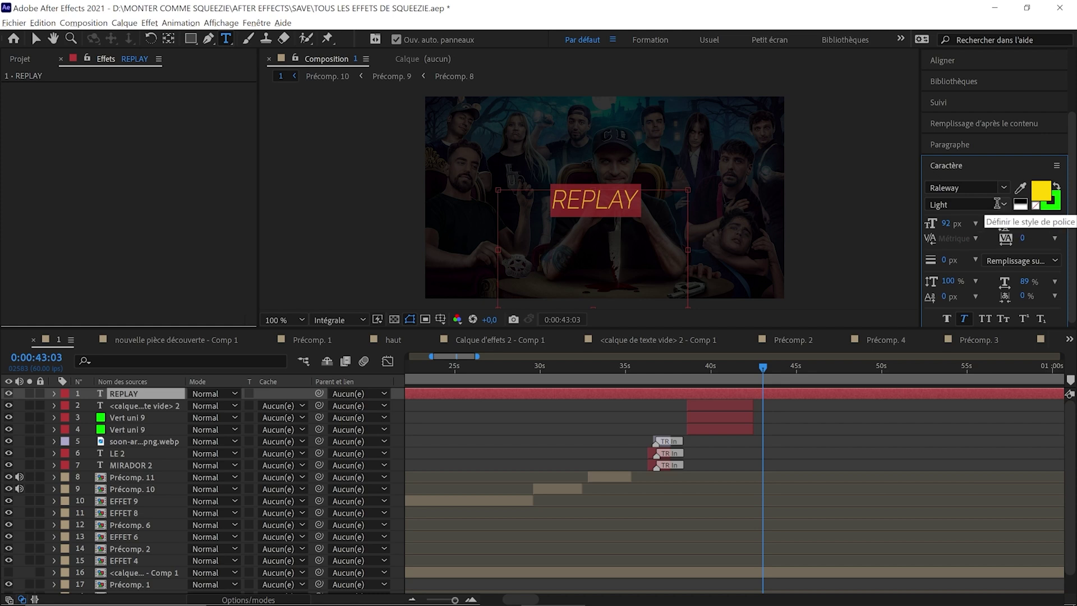
text(Ex)
key(Return)
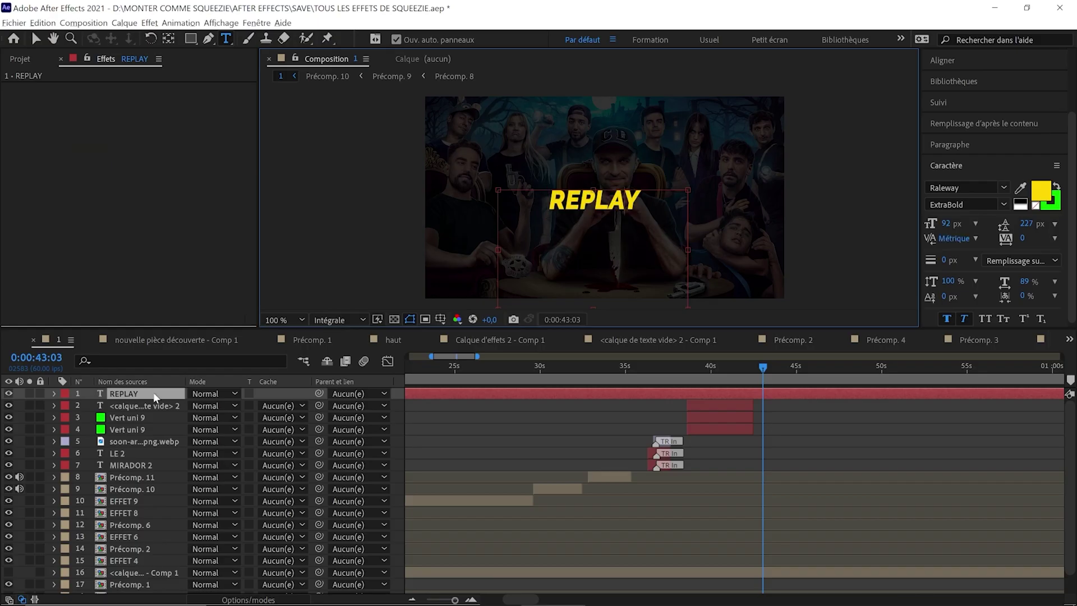
Apply the Transformation effect to the REPLAY text and set its Oblique value to -10.
key(ctrl+space)
text(RA)
key(BackSpace)
key(BackSpace)
text(TRAN)
key(Return)
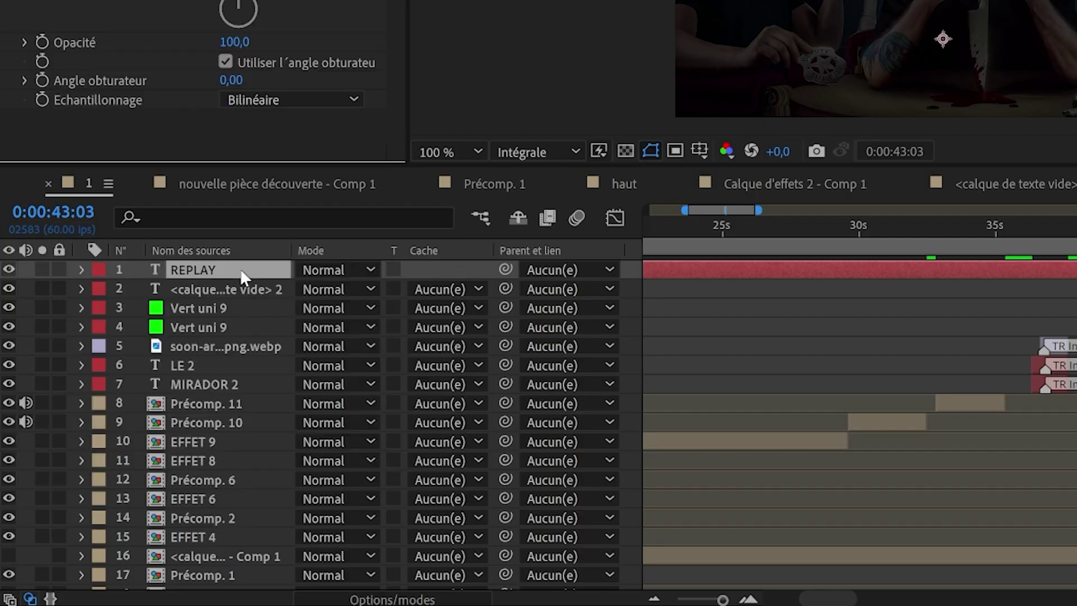
drag(232, 0, 249, 0)
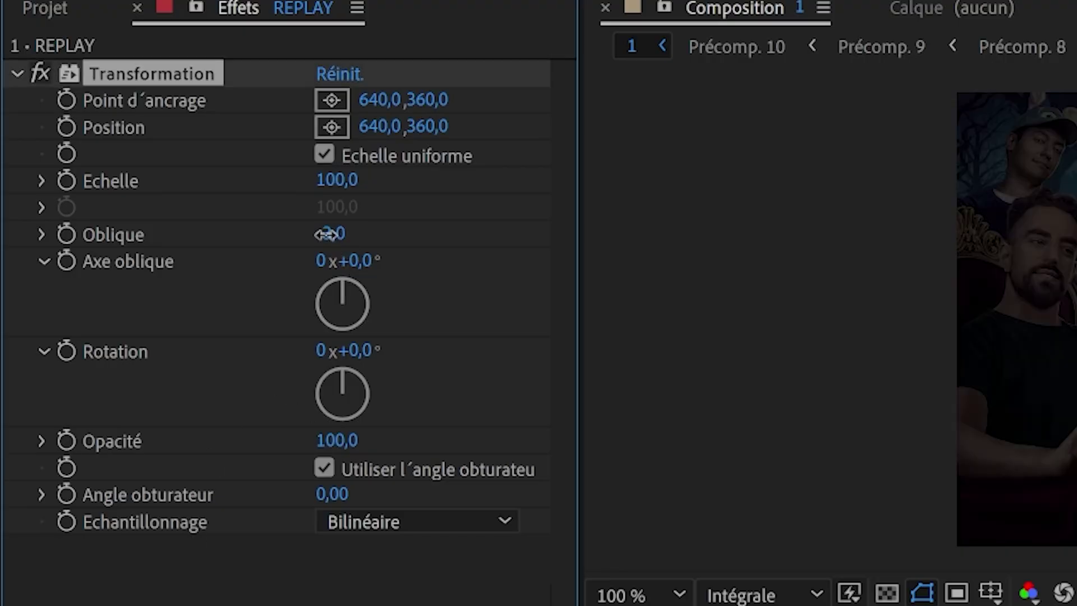
drag(329, 234, 314, 234)
Apply the Gamme des dégradés effect to the REPLAY text, running from yellow to orange FF7C00.
key(ctrl+space)
text(gamme)
key(Return)
scroll(146, 253, down, 3)
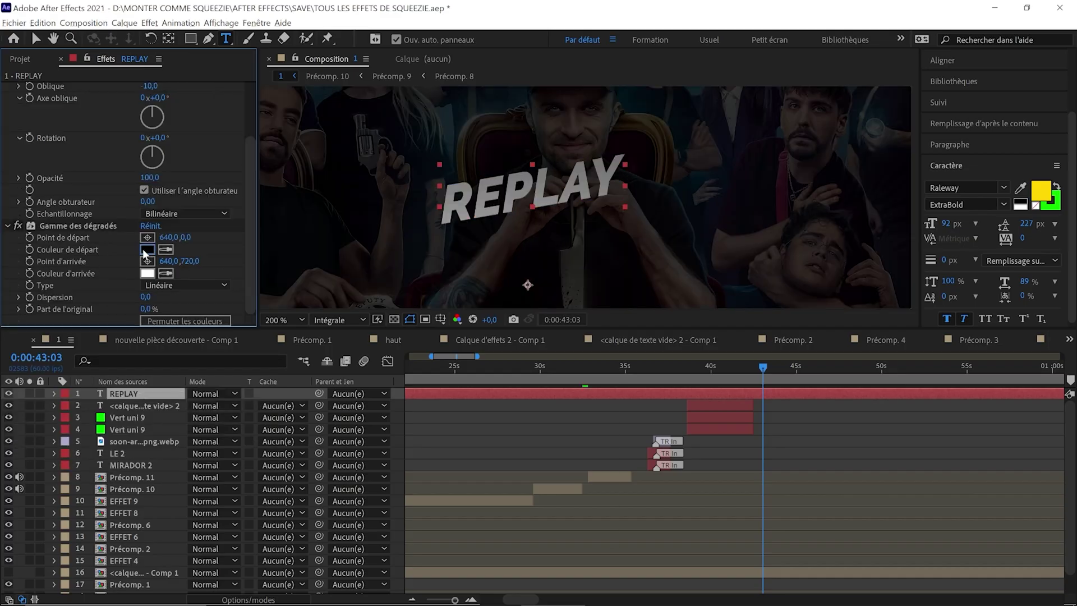
click(147, 249)
click(563, 354)
click(147, 273)
click(436, 354)
click(451, 519)
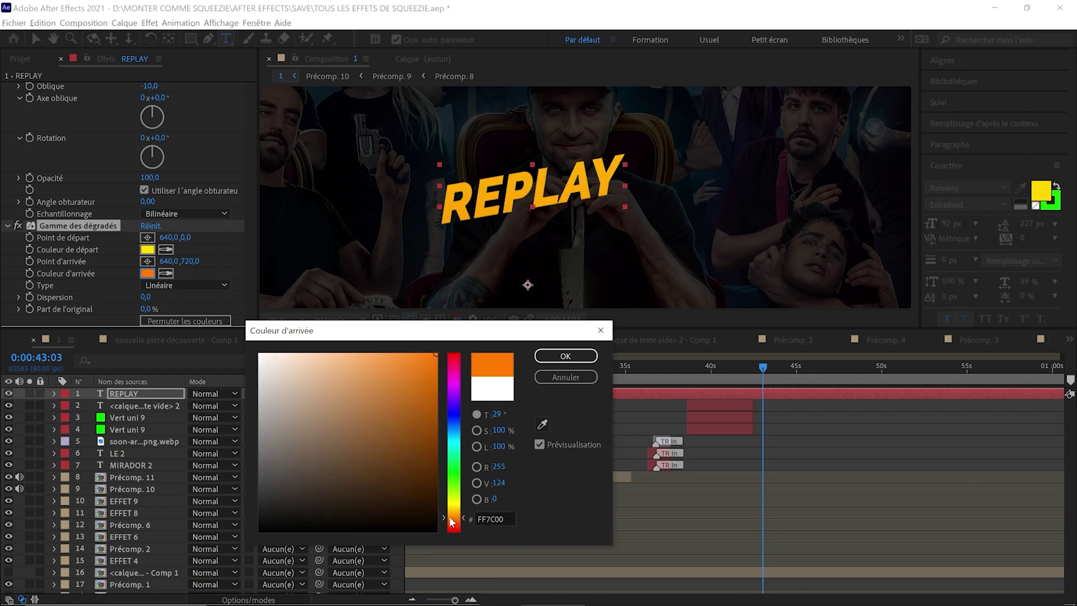
click(565, 356)
Position the REPLAY gradient's end point at 598, 441 and its start point at 590, 343.5.
click(147, 261)
click(527, 227)
click(147, 238)
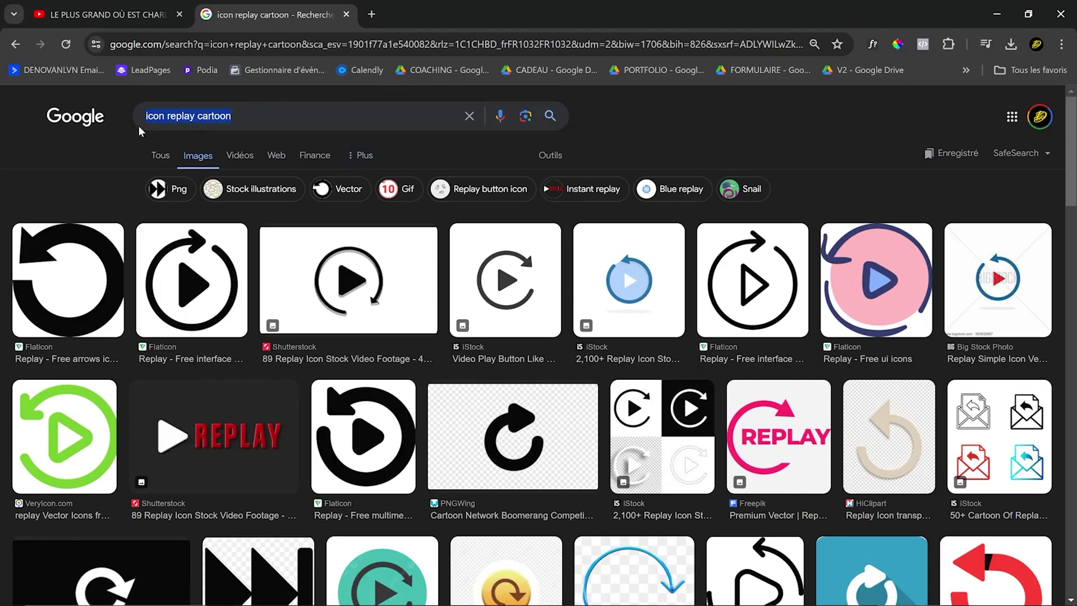
In Chrome's Google Images results for "icon replay cartoon", save the beige HiClipart replay arrow to the project's RUSH subfolder as ARROW.
scroll(140, 131, down, 3)
click(887, 306)
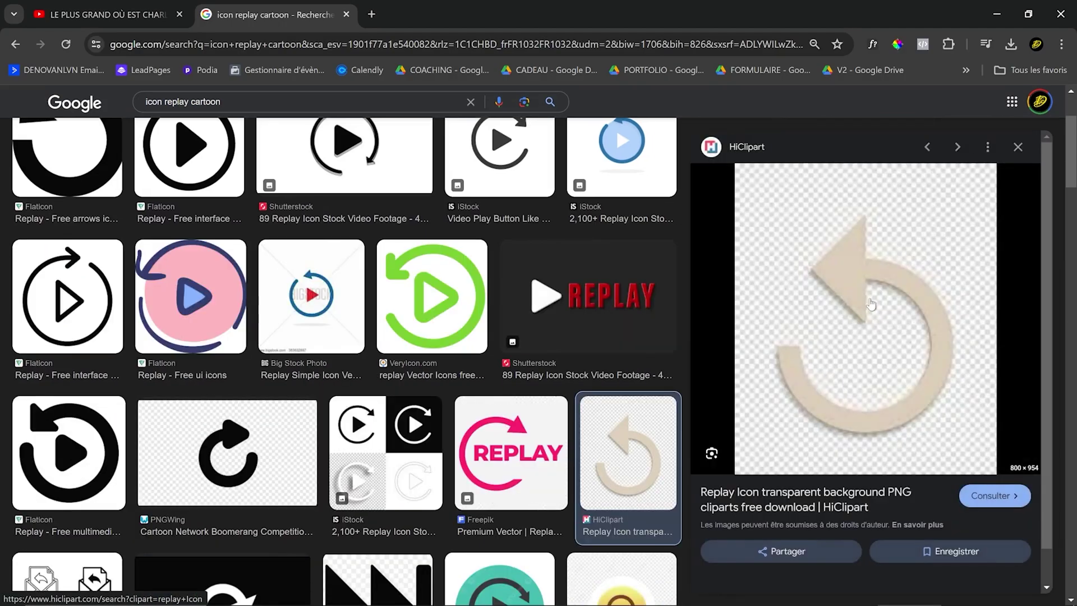
right_click(791, 261)
click(663, 474)
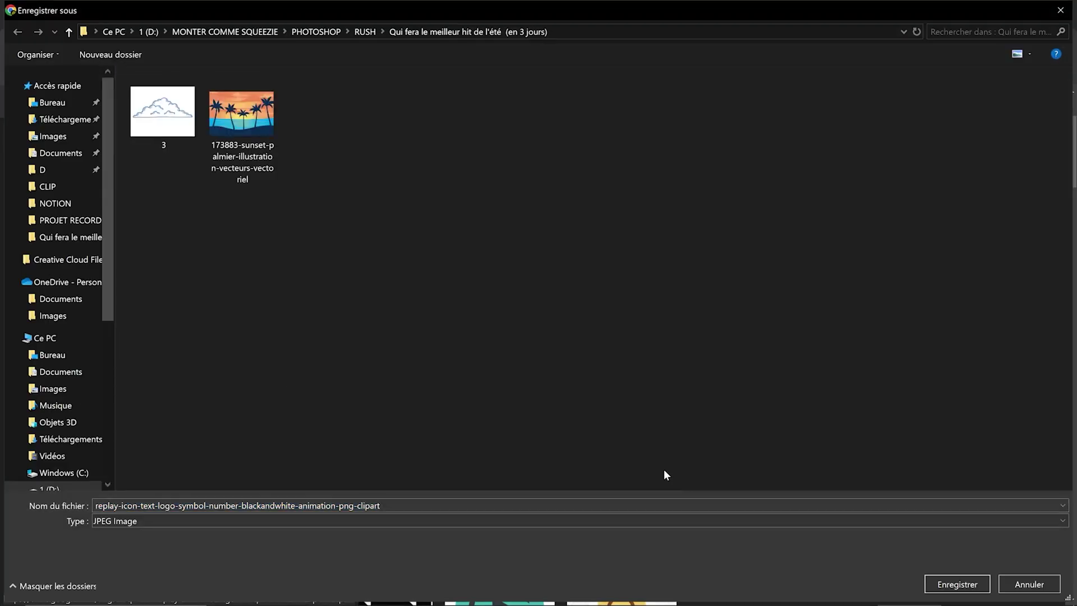
text(AY)
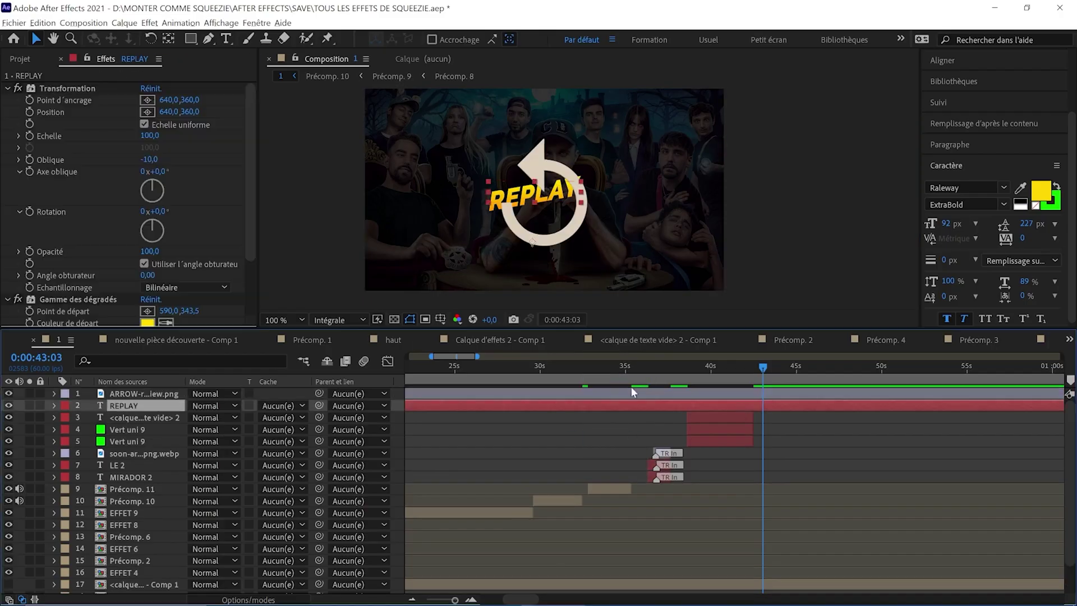
Paste the REPLAY text's gradient effect onto the arrow image layer and scale the arrow to 68%.
click(724, 394)
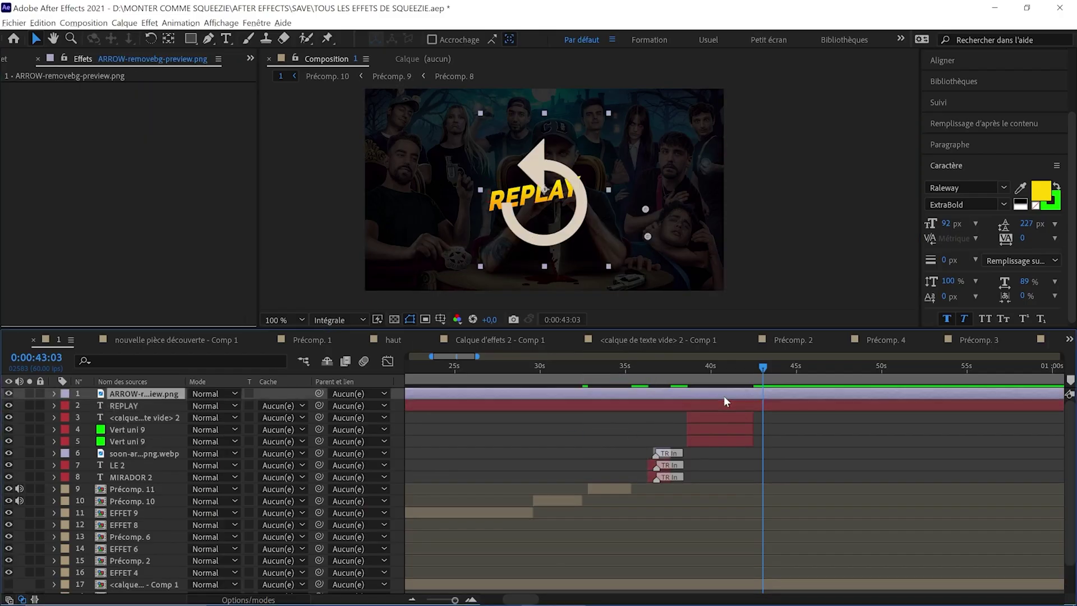
key(ctrl+v)
key(s)
drag(209, 405, 186, 405)
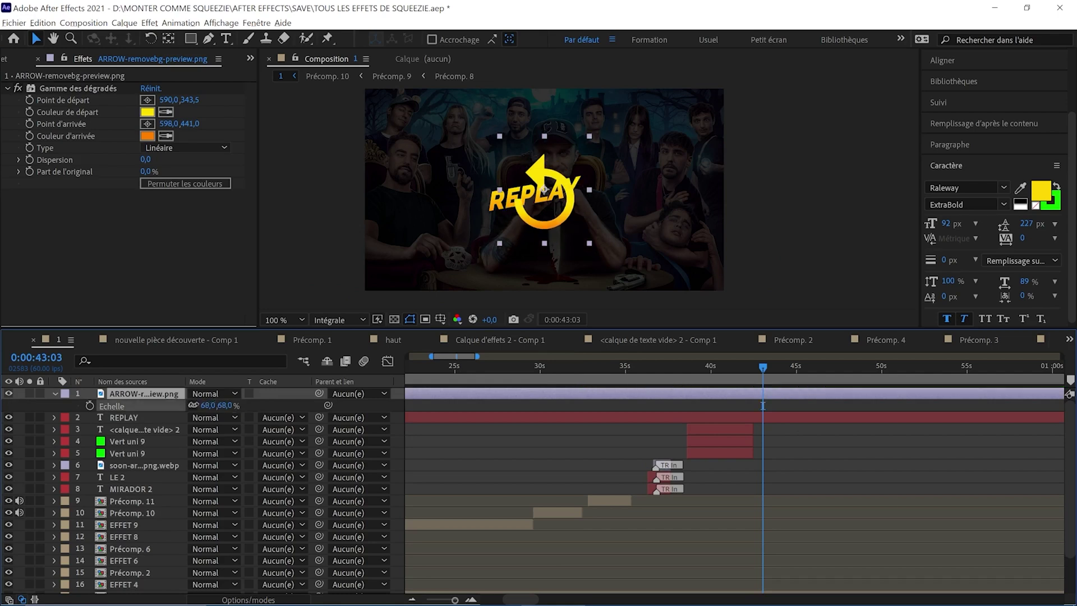
scroll(589, 217, up, 2)
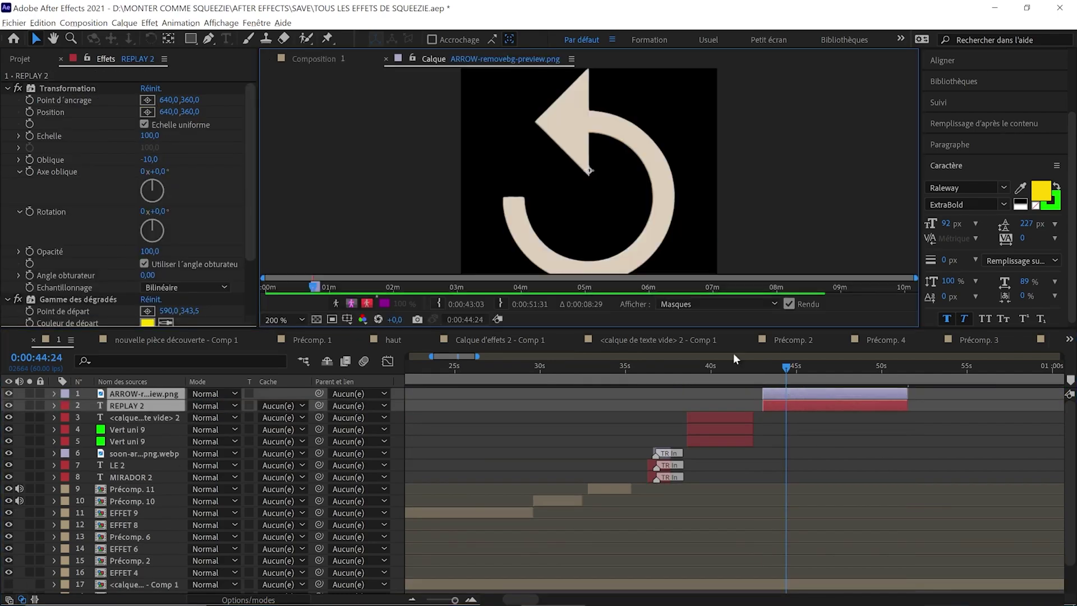
Precompose the arrow and REPLAY layers and move the precomp to the lower right corner of the frame.
click(807, 396)
key(ctrl+shift+c)
key(Return)
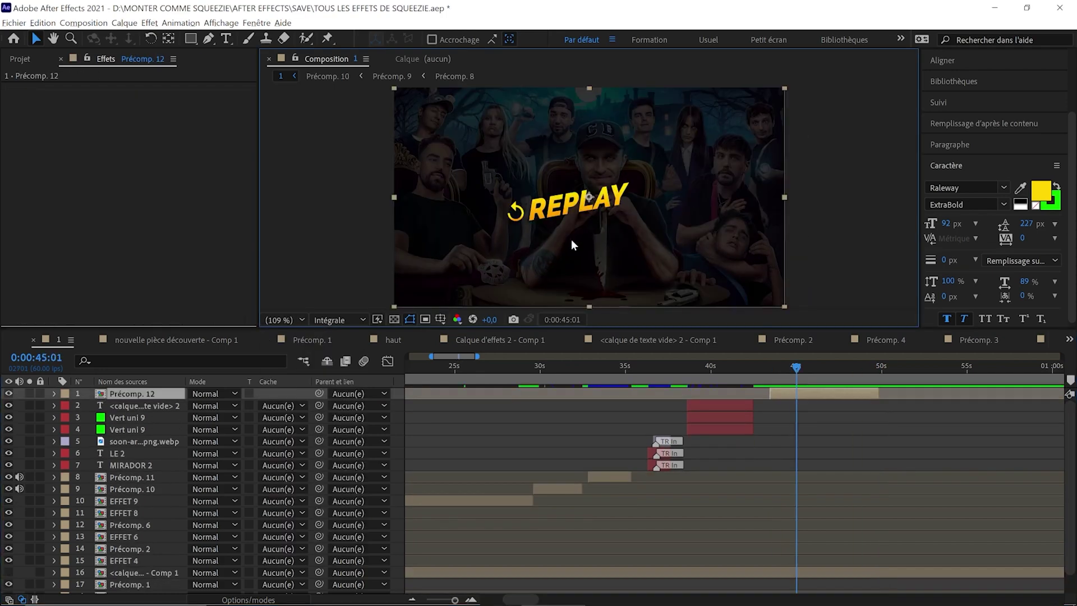
drag(573, 240, 695, 284)
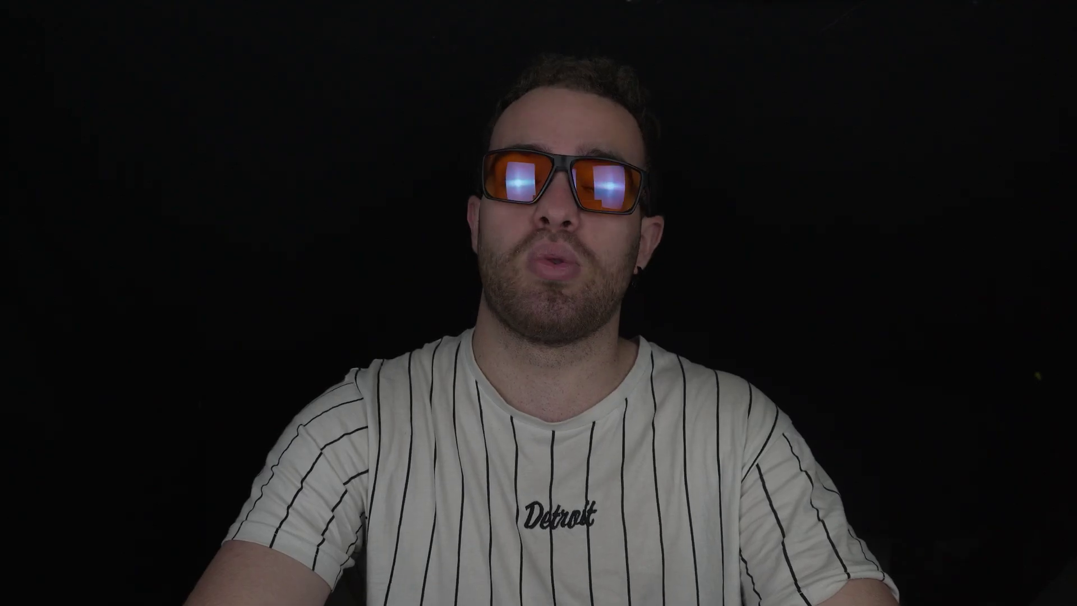
Create a full-frame green solid layer and scale it to 95%.
right_click(398, 387)
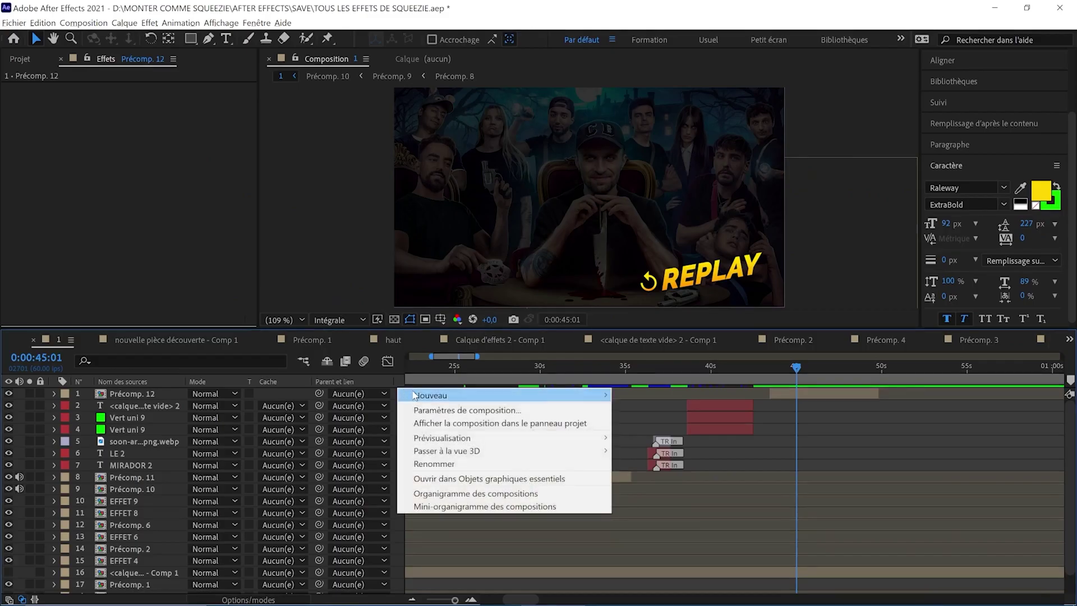
mouse_move(505, 391)
click(629, 422)
key(Return)
key(s)
drag(209, 405, 203, 406)
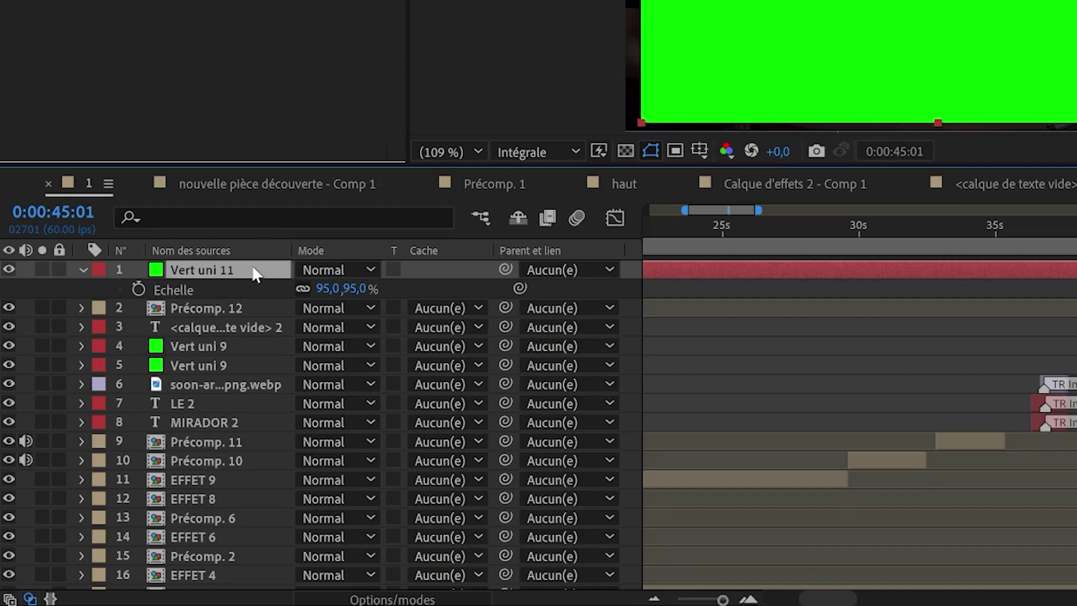
Duplicate the green solid, scale the copy to 94%, and use it as an inverted alpha matte for the original solid.
key(ctrl+d)
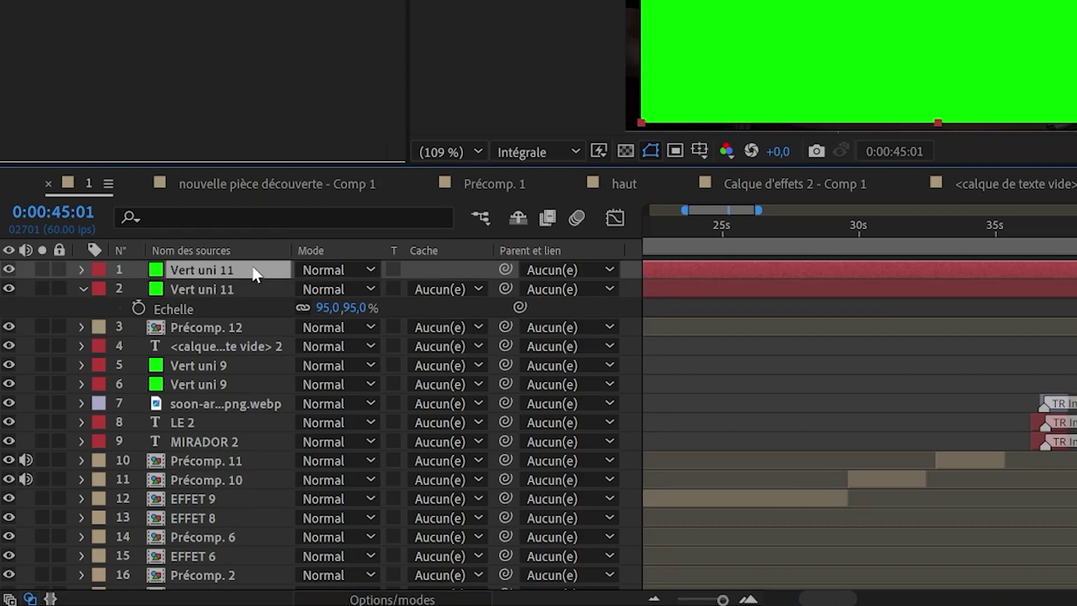
text(9)
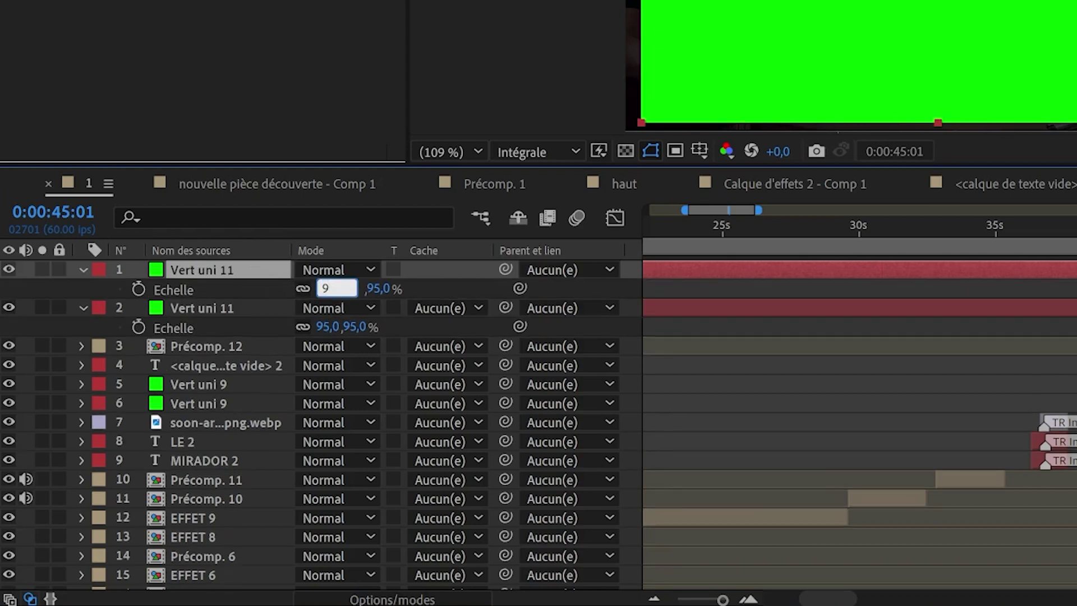
text(3)
key(Return)
click(430, 315)
click(453, 355)
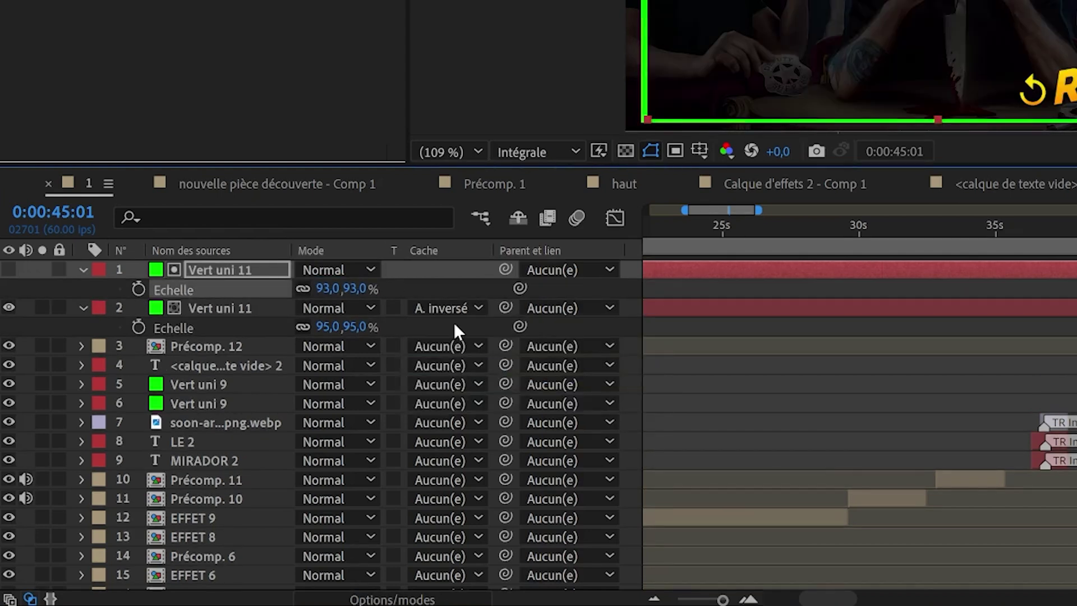
drag(208, 406, 209, 407)
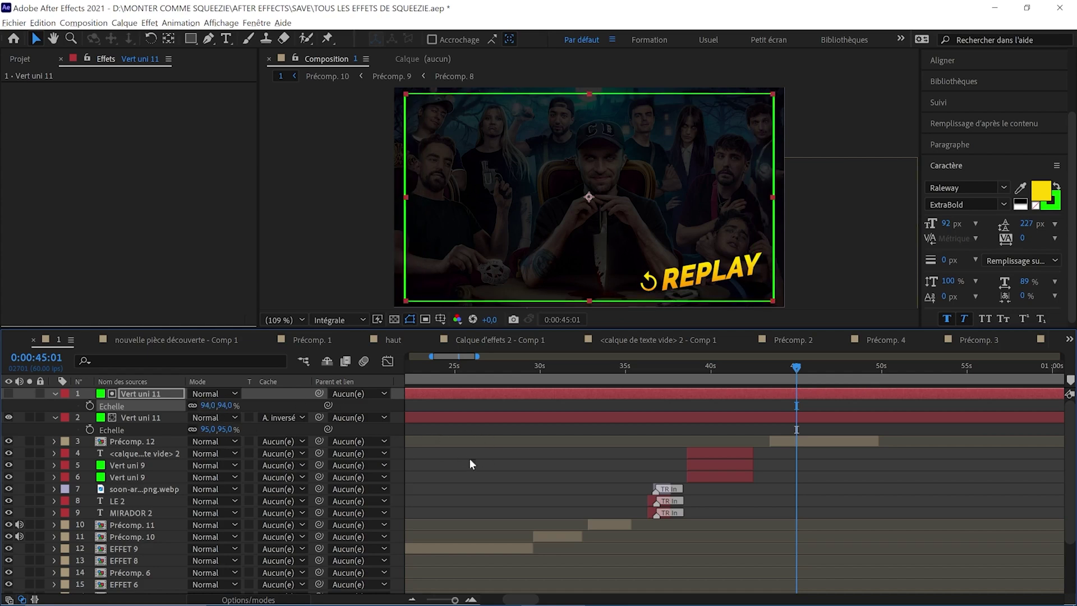
click(143, 403)
key(ctrl+space)
text(gam)
key(Down)
key(Return)
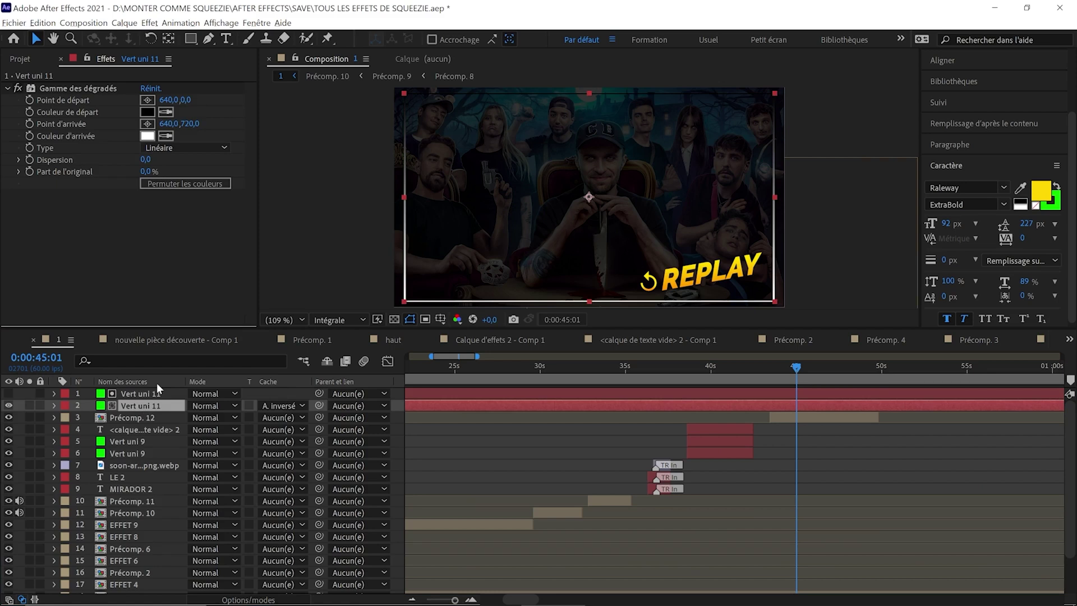
key(ctrl+z)
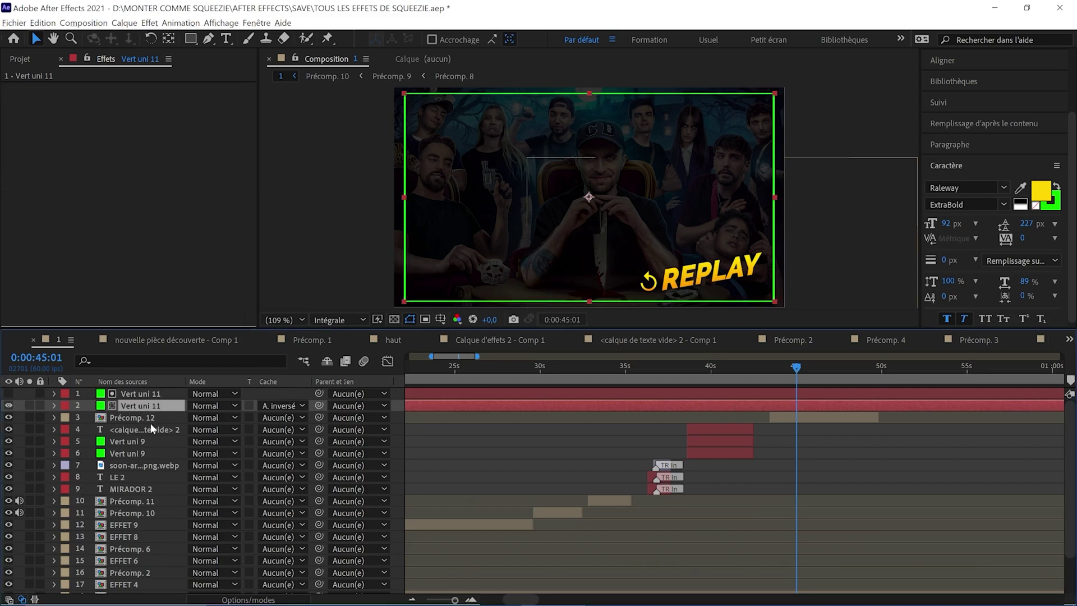
Paste the REPLAY text's gradient effect onto the frame solid and scale the matte to 83% and the solid to 84%.
double_click(150, 424)
drag(207, 405, 203, 405)
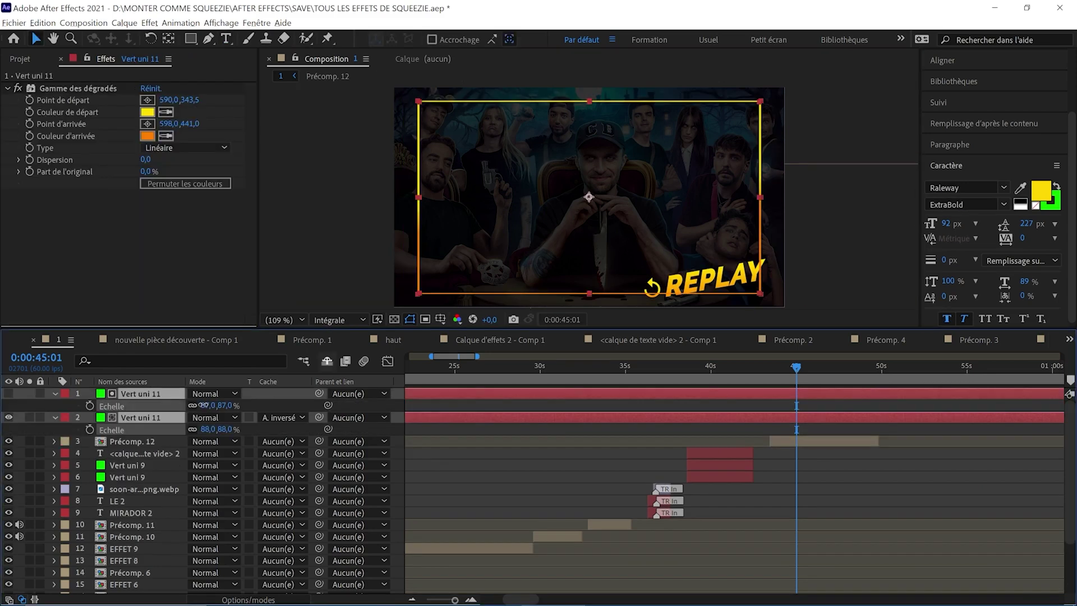
click(528, 428)
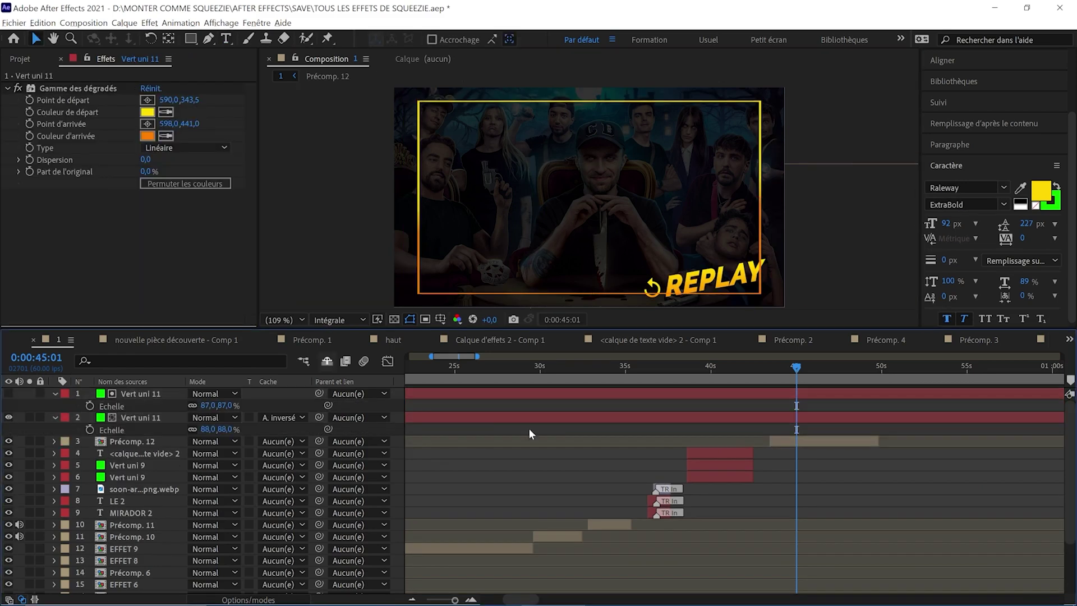
scroll(673, 252, up, 2)
scroll(673, 253, down, 2)
click(147, 441)
key(alt+Tab)
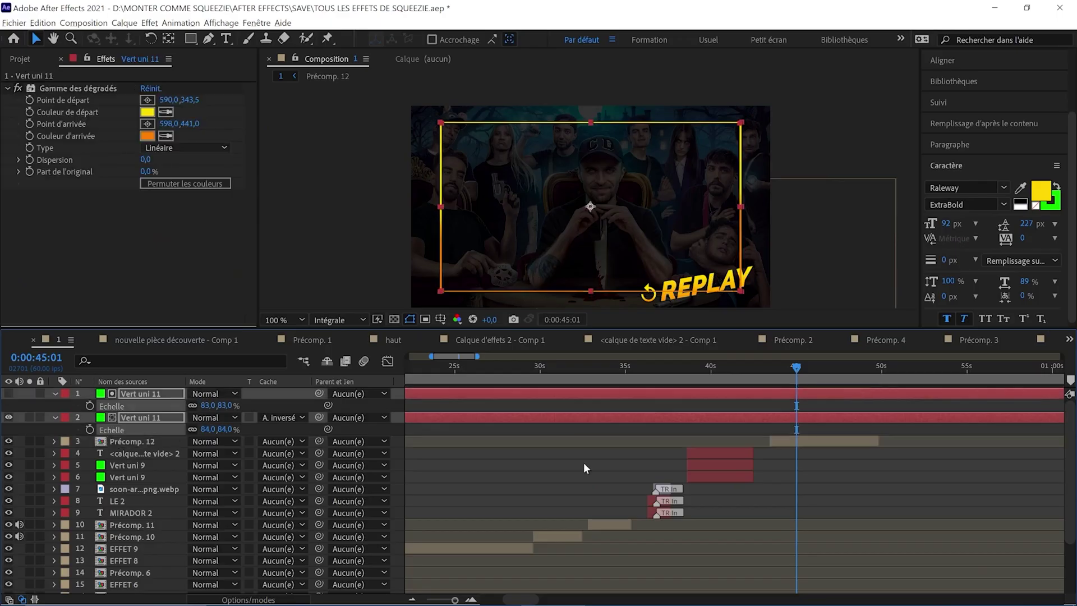
Precompose the frame solid together with its matte solid.
click(151, 418)
right_click(132, 394)
click(168, 368)
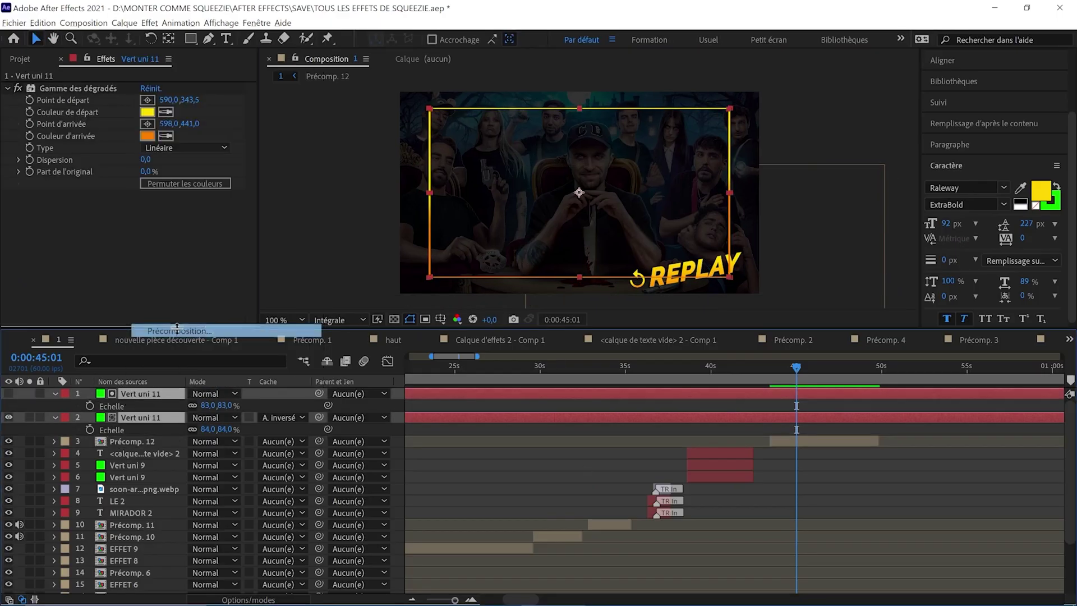
key(Return)
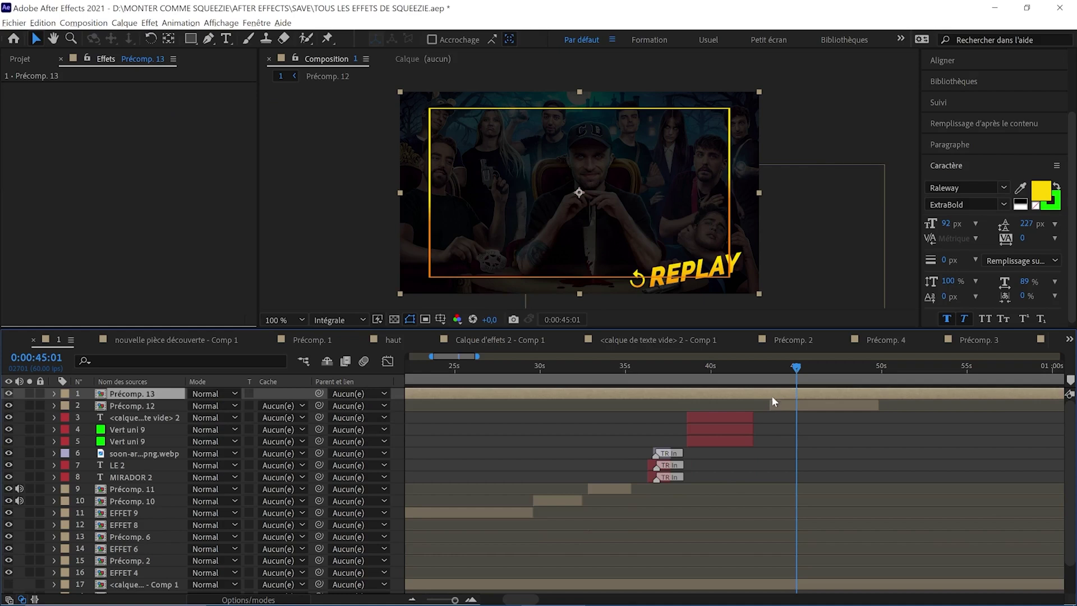
Trim the start and end of the frame precomp to match the REPLAY precomp's duration.
key(ctrl+shift+d)
click(763, 406)
key(Delete)
drag(793, 394, 766, 393)
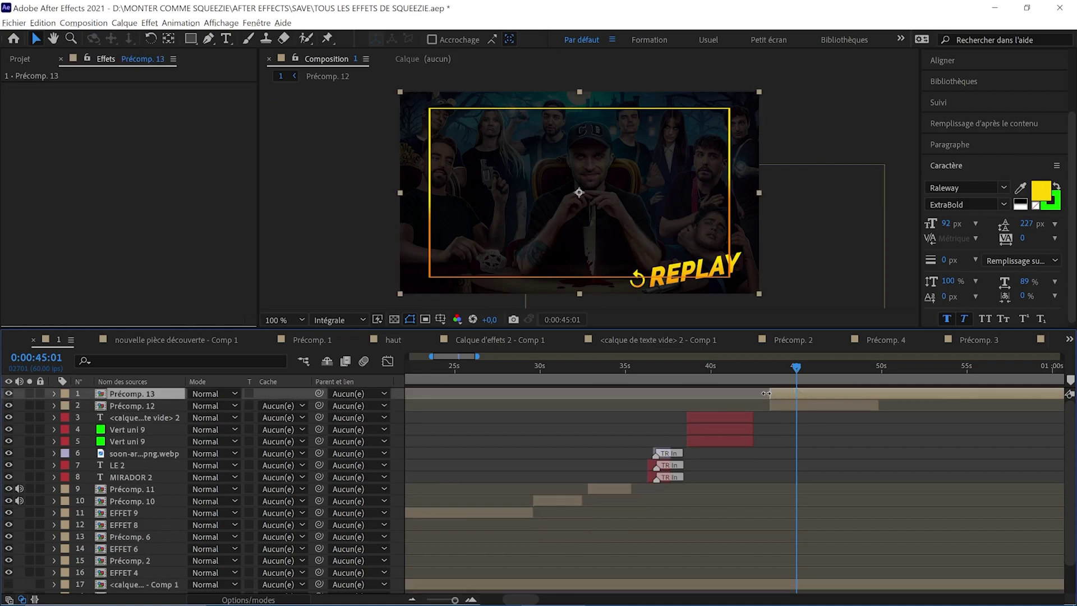
click(869, 376)
key(ctrl+shift+d)
key(Delete)
Cut the frame away around the REPLAY text with an inverted rectangular mask and set its expansion to -13 pixels.
scroll(706, 275, up, 1)
key(g)
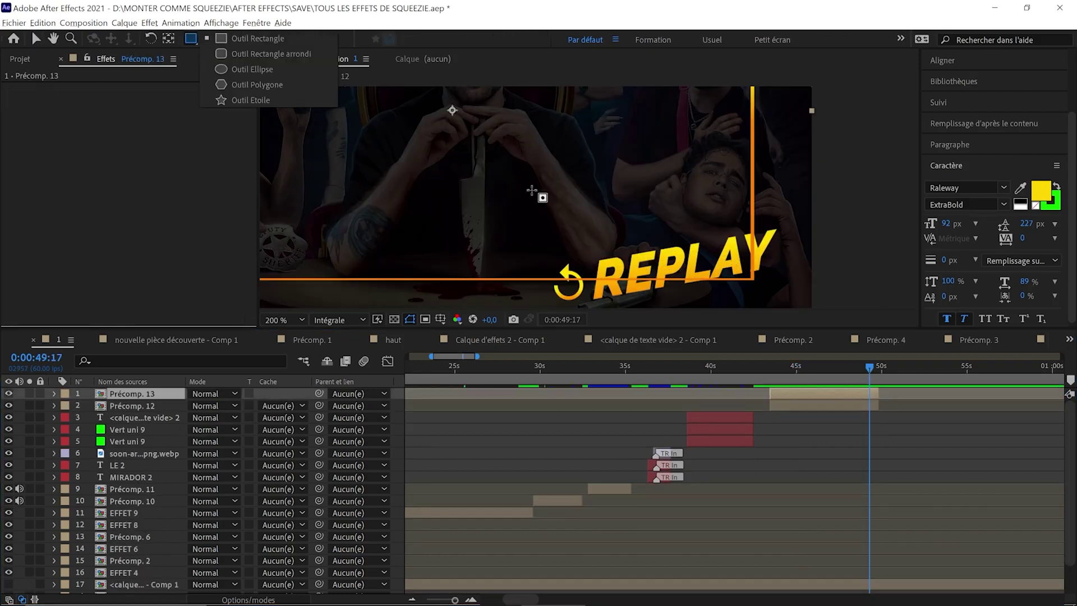
drag(576, 254, 772, 314)
click(242, 418)
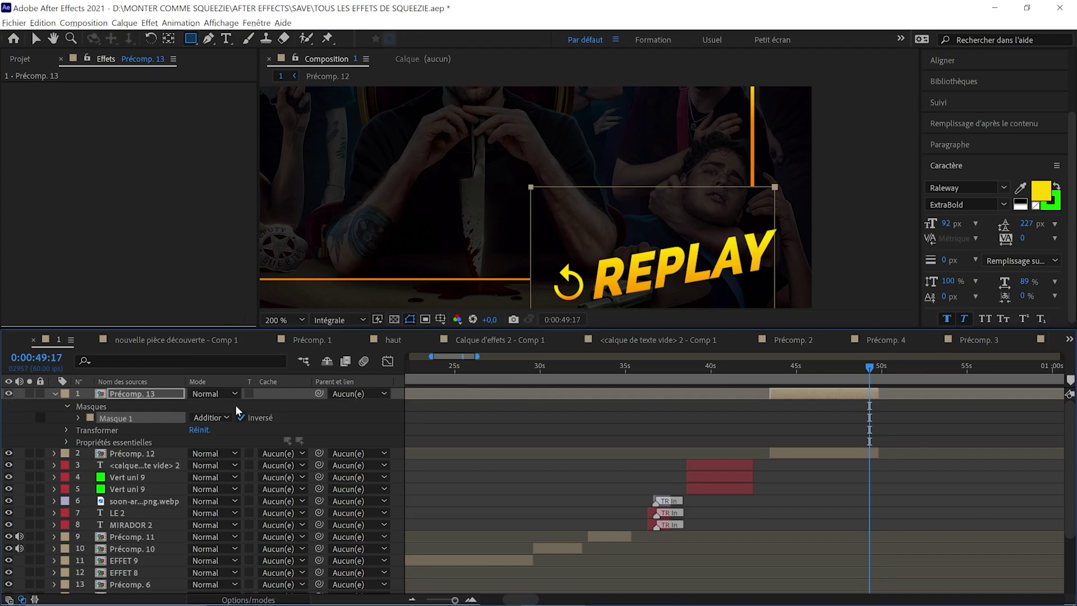
drag(198, 465, 183, 467)
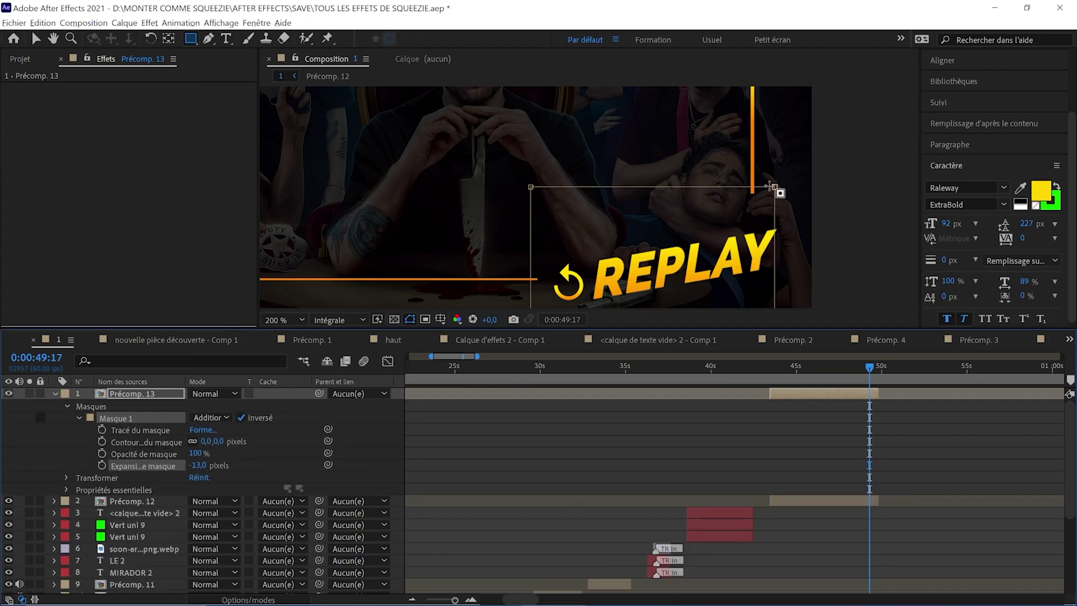
Apply the Biseau alpha effect to both the frame precomp and the REPLAY precomp, and save the project.
key(ctrl+space)
text(bis)
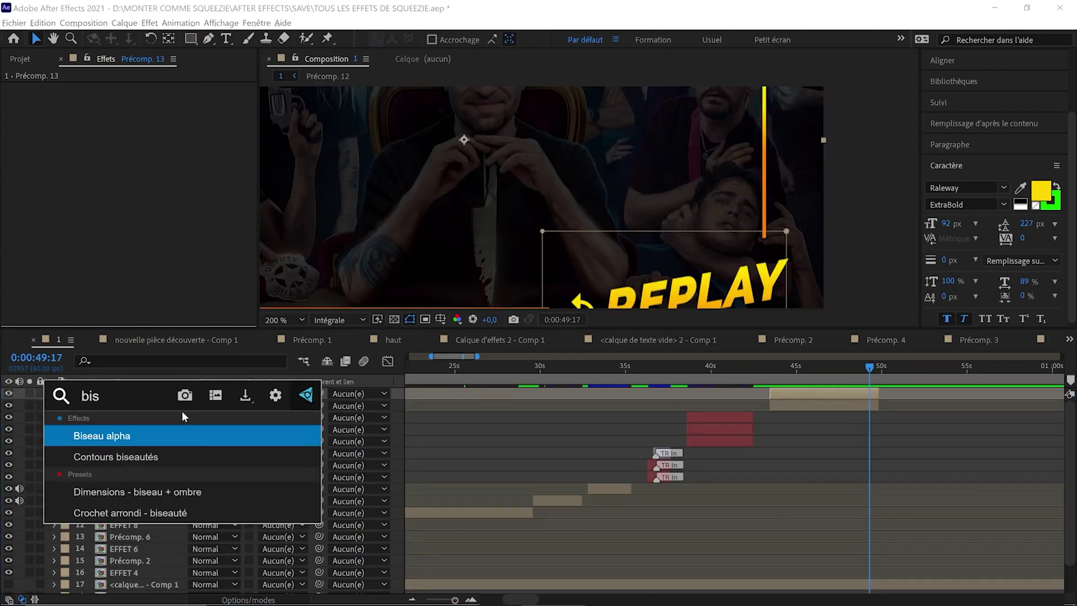
key(Return)
click(818, 405)
key(ctrl+space)
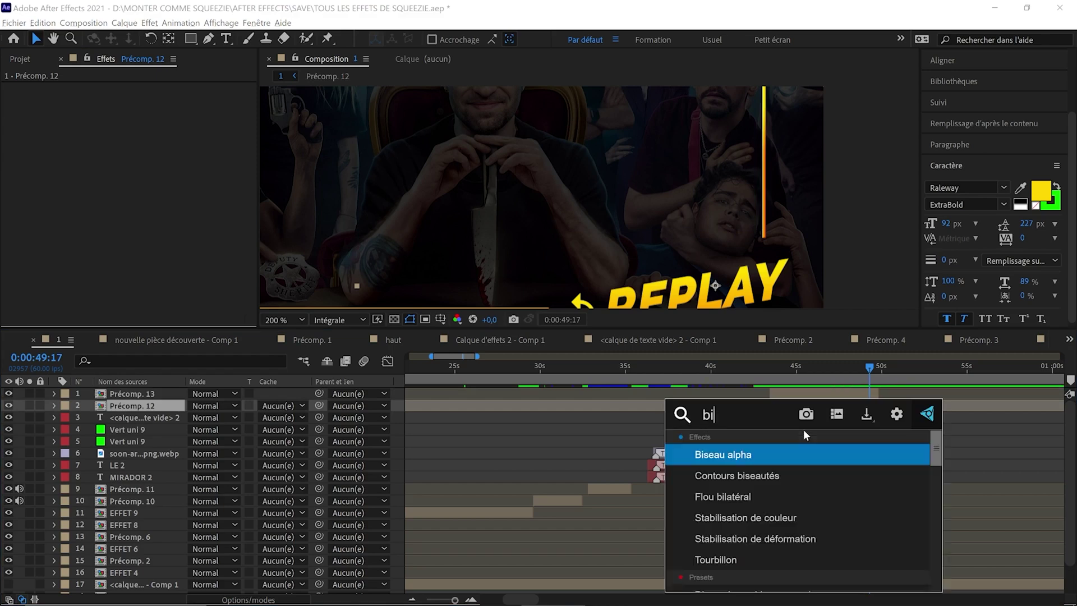
key(Return)
scroll(726, 231, down, 2)
drag(778, 369, 802, 369)
key(ctrl+s)
Draw a circle inside the left part of the frame with no fill and a 5 px white stroke.
key(q)
drag(399, 123, 478, 202)
click(422, 39)
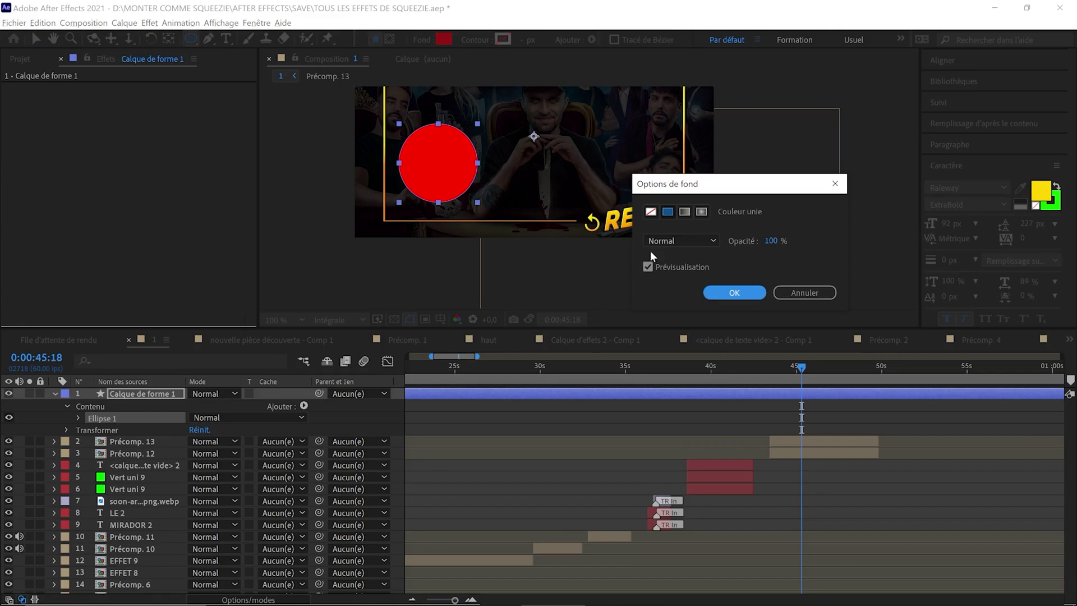
click(652, 211)
click(735, 293)
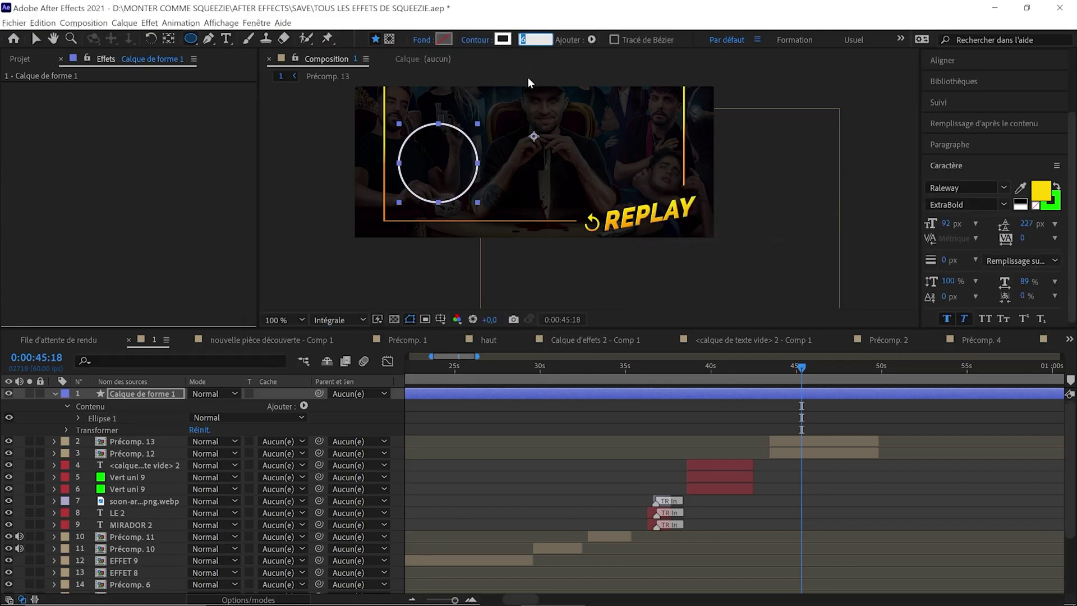
Copy the frame's Biseau alpha and Gamme des dégradés effects onto the outlined circle and adjust the circle's scale.
click(151, 455)
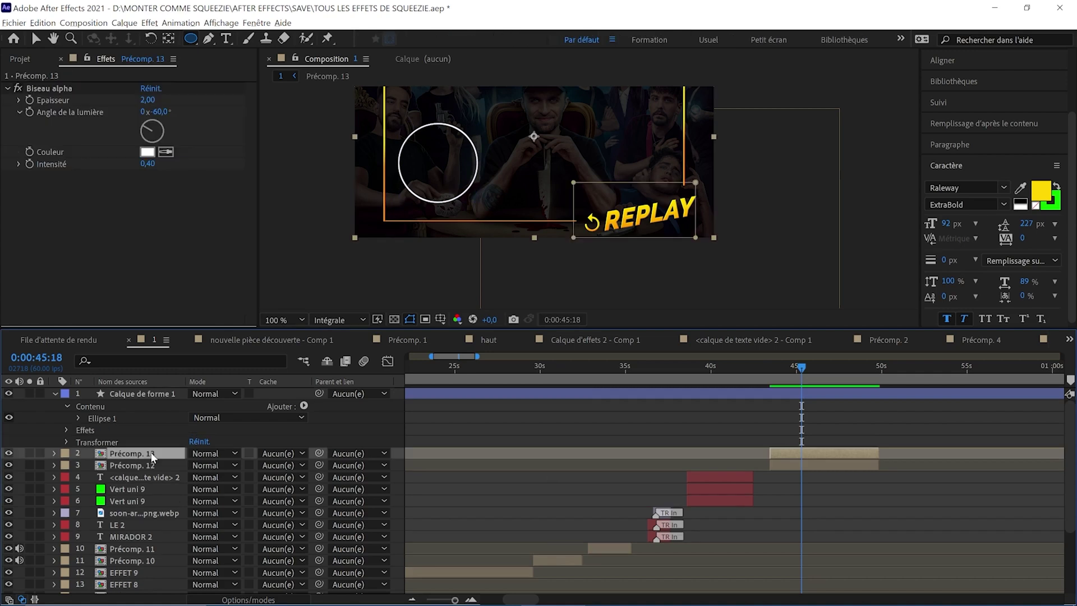
double_click(152, 453)
click(149, 398)
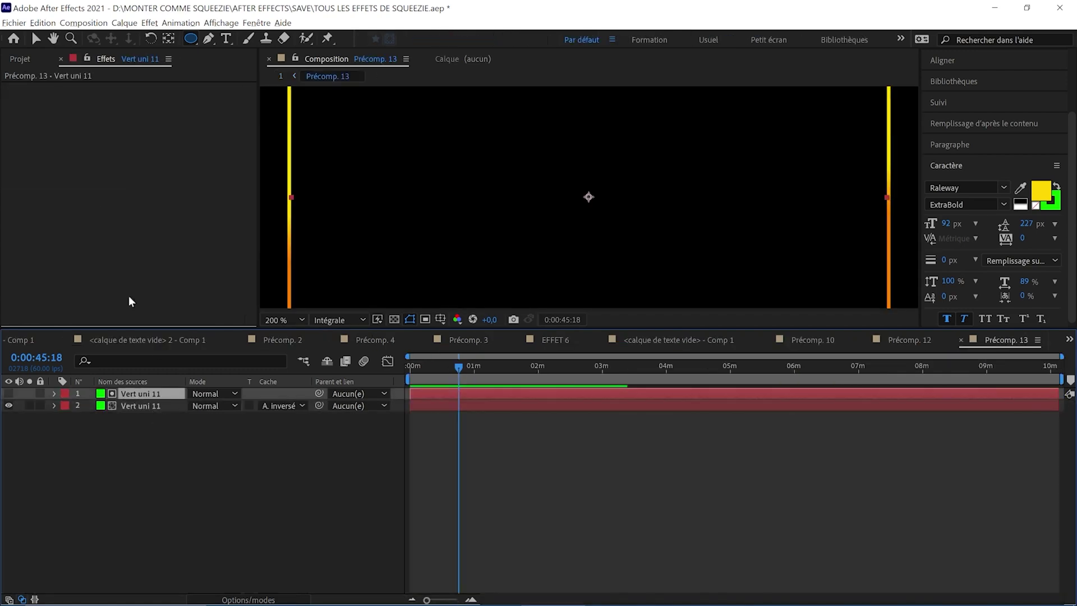
click(133, 405)
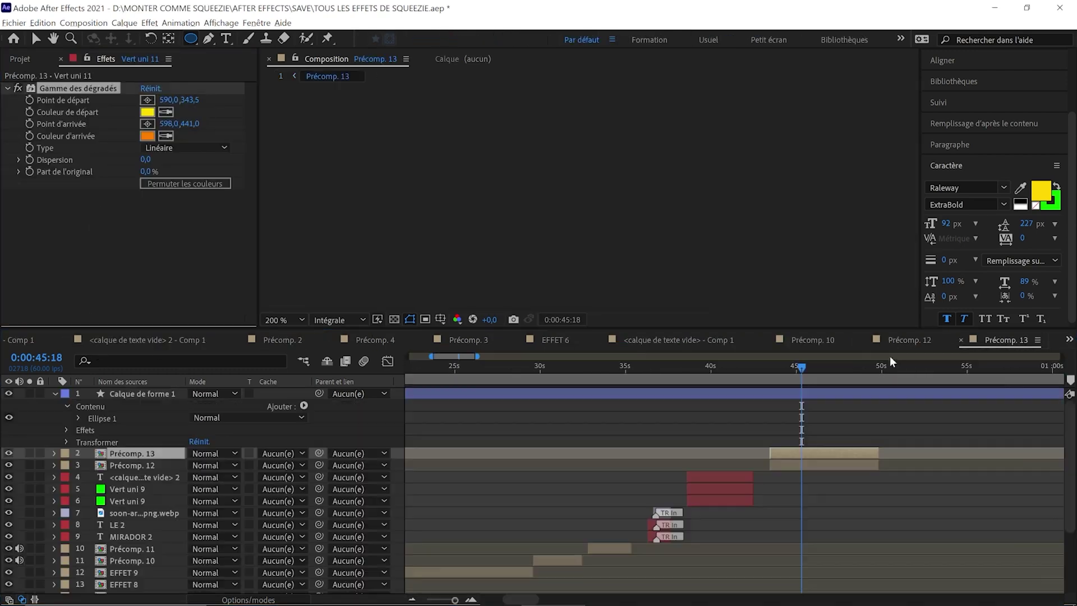
key(ctrl+v)
key(v)
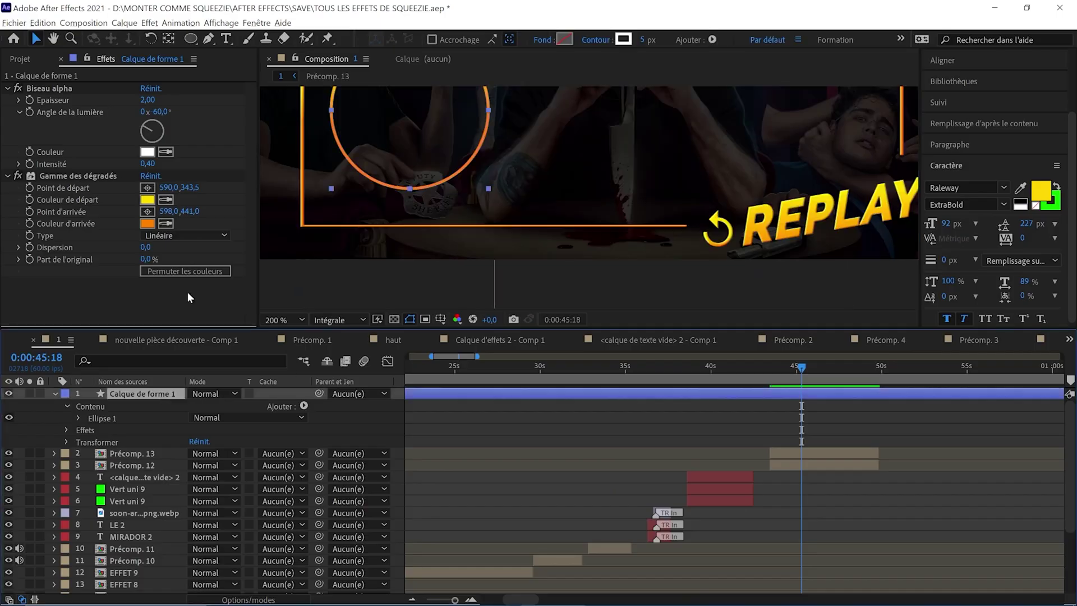
key(s)
drag(208, 411, 222, 411)
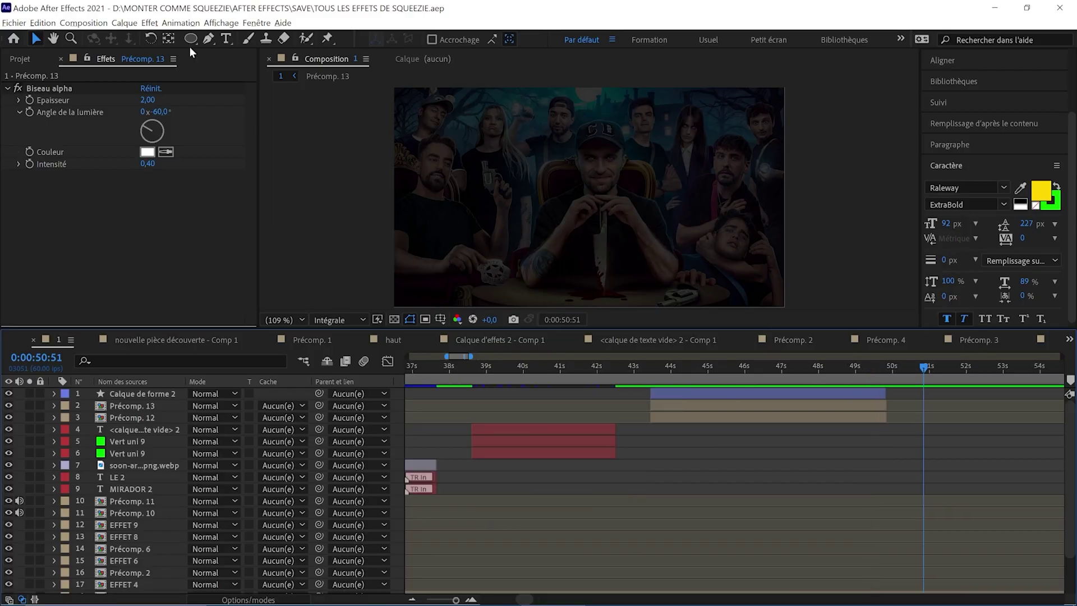
Draw a filled circle without a stroke and give it a diagonal gradient from yellow to a deeper orange.
drag(636, 214, 702, 279)
click(442, 45)
click(692, 211)
click(736, 293)
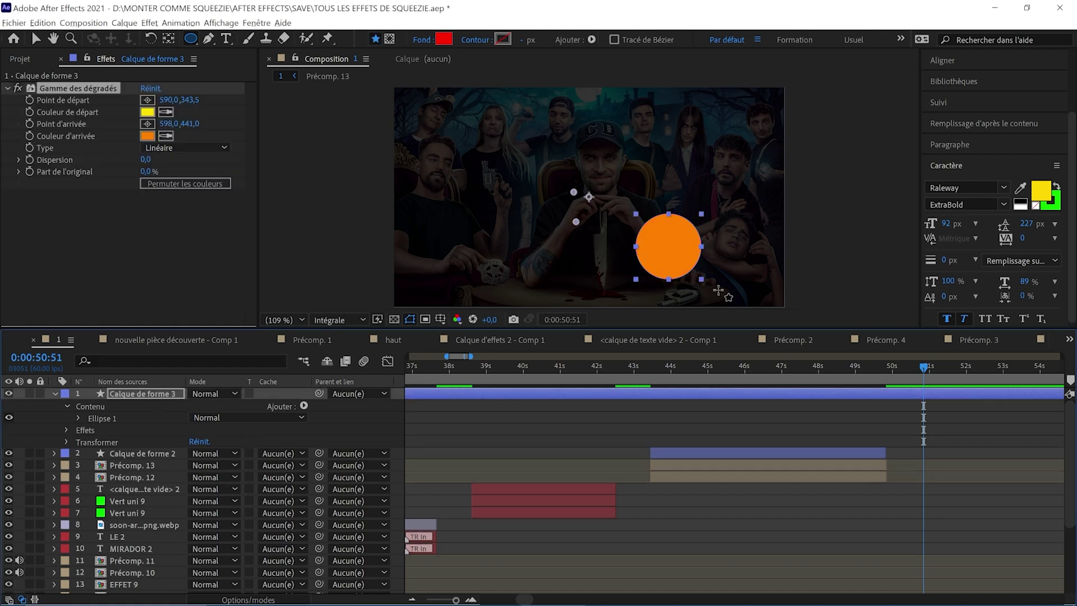
scroll(613, 273, up, 2)
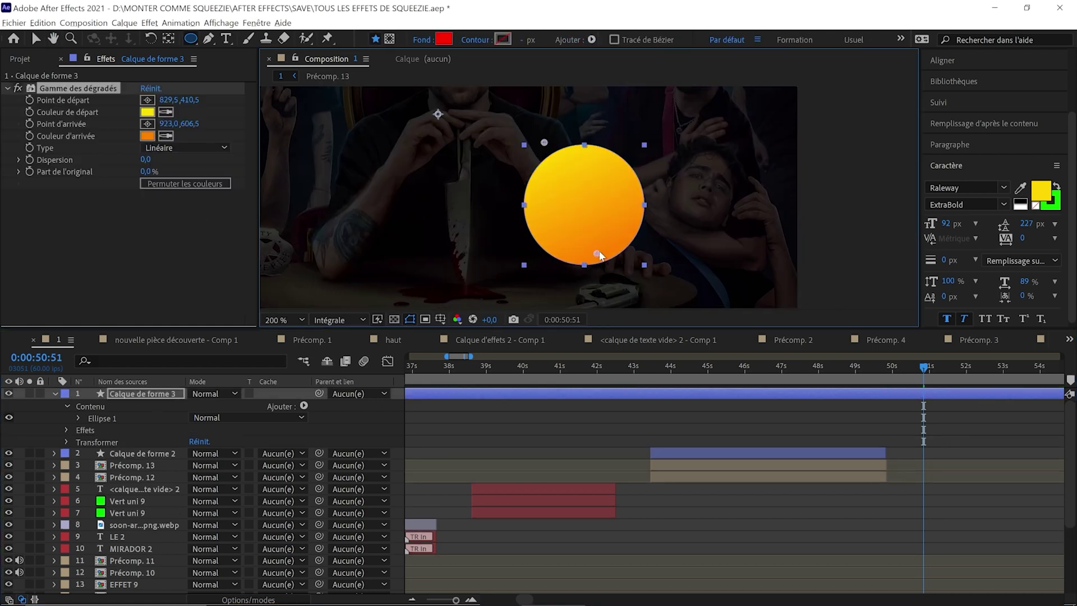
click(147, 135)
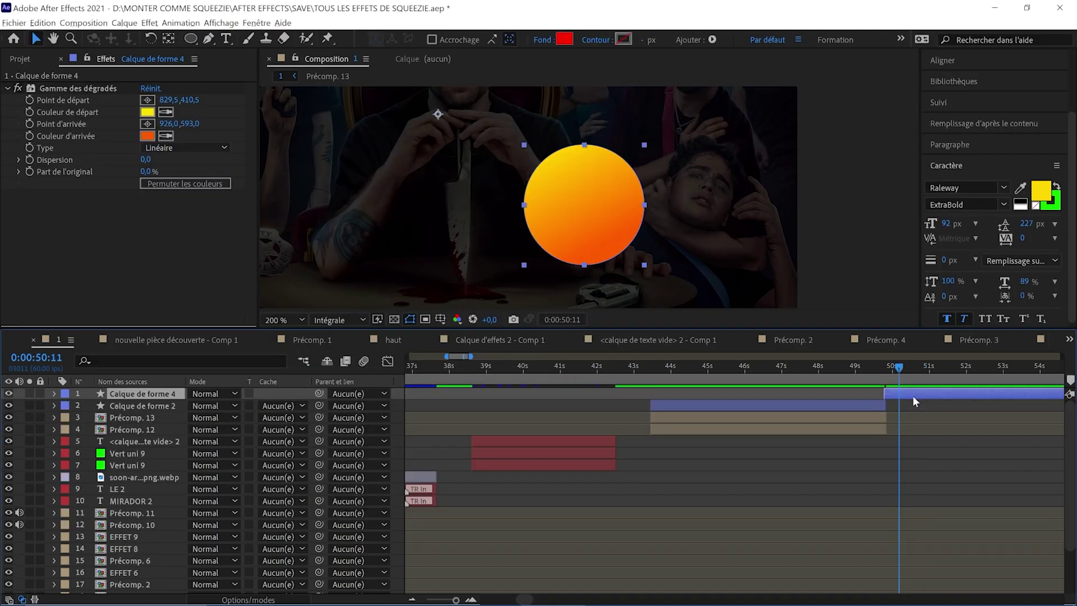
Duplicate the gradient circle, offset the rear copy slightly down and right, and recolour its gradient from red to dark red.
key(ctrl+d)
click(914, 403)
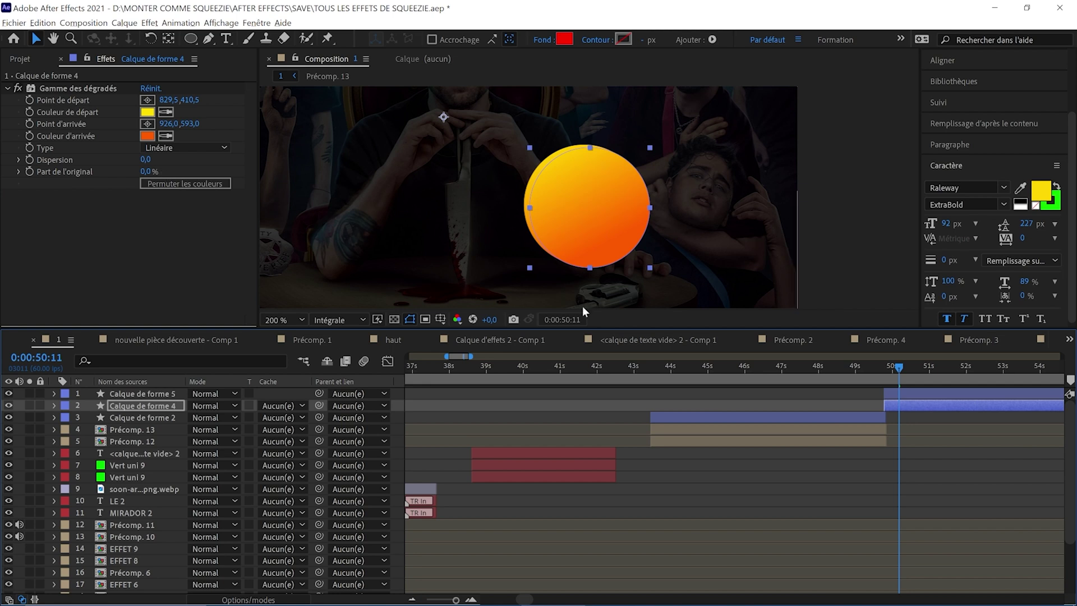
click(147, 112)
click(453, 359)
click(565, 355)
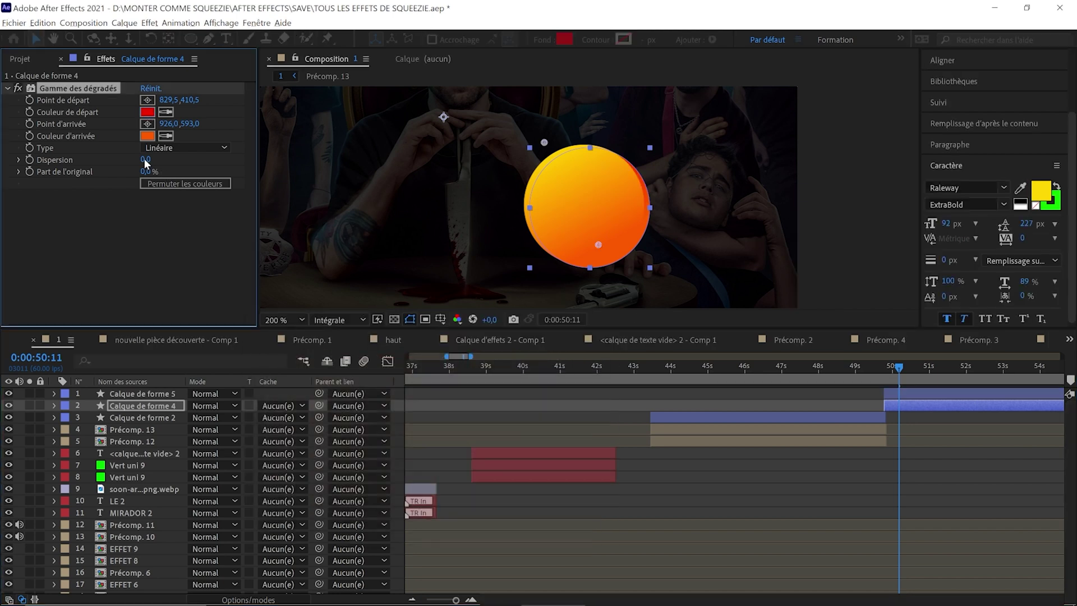
click(147, 136)
click(454, 376)
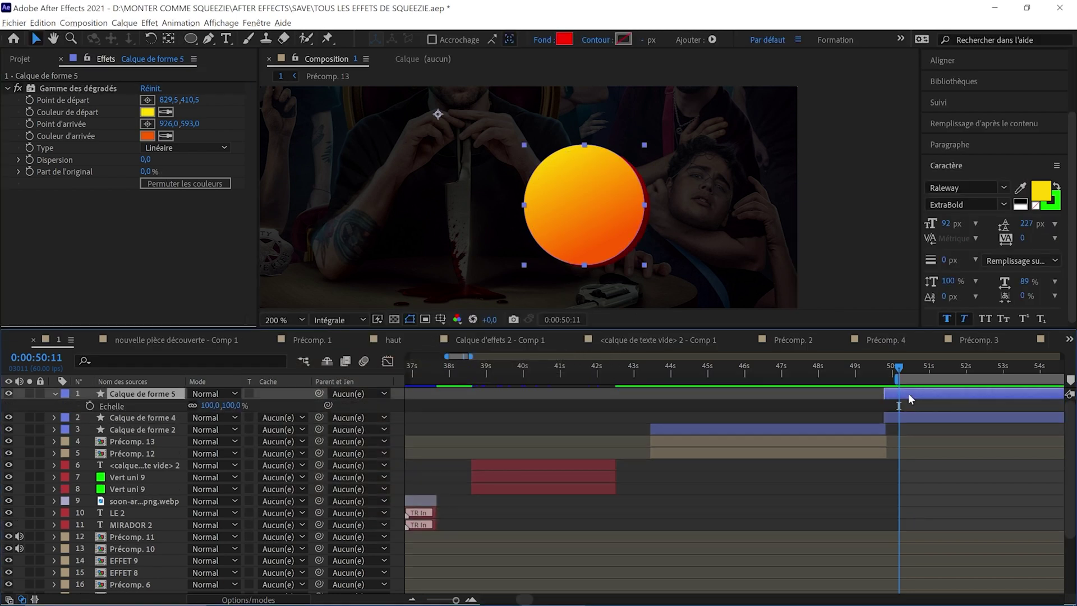
Apply the Biseau alpha effect to the front yellow-orange circle.
key(ctrl+space)
text(biseau)
key(Return)
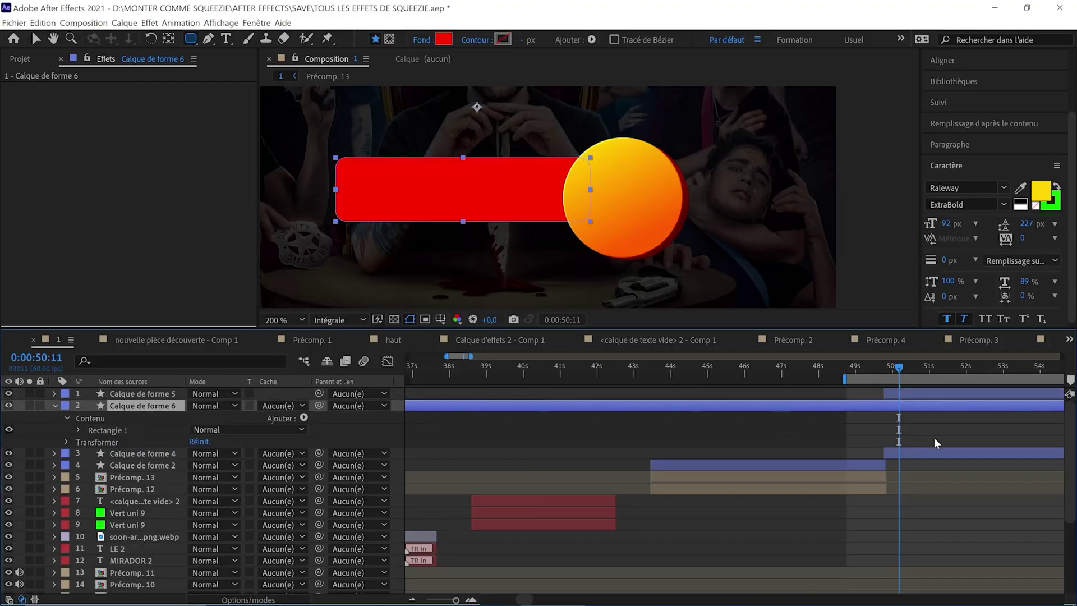
Give the rounded red bar the red-to-dark-red gradient, running vertically from 610, 438.5 to 604.5, 578.5.
click(161, 406)
drag(421, 241, 458, 232)
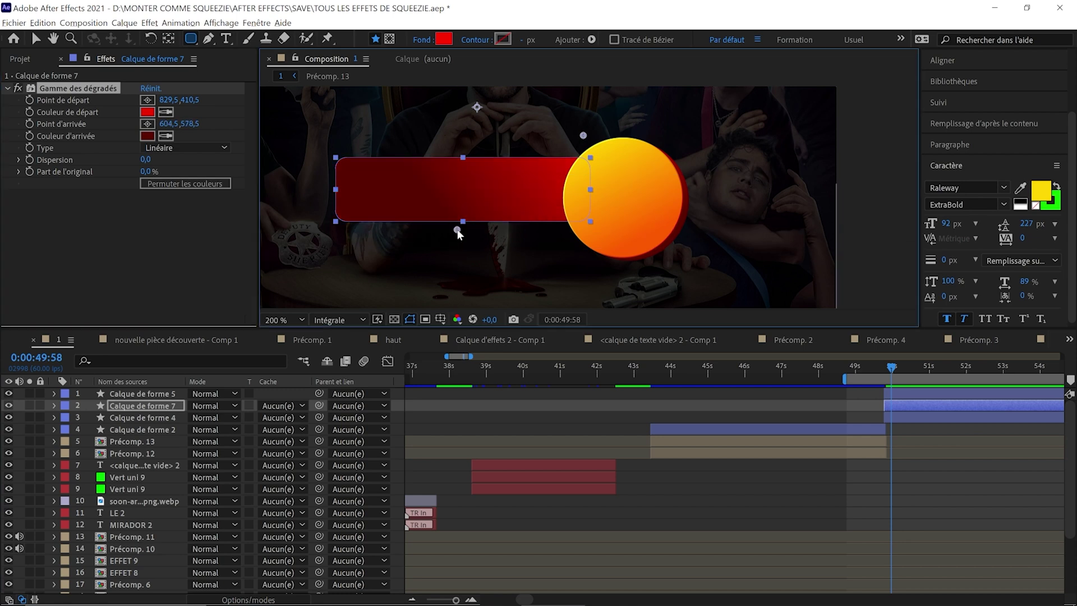
key(v)
drag(584, 135, 460, 150)
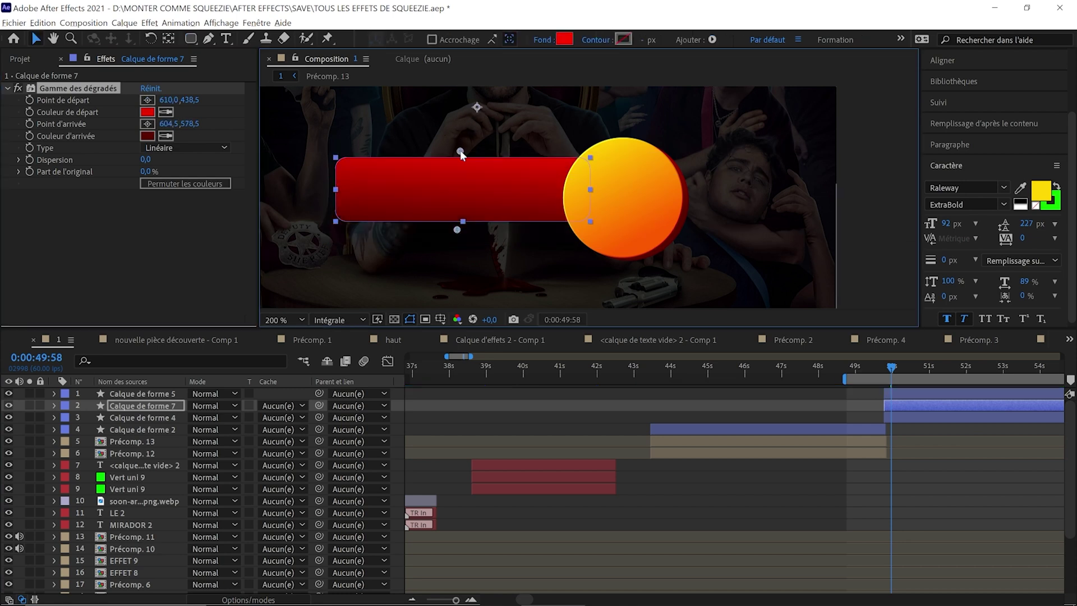
Duplicate the rounded red bar and offset the rear copy slightly downward.
click(923, 411)
click(168, 407)
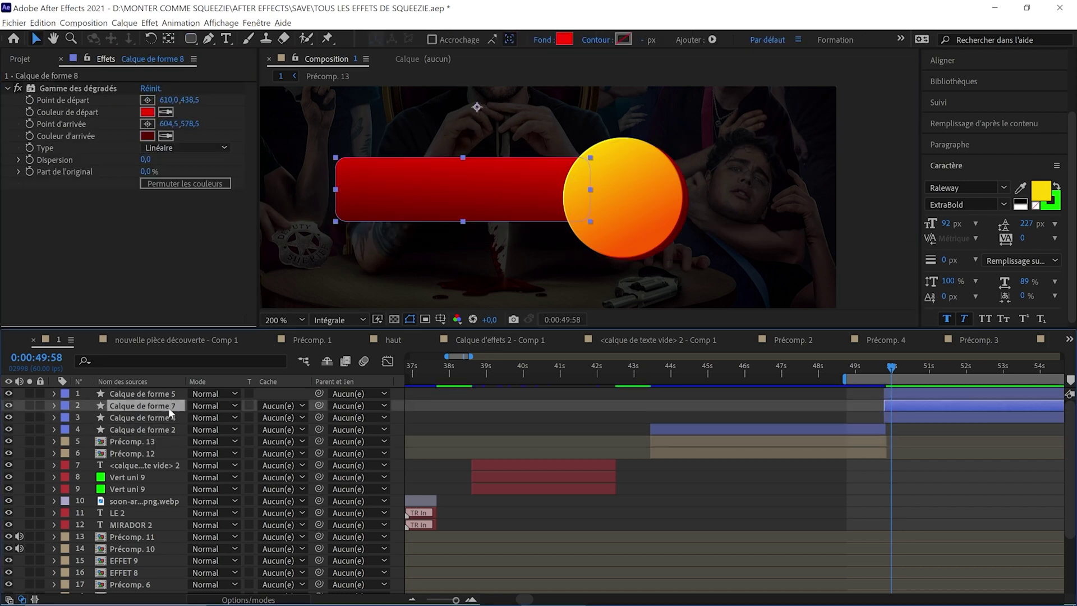
key(ctrl+d)
key(ctrl+Up)
key(ctrl+Up)
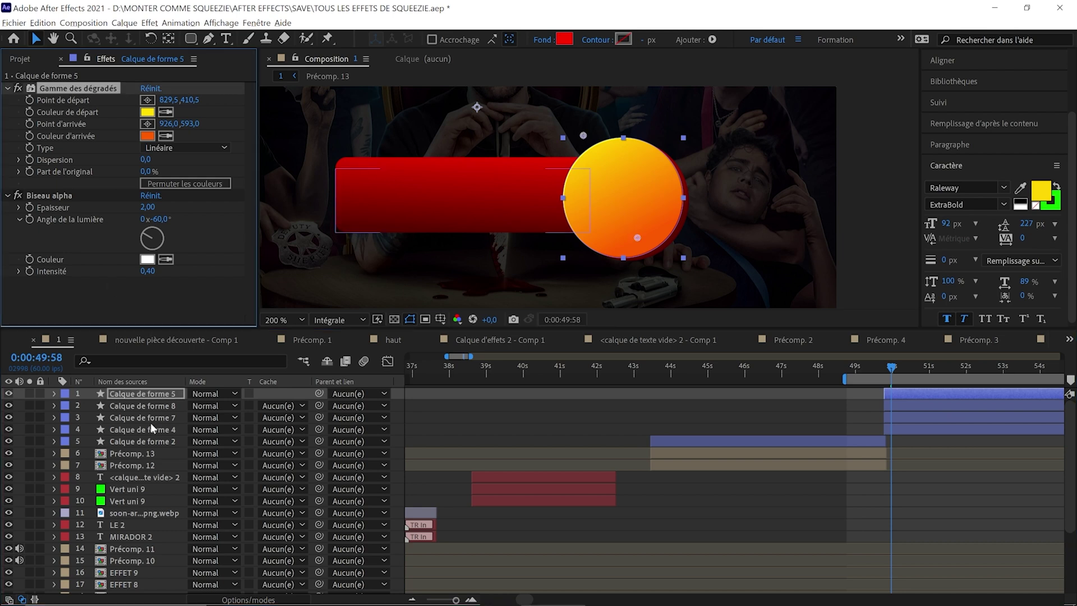
Copy the yellow-to-orange gradient onto the rear rounded bar and nudge the front red bar slightly down.
click(152, 429)
click(146, 418)
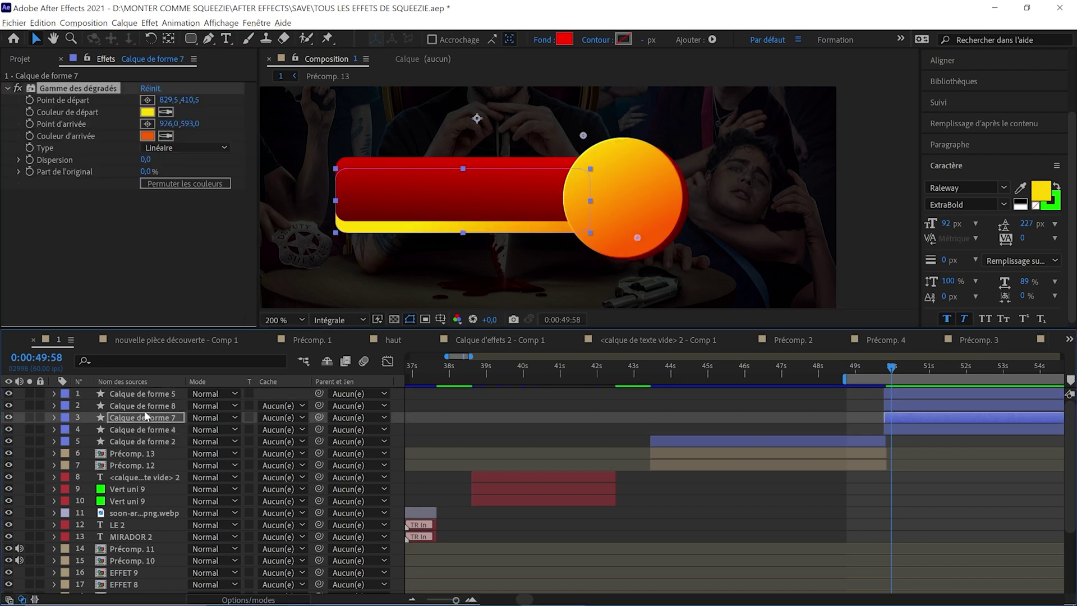
click(168, 407)
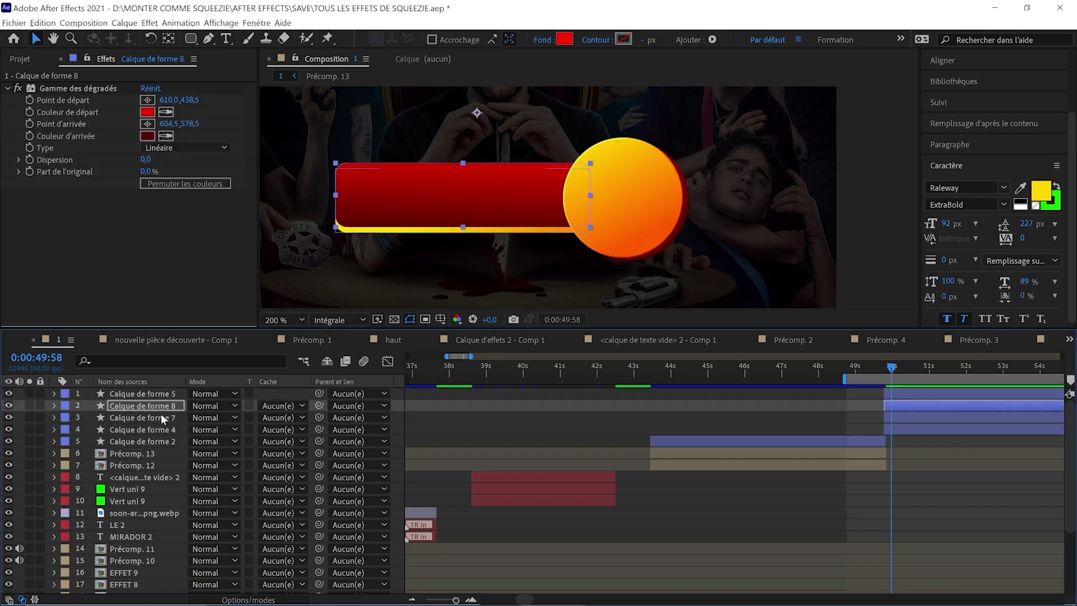
click(162, 419)
click(931, 452)
Check the EFFET 15 reference, then bring the audio waveform green-screen video from the FOND VERT search results into the composition.
key(alt+Tab)
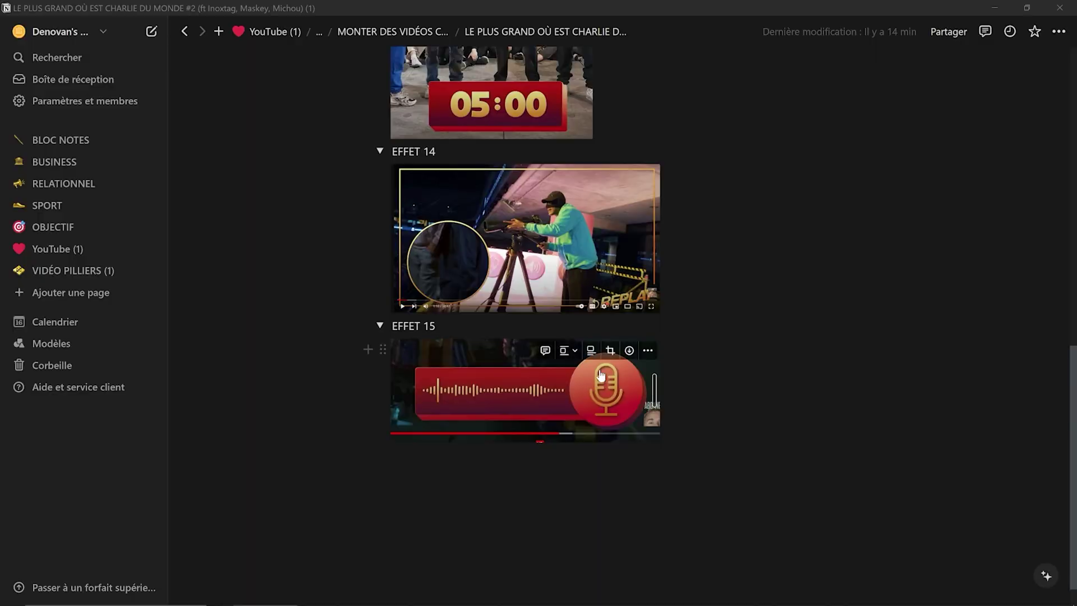
key(alt+Tab)
key(alt+Tab)
key(alt+Tab)
key(alt+Tab)
key(alt+Tab)
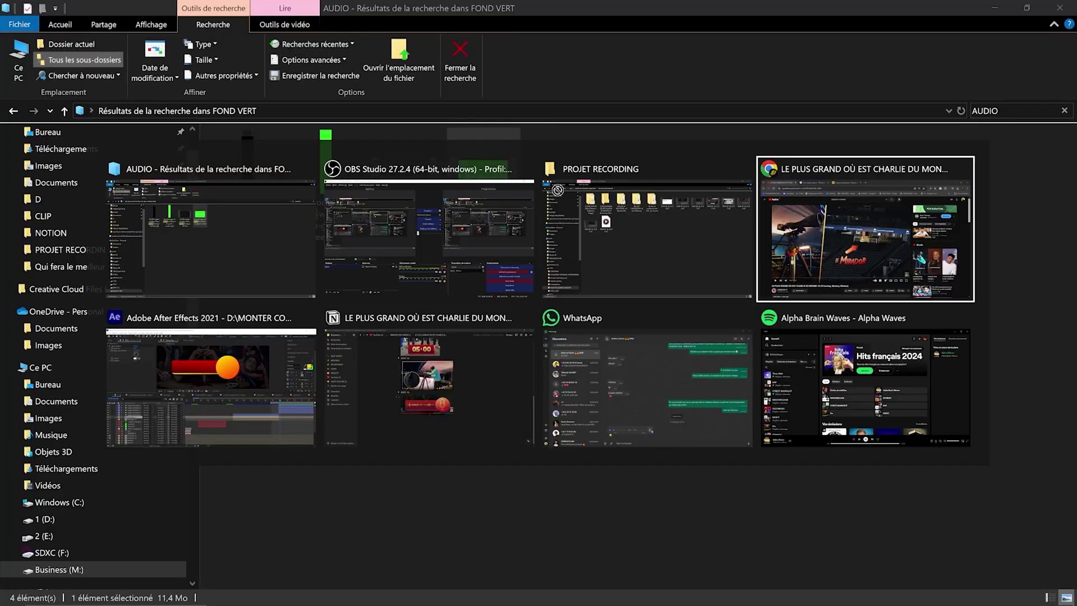
drag(624, 441, 770, 456)
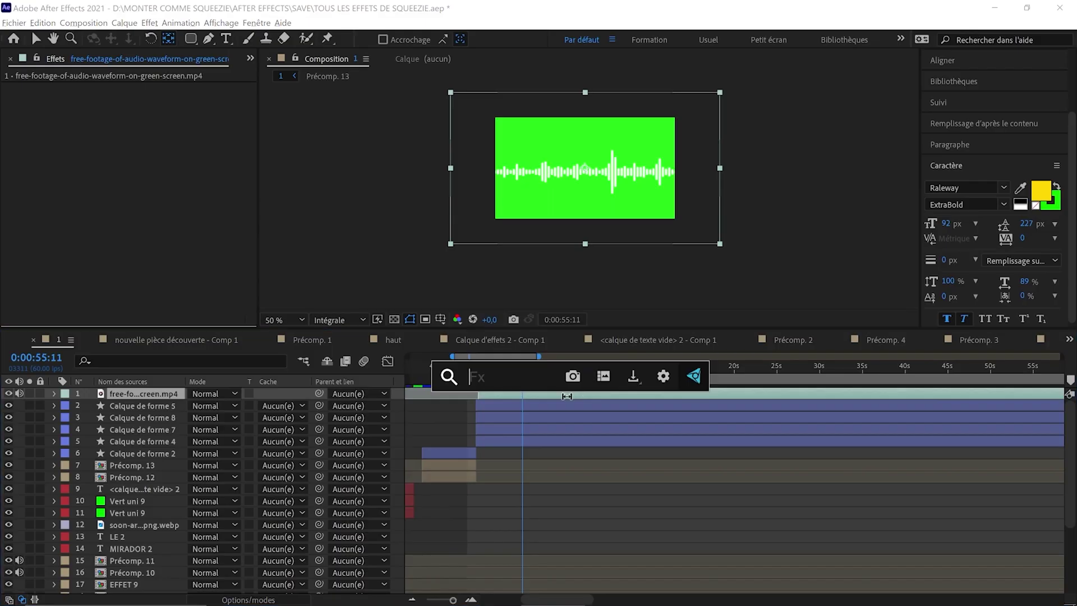
Apply Keylight (1.2) to the waveform footage and sample its green background as the screen colour.
text(key)
key(Return)
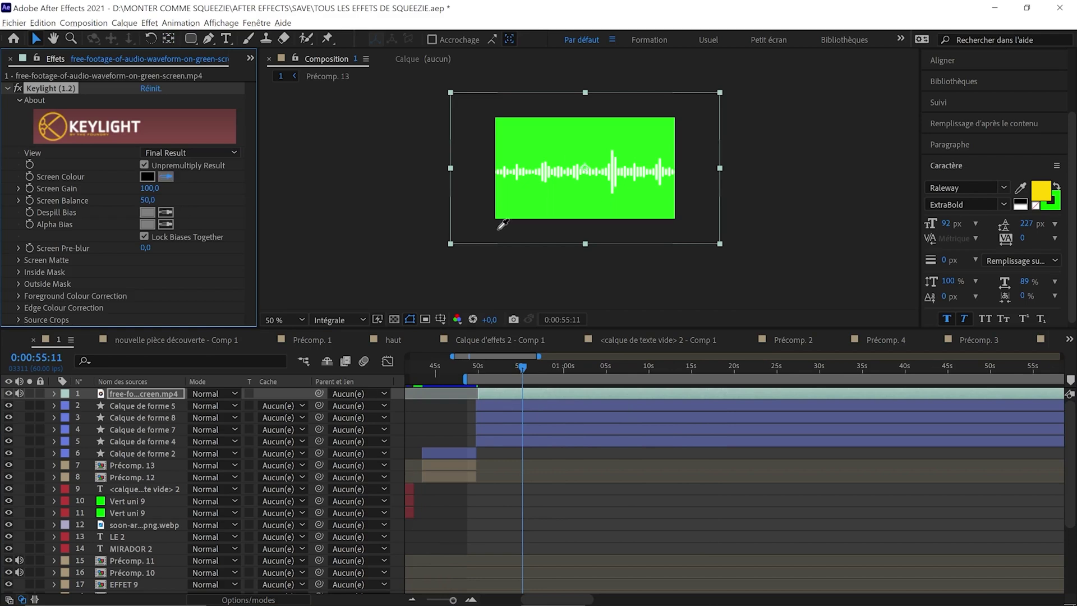
click(505, 213)
Scale the keyed waveform footage down to 29%.
key(s)
drag(209, 405, 178, 405)
scroll(584, 197, up, 1)
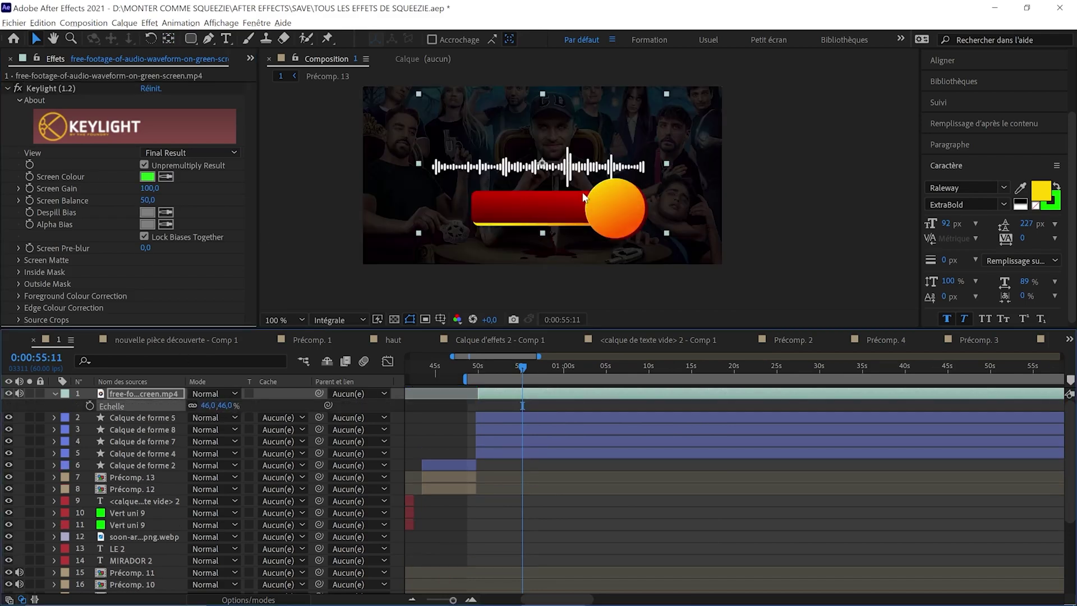
click(190, 38)
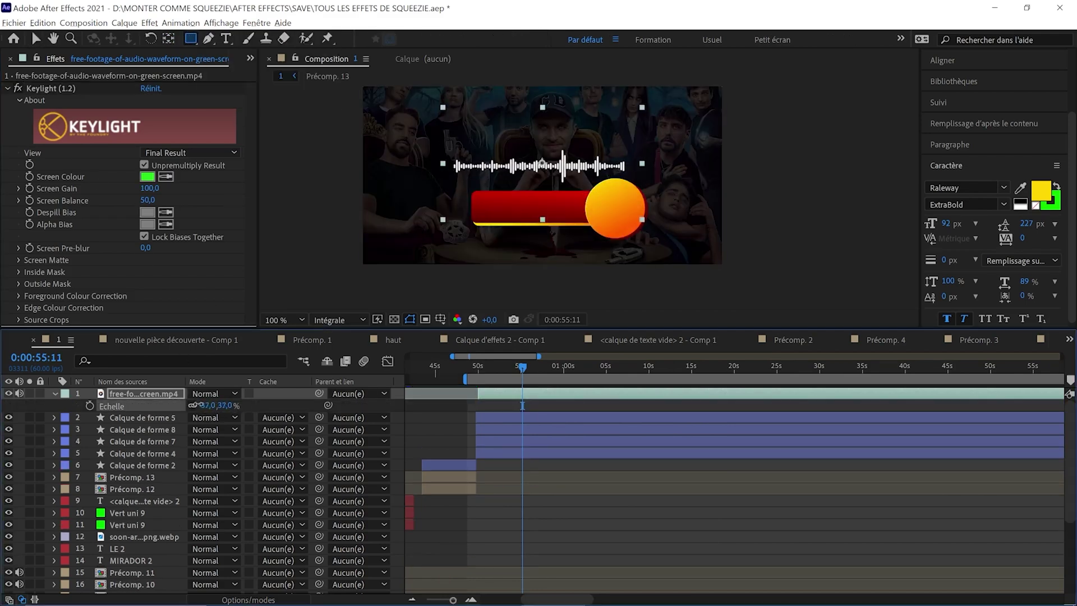
drag(195, 405, 191, 405)
Draw a rectangular mask around the waveform and move the masked footage onto the red bar.
scroll(500, 194, up, 1)
drag(486, 93, 687, 168)
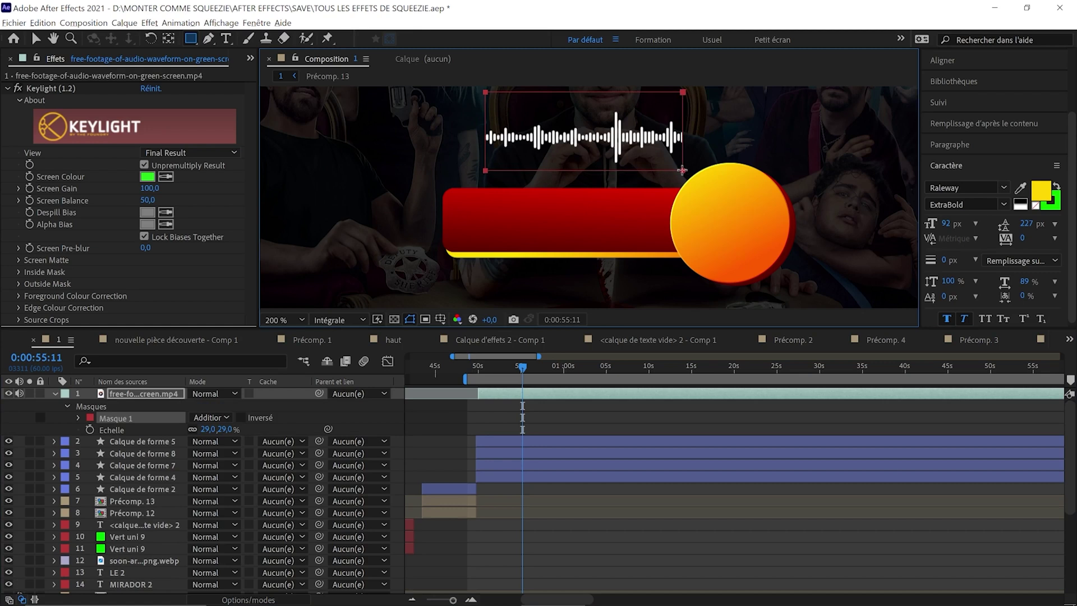
key(v)
drag(540, 140, 519, 234)
Copy the circle's yellow-to-orange gradient to the waveform, running from 1035.9, 360.7 to 1011.7, 848.6.
key(ctrl+Down)
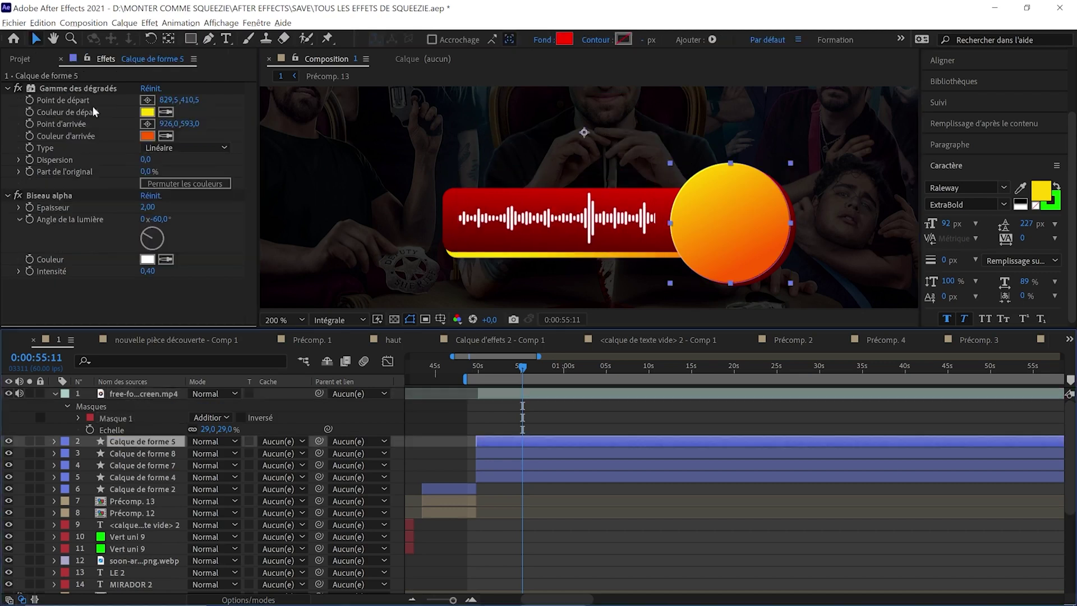
click(129, 395)
key(ctrl+v)
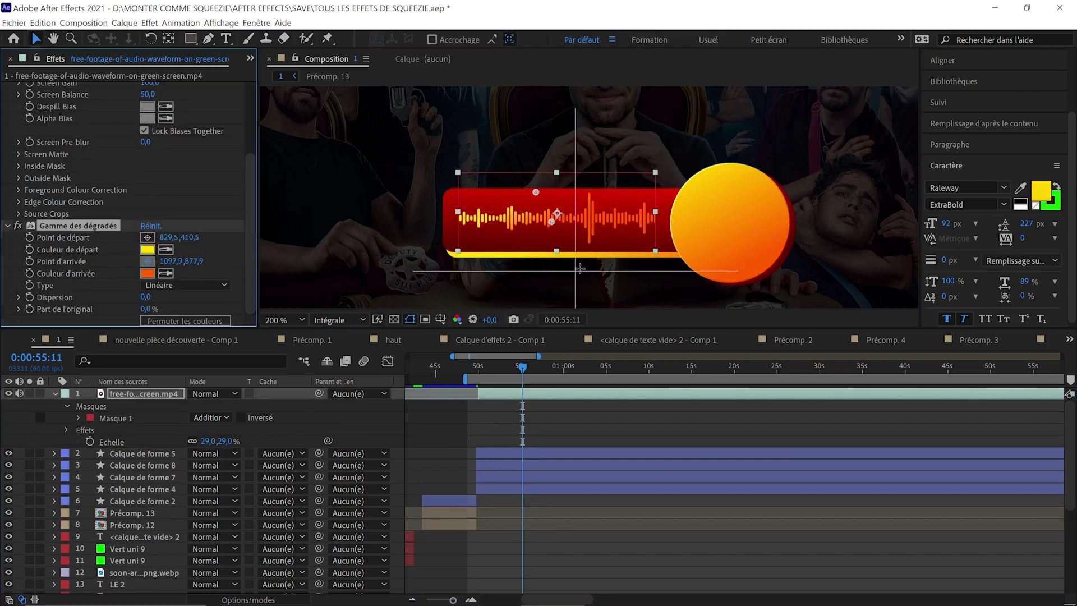
Add Biseau alpha and Ombre portée to the waveform, with shadow opacity 100% and distance 7.
click(152, 394)
key(ctrl+space)
text(bis)
key(Return)
key(ctrl+space)
text(omb)
key(Return)
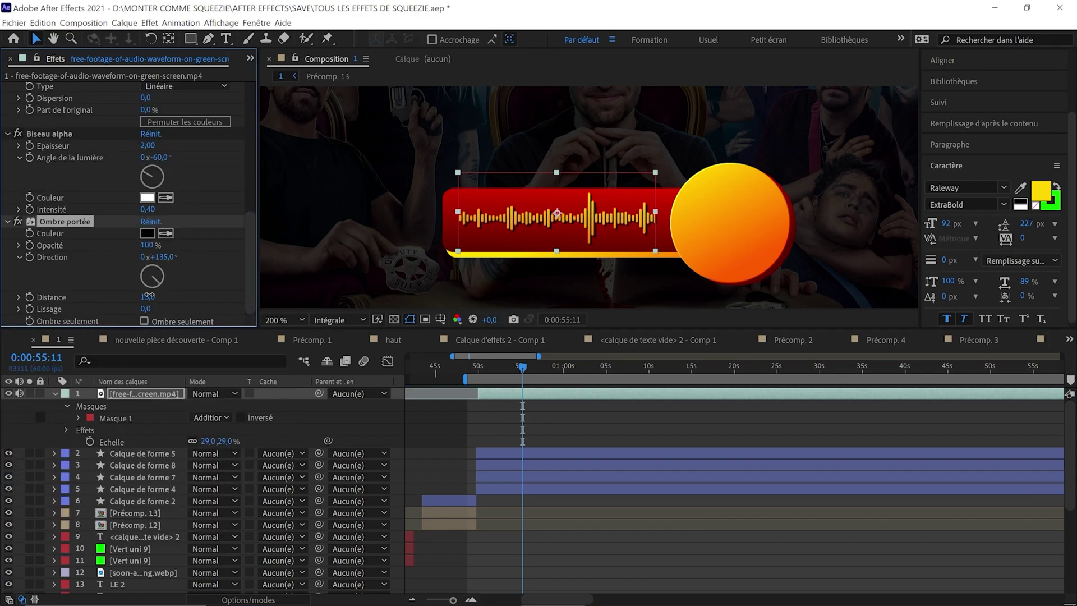
key(alt+Tab)
key(alt+Tab)
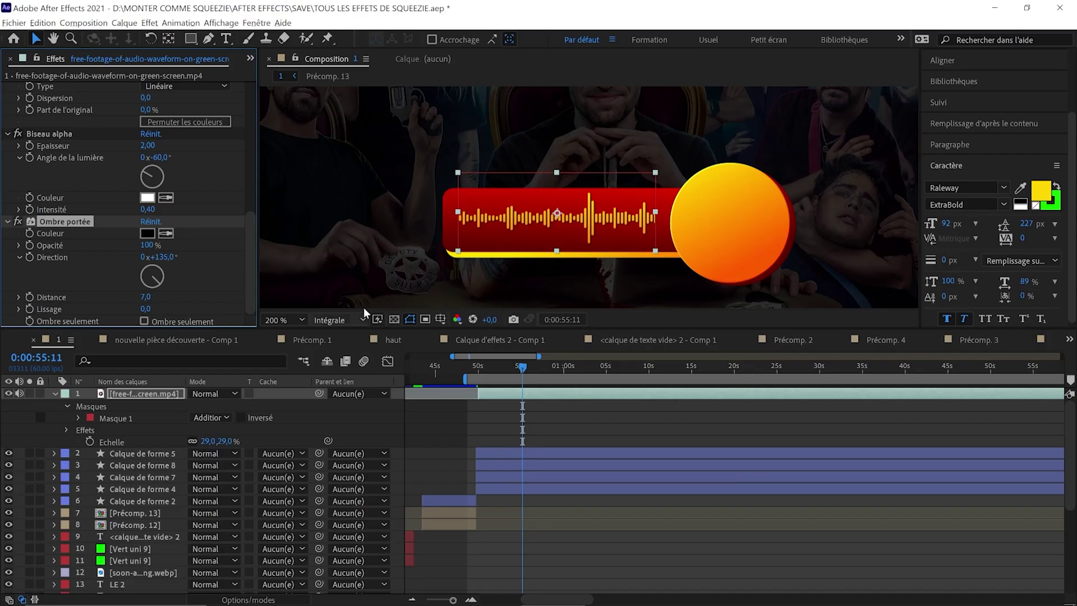
Set the waveform's scale to 25% and, with proportions unlinked, its height to 22%.
scroll(112, 205, up, 5)
click(594, 372)
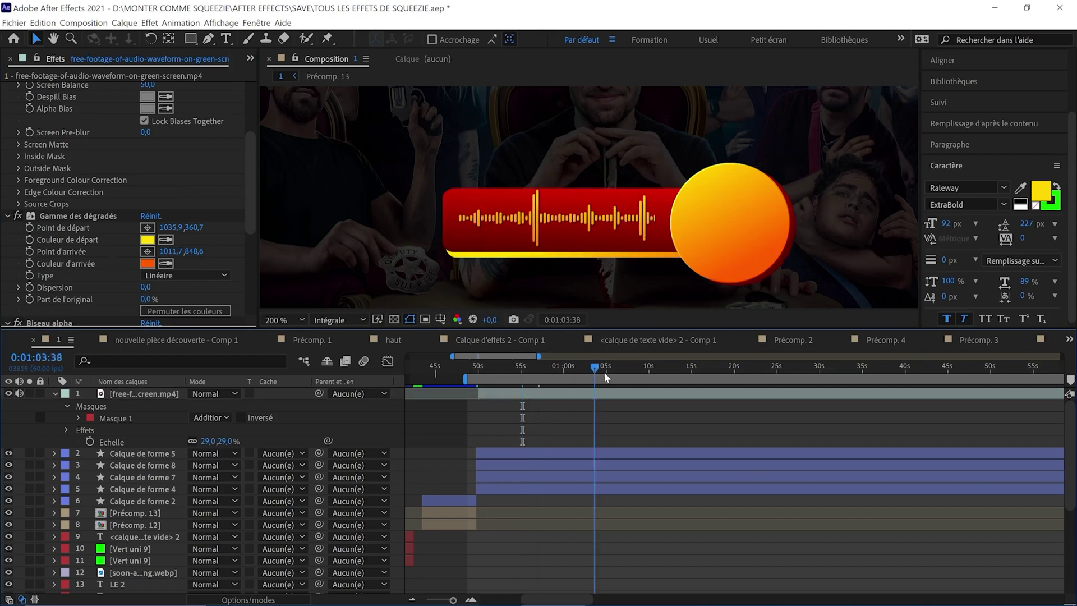
click(150, 394)
key(s)
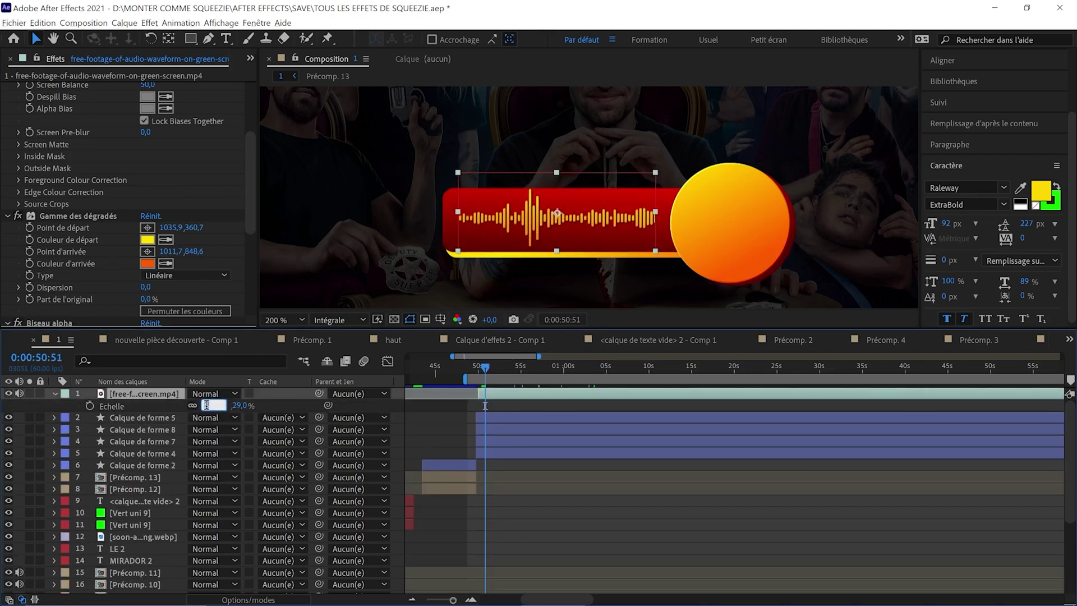
click(208, 405)
text(25)
key(Return)
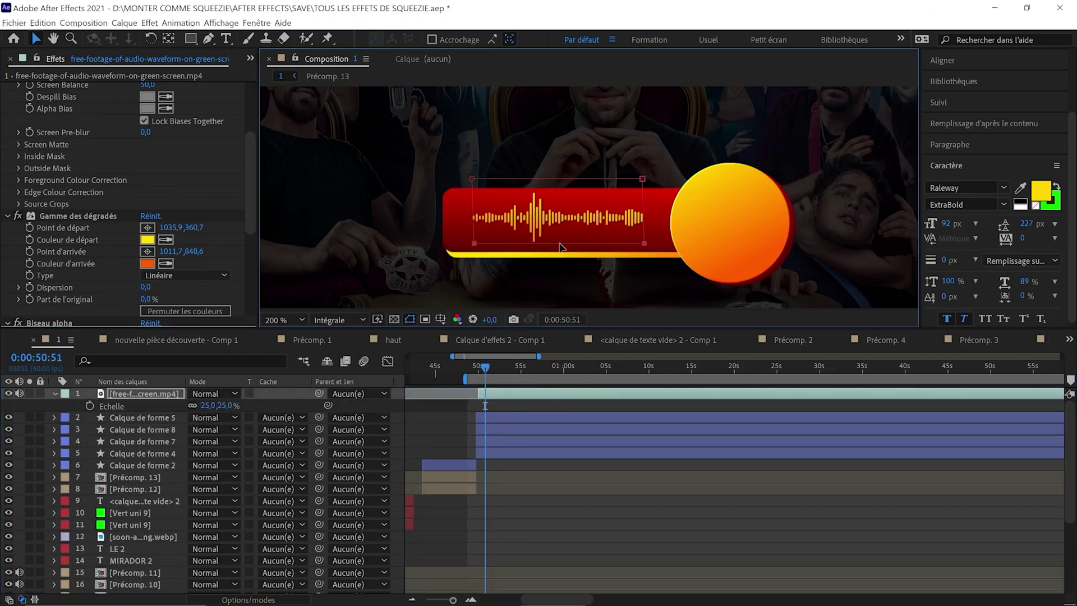
click(143, 382)
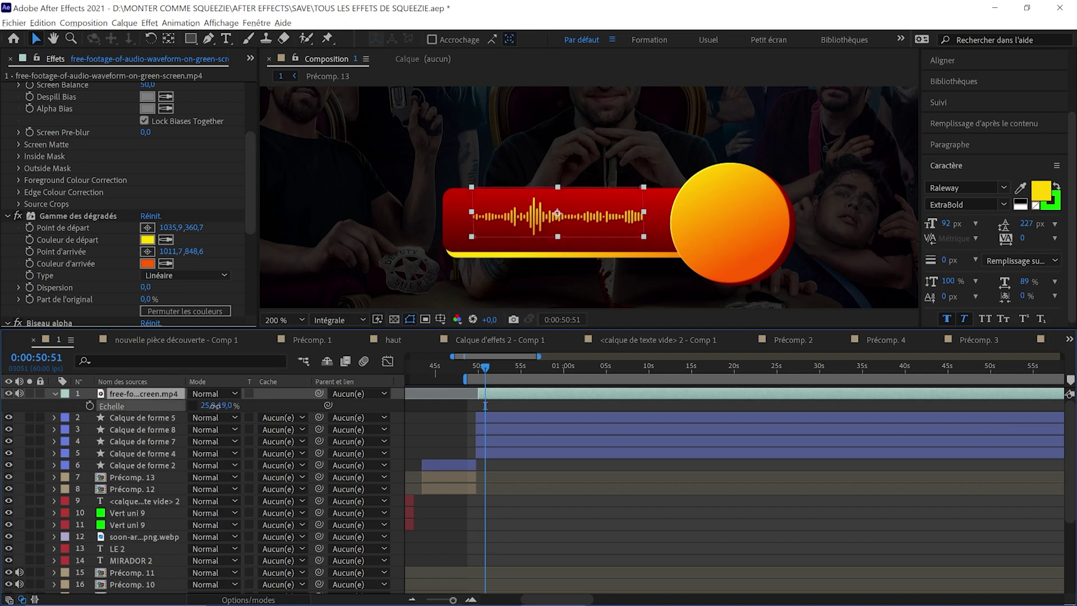
click(423, 401)
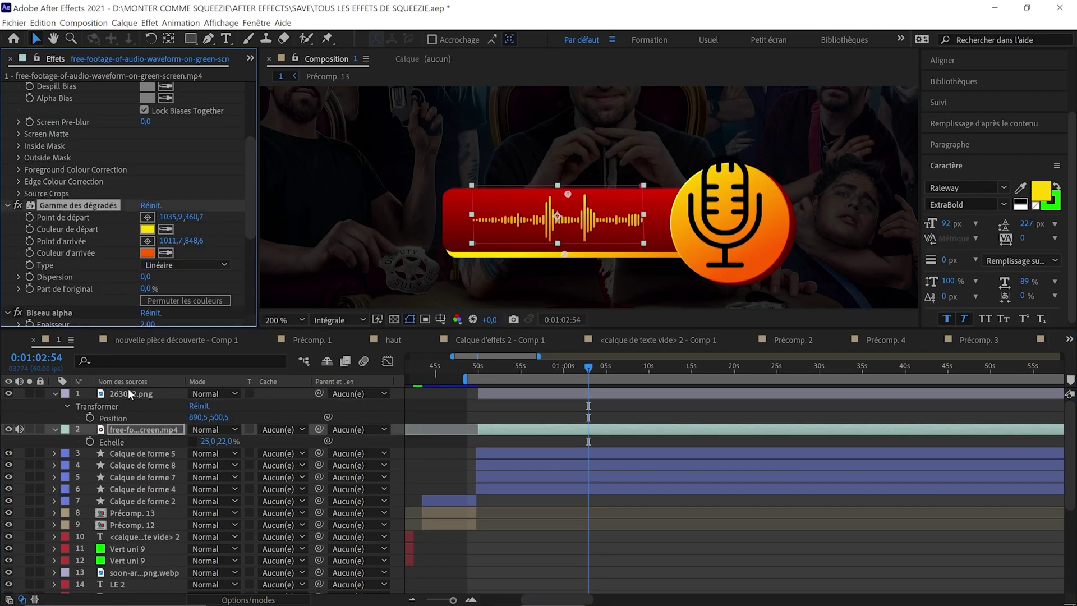
Paste the waveform's yellow-to-orange gradient onto the microphone icon 263052.png and scale the icon to 30%.
click(128, 394)
key(ctrl+v)
key(s)
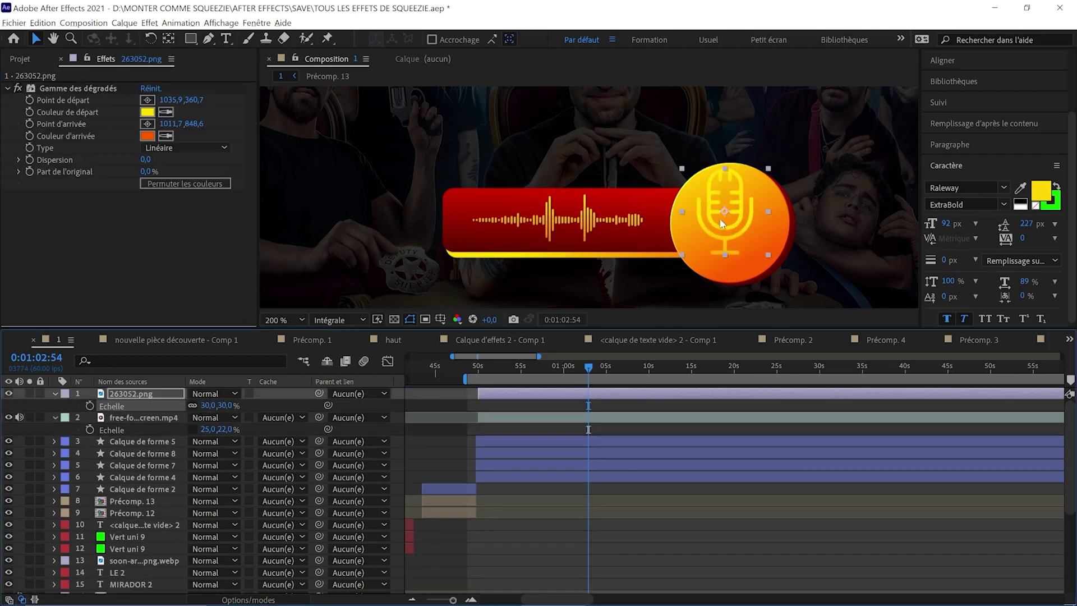
Give the microphone icon an Ombre portée with 50% opacity, distance 10 and softness 15, plus Biseau alpha at thickness 5.60.
key(ctrl+space)
text(ombre)
key(Return)
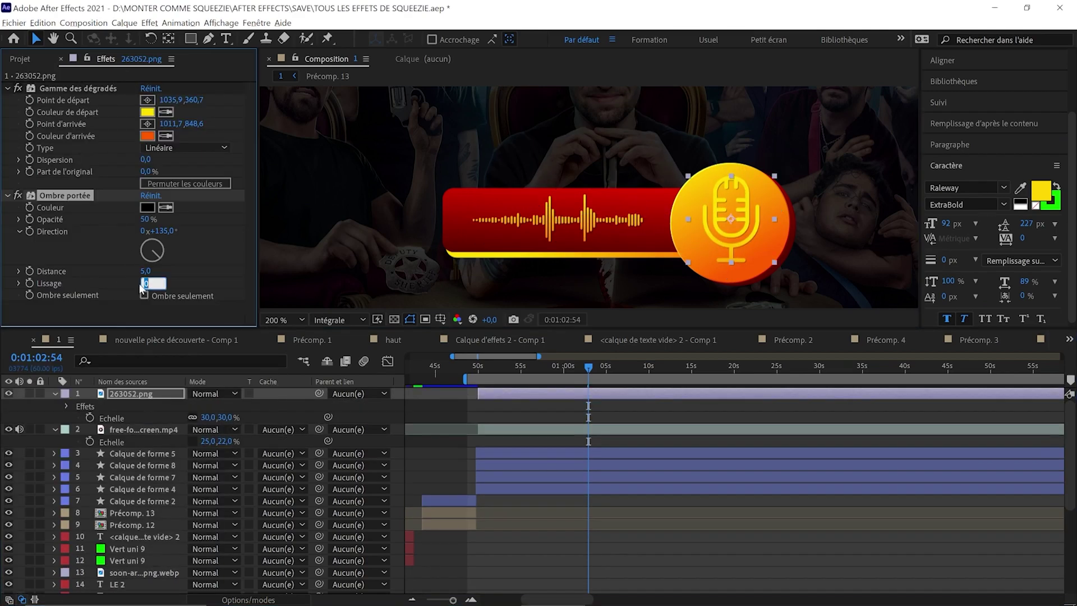
key(ctrl+space)
text(biseau)
key(Return)
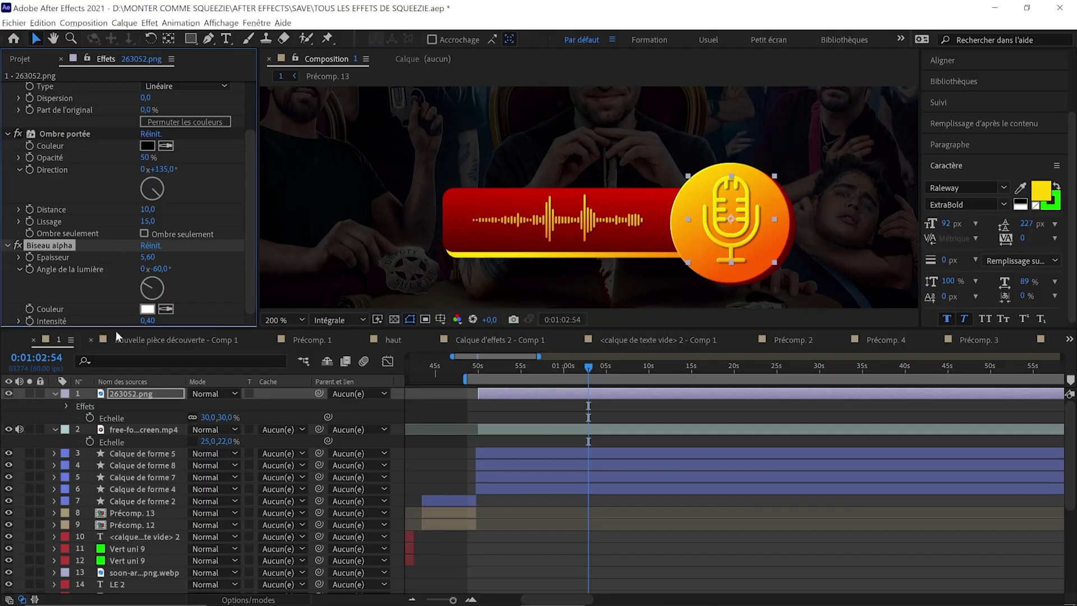
Adjust the front circle's gradient to deeper orange start and end colours.
click(140, 453)
click(147, 136)
click(459, 531)
key(Escape)
click(147, 112)
key(Escape)
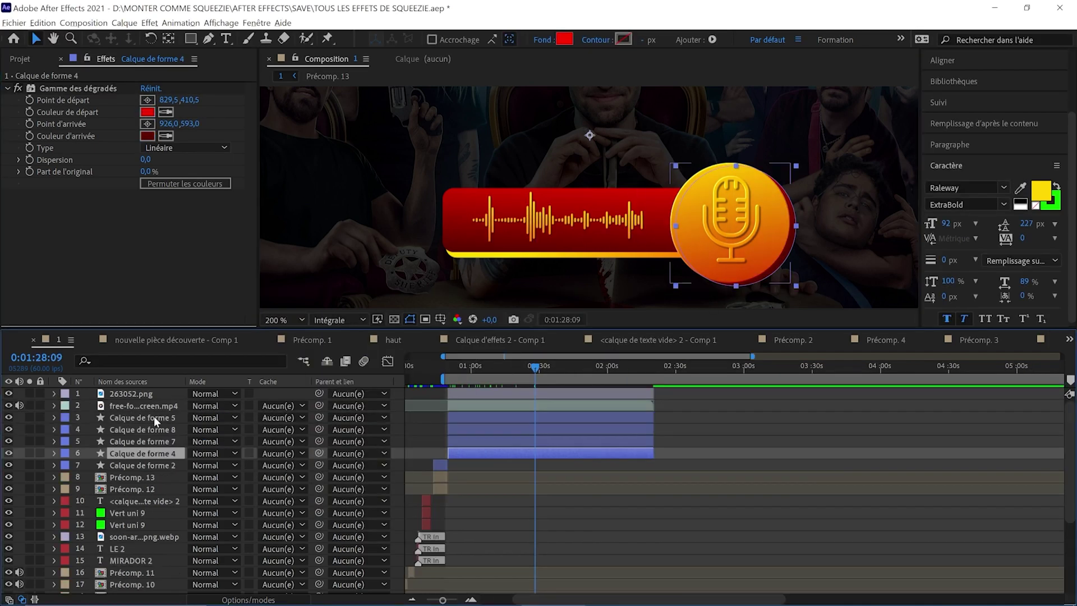
Precompose the microphone icon together with the front and rear circles.
ctrl+click(154, 416)
ctrl+click(146, 392)
right_click(147, 393)
click(168, 331)
click(600, 400)
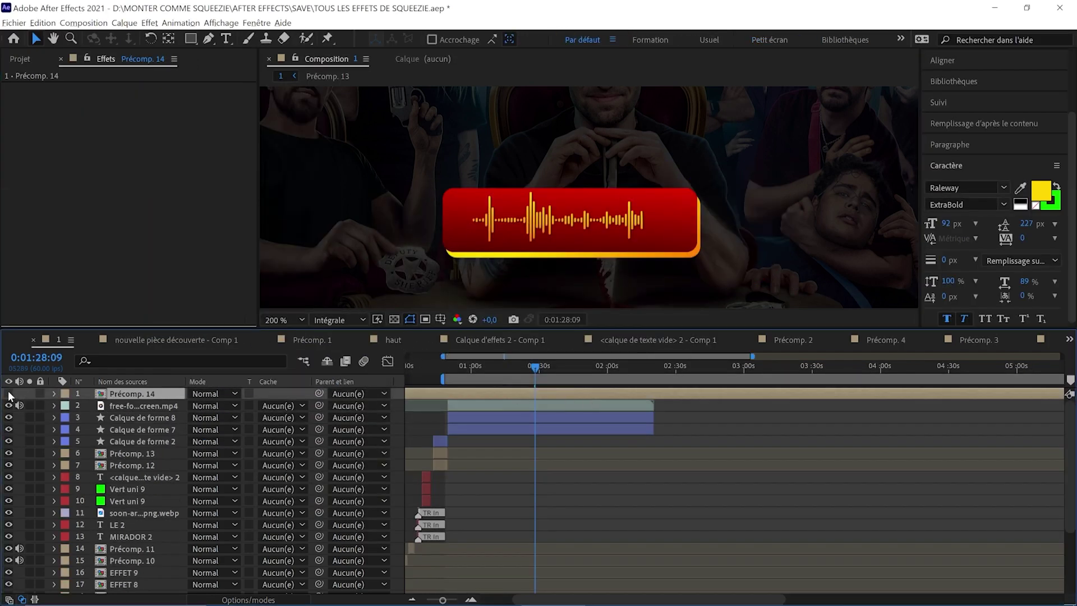
Precompose the waveform footage together with the two rounded bars and Calque de forme 2.
click(134, 405)
shift+click(140, 441)
key(ctrl+shift+c)
click(598, 399)
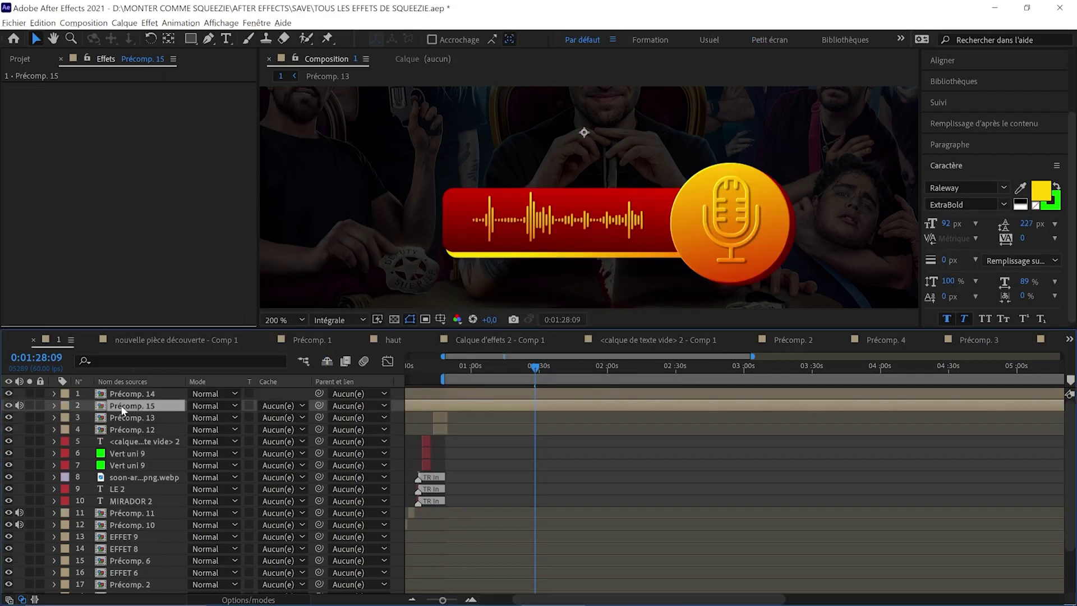
Create a green solid between the microphone precomp and the waveform bar precomp.
right_click(397, 405)
mouse_move(432, 413)
click(641, 441)
click(291, 432)
drag(539, 246, 852, 244)
click(9, 405)
Position the green solid over the bar with its edge behind the circle and use it as the bar precomp's alpha matte.
click(279, 418)
key(Escape)
key(ctrl+[)
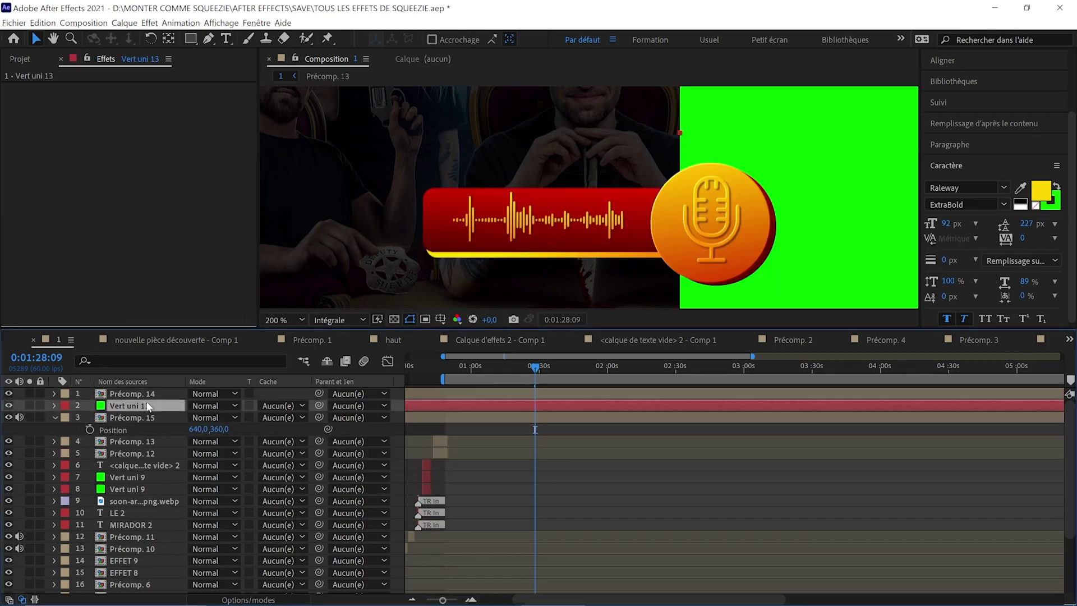
drag(870, 155, 640, 181)
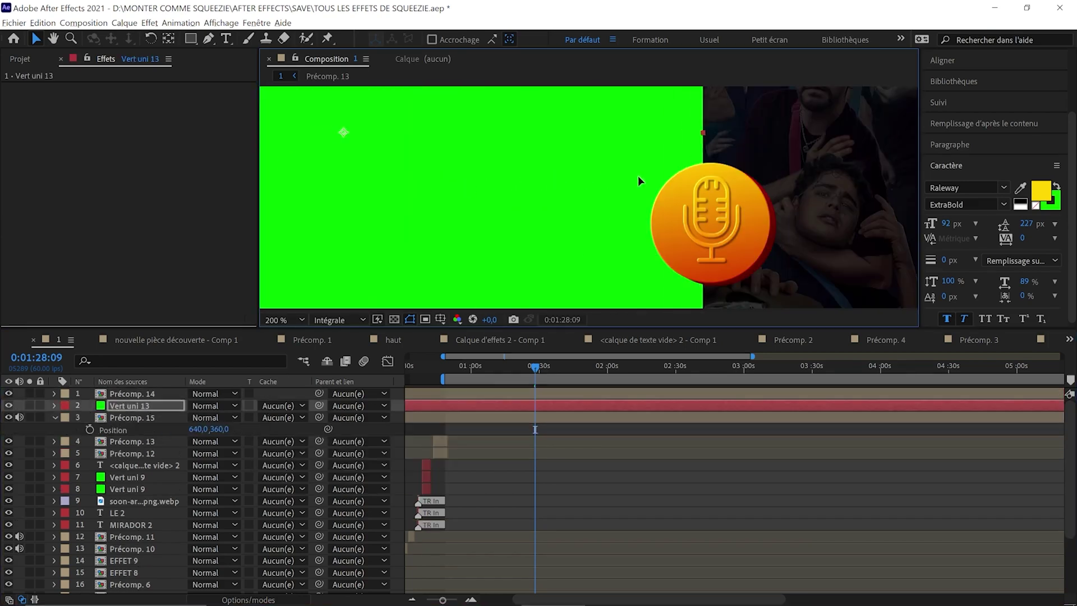
click(278, 418)
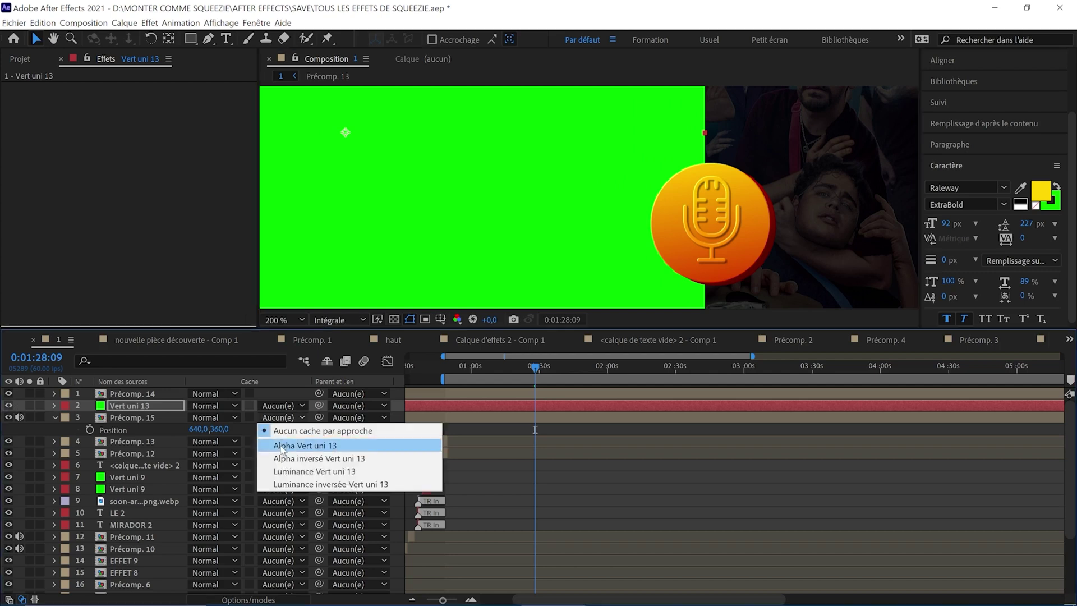
click(336, 443)
Keyframe the waveform bar precomp's horizontal position so the bar slides out from behind the microphone circle.
click(90, 429)
drag(200, 433, 443, 433)
click(501, 436)
drag(522, 370, 510, 370)
click(461, 427)
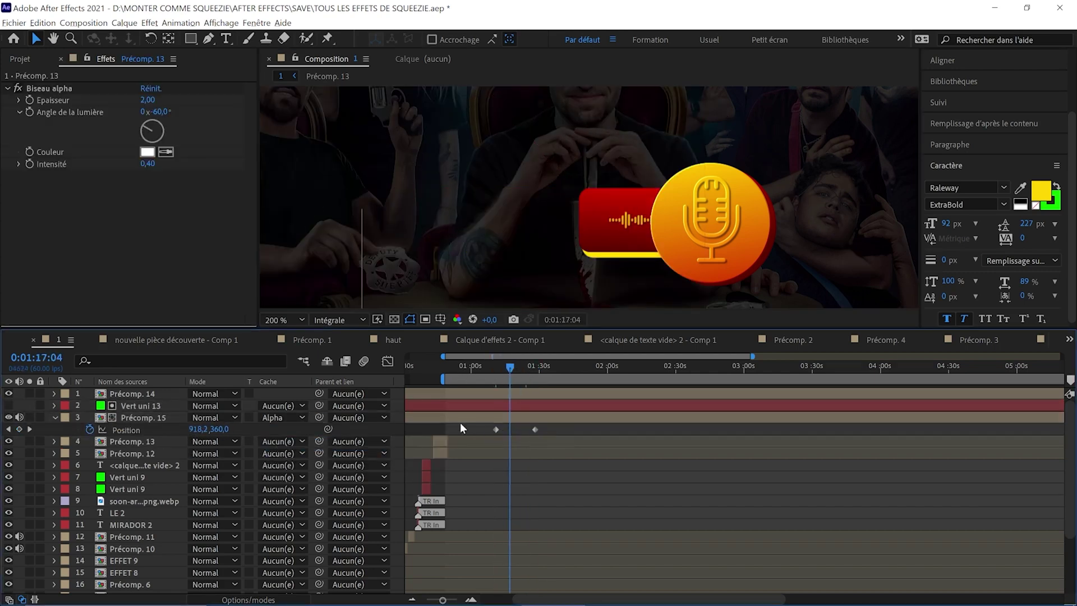
Ease the waveform bar's position keyframes in the speed graph.
click(388, 361)
scroll(681, 481, down, 2)
click(125, 430)
scroll(551, 414, up, 3)
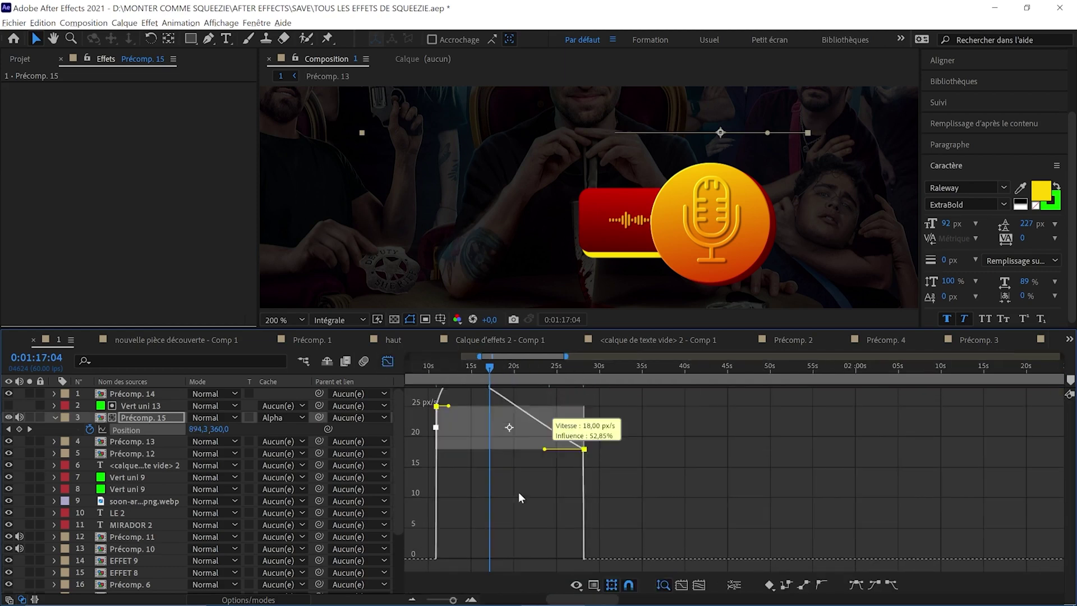
key(shift+F3)
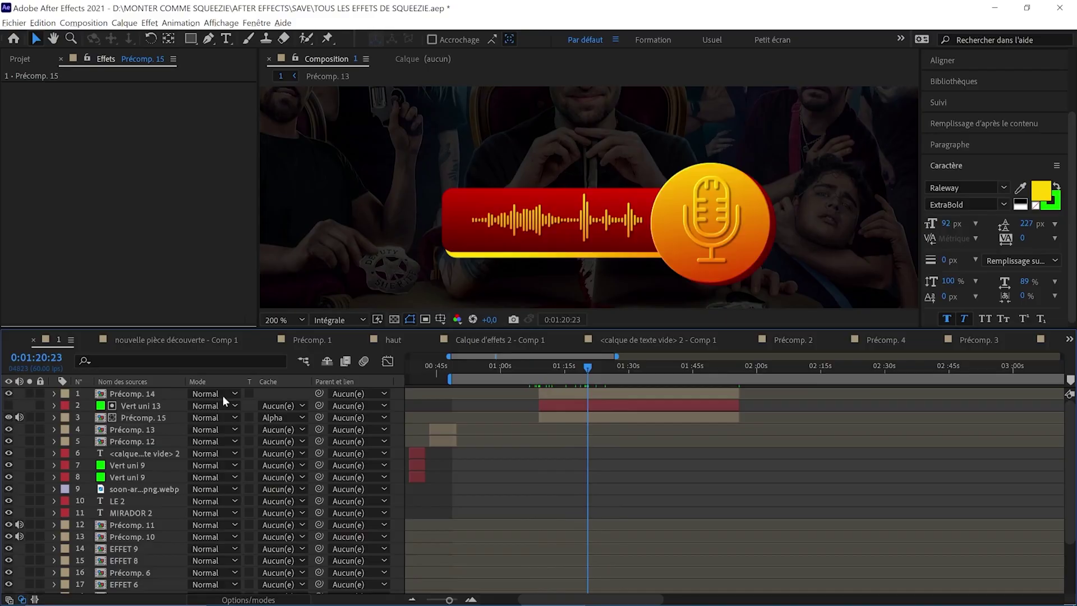
Open AEJuice Tools - Copy Ease with the microphone precomp selected.
click(223, 394)
click(256, 22)
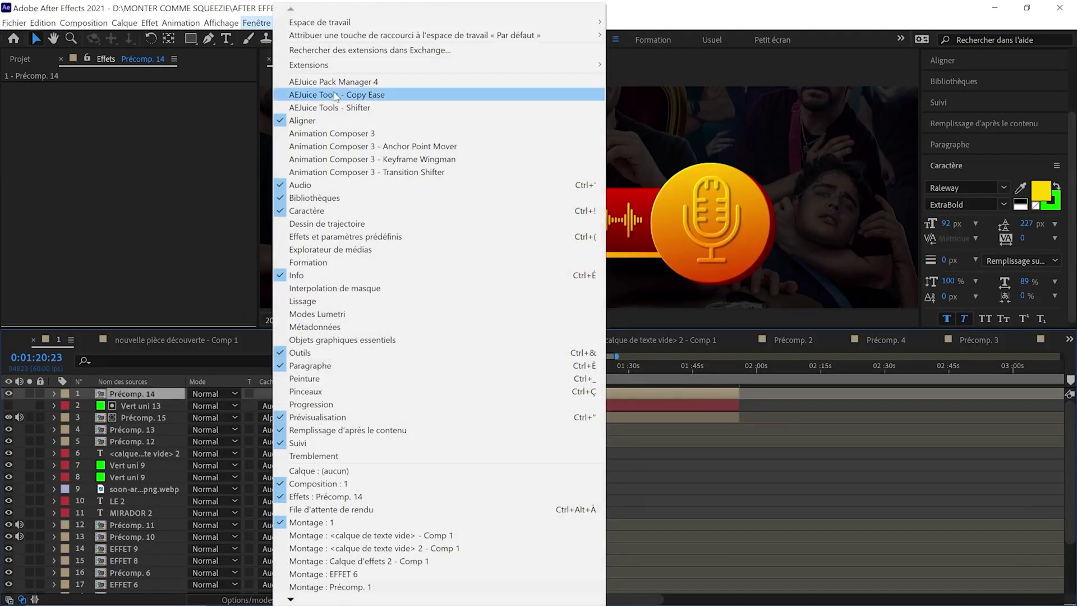
click(303, 96)
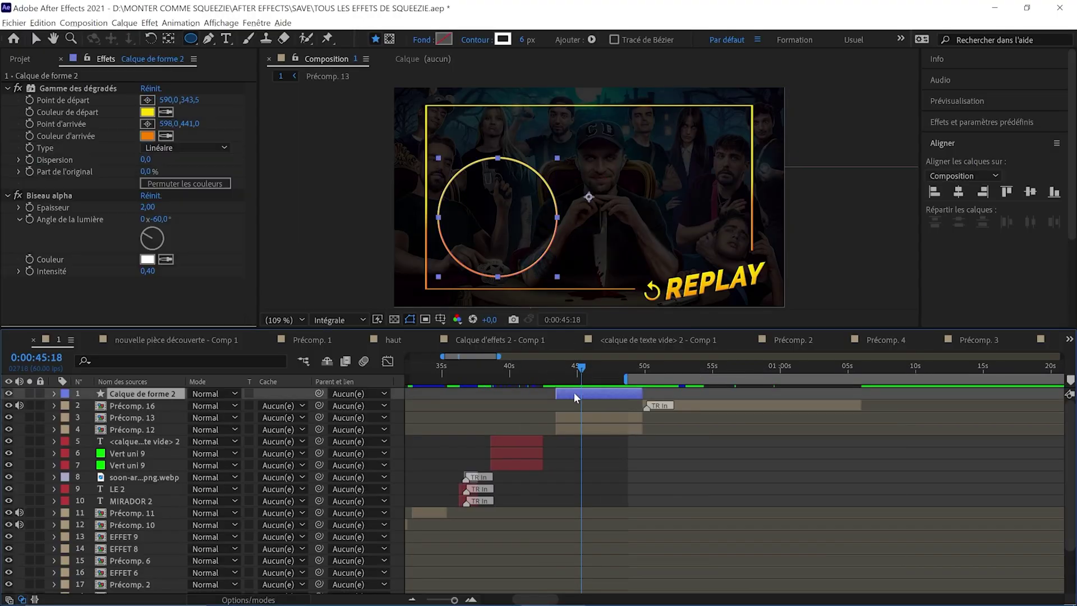
Duplicate the gradient outlined circle, move the copy to the end of the banner clip in time and enlarge it to 130%.
key(ctrl+d)
drag(576, 397, 902, 377)
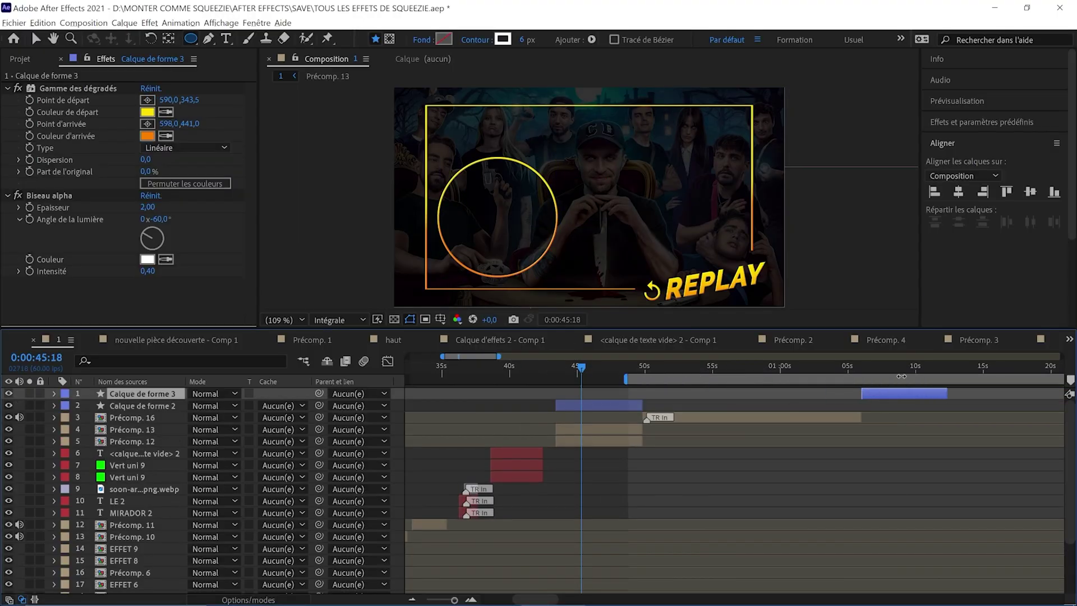
key(p)
key(y)
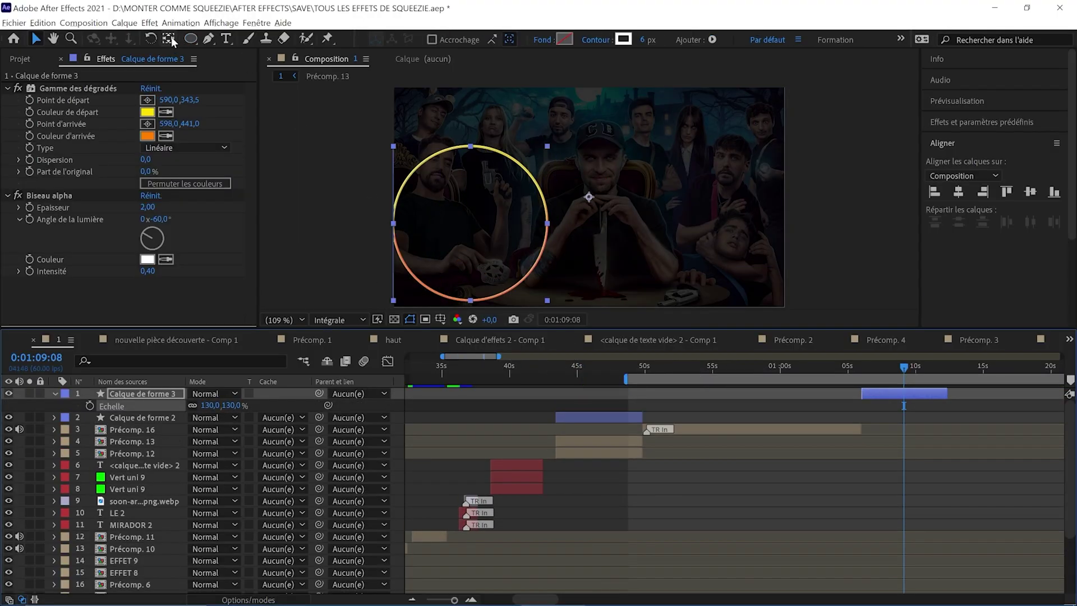
Move the duplicated outlined circle to the middle of the frame and scale it to 230%.
key(shift+s)
key(v)
drag(526, 229, 584, 218)
drag(214, 417, 258, 417)
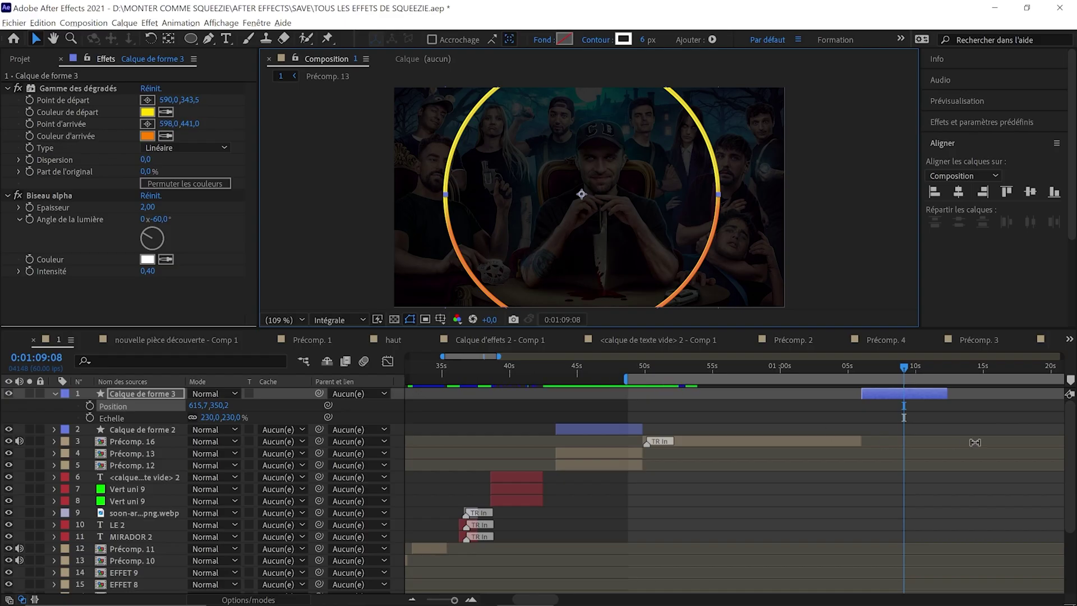
Create a new full-frame 1280 x 720 px green solid in the composition.
right_click(402, 395)
mouse_move(416, 404)
click(656, 432)
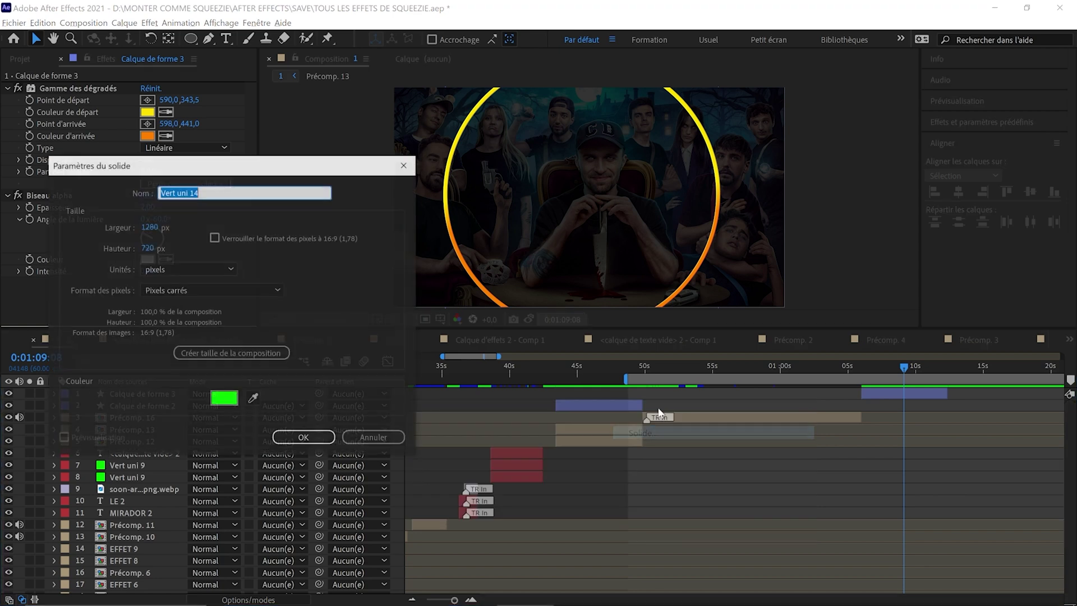
click(304, 438)
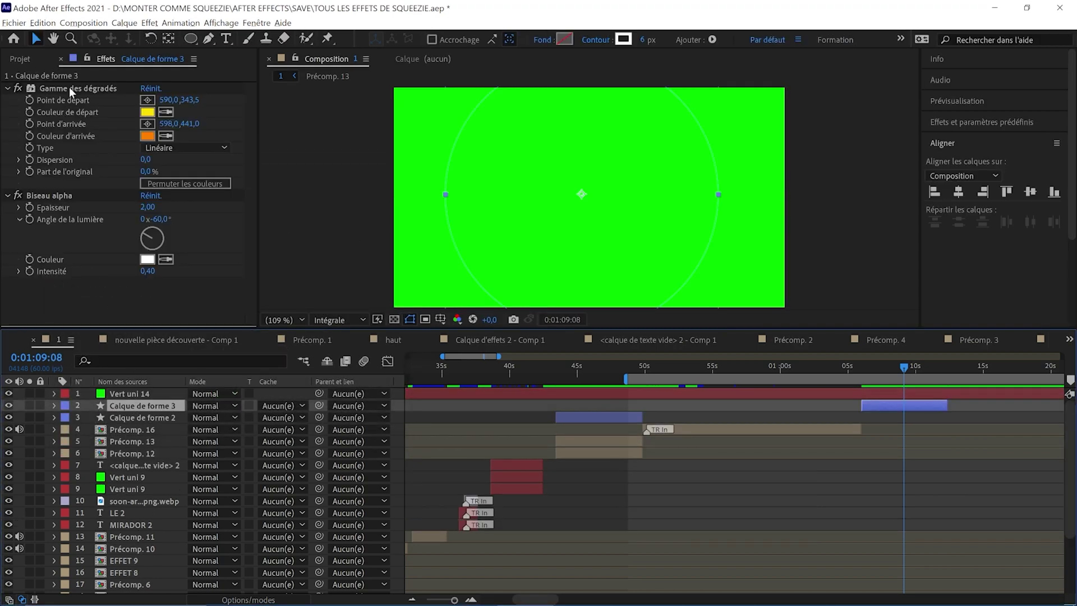
Copy the gradient ramp effect from the outlined circle onto the new green solid and set its type to Radial.
click(70, 88)
click(146, 395)
key(ctrl+v)
click(216, 148)
click(196, 168)
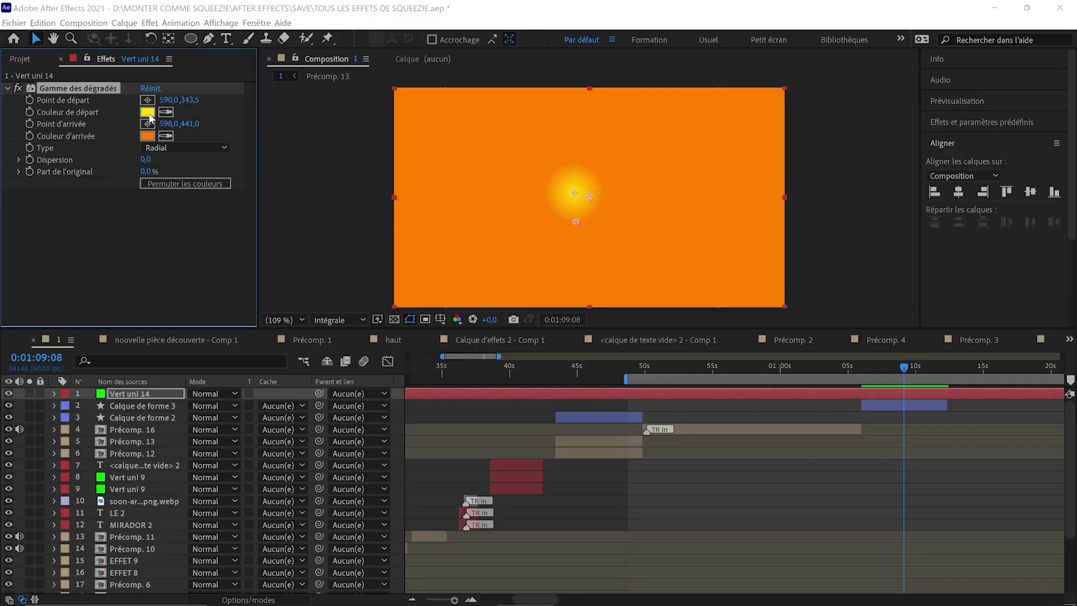
Set the radial gradient's start colour to pinkish red FF0043 and its end colour to dark red 580009.
click(147, 112)
click(457, 361)
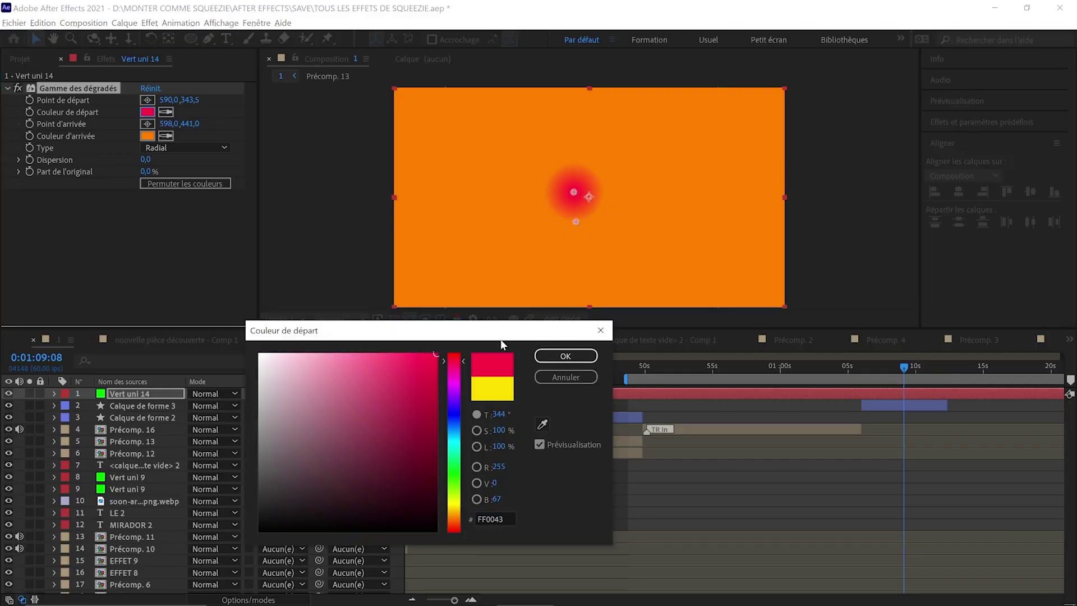
click(566, 356)
click(147, 135)
drag(393, 449, 442, 472)
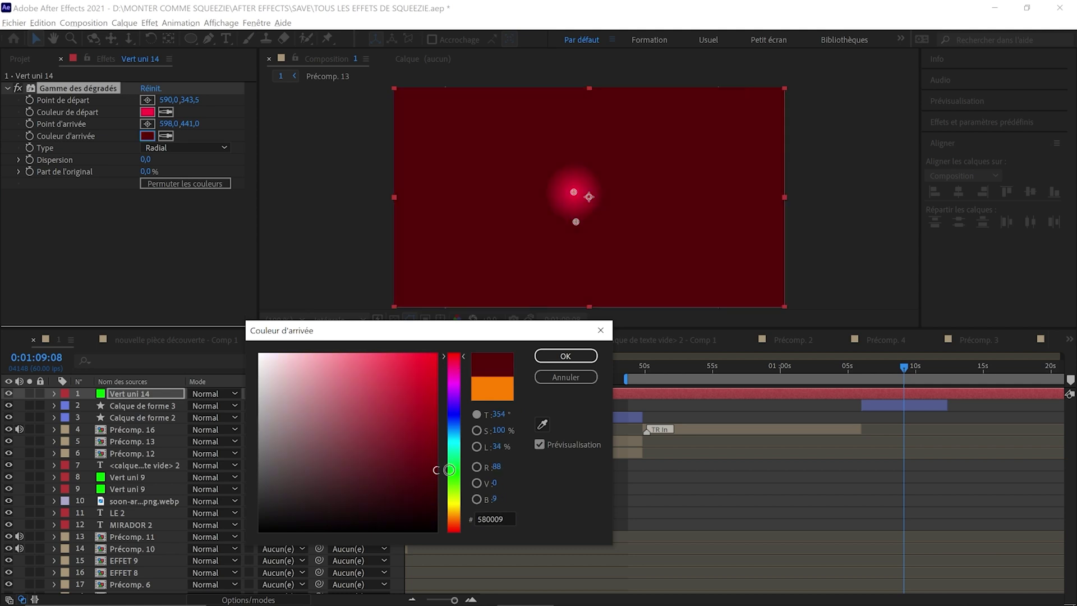
click(566, 356)
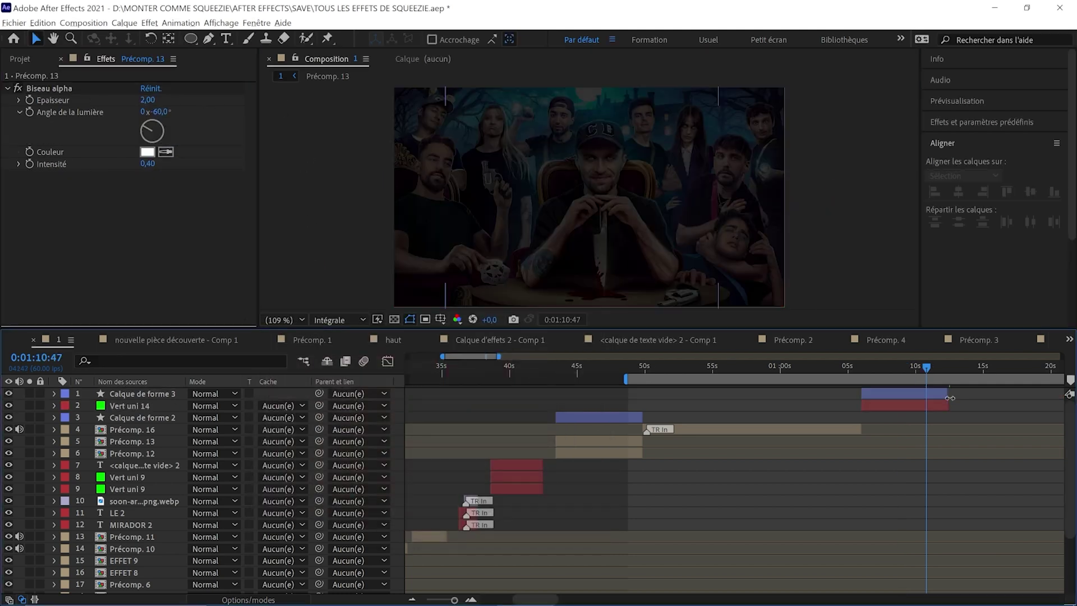
Match the red solid's end to the outlined circle's clip, then draw an elliptical mask on the solid and align it with the outlined circle.
click(952, 408)
key(q)
drag(447, 99, 725, 299)
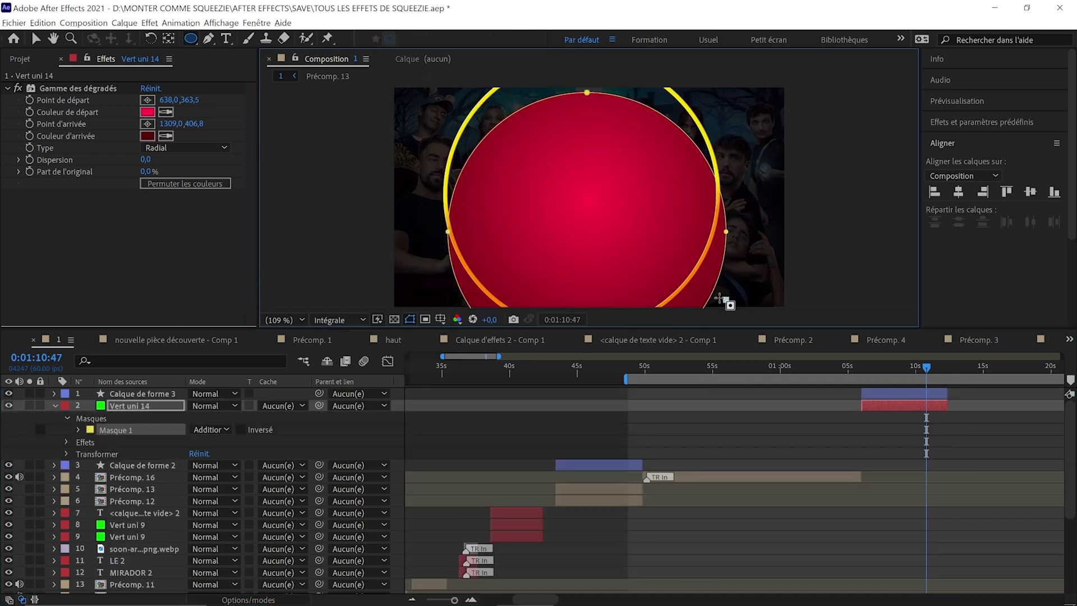
drag(689, 233, 649, 185)
key(s)
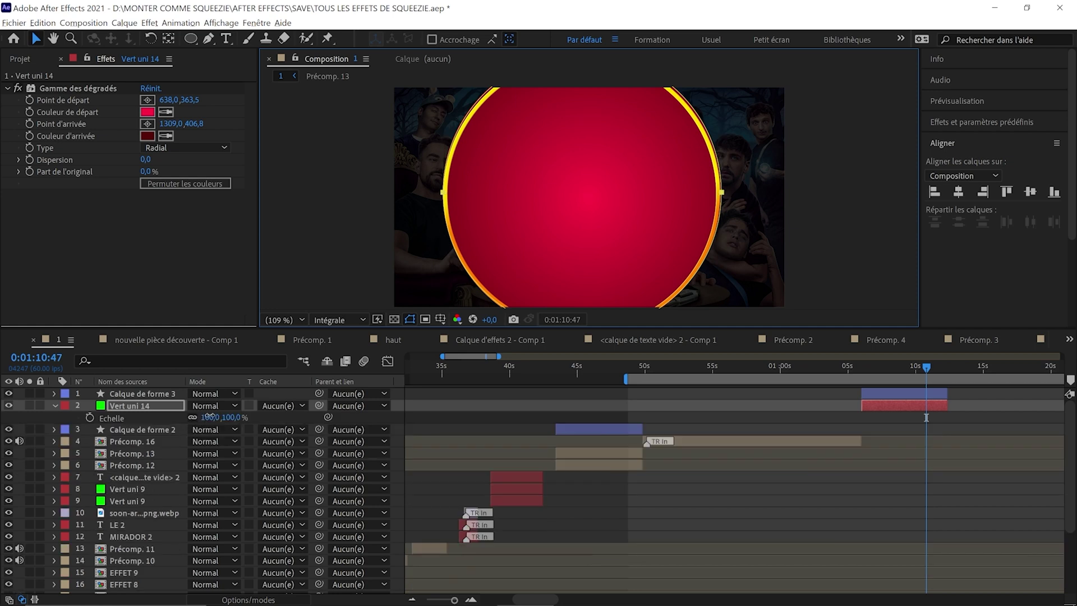
Invert the red solid's mask so the gradient fills only the area outside the outlined circle.
key(u)
key(u)
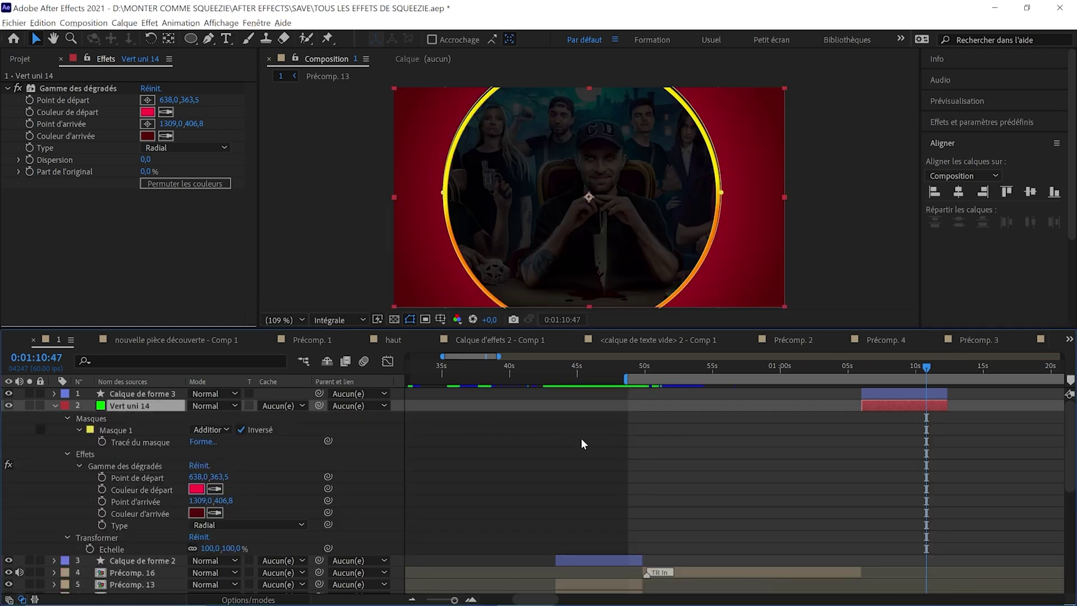
click(731, 419)
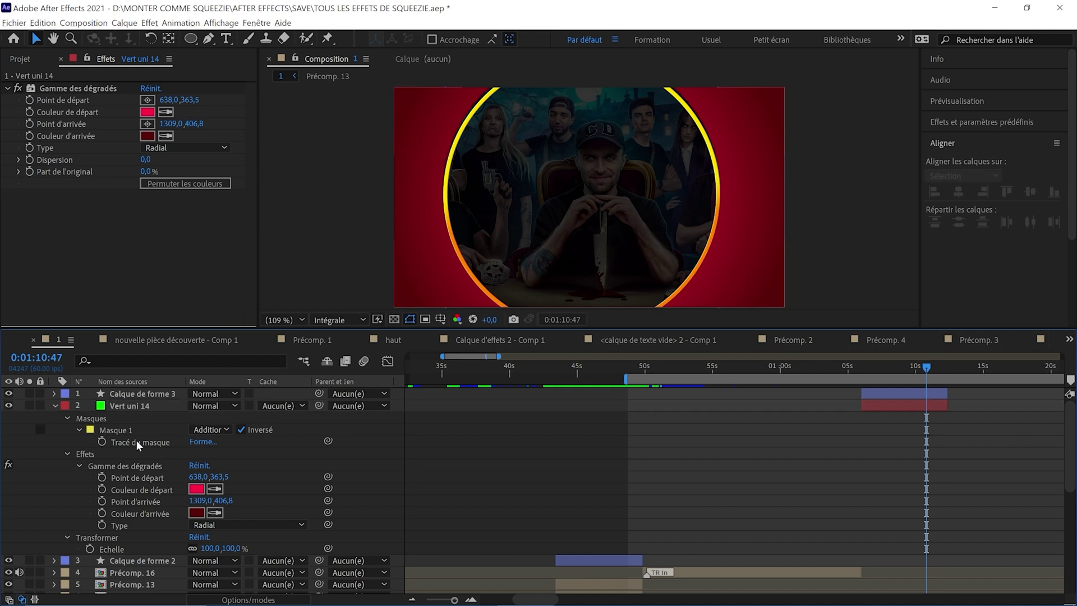
click(135, 406)
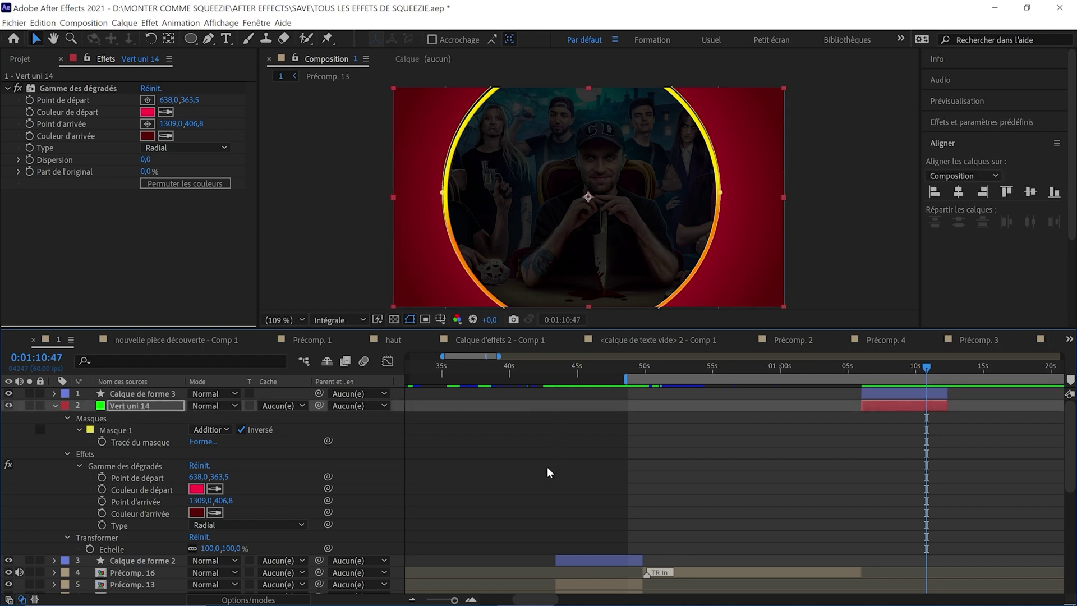
click(547, 502)
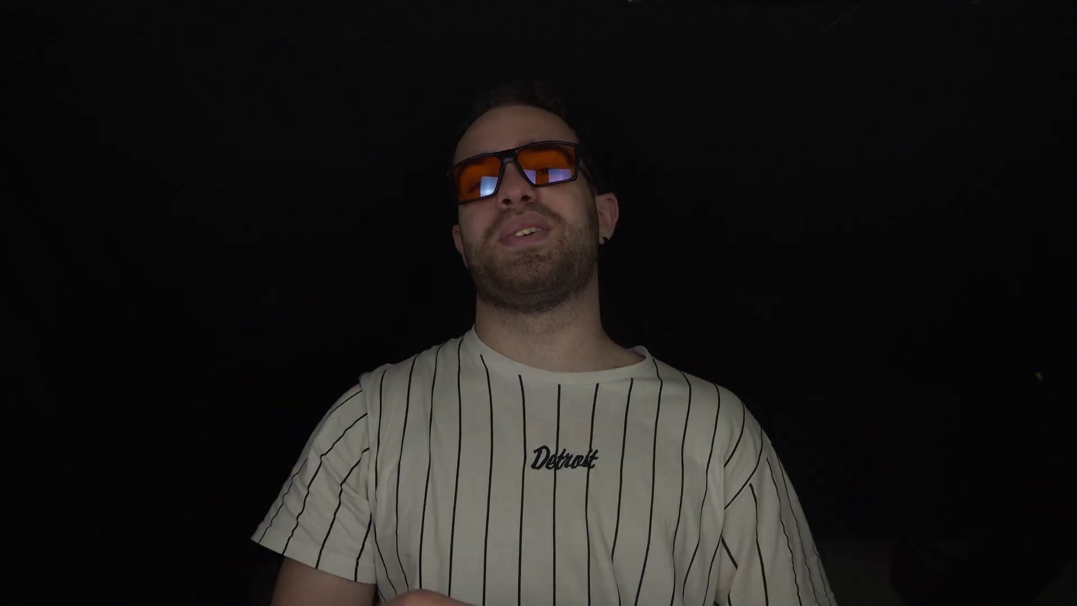